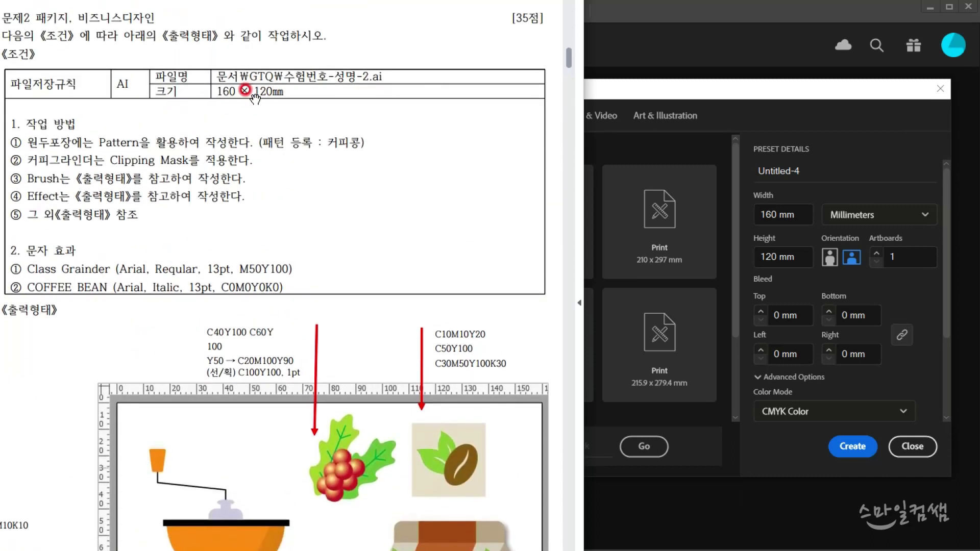
- Create a new print document 160 mm wide and 120 mm high, in CMYK Color with 300 ppi raster effects
{"action": "left_click", "coordinate": [479, 71]}
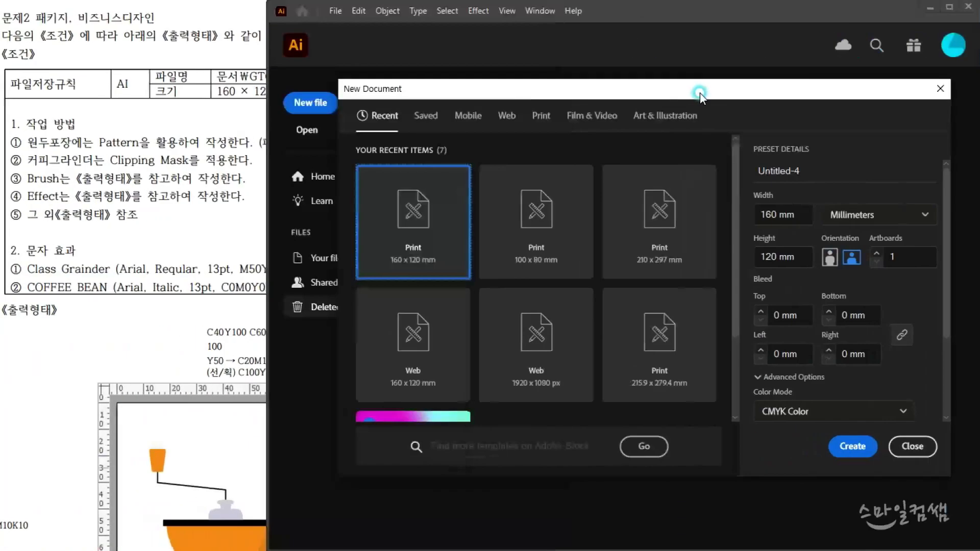
{"action": "left_click", "coordinate": [700, 93]}
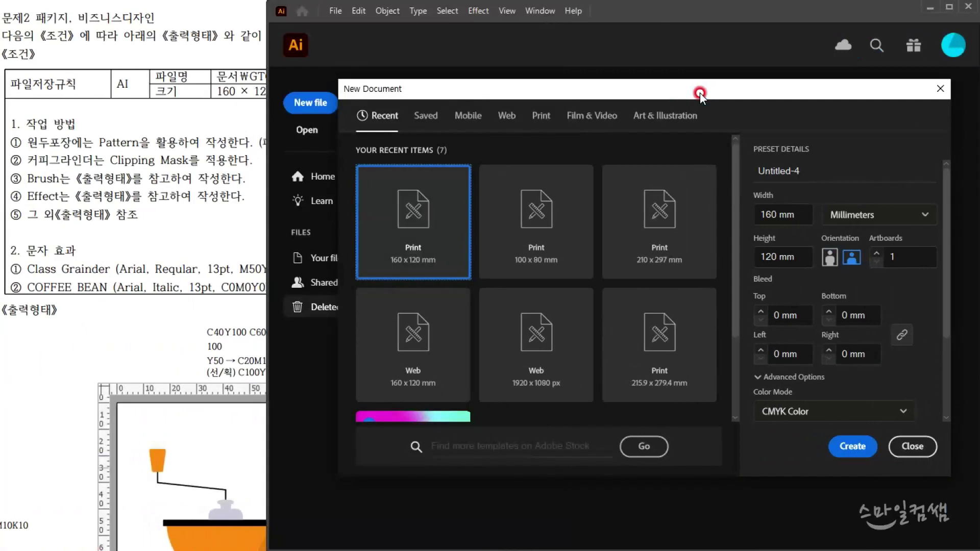
{"action": "left_click", "coordinate": [536, 115]}
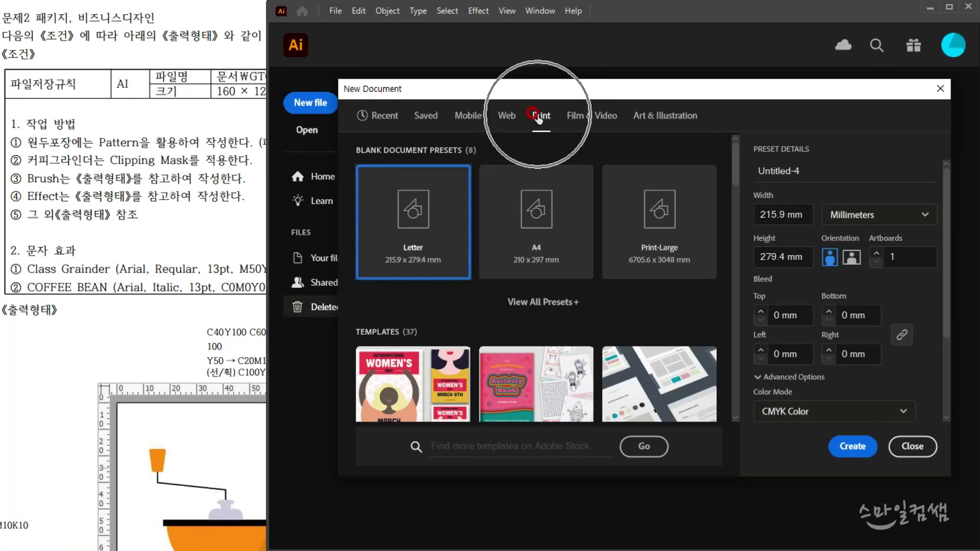
{"action": "left_click", "coordinate": [843, 215]}
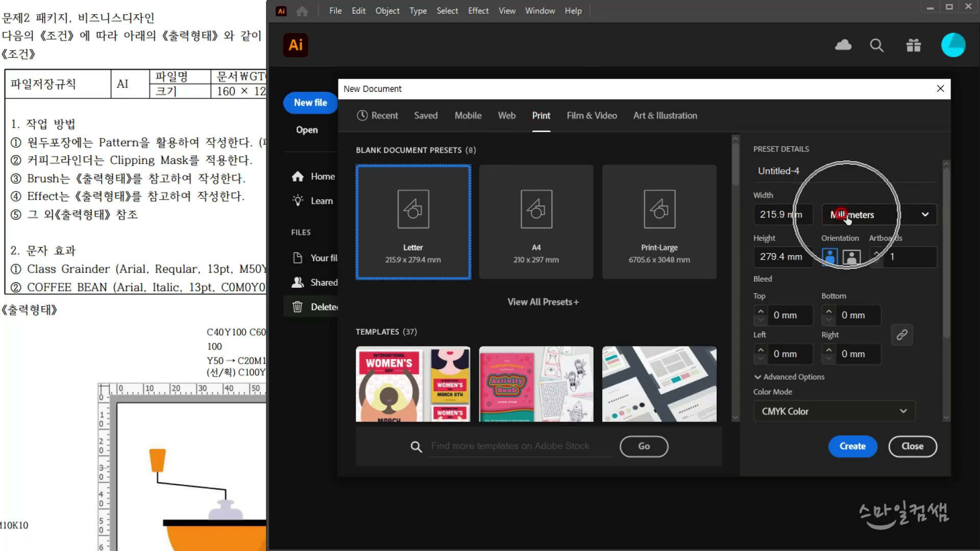
{"action": "left_click", "coordinate": [805, 213]}
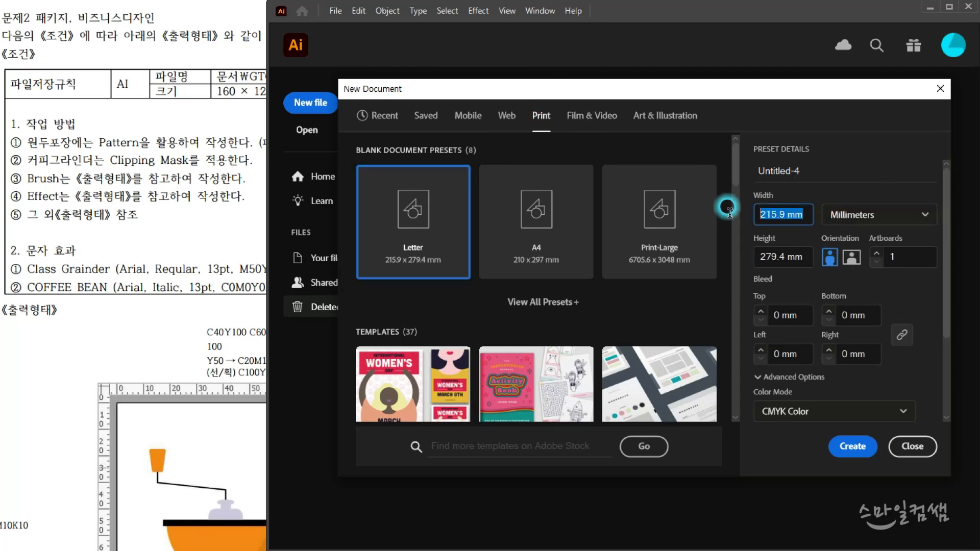
{"action": "type", "text": "160"}
{"action": "key", "text": "Tab"}
{"action": "type", "text": "120"}
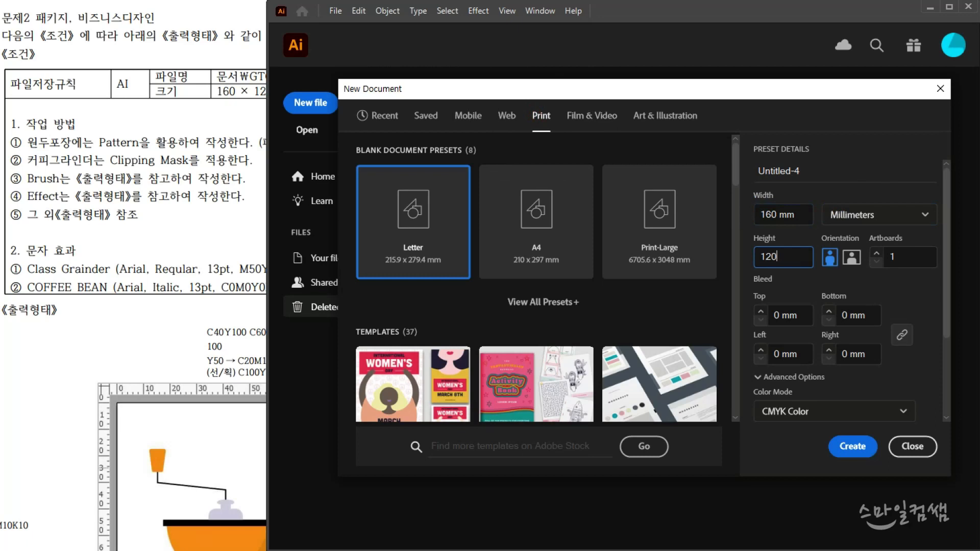
{"action": "scroll", "coordinate": [840, 351], "scroll_direction": "down", "scroll_amount": 2}
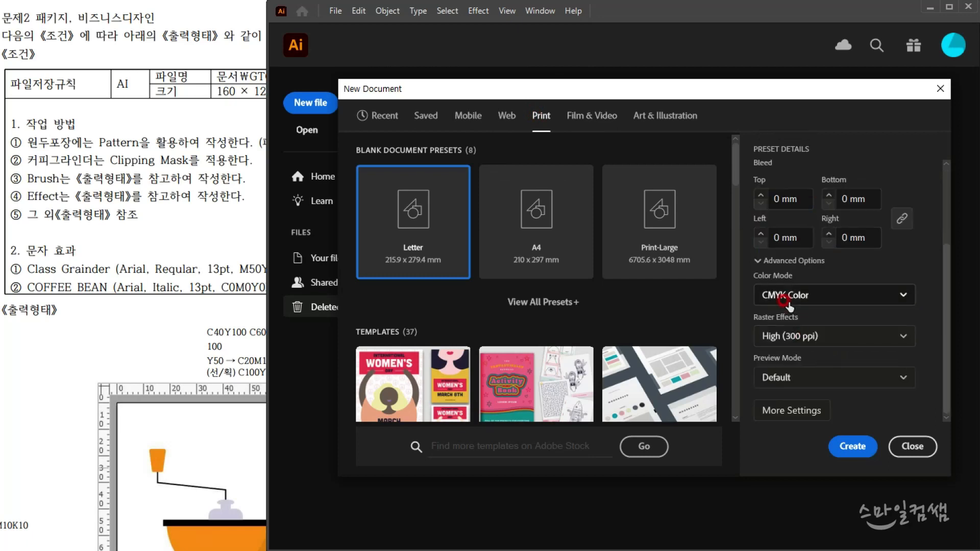
{"action": "left_click", "coordinate": [781, 334]}
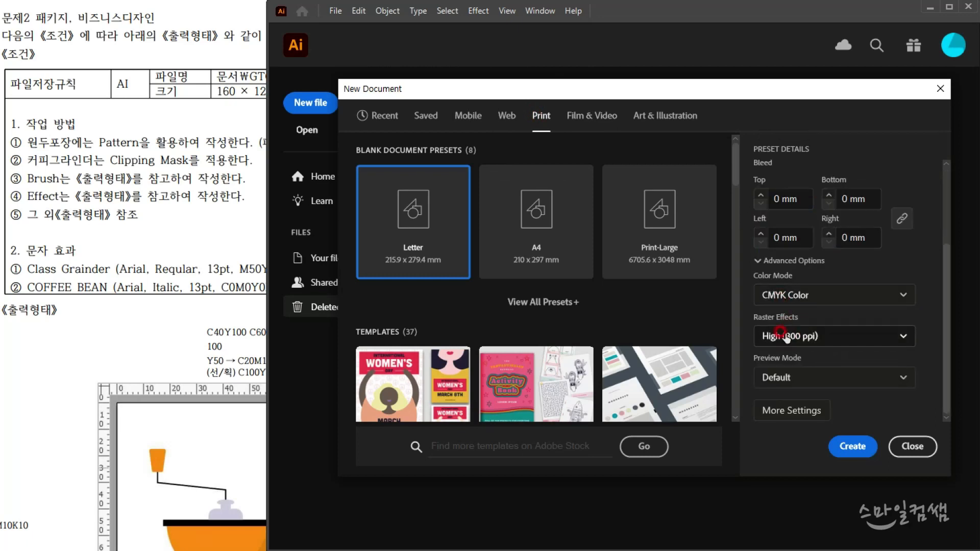
{"action": "left_click", "coordinate": [851, 445]}
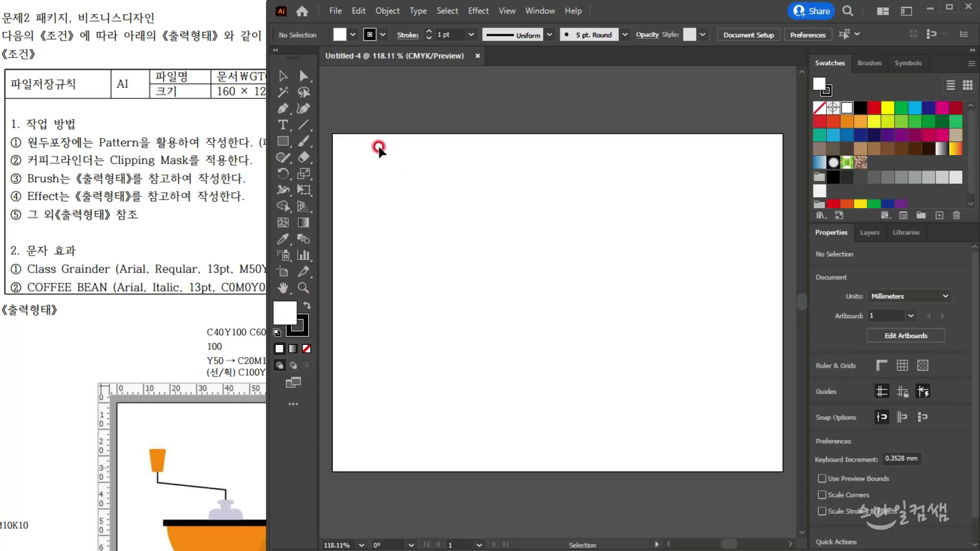
- Show the rulers around the artboard
{"action": "key", "text": "ctrl+r"}
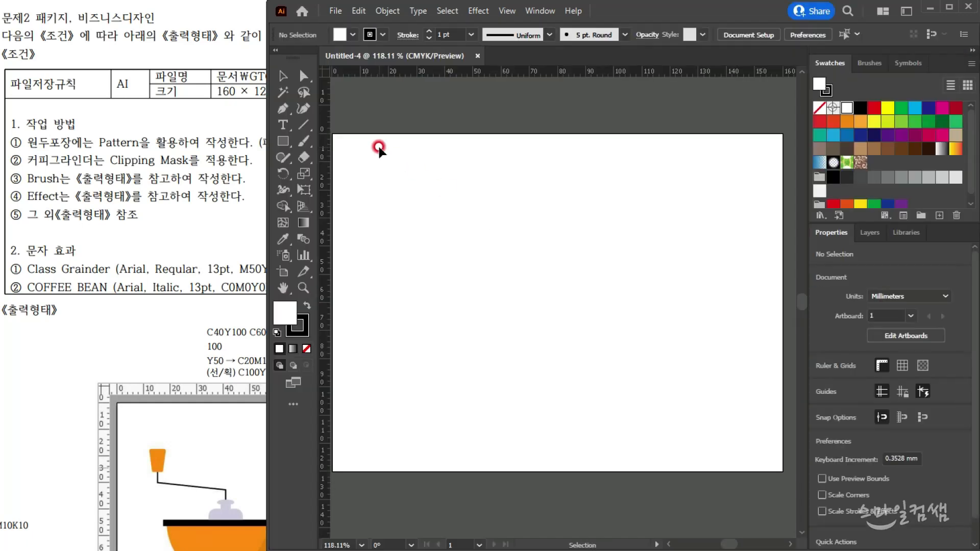
{"action": "left_click", "coordinate": [505, 11]}
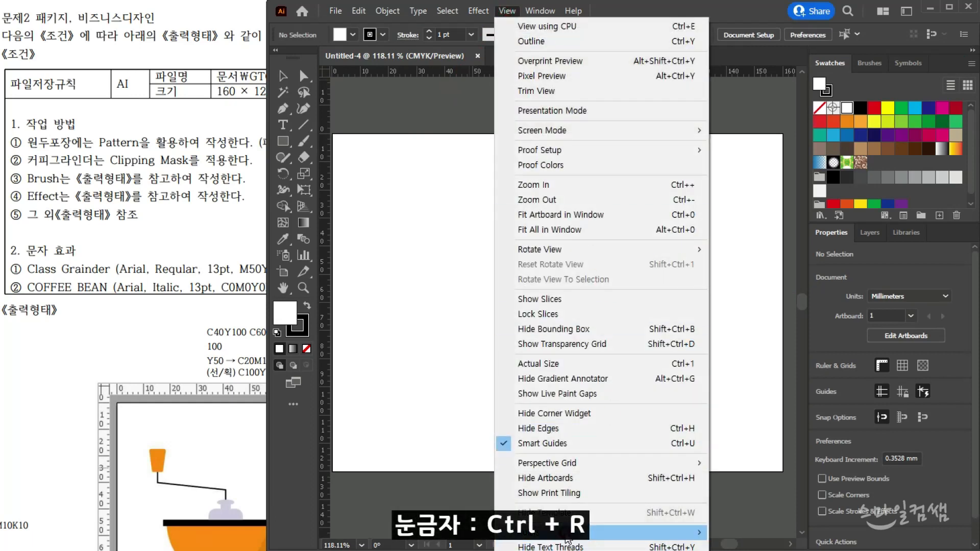
{"action": "mouse_move", "coordinate": [568, 537]}
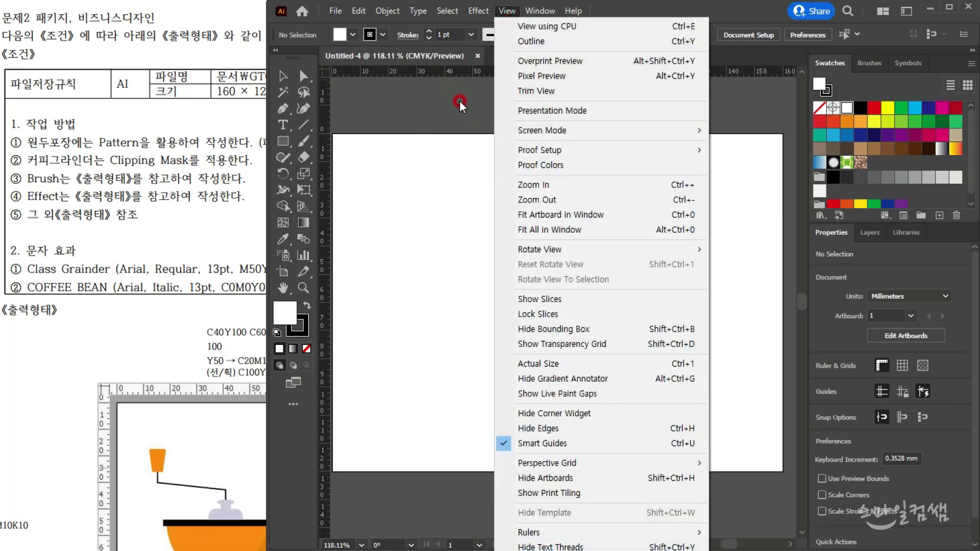
{"action": "left_click", "coordinate": [459, 100]}
- Following the reference layout, place a vertical guide at about 70 mm and a horizontal guide at about 35 mm
{"action": "left_click", "coordinate": [215, 178]}
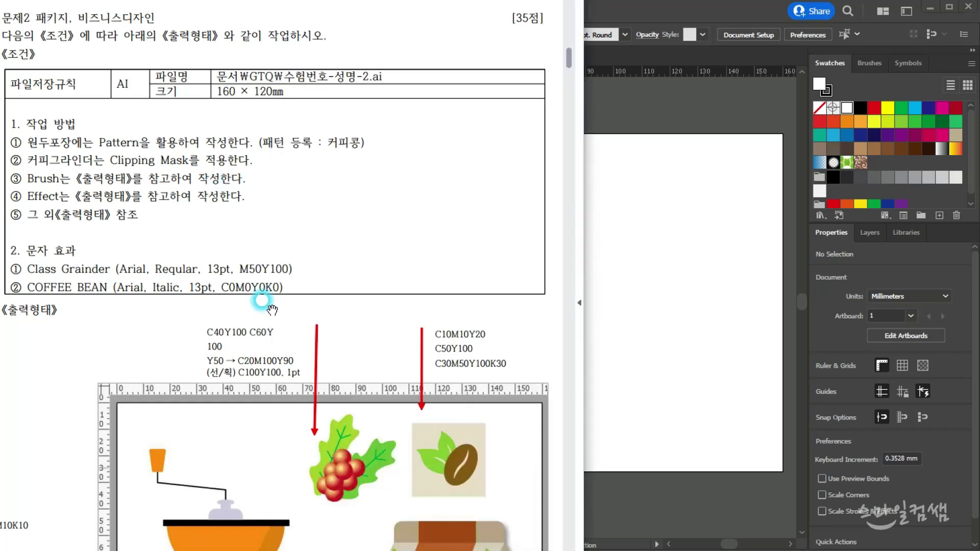
{"action": "left_click_drag", "start_coordinate": [409, 500], "coordinate": [365, 293]}
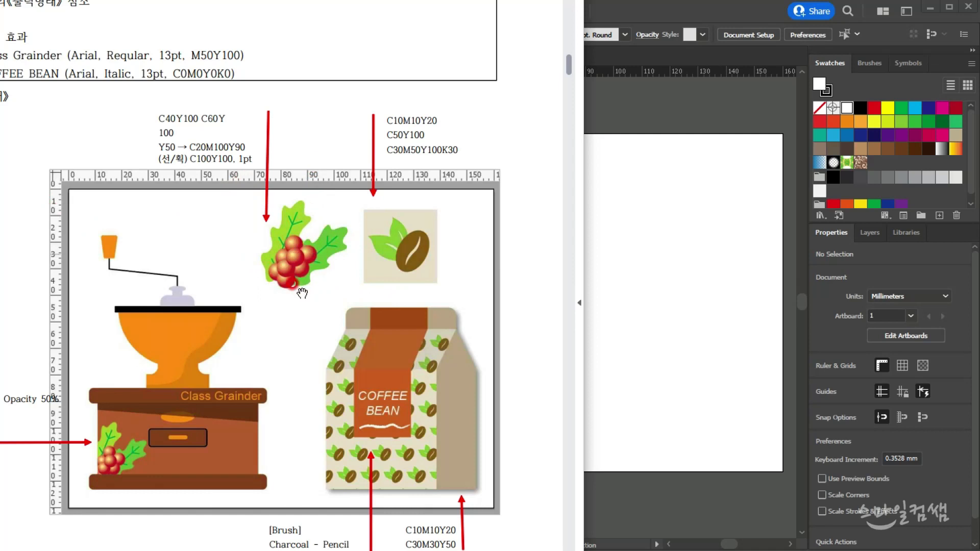
{"action": "left_click", "coordinate": [702, 235]}
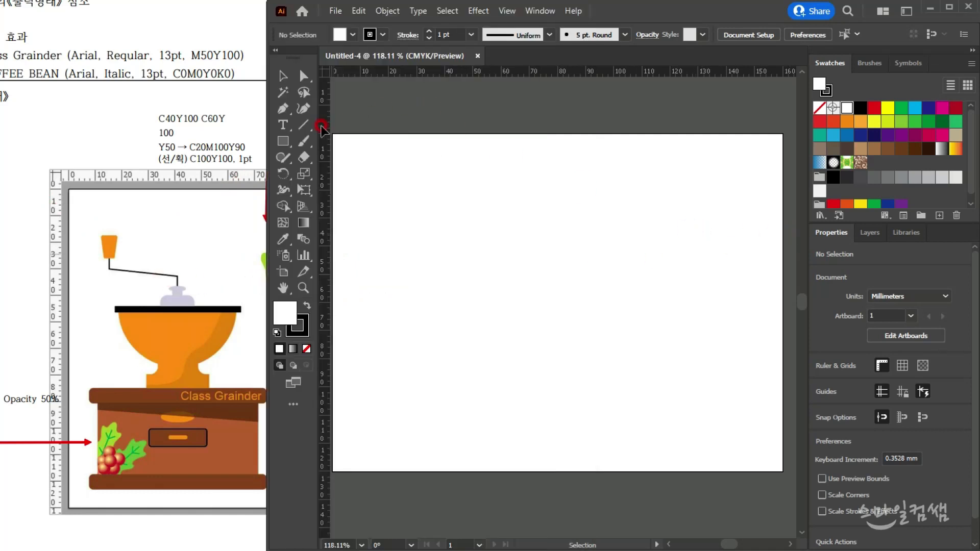
{"action": "left_click_drag", "start_coordinate": [321, 126], "coordinate": [531, 194]}
{"action": "left_click_drag", "start_coordinate": [558, 73], "coordinate": [560, 233]}
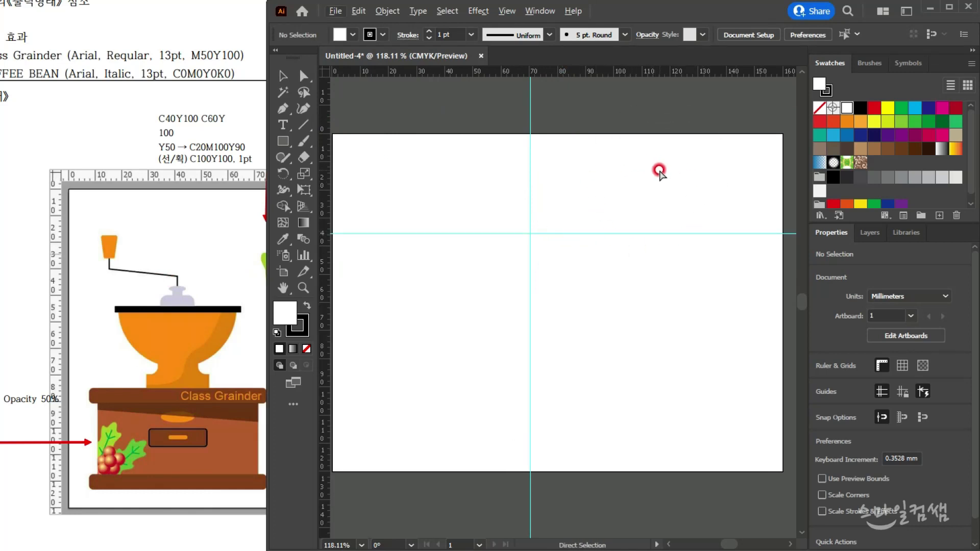
- View the upper artboard area beside the vertical guide and above the horizontal guide at 300% magnification
{"action": "left_click", "coordinate": [659, 172], "text": "ctrl"}
{"action": "left_click_drag", "start_coordinate": [559, 213], "coordinate": [528, 289]}
{"action": "scroll", "coordinate": [440, 212], "scroll_direction": "up", "scroll_amount": 1}
{"action": "left_click_drag", "start_coordinate": [524, 240], "coordinate": [517, 218]}
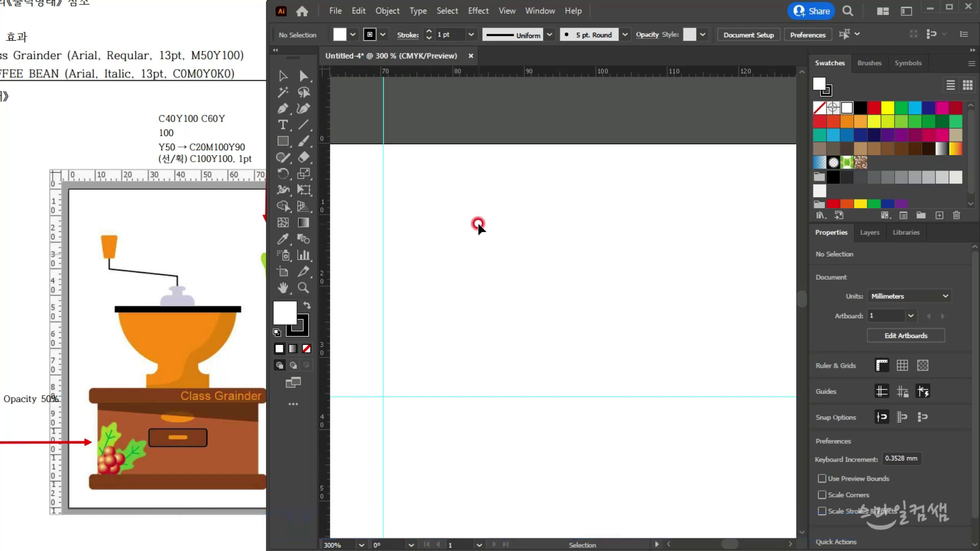
{"action": "key", "text": "space"}
{"action": "left_click_drag", "start_coordinate": [516, 235], "coordinate": [498, 239]}
{"action": "scroll", "coordinate": [547, 258], "scroll_direction": "up", "scroll_amount": 2}
{"action": "scroll", "coordinate": [548, 257], "scroll_direction": "down", "scroll_amount": 3}
{"action": "scroll", "coordinate": [548, 257], "scroll_direction": "up", "scroll_amount": 2}
{"action": "scroll", "coordinate": [548, 257], "scroll_direction": "down", "scroll_amount": 1}
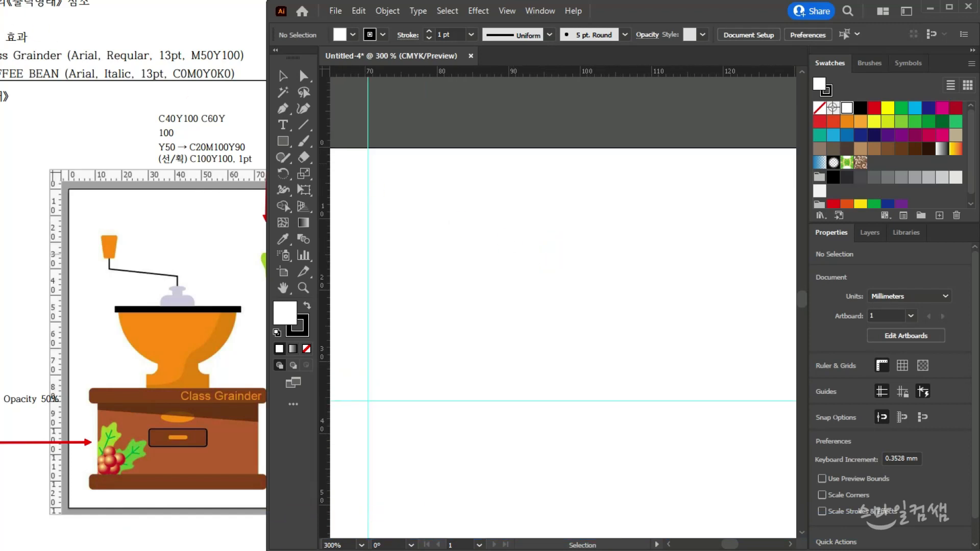
- Create a new, empty color group in the swatches, keeping its default name
{"action": "left_click", "coordinate": [171, 236]}
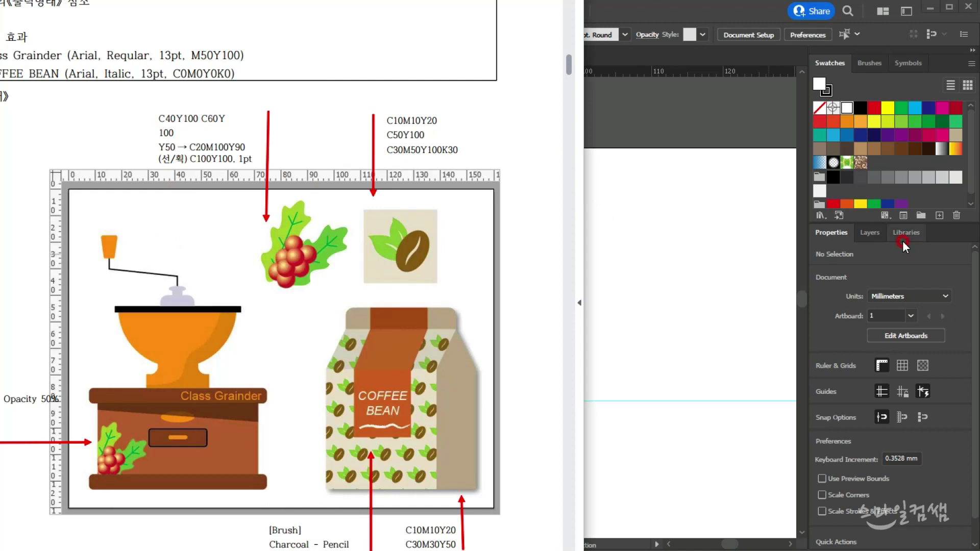
{"action": "left_click", "coordinate": [922, 214]}
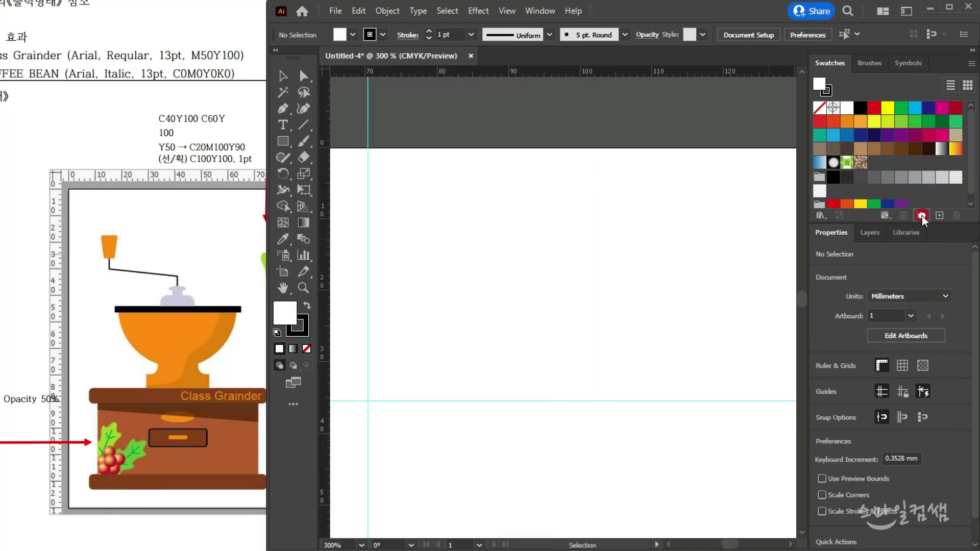
{"action": "left_click", "coordinate": [922, 216]}
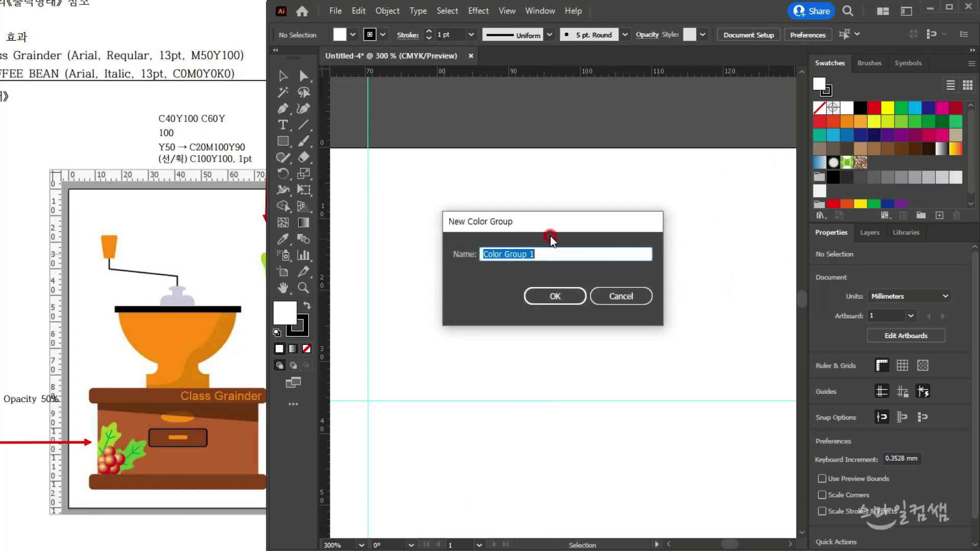
{"action": "left_click", "coordinate": [555, 296]}
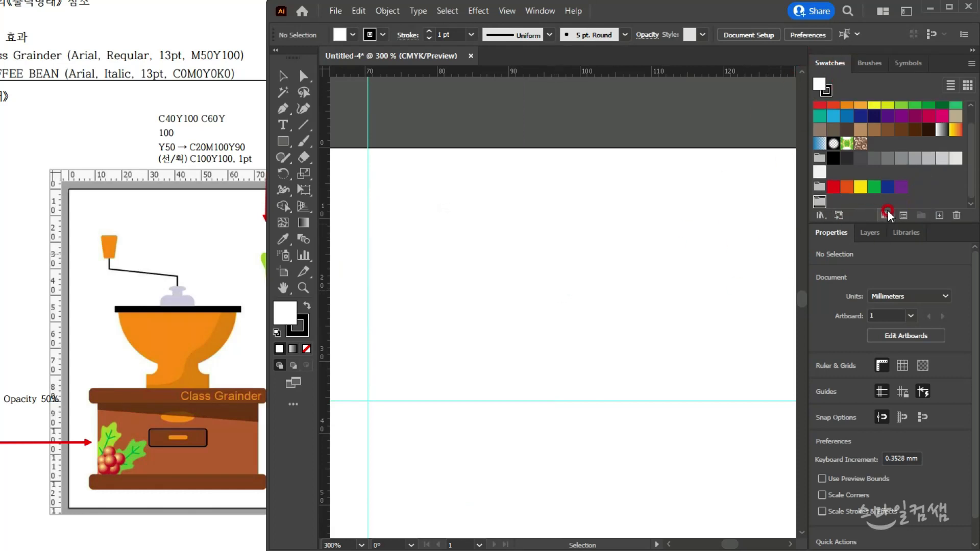
- Add a global CMYK process swatch with C 40, M 0, Y 100, K 0 to the new color group
{"action": "left_click", "coordinate": [936, 215]}
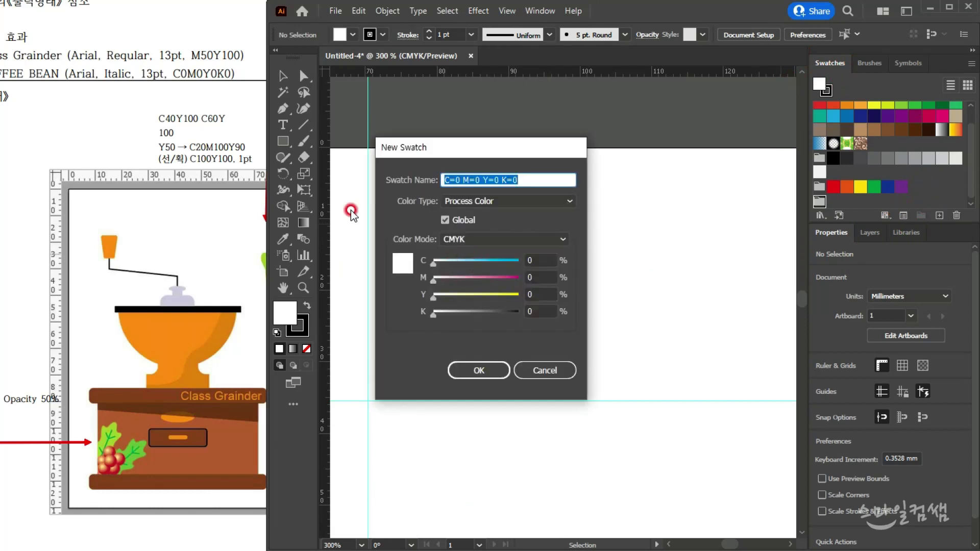
{"action": "left_click", "coordinate": [530, 260]}
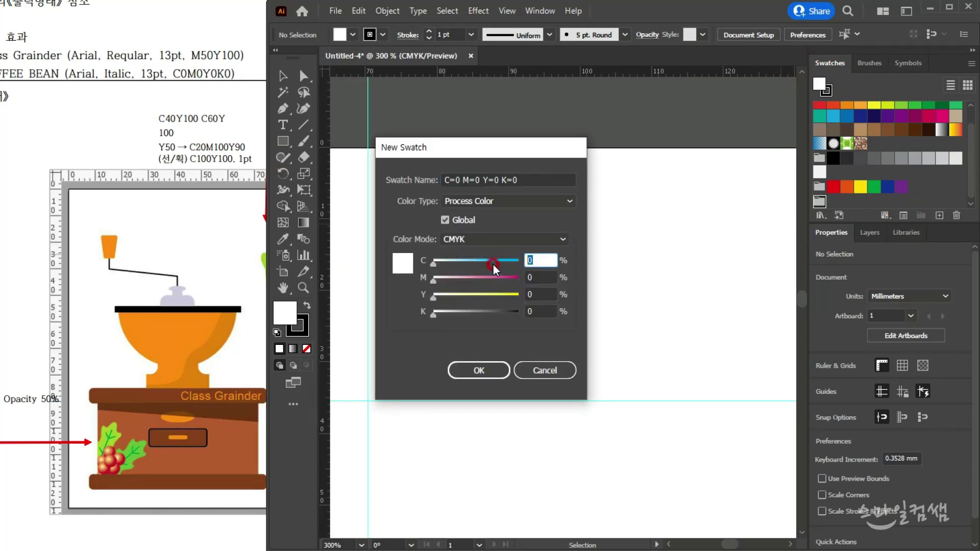
{"action": "type", "text": "40"}
{"action": "key", "text": "Tab"}
{"action": "key", "text": "Tab"}
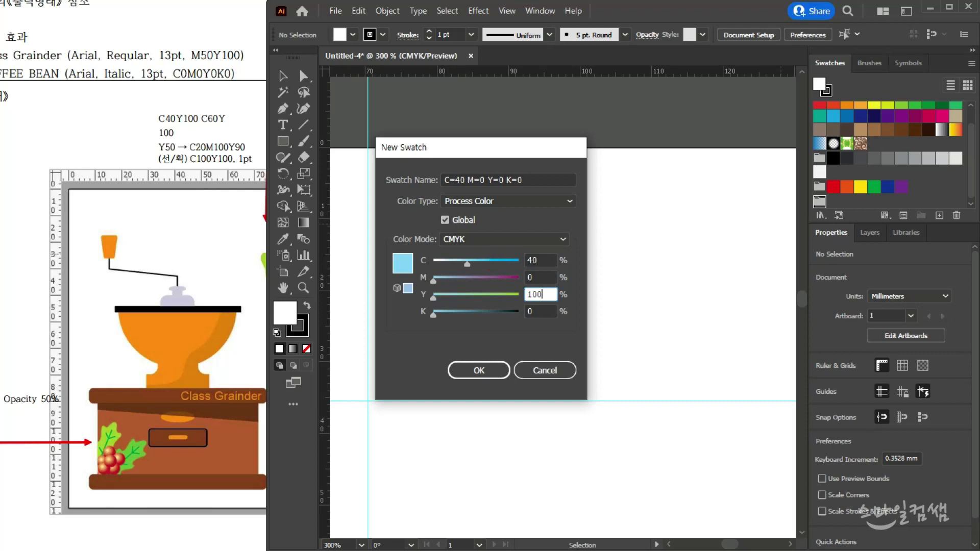
{"action": "type", "text": "100"}
{"action": "key", "text": "Return"}
- Add a second global CMYK swatch with C 60, M 0, Y 100, K 0 to the color group
{"action": "left_click", "coordinate": [938, 216]}
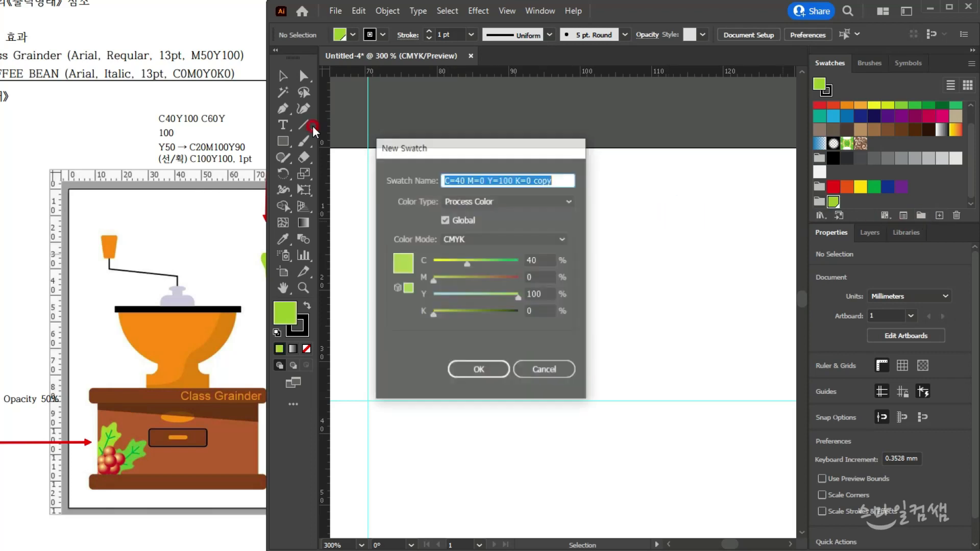
{"action": "left_click", "coordinate": [447, 256]}
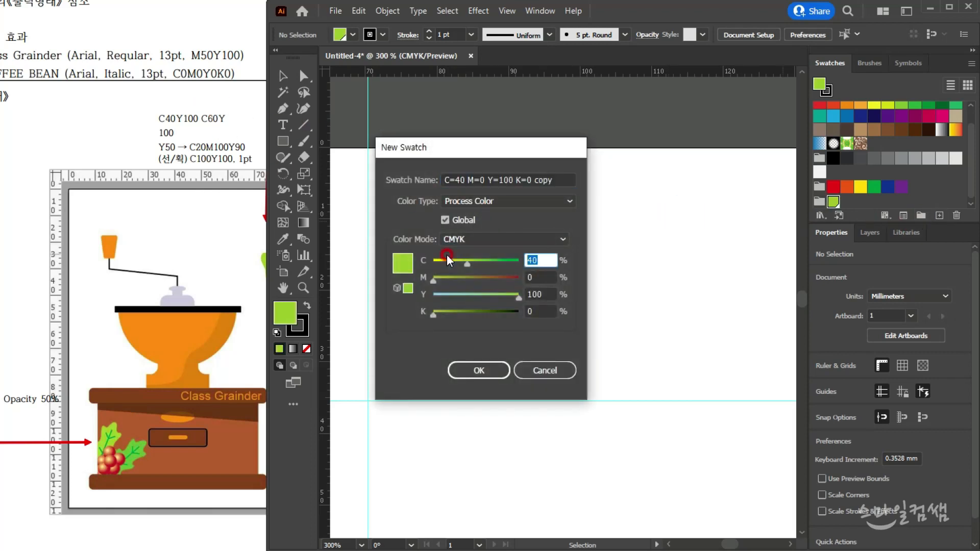
{"action": "type", "text": "60"}
{"action": "key", "text": "Return"}
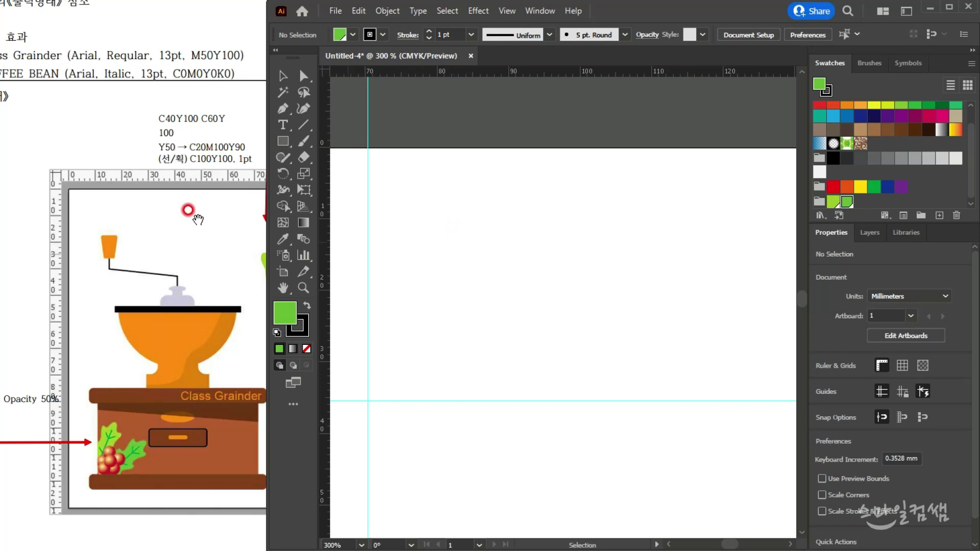
- Draw a tall narrow ellipse about 9.5 mm wide and 27.4 mm high, between the artboard's top edge and the horizontal guide
{"action": "left_click", "coordinate": [176, 205]}
{"action": "scroll", "coordinate": [183, 242], "scroll_direction": "down", "scroll_amount": 1}
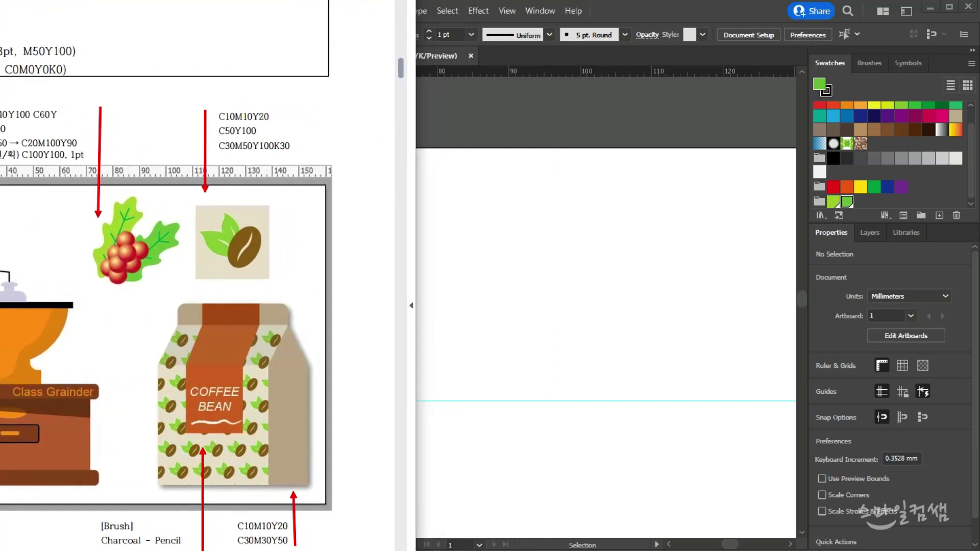
{"action": "left_click", "coordinate": [449, 261]}
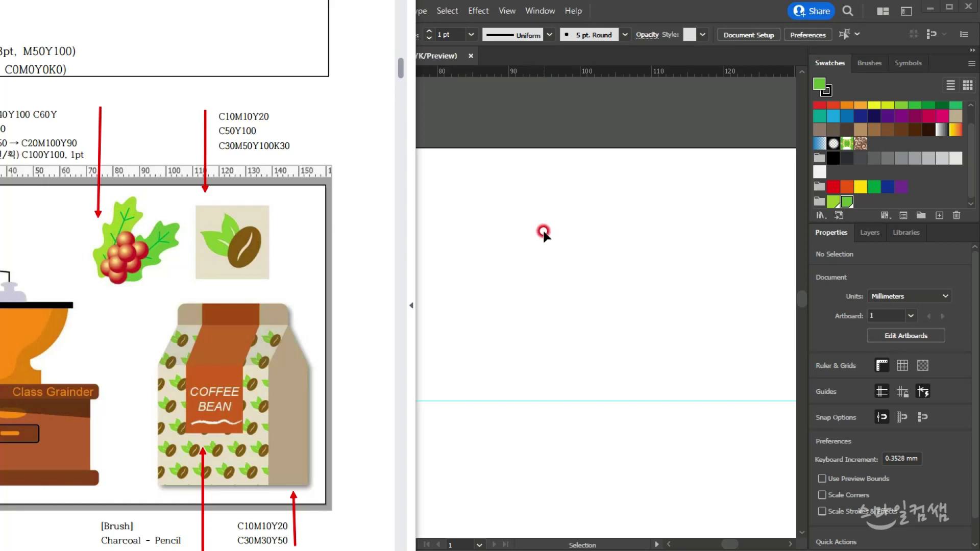
{"action": "left_click", "coordinate": [530, 235]}
{"action": "left_click_drag", "start_coordinate": [283, 141], "coordinate": [344, 174]}
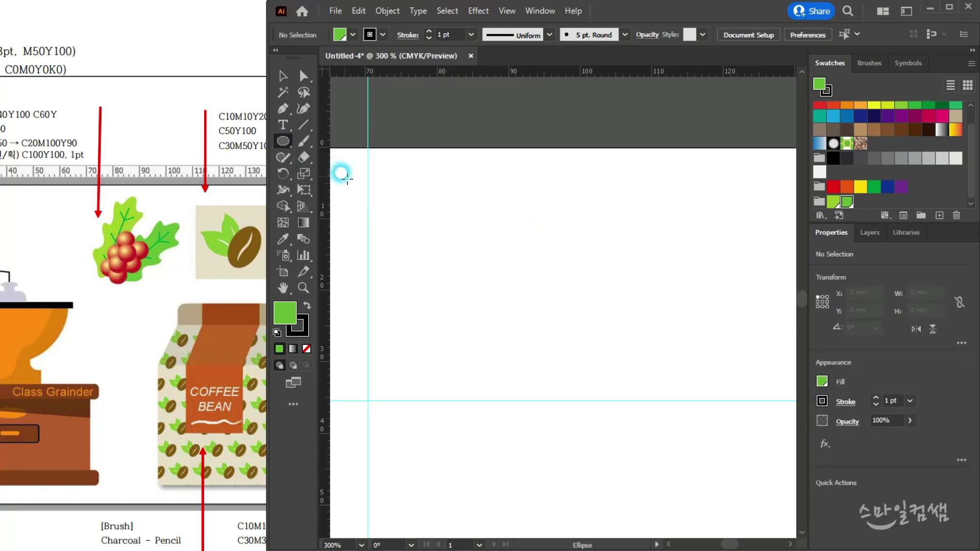
{"action": "left_click_drag", "start_coordinate": [415, 177], "coordinate": [483, 372]}
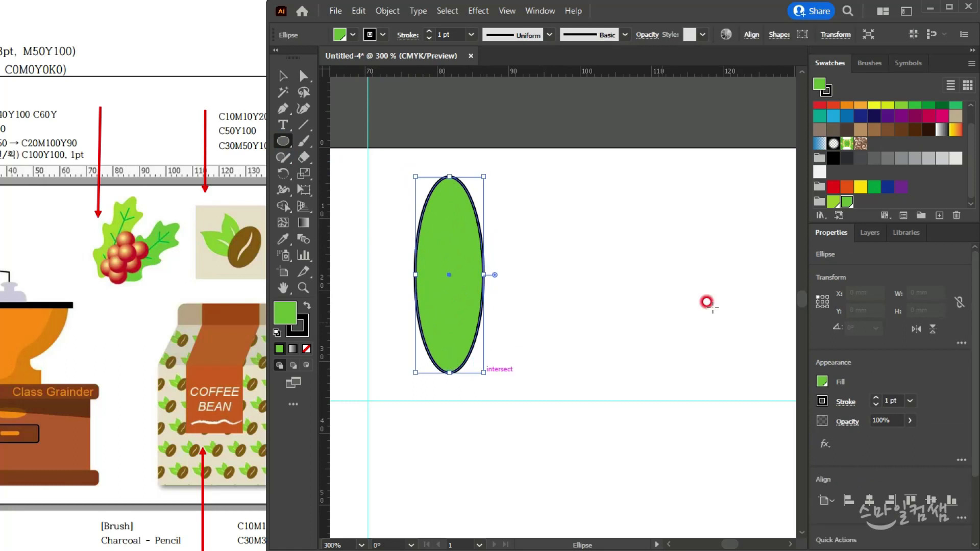
- Fill the ellipse with the C 40, Y 100 swatch and remove its stroke
{"action": "left_click", "coordinate": [830, 207]}
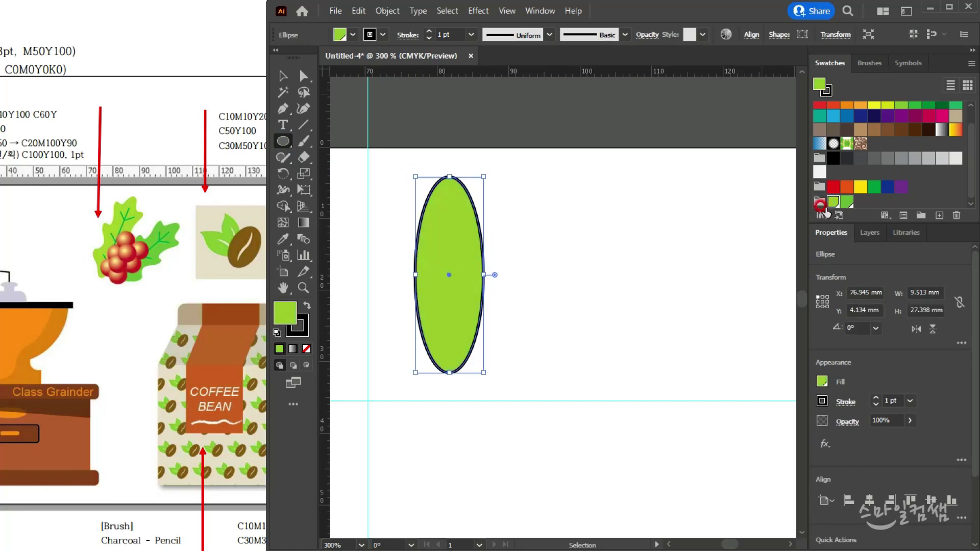
{"action": "left_click", "coordinate": [297, 326]}
{"action": "left_click", "coordinate": [306, 348]}
{"action": "left_click", "coordinate": [278, 311]}
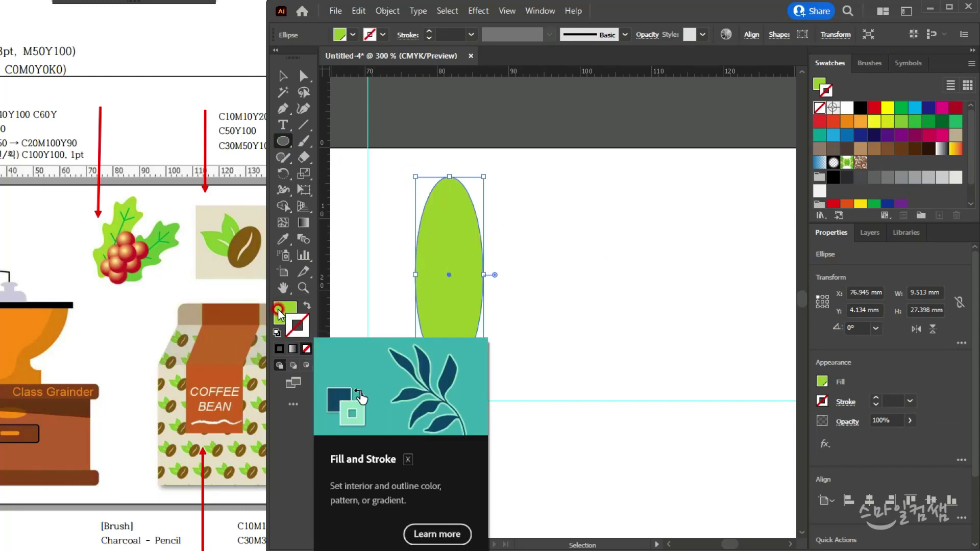
{"action": "left_click", "coordinate": [278, 312]}
{"action": "left_click", "coordinate": [284, 76]}
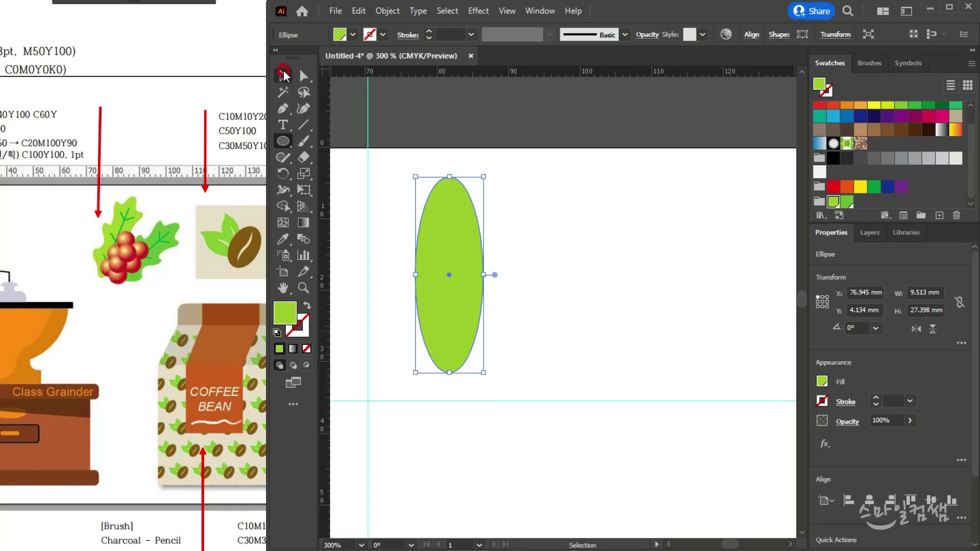
- Narrow the green ellipse to about 7.7 mm wide and move it slightly up and to the right on the artboard
{"action": "mouse_move", "coordinate": [471, 238]}
{"action": "left_mouse_down"}
{"action": "mouse_move", "coordinate": [464, 241]}
{"action": "mouse_move", "coordinate": [478, 244]}
{"action": "left_mouse_up"}
{"action": "left_click_drag", "start_coordinate": [492, 181], "coordinate": [478, 182]}
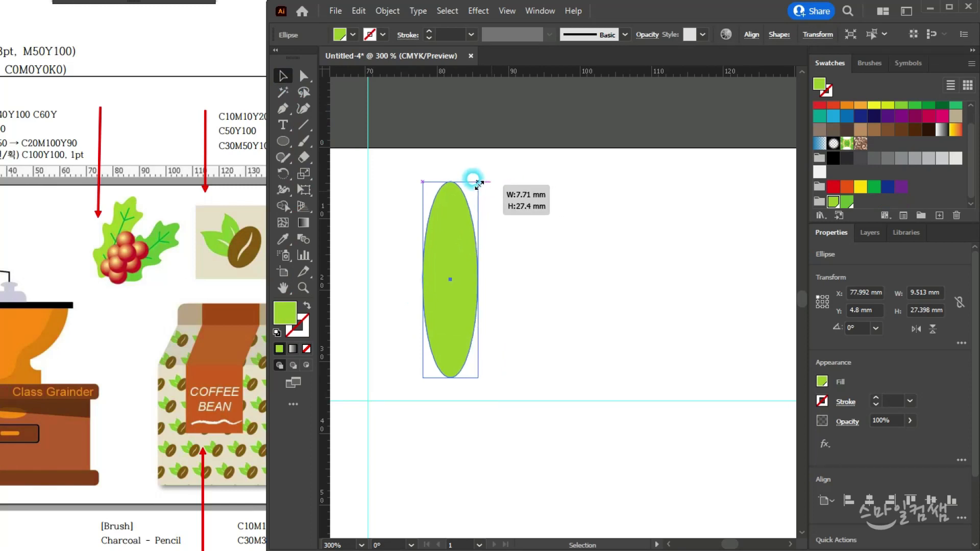
{"action": "left_click_drag", "start_coordinate": [459, 225], "coordinate": [475, 213]}
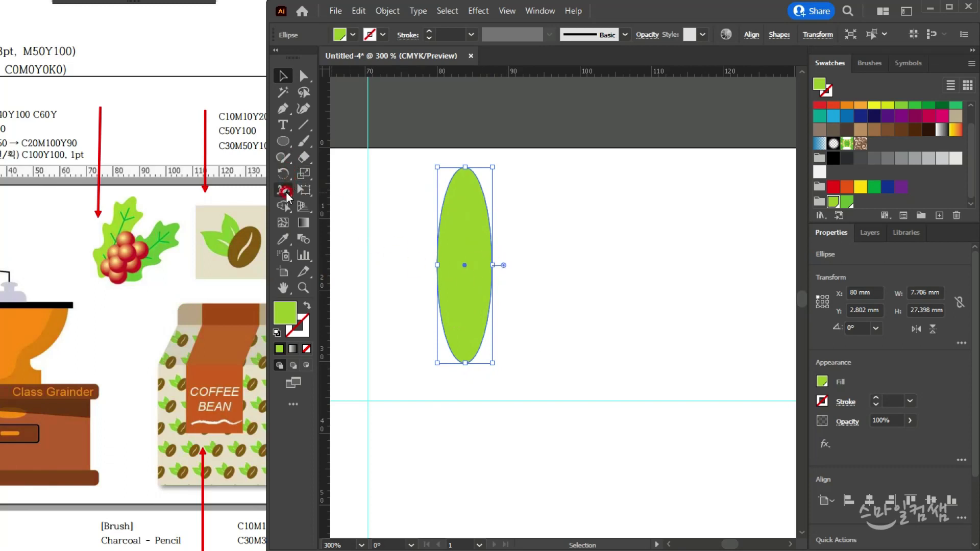
- Set the Warp tool's brush dimensions to 20 mm wide and 20 mm high
{"action": "left_click", "coordinate": [286, 191]}
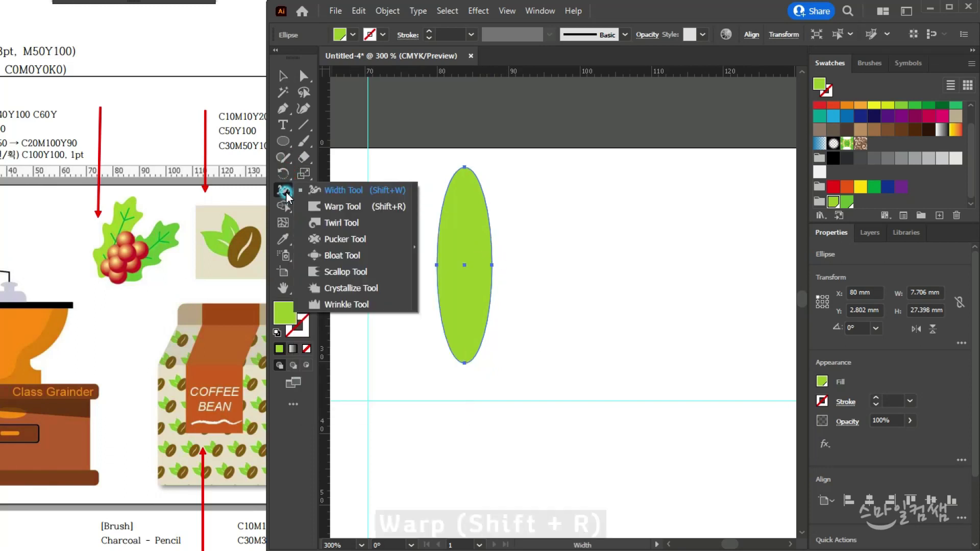
{"action": "left_click", "coordinate": [367, 208]}
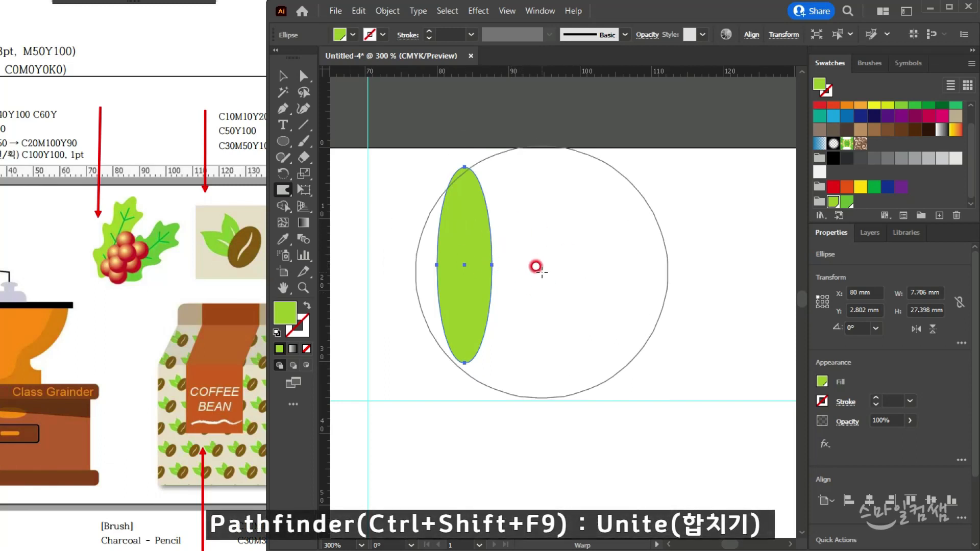
{"action": "left_click", "coordinate": [294, 193]}
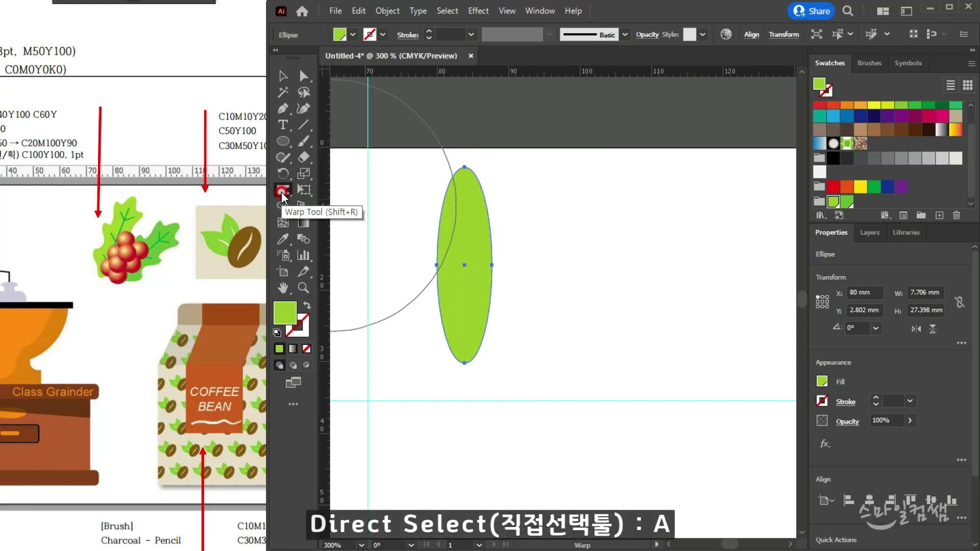
{"action": "left_click", "coordinate": [276, 187]}
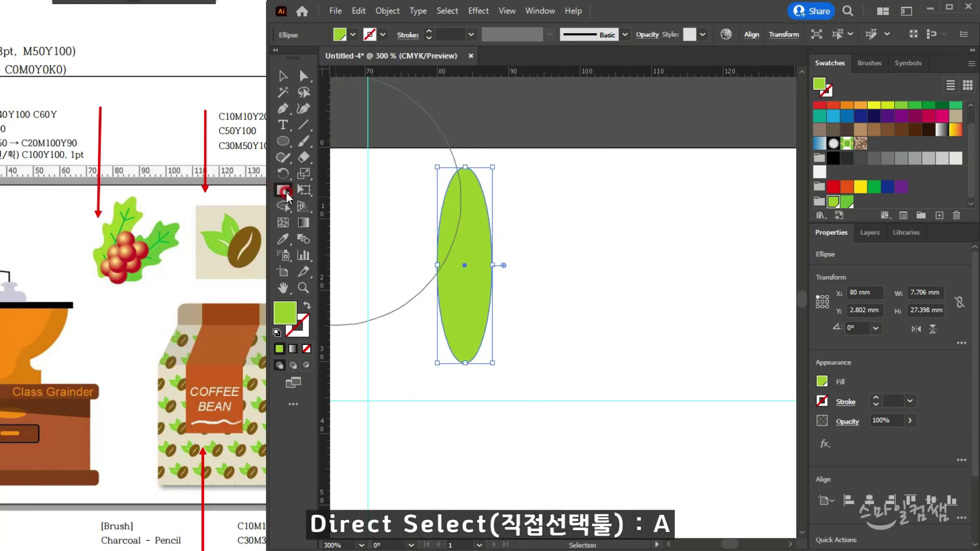
{"action": "double_click", "coordinate": [286, 192]}
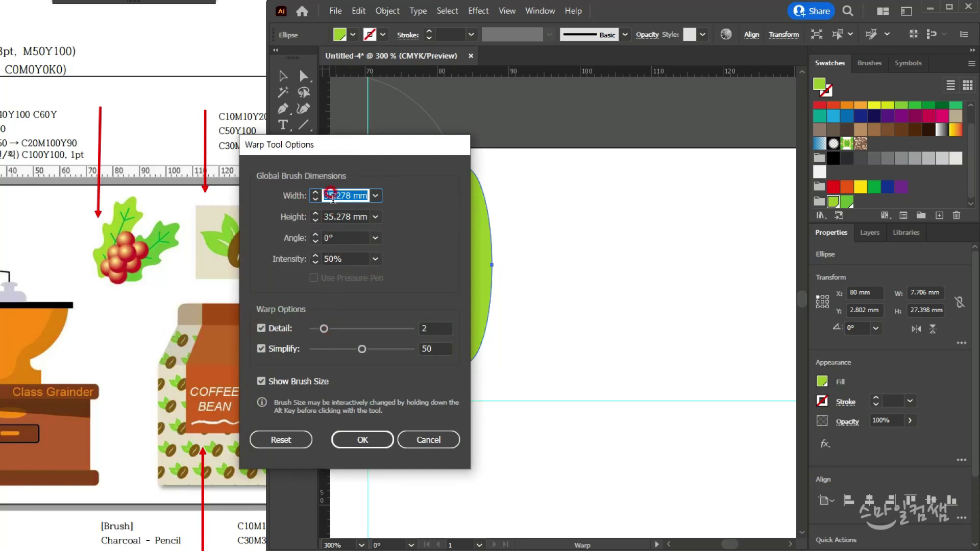
{"action": "type", "text": "20"}
{"action": "key", "text": "Tab"}
{"action": "type", "text": "20"}
{"action": "key", "text": "Return"}
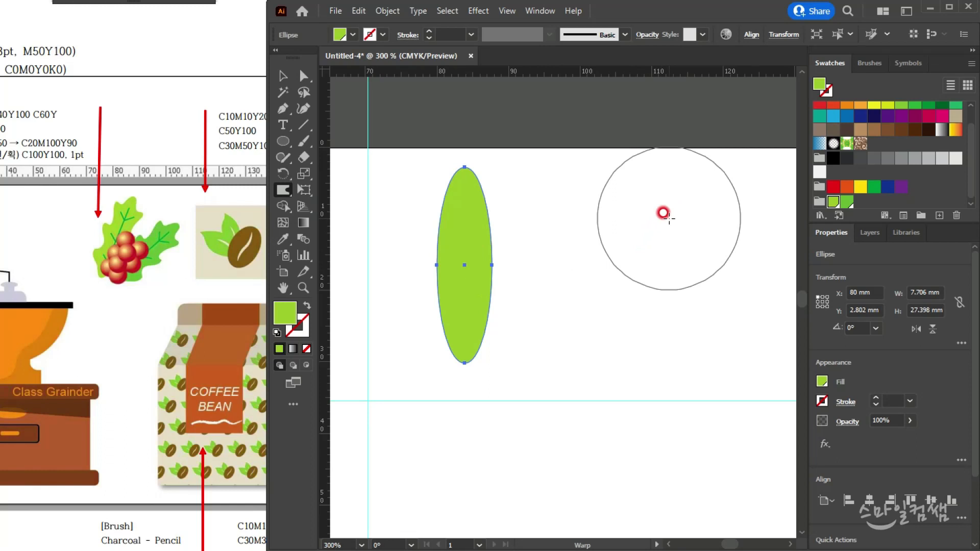
- Warp the ellipse's edges with a smaller brush to form three rounded leaf lobes on each side
{"action": "mouse_move", "coordinate": [684, 188]}
{"action": "left_mouse_down"}
{"action": "mouse_move", "coordinate": [607, 241]}
{"action": "mouse_move", "coordinate": [652, 221]}
{"action": "mouse_move", "coordinate": [634, 228]}
{"action": "mouse_move", "coordinate": [650, 230]}
{"action": "mouse_move", "coordinate": [644, 267]}
{"action": "mouse_move", "coordinate": [551, 256]}
{"action": "mouse_move", "coordinate": [484, 221]}
{"action": "mouse_move", "coordinate": [604, 216]}
{"action": "mouse_move", "coordinate": [610, 207]}
{"action": "mouse_move", "coordinate": [582, 227]}
{"action": "mouse_move", "coordinate": [479, 219]}
{"action": "mouse_move", "coordinate": [513, 175]}
{"action": "left_mouse_up"}
{"action": "mouse_move", "coordinate": [467, 221]}
{"action": "left_mouse_down"}
{"action": "mouse_move", "coordinate": [504, 202]}
{"action": "mouse_move", "coordinate": [469, 197]}
{"action": "mouse_move", "coordinate": [439, 210]}
{"action": "mouse_move", "coordinate": [412, 184]}
{"action": "mouse_move", "coordinate": [477, 282]}
{"action": "mouse_move", "coordinate": [517, 249]}
{"action": "mouse_move", "coordinate": [450, 278]}
{"action": "mouse_move", "coordinate": [396, 244]}
{"action": "left_mouse_up"}
{"action": "mouse_move", "coordinate": [460, 327]}
{"action": "left_mouse_down"}
{"action": "mouse_move", "coordinate": [500, 316]}
{"action": "mouse_move", "coordinate": [525, 284]}
{"action": "mouse_move", "coordinate": [503, 313]}
{"action": "mouse_move", "coordinate": [534, 298]}
{"action": "mouse_move", "coordinate": [453, 323]}
{"action": "mouse_move", "coordinate": [422, 304]}
{"action": "mouse_move", "coordinate": [461, 329]}
{"action": "mouse_move", "coordinate": [418, 312]}
{"action": "left_mouse_up"}
{"action": "left_click_drag", "start_coordinate": [352, 328], "coordinate": [368, 405]}
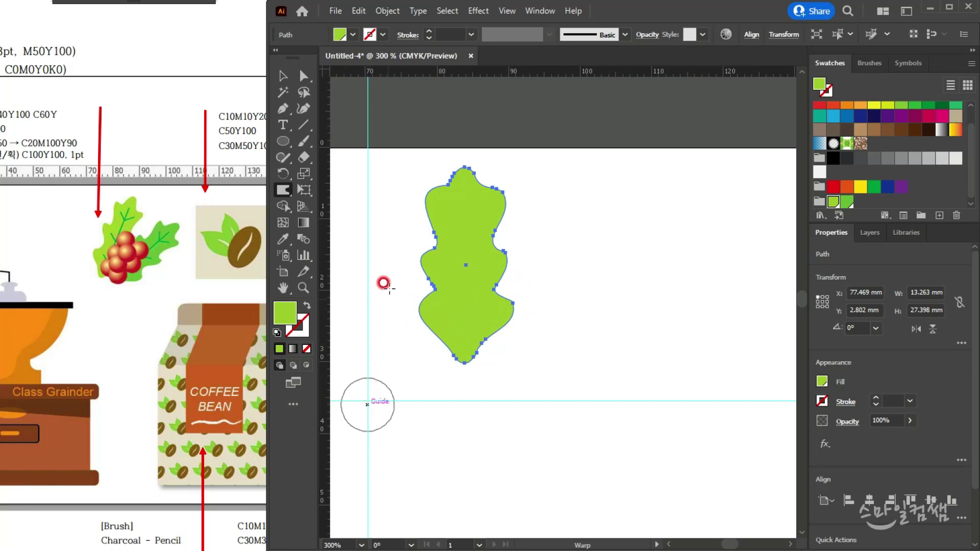
- Warp the leaf's top into a taller, narrower tip and reshape the shoulders of the two upper lobes
{"action": "mouse_move", "coordinate": [438, 164]}
{"action": "left_mouse_down"}
{"action": "mouse_move", "coordinate": [480, 174]}
{"action": "mouse_move", "coordinate": [478, 183]}
{"action": "mouse_move", "coordinate": [457, 157]}
{"action": "mouse_move", "coordinate": [471, 192]}
{"action": "mouse_move", "coordinate": [455, 161]}
{"action": "left_mouse_up"}
{"action": "mouse_move", "coordinate": [430, 207]}
{"action": "left_mouse_down"}
{"action": "mouse_move", "coordinate": [427, 214]}
{"action": "mouse_move", "coordinate": [422, 197]}
{"action": "mouse_move", "coordinate": [439, 208]}
{"action": "mouse_move", "coordinate": [489, 188]}
{"action": "left_mouse_up"}
{"action": "scroll", "coordinate": [454, 183], "scroll_direction": "up", "scroll_amount": 3}
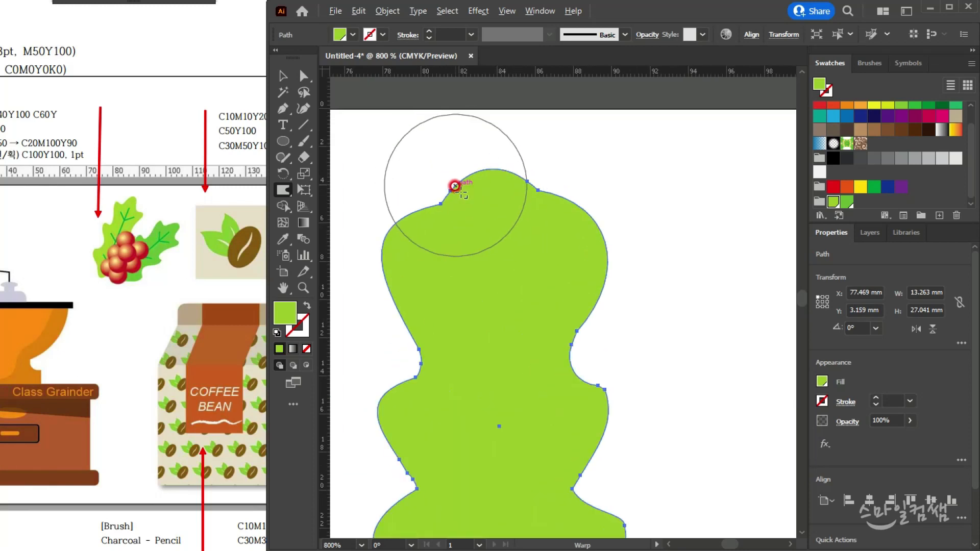
{"action": "left_click_drag", "start_coordinate": [406, 197], "coordinate": [410, 191]}
{"action": "mouse_move", "coordinate": [550, 175]}
{"action": "left_mouse_down"}
{"action": "mouse_move", "coordinate": [518, 221]}
{"action": "mouse_move", "coordinate": [538, 197]}
{"action": "left_mouse_up"}
{"action": "mouse_move", "coordinate": [435, 153]}
{"action": "left_mouse_down"}
{"action": "mouse_move", "coordinate": [491, 231]}
{"action": "mouse_move", "coordinate": [479, 168]}
{"action": "left_mouse_up"}
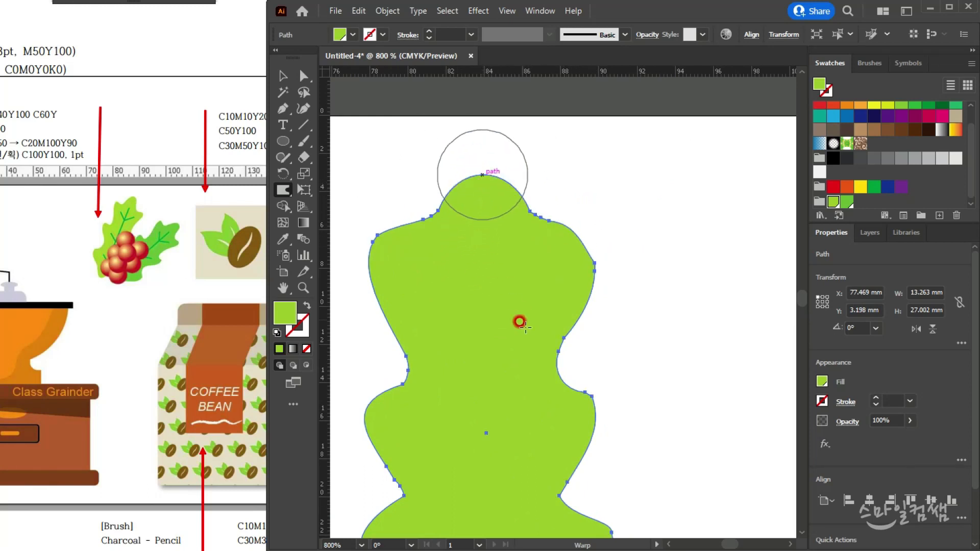
{"action": "left_click_drag", "start_coordinate": [514, 266], "coordinate": [480, 162]}
{"action": "mouse_move", "coordinate": [590, 192]}
{"action": "left_mouse_down"}
{"action": "mouse_move", "coordinate": [556, 277]}
{"action": "mouse_move", "coordinate": [577, 253]}
{"action": "mouse_move", "coordinate": [577, 210]}
{"action": "mouse_move", "coordinate": [553, 183]}
{"action": "mouse_move", "coordinate": [540, 224]}
{"action": "mouse_move", "coordinate": [542, 175]}
{"action": "mouse_move", "coordinate": [528, 160]}
{"action": "left_mouse_up"}
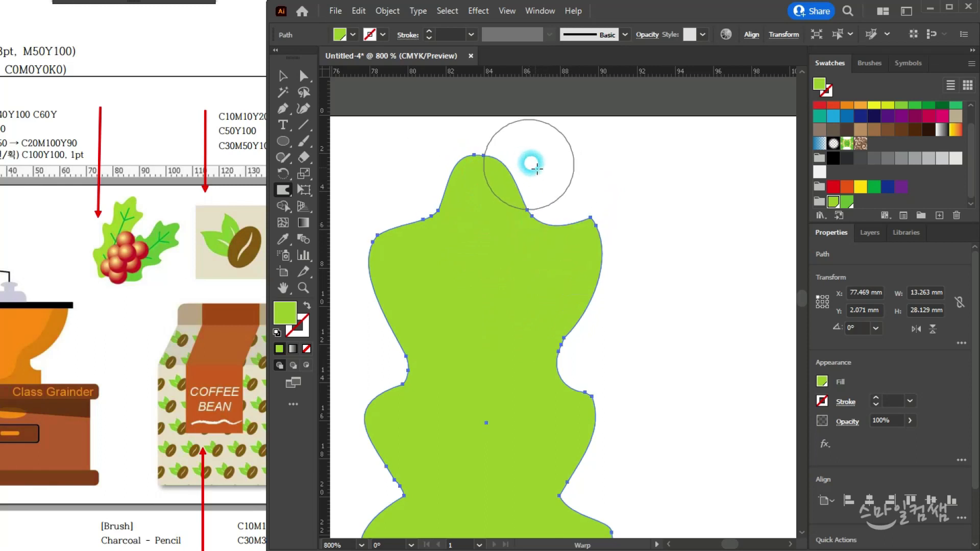
{"action": "scroll", "coordinate": [551, 352], "scroll_direction": "down", "scroll_amount": 4}
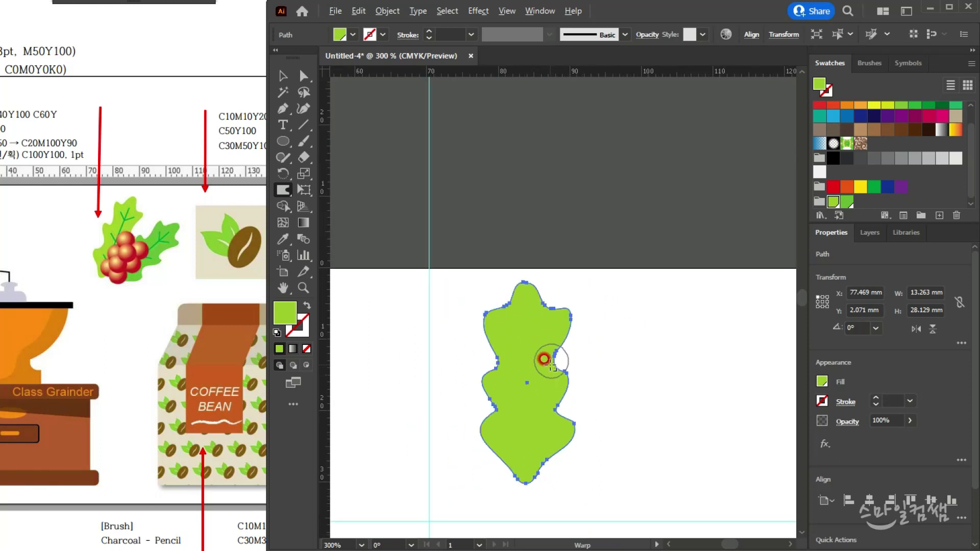
- Smooth the bumps along the leaf's outline with the Smooth tool
{"action": "scroll", "coordinate": [562, 401], "scroll_direction": "up", "scroll_amount": 1}
{"action": "scroll", "coordinate": [464, 350], "scroll_direction": "up", "scroll_amount": 1}
{"action": "scroll", "coordinate": [493, 288], "scroll_direction": "up", "scroll_amount": 1}
{"action": "left_click", "coordinate": [283, 158]}
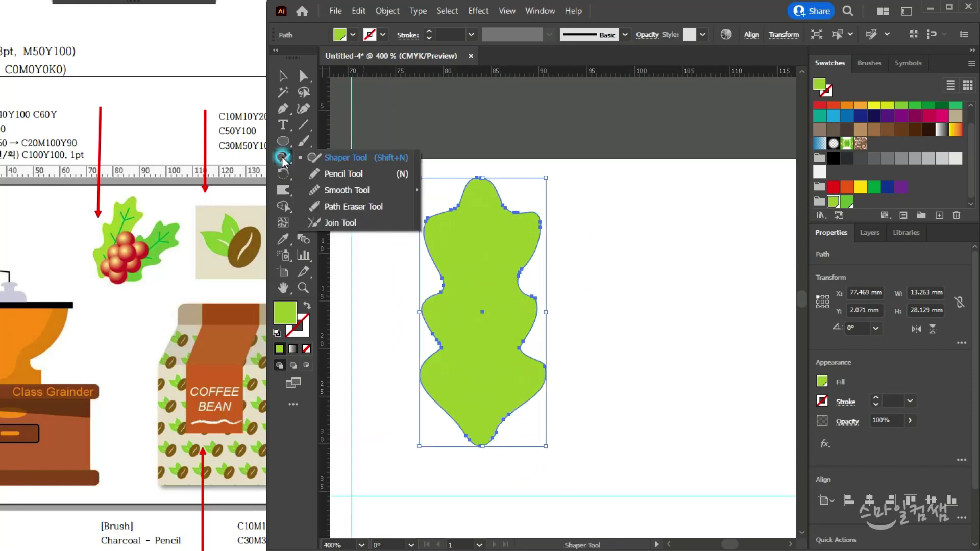
{"action": "left_click", "coordinate": [339, 189]}
{"action": "left_click", "coordinate": [486, 227], "text": "ctrl"}
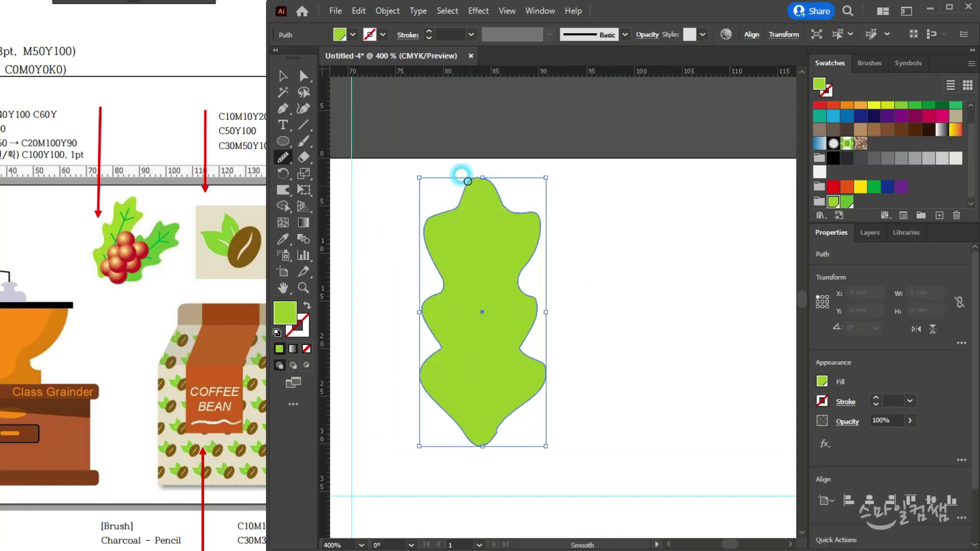
{"action": "mouse_move", "coordinate": [425, 291]}
{"action": "left_mouse_down"}
{"action": "mouse_move", "coordinate": [422, 376]}
{"action": "mouse_move", "coordinate": [474, 430]}
{"action": "left_mouse_up"}
{"action": "left_click_drag", "start_coordinate": [532, 212], "coordinate": [533, 213]}
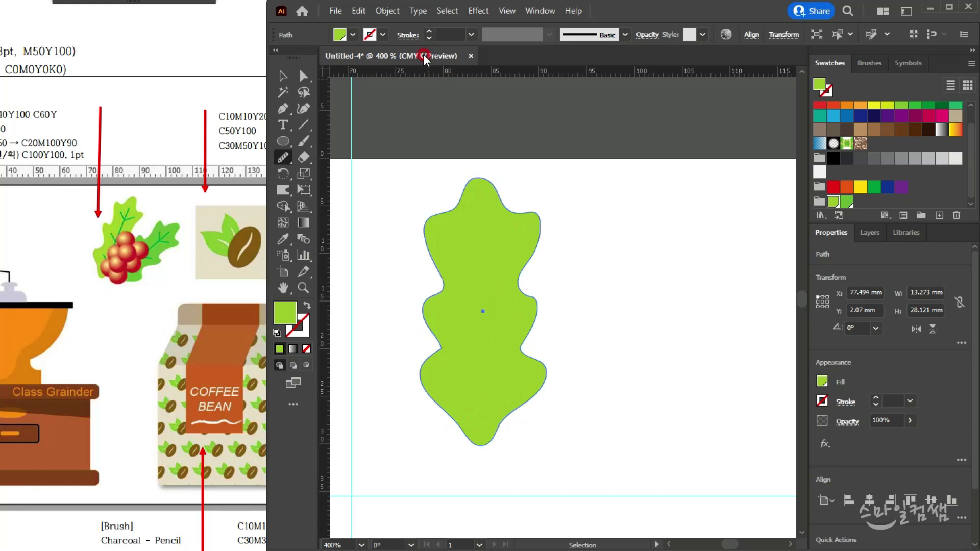
- Simplify the leaf's path to 12 anchor points
{"action": "left_click", "coordinate": [388, 11]}
{"action": "left_click", "coordinate": [461, 335]}
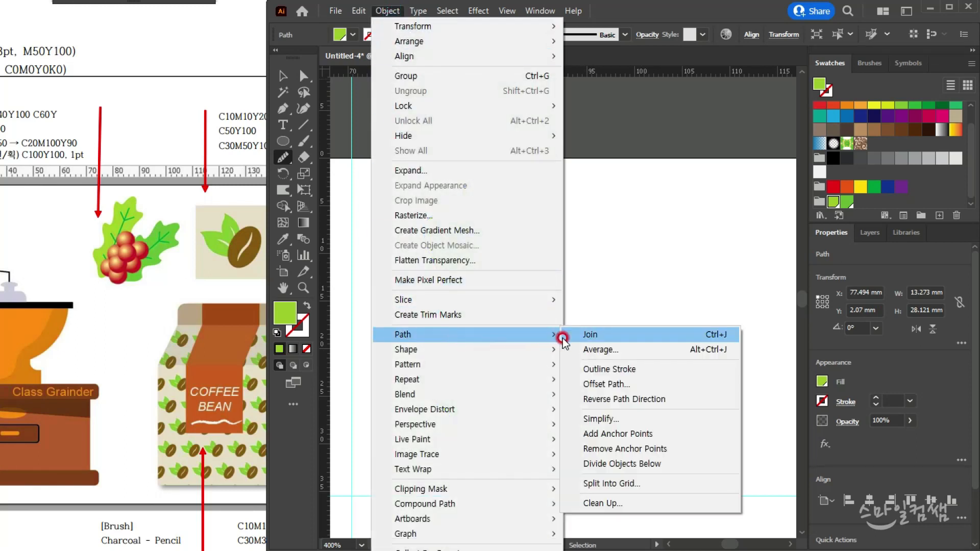
{"action": "left_click", "coordinate": [602, 419]}
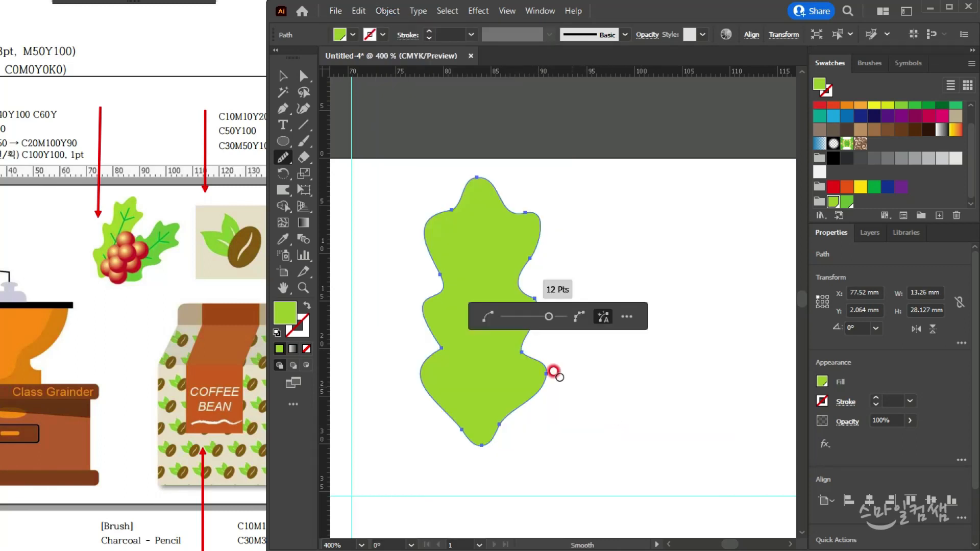
{"action": "left_click", "coordinate": [283, 76]}
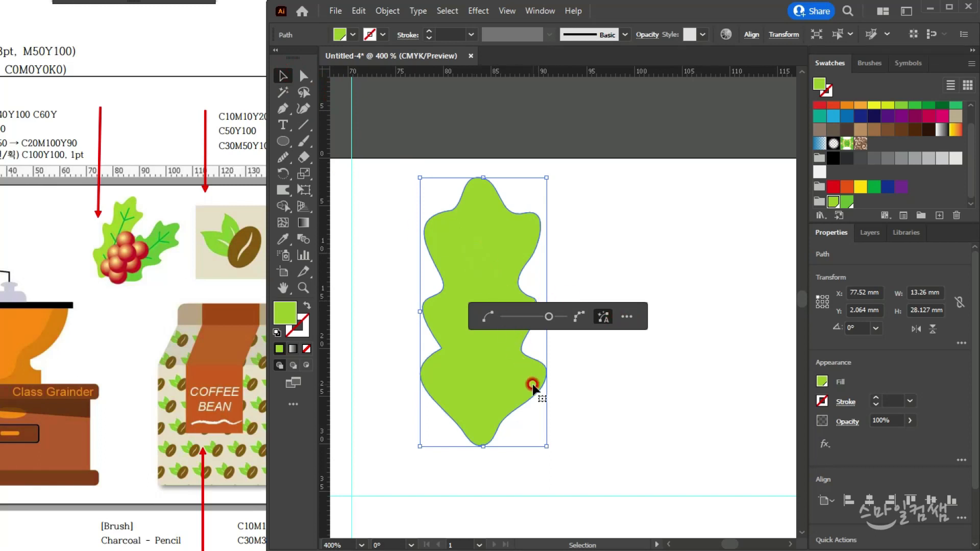
- Narrow the leaf to about 11.6 mm wide, keeping its height
{"action": "left_click", "coordinate": [684, 448]}
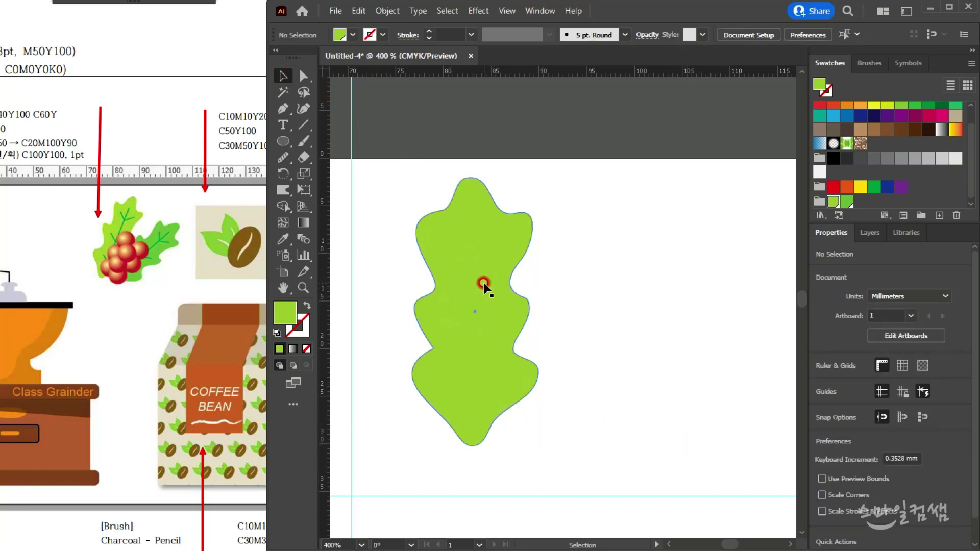
{"action": "left_click", "coordinate": [472, 321]}
{"action": "left_click_drag", "start_coordinate": [539, 311], "coordinate": [522, 313]}
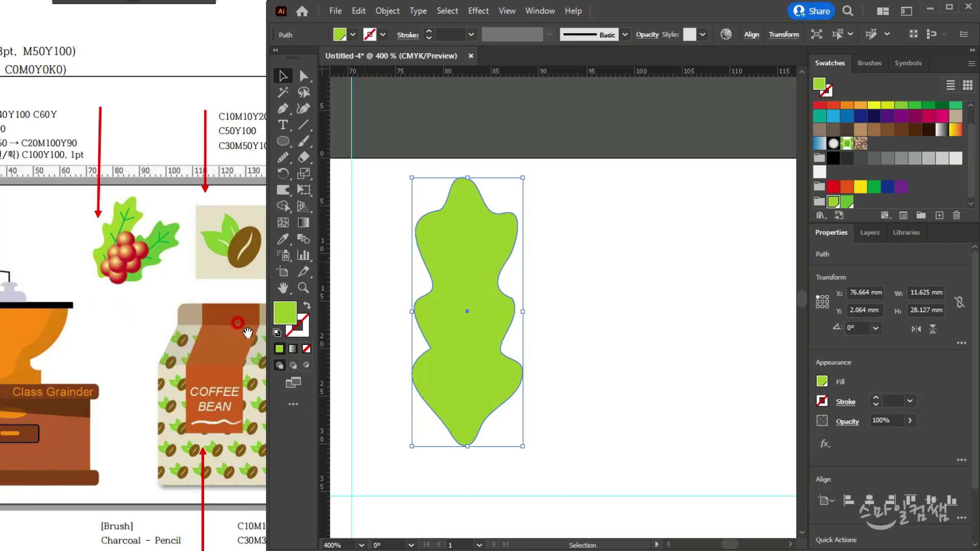
- Draw a straight central vein about 22.5 mm long down the middle of the leaf
{"action": "left_click", "coordinate": [303, 127]}
{"action": "left_click_drag", "start_coordinate": [463, 217], "coordinate": [467, 432]}
{"action": "left_click", "coordinate": [133, 132]}
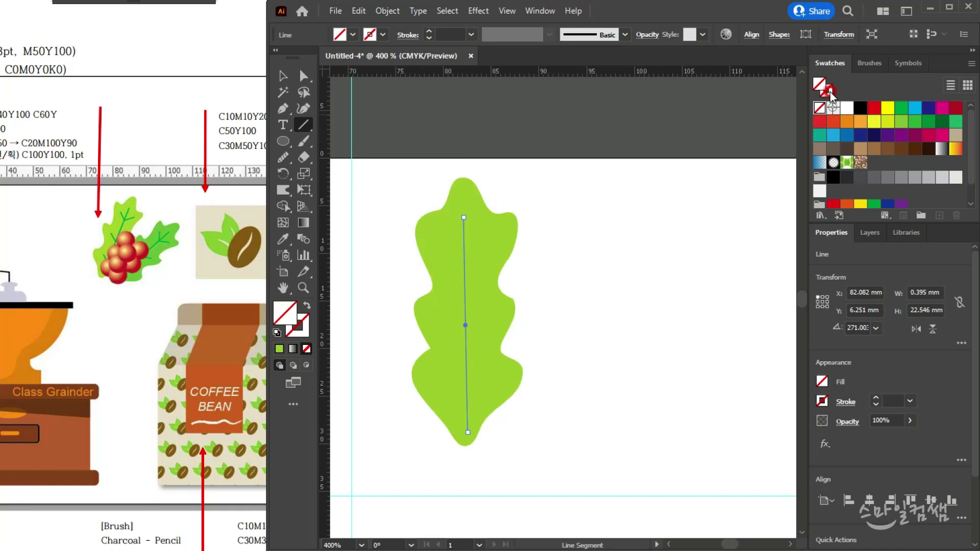
- Set the central vein's stroke color to C 100, M 0, Y 100, K 0
{"action": "left_click", "coordinate": [322, 324]}
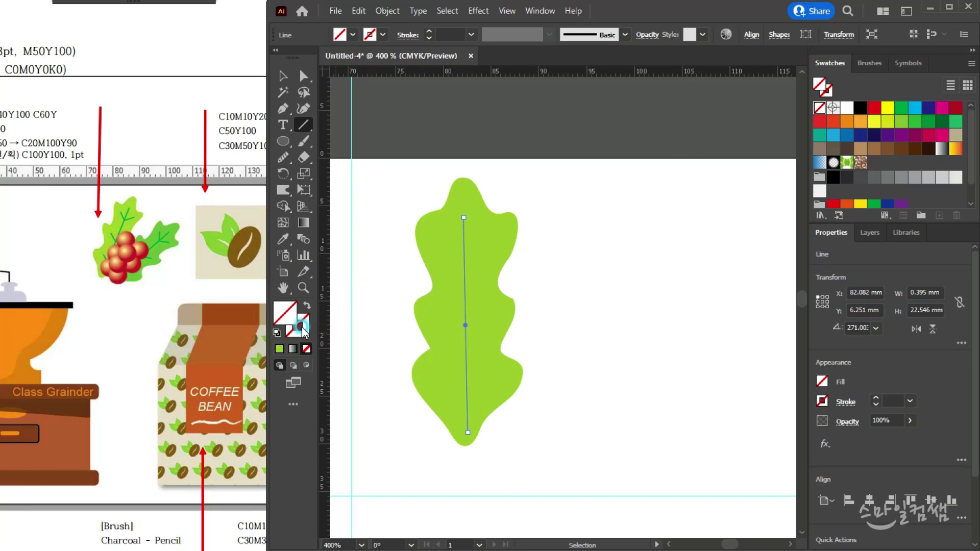
{"action": "double_click", "coordinate": [302, 326]}
{"action": "left_click", "coordinate": [679, 333]}
{"action": "type", "text": "100"}
{"action": "key", "text": "Tab"}
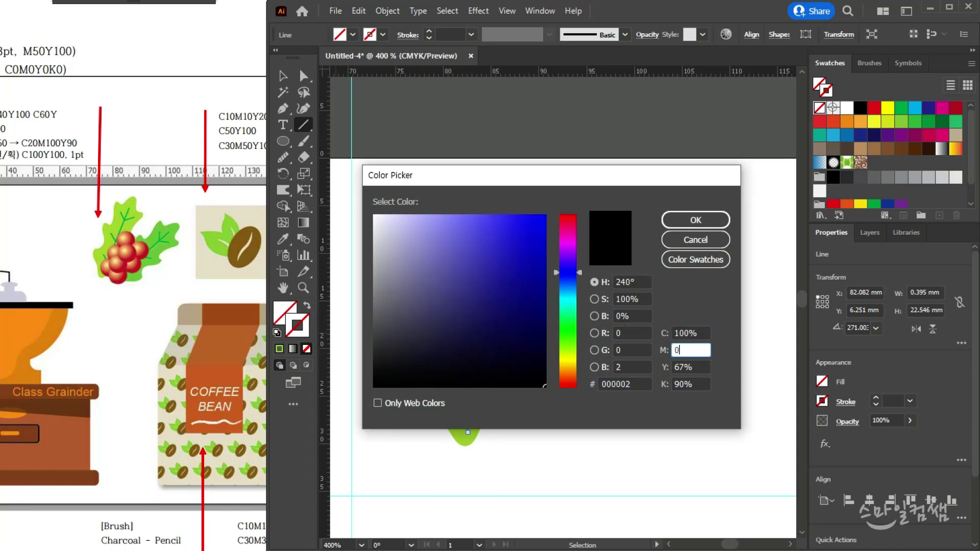
{"action": "type", "text": "0"}
{"action": "key", "text": "Tab"}
{"action": "type", "text": "100"}
{"action": "key", "text": "Tab"}
{"action": "type", "text": "0"}
{"action": "key", "text": "Return"}
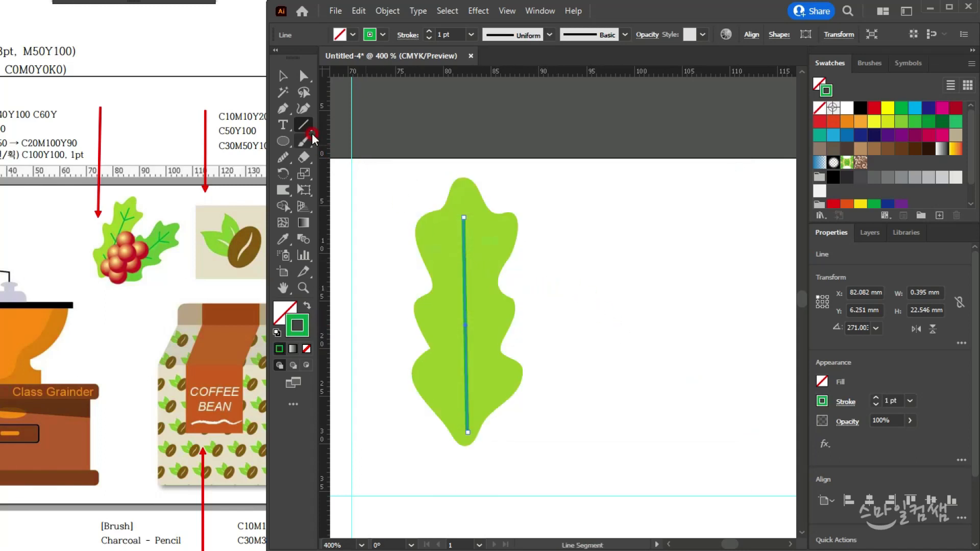
- Draw a slanted side vein about 3.5 mm long in the upper right lobe and copy it to the middle and lower right lobes
{"action": "left_click_drag", "start_coordinate": [465, 322], "coordinate": [492, 238]}
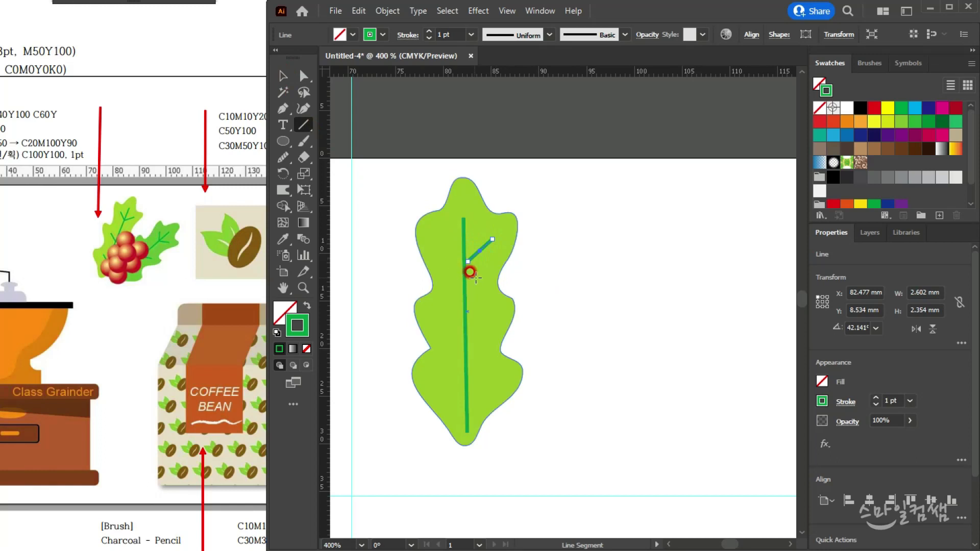
{"action": "key", "text": "v"}
{"action": "left_click_drag", "start_coordinate": [483, 249], "coordinate": [482, 388]}
- Try copying the three right side veins together to the leaf's left half, then restore only the right veins
{"action": "left_click", "coordinate": [478, 256]}
{"action": "left_click", "coordinate": [482, 313], "text": "shift"}
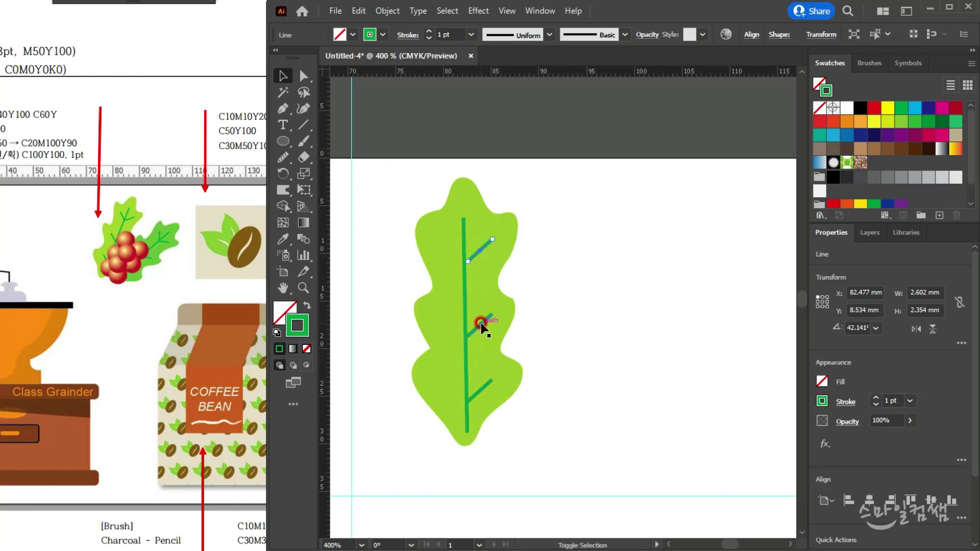
{"action": "left_click", "coordinate": [481, 388], "text": "shift"}
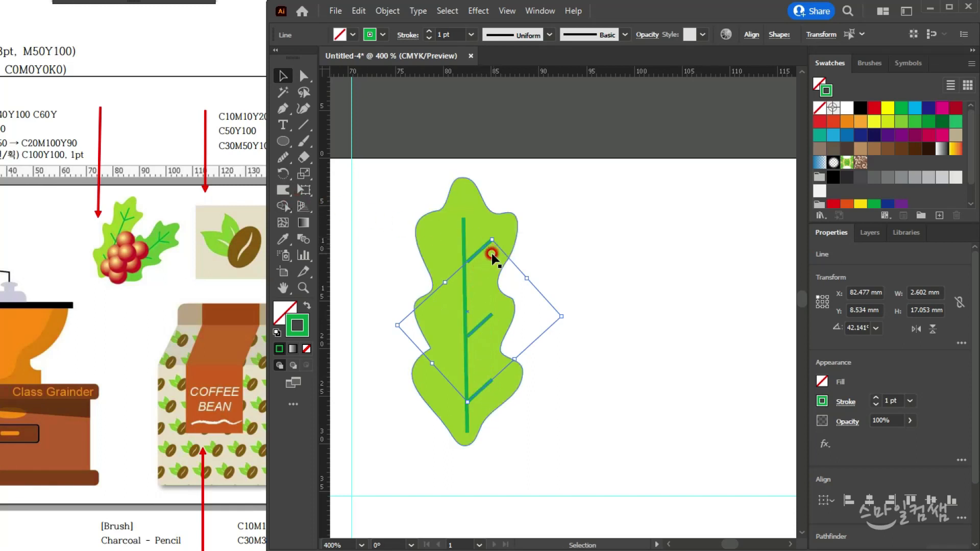
{"action": "left_click_drag", "start_coordinate": [482, 249], "coordinate": [445, 259]}
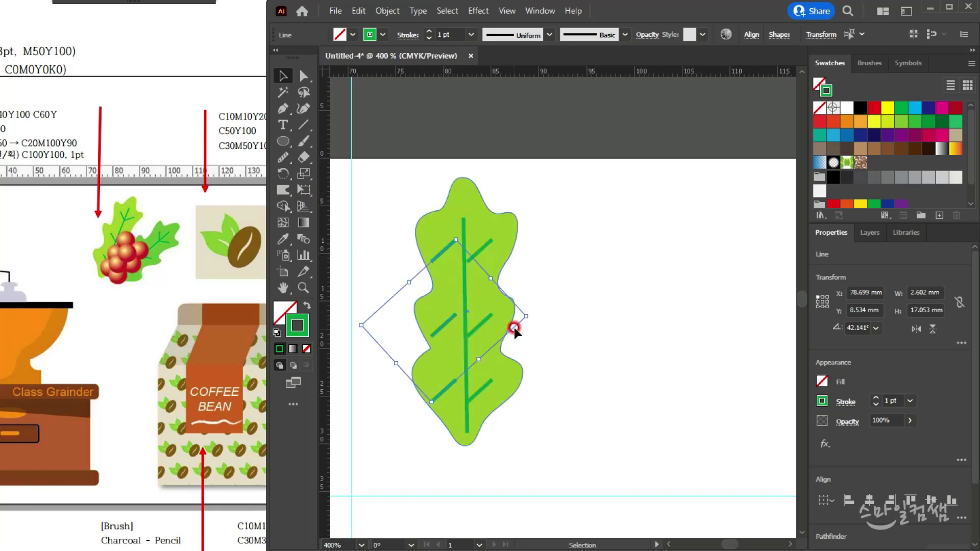
{"action": "key", "text": "ctrl+z"}
{"action": "key", "text": "ctrl+z"}
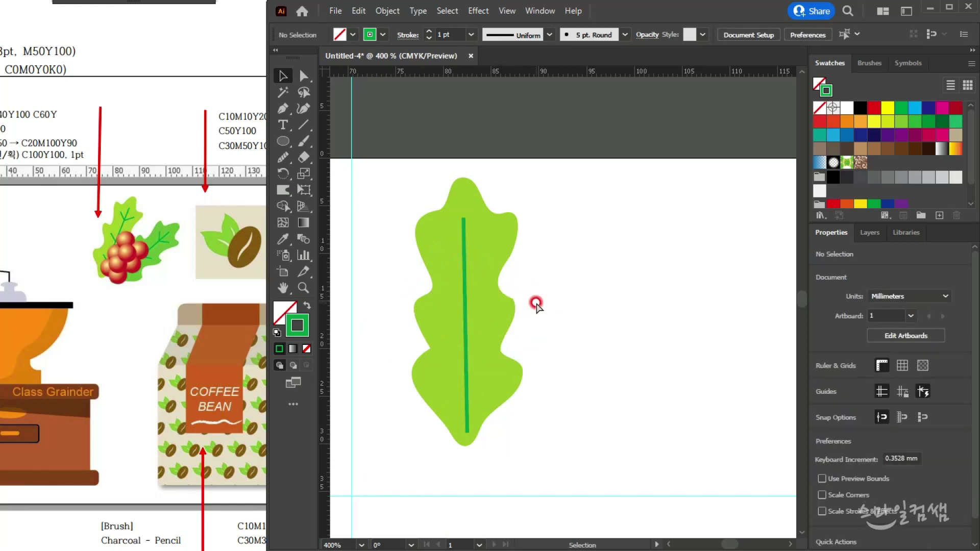
{"action": "key", "text": "ctrl+shift+z"}
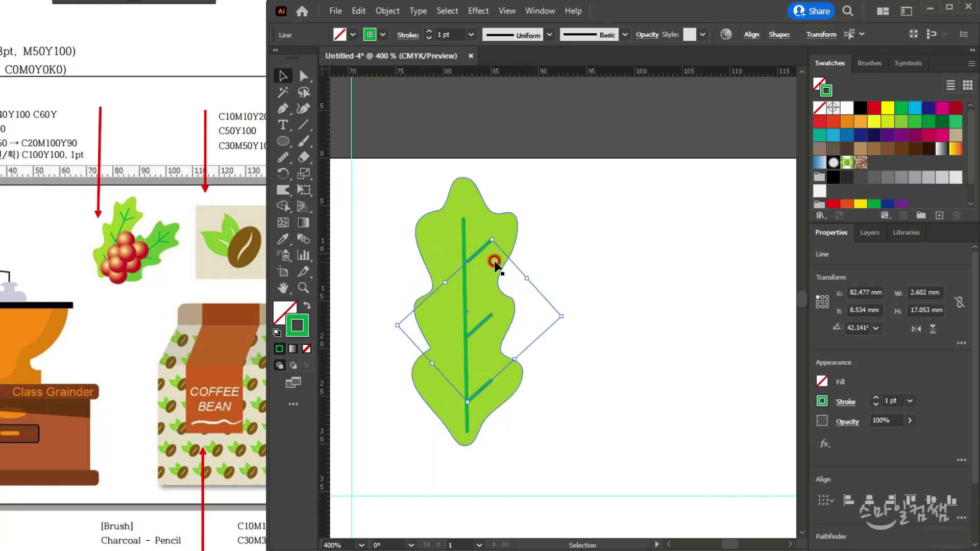
{"action": "left_click", "coordinate": [577, 244]}
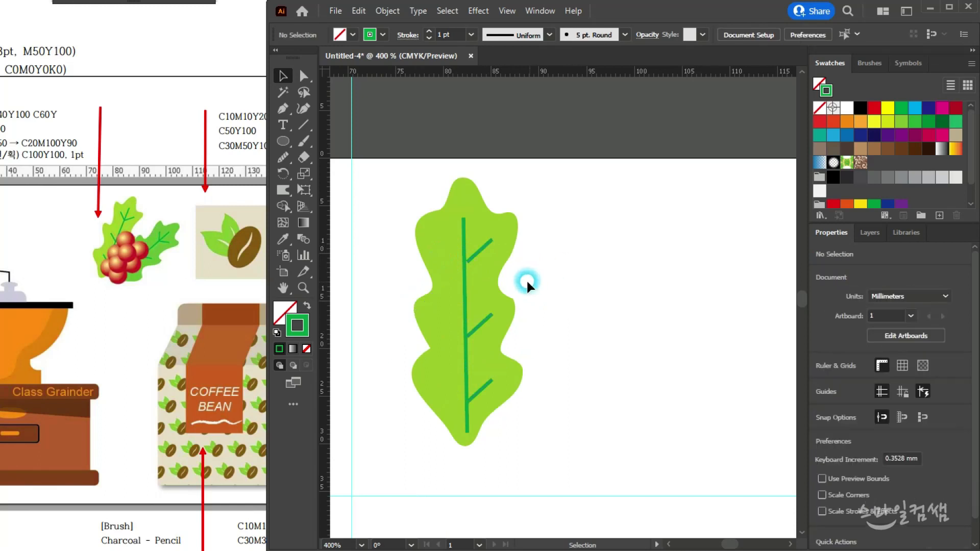
- Copy the side veins to the upper, middle and lower left lobes, angled opposite to the right ones and meeting the central vein
{"action": "left_click", "coordinate": [482, 248]}
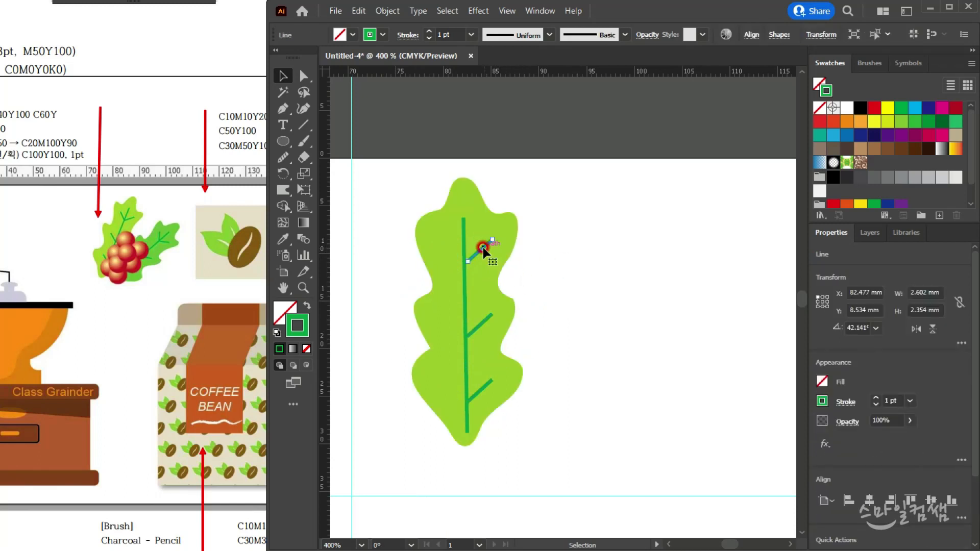
{"action": "left_click_drag", "start_coordinate": [478, 253], "coordinate": [449, 372]}
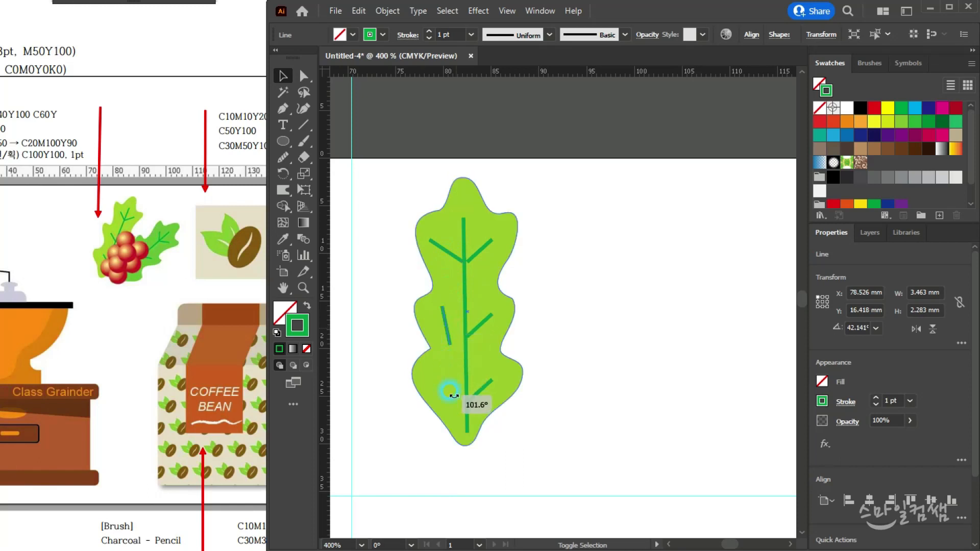
{"action": "key", "text": "ctrl+z"}
{"action": "left_click_drag", "start_coordinate": [448, 329], "coordinate": [456, 393]}
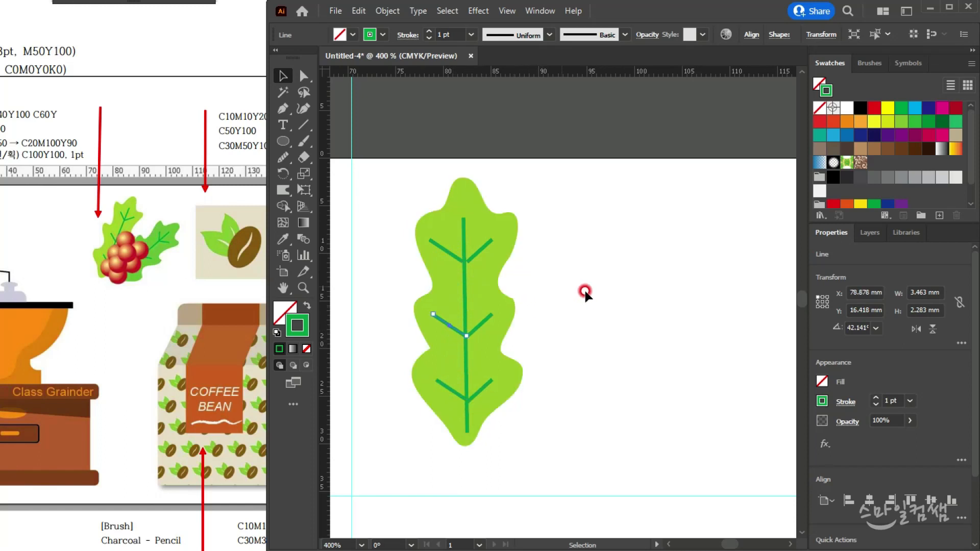
- Group the light green leaf with all its veins and place a copy of the group just to its right
{"action": "left_click", "coordinate": [531, 347]}
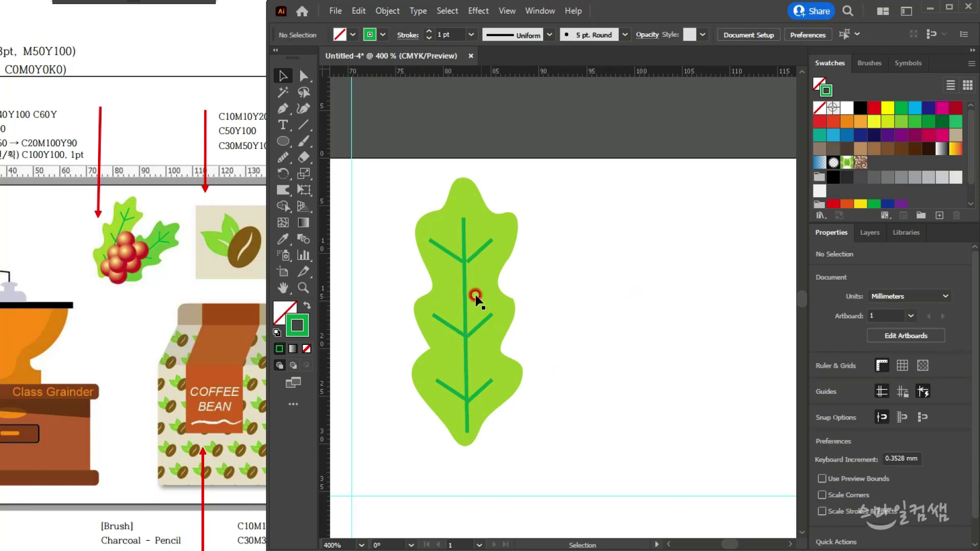
{"action": "left_click_drag", "start_coordinate": [530, 442], "coordinate": [529, 440]}
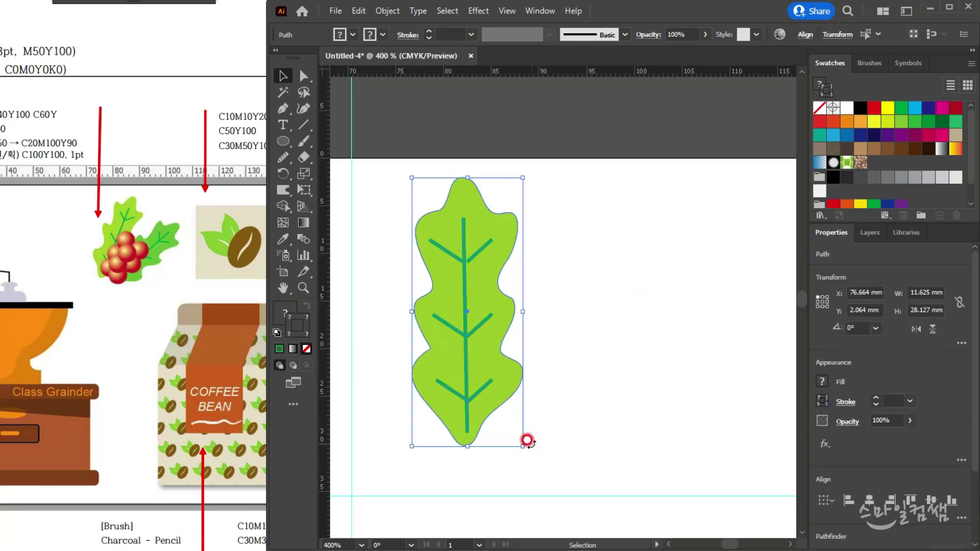
{"action": "scroll", "coordinate": [532, 364], "scroll_direction": "down", "scroll_amount": 3}
{"action": "left_click_drag", "start_coordinate": [516, 353], "coordinate": [605, 289]}
{"action": "scroll", "coordinate": [477, 258], "scroll_direction": "up", "scroll_amount": 2}
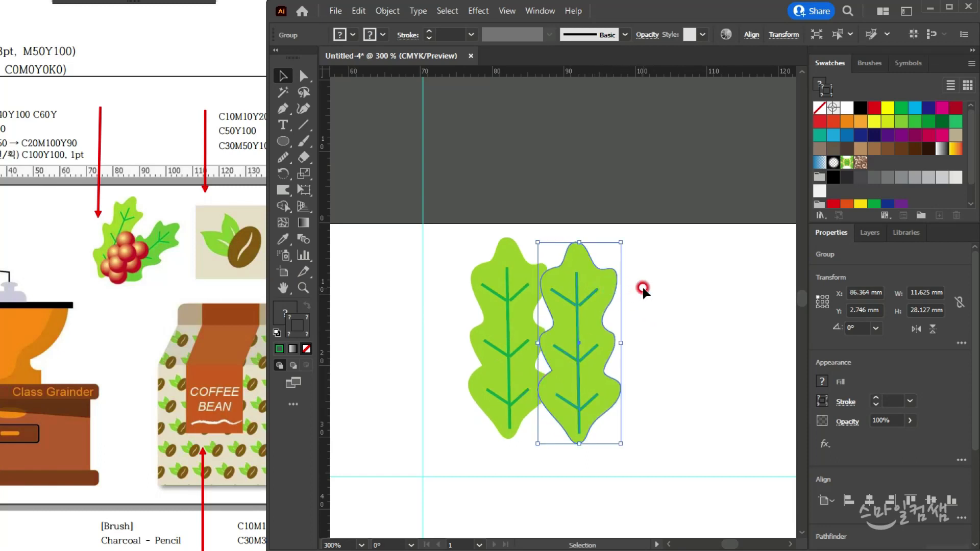
- Fill only the leaf shape inside the copied group with the darker green swatch, leave its veins green, and exit the group
{"action": "left_click", "coordinate": [930, 81]}
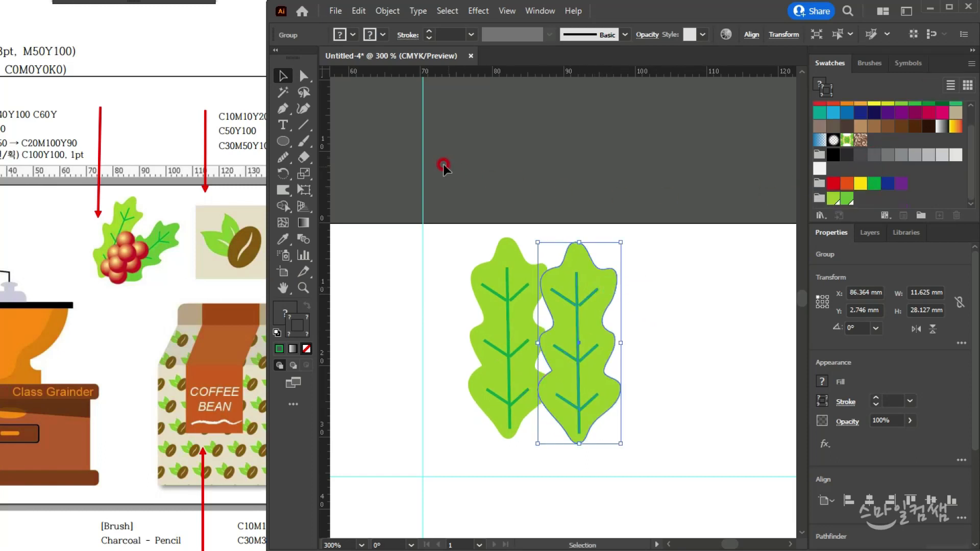
{"action": "scroll", "coordinate": [591, 277], "scroll_direction": "up", "scroll_amount": 1}
{"action": "double_click", "coordinate": [588, 277]}
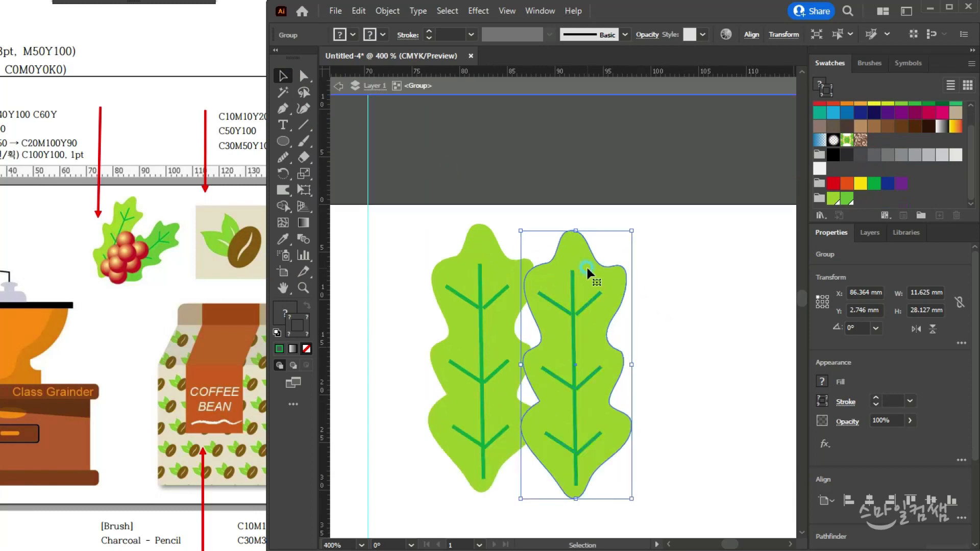
{"action": "left_click", "coordinate": [585, 276]}
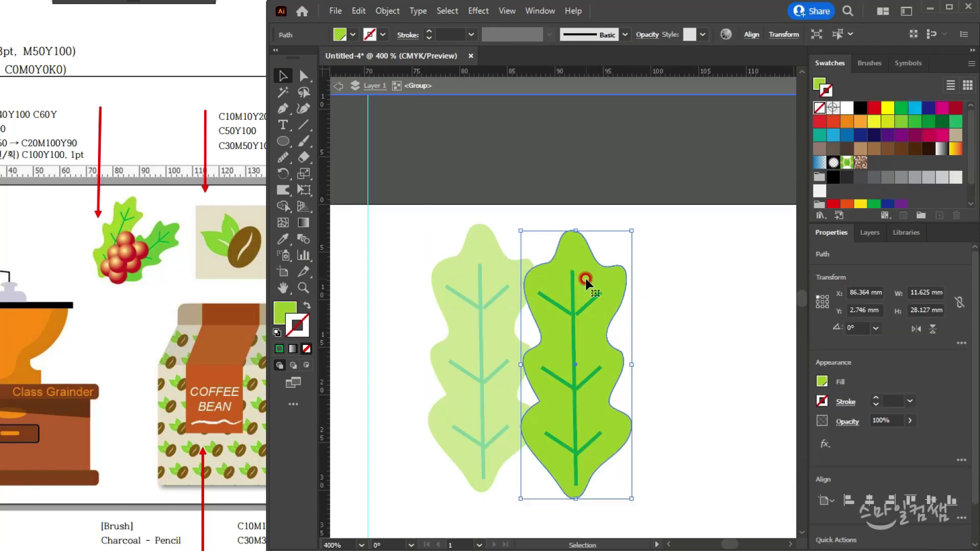
{"action": "left_click", "coordinate": [284, 308]}
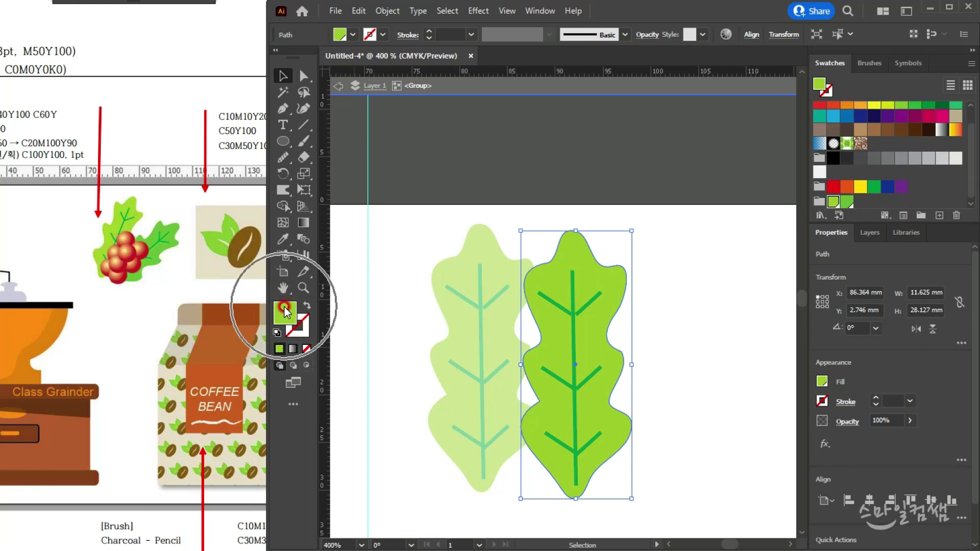
{"action": "key", "text": "a"}
{"action": "left_click", "coordinate": [857, 204]}
{"action": "left_click", "coordinate": [845, 202]}
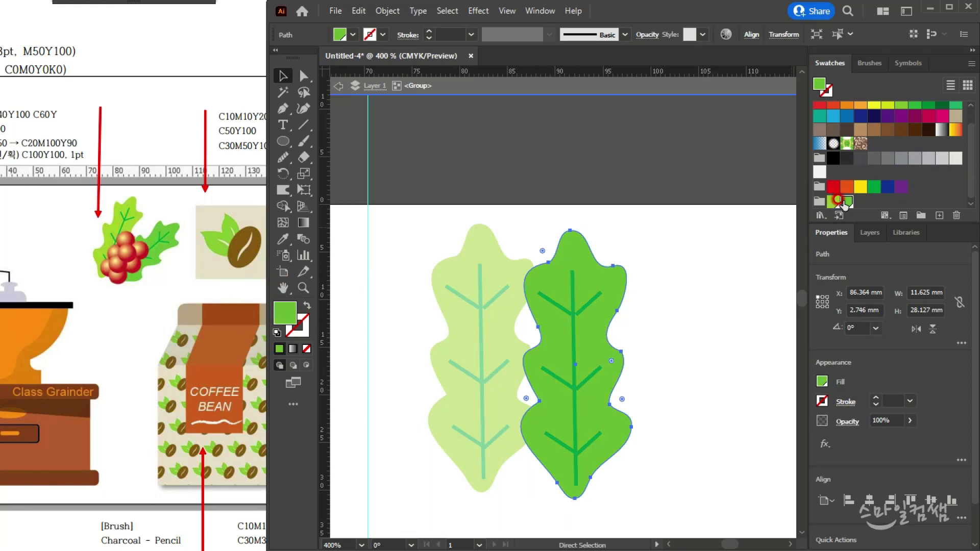
{"action": "key", "text": "v"}
{"action": "left_click", "coordinate": [284, 80]}
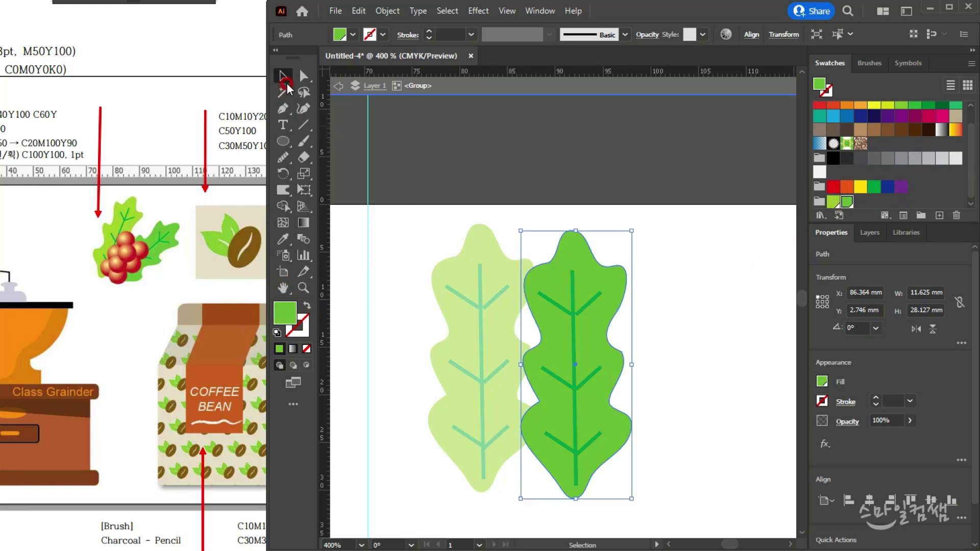
{"action": "left_click", "coordinate": [372, 90]}
{"action": "left_click", "coordinate": [718, 290]}
- Rotate the darker leaf clockwise so it leans right, and move its base against the base of the light green leaf
{"action": "left_click", "coordinate": [614, 268]}
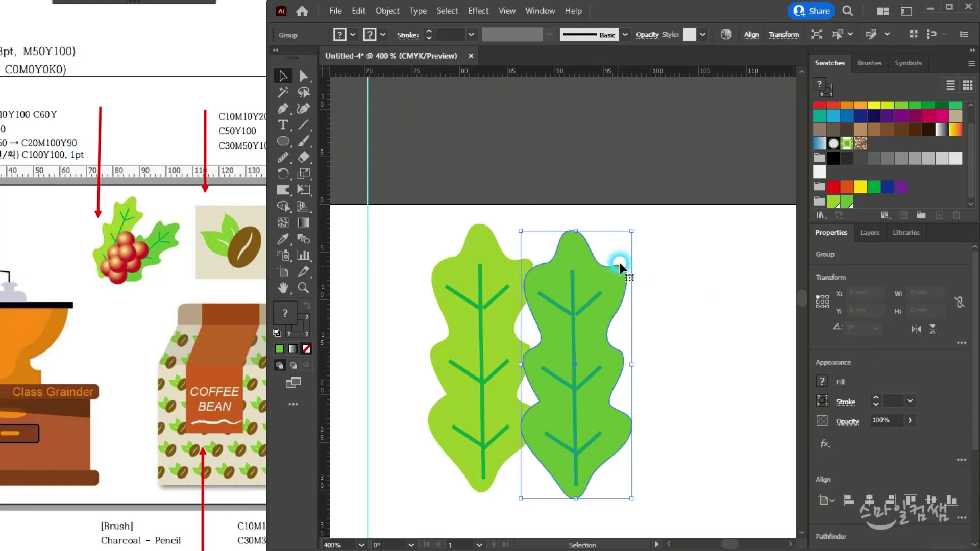
{"action": "left_click_drag", "start_coordinate": [633, 219], "coordinate": [691, 275]}
{"action": "left_click_drag", "start_coordinate": [614, 278], "coordinate": [601, 306]}
{"action": "left_click_drag", "start_coordinate": [663, 259], "coordinate": [689, 286]}
{"action": "left_click_drag", "start_coordinate": [550, 381], "coordinate": [557, 394]}
{"action": "left_click_drag", "start_coordinate": [682, 281], "coordinate": [645, 328]}
{"action": "left_click_drag", "start_coordinate": [584, 413], "coordinate": [577, 398]}
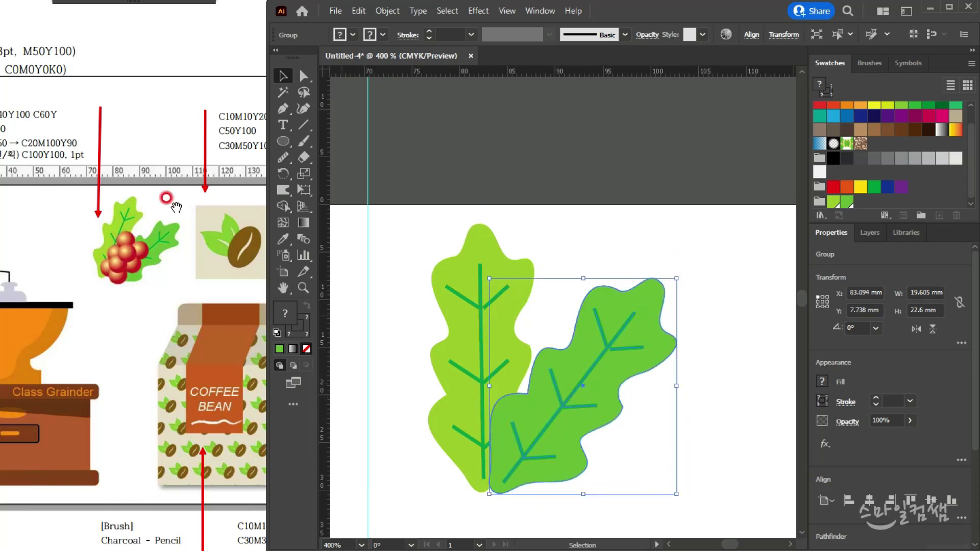
{"action": "left_click", "coordinate": [416, 222]}
- Draw a circle about 6 mm in diameter over the right edge of the light green leaf's upper half
{"action": "left_click", "coordinate": [284, 148]}
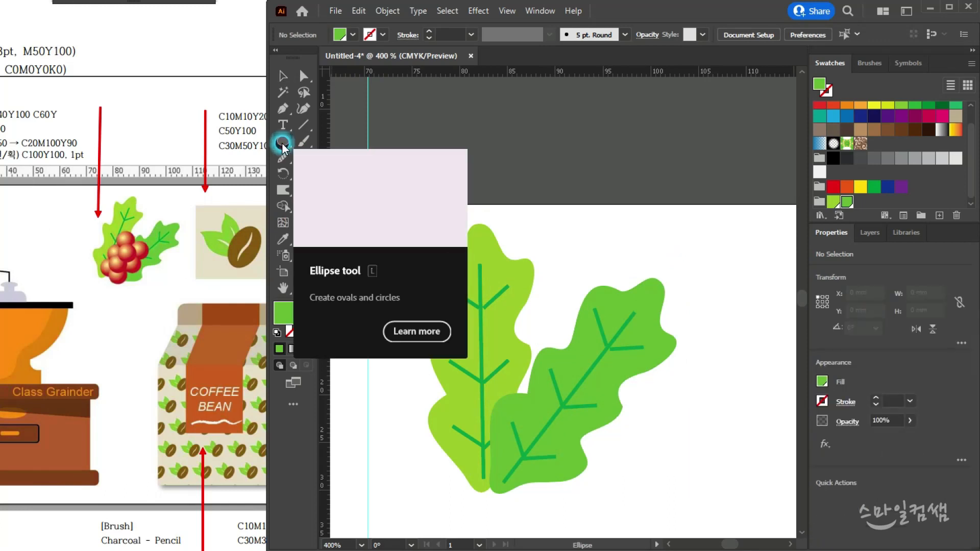
{"action": "scroll", "coordinate": [562, 370], "scroll_direction": "up", "scroll_amount": 1}
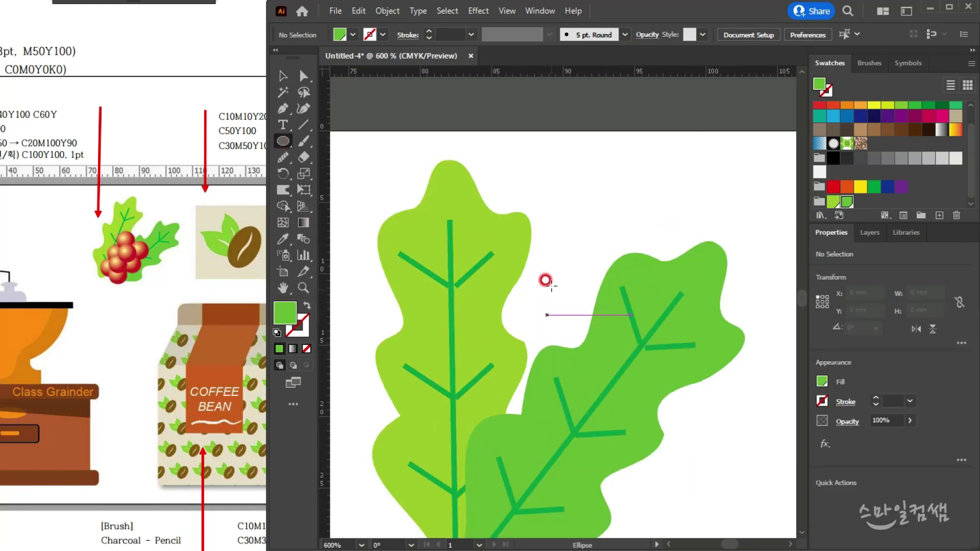
{"action": "left_click_drag", "start_coordinate": [494, 304], "coordinate": [541, 348]}
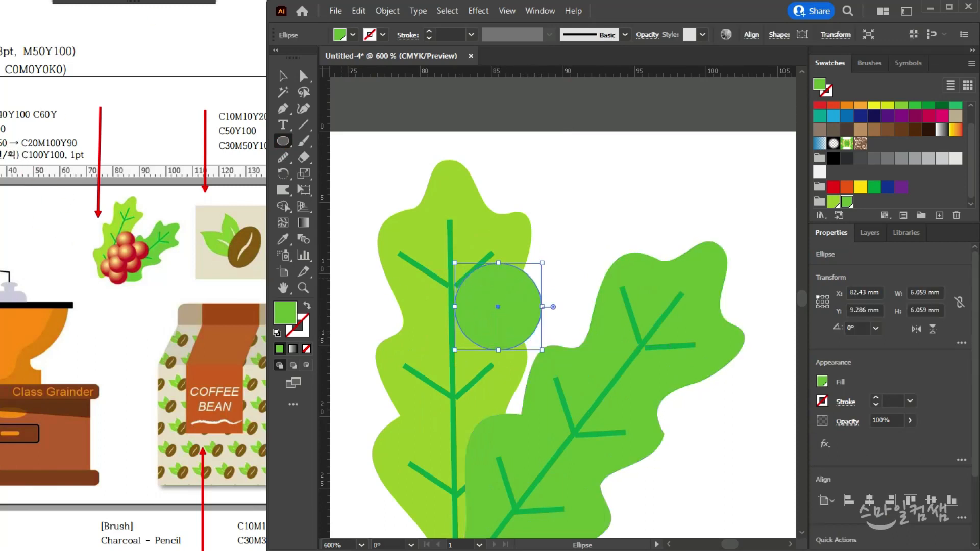
- Check the berry colors in the reference sheet and apply a radial gradient fill to the circle
{"action": "left_click", "coordinate": [49, 133]}
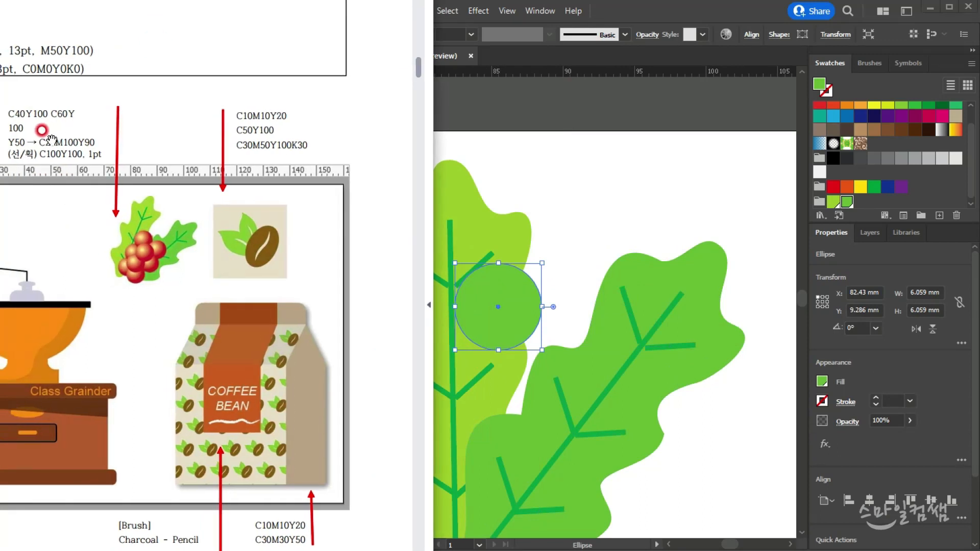
{"action": "left_click", "coordinate": [548, 55]}
{"action": "left_click", "coordinate": [464, 101]}
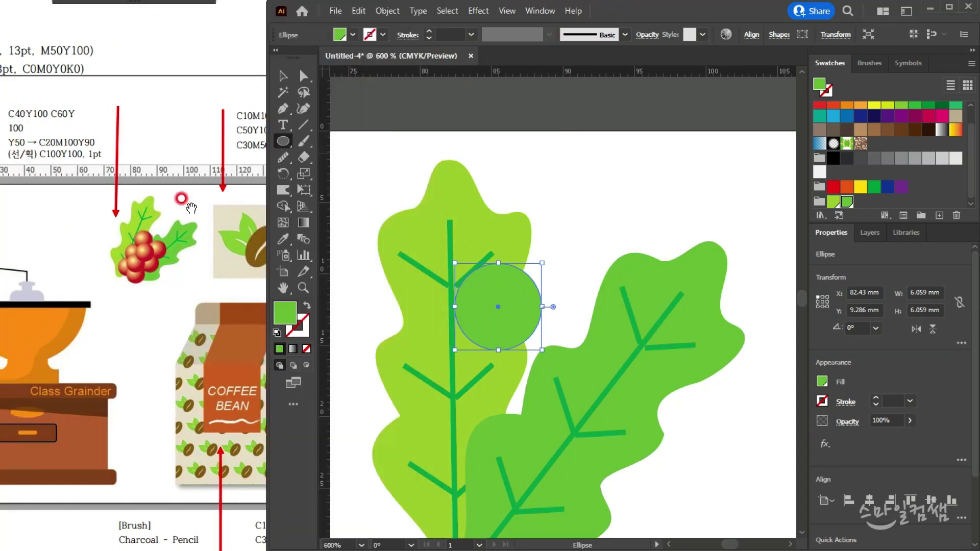
{"action": "left_click", "coordinate": [545, 10]}
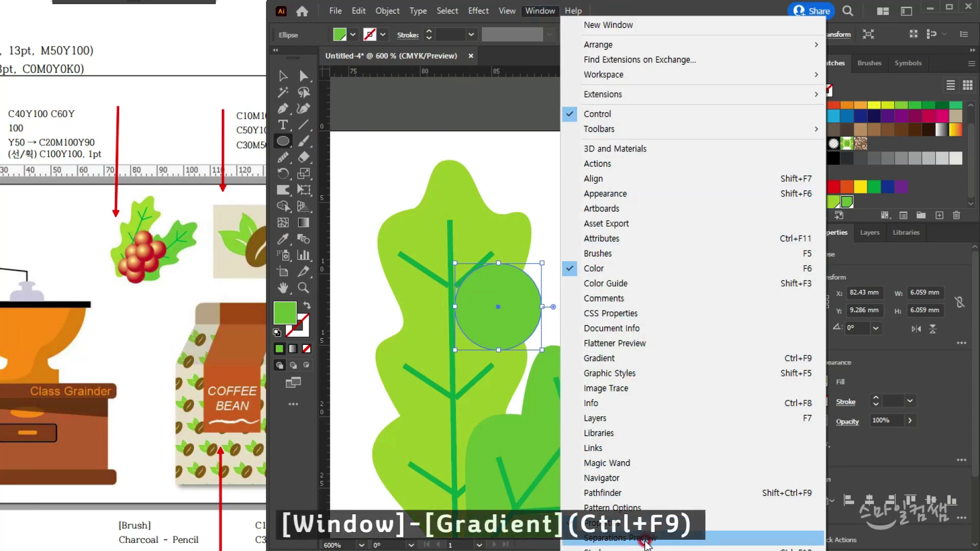
{"action": "left_click", "coordinate": [600, 359]}
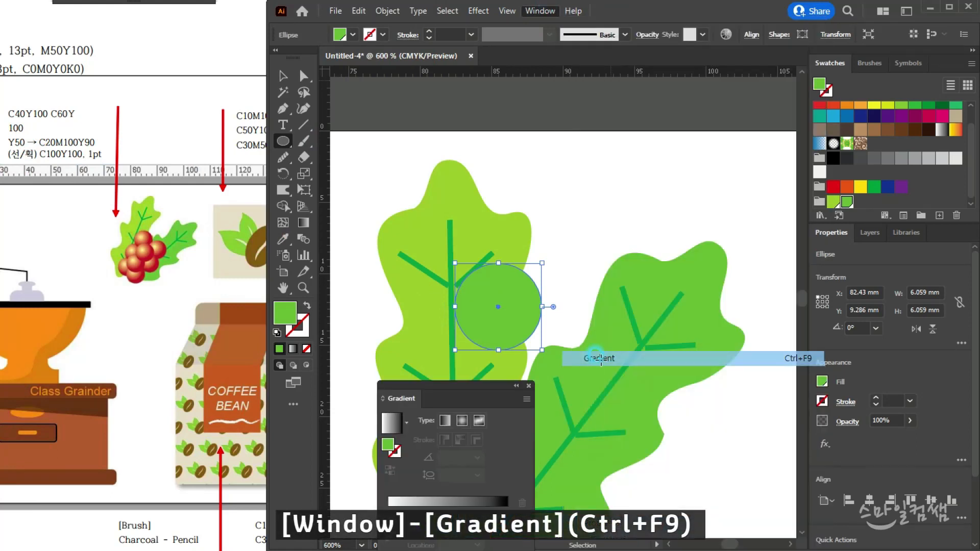
{"action": "left_click_drag", "start_coordinate": [482, 399], "coordinate": [682, 143]}
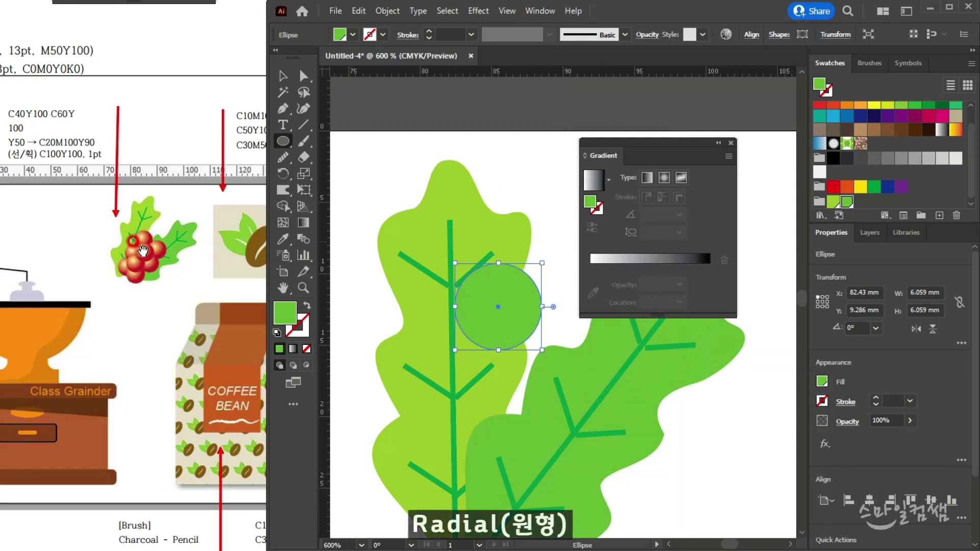
{"action": "left_click", "coordinate": [667, 180]}
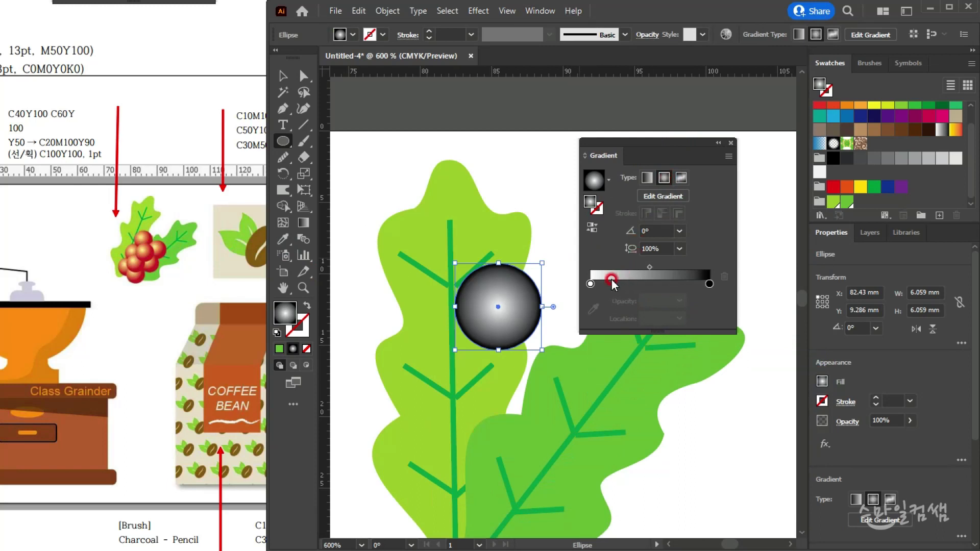
- Switch the gradient's center color stop to CMYK and set it to C 0, M 0, Y 50, K 0
{"action": "double_click", "coordinate": [590, 283]}
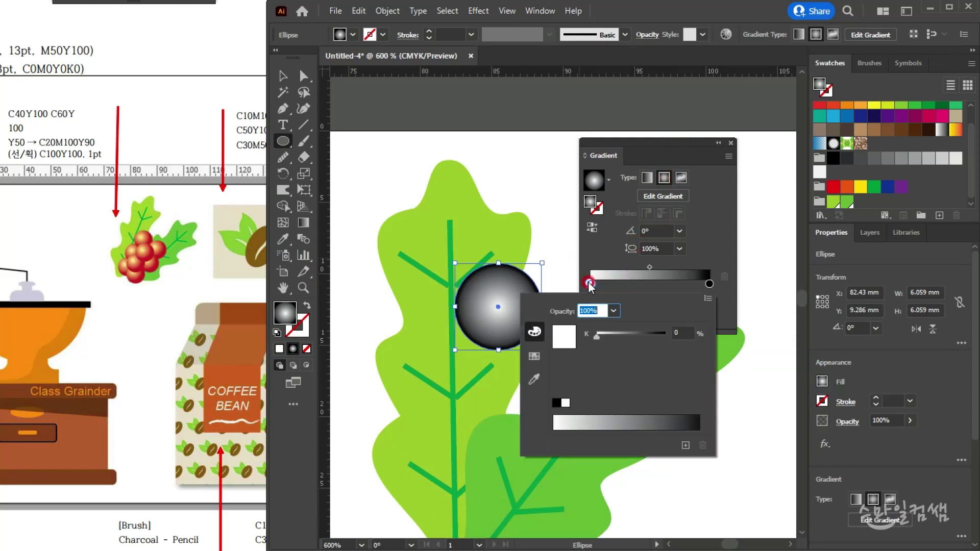
{"action": "left_click", "coordinate": [57, 169]}
{"action": "left_click", "coordinate": [683, 308]}
{"action": "left_click", "coordinate": [706, 302]}
{"action": "left_click", "coordinate": [744, 342]}
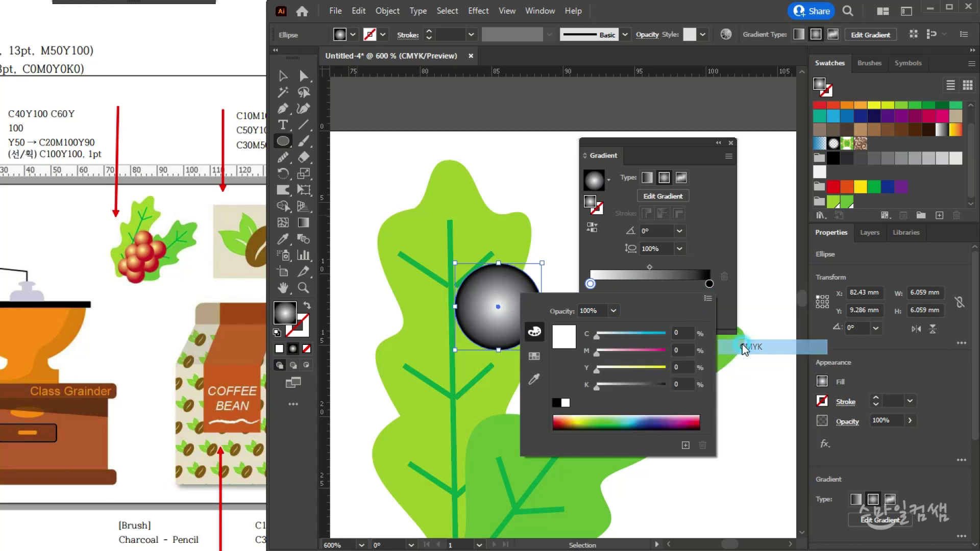
{"action": "key", "text": "Tab"}
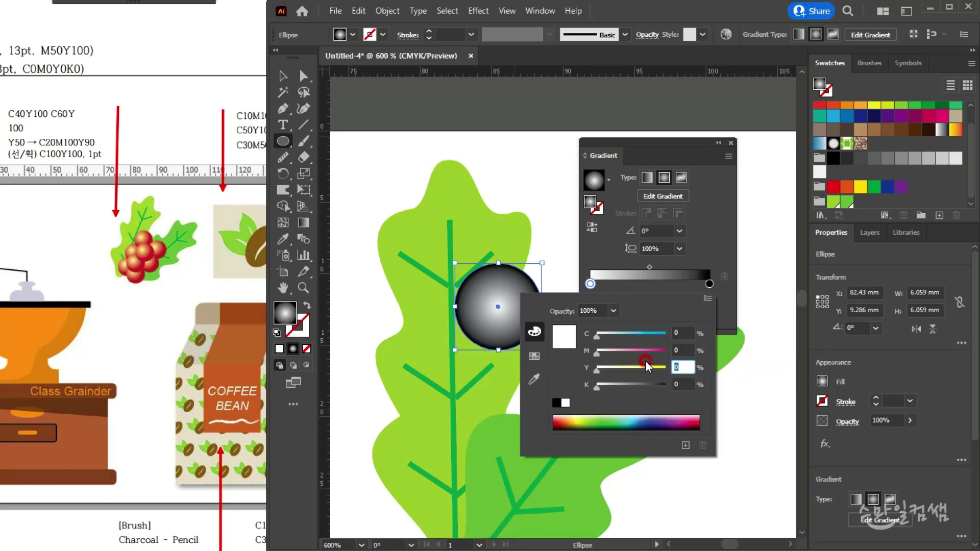
{"action": "left_click", "coordinate": [645, 365]}
{"action": "left_click", "coordinate": [95, 171]}
{"action": "left_click", "coordinate": [648, 274]}
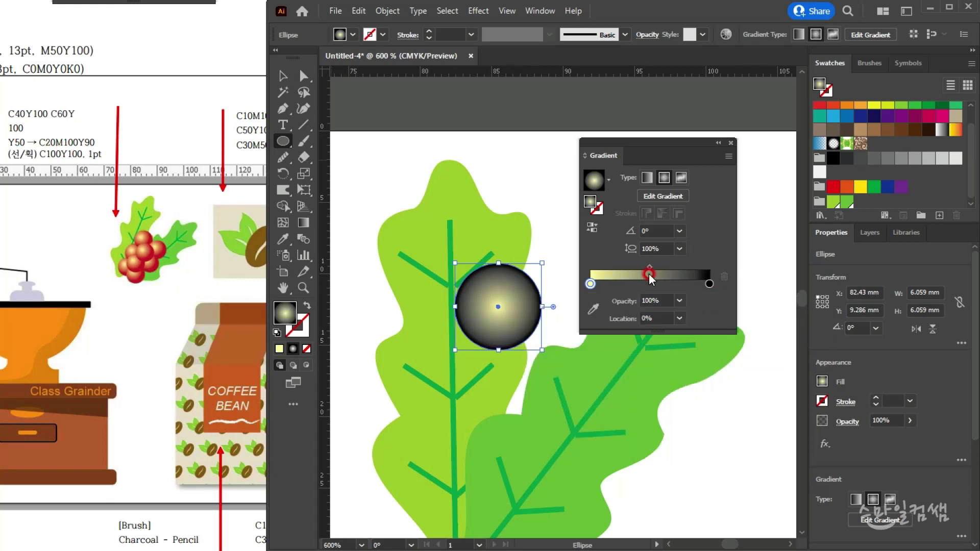
- Switch the gradient's outer color stop to CMYK and set it to C 20, M 100, Y 90, K 0
{"action": "double_click", "coordinate": [711, 284]}
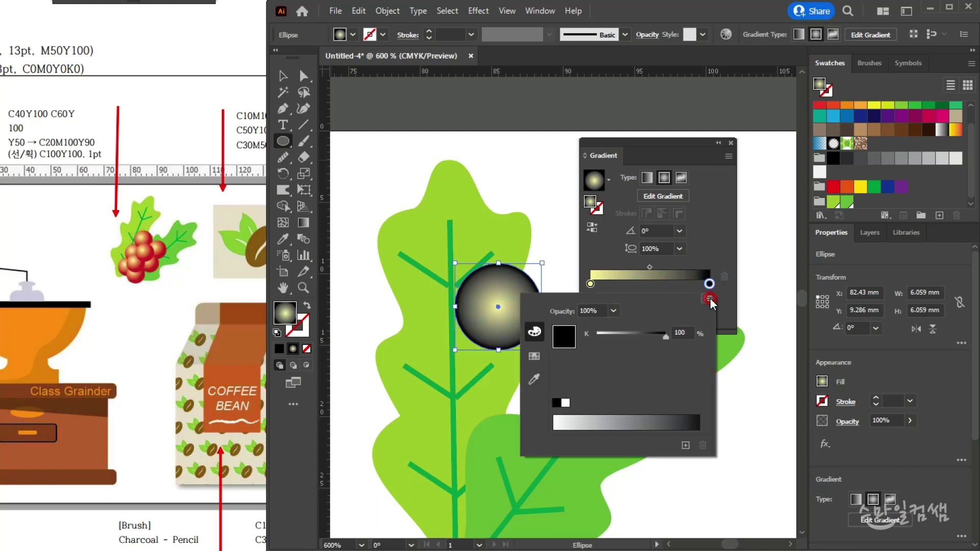
{"action": "left_click", "coordinate": [709, 298]}
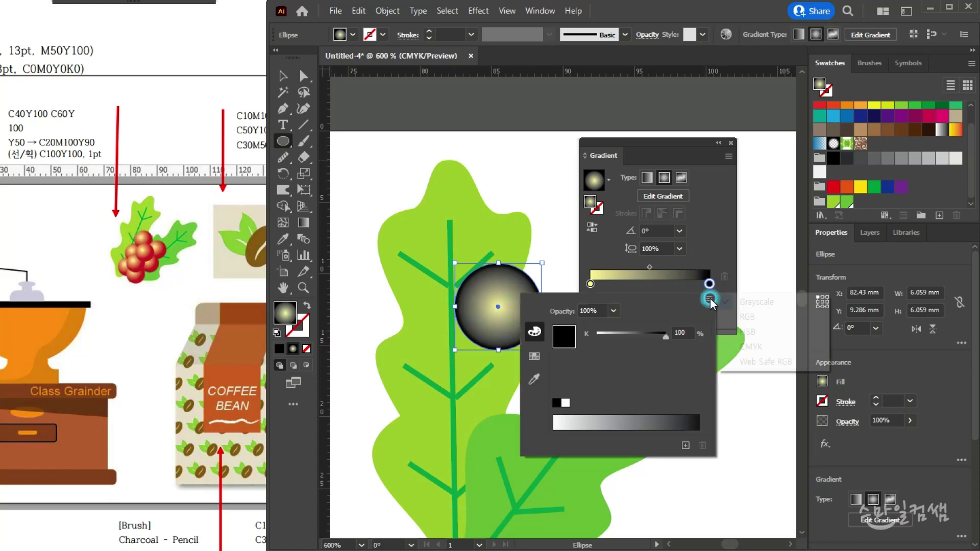
{"action": "left_click", "coordinate": [748, 347]}
{"action": "left_click", "coordinate": [86, 136]}
{"action": "left_click", "coordinate": [675, 332]}
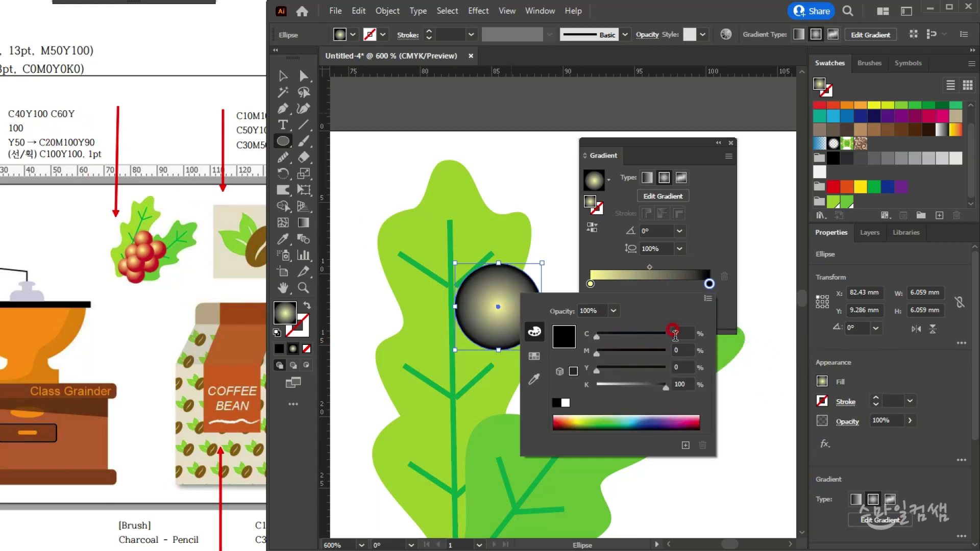
{"action": "type", "text": "20"}
{"action": "key", "text": "Tab"}
{"action": "type", "text": "100"}
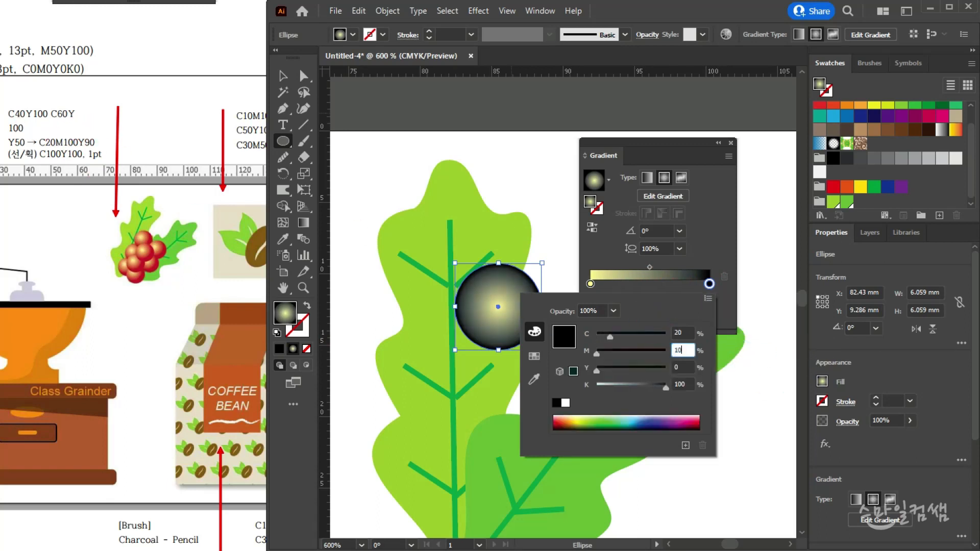
{"action": "key", "text": "Tab"}
{"action": "type", "text": "90"}
{"action": "key", "text": "Tab"}
{"action": "type", "text": "0"}
{"action": "key", "text": "Return"}
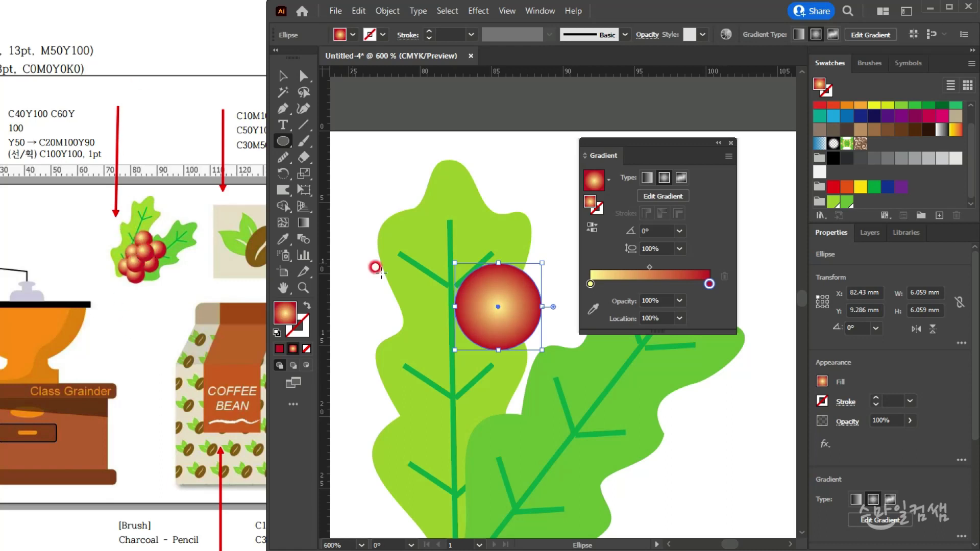
- Shift the gradient's center toward the berry's upper left with the Gradient tool, close the gradient settings and select the berry
{"action": "left_click", "coordinate": [303, 225]}
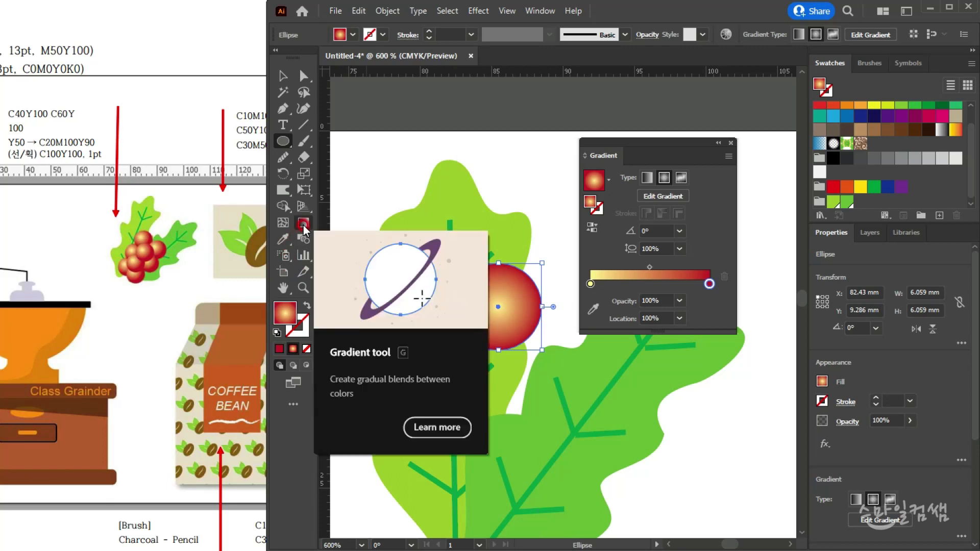
{"action": "left_click", "coordinate": [541, 307]}
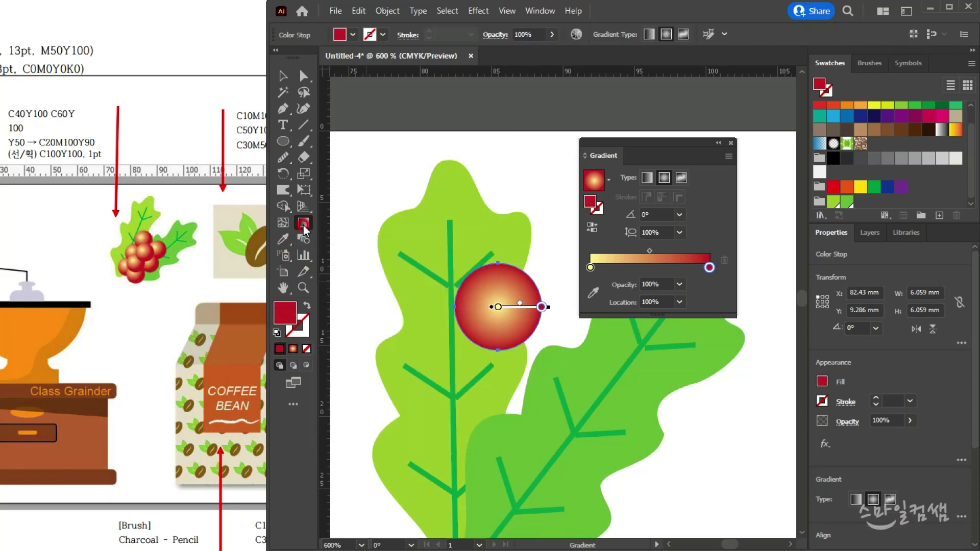
{"action": "left_click", "coordinate": [514, 302]}
{"action": "left_click_drag", "start_coordinate": [510, 308], "coordinate": [501, 296]}
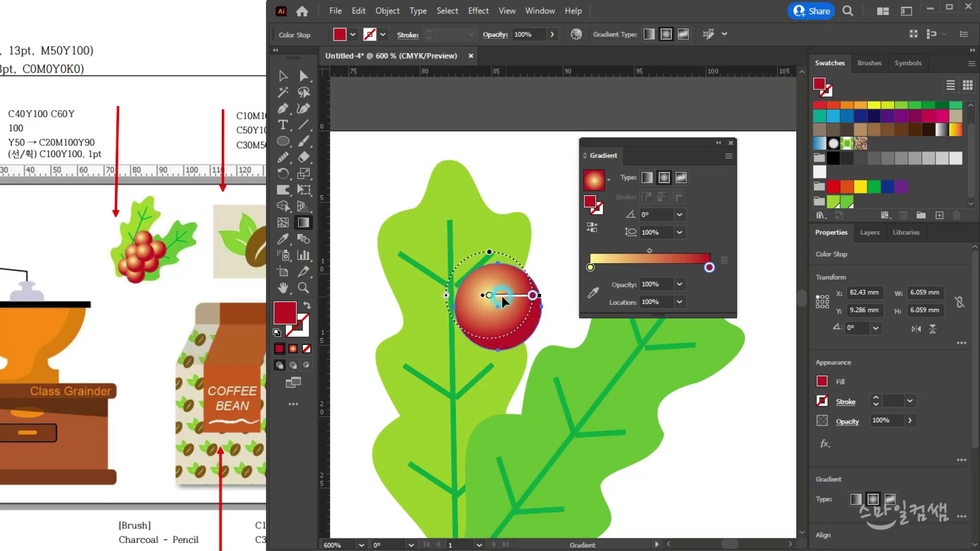
{"action": "left_click", "coordinate": [283, 77]}
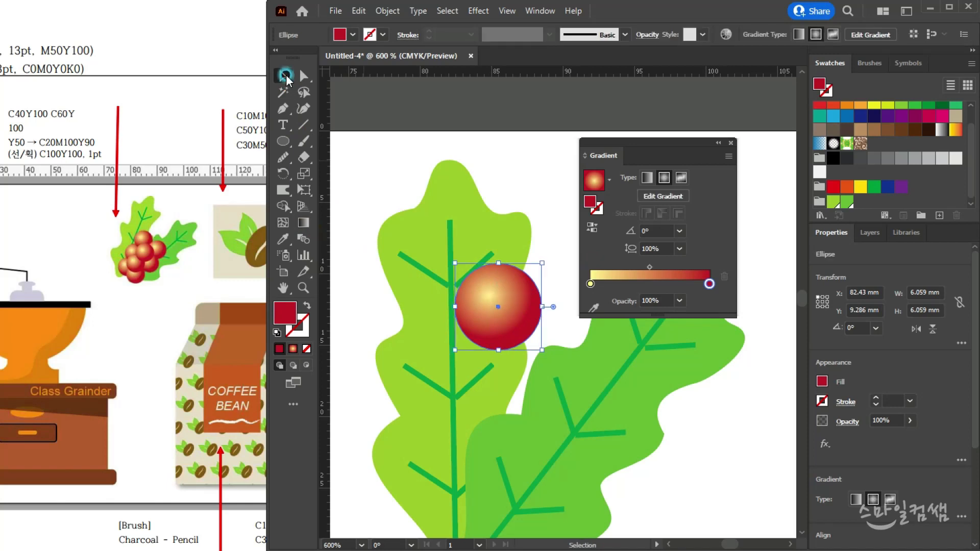
{"action": "left_click", "coordinate": [730, 143]}
{"action": "left_click", "coordinate": [660, 197]}
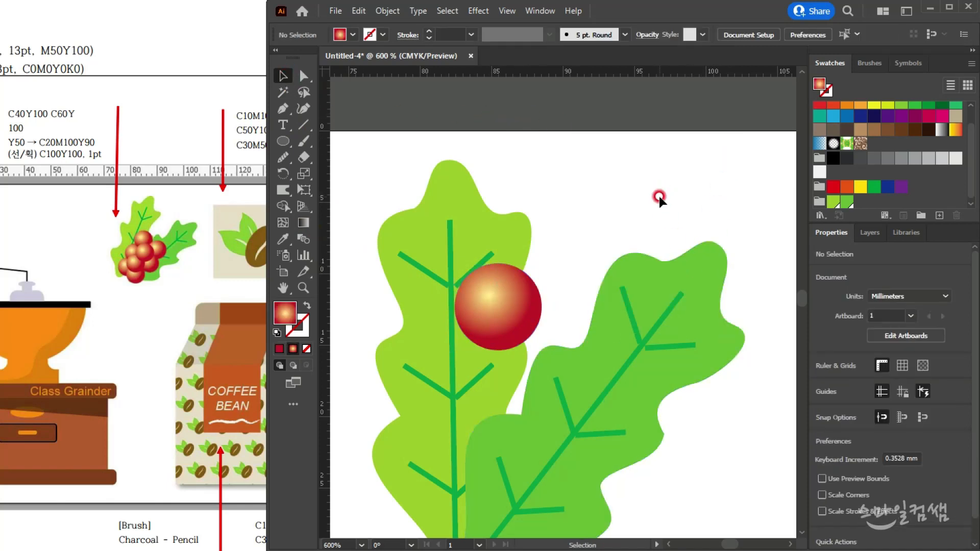
{"action": "left_click", "coordinate": [516, 324]}
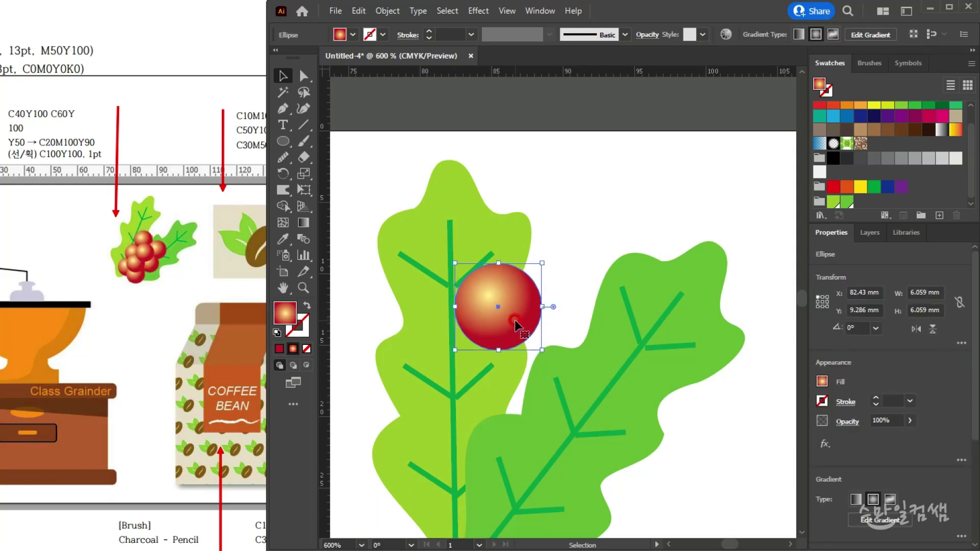
- Position the gradient berry beside the left leaf's midrib and duplicate it into an overlapping cluster of eight berries extending down the leaves
{"action": "left_click_drag", "start_coordinate": [516, 315], "coordinate": [485, 329]}
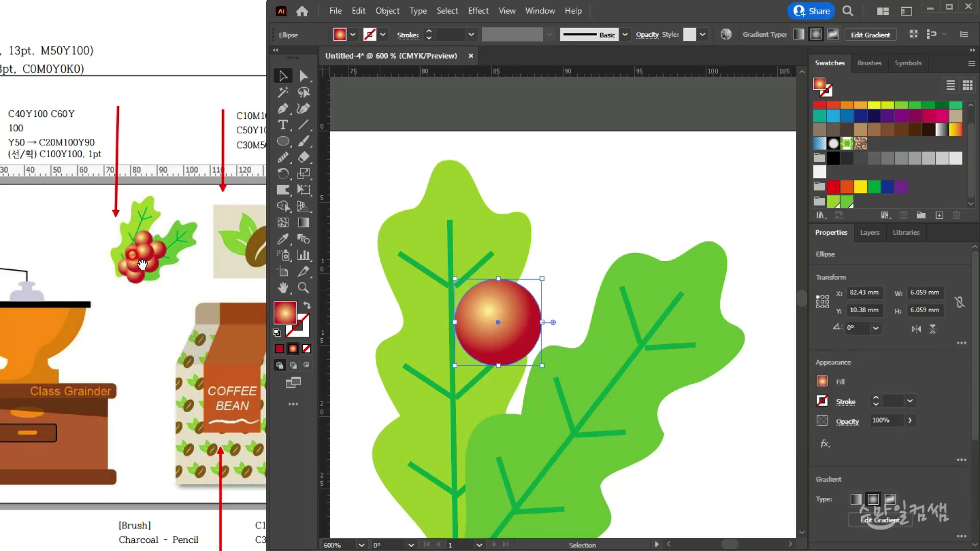
{"action": "key", "text": "ctrl+minus"}
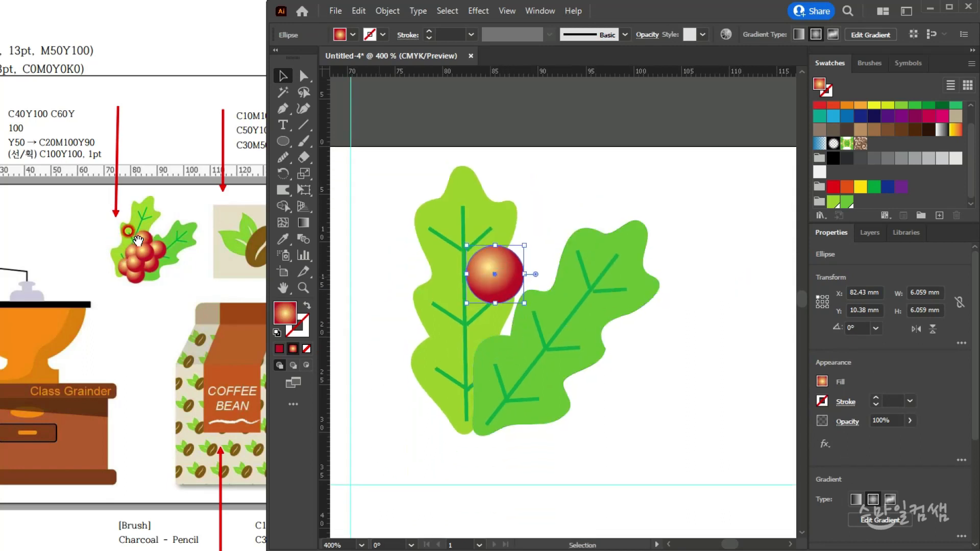
{"action": "left_click", "coordinate": [504, 284]}
{"action": "left_click_drag", "start_coordinate": [507, 289], "coordinate": [491, 379]}
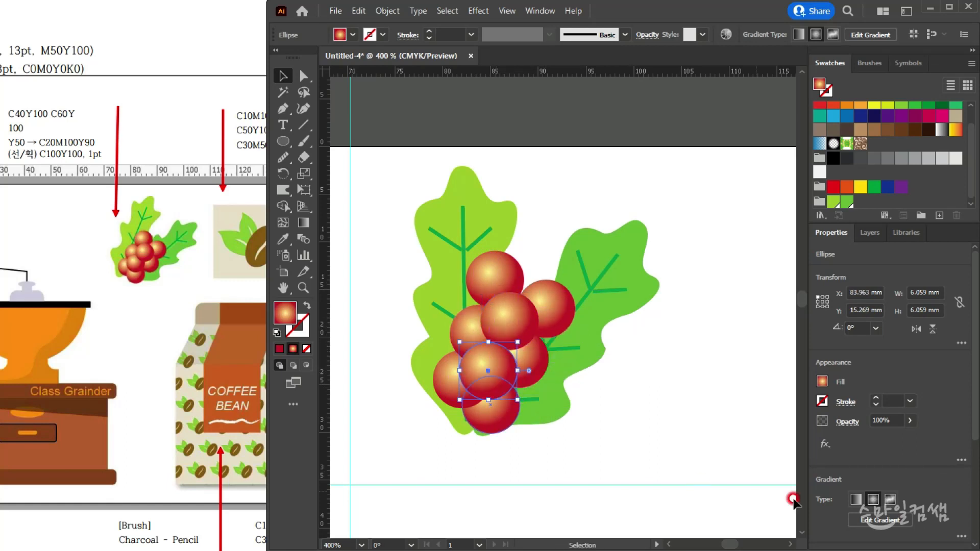
- Move the two leaves slightly closer together behind the berries and group all leaves, veins and berries
{"action": "left_click_drag", "start_coordinate": [631, 268], "coordinate": [616, 268]}
{"action": "left_click_drag", "start_coordinate": [475, 194], "coordinate": [470, 190]}
{"action": "left_click", "coordinate": [288, 76]}
{"action": "left_click_drag", "start_coordinate": [391, 201], "coordinate": [643, 453]}
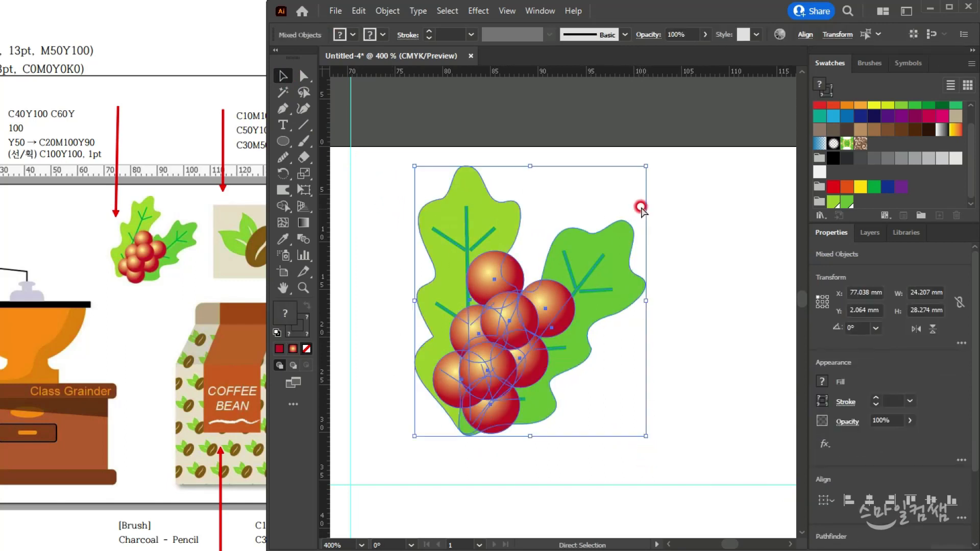
{"action": "key", "text": "ctrl+g"}
- Rotate the coffee branch group slightly clockwise and shift it down and to the left
{"action": "left_click_drag", "start_coordinate": [648, 156], "coordinate": [678, 189]}
{"action": "left_click_drag", "start_coordinate": [612, 299], "coordinate": [593, 325]}
{"action": "left_click", "coordinate": [673, 368]}
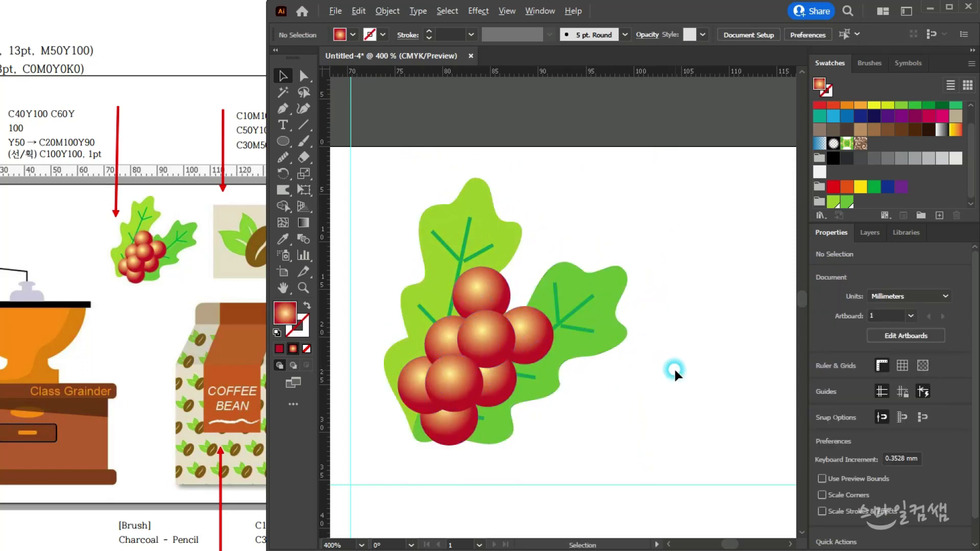
- Enlarge the coffee branch group slightly and fit it between the artboard's upper edge and the horizontal guide
{"action": "scroll", "coordinate": [671, 374], "scroll_direction": "down", "scroll_amount": 5, "text": "alt"}
{"action": "scroll", "coordinate": [612, 230], "scroll_direction": "up", "scroll_amount": 1, "text": "alt"}
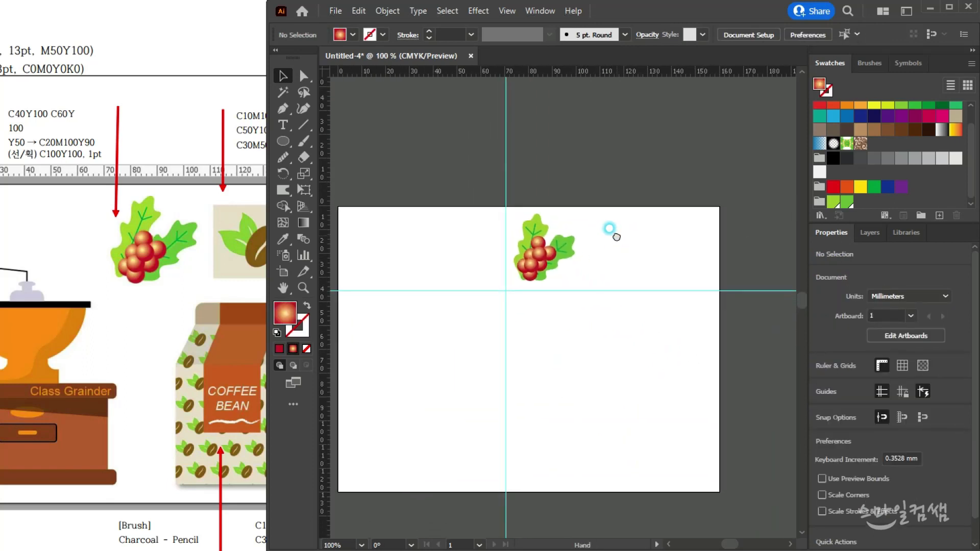
{"action": "scroll", "coordinate": [546, 240], "scroll_direction": "up", "scroll_amount": 1, "text": "alt"}
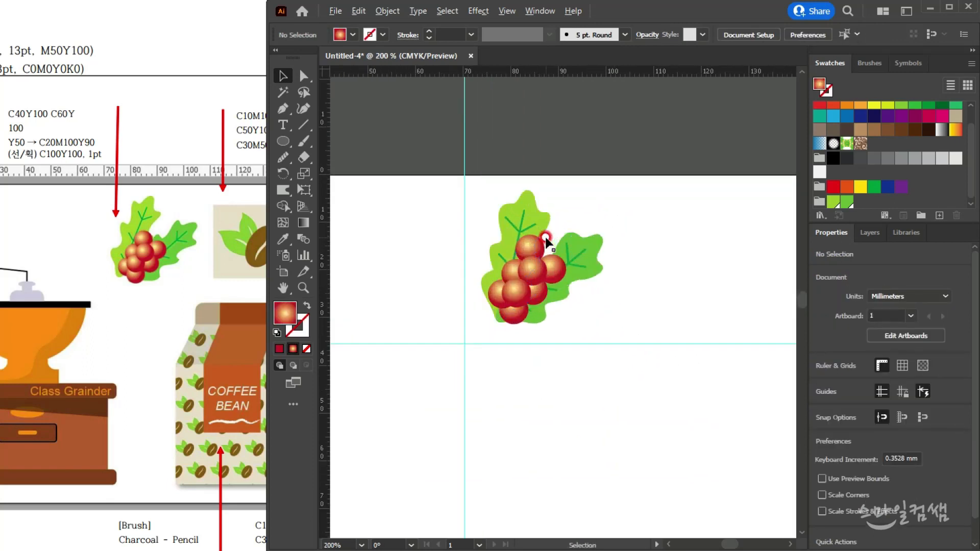
{"action": "left_click", "coordinate": [564, 301]}
{"action": "mouse_move", "coordinate": [604, 190]}
{"action": "left_mouse_down"}
{"action": "mouse_move", "coordinate": [619, 176]}
{"action": "mouse_move", "coordinate": [610, 182]}
{"action": "left_mouse_up"}
{"action": "mouse_move", "coordinate": [508, 237]}
{"action": "left_mouse_down"}
{"action": "mouse_move", "coordinate": [502, 245]}
{"action": "mouse_move", "coordinate": [510, 242]}
{"action": "left_mouse_up"}
{"action": "left_click_drag", "start_coordinate": [608, 186], "coordinate": [623, 186]}
{"action": "left_click", "coordinate": [452, 302]}
{"action": "left_click", "coordinate": [519, 295]}
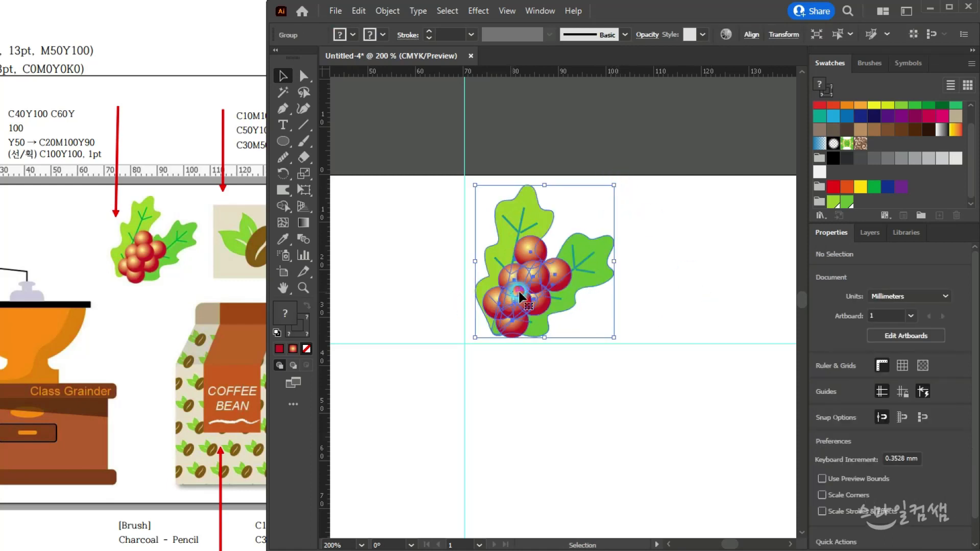
{"action": "left_click", "coordinate": [658, 313]}
- Examine the coffee bean emblem and its listed CMYK colors in the reference sheet
{"action": "scroll", "coordinate": [659, 313], "scroll_direction": "down", "scroll_amount": 1}
{"action": "left_click_drag", "start_coordinate": [705, 339], "coordinate": [535, 306]}
{"action": "scroll", "coordinate": [582, 251], "scroll_direction": "up", "scroll_amount": 1}
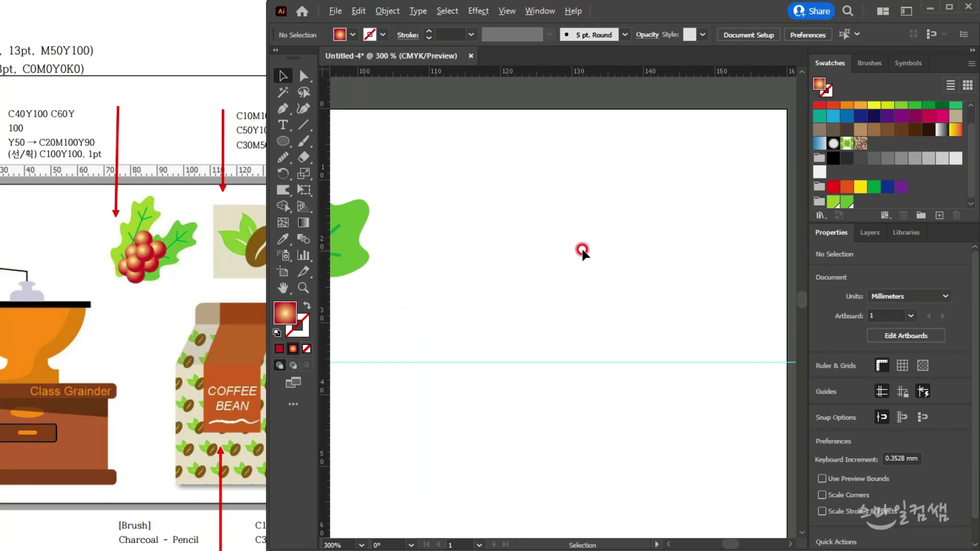
{"action": "scroll", "coordinate": [583, 253], "scroll_direction": "down", "scroll_amount": 1}
{"action": "scroll", "coordinate": [631, 257], "scroll_direction": "down", "scroll_amount": 1}
{"action": "left_click", "coordinate": [632, 273]}
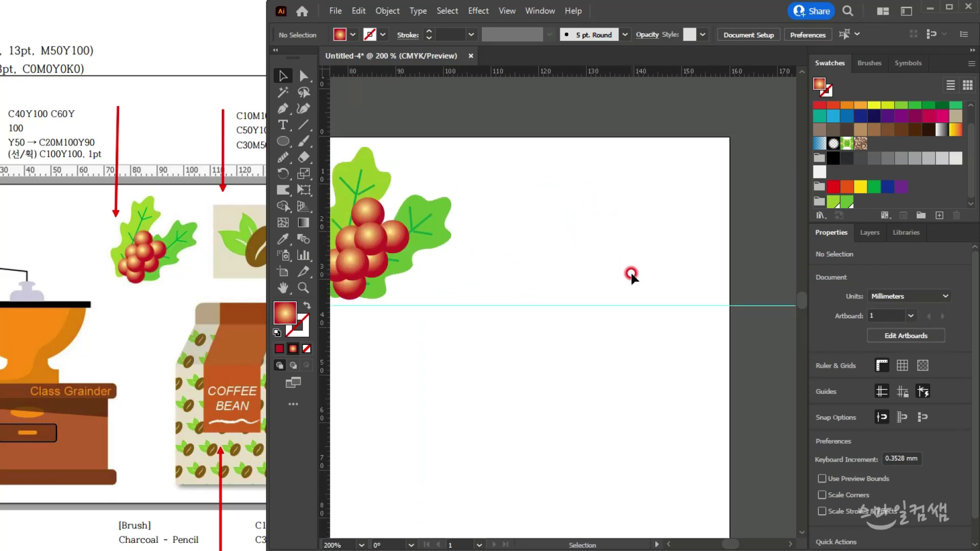
{"action": "left_click", "coordinate": [176, 129]}
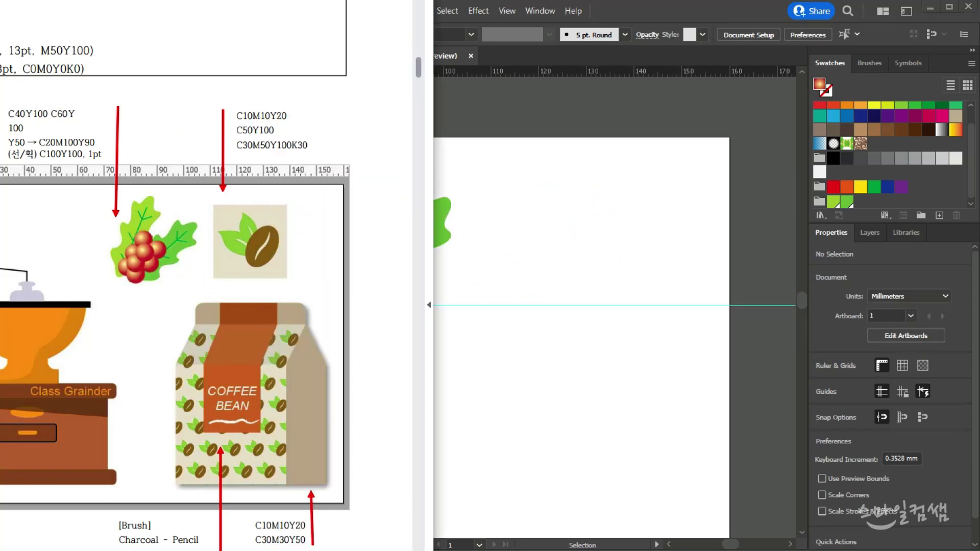
{"action": "left_click_drag", "start_coordinate": [294, 209], "coordinate": [248, 213]}
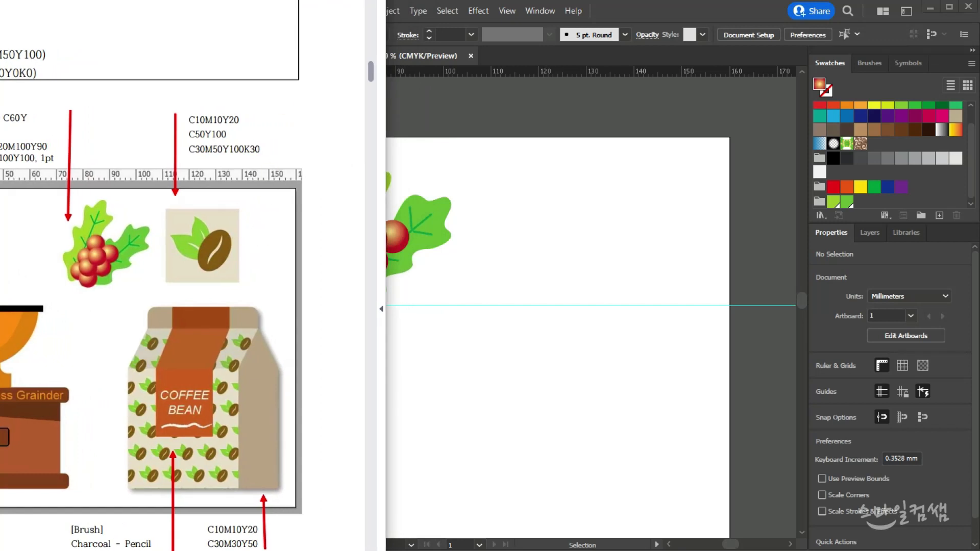
{"action": "left_click", "coordinate": [549, 210]}
{"action": "left_click", "coordinate": [579, 231]}
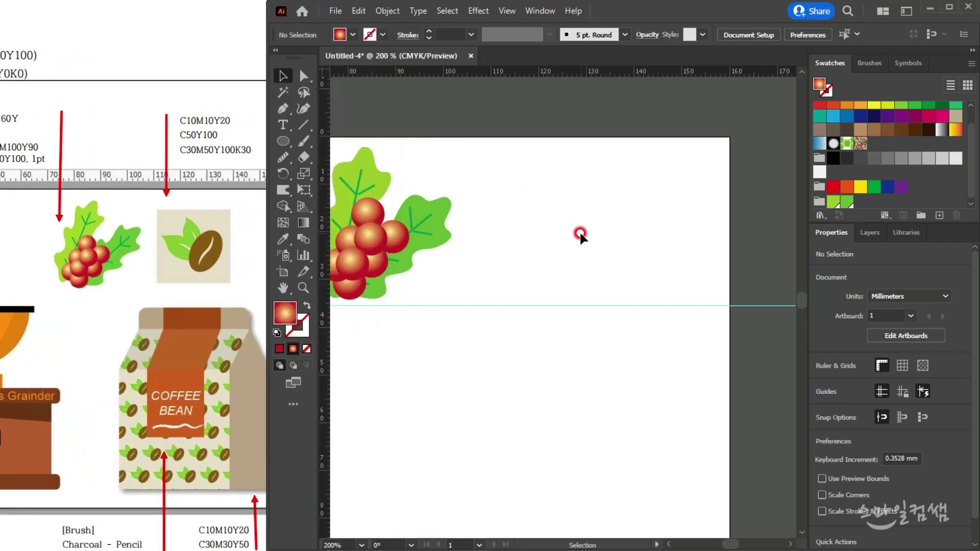
- Replace the gradient fill with solid dark green 00632D and create a new color group in the swatches
{"action": "scroll", "coordinate": [878, 169], "scroll_direction": "down", "scroll_amount": 1}
{"action": "left_click", "coordinate": [904, 181]}
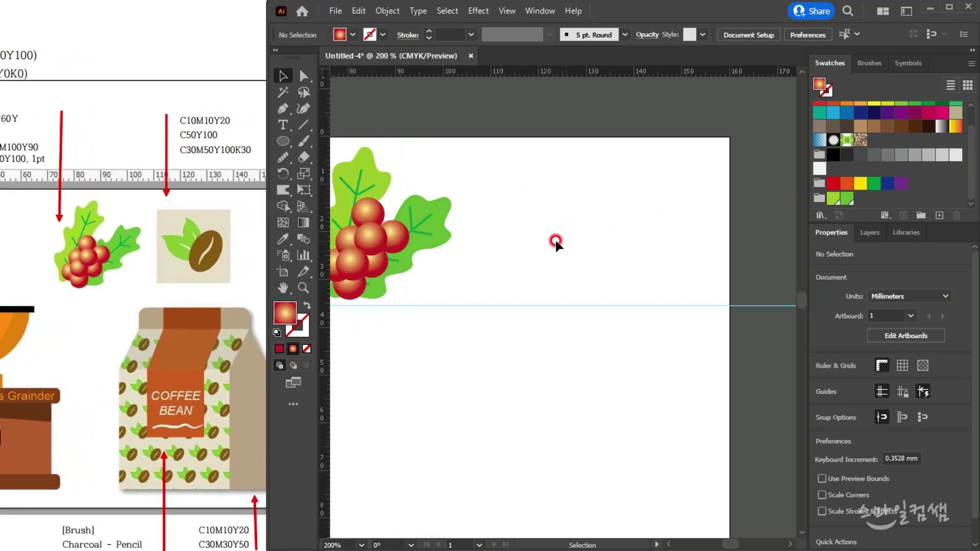
{"action": "key", "text": "a"}
{"action": "left_click", "coordinate": [607, 227]}
{"action": "scroll", "coordinate": [846, 130], "scroll_direction": "up", "scroll_amount": 2}
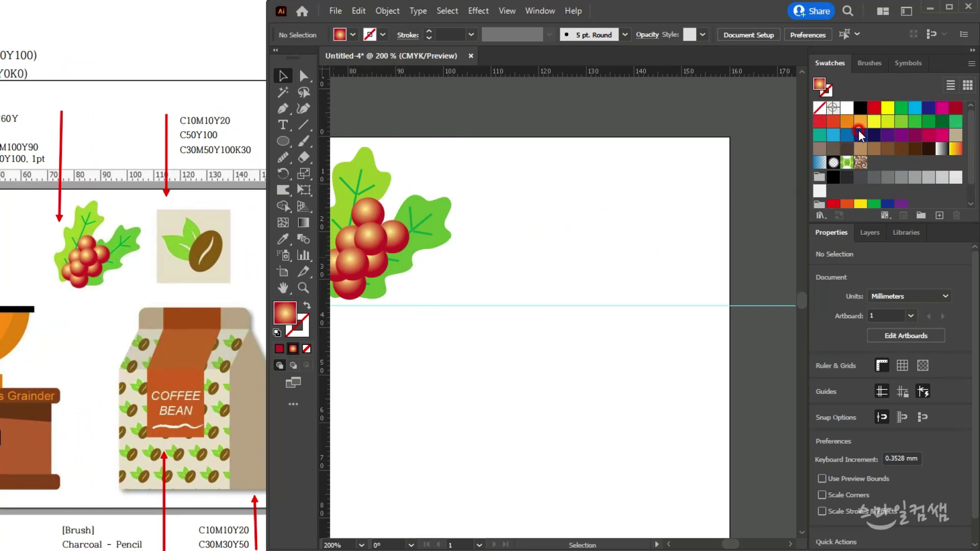
{"action": "left_click", "coordinate": [948, 180]}
{"action": "left_click", "coordinate": [820, 121]}
{"action": "double_click", "coordinate": [819, 84]}
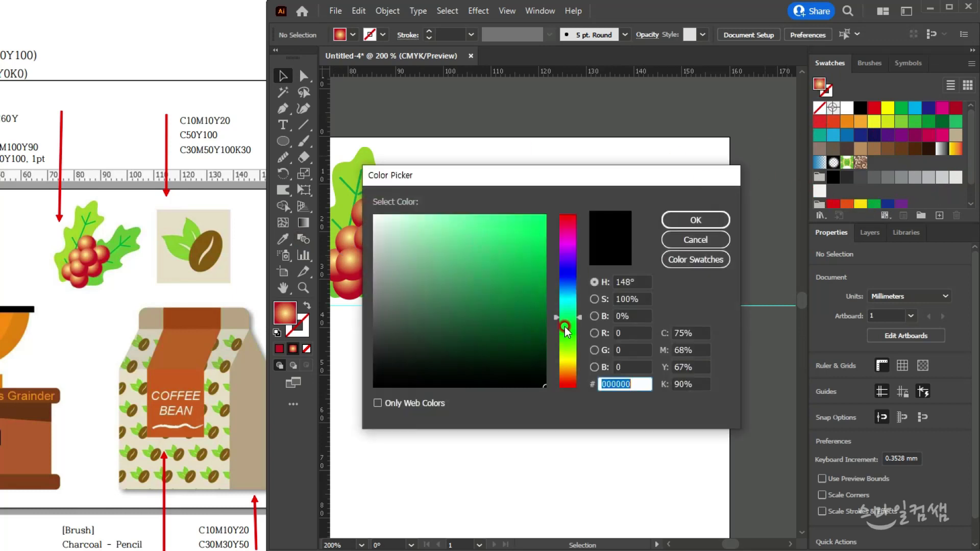
{"action": "type", "text": "006428"}
{"action": "left_click", "coordinate": [696, 220]}
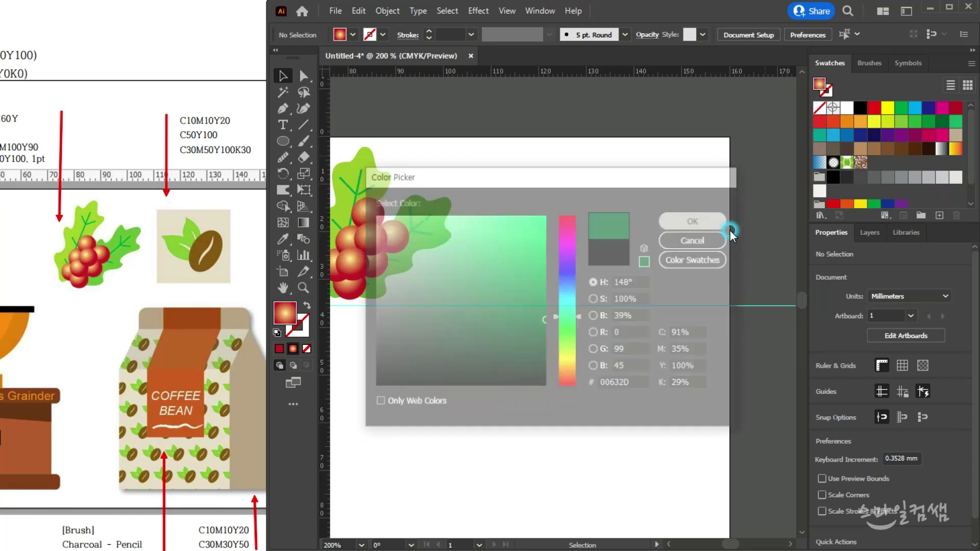
{"action": "left_click", "coordinate": [920, 216]}
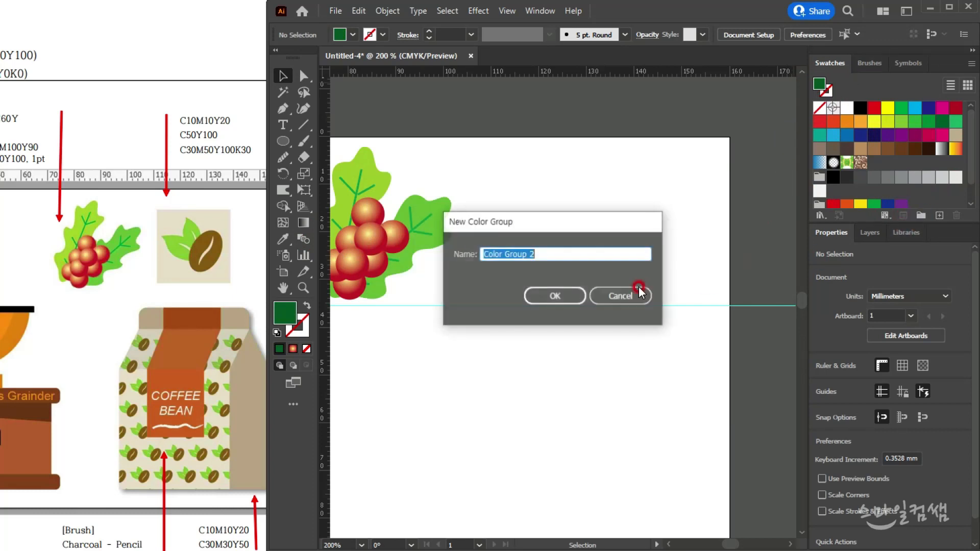
{"action": "left_click", "coordinate": [530, 298]}
- Add a global CMYK swatch of C 10, M 10, Y 20, K 0 to the new color group
{"action": "left_click", "coordinate": [937, 213]}
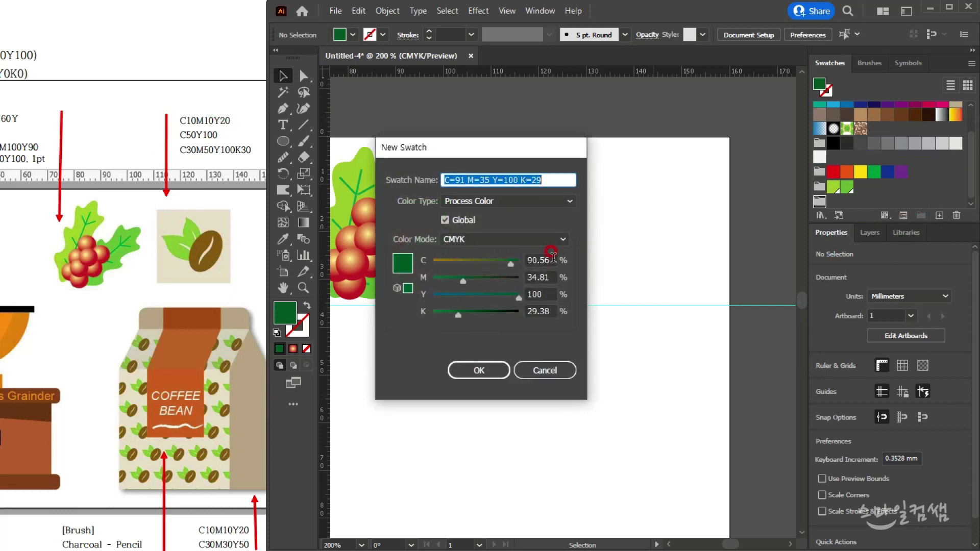
{"action": "left_click", "coordinate": [551, 260]}
{"action": "type", "text": "10"}
{"action": "key", "text": "Tab"}
{"action": "type", "text": "10"}
{"action": "key", "text": "Tab"}
{"action": "type", "text": "20"}
{"action": "key", "text": "Tab"}
{"action": "type", "text": "0"}
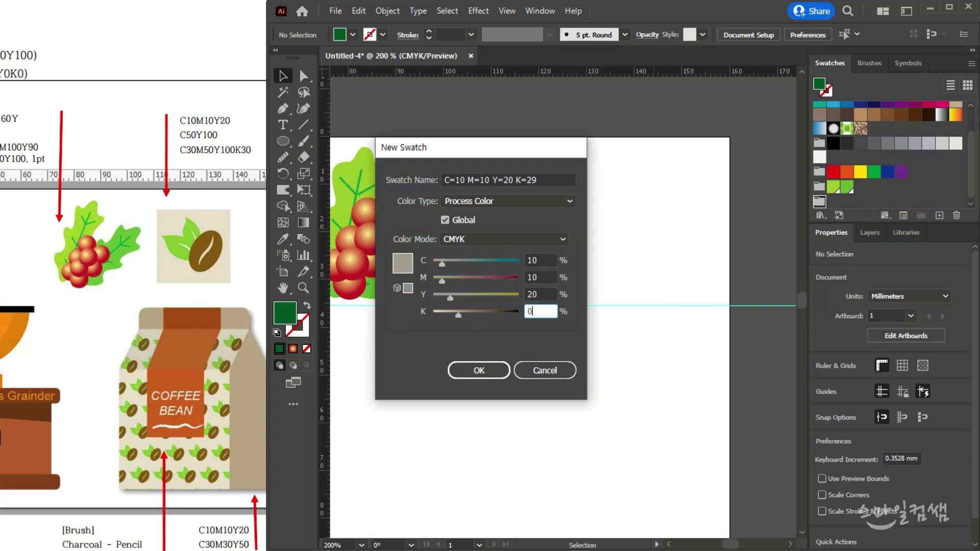
{"action": "key", "text": "Return"}
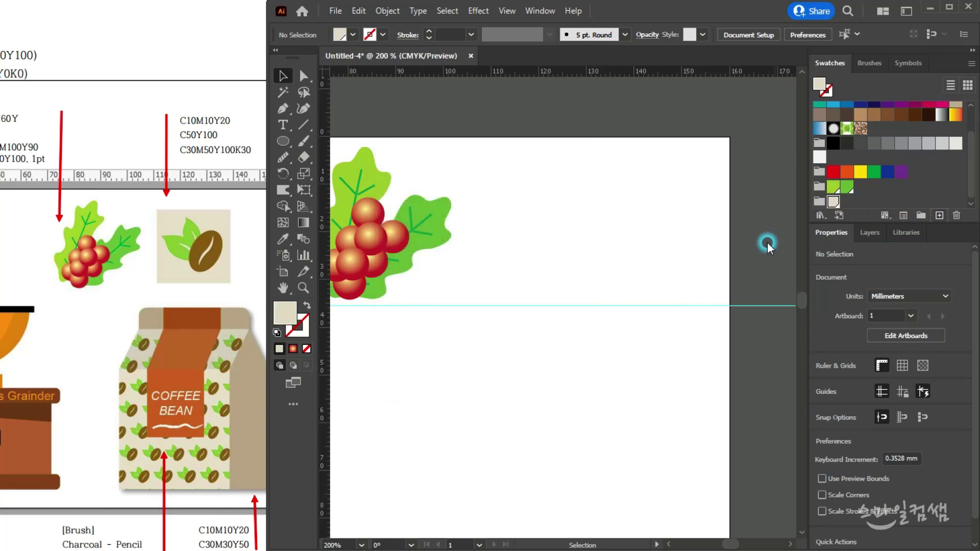
- Add a green global CMYK swatch of C 50, M 0, Y 100, K 0 to the same color group
{"action": "left_click", "coordinate": [452, 219]}
{"action": "left_click", "coordinate": [538, 259]}
{"action": "type", "text": "50"}
{"action": "key", "text": "Tab"}
{"action": "type", "text": "0"}
{"action": "key", "text": "Tab"}
{"action": "type", "text": "100"}
{"action": "key", "text": "Return"}
- Add a brown global CMYK swatch of C 30, M 50, Y 100, K 30 to the same color group
{"action": "left_click", "coordinate": [946, 215]}
{"action": "left_click", "coordinate": [539, 261]}
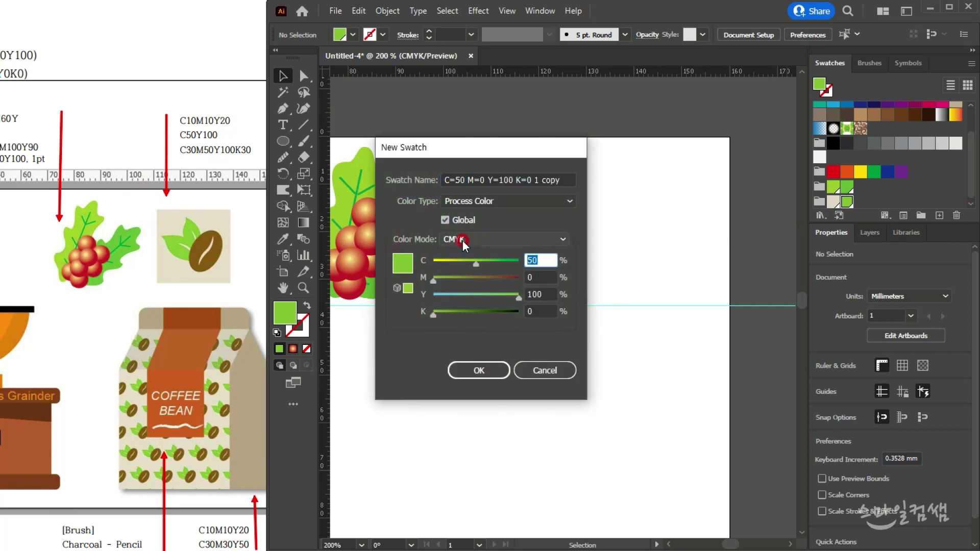
{"action": "type", "text": "30"}
{"action": "key", "text": "Tab"}
{"action": "type", "text": "50"}
{"action": "key", "text": "Tab"}
{"action": "type", "text": "100"}
{"action": "key", "text": "Tab"}
{"action": "type", "text": "30"}
{"action": "key", "text": "Return"}
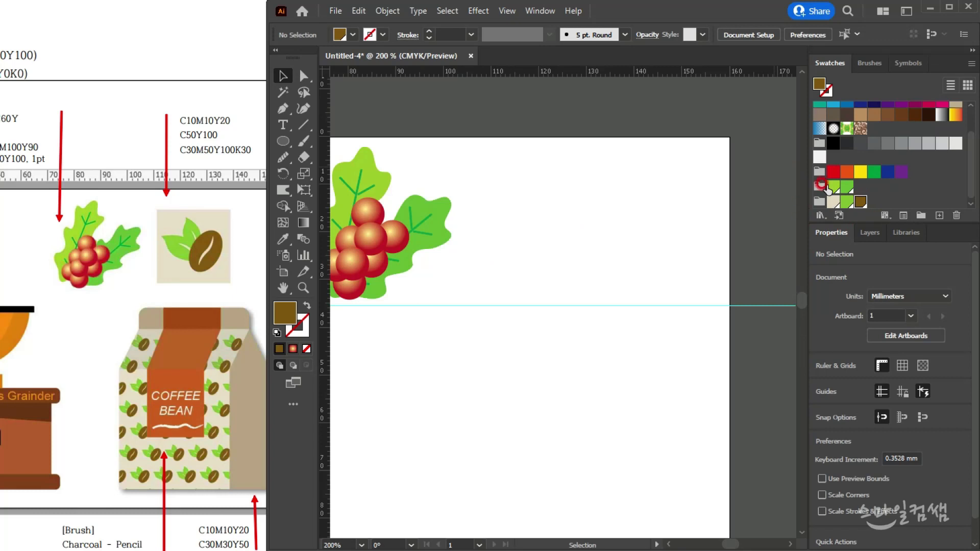
- Draw a square about 25.8 mm wide to the right of the coffee branch and fill it with the C10 M10 Y20 beige
{"action": "left_click_drag", "start_coordinate": [278, 140], "coordinate": [341, 147]}
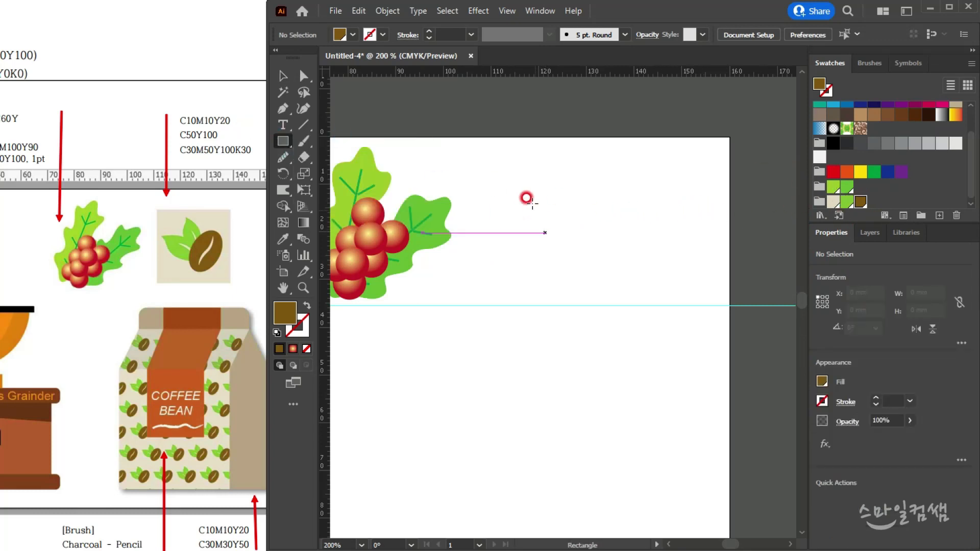
{"action": "left_click_drag", "start_coordinate": [518, 162], "coordinate": [641, 271]}
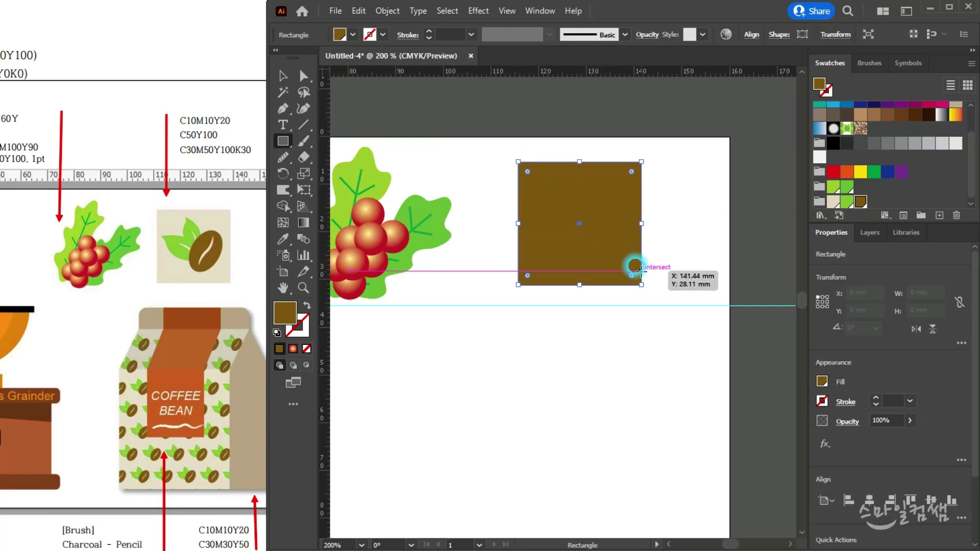
{"action": "left_click", "coordinate": [833, 202]}
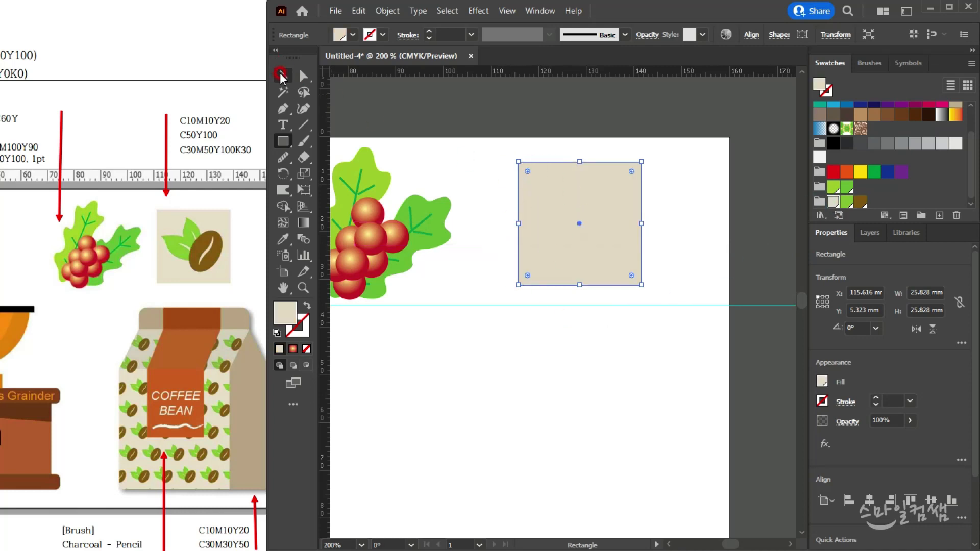
{"action": "left_click", "coordinate": [279, 76]}
- On the beige square, use the Pen tool to draw the emblem leaf's arched upper edge and a curve back to its inner notch
{"action": "left_click", "coordinate": [560, 157], "text": "ctrl"}
{"action": "left_click_drag", "start_coordinate": [630, 280], "coordinate": [605, 280]}
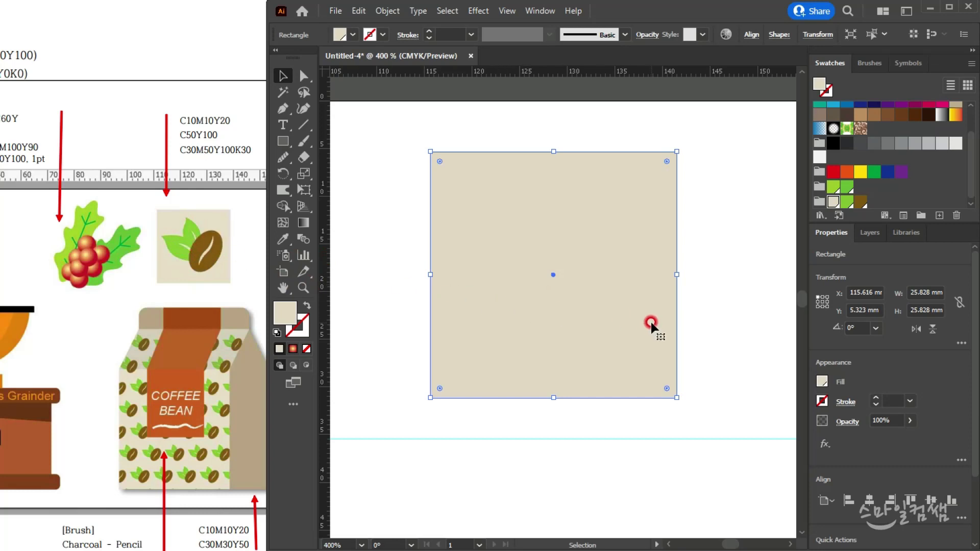
{"action": "left_click", "coordinate": [284, 109]}
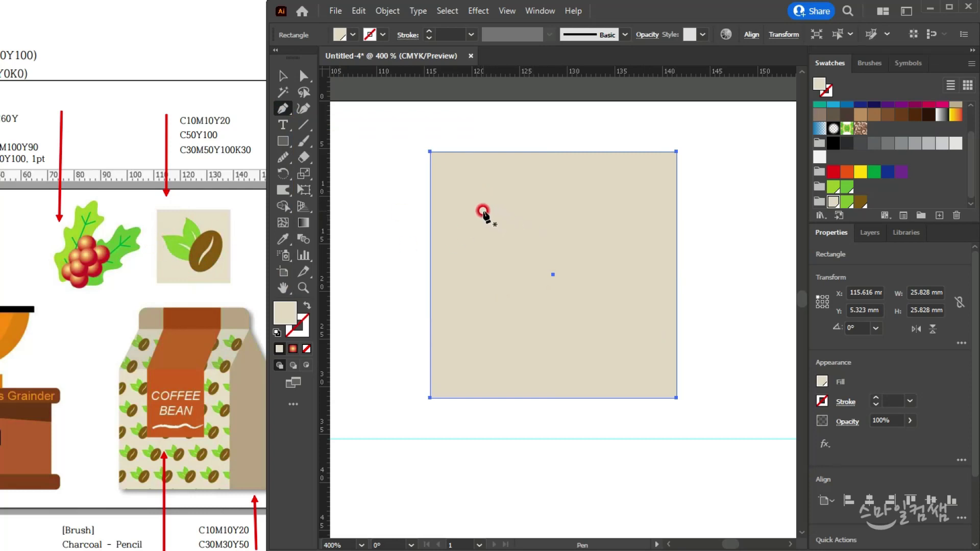
{"action": "scroll", "coordinate": [478, 210], "scroll_direction": "up", "scroll_amount": 1}
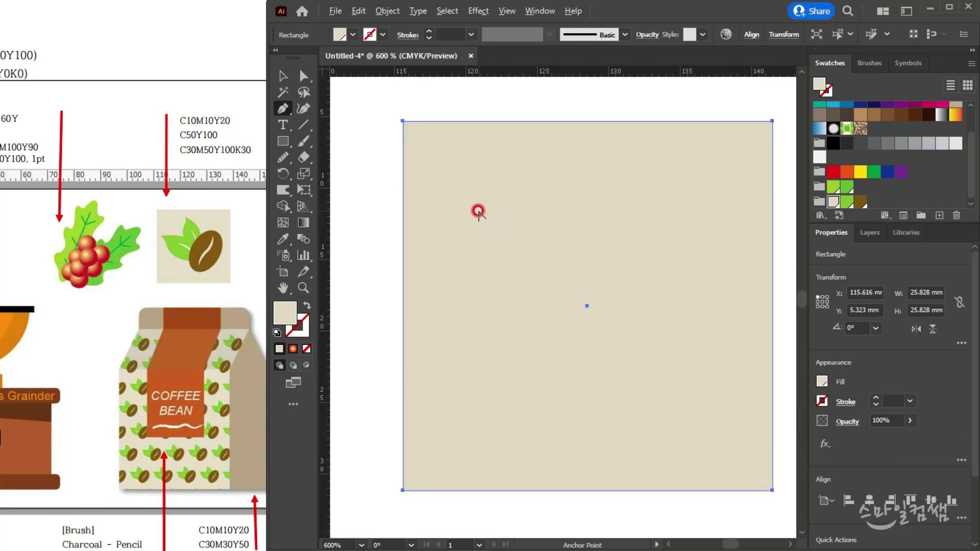
{"action": "left_click_drag", "start_coordinate": [449, 210], "coordinate": [417, 179]}
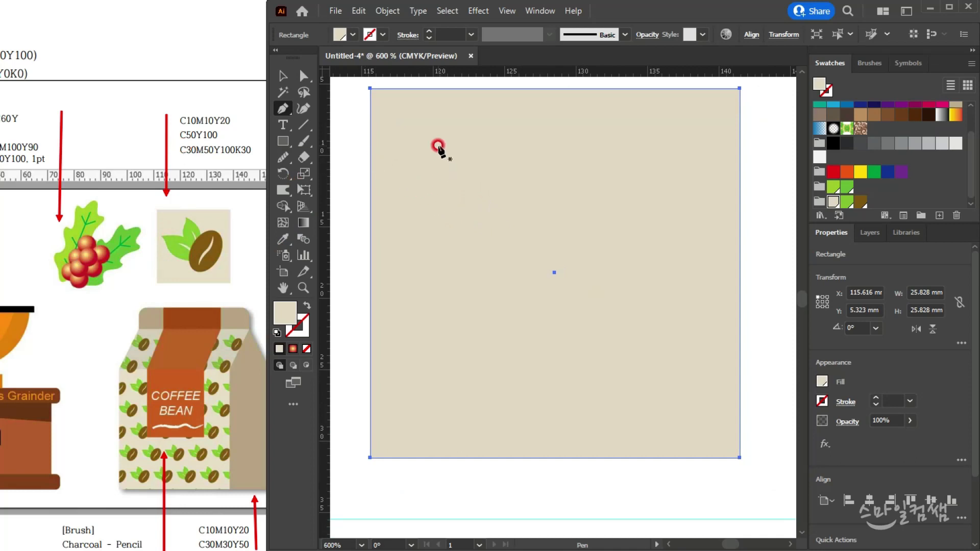
{"action": "left_click", "coordinate": [422, 161]}
{"action": "mouse_move", "coordinate": [614, 267]}
{"action": "left_mouse_down"}
{"action": "mouse_move", "coordinate": [632, 341]}
{"action": "mouse_move", "coordinate": [623, 369]}
{"action": "mouse_move", "coordinate": [630, 387]}
{"action": "mouse_move", "coordinate": [616, 273]}
{"action": "left_mouse_up"}
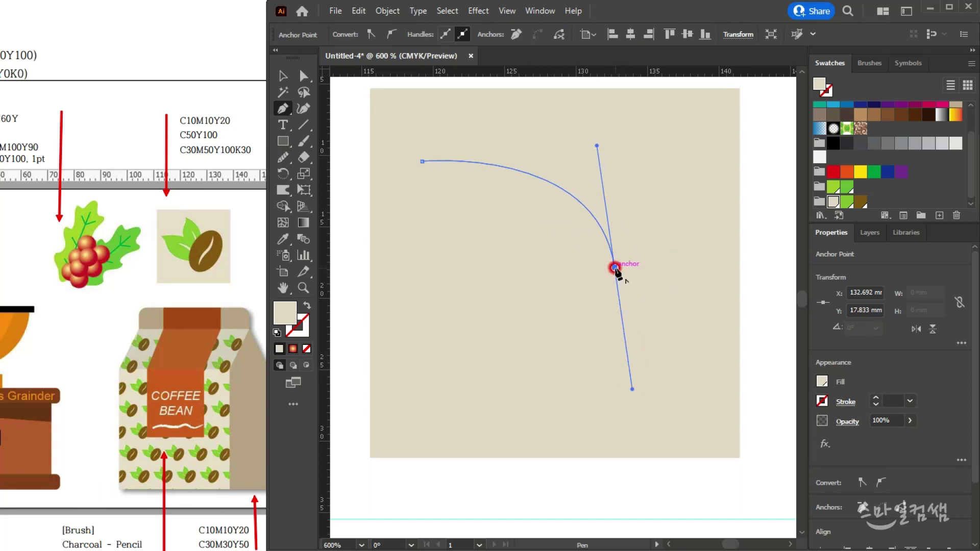
{"action": "left_click_drag", "start_coordinate": [614, 267], "coordinate": [520, 210]}
{"action": "left_click_drag", "start_coordinate": [510, 211], "coordinate": [453, 223]}
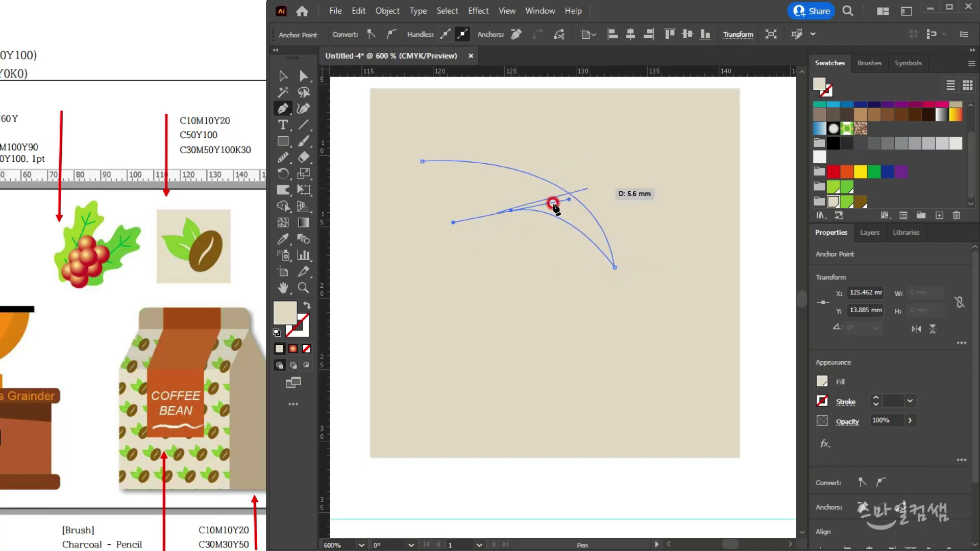
- Fill the emblem leaf with the C50 Y100 green and complete its closed outline with the inner vein edge, lower curve and pointed tip
{"action": "left_click", "coordinate": [842, 202]}
{"action": "mouse_move", "coordinate": [510, 211]}
{"action": "left_mouse_down"}
{"action": "mouse_move", "coordinate": [511, 221]}
{"action": "mouse_move", "coordinate": [581, 262]}
{"action": "mouse_move", "coordinate": [565, 264]}
{"action": "mouse_move", "coordinate": [507, 213]}
{"action": "mouse_move", "coordinate": [457, 221]}
{"action": "mouse_move", "coordinate": [512, 212]}
{"action": "mouse_move", "coordinate": [444, 221]}
{"action": "mouse_move", "coordinate": [513, 213]}
{"action": "left_mouse_up"}
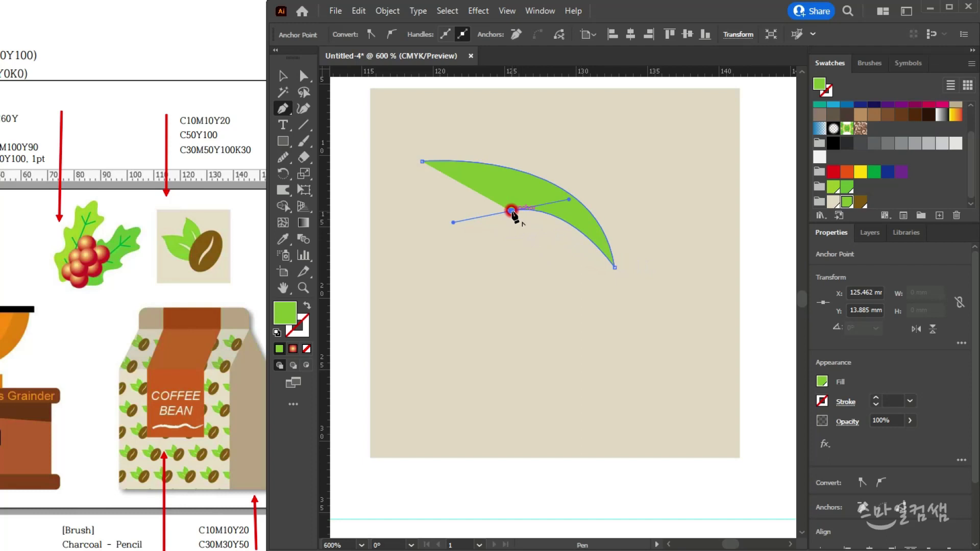
{"action": "left_click_drag", "start_coordinate": [513, 213], "coordinate": [609, 280]}
{"action": "left_click_drag", "start_coordinate": [604, 285], "coordinate": [608, 342]}
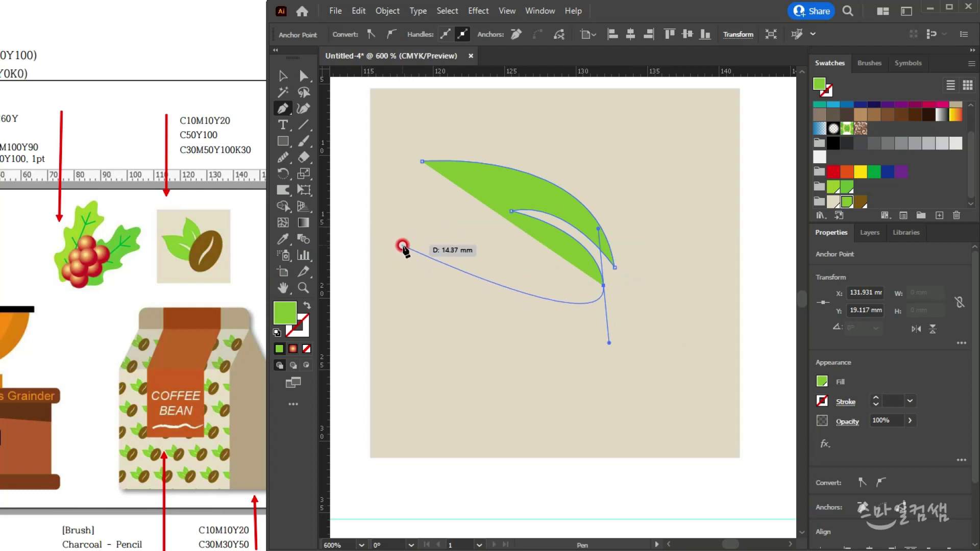
{"action": "left_click", "coordinate": [603, 285]}
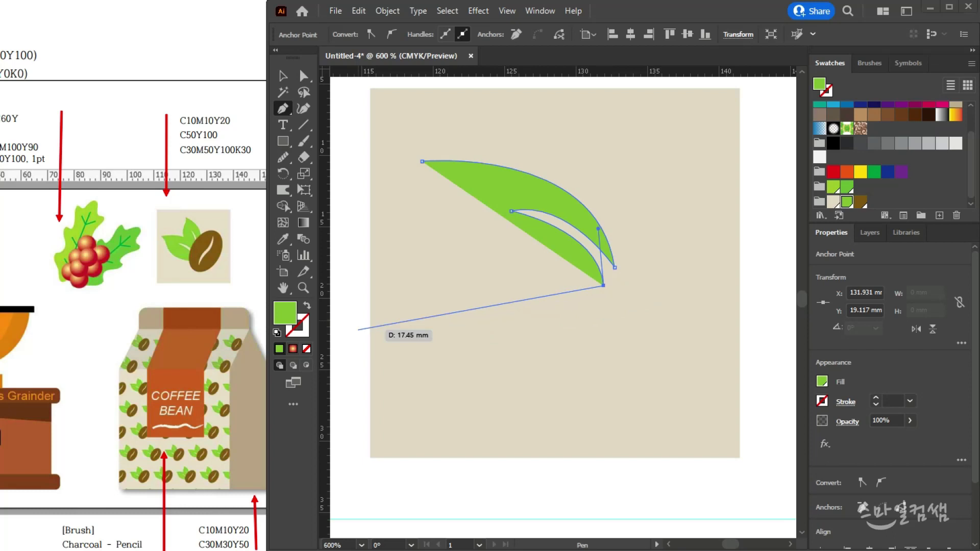
{"action": "left_click_drag", "start_coordinate": [604, 284], "coordinate": [442, 258]}
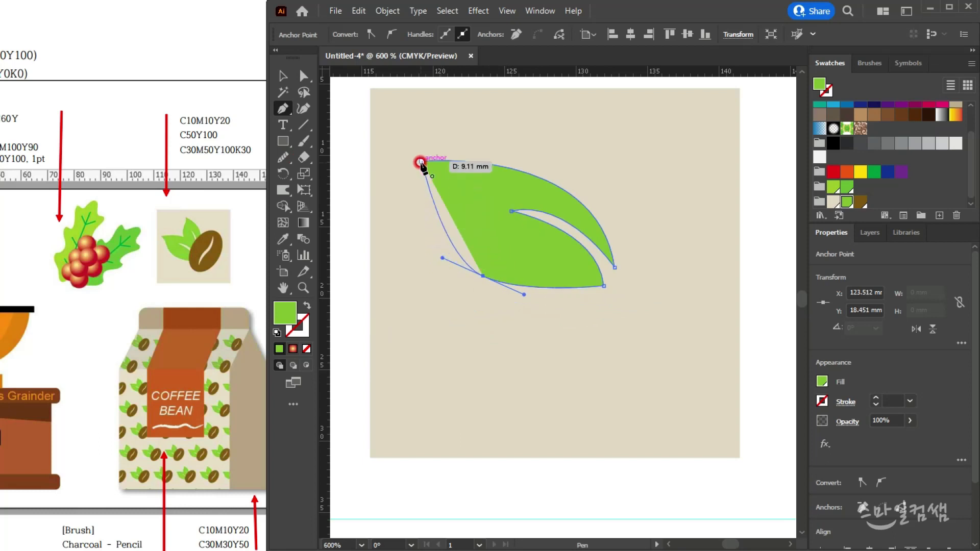
{"action": "left_click_drag", "start_coordinate": [420, 162], "coordinate": [379, 149]}
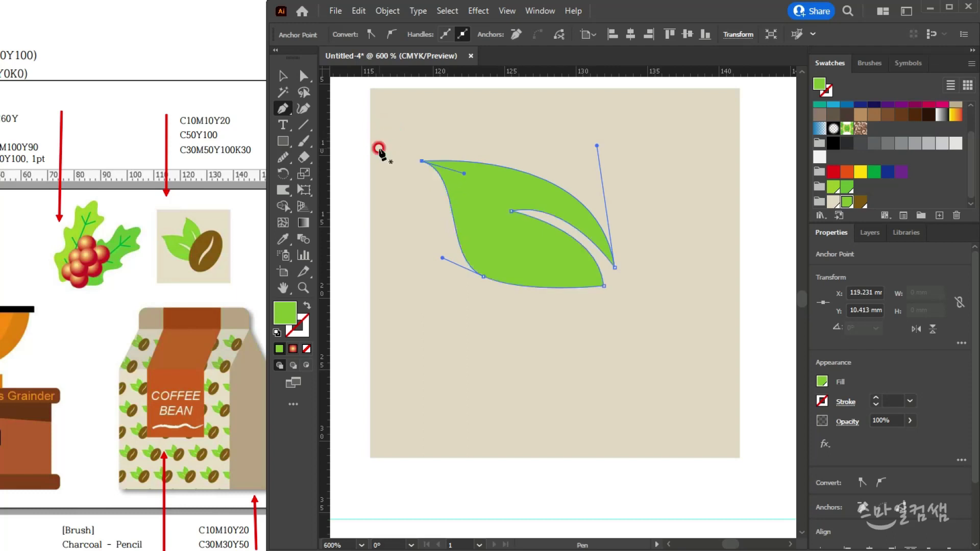
- Refine the leaf by adjusting its lower-left anchor and the two right-hand end points, and raise its upper edge into a fuller arch
{"action": "left_click", "coordinate": [305, 78]}
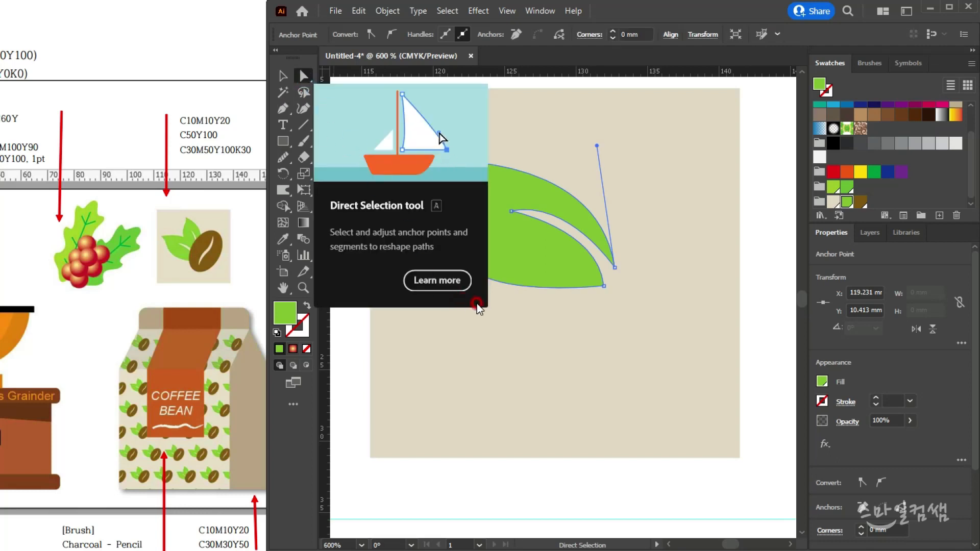
{"action": "left_click", "coordinate": [525, 259]}
{"action": "left_click", "coordinate": [487, 278]}
{"action": "left_click_drag", "start_coordinate": [487, 278], "coordinate": [439, 235]}
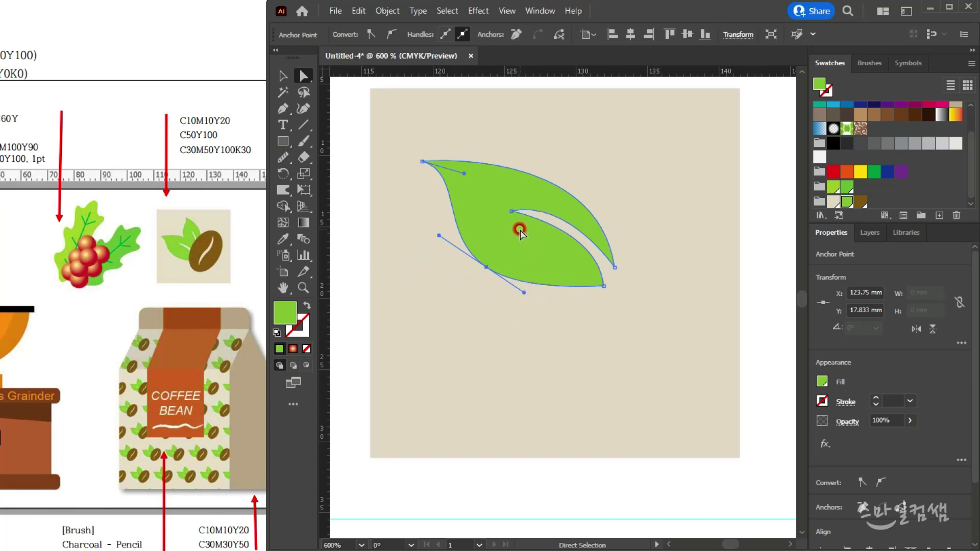
{"action": "left_click_drag", "start_coordinate": [514, 214], "coordinate": [511, 210]}
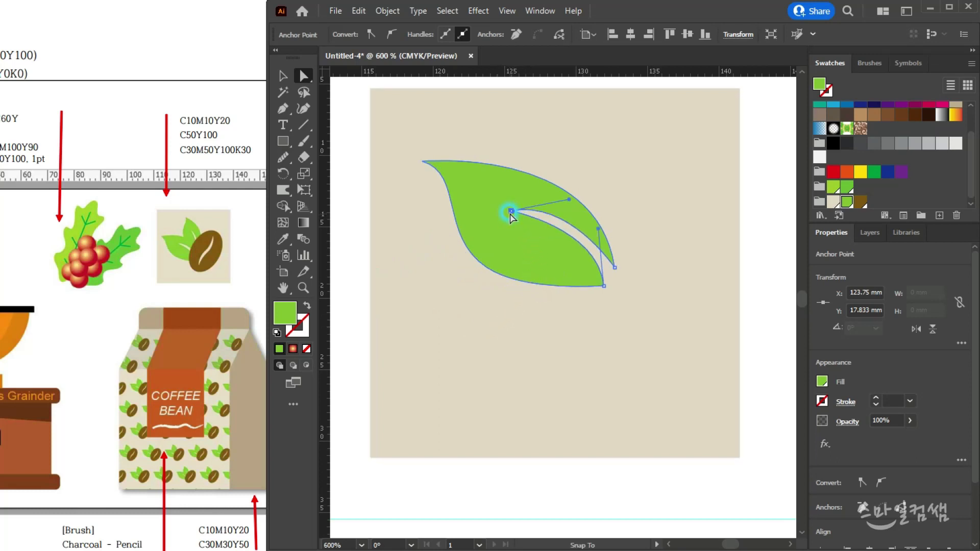
{"action": "mouse_move", "coordinate": [603, 286]}
{"action": "left_mouse_down"}
{"action": "mouse_move", "coordinate": [592, 283]}
{"action": "mouse_move", "coordinate": [604, 266]}
{"action": "left_mouse_up"}
{"action": "left_click_drag", "start_coordinate": [586, 147], "coordinate": [582, 125]}
{"action": "left_click", "coordinate": [446, 149]}
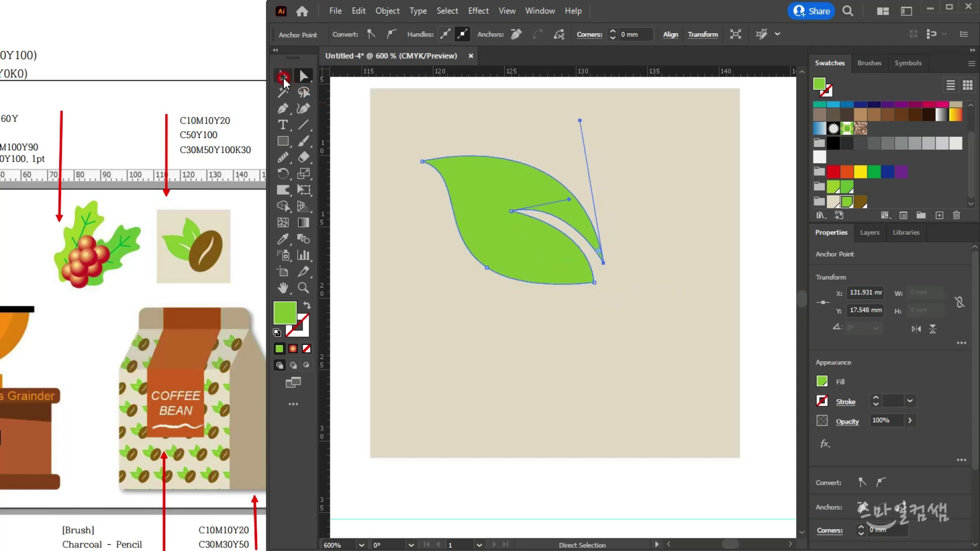
- Move the leaf down and left, and place a smaller copy rotated about 33° clockwise above it, about 6.5 × 10.6 mm
{"action": "left_click", "coordinate": [282, 76]}
{"action": "left_click", "coordinate": [449, 127]}
{"action": "left_click_drag", "start_coordinate": [516, 251], "coordinate": [544, 248]}
{"action": "left_click_drag", "start_coordinate": [613, 148], "coordinate": [619, 204]}
{"action": "left_click_drag", "start_coordinate": [523, 198], "coordinate": [543, 178]}
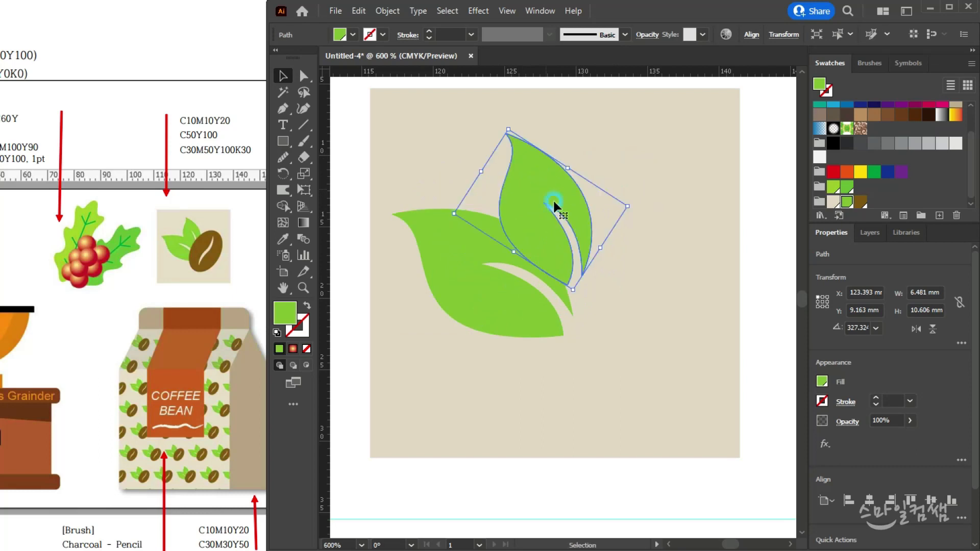
- Draw a vertical ellipse about 10.9 × 17 mm over the leaves' right ends for the coffee bean and fill it with white
{"action": "left_click", "coordinate": [671, 294]}
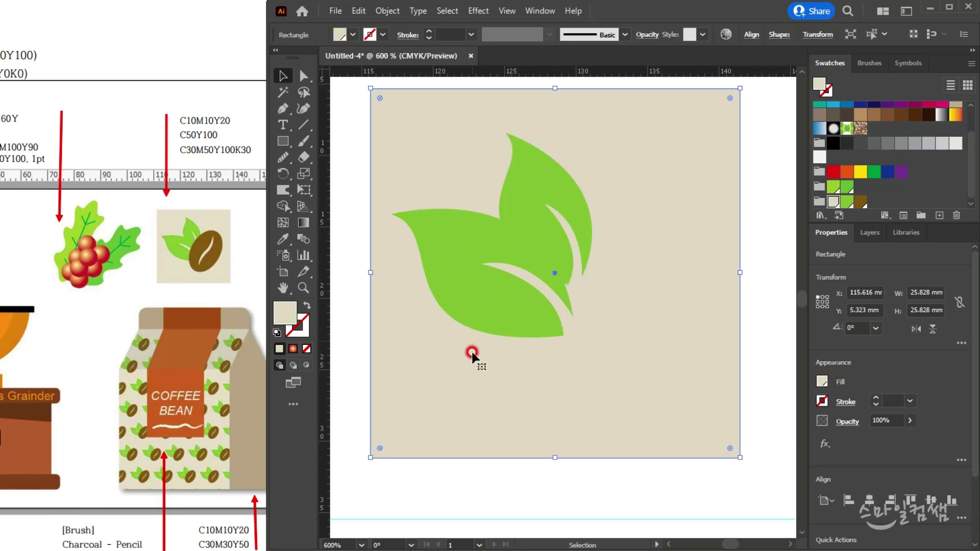
{"action": "left_click", "coordinate": [282, 141]}
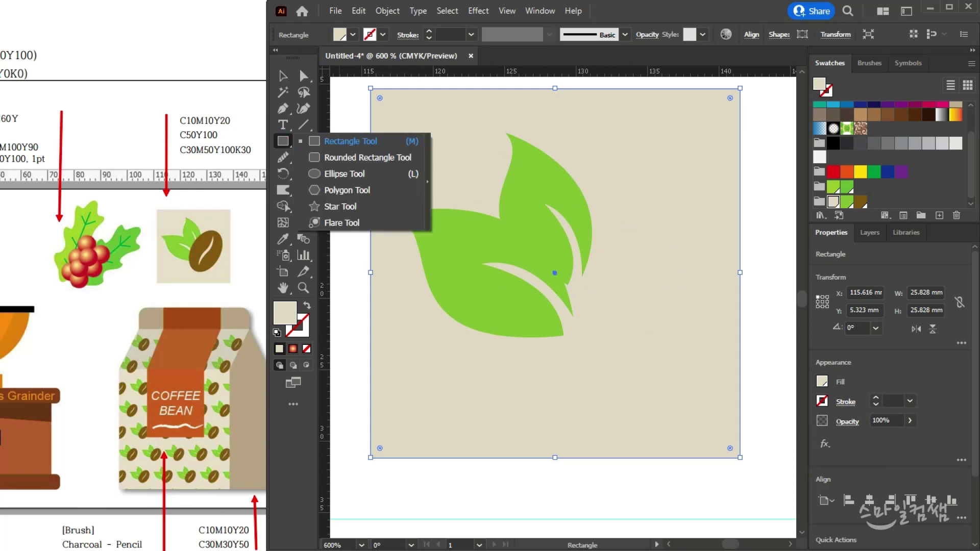
{"action": "left_click", "coordinate": [367, 173]}
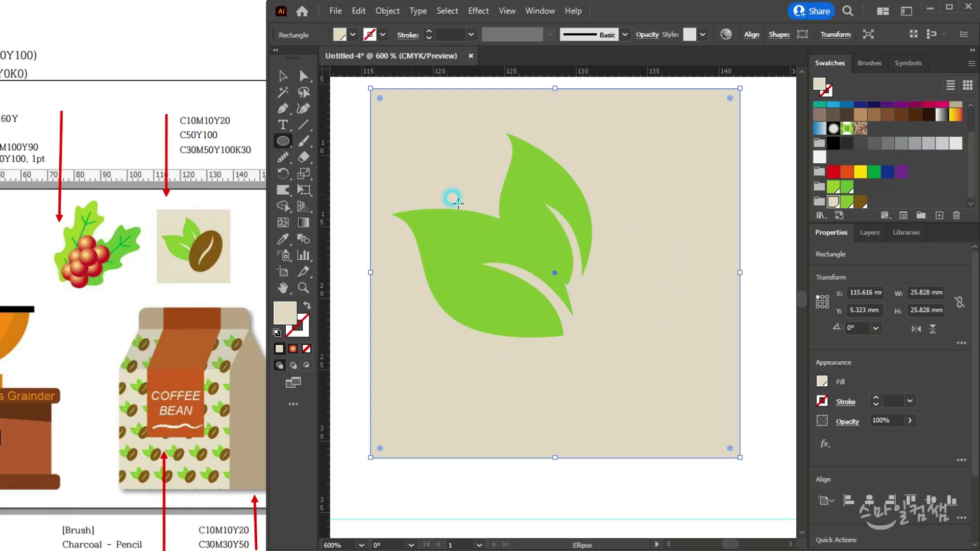
{"action": "left_click_drag", "start_coordinate": [485, 157], "coordinate": [642, 400]}
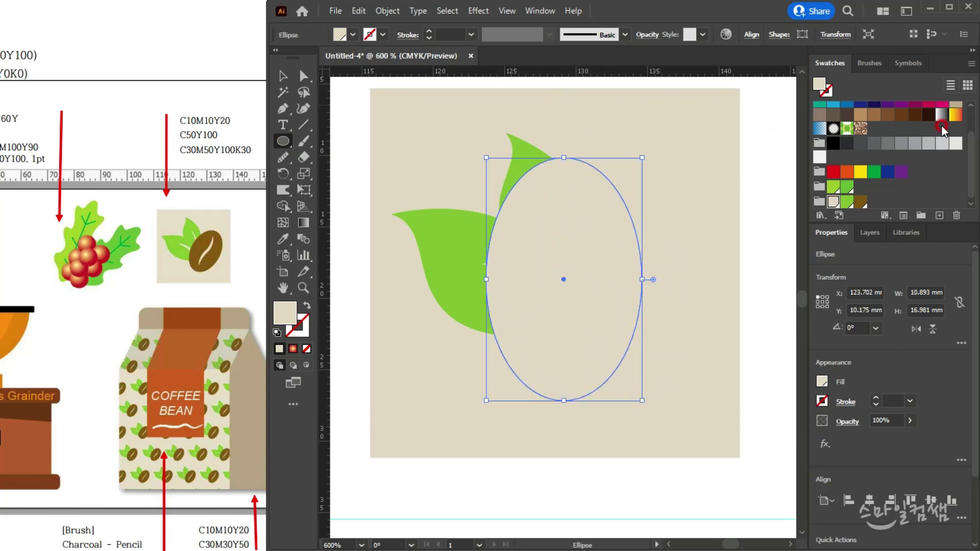
{"action": "scroll", "coordinate": [898, 140], "scroll_direction": "up", "scroll_amount": 2}
{"action": "left_click", "coordinate": [845, 111]}
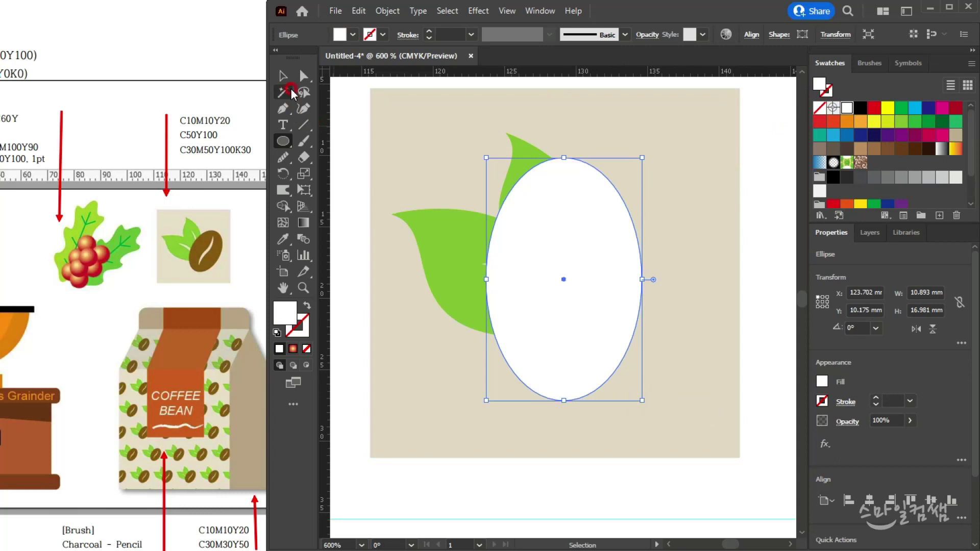
{"action": "left_click", "coordinate": [283, 75]}
{"action": "left_click_drag", "start_coordinate": [624, 264], "coordinate": [633, 271]}
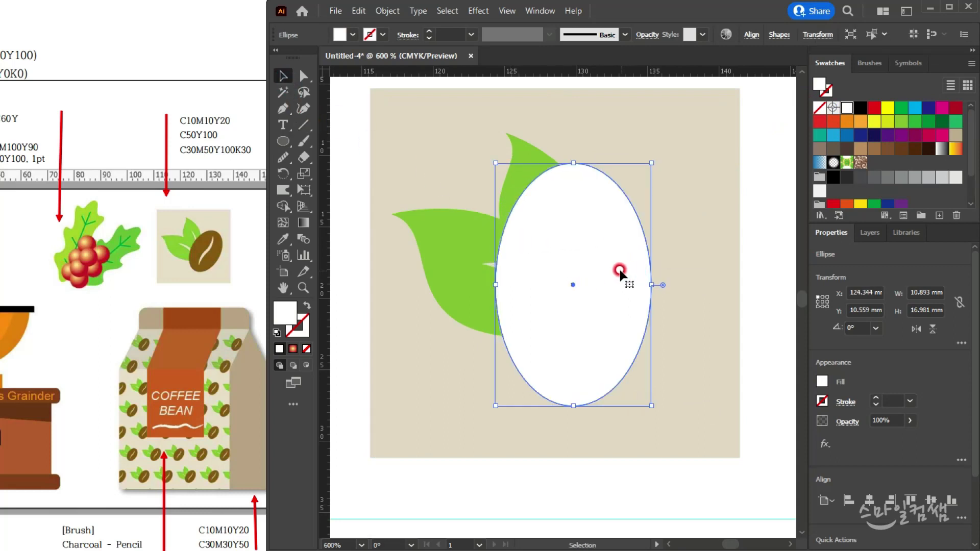
{"action": "left_click", "coordinate": [183, 262]}
{"action": "left_click", "coordinate": [609, 293]}
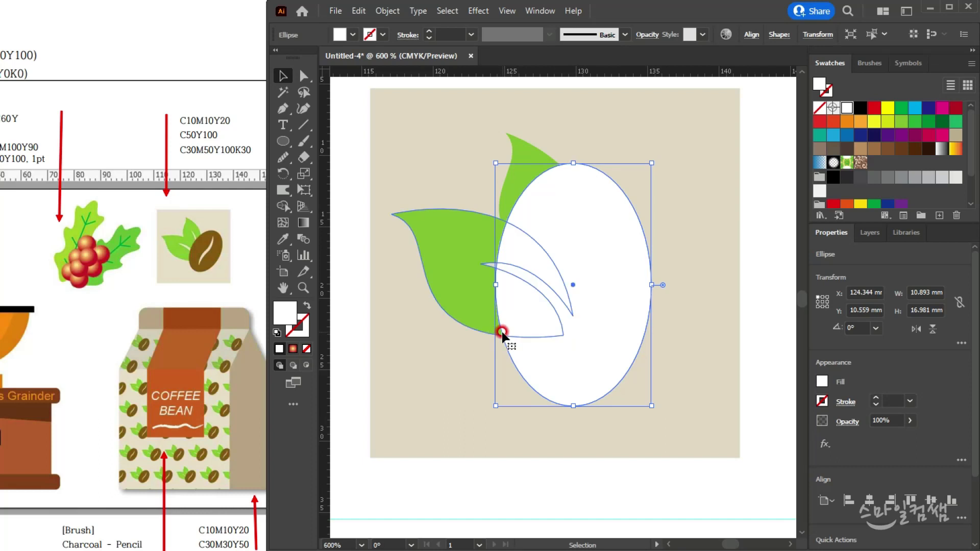
{"action": "left_click", "coordinate": [242, 243]}
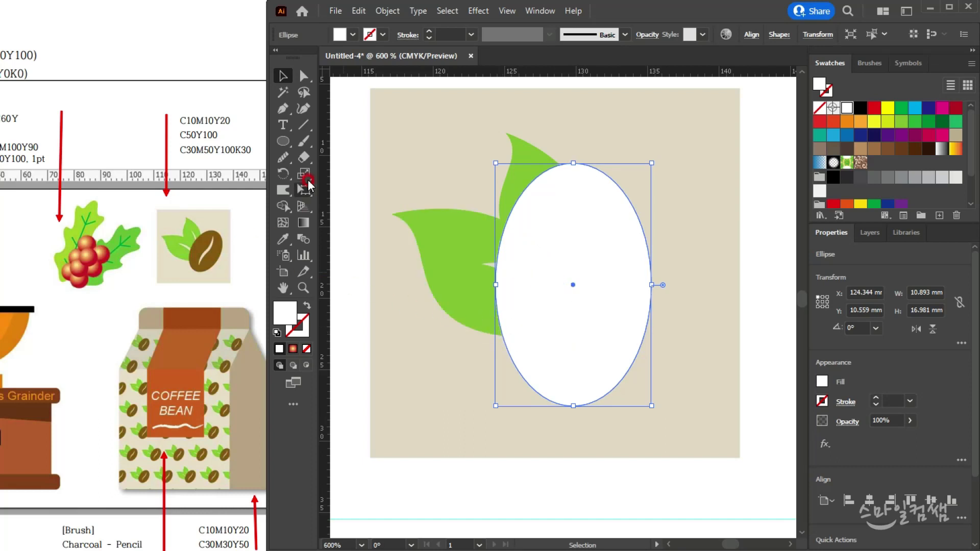
- Draw a vertical S-shaped Pen curve through the middle of the white ellipse with no fill and a black stroke
{"action": "left_click", "coordinate": [284, 109]}
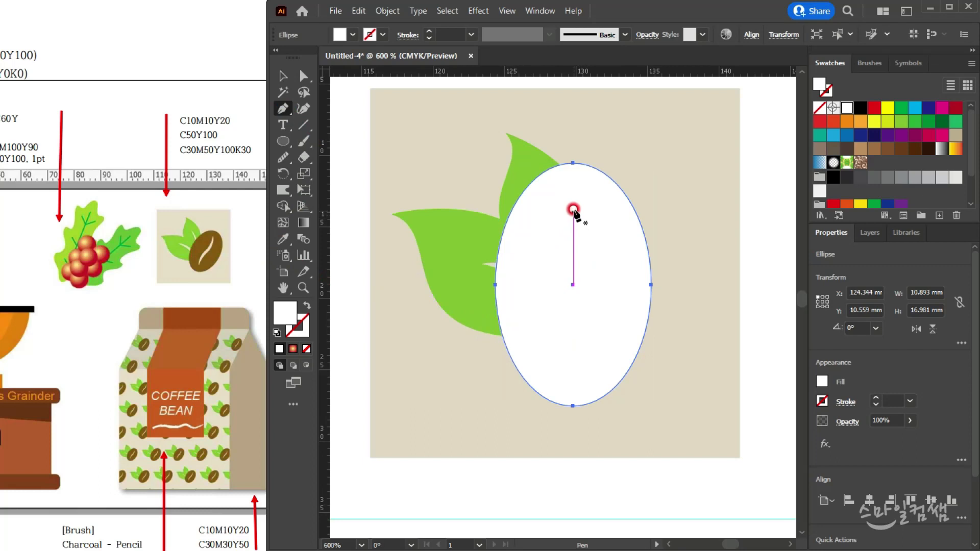
{"action": "left_click", "coordinate": [573, 199]}
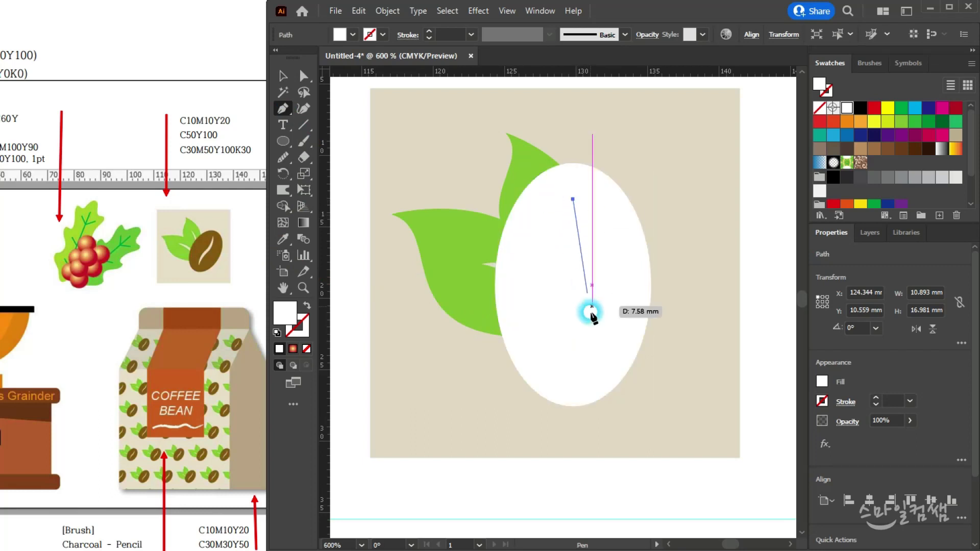
{"action": "left_click_drag", "start_coordinate": [578, 285], "coordinate": [566, 327]}
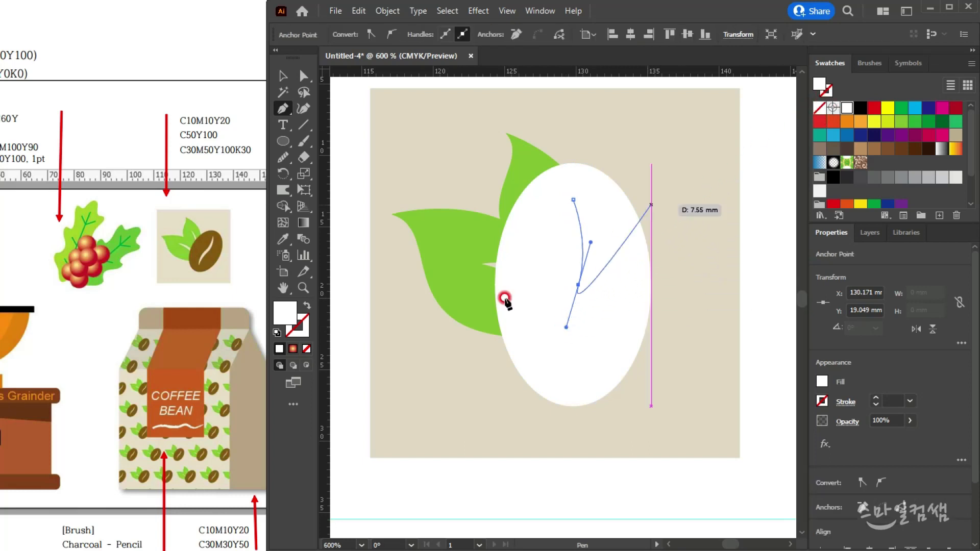
{"action": "left_click", "coordinate": [307, 305]}
{"action": "left_click", "coordinate": [301, 329]}
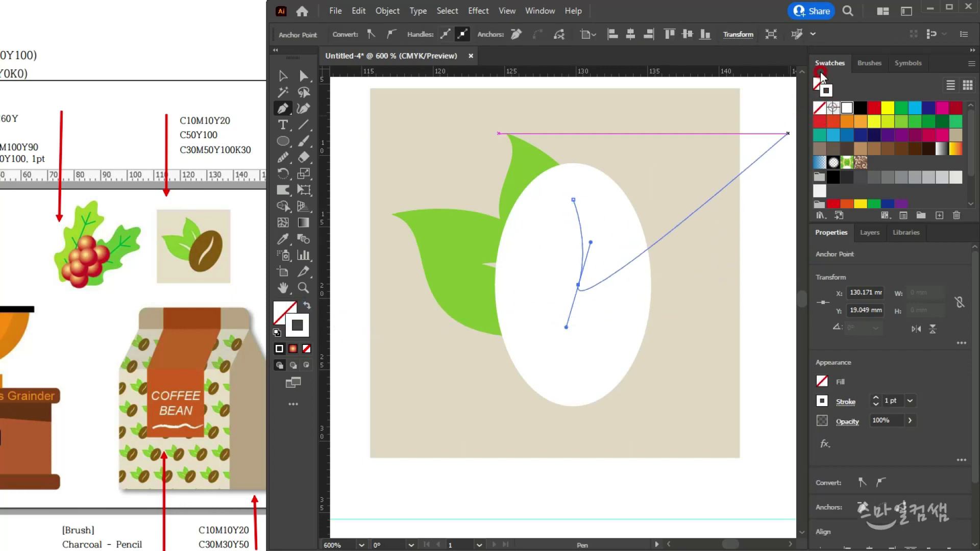
{"action": "left_click", "coordinate": [860, 107]}
{"action": "left_click_drag", "start_coordinate": [579, 284], "coordinate": [583, 309]}
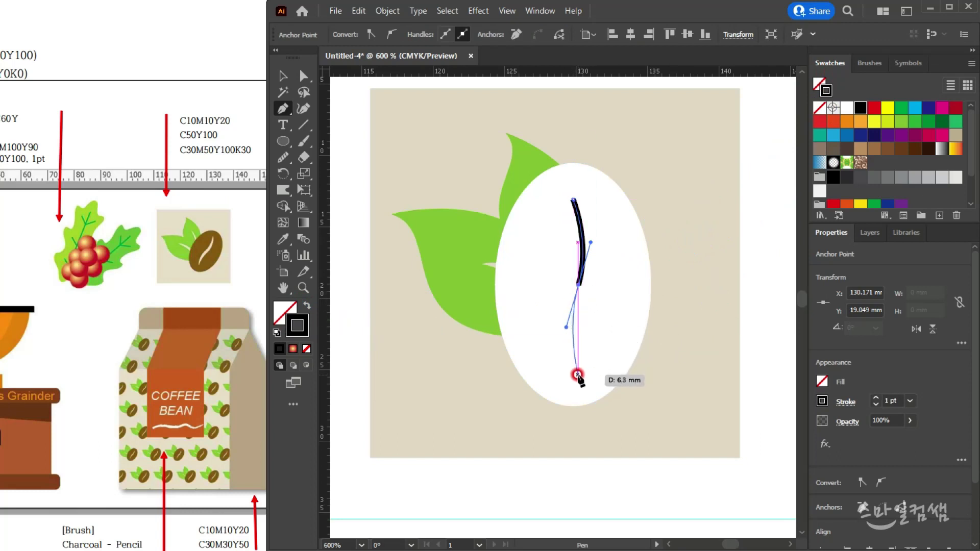
{"action": "left_click", "coordinate": [577, 375]}
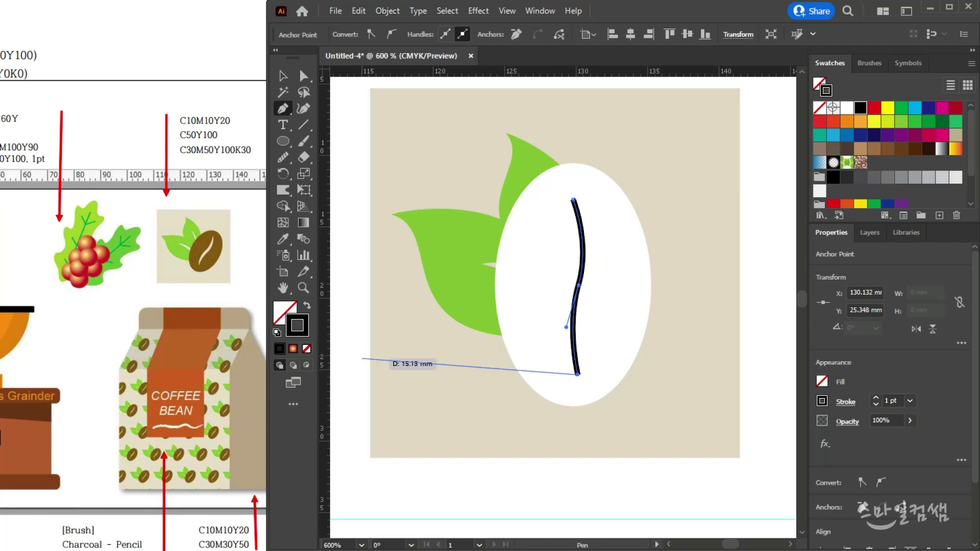
- Set the S-curve's stroke weight to 0.5 pt
{"action": "left_click", "coordinate": [283, 77]}
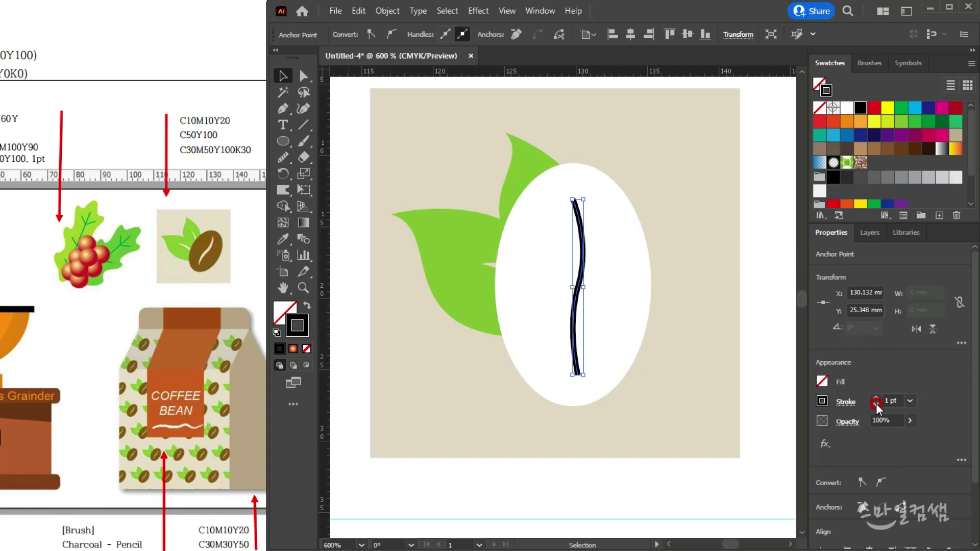
{"action": "left_click", "coordinate": [553, 11]}
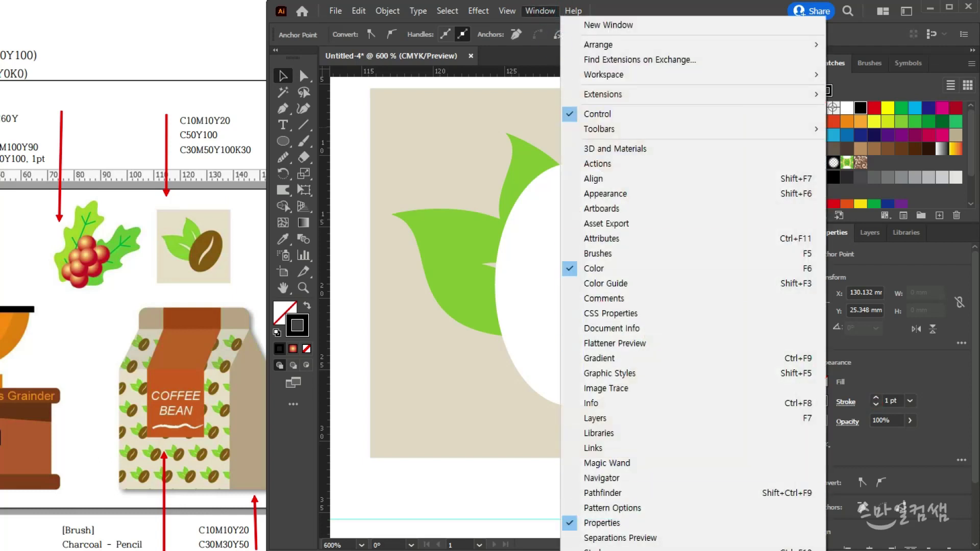
{"action": "left_click", "coordinate": [626, 549]}
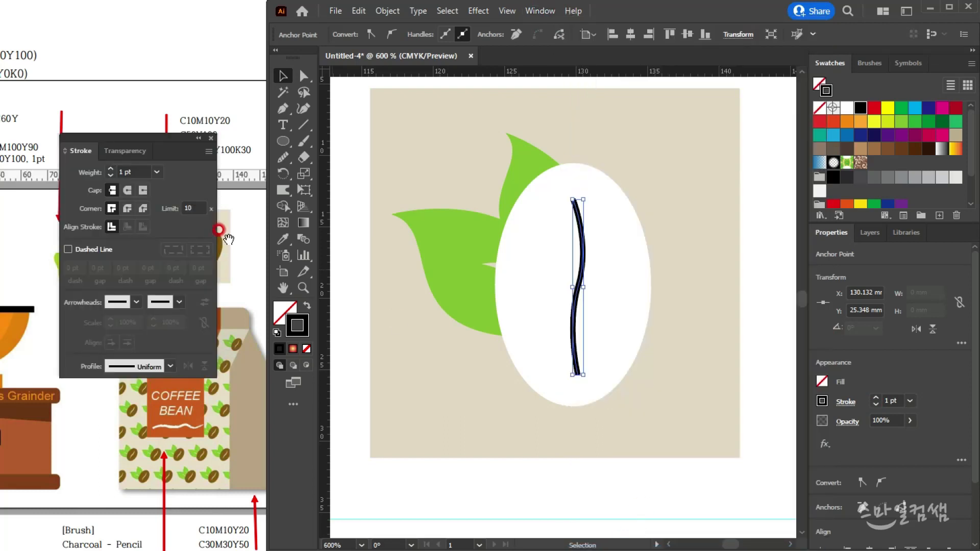
{"action": "mouse_move", "coordinate": [139, 133]}
{"action": "left_mouse_down"}
{"action": "mouse_move", "coordinate": [629, 243]}
{"action": "mouse_move", "coordinate": [761, 326]}
{"action": "mouse_move", "coordinate": [769, 309]}
{"action": "left_mouse_up"}
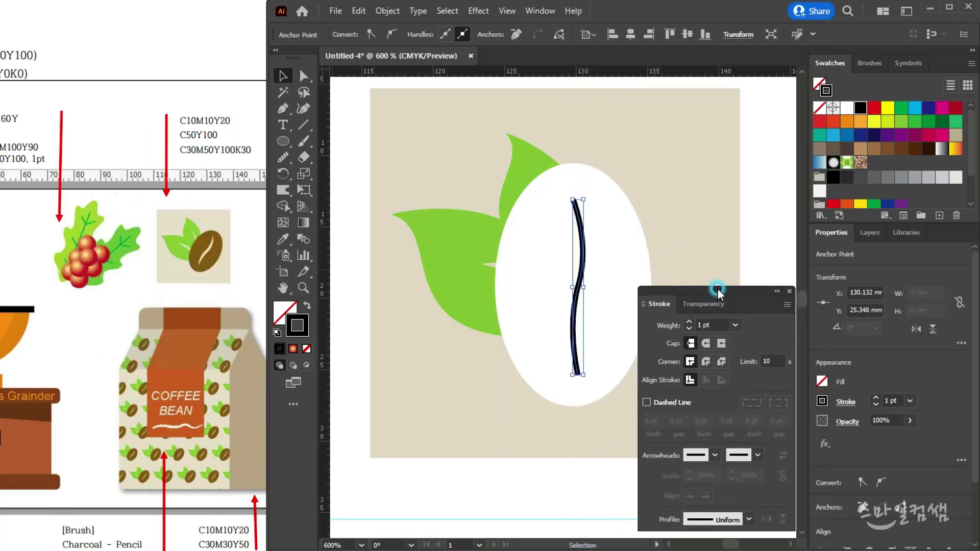
{"action": "left_click", "coordinate": [708, 342]}
{"action": "left_click", "coordinate": [689, 330]}
{"action": "left_click", "coordinate": [688, 329]}
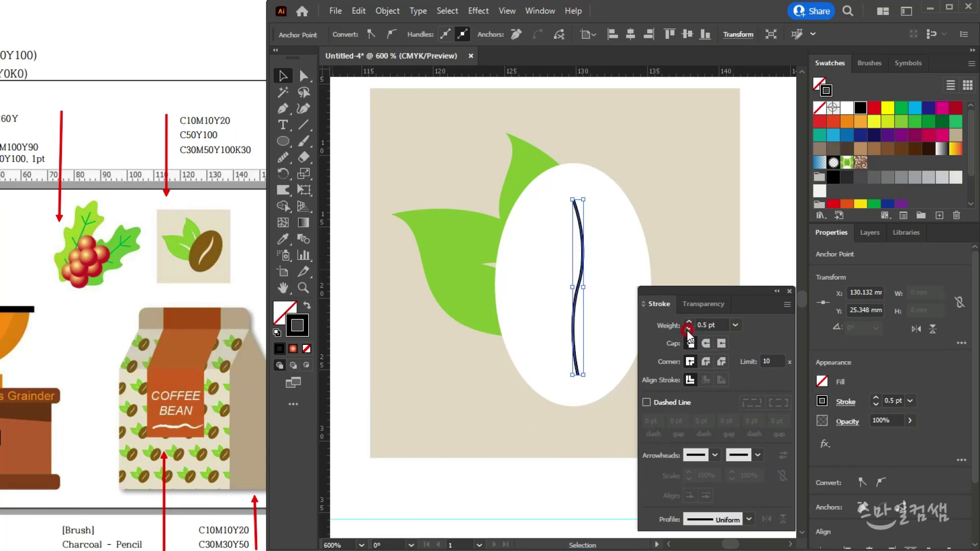
{"action": "left_click", "coordinate": [789, 292]}
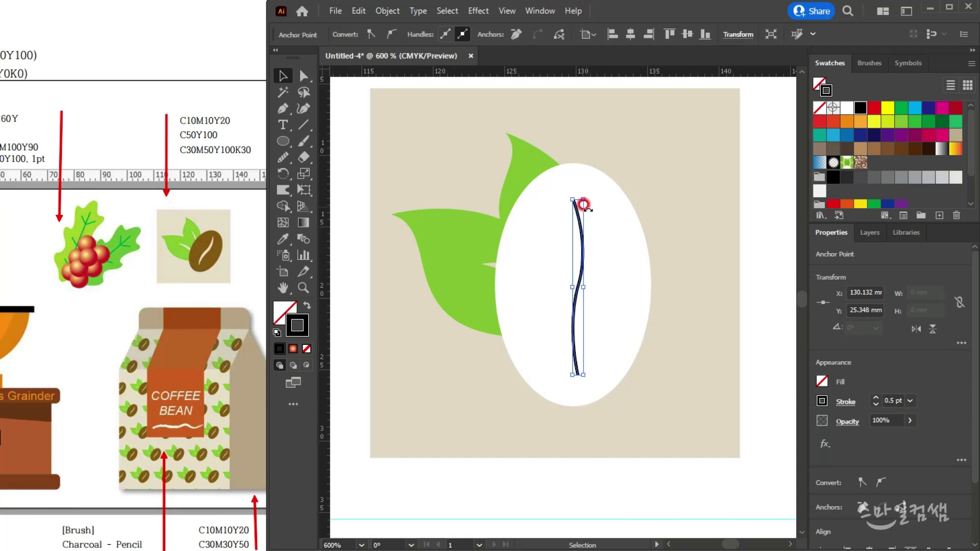
- Widen the middle of the S-curve to about 2.7 pt with the Width tool and expand its appearance into a filled shape
{"action": "left_click", "coordinate": [283, 207]}
{"action": "left_click", "coordinate": [283, 190]}
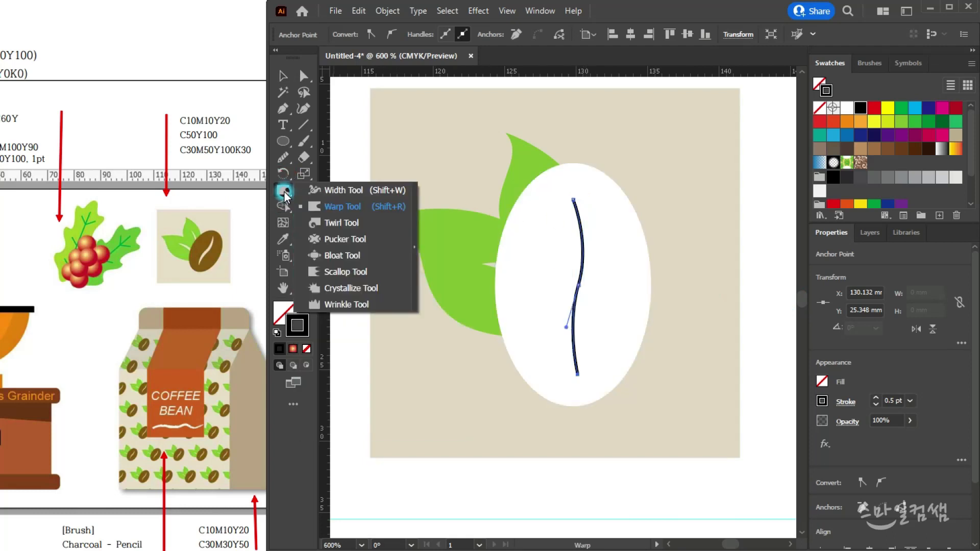
{"action": "left_click", "coordinate": [328, 191]}
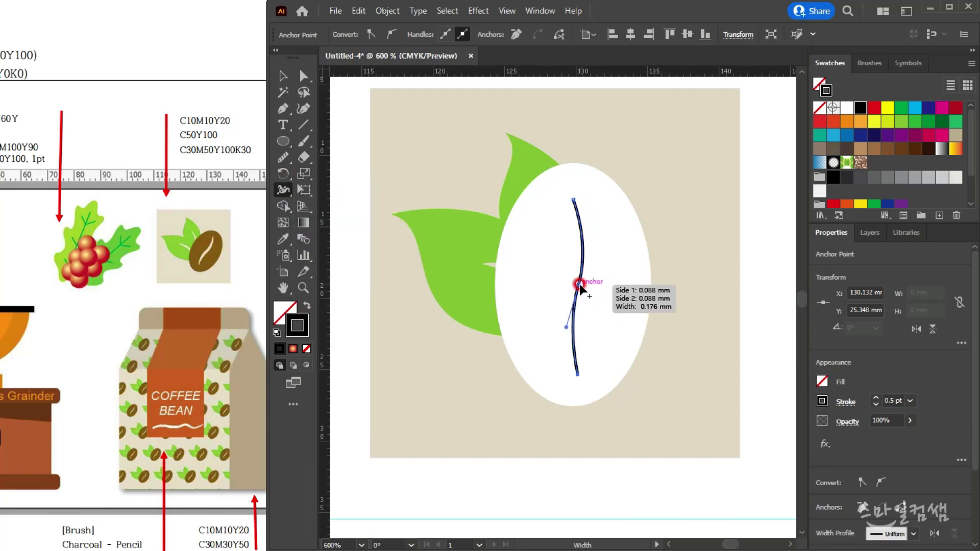
{"action": "left_click_drag", "start_coordinate": [580, 285], "coordinate": [593, 282]}
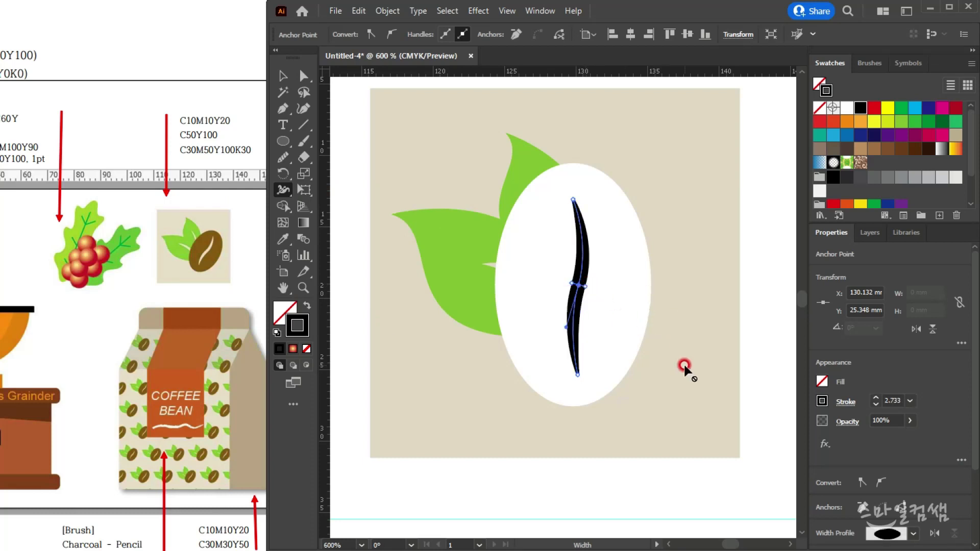
{"action": "left_click", "coordinate": [580, 282]}
{"action": "left_click", "coordinate": [392, 13]}
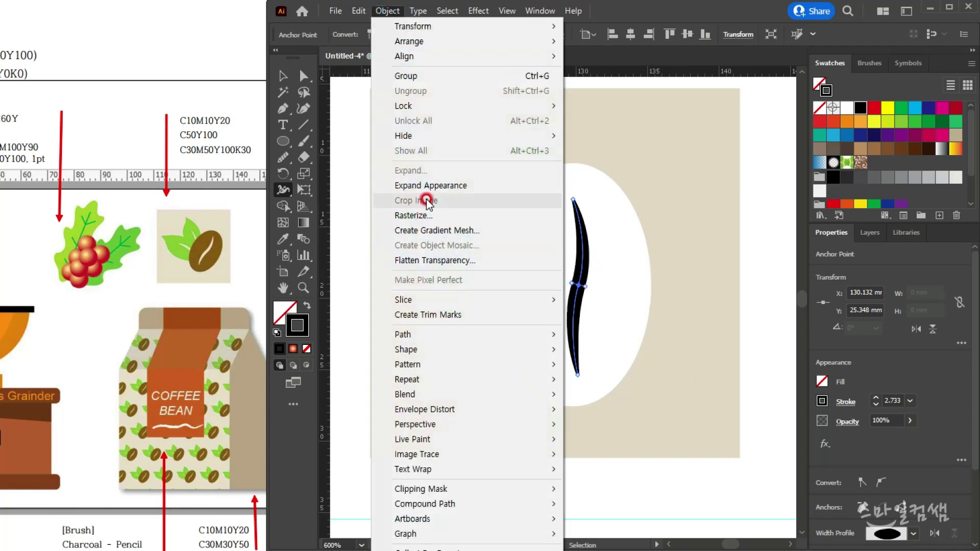
{"action": "left_click", "coordinate": [428, 186]}
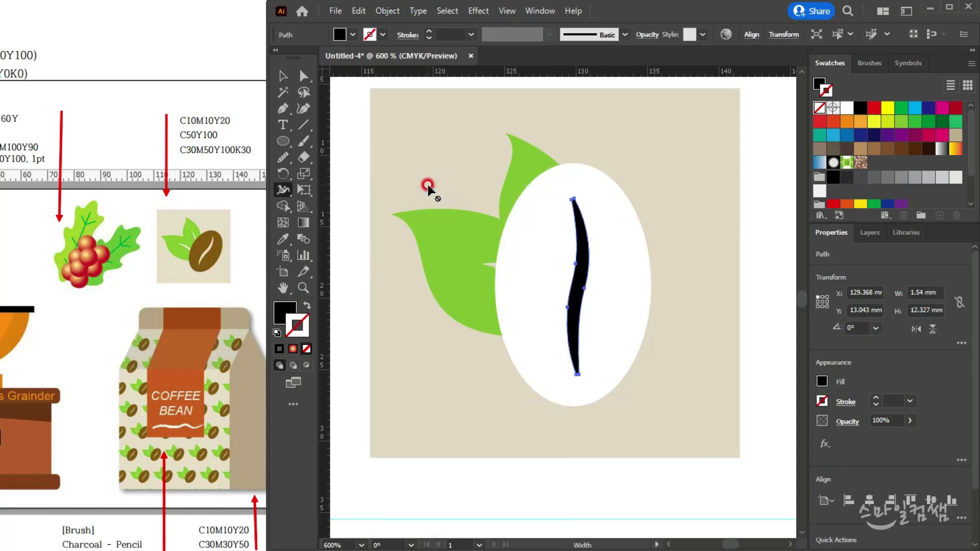
- Subtract the black S-shape from the white ellipse with Minus Front to cut the bean's crease
{"action": "left_click", "coordinate": [284, 76]}
{"action": "left_click", "coordinate": [580, 274]}
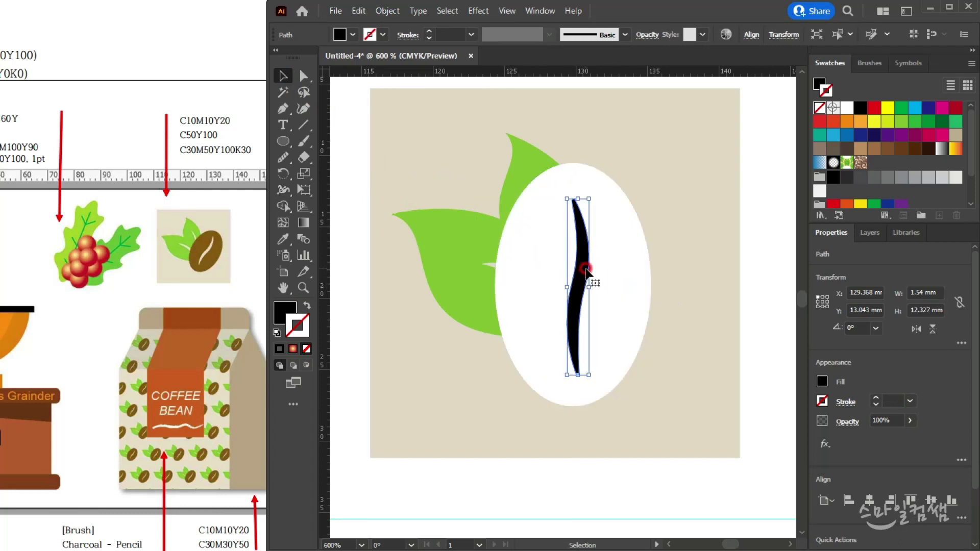
{"action": "left_click", "coordinate": [625, 285], "text": "shift"}
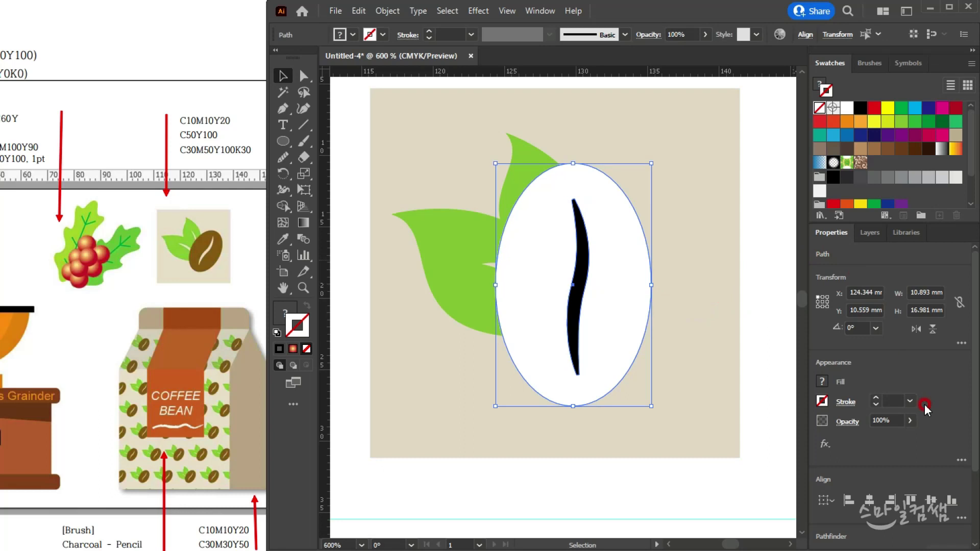
{"action": "left_click", "coordinate": [540, 12]}
{"action": "left_click", "coordinate": [899, 472]}
{"action": "scroll", "coordinate": [888, 418], "scroll_direction": "down", "scroll_amount": 3}
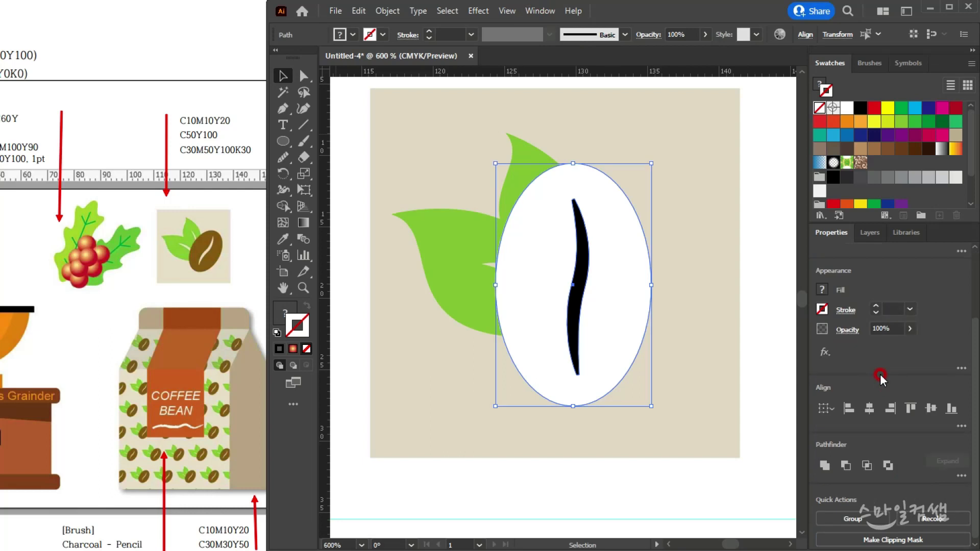
{"action": "left_click", "coordinate": [960, 472]}
{"action": "left_click", "coordinate": [834, 511]}
{"action": "left_click", "coordinate": [851, 510]}
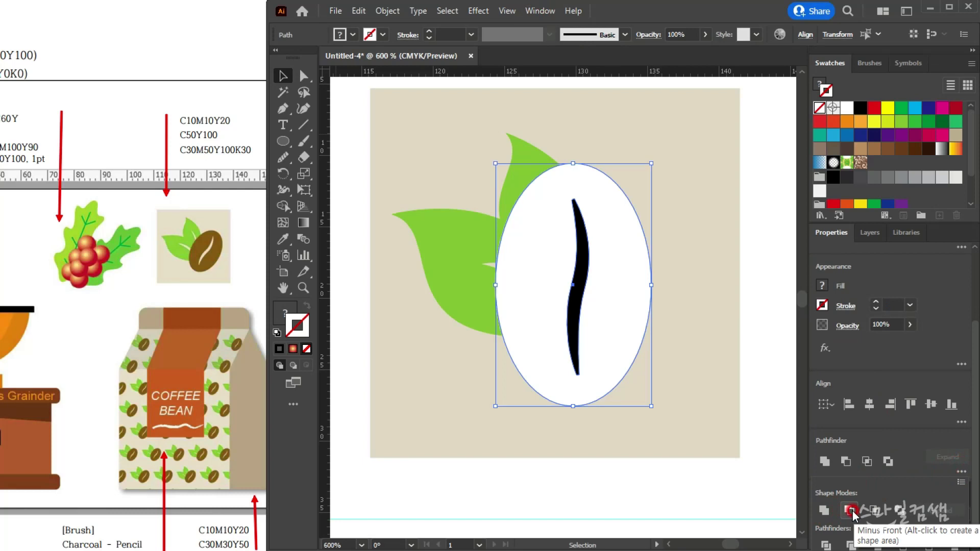
{"action": "left_click", "coordinate": [852, 509]}
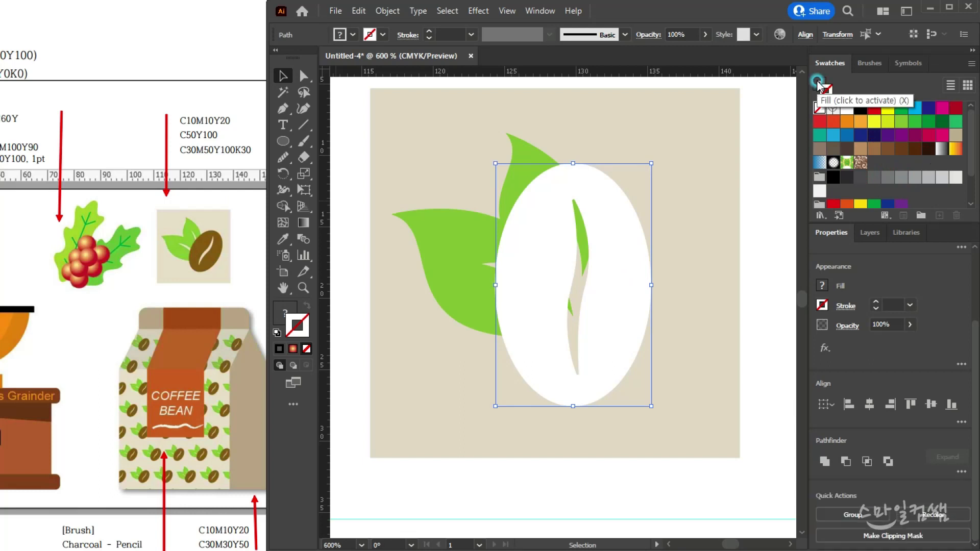
- Fill the cut-out bean with the brown swatch from the beige and green color group and remove its stroke
{"action": "key", "text": "ctrl+shift+a"}
{"action": "scroll", "coordinate": [886, 185], "scroll_direction": "down", "scroll_amount": 2}
{"action": "left_click", "coordinate": [859, 197]}
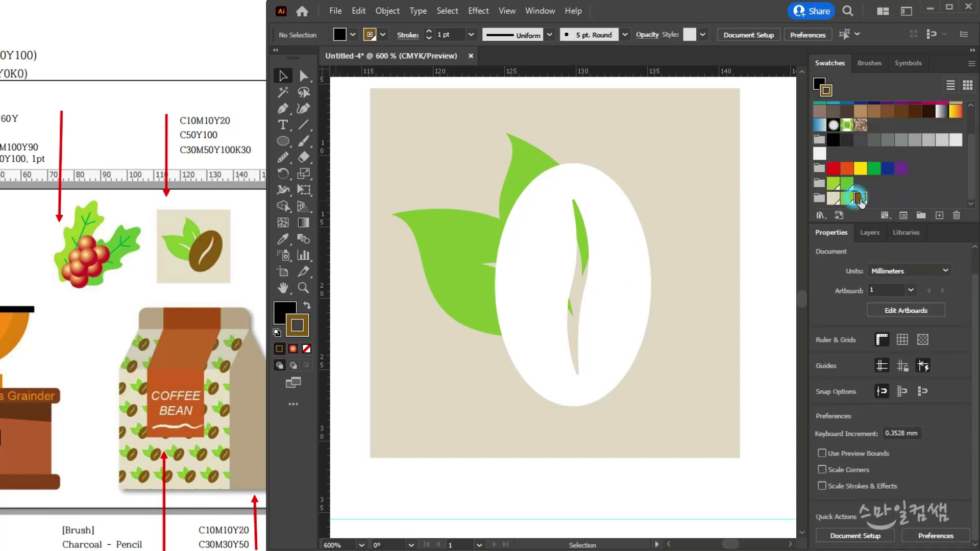
{"action": "left_click", "coordinate": [609, 247]}
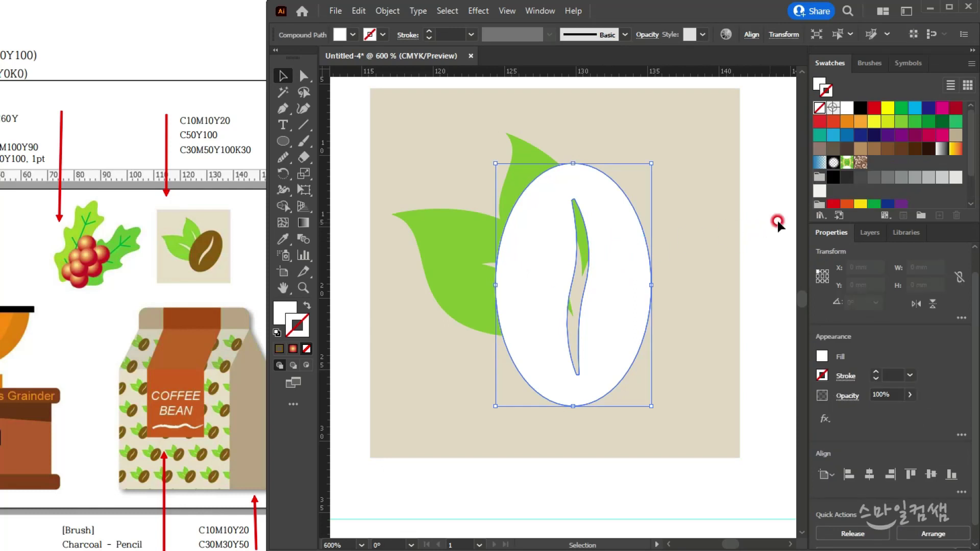
{"action": "left_click", "coordinate": [859, 198]}
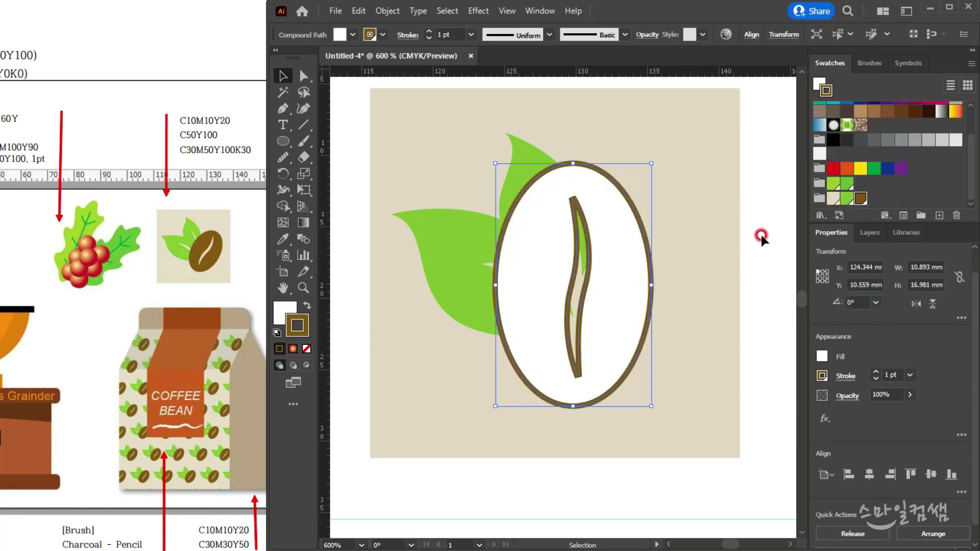
{"action": "left_click", "coordinate": [304, 306]}
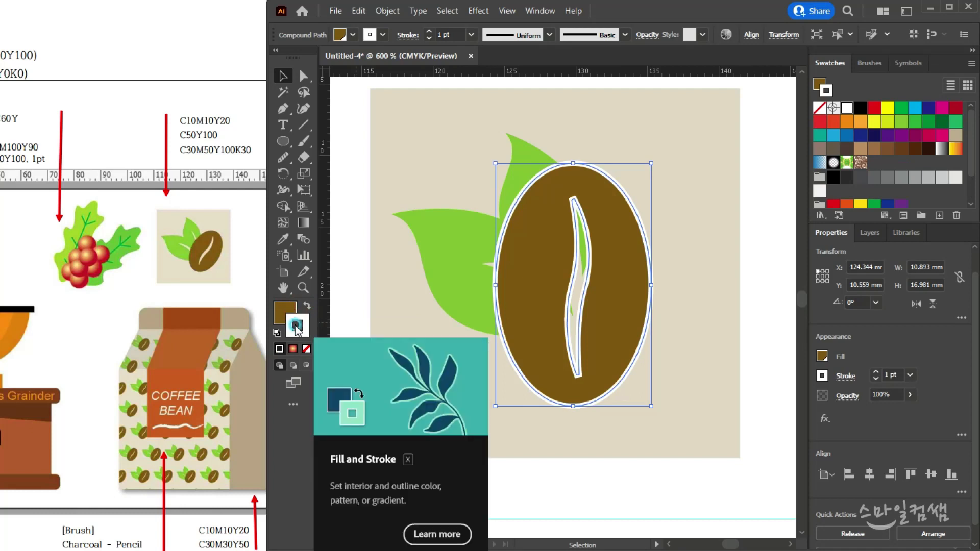
{"action": "key", "text": "slash"}
{"action": "left_click", "coordinate": [285, 310]}
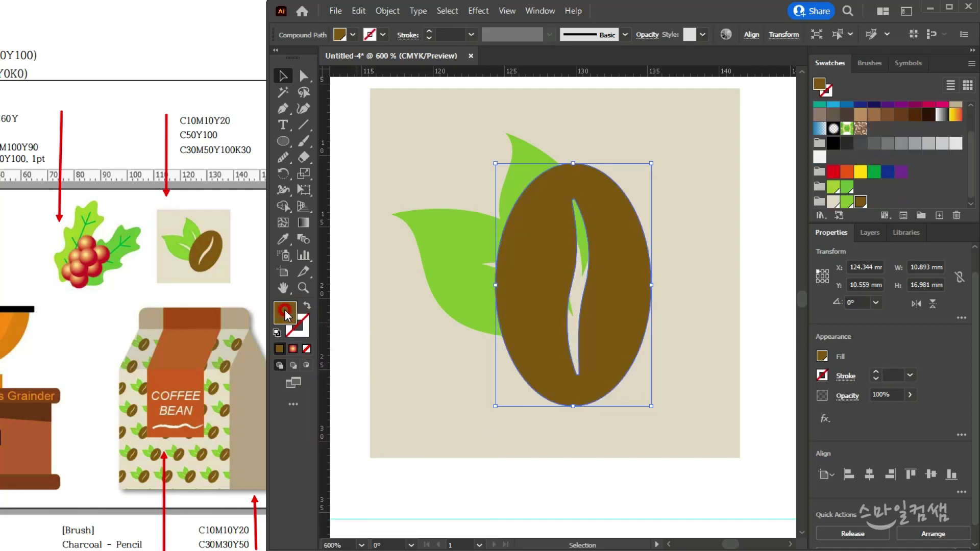
{"action": "left_click", "coordinate": [865, 202]}
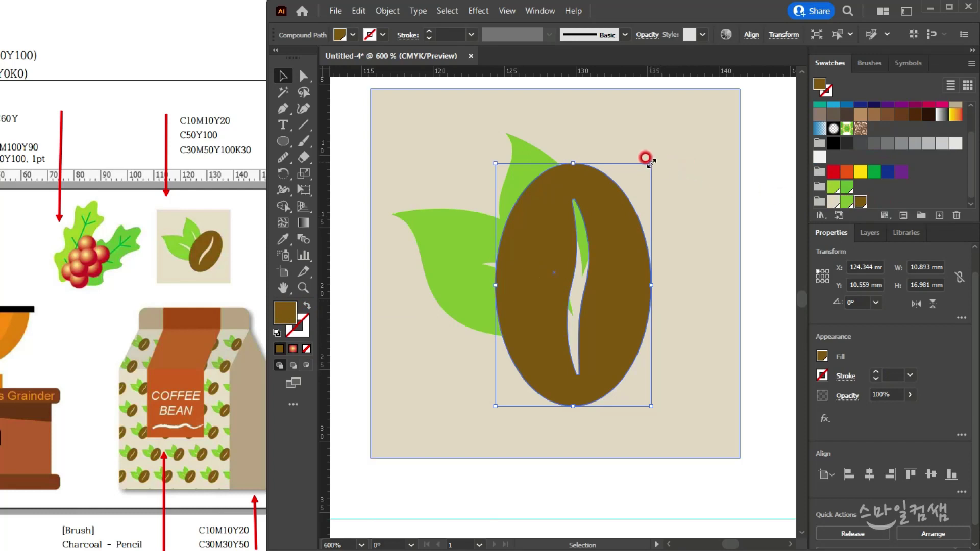
- Rotate the brown bean about 28° clockwise and move it about 2.5 mm right and 0.7 mm down over the leaves
{"action": "left_click_drag", "start_coordinate": [652, 156], "coordinate": [704, 213]}
{"action": "left_click", "coordinate": [613, 281]}
{"action": "left_click_drag", "start_coordinate": [613, 281], "coordinate": [644, 293]}
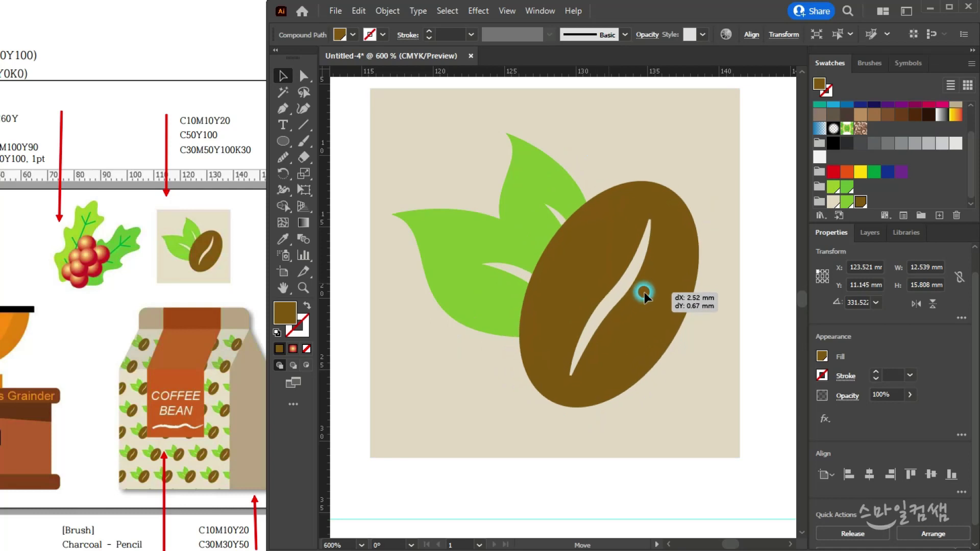
{"action": "left_click_drag", "start_coordinate": [644, 293], "coordinate": [644, 294]}
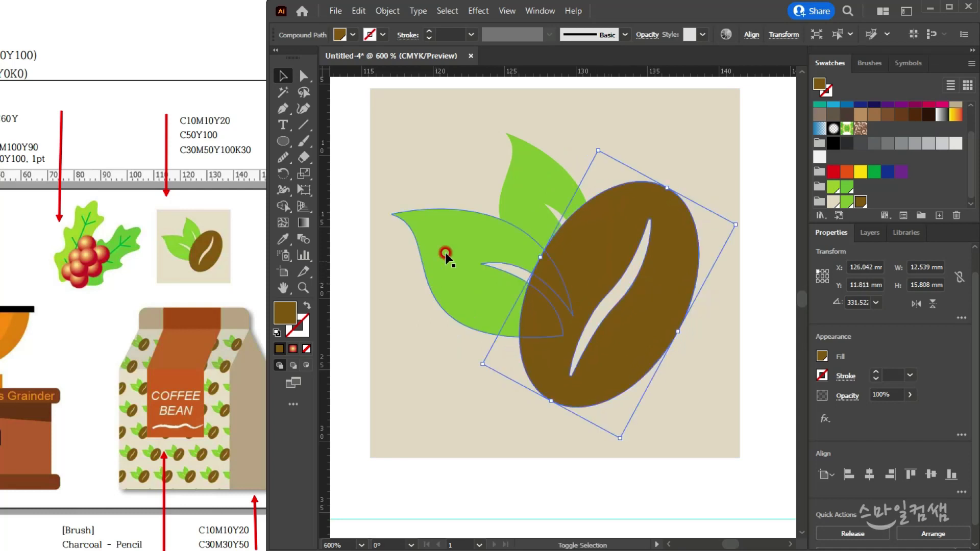
- Enlarge the two leaves and the bean together to about 23.9 × 21.3 mm and reposition them within the beige square
{"action": "left_click", "coordinate": [507, 201], "text": "shift"}
{"action": "scroll", "coordinate": [557, 253], "scroll_direction": "down", "scroll_amount": 2}
{"action": "scroll", "coordinate": [559, 254], "scroll_direction": "down", "scroll_amount": 3}
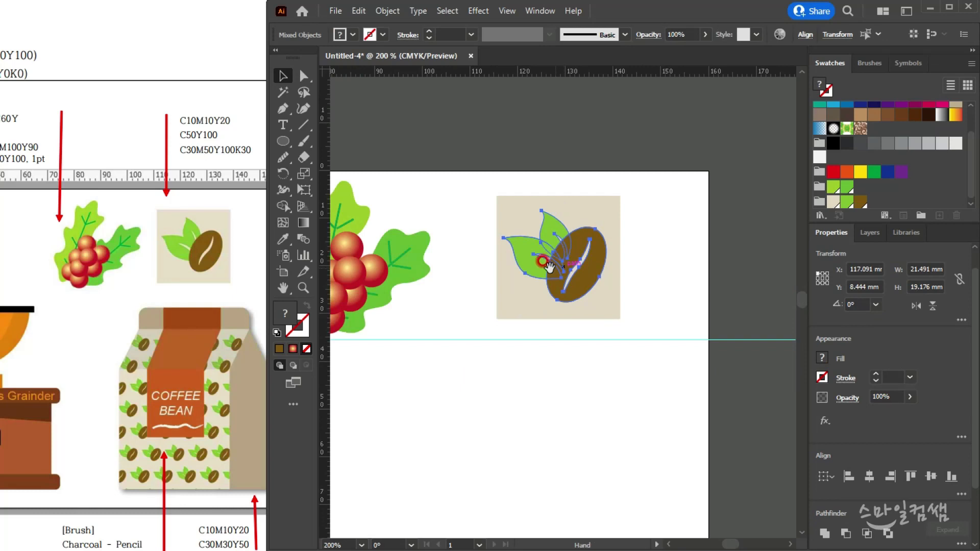
{"action": "scroll", "coordinate": [559, 253], "scroll_direction": "up", "scroll_amount": 2}
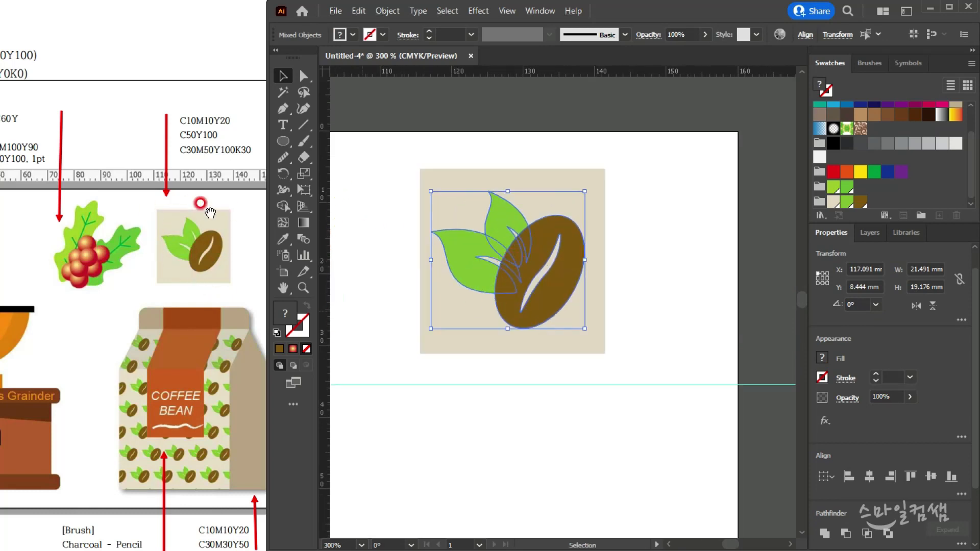
{"action": "left_click", "coordinate": [720, 300]}
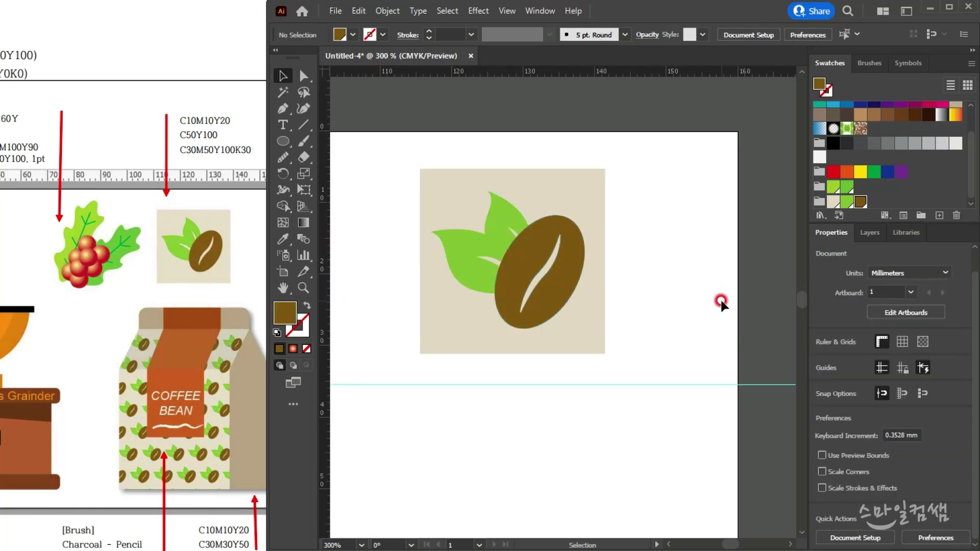
{"action": "left_click", "coordinate": [459, 242]}
{"action": "left_click", "coordinate": [556, 287], "text": "shift"}
{"action": "mouse_move", "coordinate": [584, 191]}
{"action": "left_mouse_down"}
{"action": "mouse_move", "coordinate": [592, 175]}
{"action": "mouse_move", "coordinate": [595, 193]}
{"action": "left_mouse_up"}
{"action": "left_click_drag", "start_coordinate": [564, 300], "coordinate": [568, 302]}
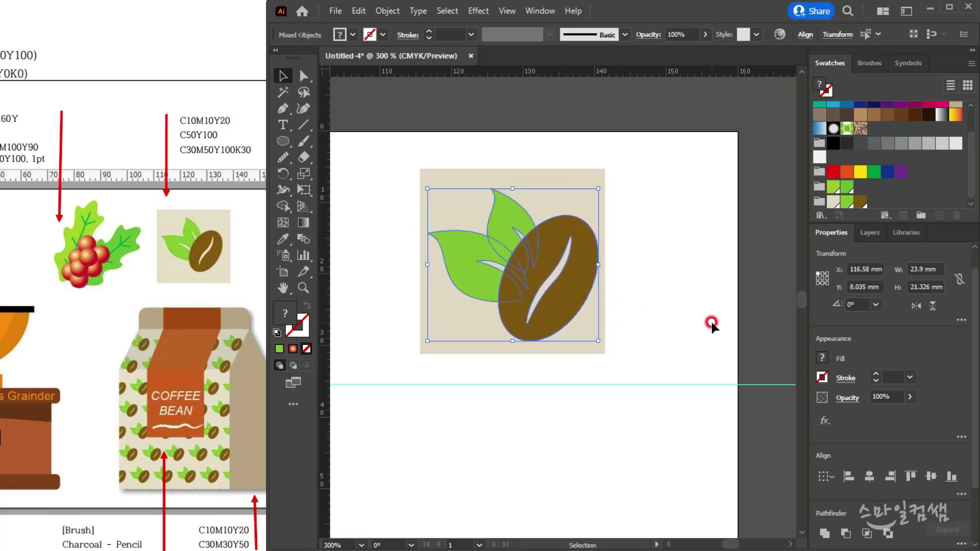
- Reposition the berry branch and the whole bean emblem on the artboard, moving the emblem about 2 mm left and 1 mm down
{"action": "left_click", "coordinate": [383, 234]}
{"action": "left_click_drag", "start_coordinate": [394, 192], "coordinate": [690, 345]}
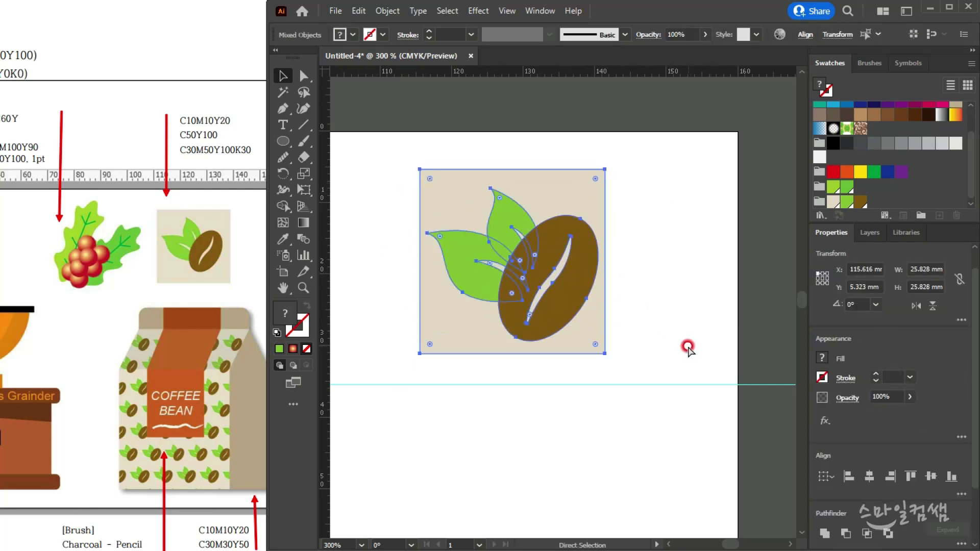
{"action": "left_click", "coordinate": [659, 329]}
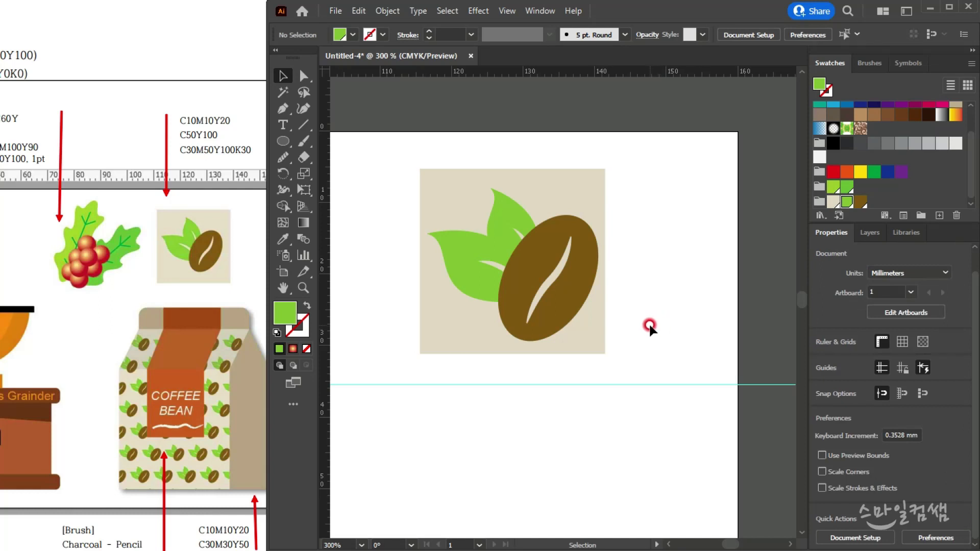
{"action": "scroll", "coordinate": [649, 324], "scroll_direction": "down", "scroll_amount": 2}
{"action": "left_click_drag", "start_coordinate": [500, 320], "coordinate": [554, 295]}
{"action": "left_click_drag", "start_coordinate": [482, 282], "coordinate": [541, 297]}
{"action": "left_click_drag", "start_coordinate": [656, 271], "coordinate": [649, 275]}
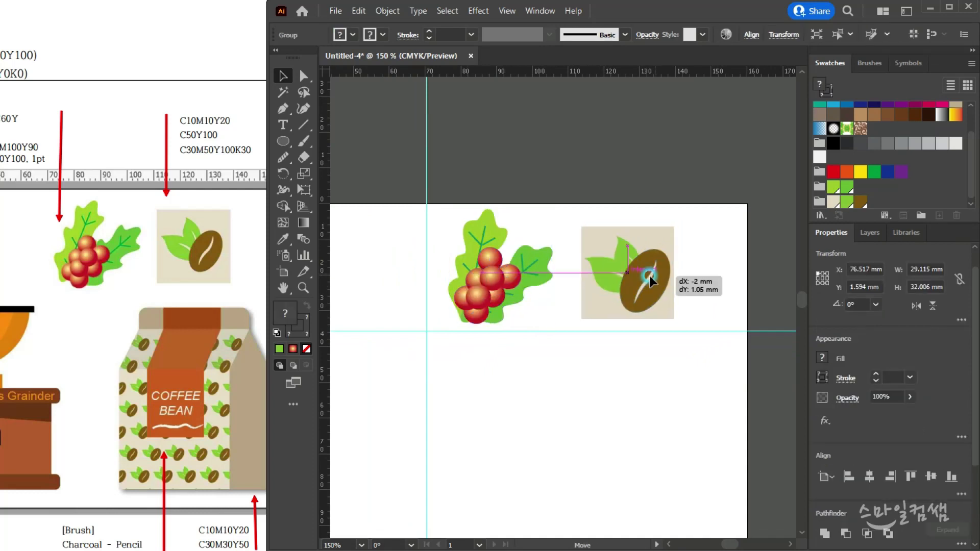
{"action": "left_click", "coordinate": [716, 274]}
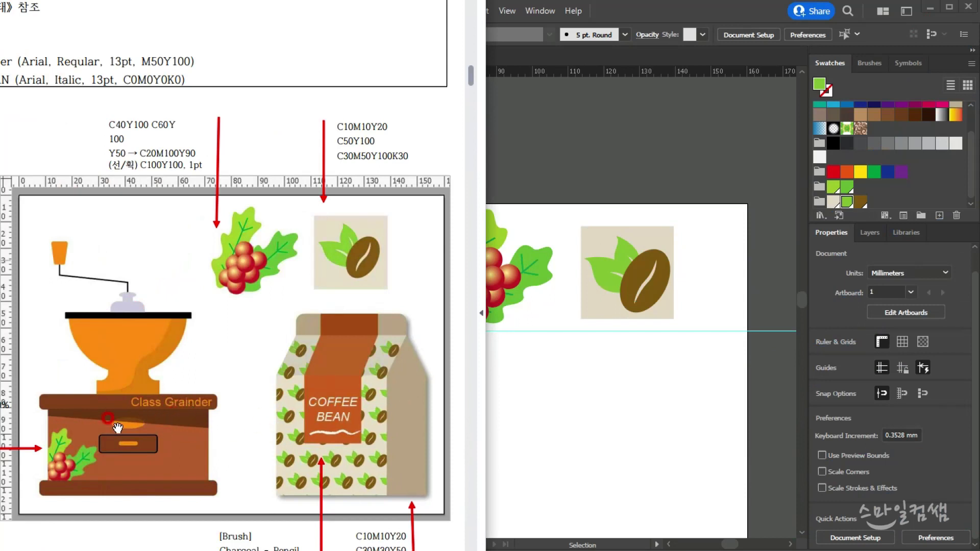
- Bring the grinder's color list in the reference sheet into view and create a new swatch color group starting from yellow
{"action": "left_click_drag", "start_coordinate": [147, 449], "coordinate": [146, 363]}
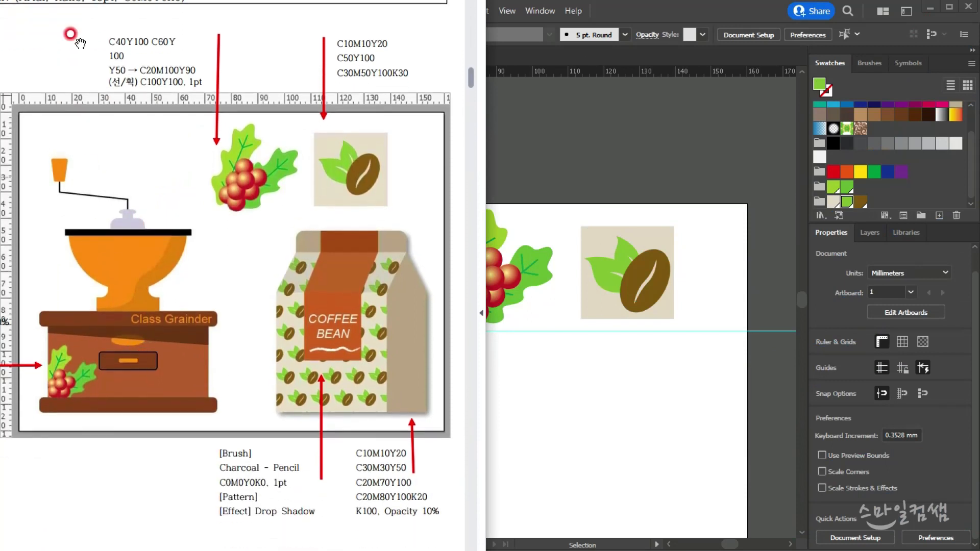
{"action": "left_click_drag", "start_coordinate": [100, 216], "coordinate": [232, 236]}
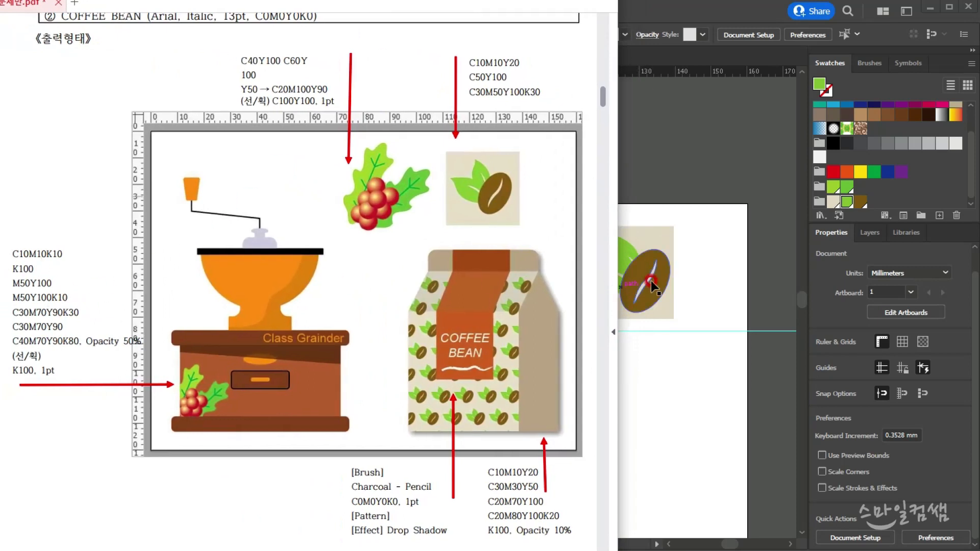
{"action": "left_click", "coordinate": [716, 253]}
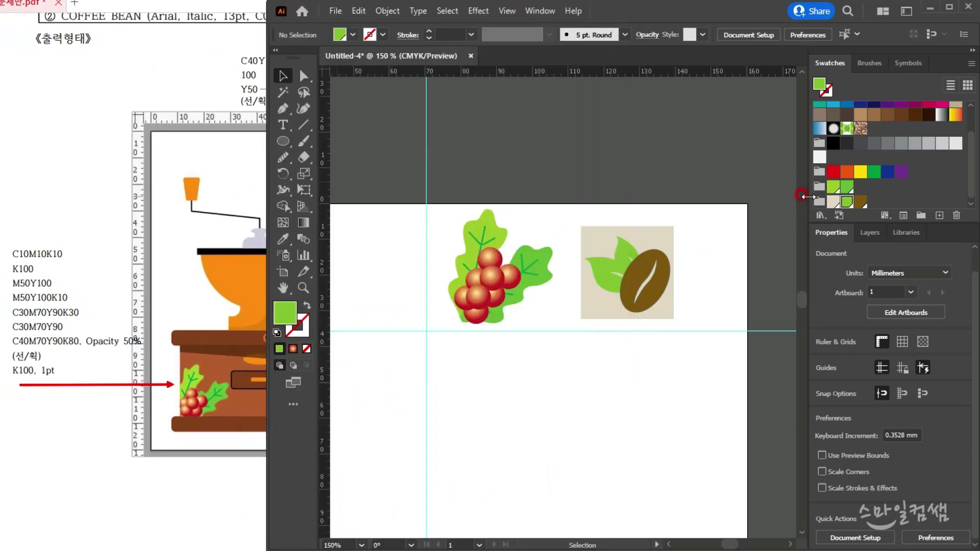
{"action": "scroll", "coordinate": [663, 255], "scroll_direction": "down", "scroll_amount": 3}
{"action": "left_click", "coordinate": [304, 76]}
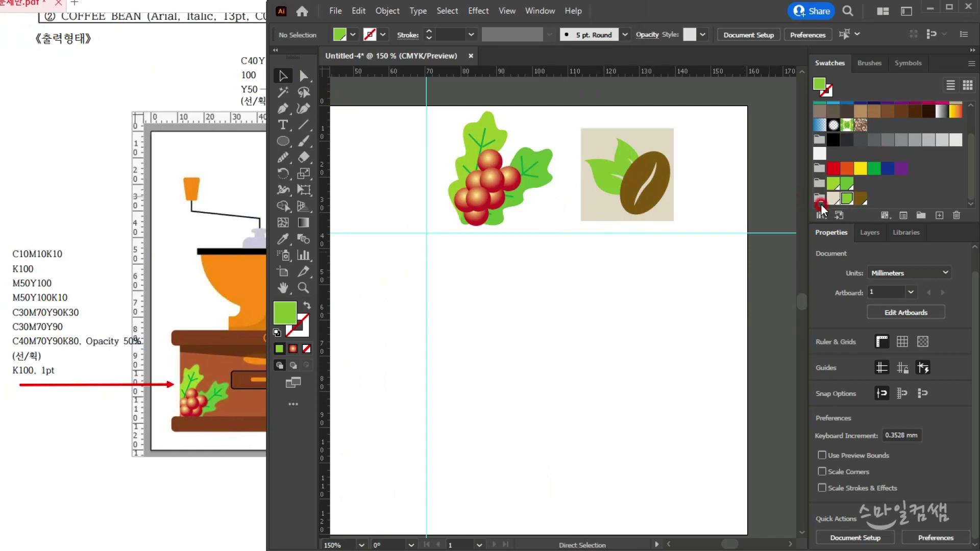
{"action": "scroll", "coordinate": [873, 123], "scroll_direction": "up", "scroll_amount": 2}
{"action": "left_click", "coordinate": [888, 108]}
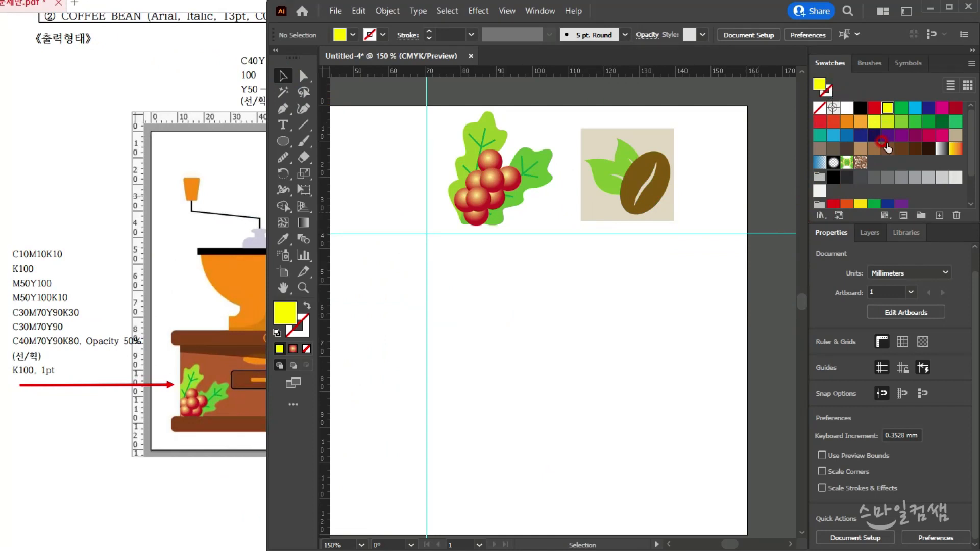
{"action": "scroll", "coordinate": [895, 163], "scroll_direction": "down", "scroll_amount": 2}
{"action": "left_click", "coordinate": [921, 215]}
{"action": "left_click", "coordinate": [540, 291]}
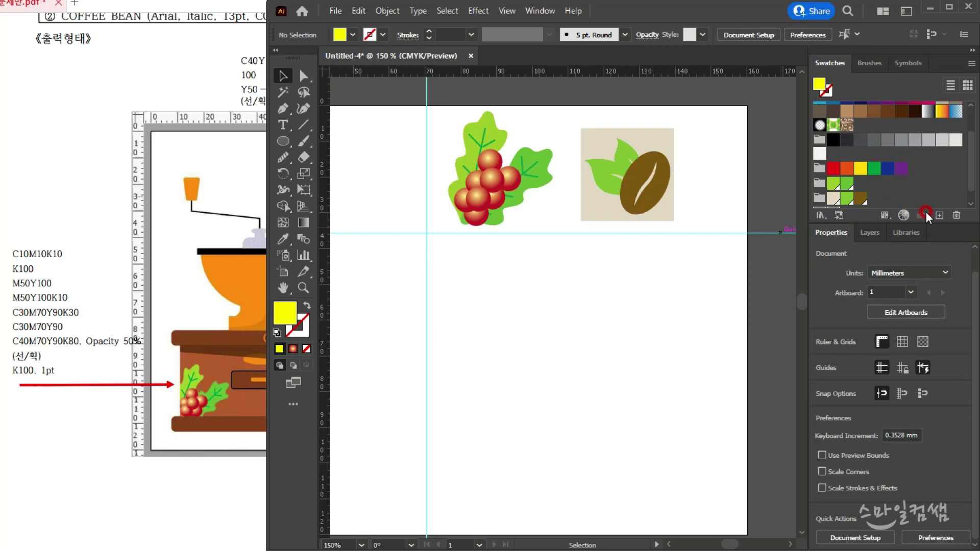
- Add a global process swatch of C=10 M=10 Y=0 K=10 to the document
{"action": "left_click", "coordinate": [939, 215]}
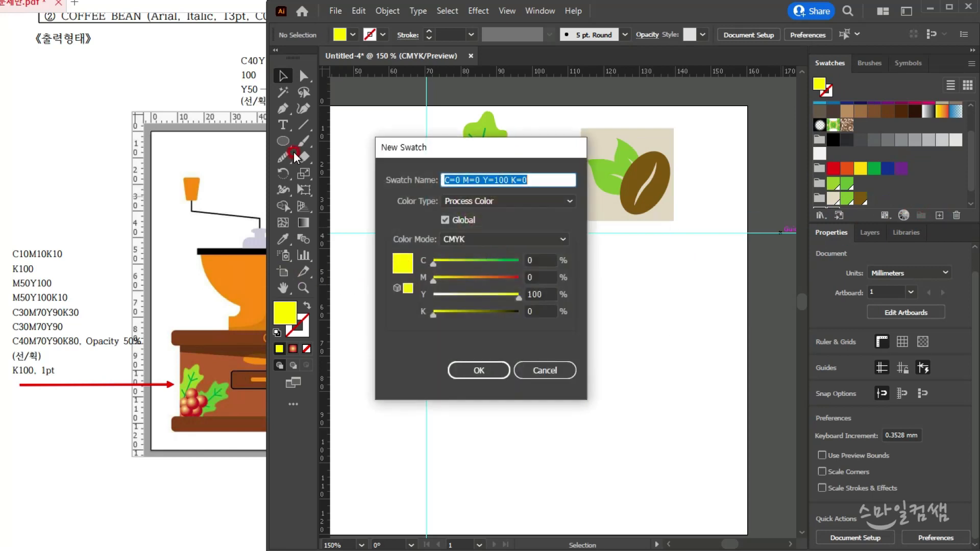
{"action": "left_click", "coordinate": [540, 261]}
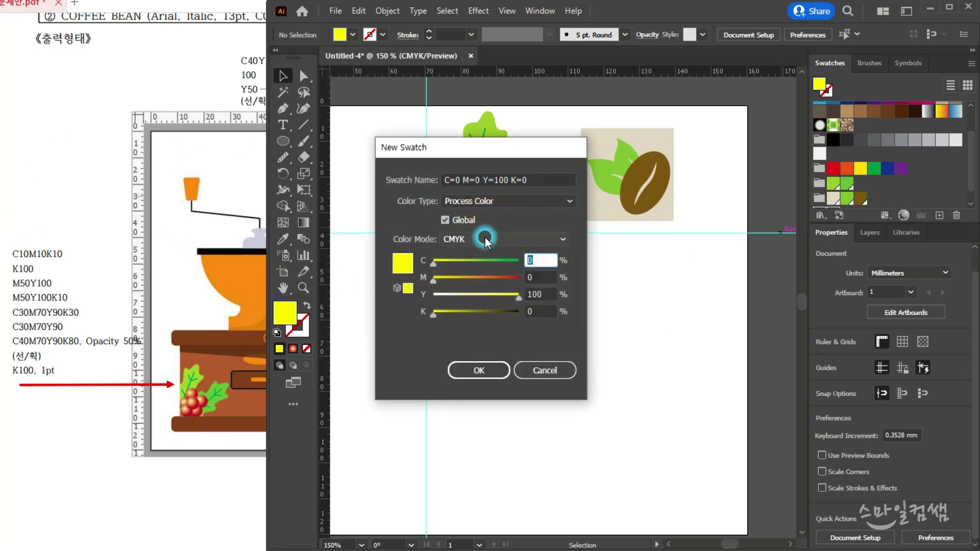
{"action": "type", "text": "10"}
{"action": "key", "text": "Tab"}
{"action": "type", "text": "0"}
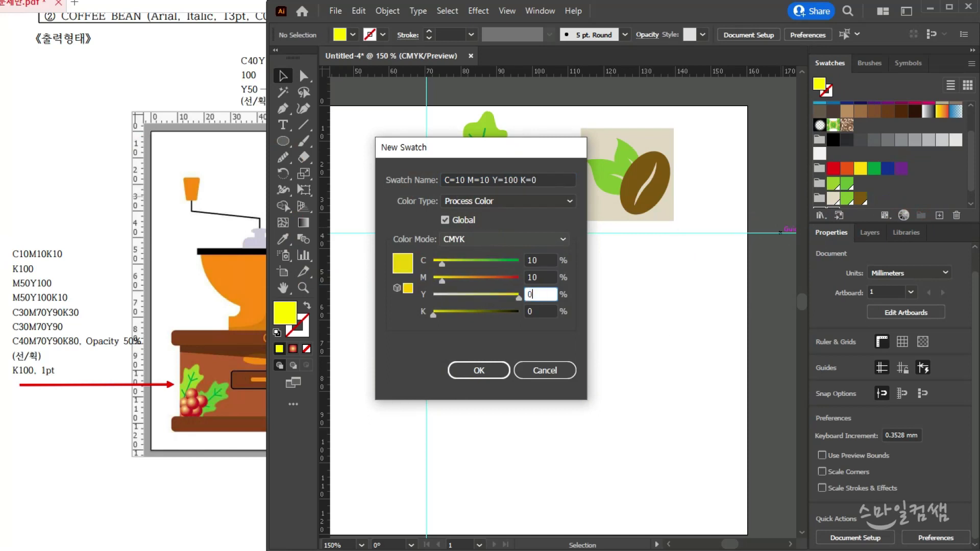
{"action": "key", "text": "Tab"}
{"action": "type", "text": "10"}
{"action": "key", "text": "Return"}
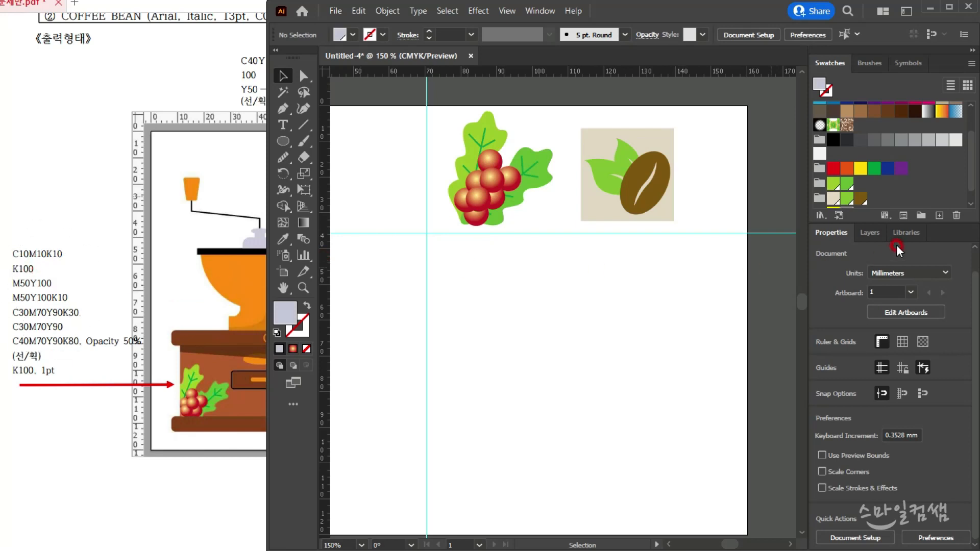
- Add a global process swatch of C=0 M=50 Y=100 K=0 to the document
{"action": "left_click", "coordinate": [939, 215]}
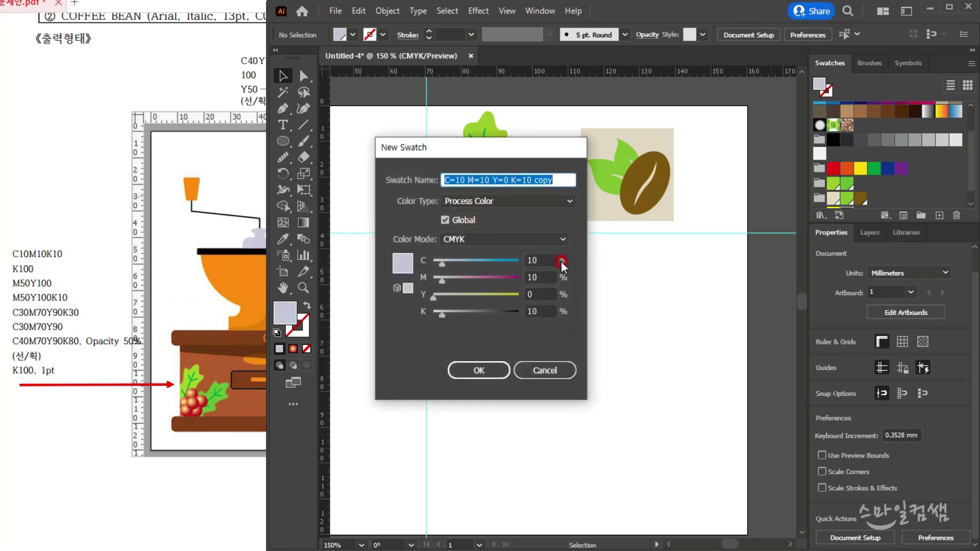
{"action": "double_click", "coordinate": [536, 260]}
{"action": "type", "text": "0"}
{"action": "key", "text": "Tab"}
{"action": "type", "text": "50"}
{"action": "key", "text": "Tab"}
{"action": "type", "text": "10"}
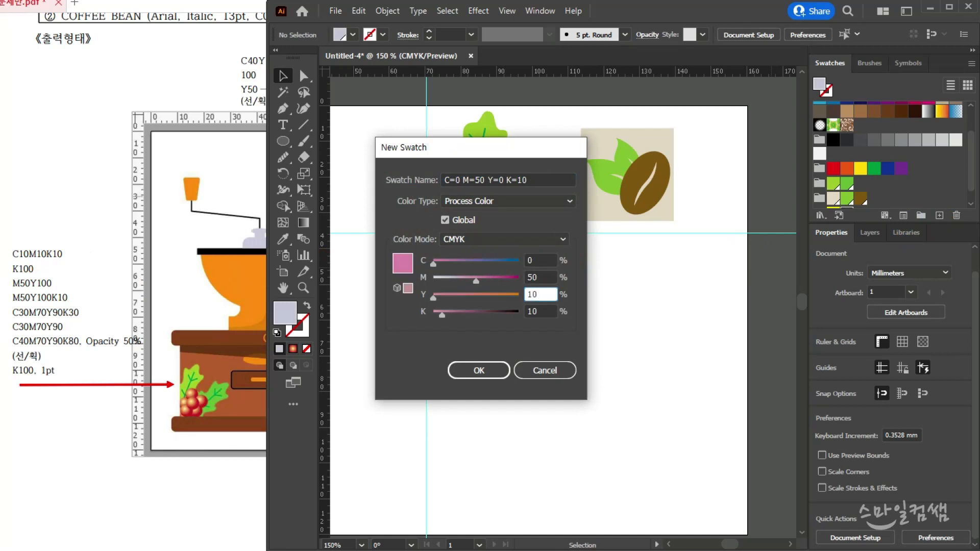
{"action": "type", "text": "0"}
{"action": "key", "text": "Tab"}
{"action": "key", "text": "Return"}
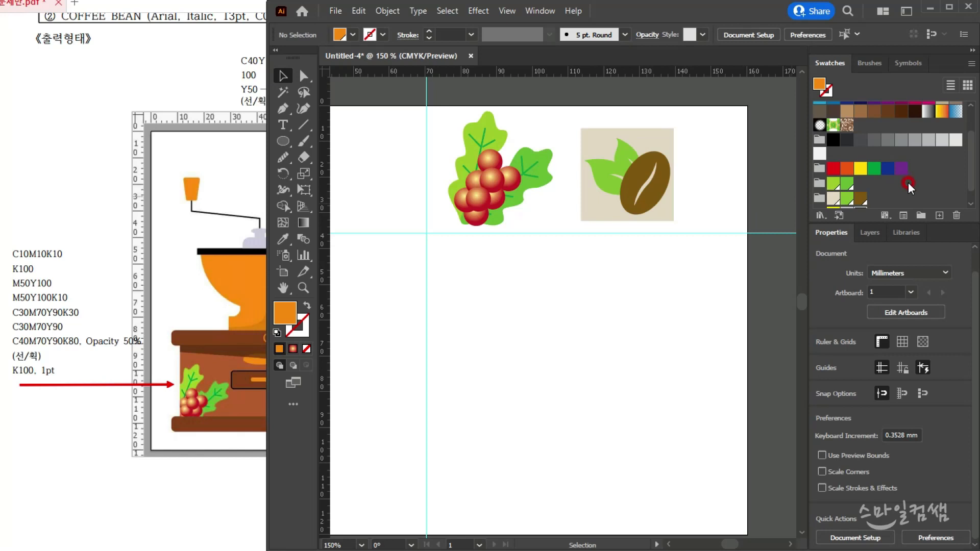
- Add a global process swatch of C=0 M=50 Y=100 K=10 to the grinder's color group
{"action": "left_click", "coordinate": [939, 215]}
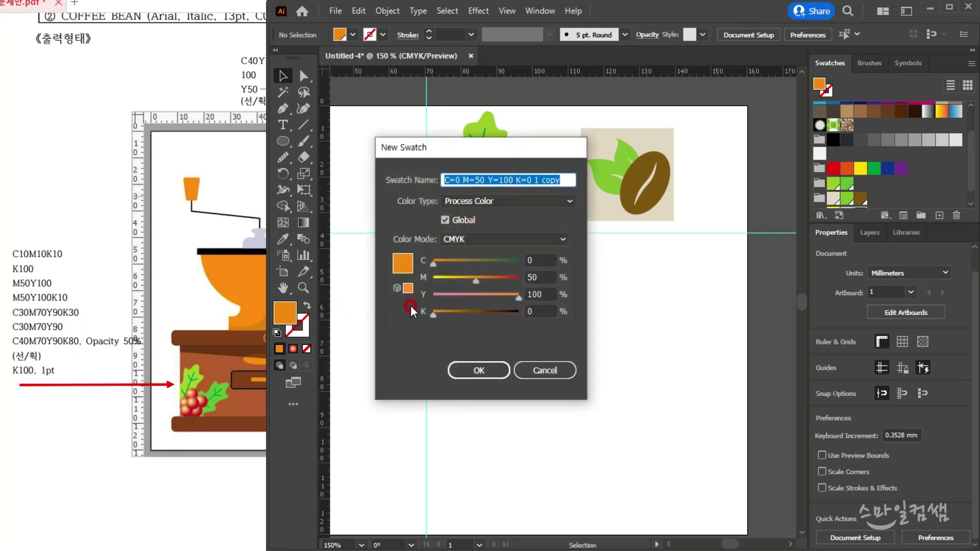
{"action": "left_click", "coordinate": [540, 310]}
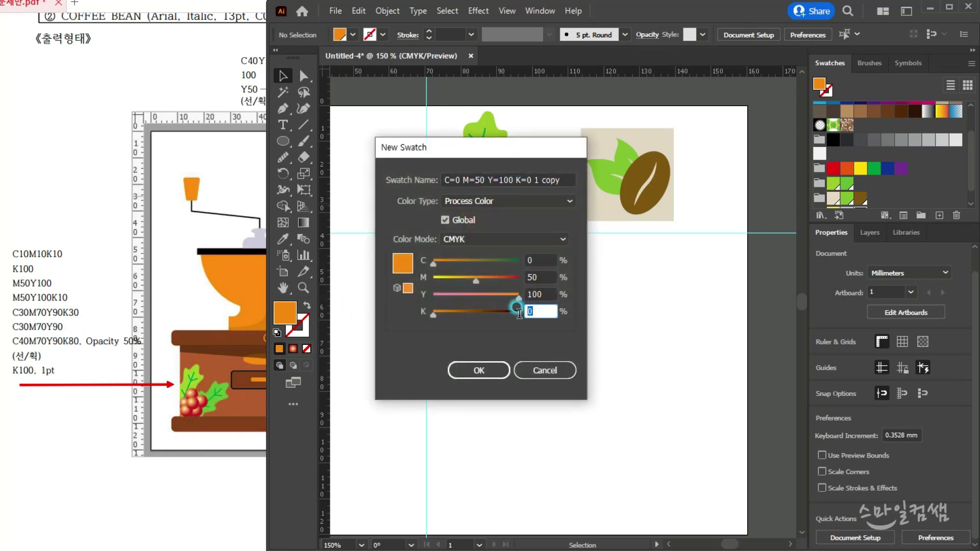
{"action": "type", "text": "10"}
{"action": "key", "text": "Return"}
{"action": "scroll", "coordinate": [860, 201], "scroll_direction": "down", "scroll_amount": 1}
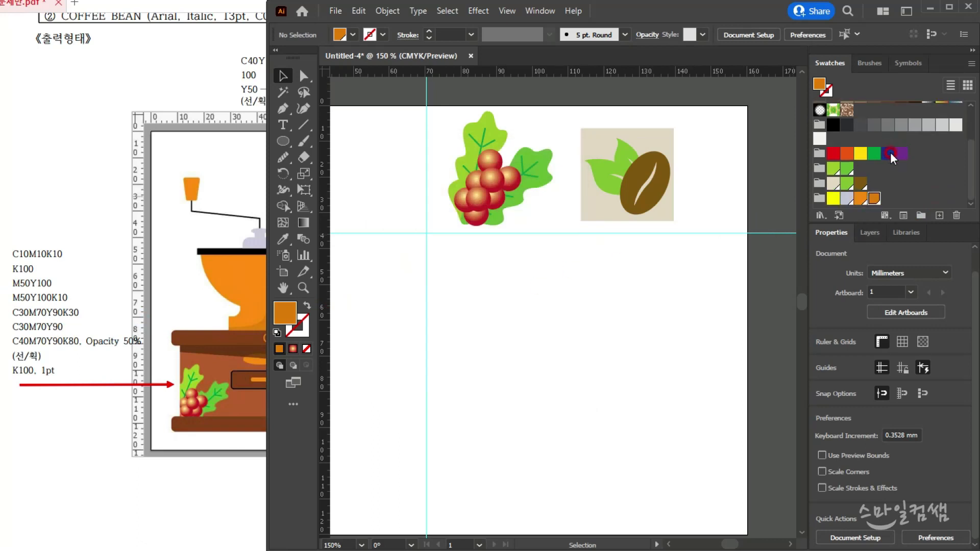
- Add a global process swatch of C=30 M=70 Y=90 K=30 to the grinder's color group
{"action": "left_click", "coordinate": [939, 215]}
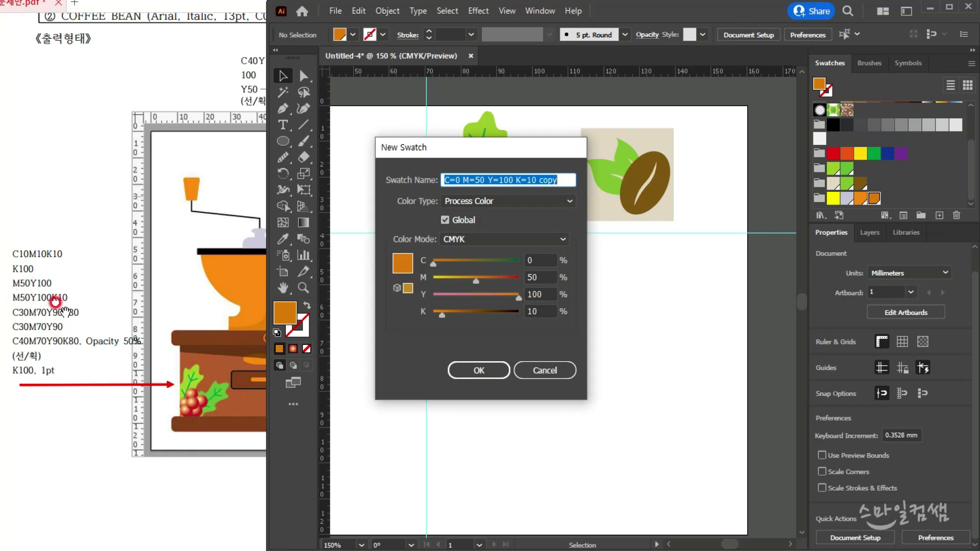
{"action": "left_click", "coordinate": [533, 260]}
{"action": "type", "text": "30"}
{"action": "key", "text": "Tab"}
{"action": "type", "text": "70"}
{"action": "key", "text": "Tab"}
{"action": "type", "text": "90"}
{"action": "key", "text": "Tab"}
{"action": "type", "text": "30"}
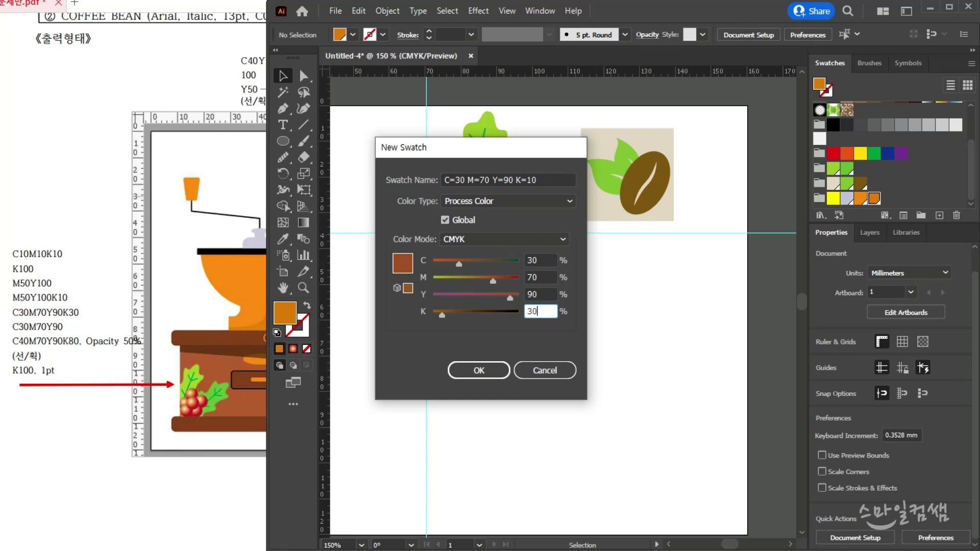
{"action": "key", "text": "Return"}
- Add a global process swatch of C=30 M=70 Y=90 K=0 to the grinder's color group
{"action": "left_click", "coordinate": [939, 216]}
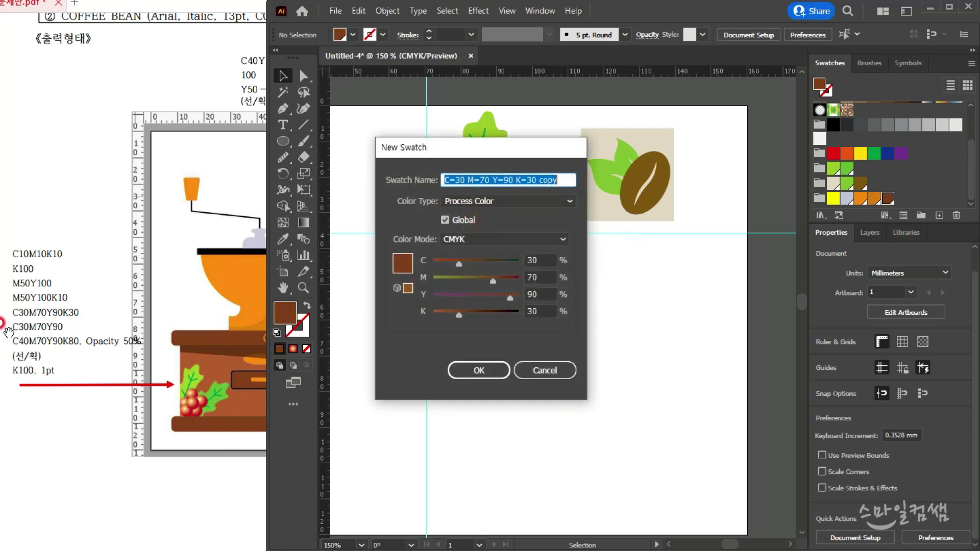
{"action": "left_click", "coordinate": [537, 308]}
{"action": "type", "text": "0"}
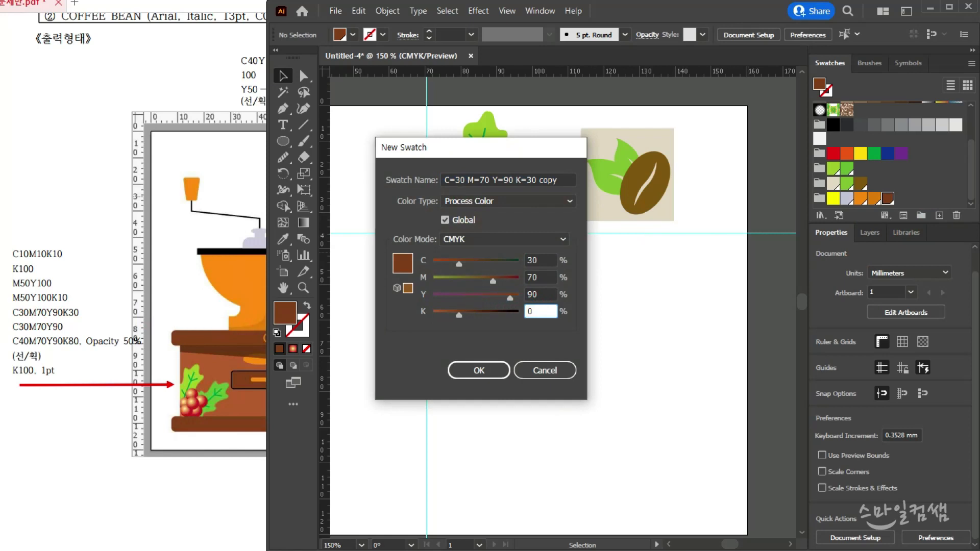
{"action": "key", "text": "Return"}
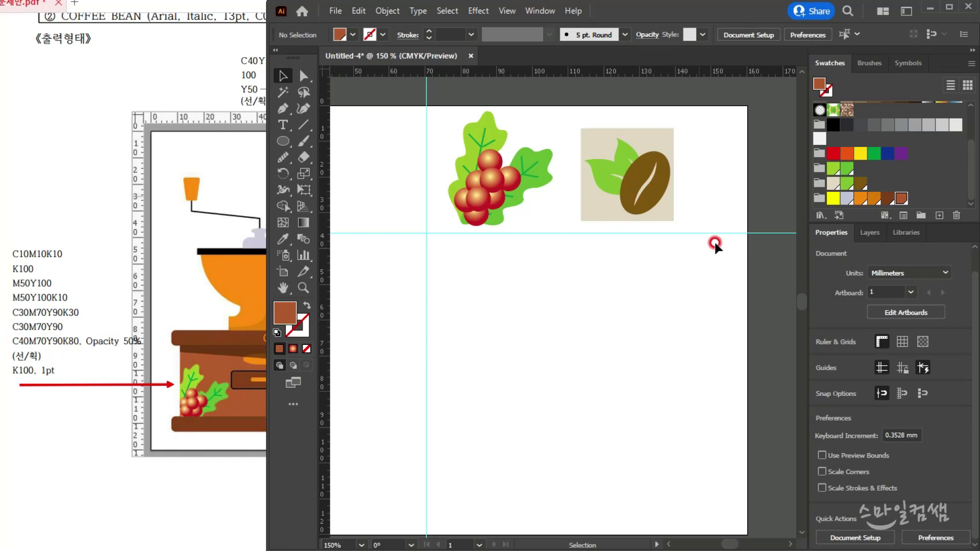
- Add a global process swatch of C=40 M=70 Y=90 K=80 to the grinder's color group
{"action": "left_click", "coordinate": [939, 215]}
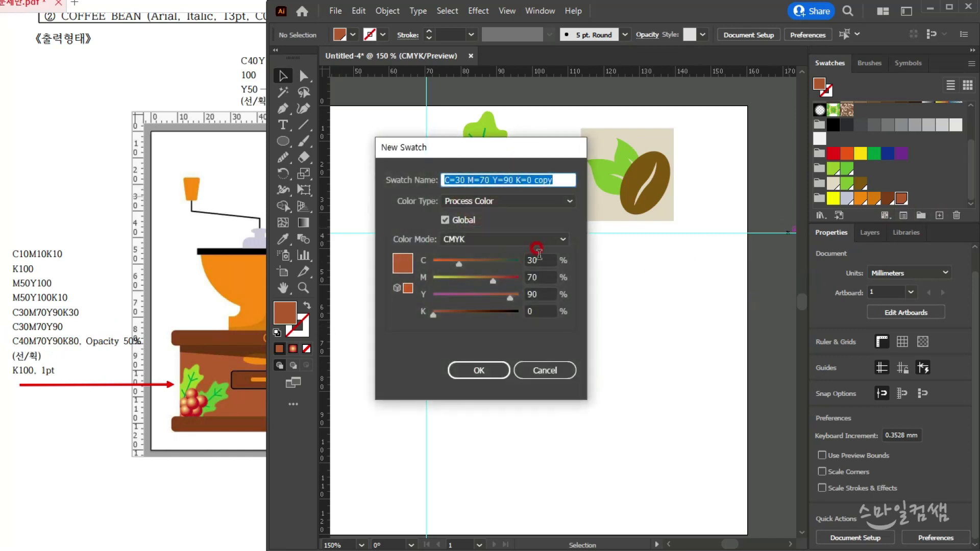
{"action": "left_click", "coordinate": [537, 258]}
{"action": "type", "text": "40"}
{"action": "key", "text": "Tab"}
{"action": "type", "text": "70"}
{"action": "key", "text": "Tab"}
{"action": "type", "text": "90"}
{"action": "key", "text": "Tab"}
{"action": "type", "text": "80"}
{"action": "key", "text": "Return"}
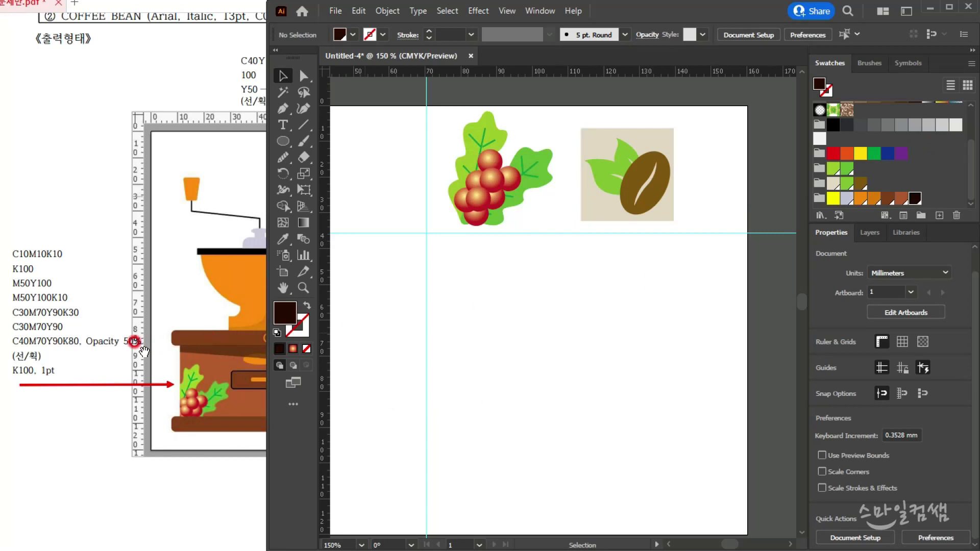
- Compare the grinder's position in the reference sheet with the artboard and unlock the guides
{"action": "left_click", "coordinate": [234, 363]}
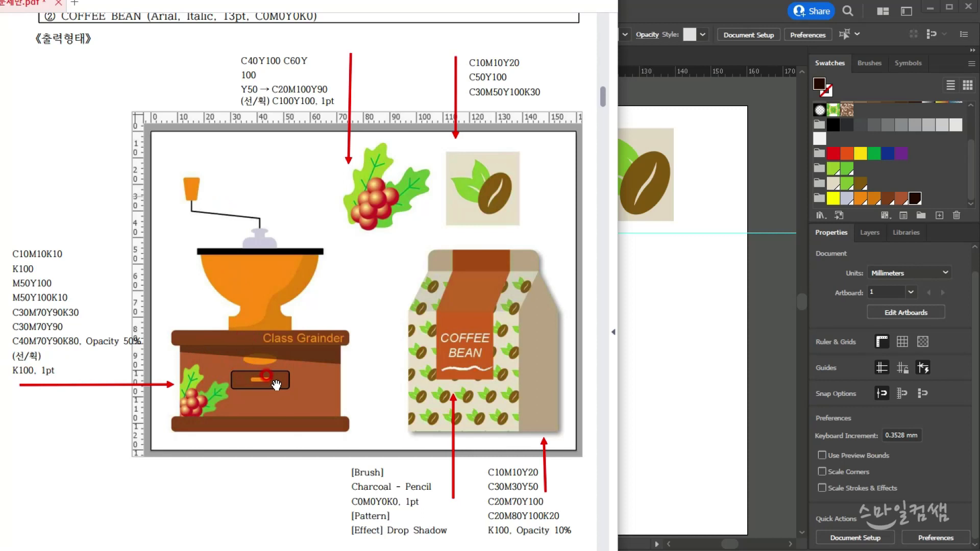
{"action": "left_click", "coordinate": [762, 72]}
{"action": "left_click", "coordinate": [284, 77]}
{"action": "left_click_drag", "start_coordinate": [434, 395], "coordinate": [632, 350]}
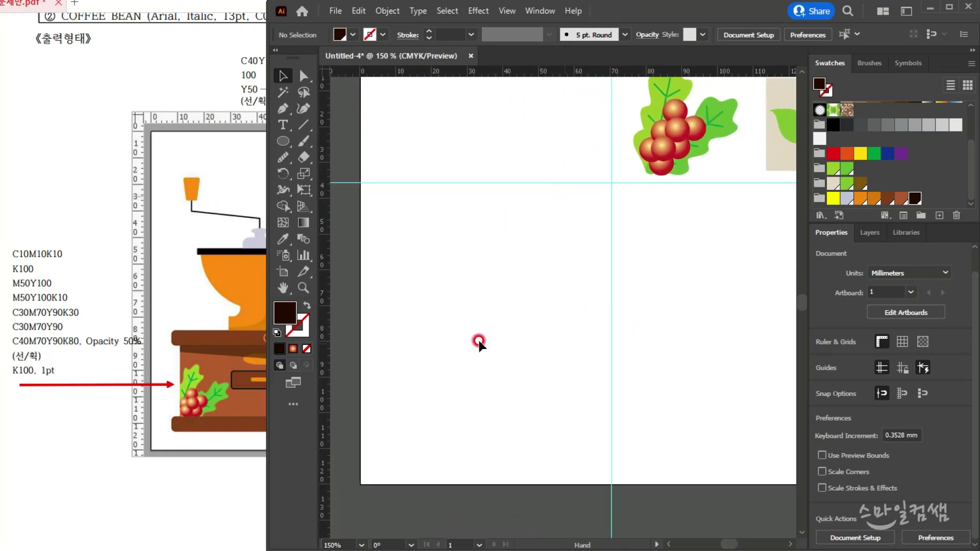
{"action": "left_click", "coordinate": [119, 245]}
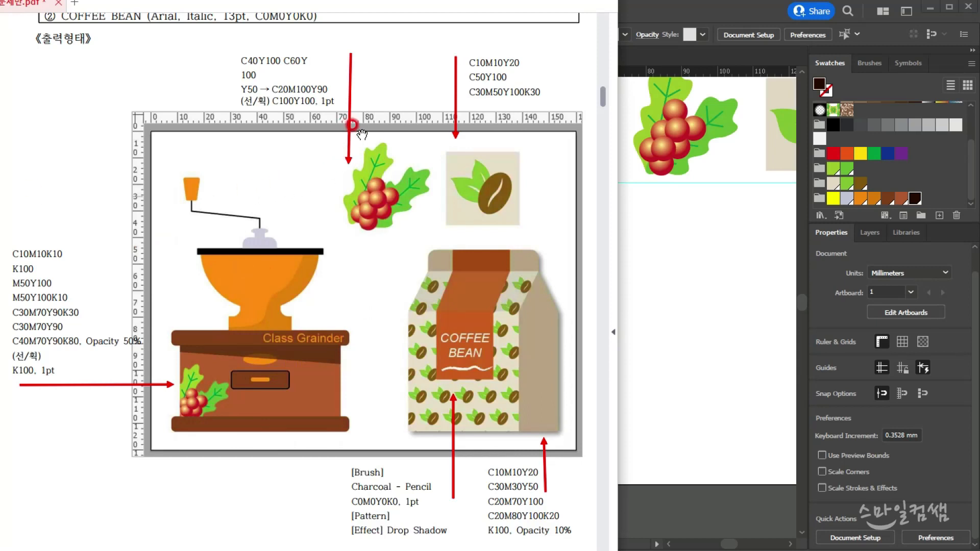
{"action": "left_click", "coordinate": [679, 249]}
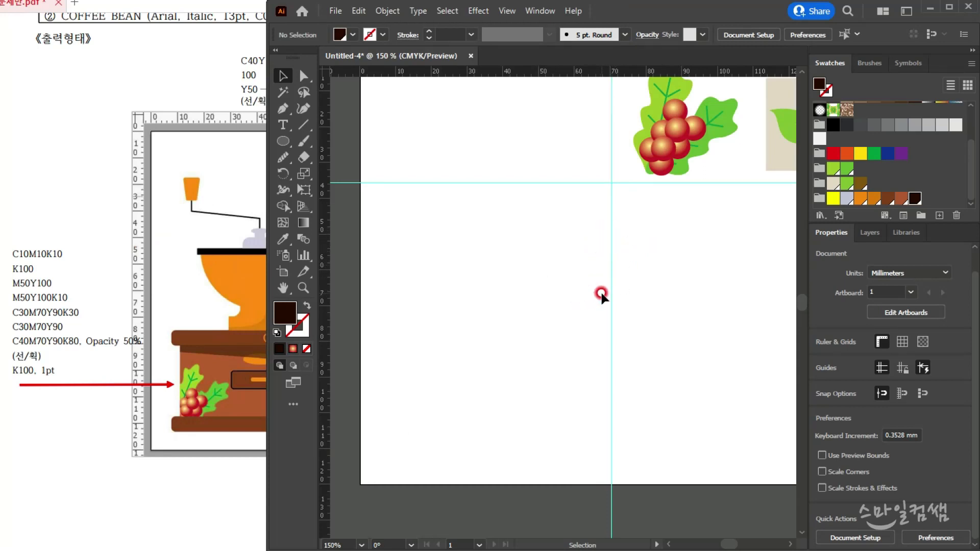
{"action": "left_click", "coordinate": [507, 15]}
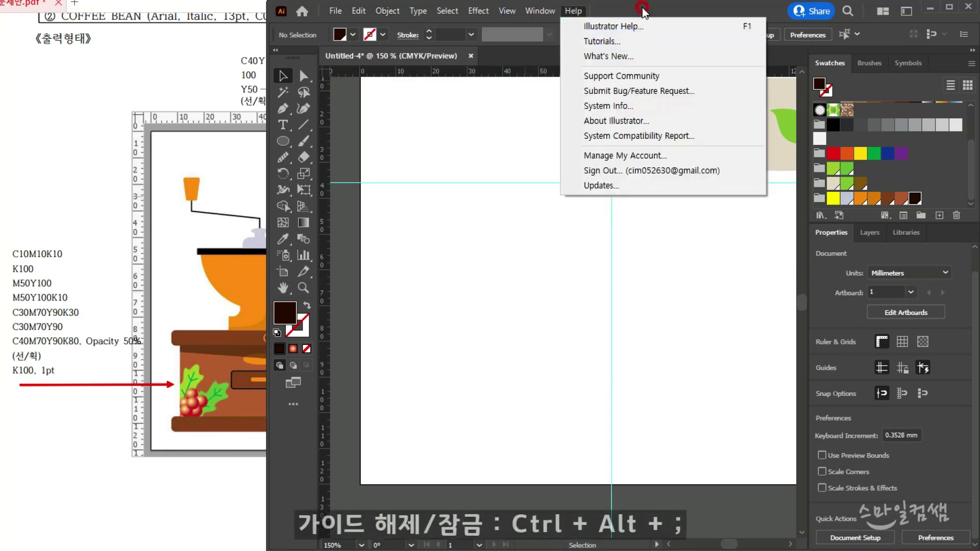
{"action": "left_click", "coordinate": [565, 267]}
{"action": "right_click", "coordinate": [562, 272]}
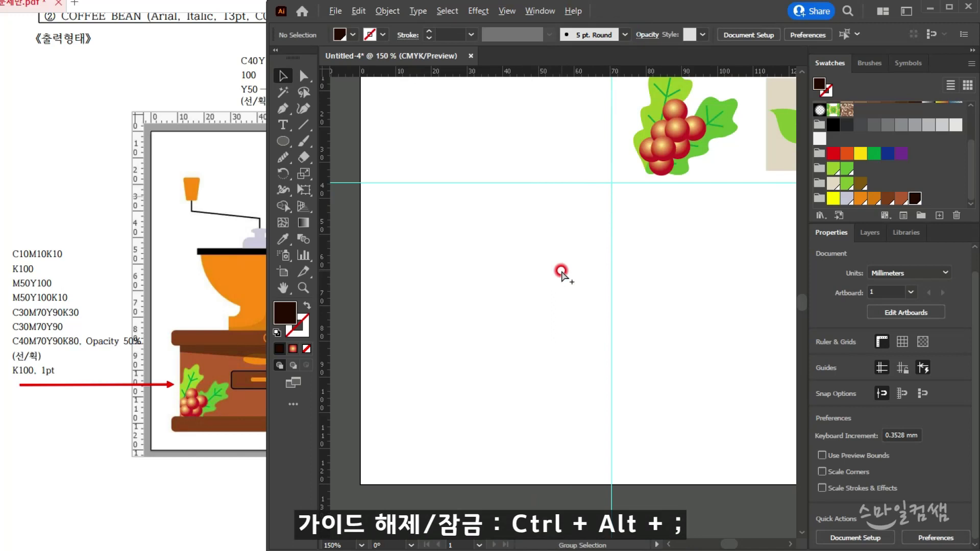
- Move the vertical guide to the 80 mm mark, checking the grinder's extent in the reference sheet
{"action": "left_click_drag", "start_coordinate": [610, 271], "coordinate": [585, 277]}
{"action": "left_click", "coordinate": [207, 216]}
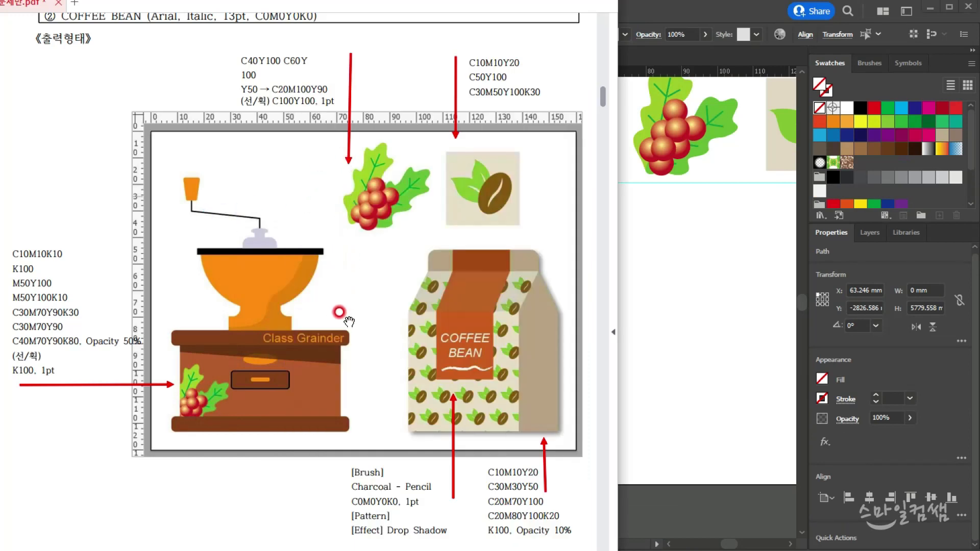
{"action": "left_click", "coordinate": [654, 211]}
{"action": "left_click_drag", "start_coordinate": [583, 232], "coordinate": [644, 250]}
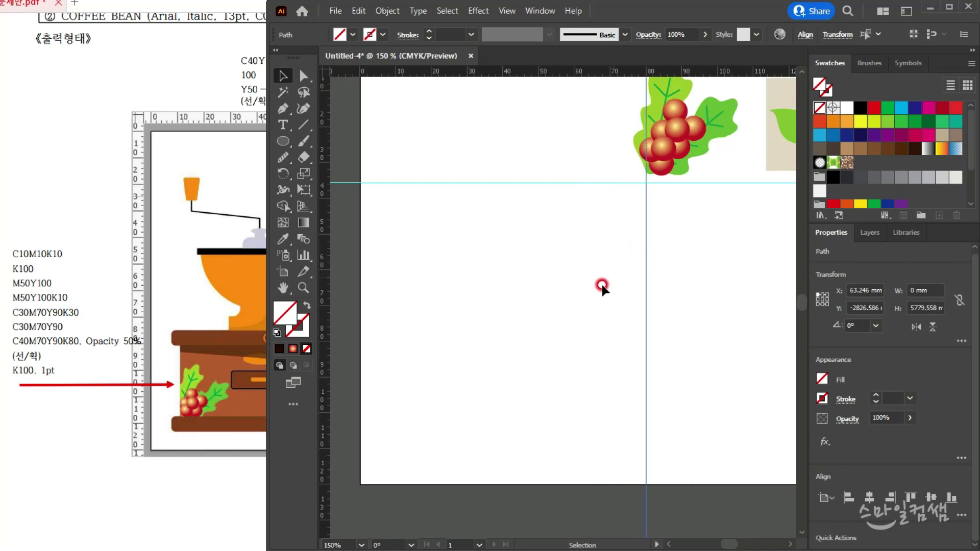
- Delete the horizontal guide below the berry branch
{"action": "left_click", "coordinate": [424, 153]}
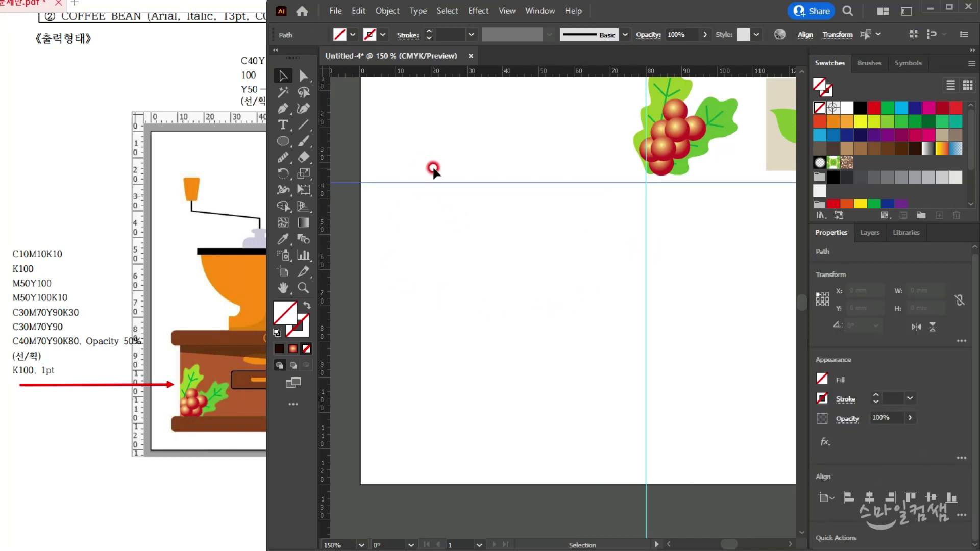
{"action": "left_click_drag", "start_coordinate": [432, 166], "coordinate": [434, 188]}
{"action": "key", "text": "Delete"}
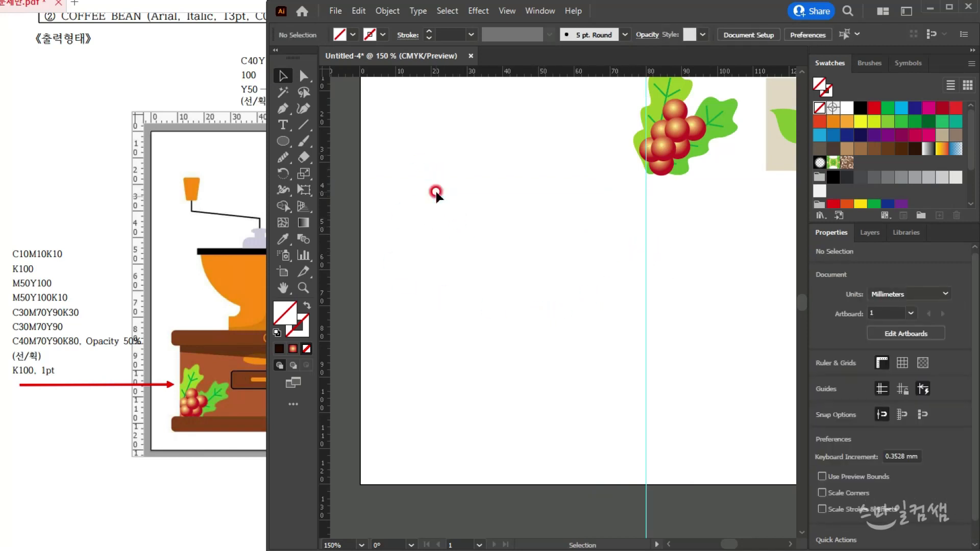
- Draw a rectangle about 60 × 30 mm for the grinder's box and fill it with the C=30 M=70 Y=90 K=0 swatch
{"action": "scroll", "coordinate": [493, 274], "scroll_direction": "up", "scroll_amount": 1}
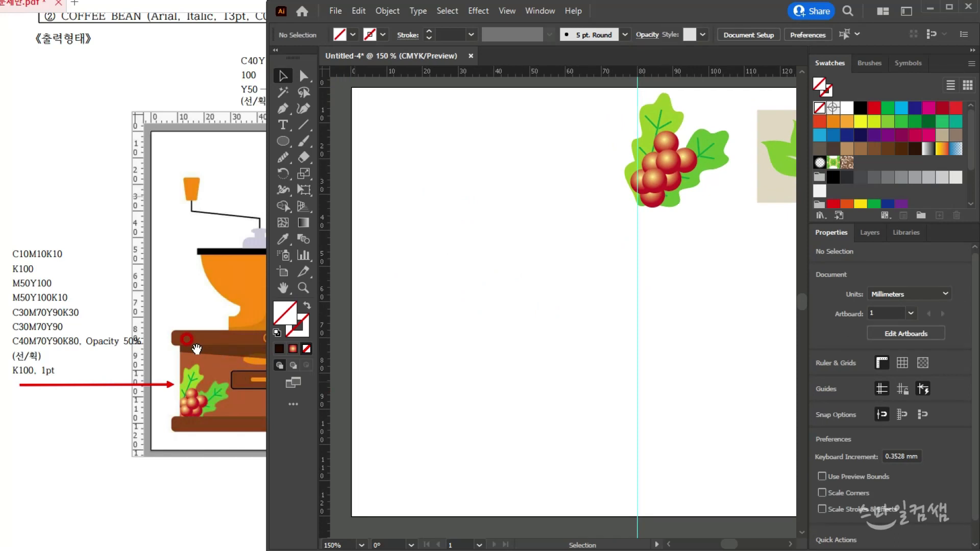
{"action": "left_click", "coordinate": [187, 339]}
{"action": "left_click_drag", "start_coordinate": [213, 338], "coordinate": [314, 356]}
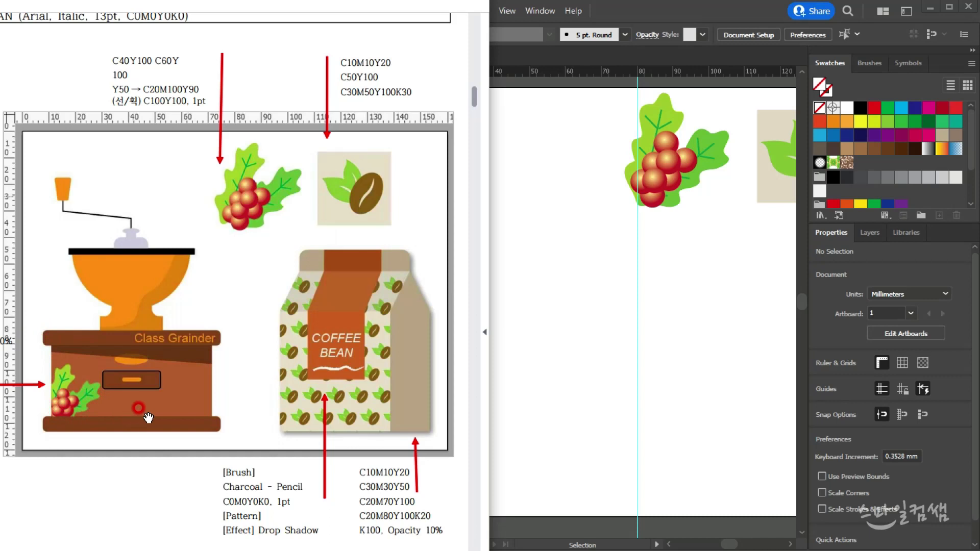
{"action": "left_click", "coordinate": [568, 315]}
{"action": "left_click_drag", "start_coordinate": [289, 140], "coordinate": [332, 141]}
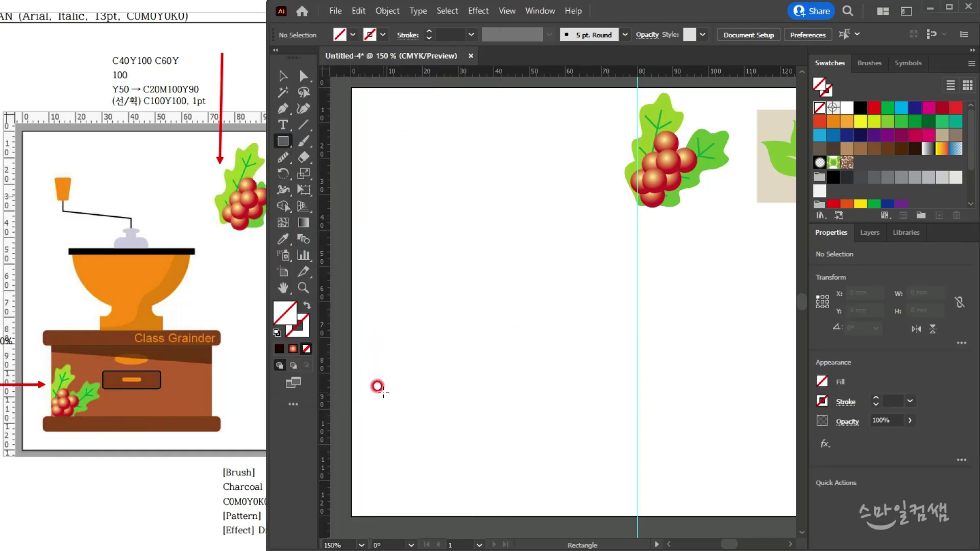
{"action": "left_click_drag", "start_coordinate": [380, 371], "coordinate": [595, 476]}
{"action": "scroll", "coordinate": [890, 168], "scroll_direction": "down", "scroll_amount": 3}
{"action": "left_click", "coordinate": [883, 214]}
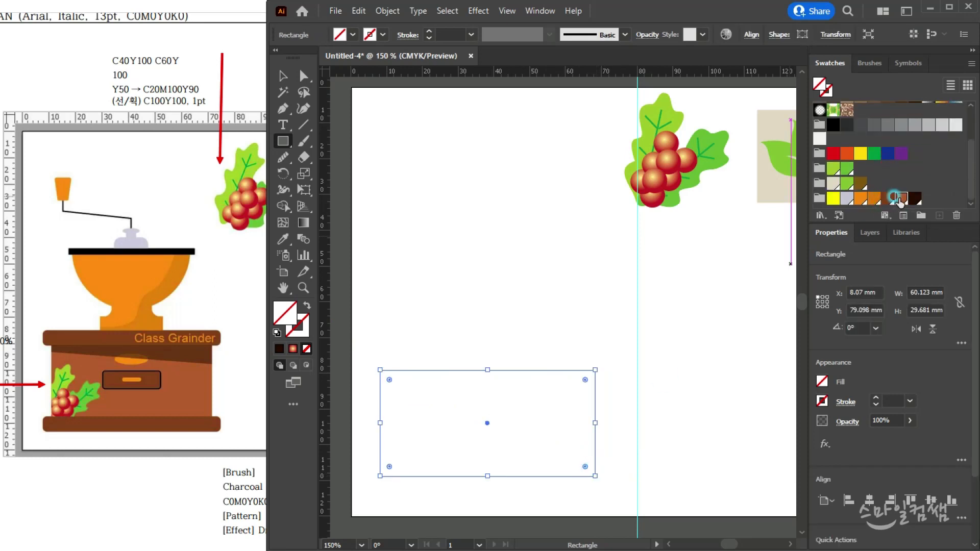
{"action": "left_click", "coordinate": [900, 199]}
- Shift the brown box rectangle slightly right and narrow it evenly from both sides to about 57.5 mm wide
{"action": "left_click", "coordinate": [288, 82]}
{"action": "left_click_drag", "start_coordinate": [538, 459], "coordinate": [545, 422]}
{"action": "left_click_drag", "start_coordinate": [498, 368], "coordinate": [494, 268]}
{"action": "left_click", "coordinate": [407, 283]}
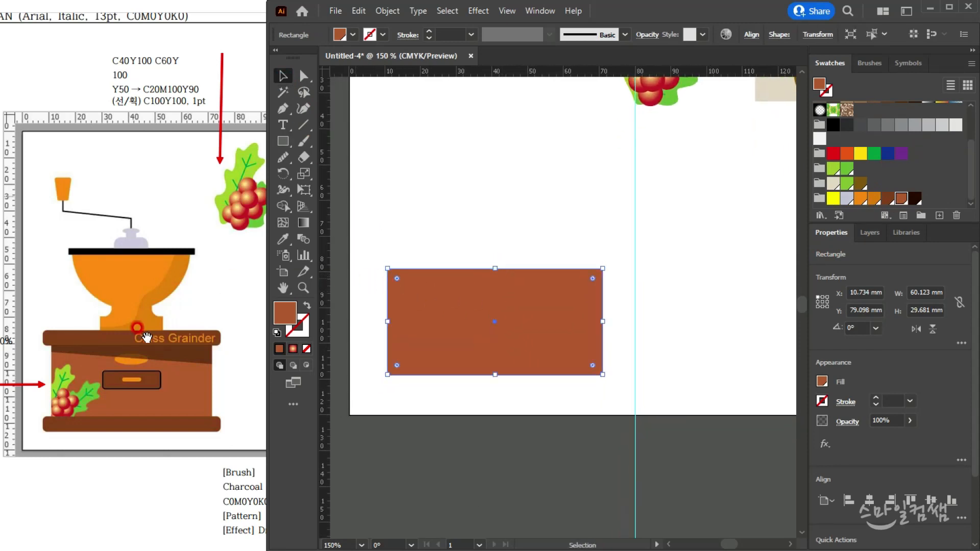
{"action": "left_click", "coordinate": [432, 317]}
{"action": "left_click_drag", "start_coordinate": [602, 324], "coordinate": [598, 321]}
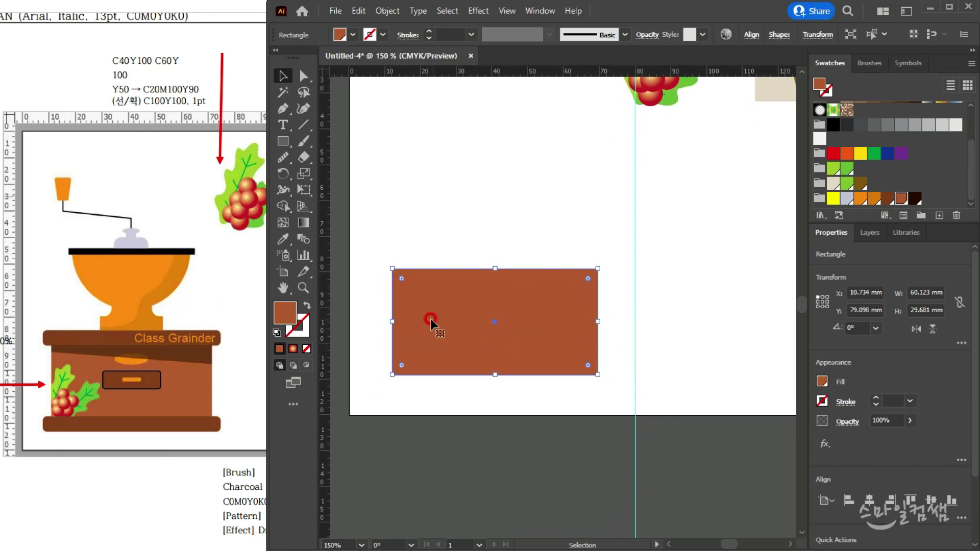
- Draw a line about 72 mm wide sloping down to the right across the box's upper part, with a 2 pt black stroke
{"action": "left_click", "coordinate": [303, 124]}
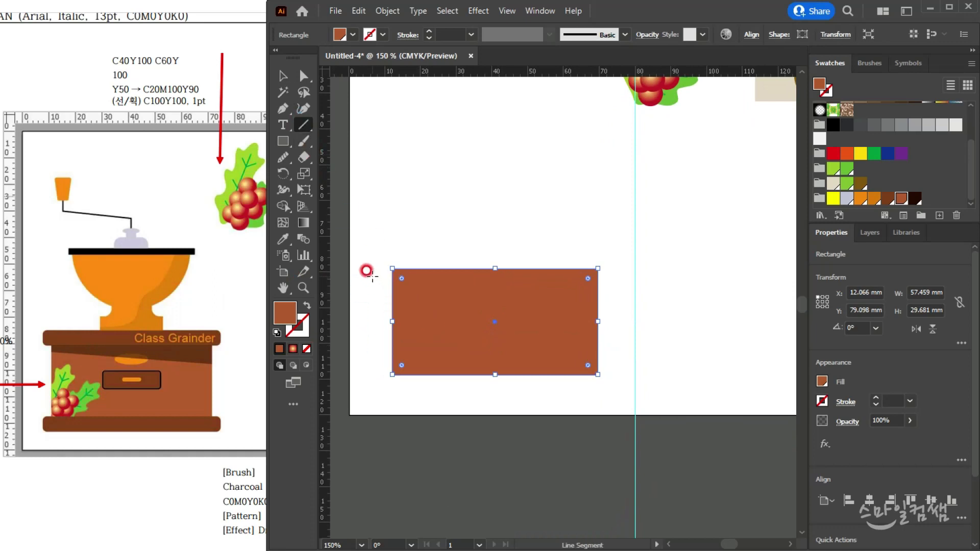
{"action": "left_click_drag", "start_coordinate": [365, 278], "coordinate": [623, 303]}
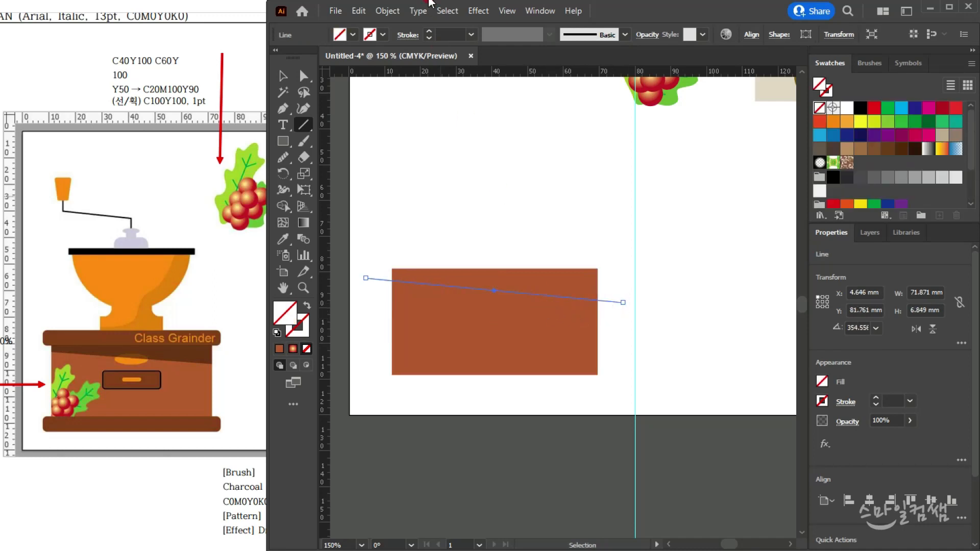
{"action": "left_click", "coordinate": [430, 31]}
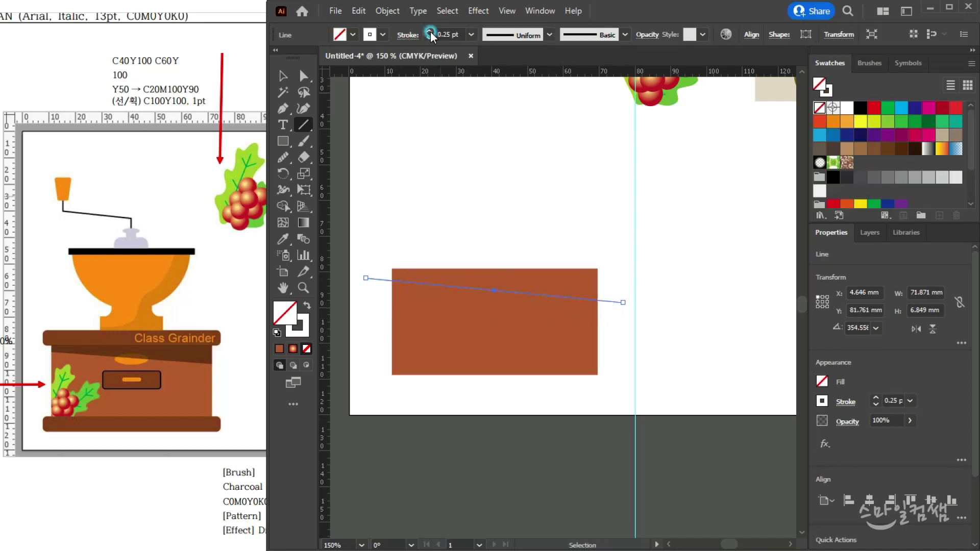
{"action": "left_click", "coordinate": [384, 35]}
{"action": "left_click", "coordinate": [272, 57]}
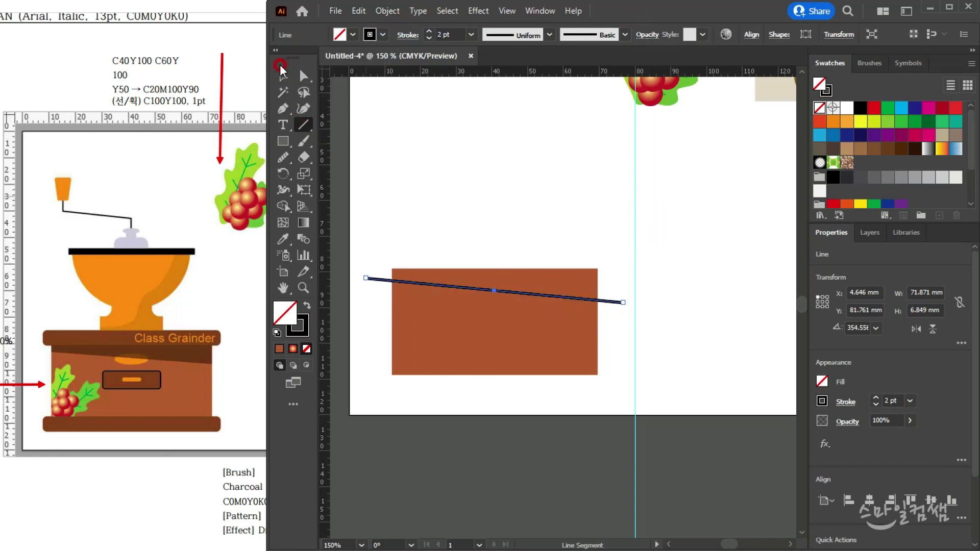
{"action": "left_click", "coordinate": [282, 77]}
{"action": "left_click", "coordinate": [387, 229]}
{"action": "left_click_drag", "start_coordinate": [423, 250], "coordinate": [516, 359]}
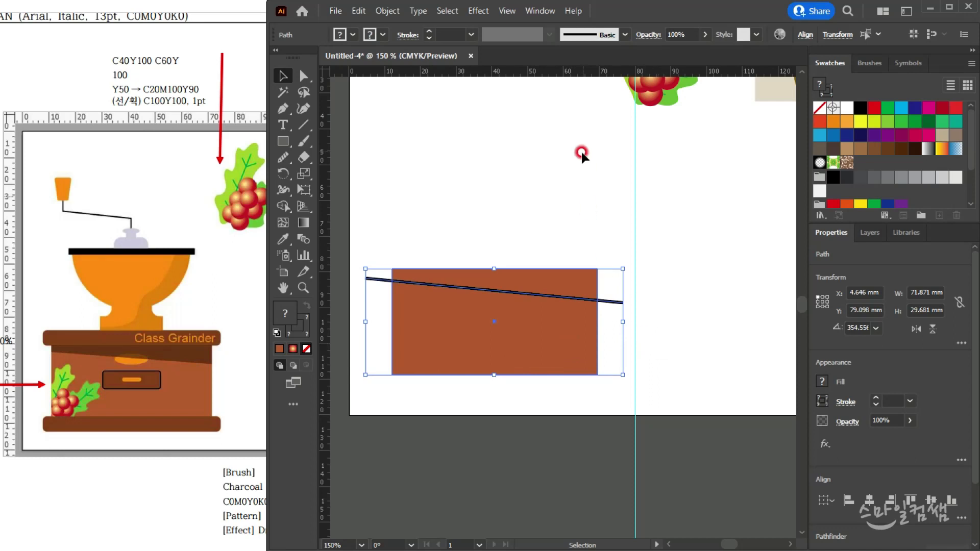
{"action": "left_click", "coordinate": [553, 187]}
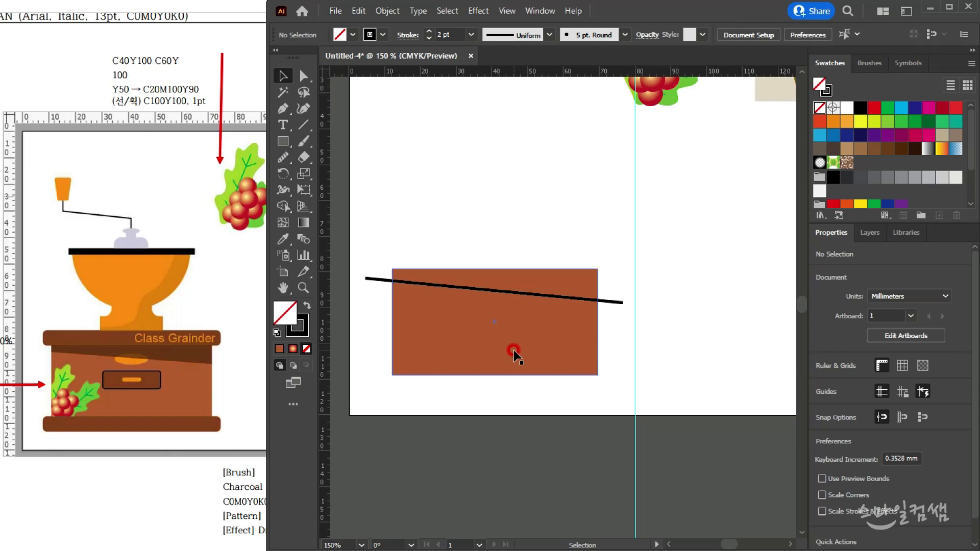
- Split the brown box along the slanted line with Pathfinder Divide
{"action": "left_click_drag", "start_coordinate": [520, 333], "coordinate": [547, 383]}
{"action": "key", "text": "ctrl+z"}
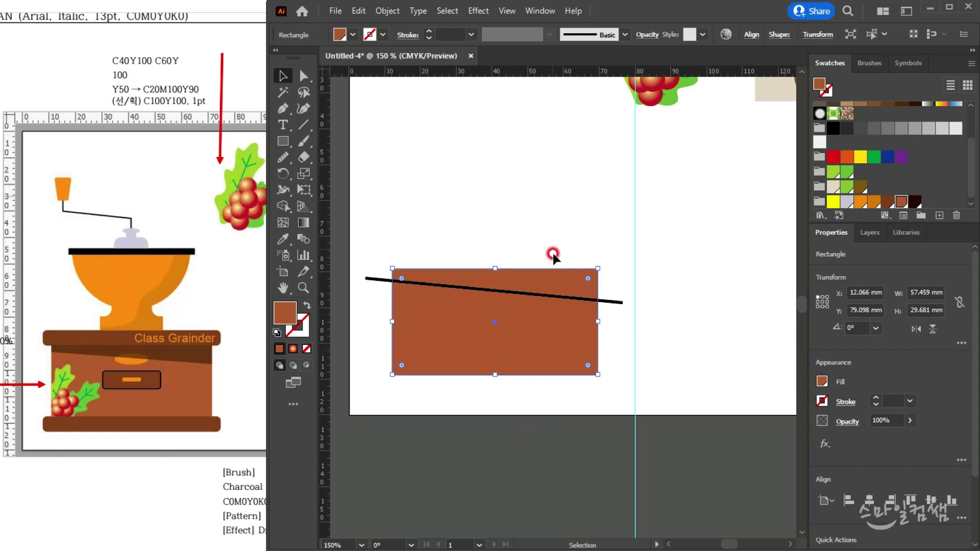
{"action": "left_click", "coordinate": [612, 300], "text": "shift"}
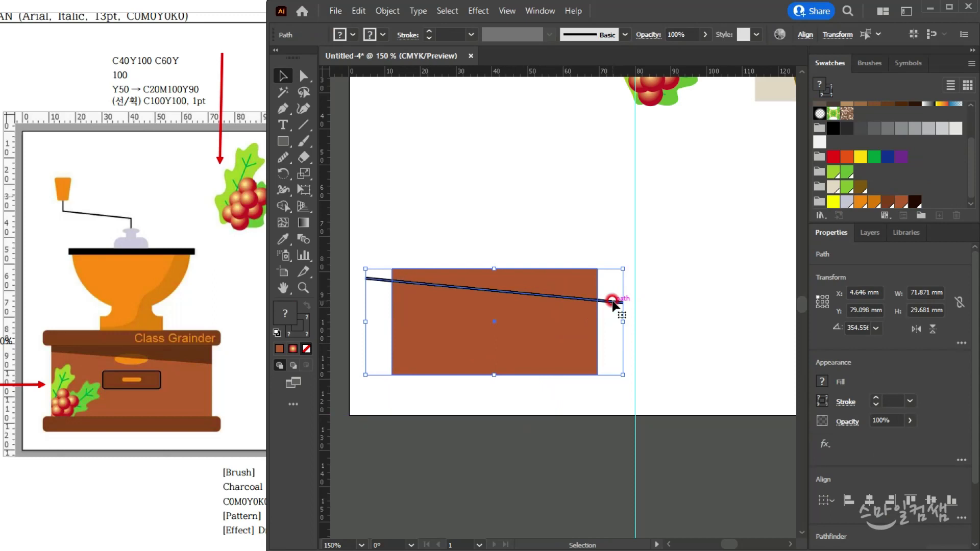
{"action": "left_click", "coordinate": [852, 379]}
{"action": "left_click", "coordinate": [876, 311]}
{"action": "left_click", "coordinate": [844, 297]}
{"action": "key", "text": "ctrl+shift+F9"}
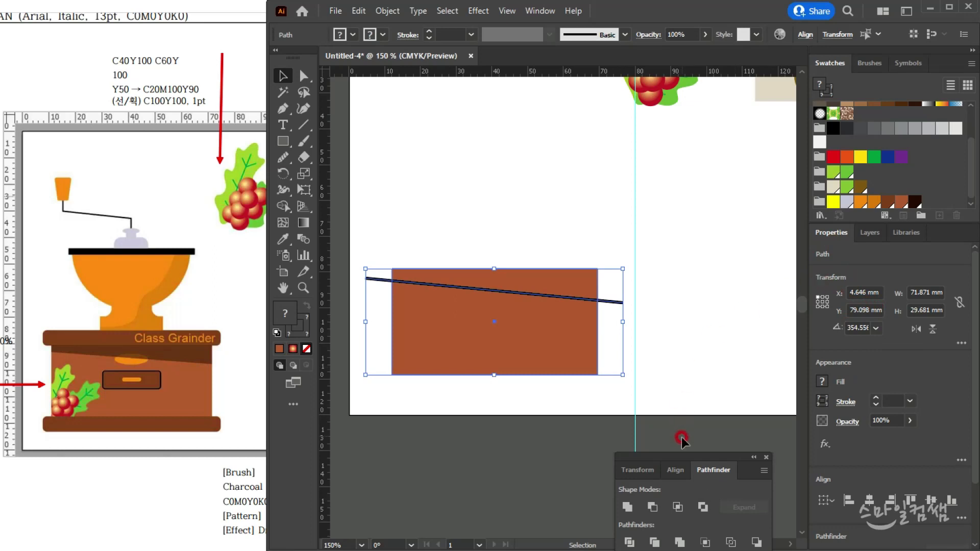
{"action": "left_click_drag", "start_coordinate": [684, 458], "coordinate": [708, 144]}
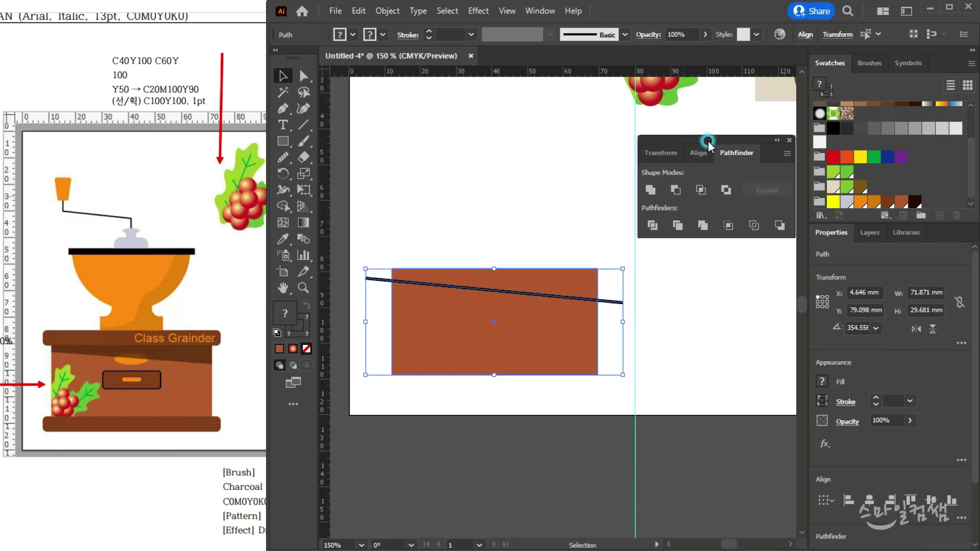
{"action": "left_click", "coordinate": [657, 225]}
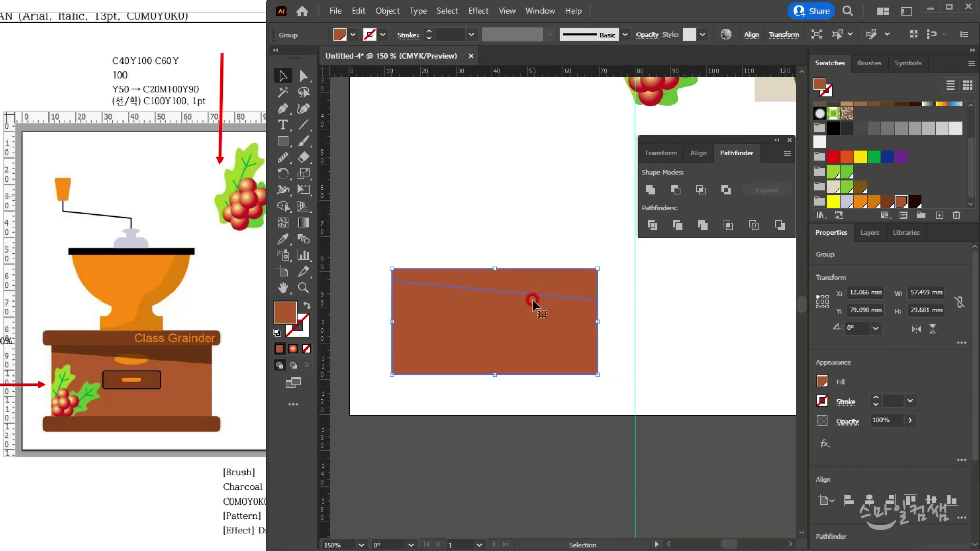
- Fill only the slanted upper piece of the divided box with the darkest brown swatch
{"action": "left_click", "coordinate": [304, 78]}
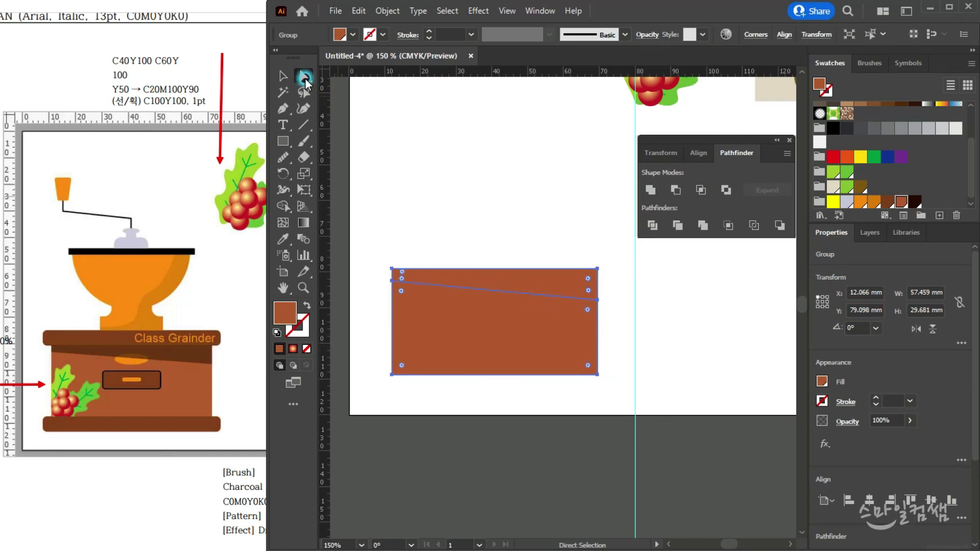
{"action": "left_click_drag", "start_coordinate": [444, 189], "coordinate": [521, 224]}
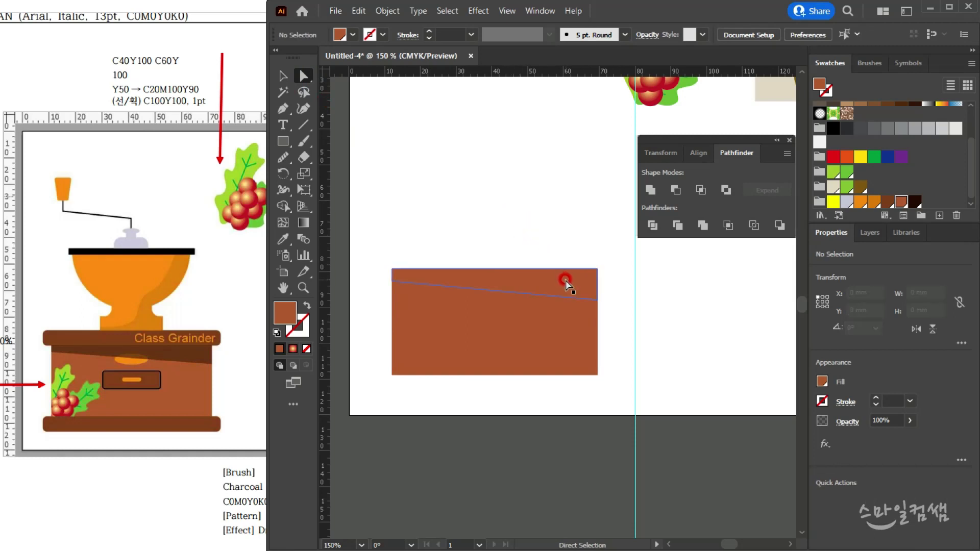
{"action": "left_click", "coordinate": [564, 281]}
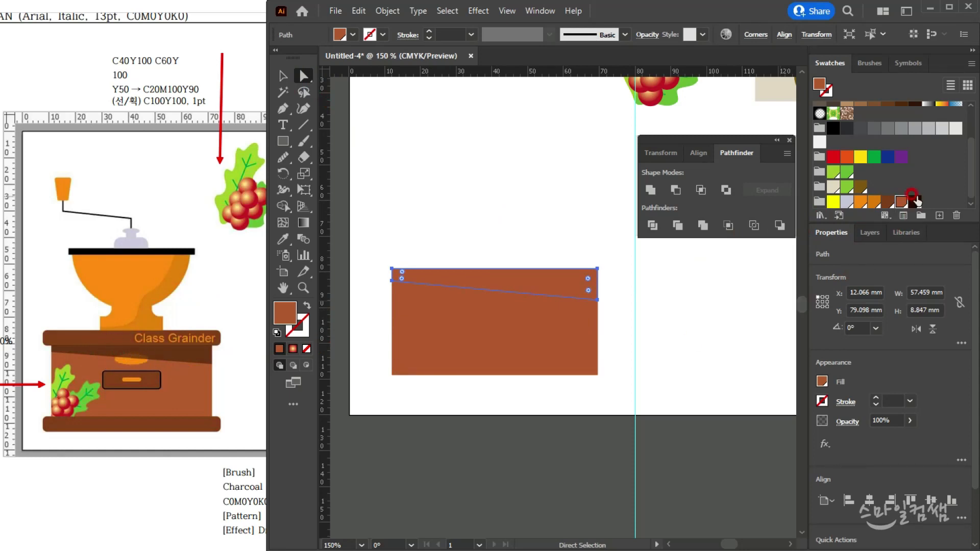
{"action": "left_click", "coordinate": [915, 202]}
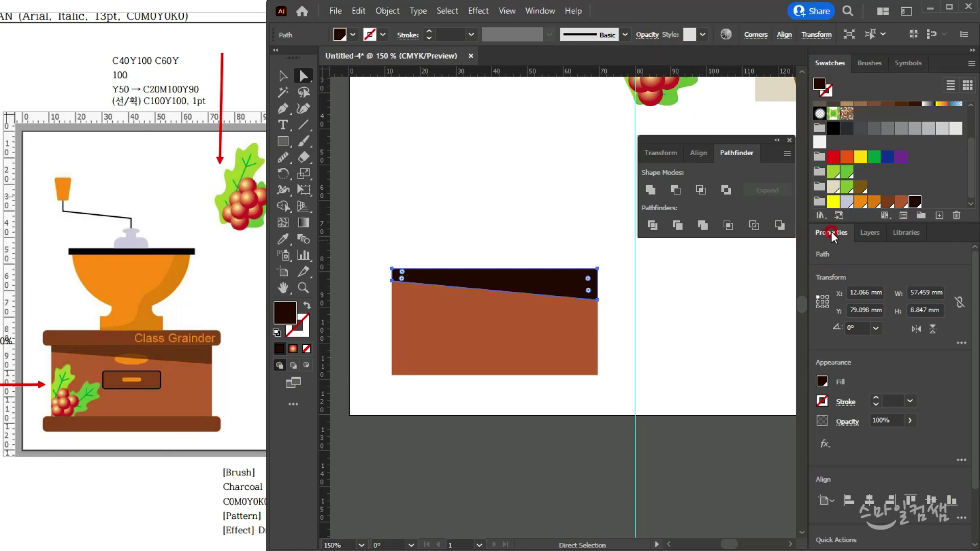
- Set the opacity of the dark slanted upper piece to 50%
{"action": "left_click", "coordinate": [539, 15]}
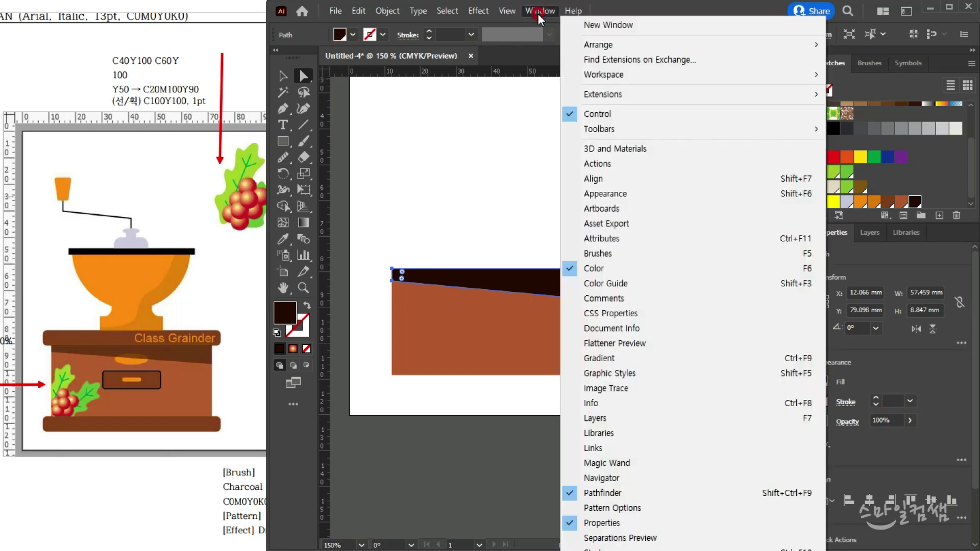
{"action": "left_click", "coordinate": [539, 15]}
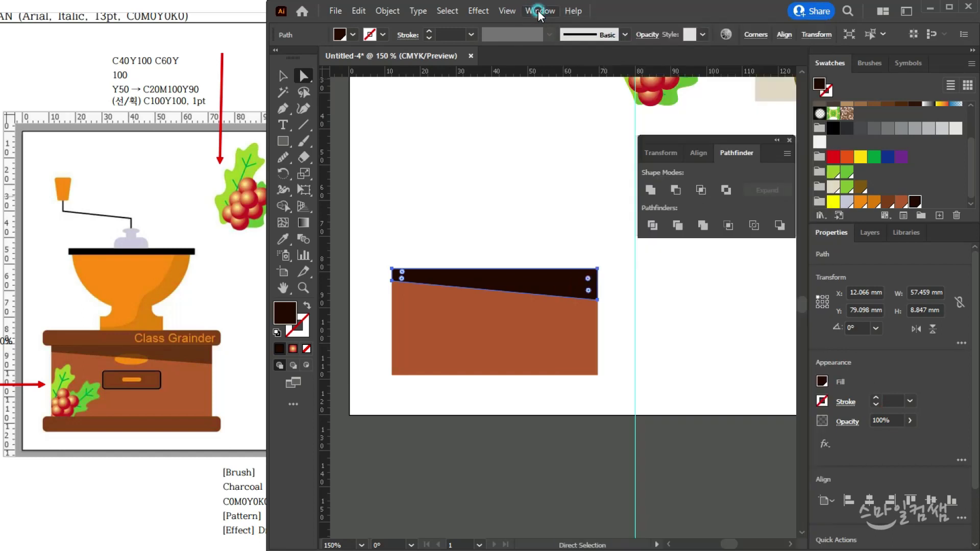
{"action": "left_click", "coordinate": [868, 419]}
{"action": "left_click", "coordinate": [541, 11]}
{"action": "left_click", "coordinate": [876, 418]}
{"action": "type", "text": "50"}
{"action": "key", "text": "Return"}
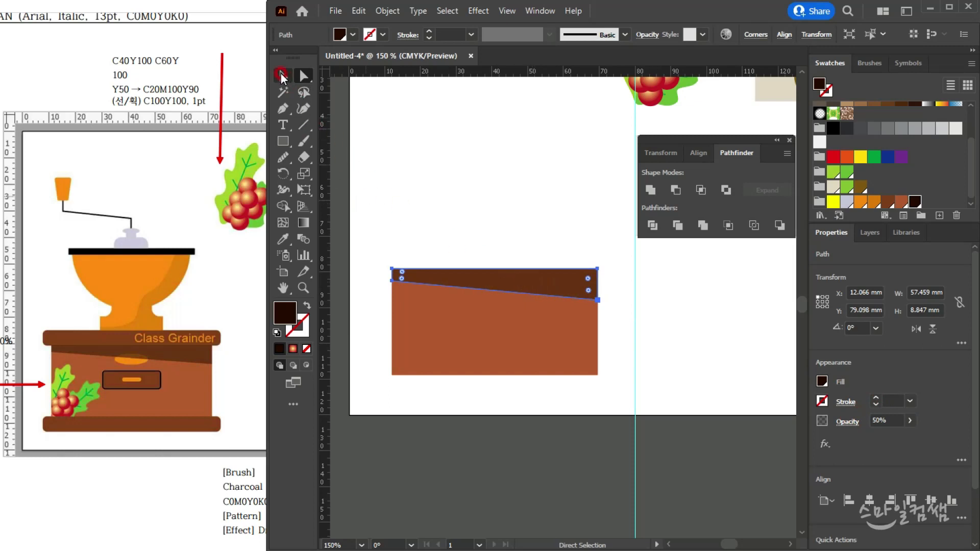
{"action": "left_click", "coordinate": [281, 77]}
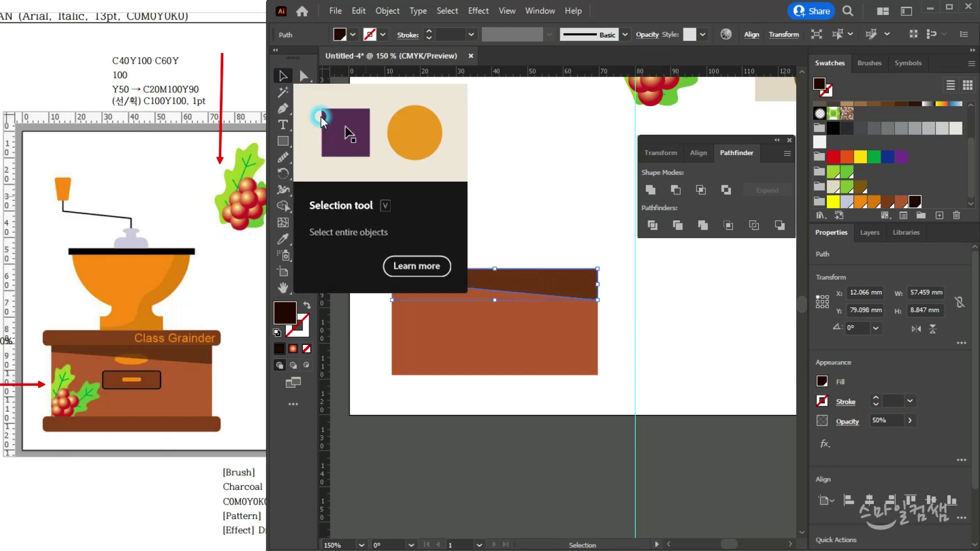
{"action": "left_click", "coordinate": [499, 221]}
- Draw an ellipse about 13.6 × 5.3 mm centred across the shadow's slanted edge and fill it with the lighter orange swatch
{"action": "left_click_drag", "start_coordinate": [285, 144], "coordinate": [337, 171]}
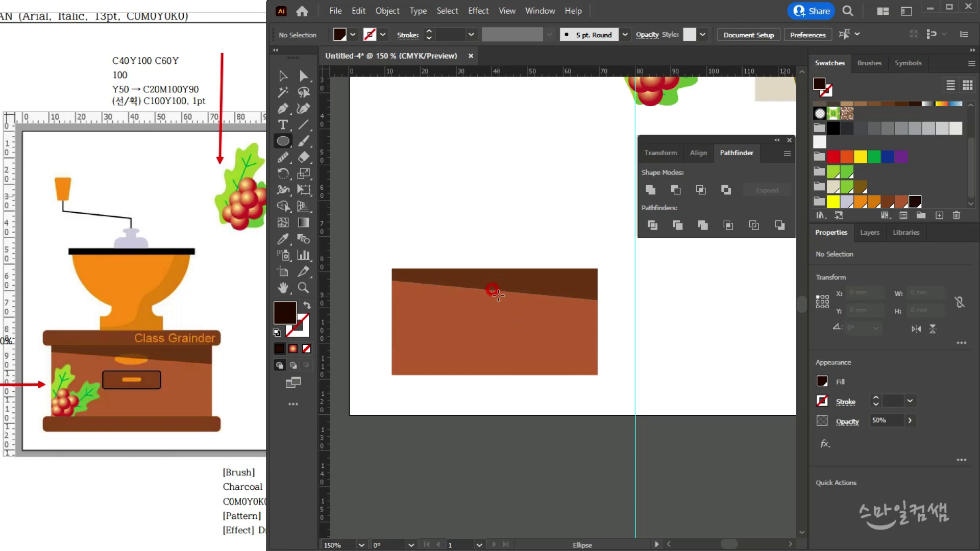
{"action": "left_click_drag", "start_coordinate": [498, 292], "coordinate": [522, 300]}
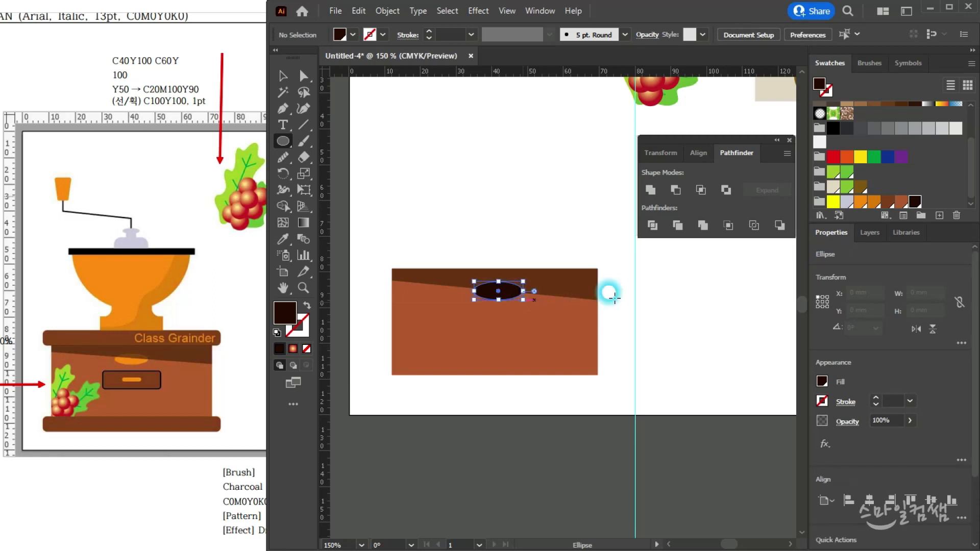
{"action": "left_click", "coordinate": [860, 201]}
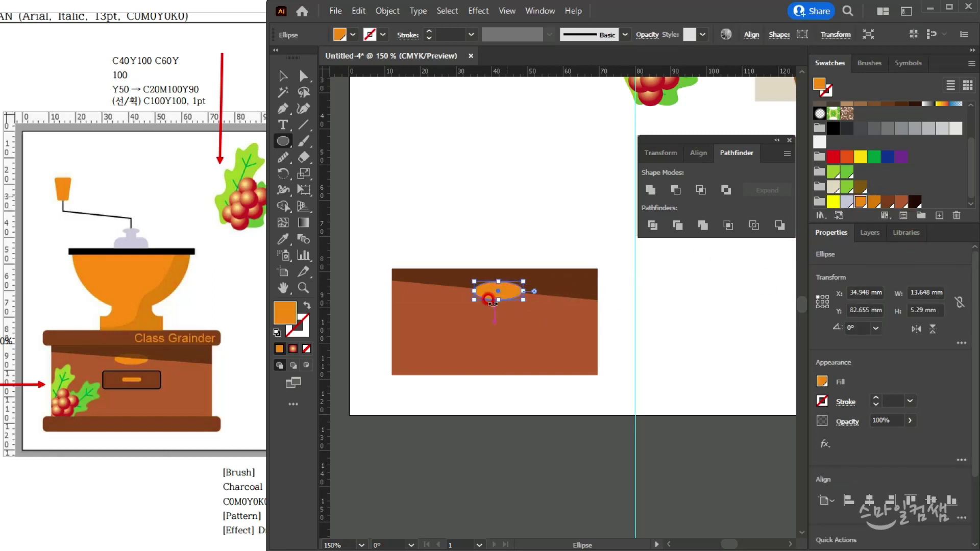
{"action": "left_click", "coordinate": [283, 75]}
{"action": "left_click", "coordinate": [601, 217]}
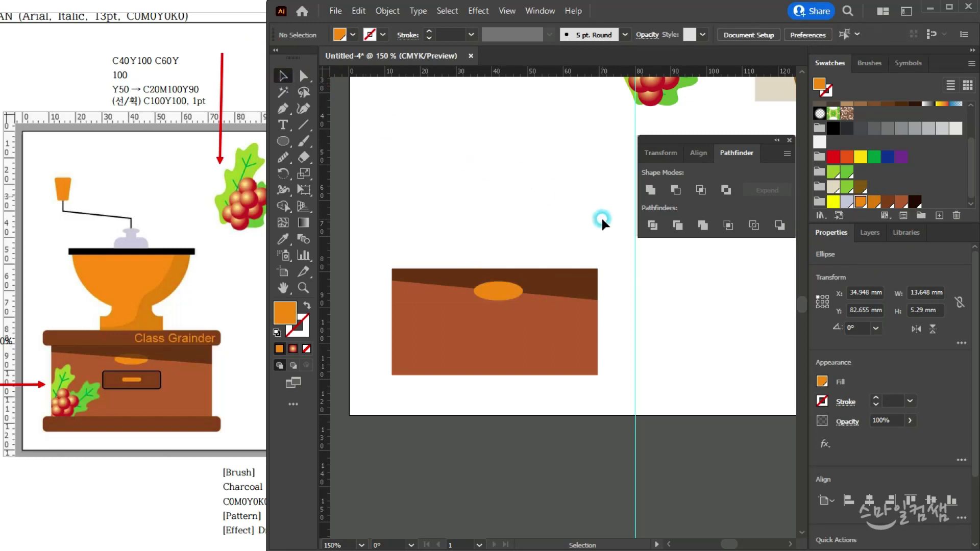
- Try to bring the grouped box pieces in front of the orange ellipse
{"action": "left_click", "coordinate": [570, 278]}
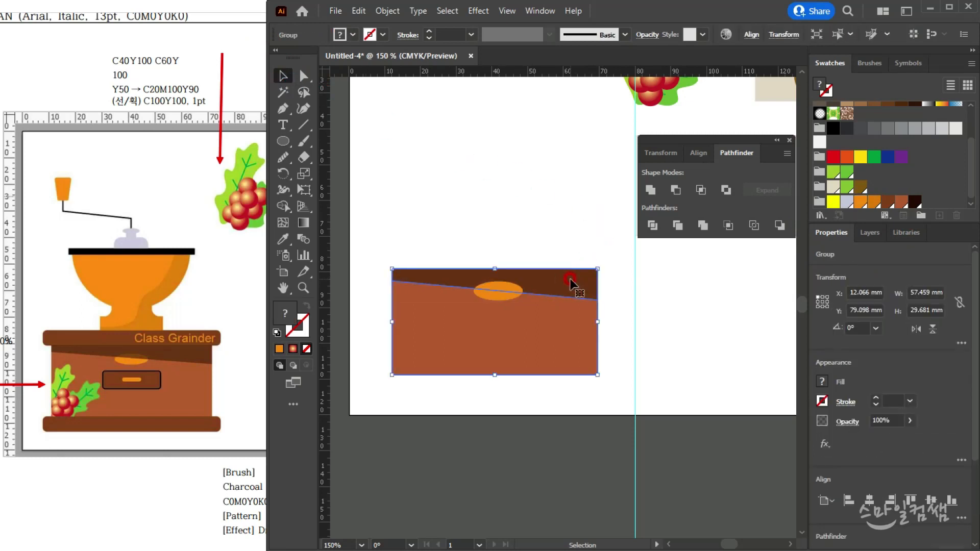
{"action": "key", "text": "ctrl+bracketleft"}
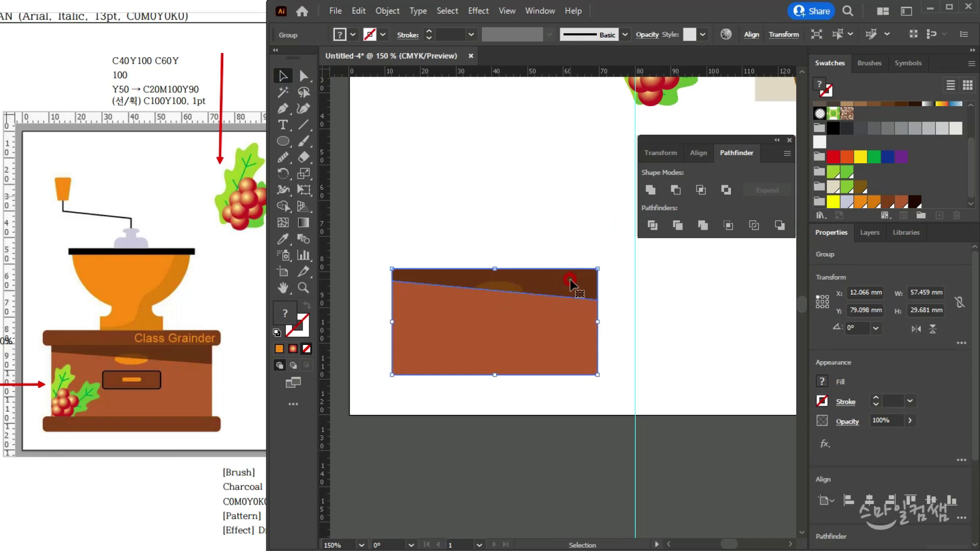
{"action": "key", "text": "ctrl+z"}
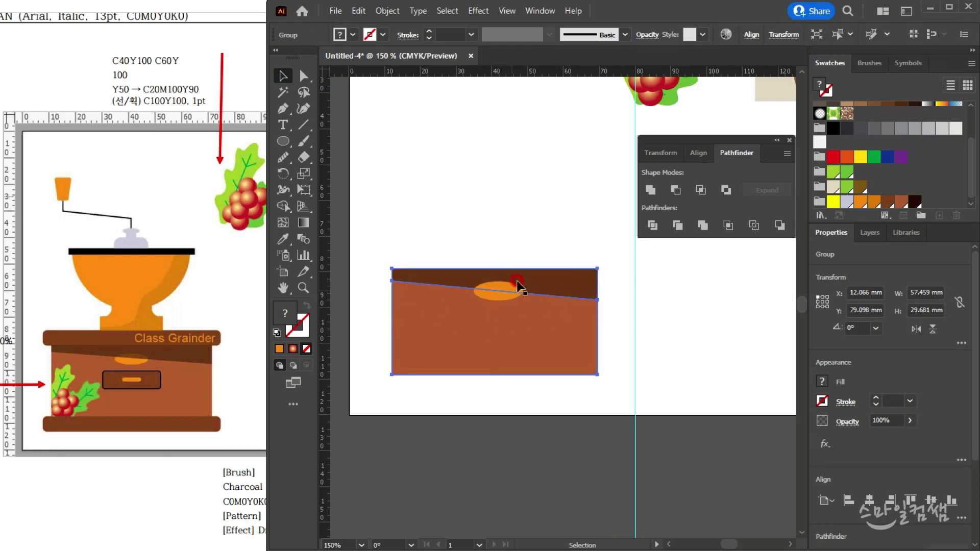
{"action": "left_click", "coordinate": [558, 232]}
{"action": "left_click", "coordinate": [546, 313]}
{"action": "left_click", "coordinate": [303, 76]}
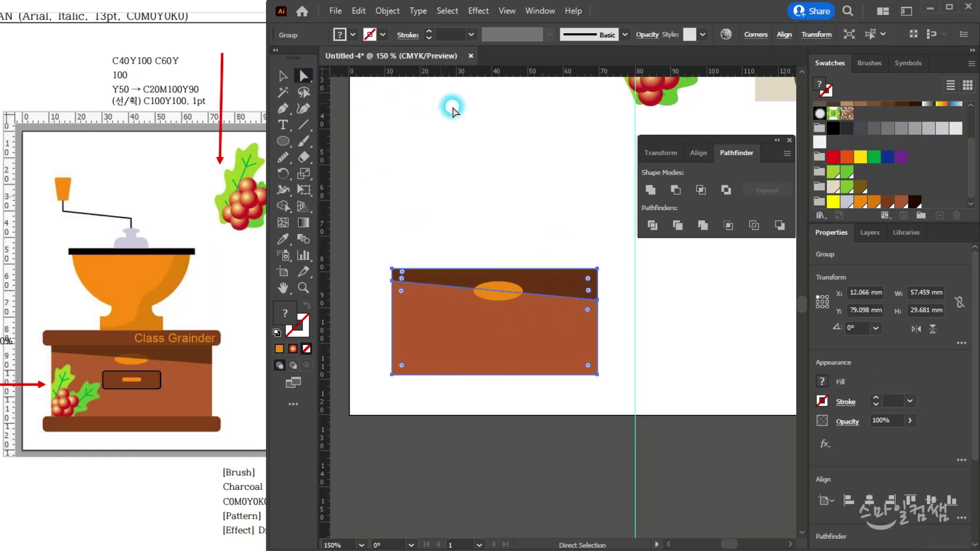
{"action": "left_click", "coordinate": [483, 117]}
{"action": "left_click", "coordinate": [485, 120]}
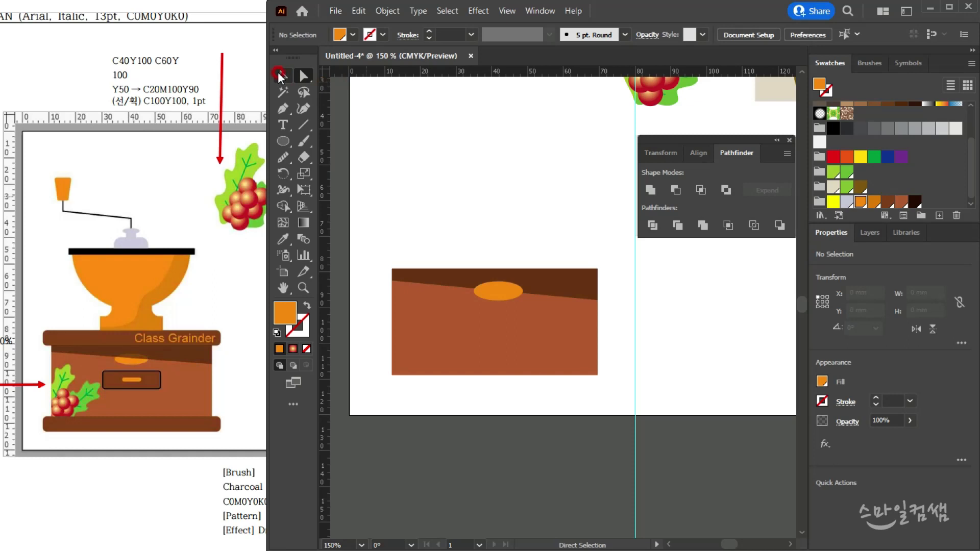
{"action": "left_click", "coordinate": [279, 76]}
{"action": "left_click", "coordinate": [511, 194]}
- Ungroup the divided box into separate shadow and body pieces
{"action": "left_click", "coordinate": [555, 345]}
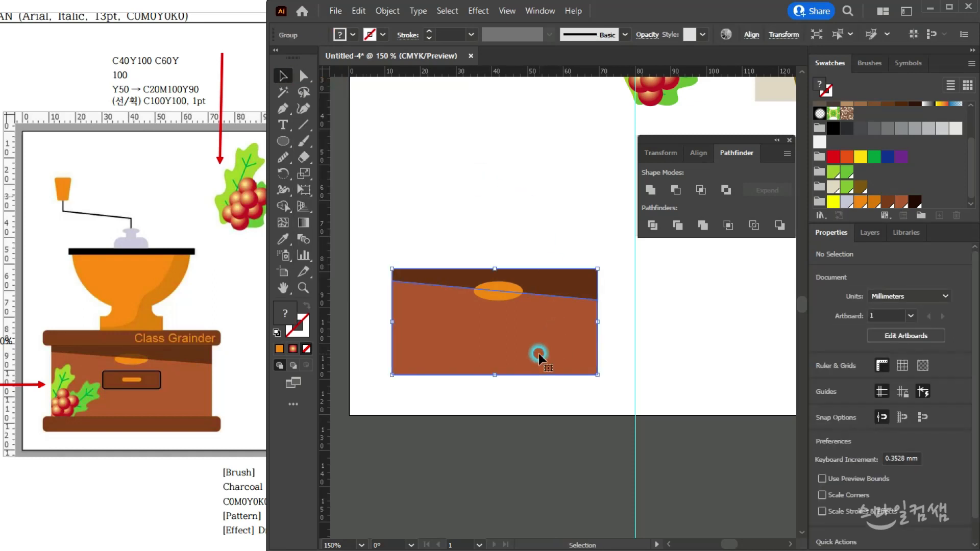
{"action": "left_click", "coordinate": [537, 312]}
{"action": "left_click", "coordinate": [559, 280]}
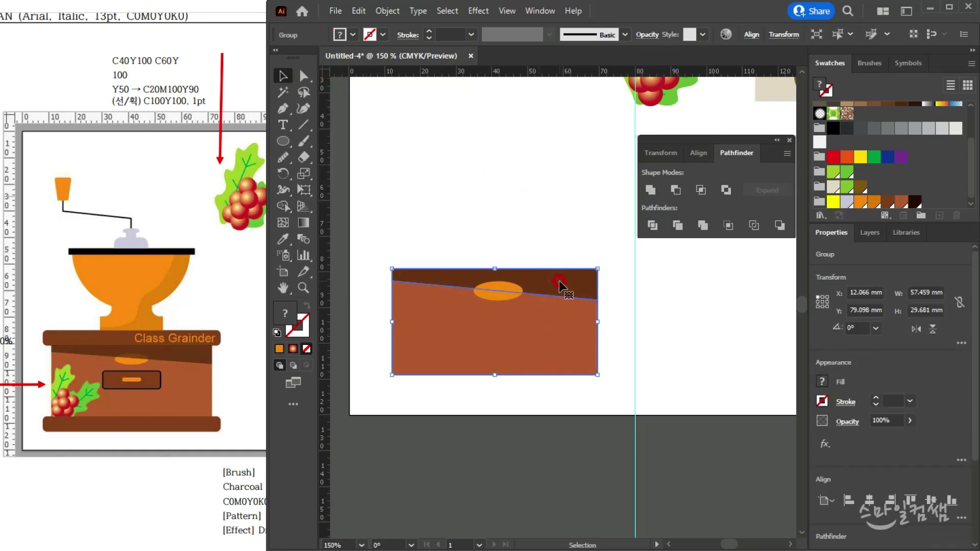
{"action": "right_click", "coordinate": [560, 281]}
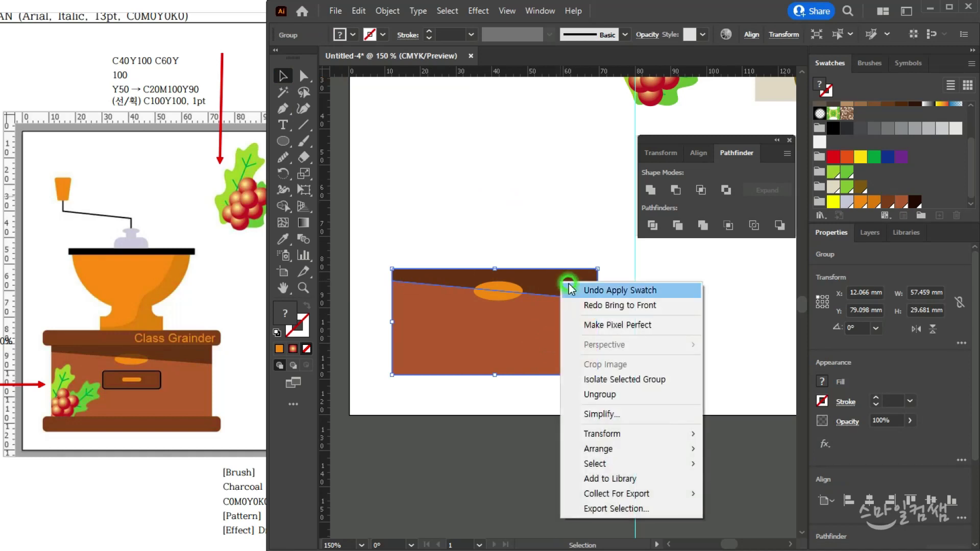
{"action": "left_click", "coordinate": [611, 394]}
{"action": "right_click", "coordinate": [556, 231]}
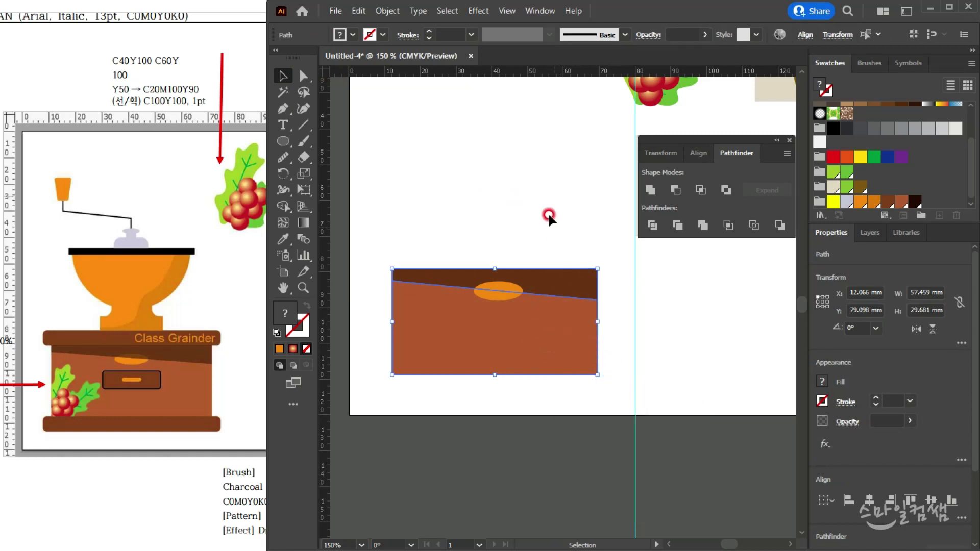
{"action": "left_click", "coordinate": [540, 188]}
- Bring the semi-transparent slanted shadow piece to the front, over the orange ellipse
{"action": "left_click_drag", "start_coordinate": [565, 283], "coordinate": [566, 244]}
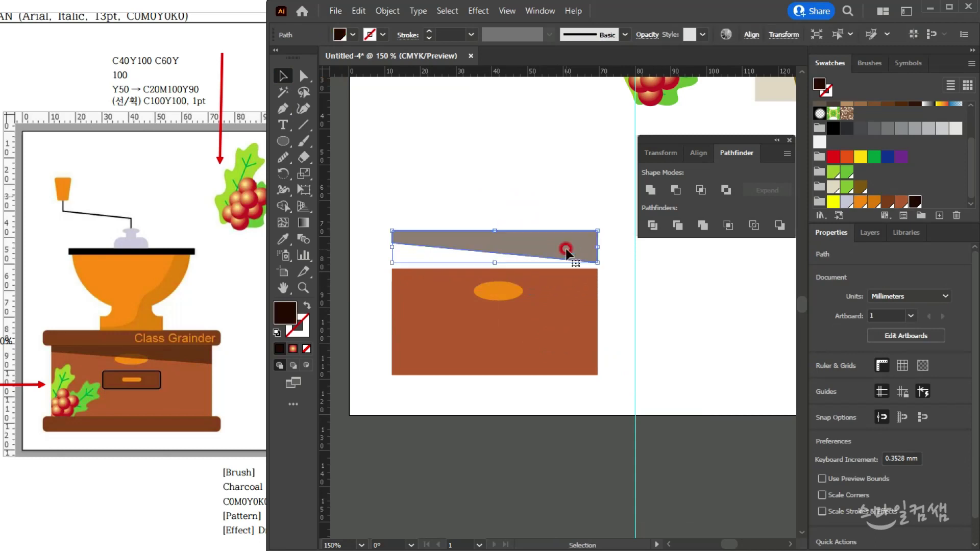
{"action": "key", "text": "ctrl+z"}
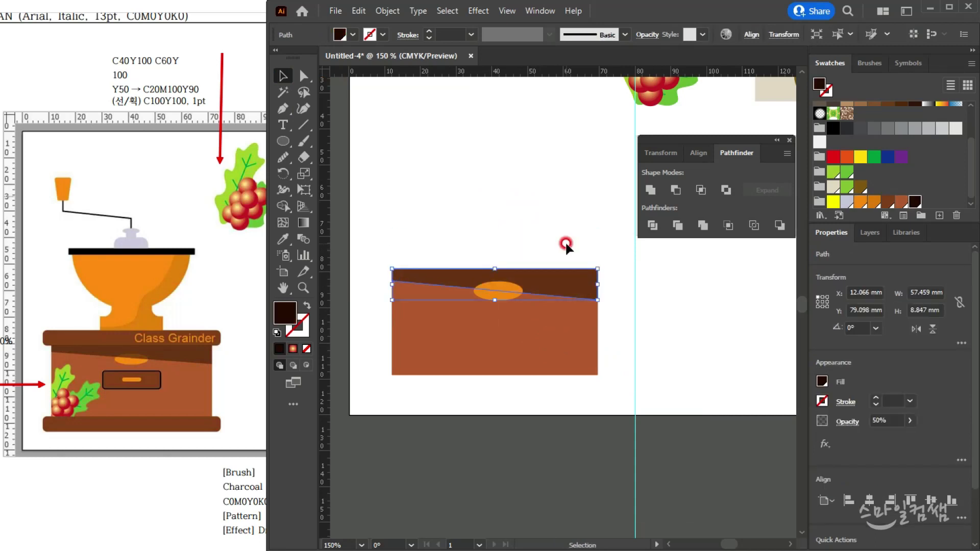
{"action": "key", "text": "ctrl+shift+bracketright"}
{"action": "right_click", "coordinate": [564, 280]}
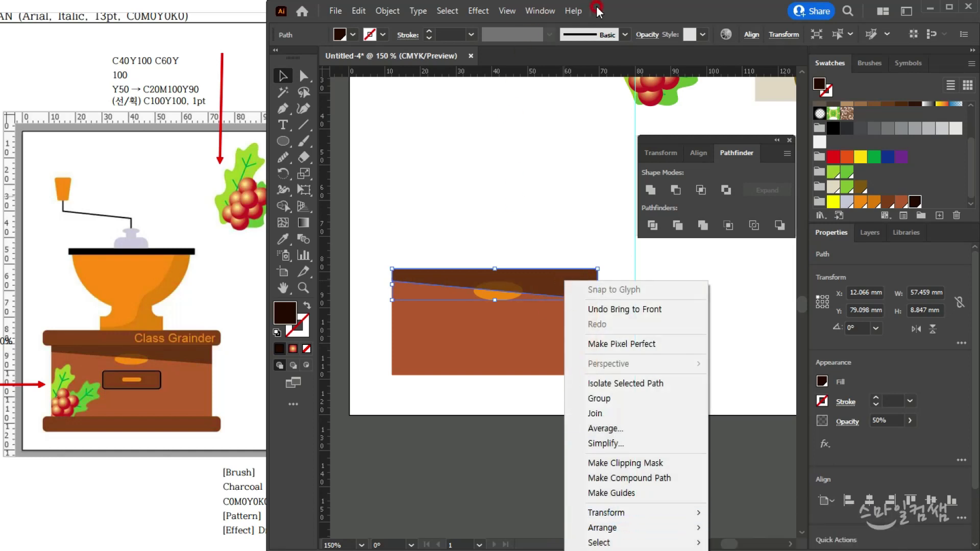
{"action": "left_click", "coordinate": [627, 6]}
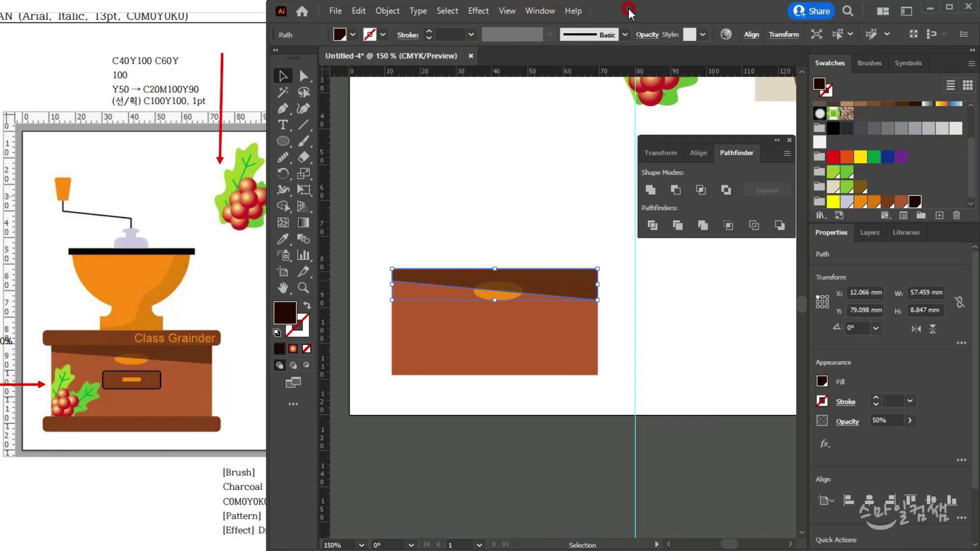
{"action": "left_click", "coordinate": [667, 303]}
- Draw a rounded rectangle about 18.4 × 5.9 mm centred below the ellipse for the drawer and fill it with the medium-dark brown swatch
{"action": "scroll", "coordinate": [477, 306], "scroll_direction": "up", "scroll_amount": 1}
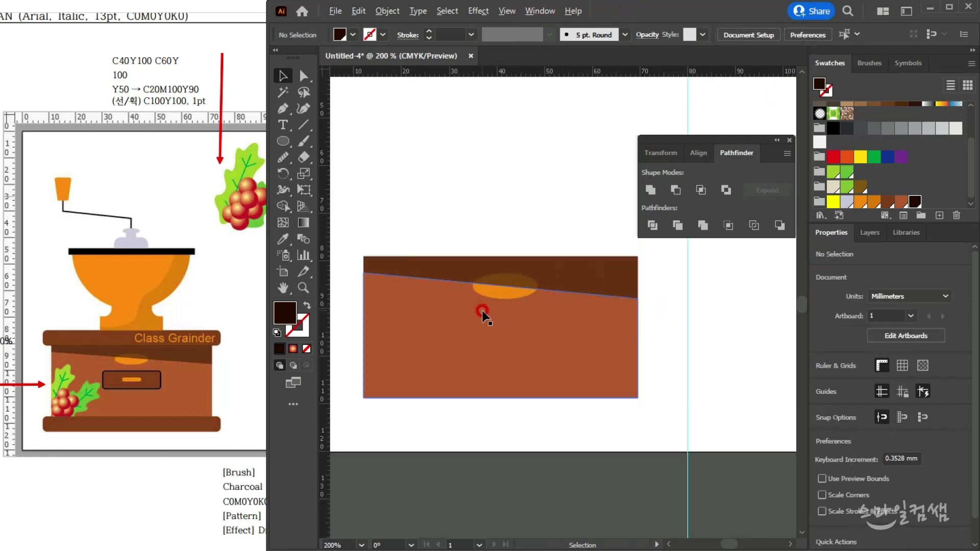
{"action": "scroll", "coordinate": [492, 313], "scroll_direction": "up", "scroll_amount": 1}
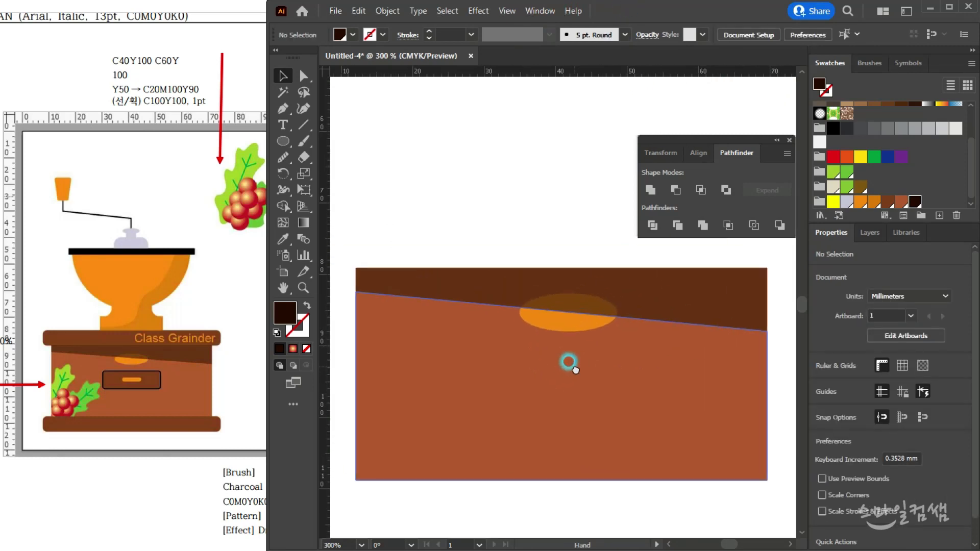
{"action": "left_click", "coordinate": [284, 147]}
{"action": "left_click_drag", "start_coordinate": [287, 153], "coordinate": [327, 155]}
{"action": "left_click", "coordinate": [581, 325]}
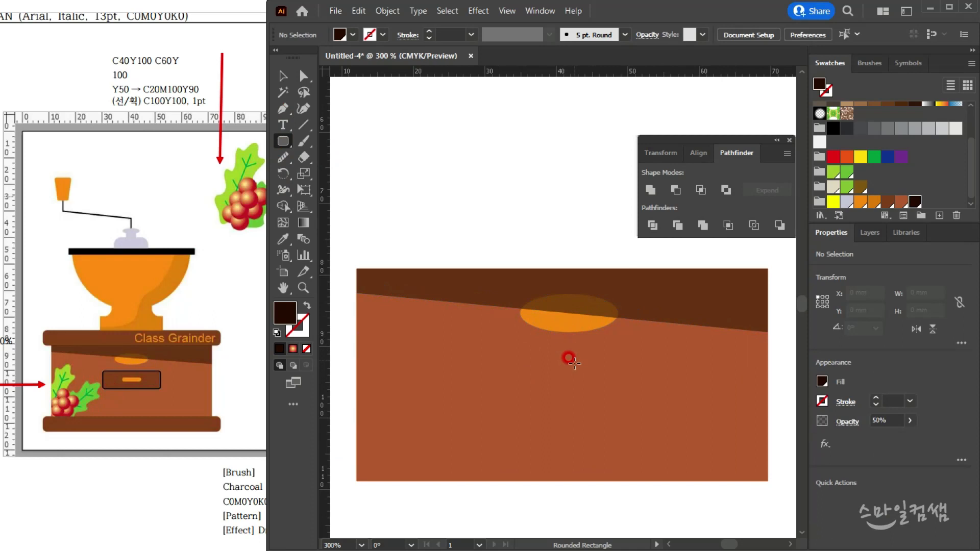
{"action": "left_click_drag", "start_coordinate": [569, 321], "coordinate": [568, 361]}
{"action": "left_click_drag", "start_coordinate": [569, 372], "coordinate": [634, 367]}
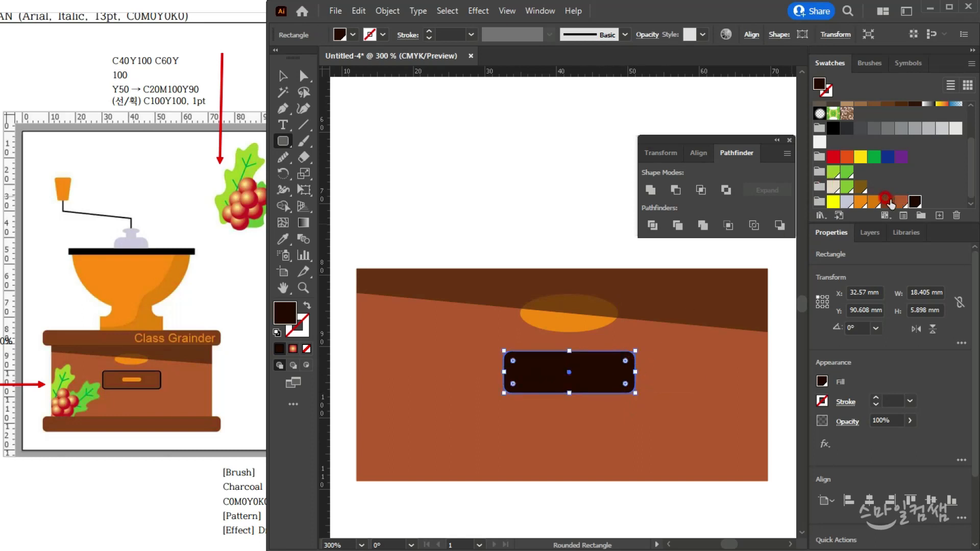
{"action": "left_click", "coordinate": [887, 201]}
{"action": "left_click", "coordinate": [561, 371]}
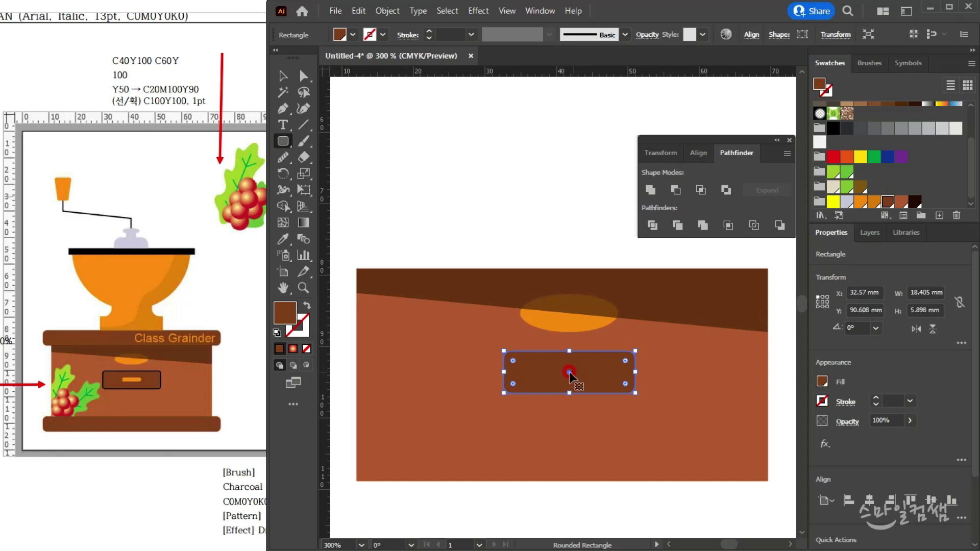
- Draw a rounded rectangle about 5.8 × 1 mm at the drawer's centre for the handle and fill it with the orange swatch
{"action": "scroll", "coordinate": [569, 371], "scroll_direction": "up", "scroll_amount": 4}
{"action": "left_click", "coordinate": [549, 344]}
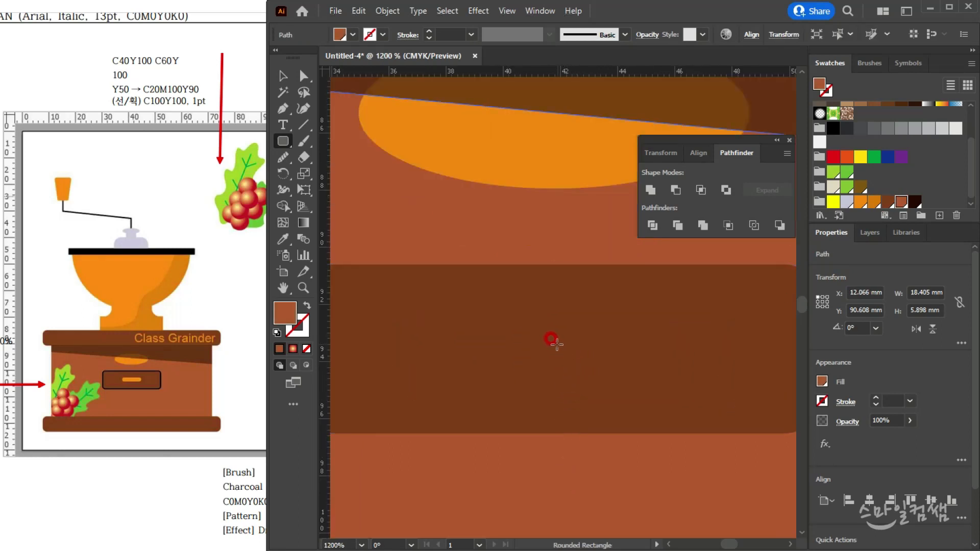
{"action": "left_click_drag", "start_coordinate": [554, 348], "coordinate": [637, 363]}
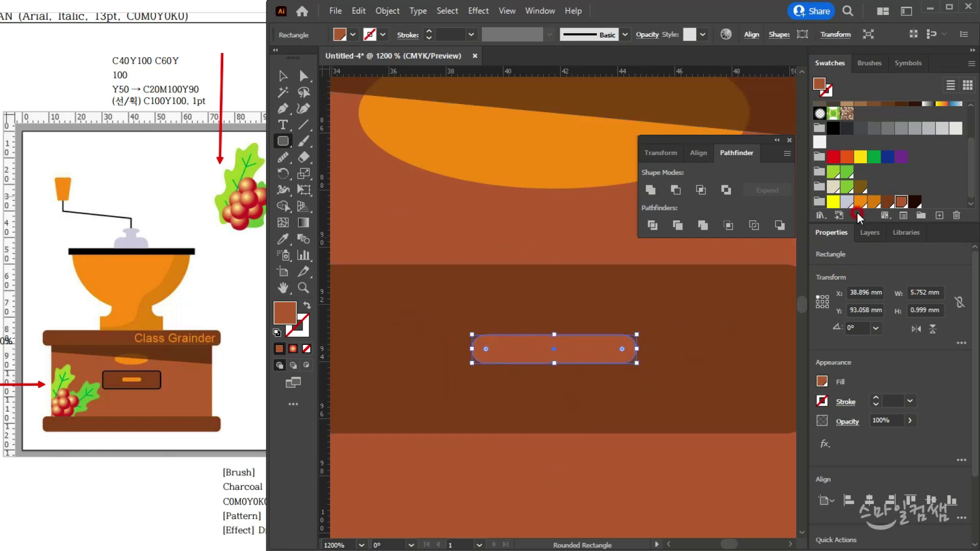
{"action": "left_click", "coordinate": [859, 203]}
- Give the drawer's rounded rectangle a black 1 pt stroke and check it against the exam sheet's stroke specification
{"action": "left_click", "coordinate": [283, 76]}
{"action": "left_click", "coordinate": [398, 220]}
{"action": "scroll", "coordinate": [398, 221], "scroll_direction": "down", "scroll_amount": 2}
{"action": "left_click", "coordinate": [404, 286]}
{"action": "mouse_move", "coordinate": [403, 285]}
{"action": "left_mouse_down"}
{"action": "mouse_move", "coordinate": [393, 280]}
{"action": "mouse_move", "coordinate": [592, 347]}
{"action": "mouse_move", "coordinate": [610, 325]}
{"action": "left_mouse_up"}
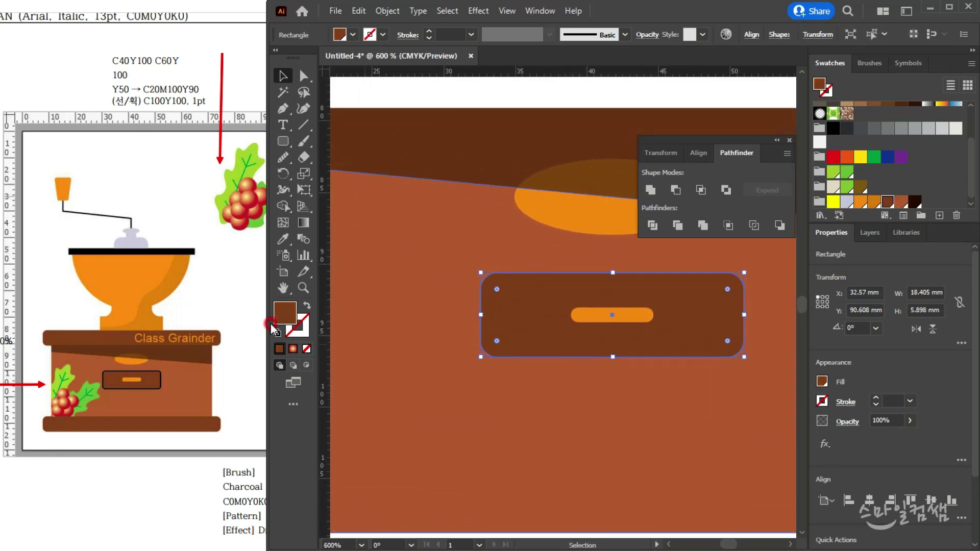
{"action": "left_click", "coordinate": [300, 329]}
{"action": "left_click", "coordinate": [296, 328]}
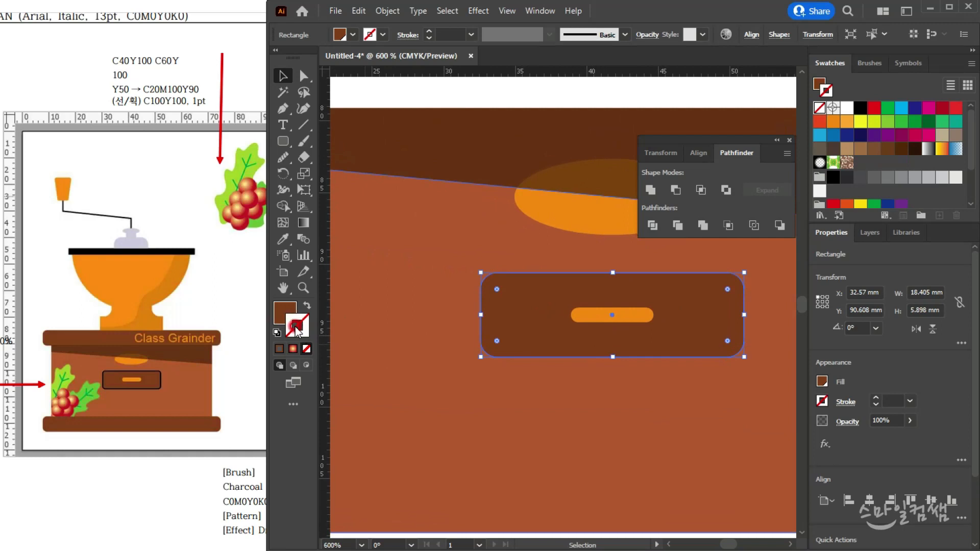
{"action": "left_click", "coordinate": [865, 109]}
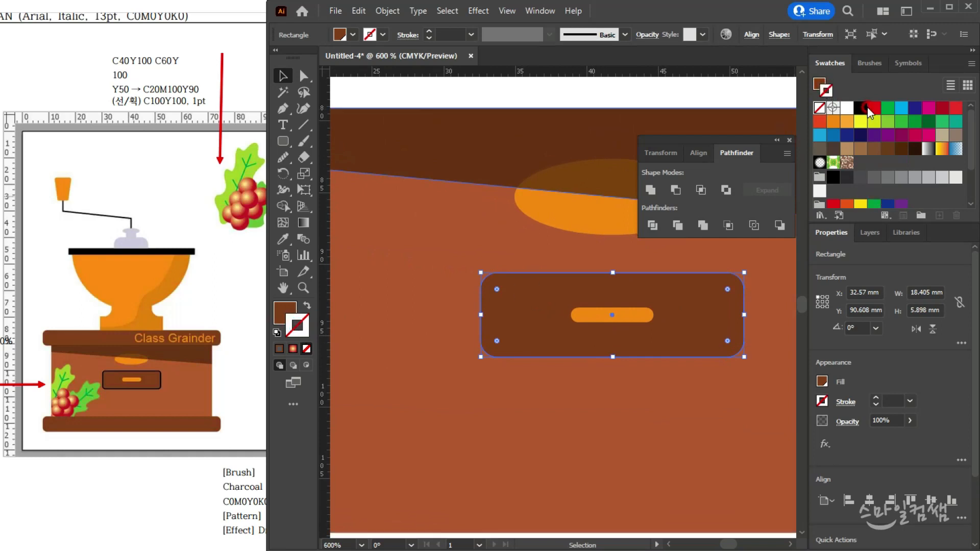
{"action": "left_click", "coordinate": [863, 112]}
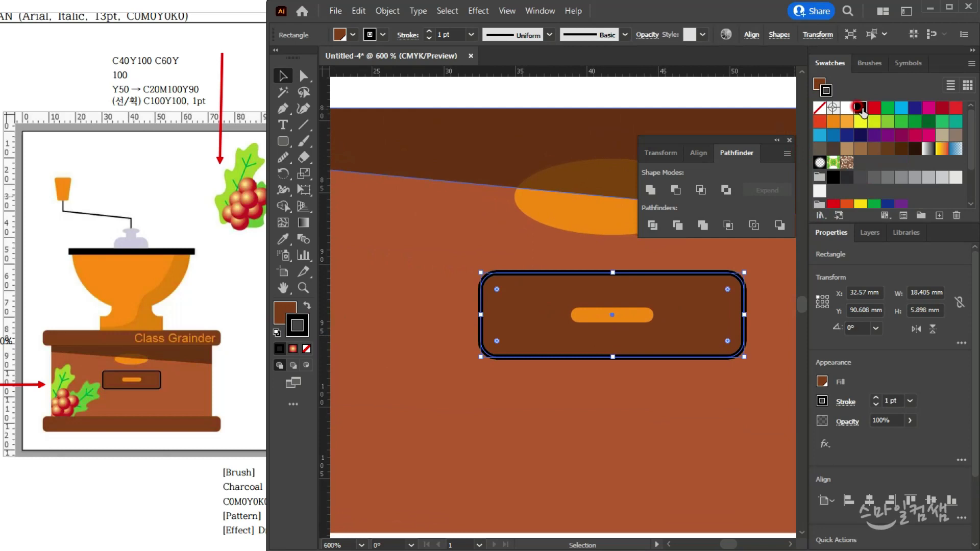
{"action": "left_click", "coordinate": [116, 35]}
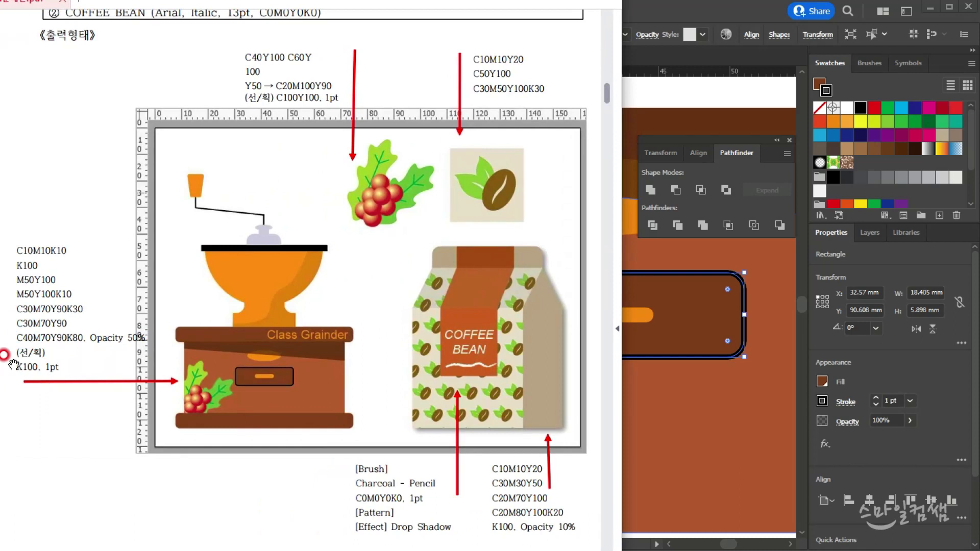
{"action": "left_click", "coordinate": [20, 381]}
{"action": "left_click", "coordinate": [267, 157]}
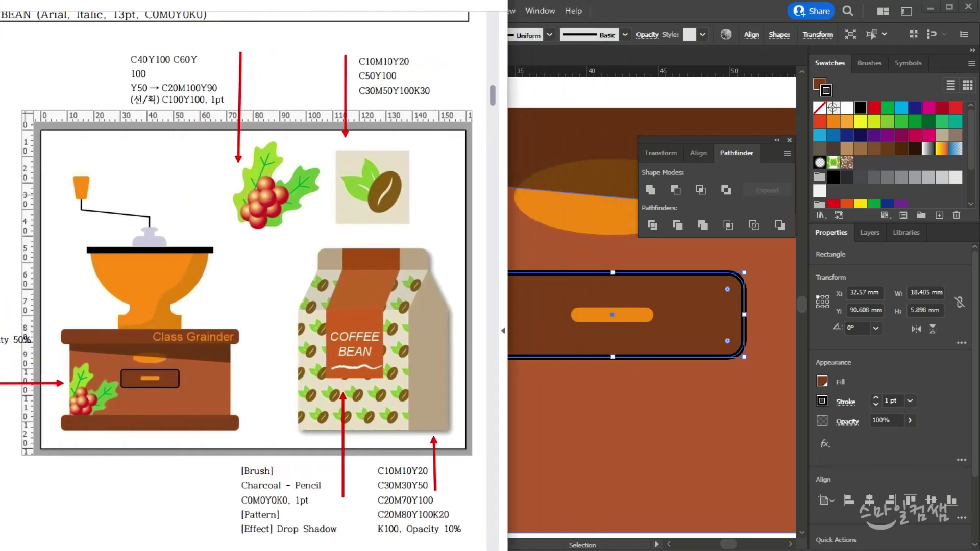
- Draw a rounded rectangle about 55.5 × 5.1 mm across the box's upper edge for the lid
{"action": "left_click", "coordinate": [635, 391]}
{"action": "key", "text": "ctrl+minus"}
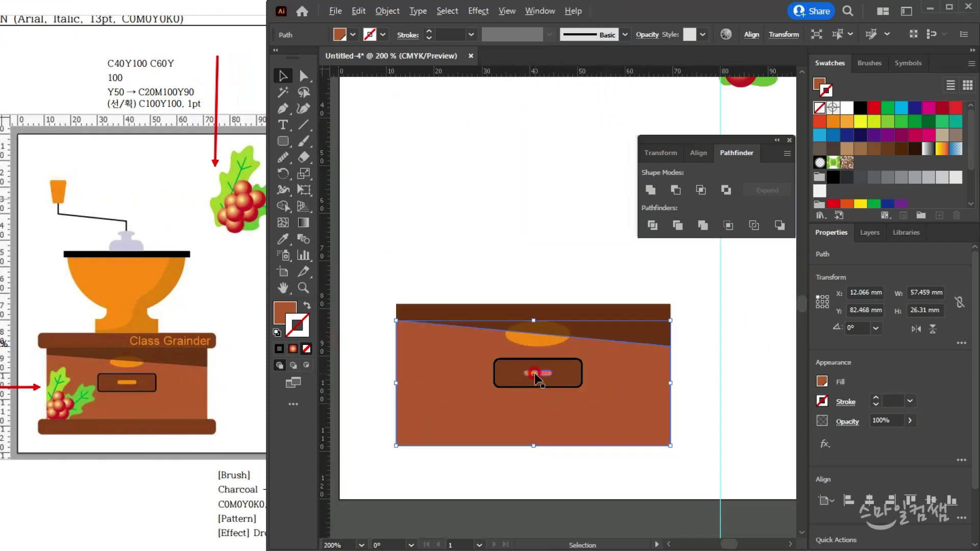
{"action": "left_click", "coordinate": [523, 277]}
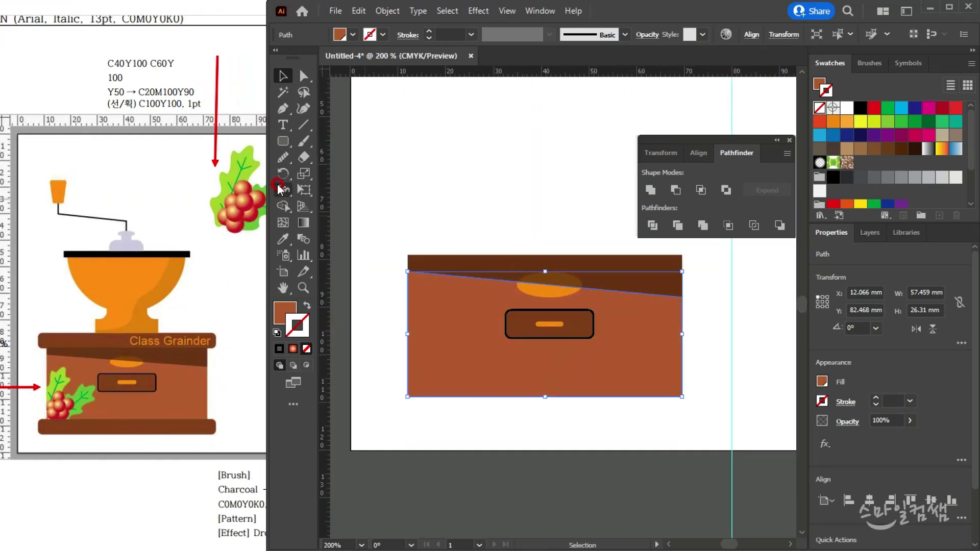
{"action": "left_click", "coordinate": [284, 140]}
{"action": "left_click", "coordinate": [331, 159]}
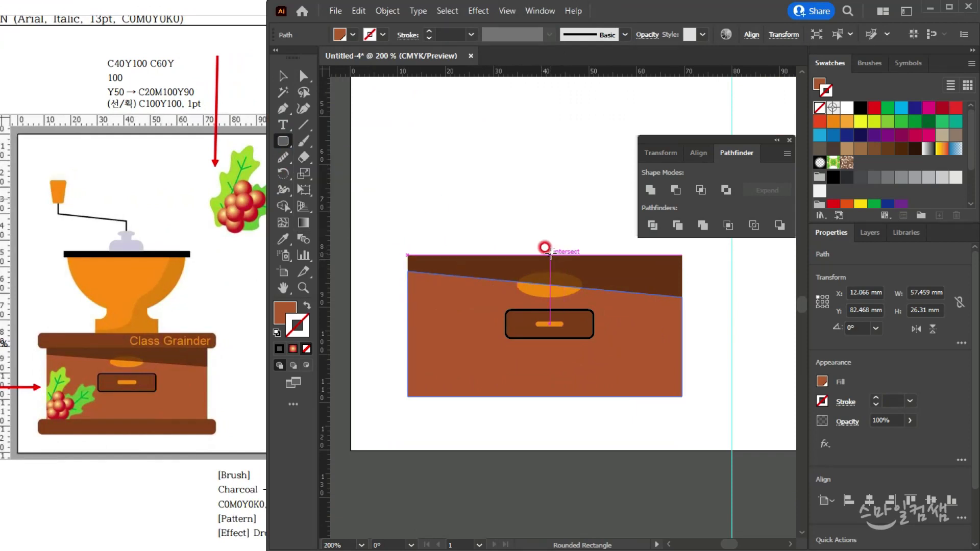
{"action": "left_click_drag", "start_coordinate": [550, 255], "coordinate": [678, 262]}
{"action": "key", "text": "v"}
{"action": "left_click_drag", "start_coordinate": [596, 252], "coordinate": [592, 252]}
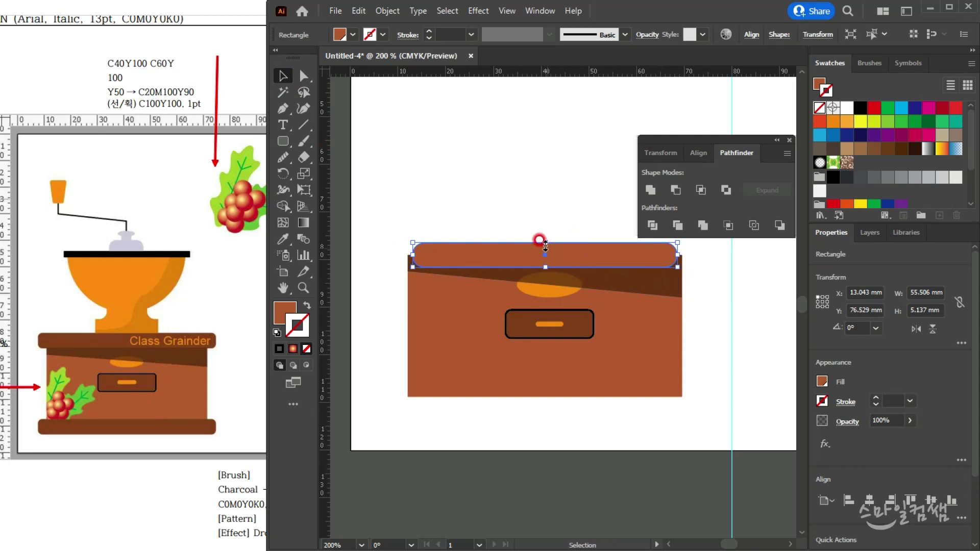
- Tighten the lid bar's corner rounding, widen it to about 61.3 mm and raise it onto the box's upper edge
{"action": "scroll", "coordinate": [556, 228], "scroll_direction": "up", "scroll_amount": 3}
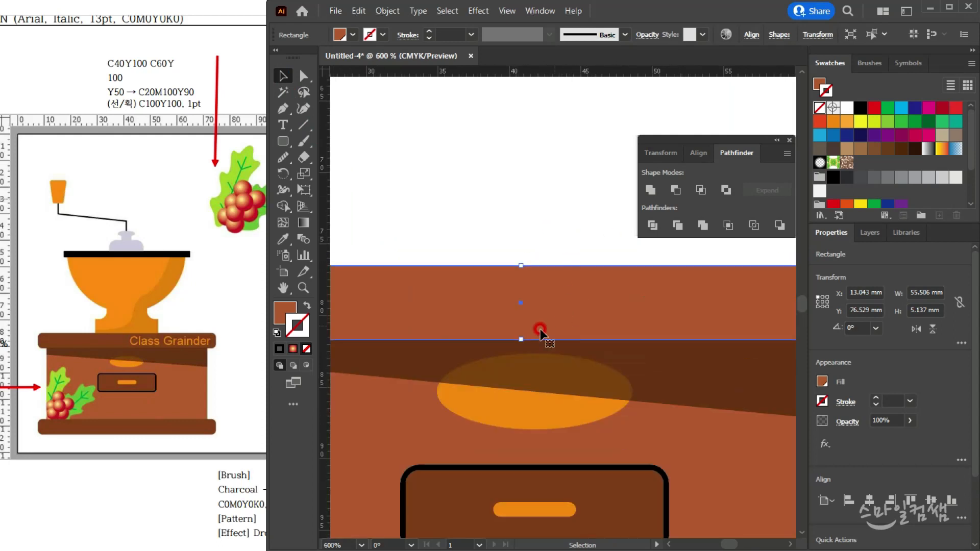
{"action": "scroll", "coordinate": [536, 327], "scroll_direction": "down", "scroll_amount": 2}
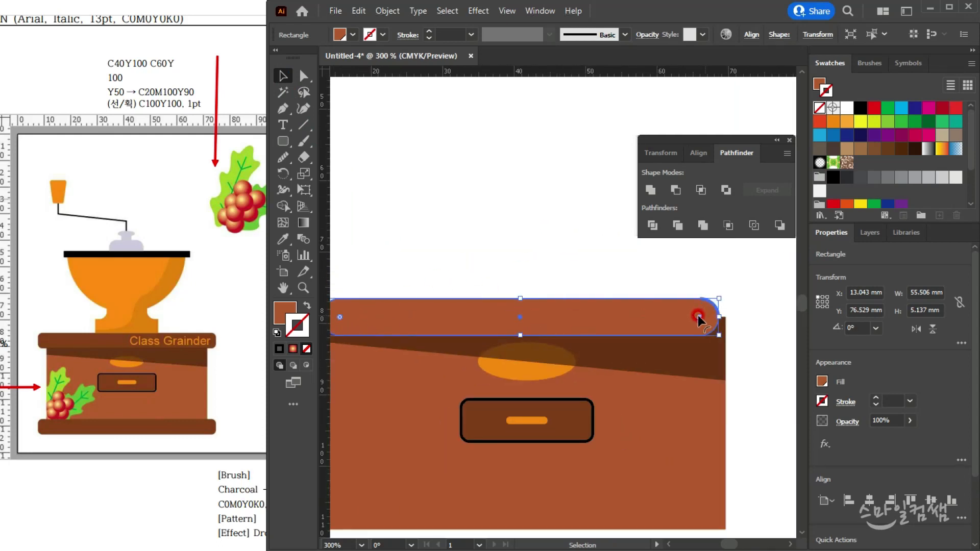
{"action": "left_click_drag", "start_coordinate": [699, 319], "coordinate": [712, 306]}
{"action": "scroll", "coordinate": [521, 329], "scroll_direction": "down", "scroll_amount": 2}
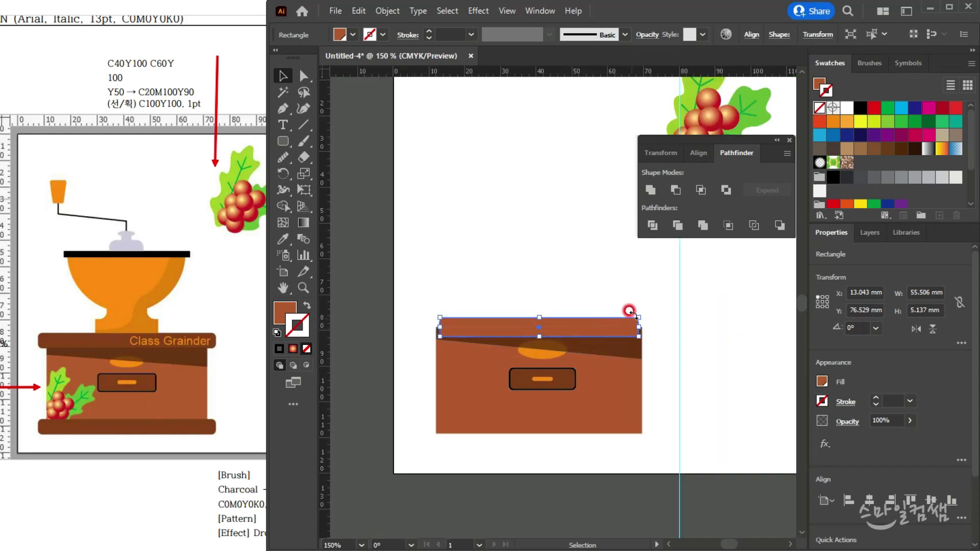
{"action": "scroll", "coordinate": [638, 319], "scroll_direction": "up", "scroll_amount": 2}
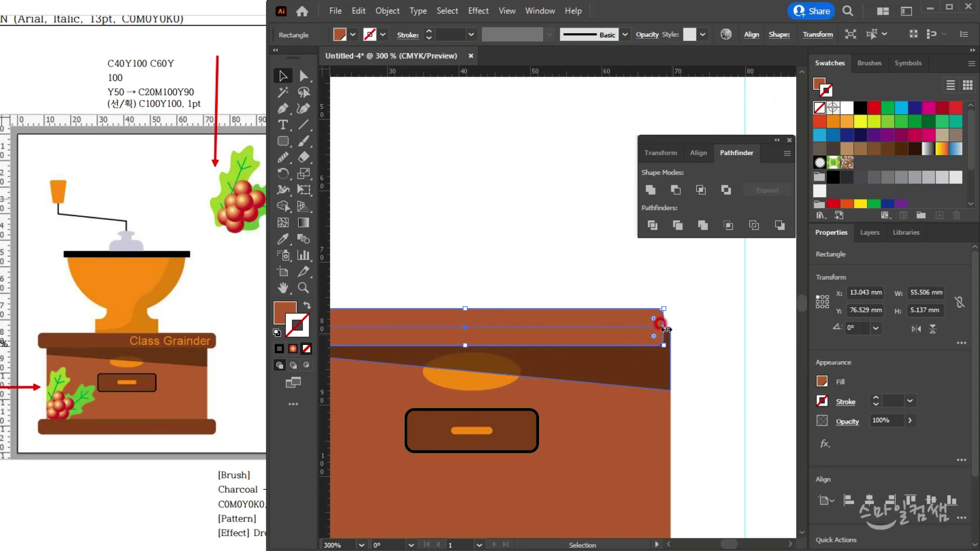
{"action": "left_click_drag", "start_coordinate": [663, 325], "coordinate": [635, 301]}
{"action": "left_click", "coordinate": [681, 399]}
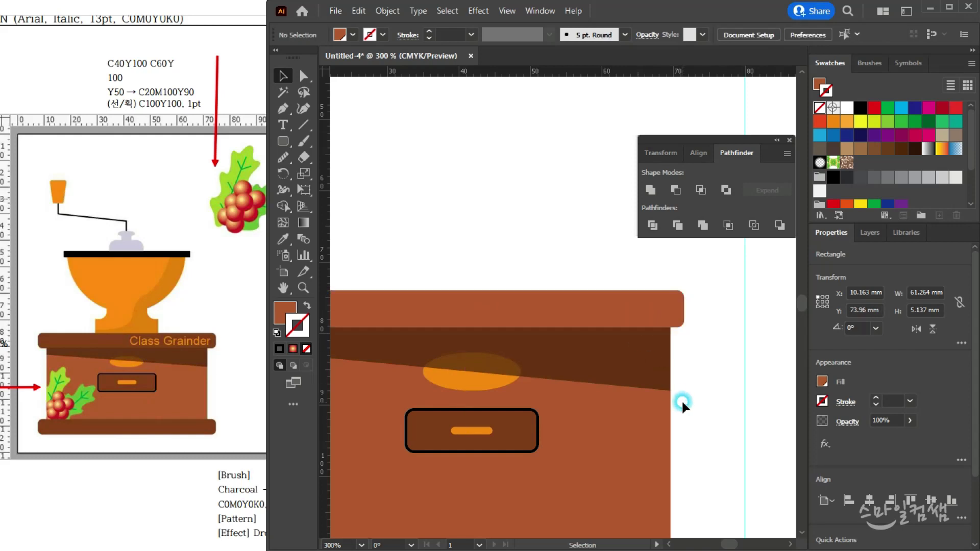
- Widen the lid bar evenly to about 63.2 mm and fill it with the medium-dark brown swatch
{"action": "scroll", "coordinate": [684, 400], "scroll_direction": "down", "scroll_amount": 2}
{"action": "scroll", "coordinate": [684, 399], "scroll_direction": "down", "scroll_amount": 4}
{"action": "scroll", "coordinate": [551, 273], "scroll_direction": "up", "scroll_amount": 2}
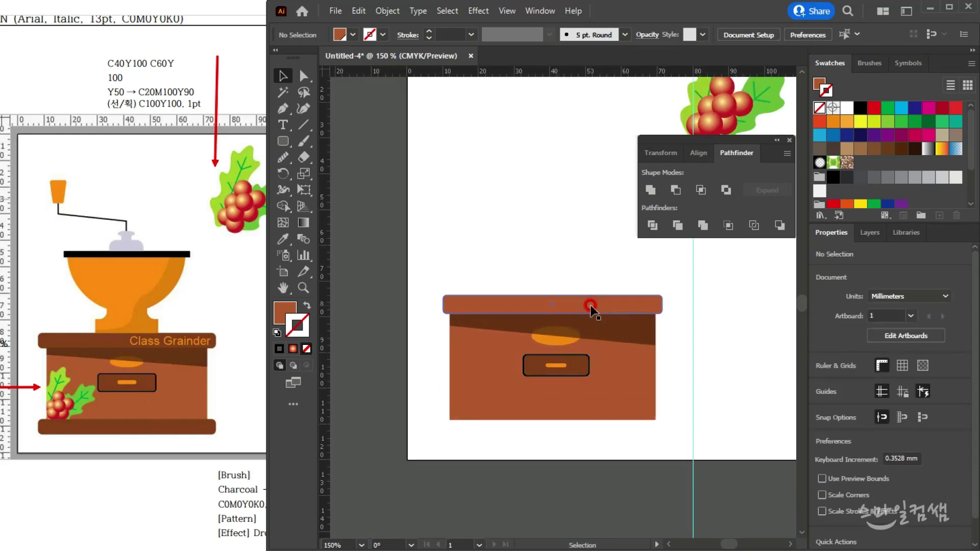
{"action": "left_click", "coordinate": [657, 304]}
{"action": "left_click_drag", "start_coordinate": [662, 308], "coordinate": [666, 307]}
{"action": "scroll", "coordinate": [886, 181], "scroll_direction": "down", "scroll_amount": 3}
{"action": "left_click", "coordinate": [818, 83]}
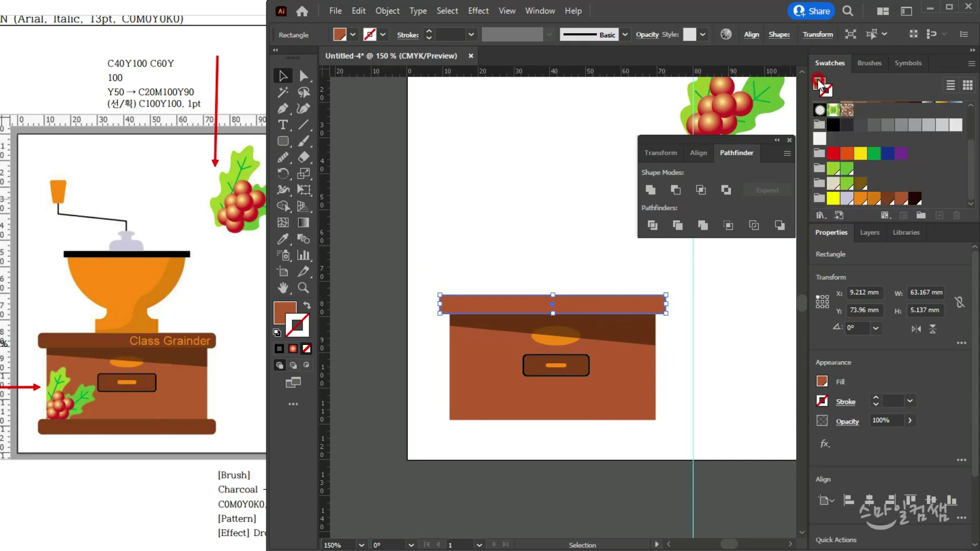
{"action": "left_click", "coordinate": [889, 198]}
{"action": "left_click", "coordinate": [492, 268]}
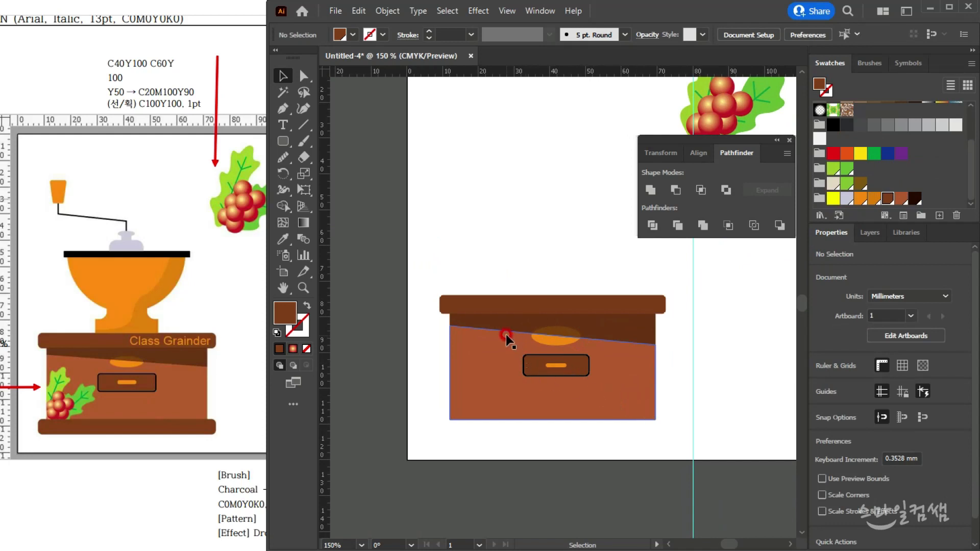
- Duplicate the lid bar straight down to the box's lower edge to form the base
{"action": "scroll", "coordinate": [535, 302], "scroll_direction": "up", "scroll_amount": 1}
{"action": "scroll", "coordinate": [538, 304], "scroll_direction": "down", "scroll_amount": 3}
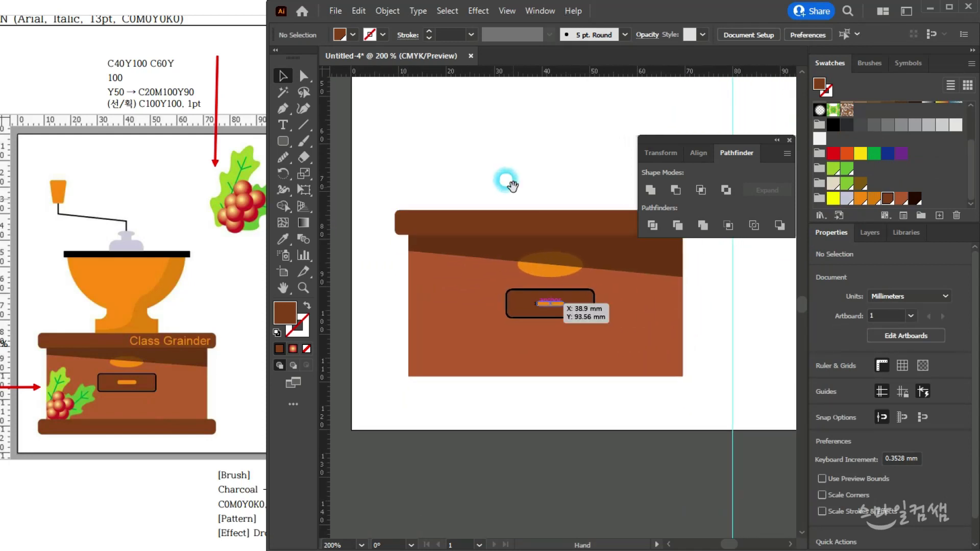
{"action": "left_click_drag", "start_coordinate": [504, 216], "coordinate": [522, 392], "text": "alt"}
{"action": "left_click", "coordinate": [719, 313]}
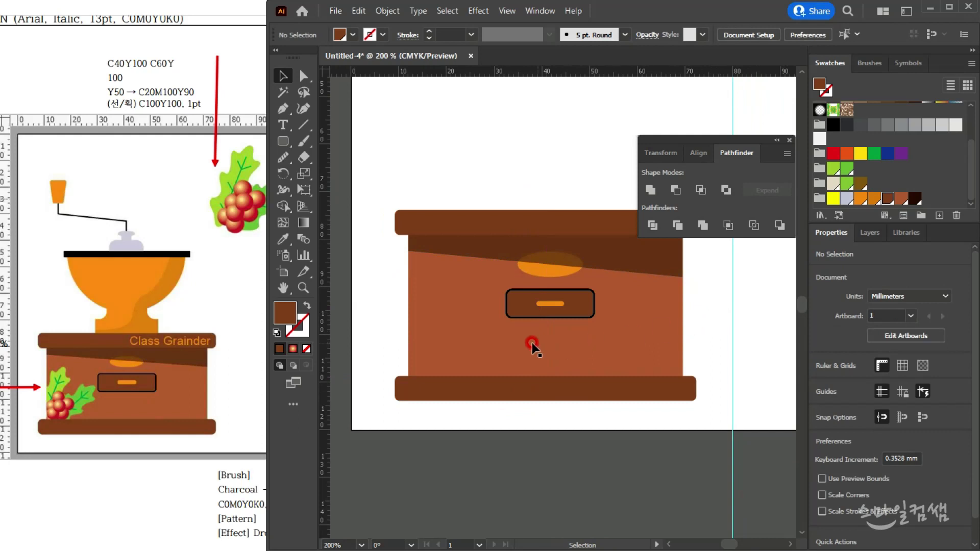
{"action": "left_click_drag", "start_coordinate": [445, 338], "coordinate": [570, 424]}
{"action": "key", "text": "ctrl+z"}
{"action": "key", "text": "a"}
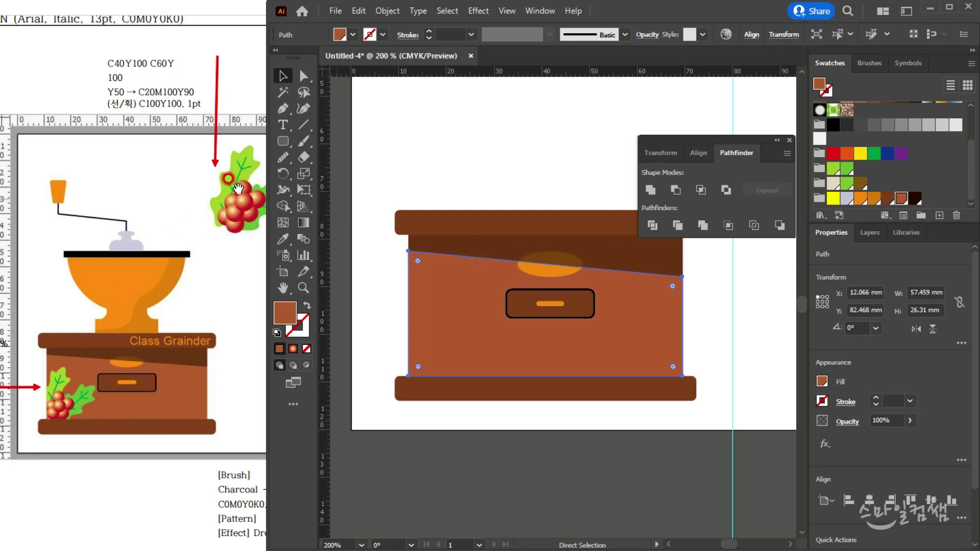
- Place a copy of the holly berry group over the box's lower-left corner and bring it to the front
{"action": "scroll", "coordinate": [438, 212], "scroll_direction": "down", "scroll_amount": 1}
{"action": "left_click_drag", "start_coordinate": [536, 218], "coordinate": [497, 408]}
{"action": "left_click_drag", "start_coordinate": [643, 259], "coordinate": [380, 472]}
{"action": "left_click_drag", "start_coordinate": [492, 430], "coordinate": [573, 219]}
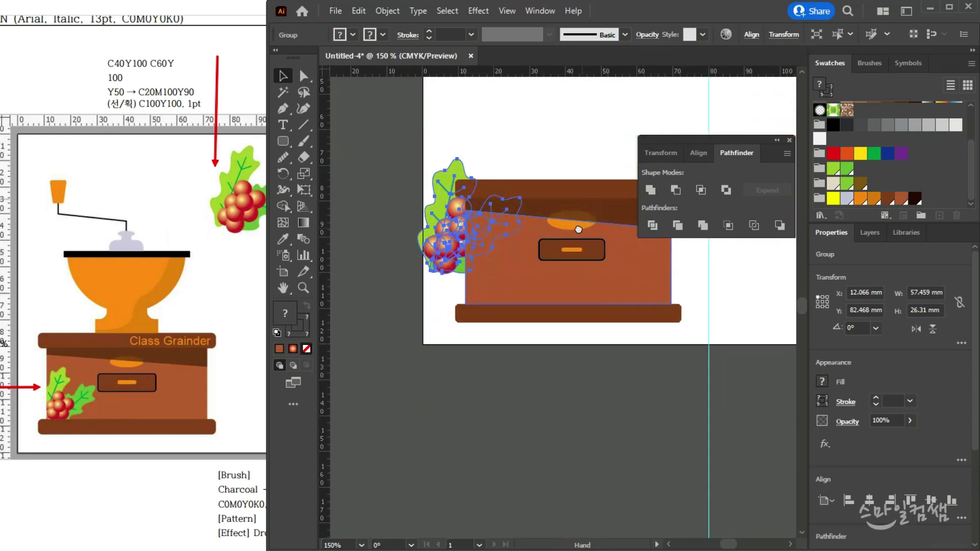
{"action": "left_click_drag", "start_coordinate": [426, 250], "coordinate": [432, 338]}
{"action": "scroll", "coordinate": [498, 328], "scroll_direction": "up", "scroll_amount": 2}
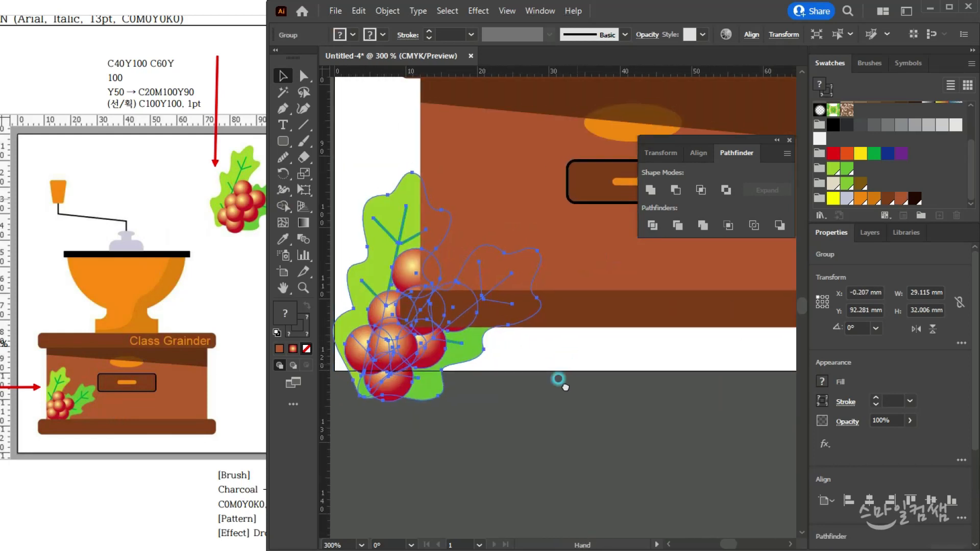
{"action": "left_click_drag", "start_coordinate": [521, 367], "coordinate": [479, 440]}
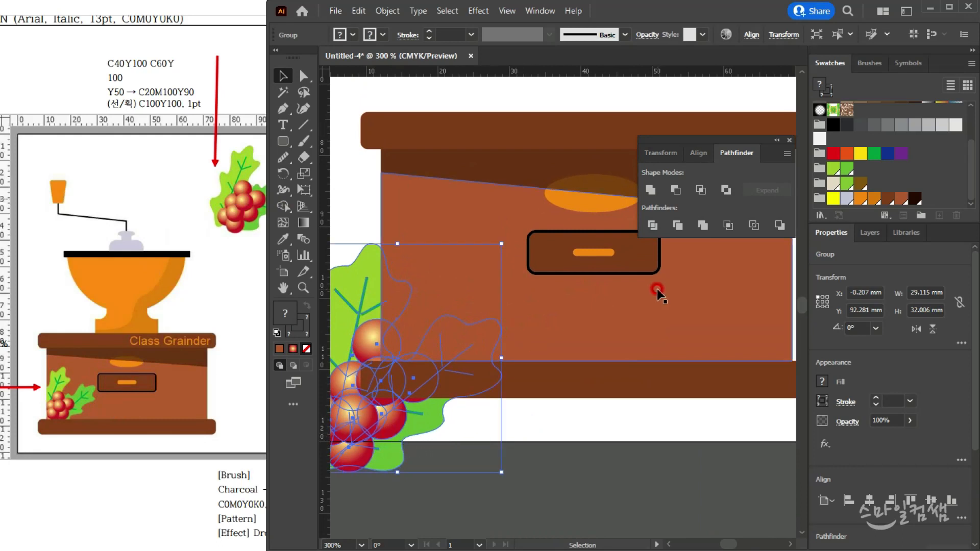
{"action": "left_click_drag", "start_coordinate": [381, 432], "coordinate": [436, 413]}
{"action": "key", "text": "ctrl+shift+bracketright"}
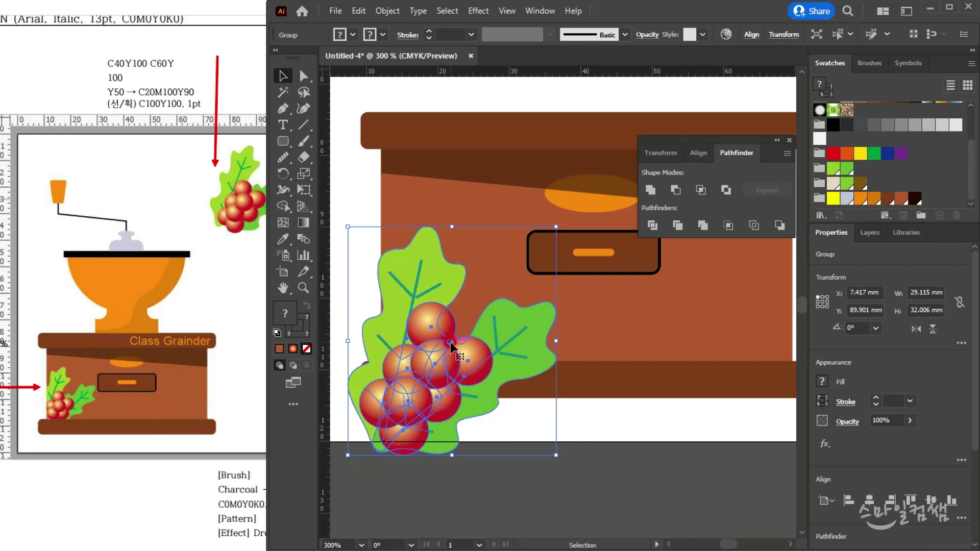
- Scale the berry group down proportionally and position it overlapping the lower-left corner of the box body
{"action": "left_click_drag", "start_coordinate": [554, 226], "coordinate": [506, 282]}
{"action": "left_click_drag", "start_coordinate": [432, 410], "coordinate": [447, 337]}
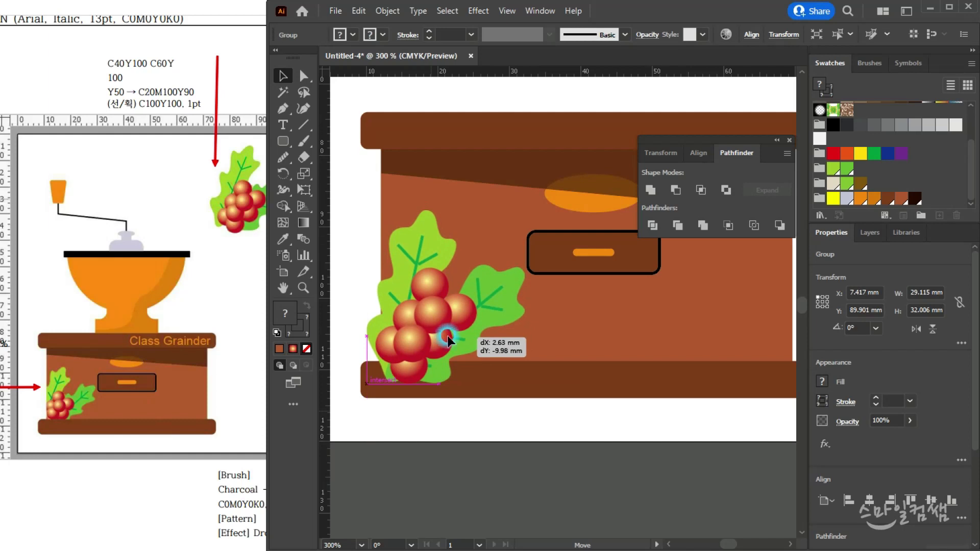
{"action": "left_click_drag", "start_coordinate": [448, 337], "coordinate": [447, 337]}
- Copy the box's slanted body shape in place and bring the copy to the front, over the berries and drawer
{"action": "left_click", "coordinate": [673, 309]}
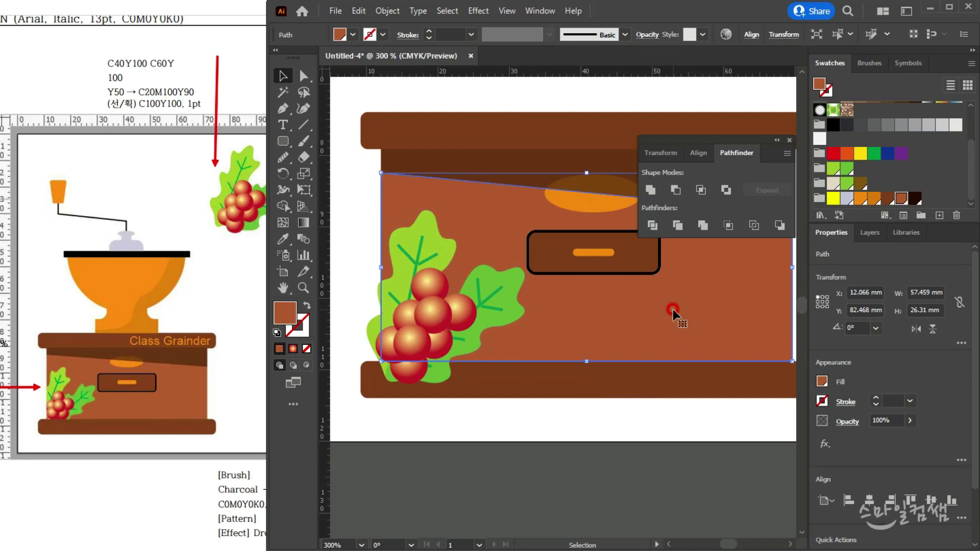
{"action": "key", "text": "a"}
{"action": "key", "text": "v"}
{"action": "key", "text": "ctrl+shift+bracketright"}
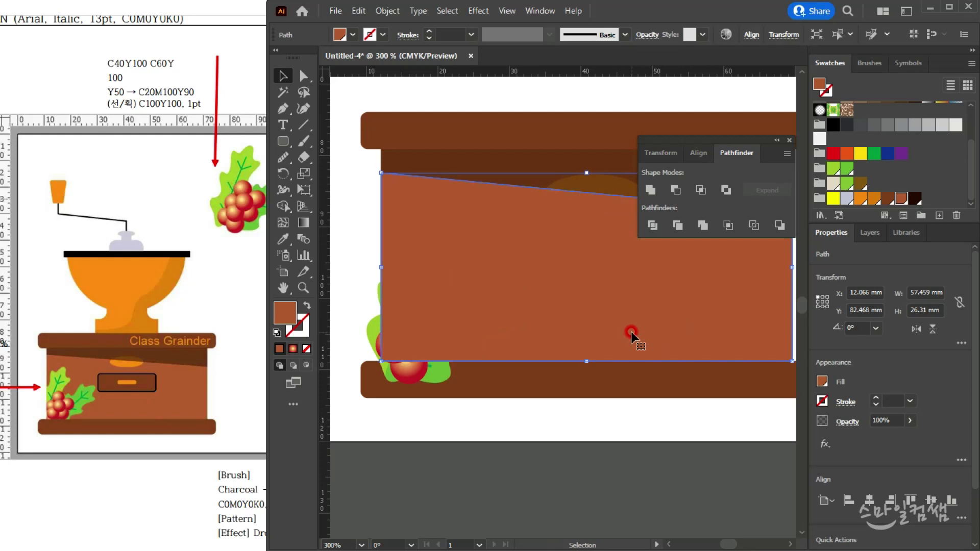
- Select the front body shape together with the berry group and make a clipping mask from them
{"action": "left_click", "coordinate": [404, 371], "text": "shift"}
{"action": "left_click", "coordinate": [403, 372], "text": "shift"}
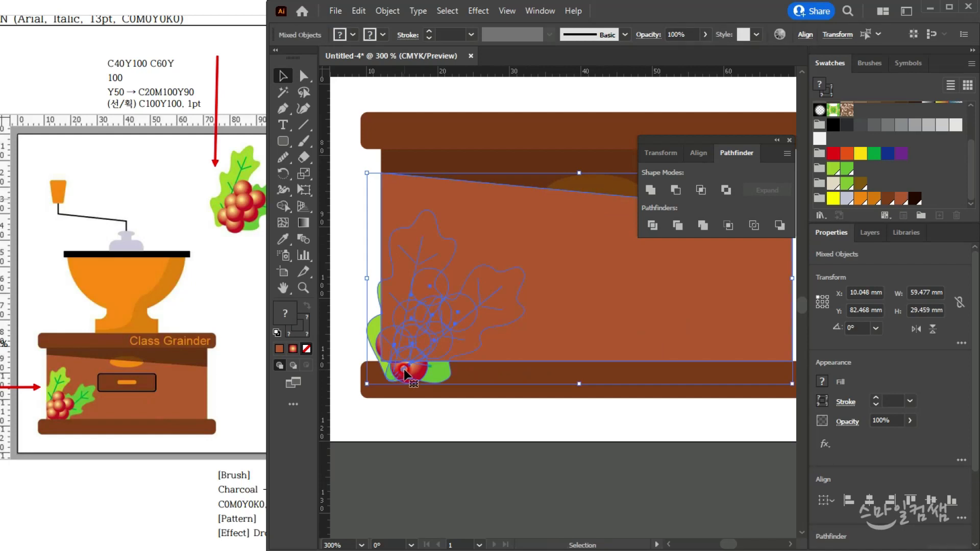
{"action": "left_click", "coordinate": [507, 300]}
{"action": "right_click", "coordinate": [494, 230]}
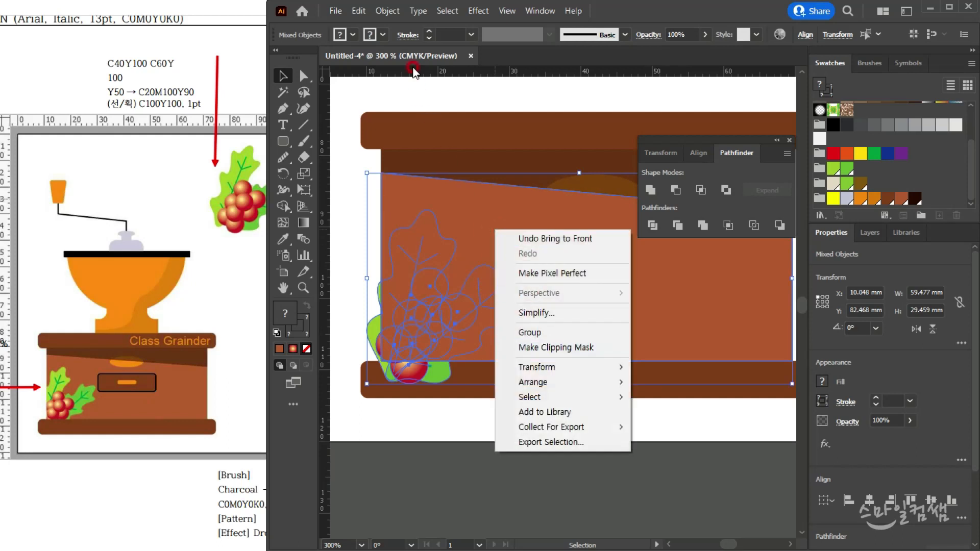
{"action": "left_click", "coordinate": [396, 14]}
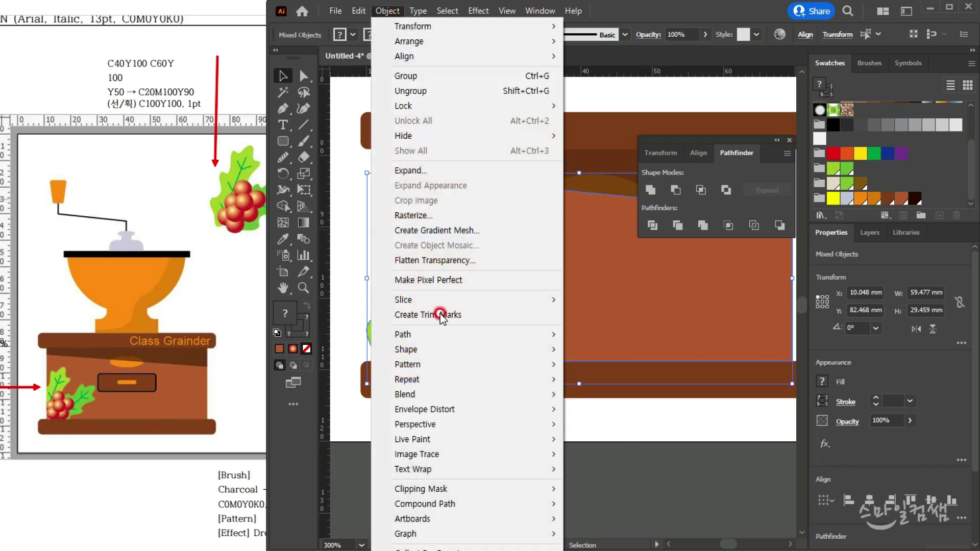
{"action": "mouse_move", "coordinate": [473, 492]}
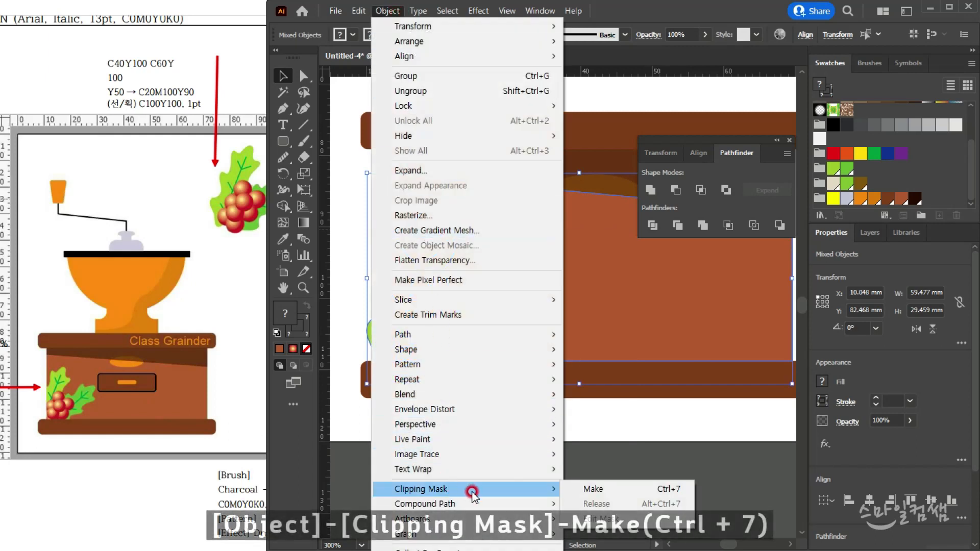
{"action": "left_click", "coordinate": [589, 491]}
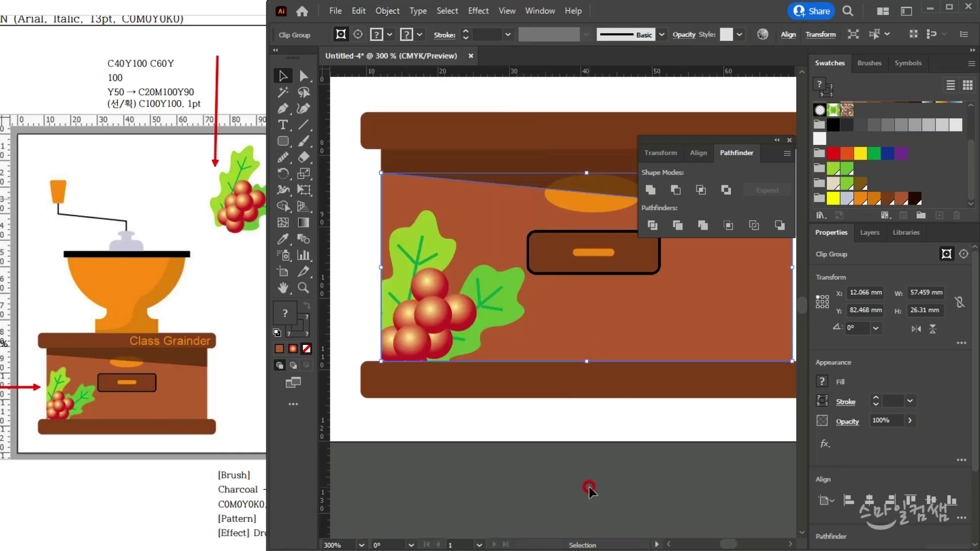
- Inside the box's clip group, shift the holly berry group slightly and rotate it a little clockwise, keeping it clipped at the lower-left corner
{"action": "left_click", "coordinate": [589, 490]}
{"action": "scroll", "coordinate": [582, 429], "scroll_direction": "down", "scroll_amount": 2}
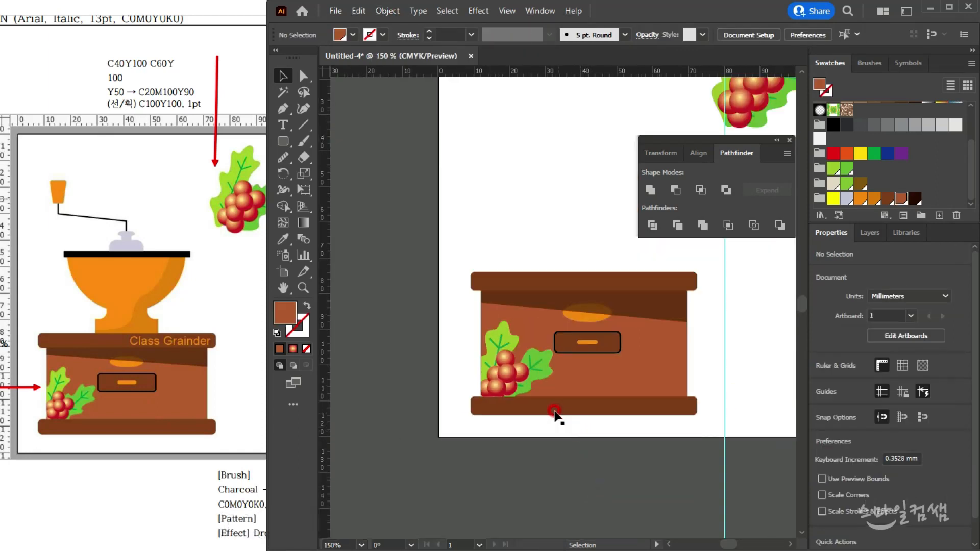
{"action": "scroll", "coordinate": [471, 310], "scroll_direction": "up", "scroll_amount": 2}
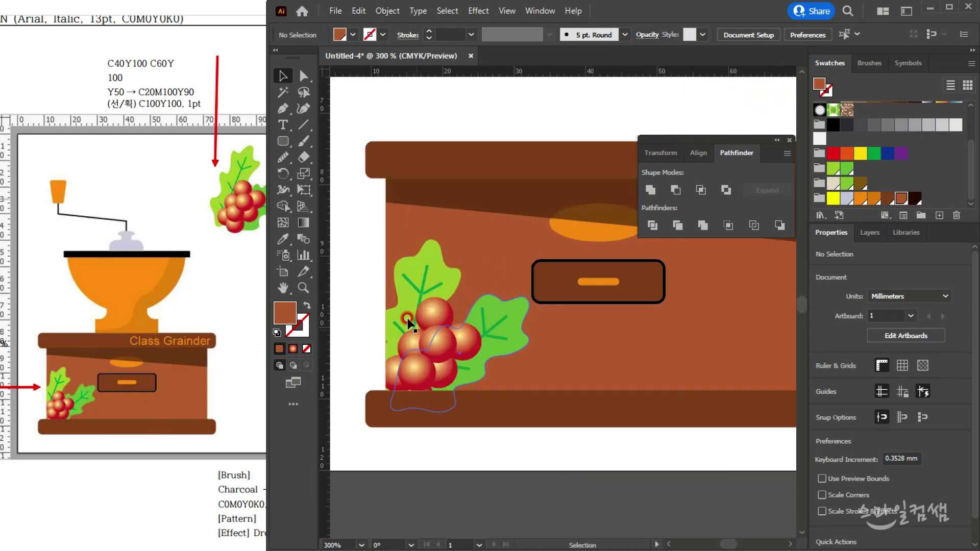
{"action": "double_click", "coordinate": [435, 276]}
{"action": "left_click", "coordinate": [435, 275]}
{"action": "mouse_move", "coordinate": [435, 269]}
{"action": "left_mouse_down"}
{"action": "mouse_move", "coordinate": [431, 260]}
{"action": "mouse_move", "coordinate": [425, 268]}
{"action": "left_mouse_up"}
{"action": "mouse_move", "coordinate": [520, 232]}
{"action": "left_mouse_down"}
{"action": "mouse_move", "coordinate": [543, 248]}
{"action": "mouse_move", "coordinate": [534, 243]}
{"action": "left_mouse_up"}
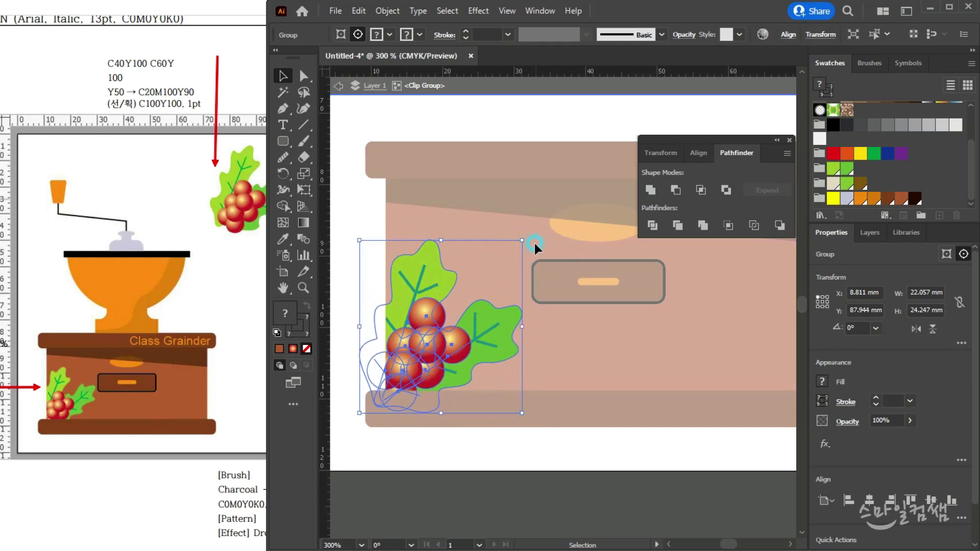
{"action": "left_click_drag", "start_coordinate": [468, 352], "coordinate": [475, 357]}
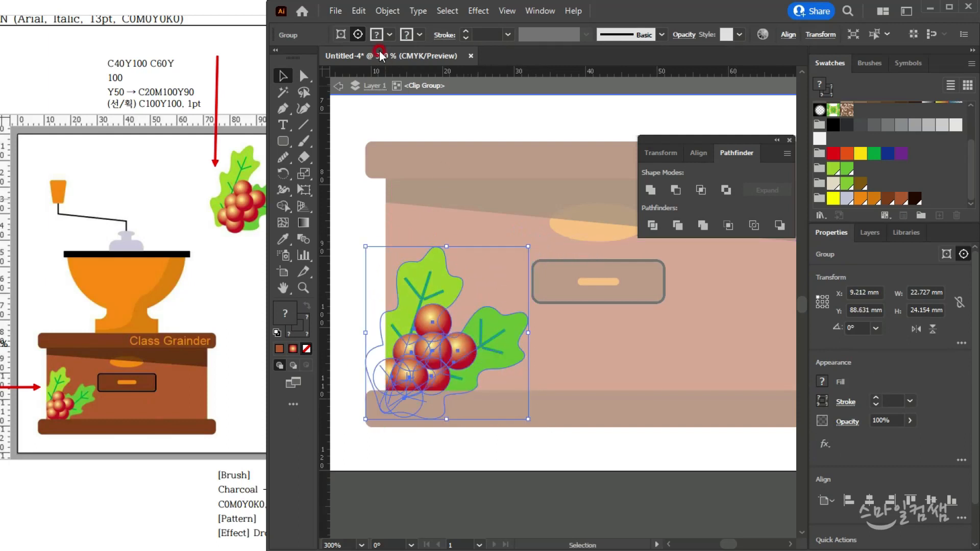
{"action": "left_click", "coordinate": [334, 89]}
{"action": "left_click", "coordinate": [338, 91]}
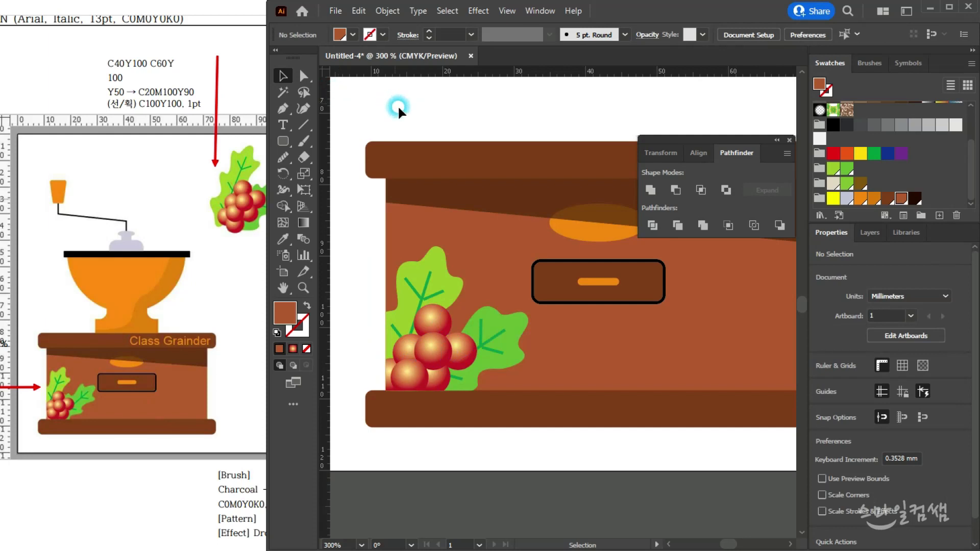
- Draw an ellipse about 47.2 × 45.1 mm from its centre, centred above the grinder box
{"action": "scroll", "coordinate": [531, 266], "scroll_direction": "down", "scroll_amount": 2}
{"action": "scroll", "coordinate": [653, 214], "scroll_direction": "up", "scroll_amount": 3}
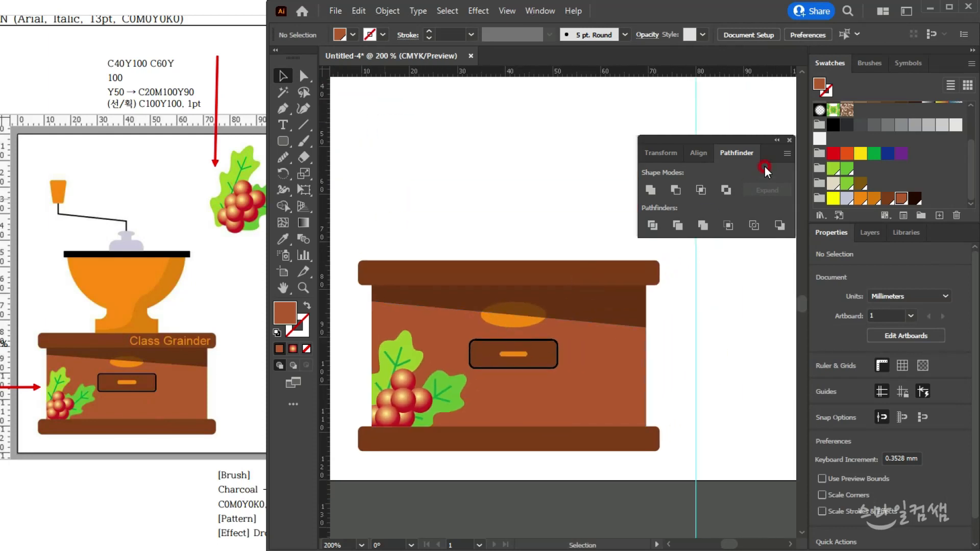
{"action": "left_click", "coordinate": [790, 140]}
{"action": "left_click_drag", "start_coordinate": [551, 137], "coordinate": [580, 139]}
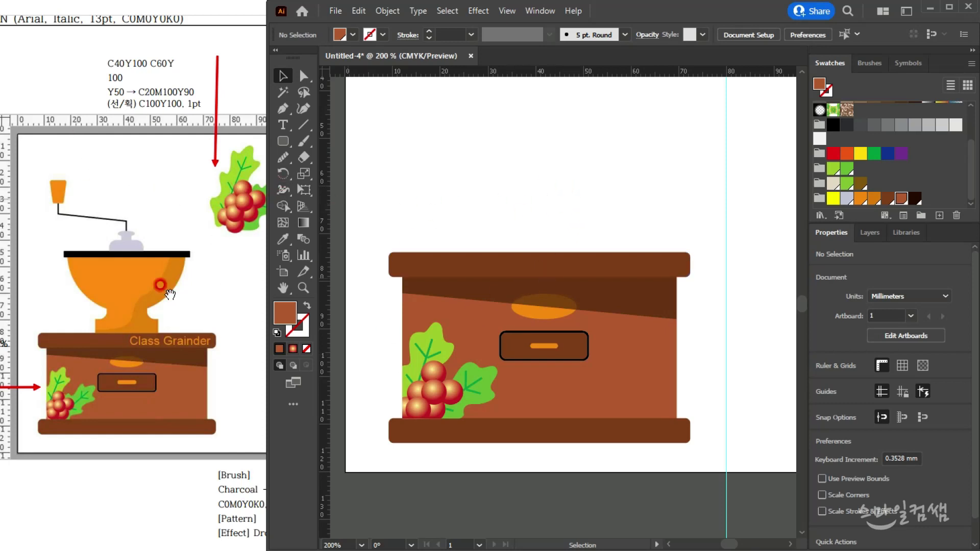
{"action": "scroll", "coordinate": [57, 314], "scroll_direction": "down", "scroll_amount": 3}
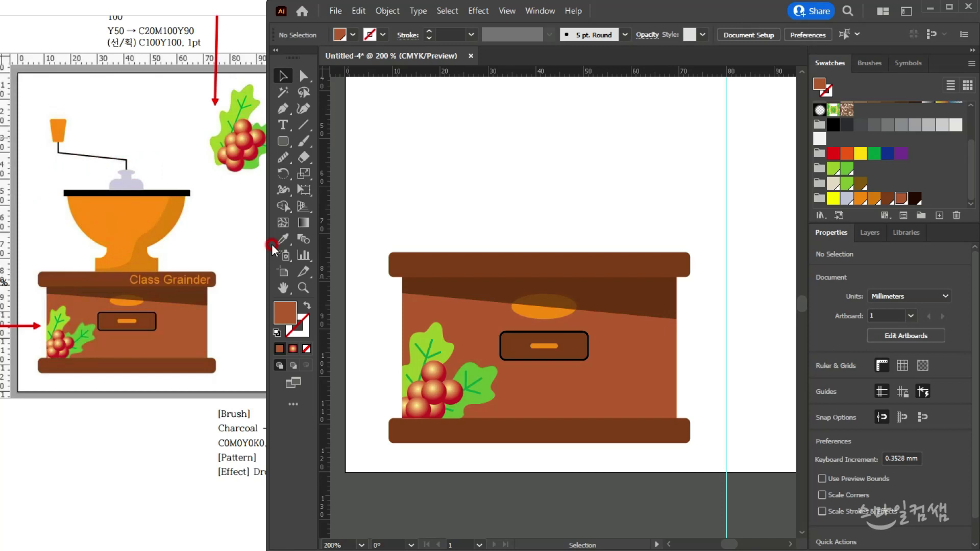
{"action": "left_click", "coordinate": [561, 227]}
{"action": "scroll", "coordinate": [564, 191], "scroll_direction": "up", "scroll_amount": 2}
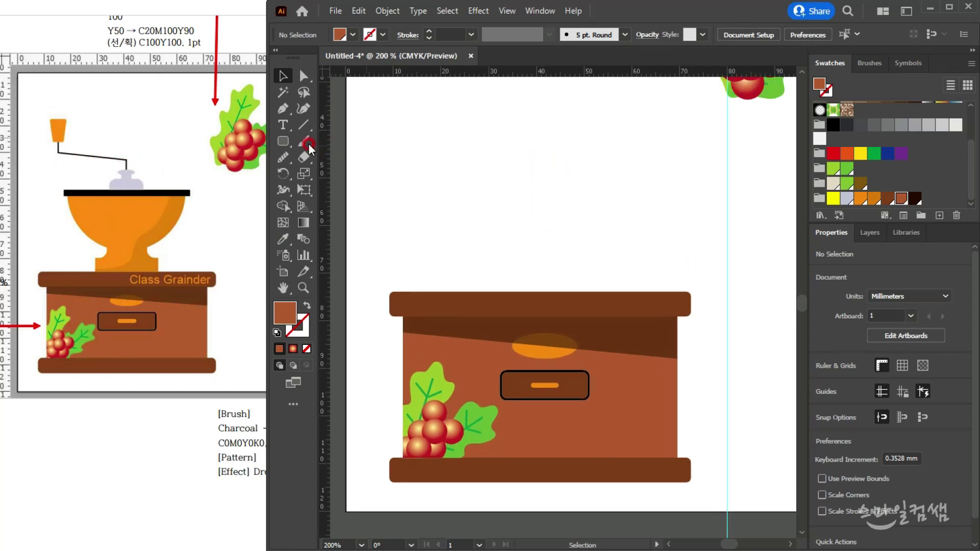
{"action": "left_click", "coordinate": [282, 140]}
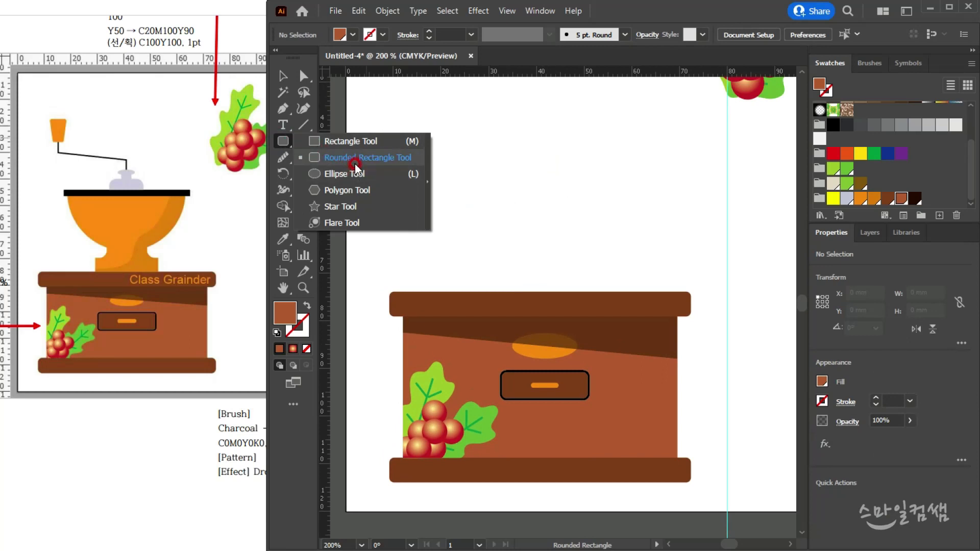
{"action": "left_click", "coordinate": [349, 174]}
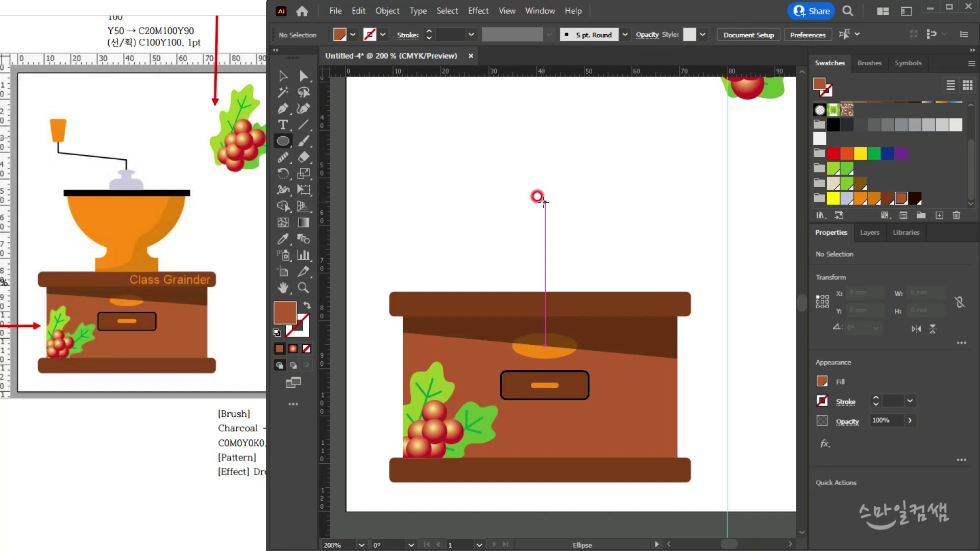
{"action": "left_click_drag", "start_coordinate": [540, 201], "coordinate": [652, 308]}
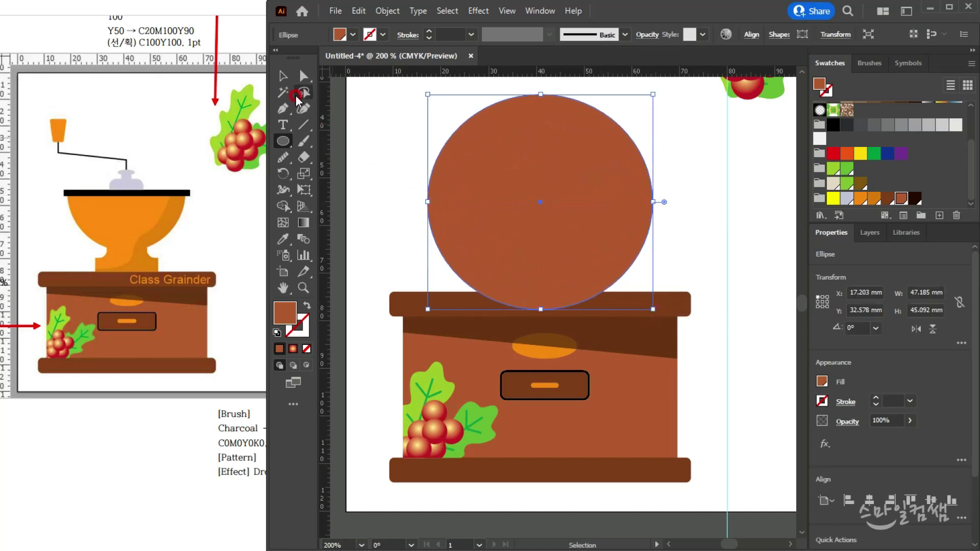
- Delete the ellipse's top anchor point to leave a half-round bowl, and move it straight up clear of the box lid
{"action": "left_click", "coordinate": [303, 76]}
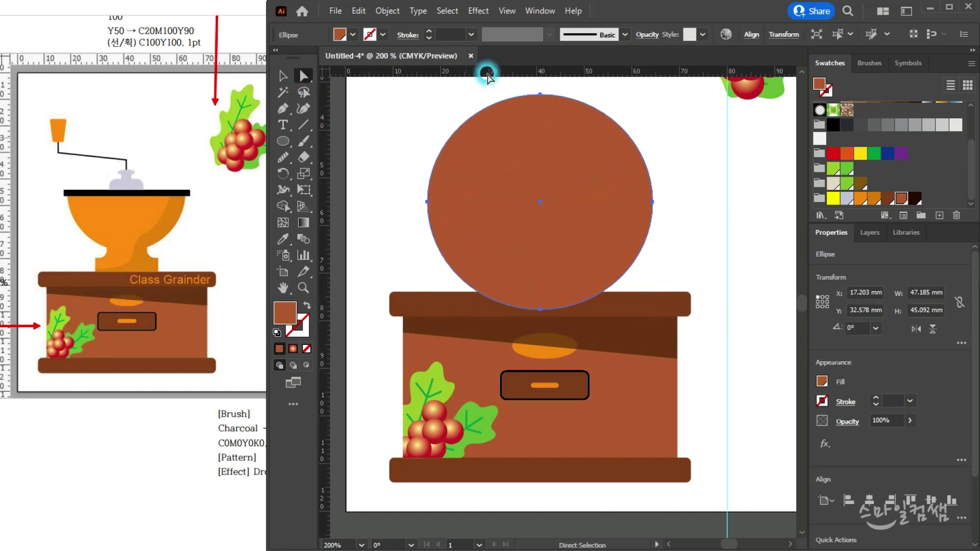
{"action": "left_click", "coordinate": [540, 93]}
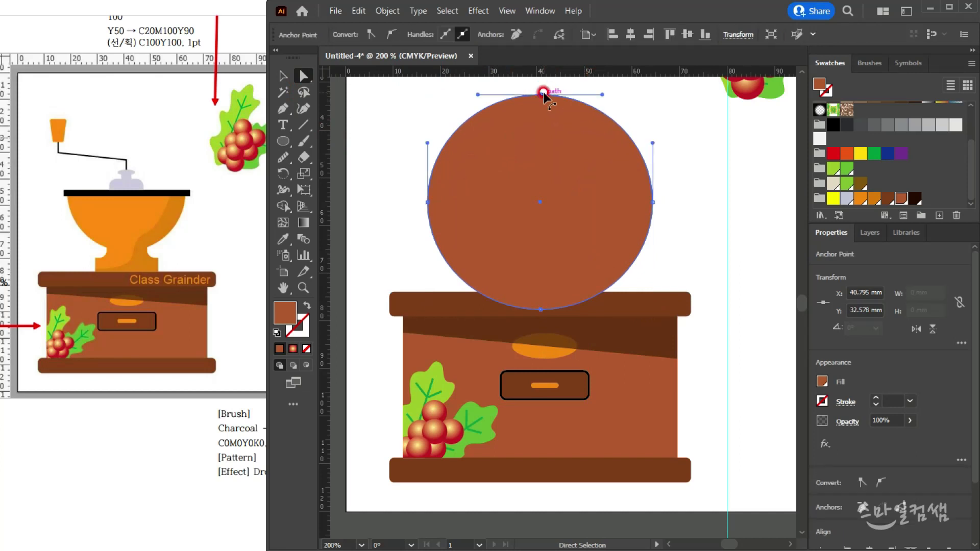
{"action": "key", "text": "Delete"}
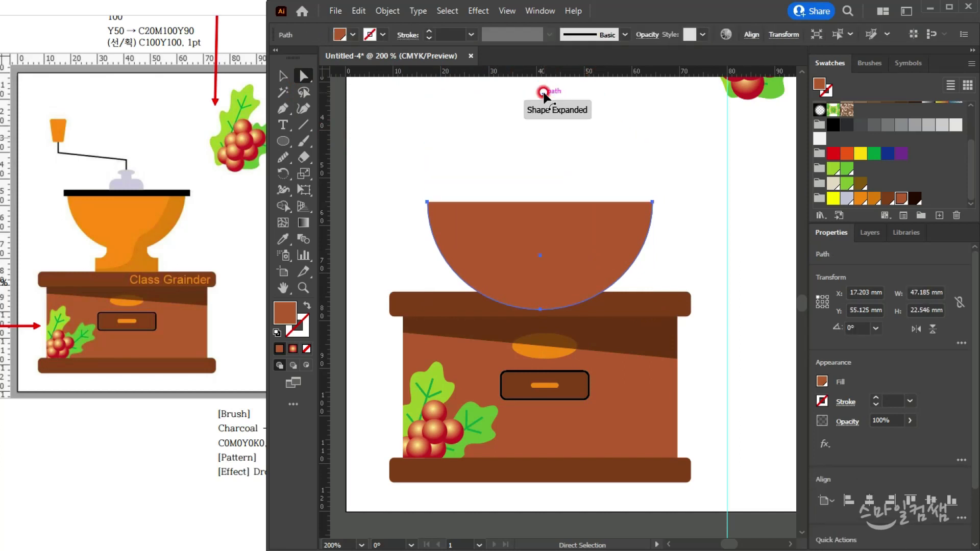
{"action": "key", "text": "v"}
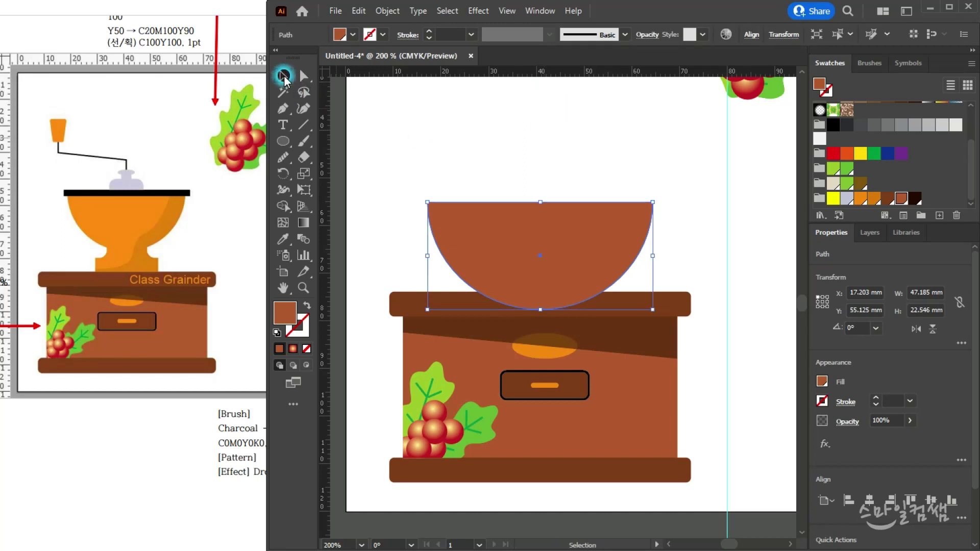
{"action": "left_click", "coordinate": [553, 164]}
{"action": "left_click_drag", "start_coordinate": [579, 249], "coordinate": [579, 200]}
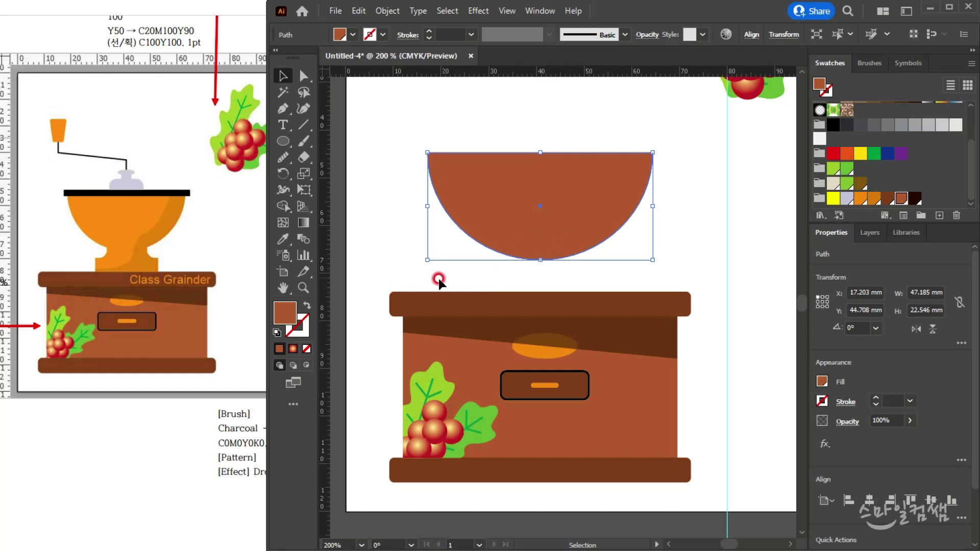
- Give the bowl the default white fill and 1 pt black stroke, and scale it from its centre to about 42.6 × 20.4 mm
{"action": "key", "text": "d"}
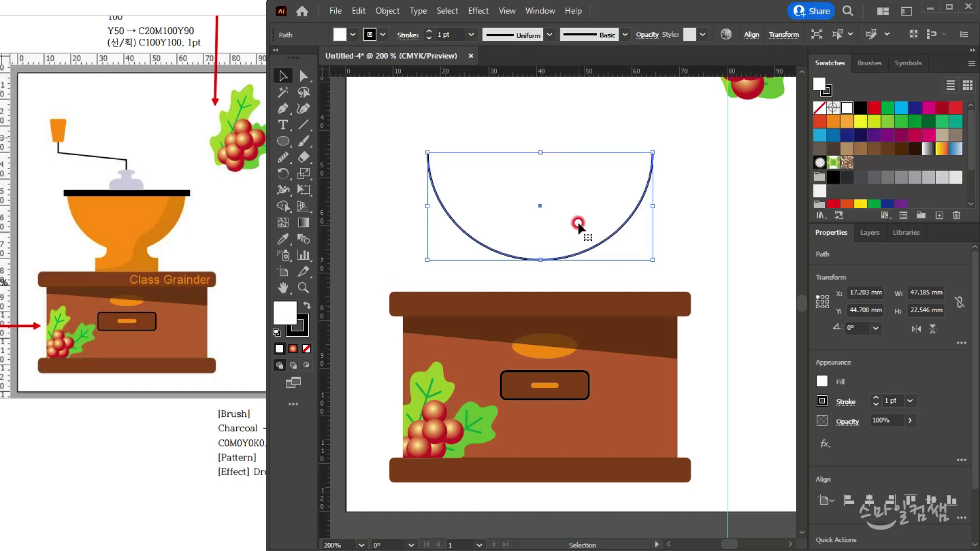
{"action": "left_click", "coordinate": [684, 219]}
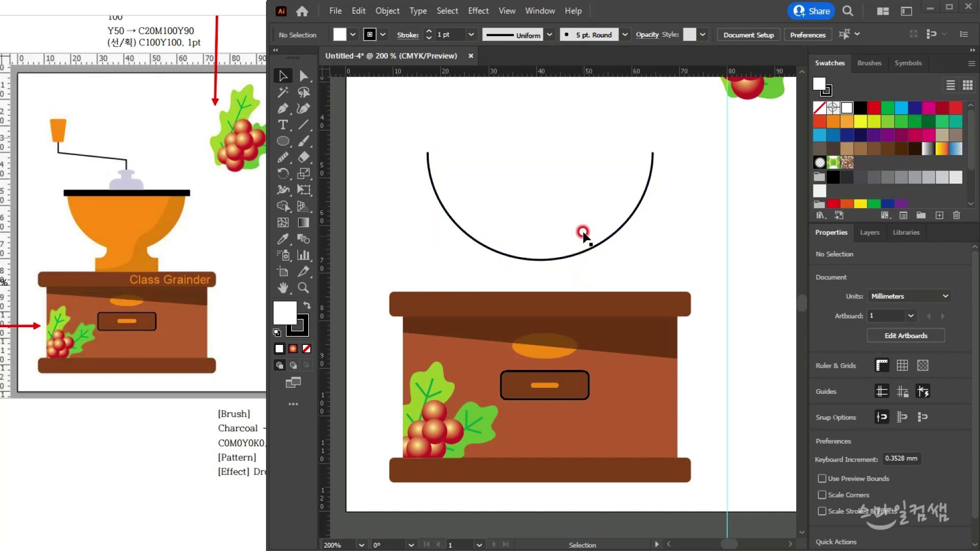
{"action": "left_click", "coordinate": [583, 211]}
{"action": "left_click_drag", "start_coordinate": [645, 148], "coordinate": [636, 155]}
- Draw a base rectangle about 23.5 mm wide and 4.1 mm high under the bowl, with a narrower neck rectangle between base and bowl
{"action": "left_click", "coordinate": [283, 142]}
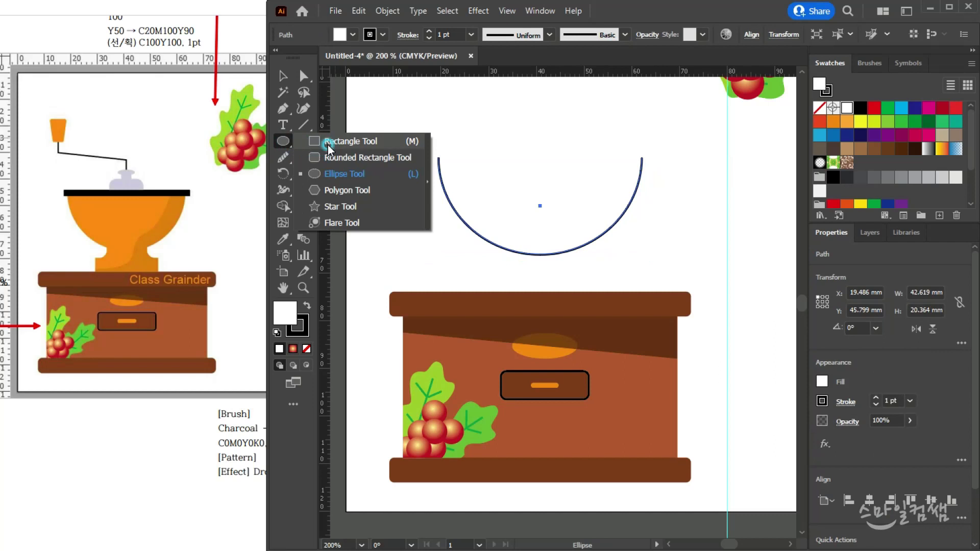
{"action": "left_click", "coordinate": [332, 141]}
{"action": "left_click_drag", "start_coordinate": [538, 252], "coordinate": [596, 278]}
{"action": "left_click", "coordinate": [282, 76]}
{"action": "left_click", "coordinate": [535, 241]}
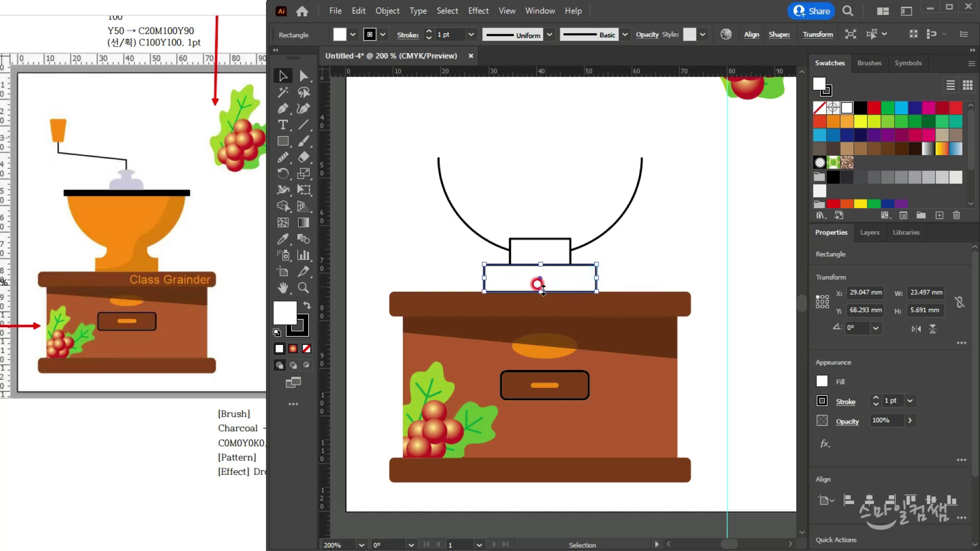
{"action": "left_click_drag", "start_coordinate": [541, 292], "coordinate": [547, 285]}
{"action": "left_click", "coordinate": [558, 262]}
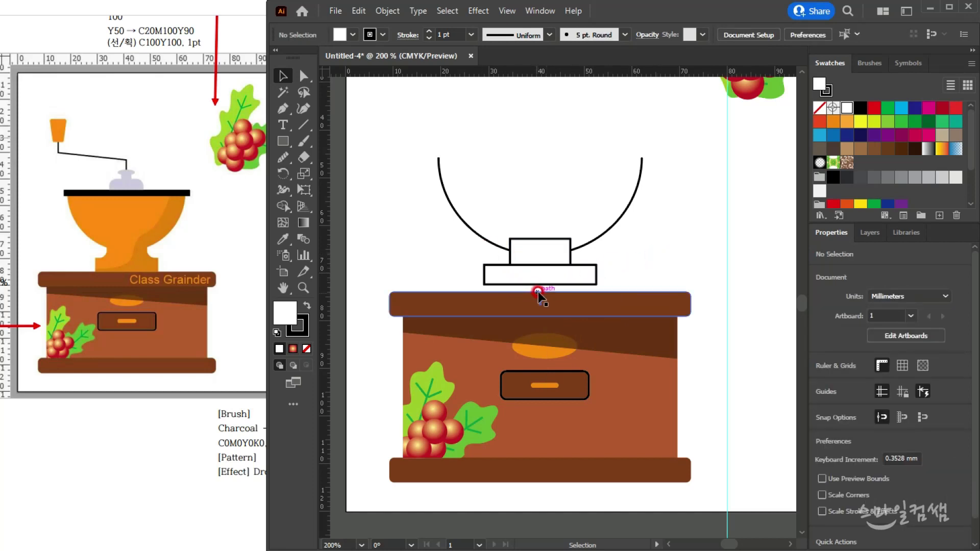
- Narrow the neck rectangle symmetrically to about 12.7 mm and move the base rectangle up slightly so it overlaps the neck
{"action": "scroll", "coordinate": [538, 273], "scroll_direction": "up", "scroll_amount": 1, "text": "alt"}
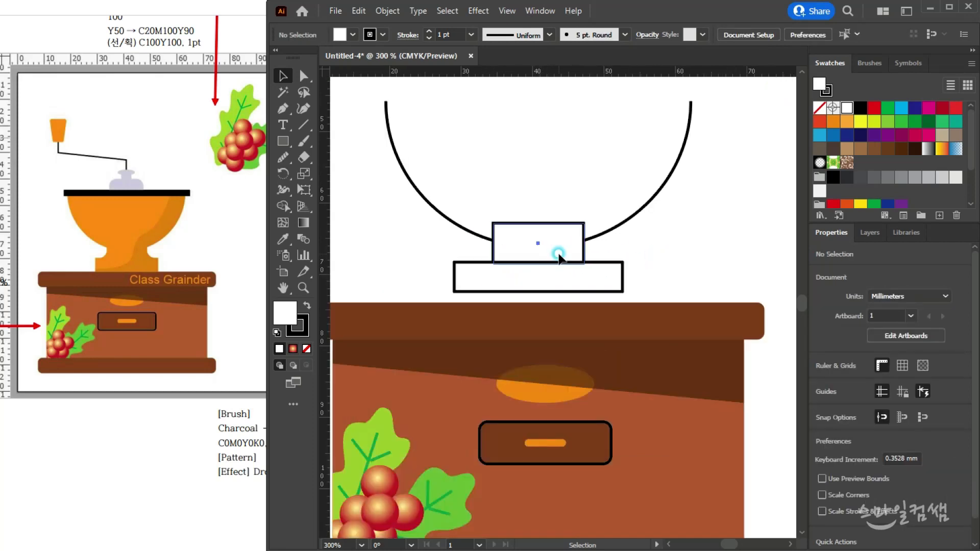
{"action": "left_click", "coordinate": [561, 252]}
{"action": "left_click_drag", "start_coordinate": [582, 243], "coordinate": [581, 243]}
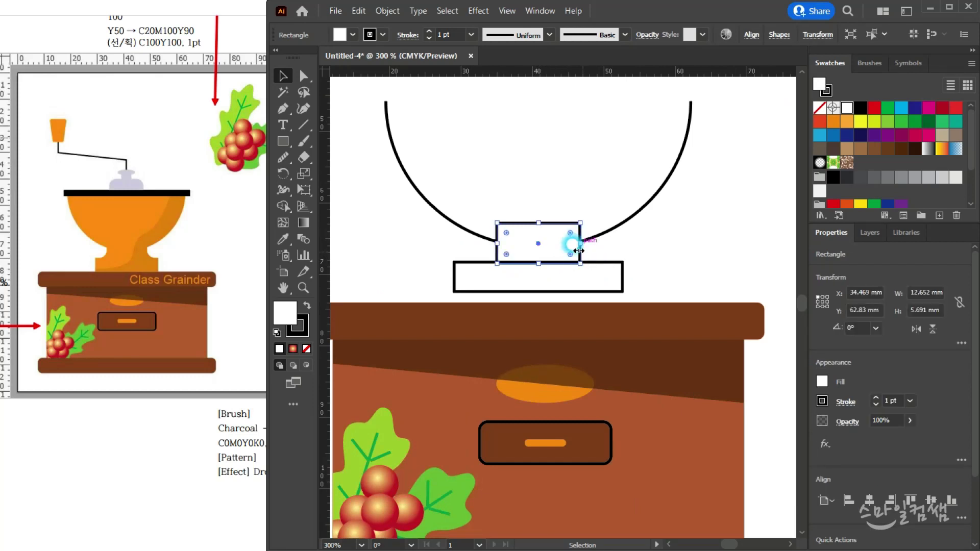
{"action": "left_click_drag", "start_coordinate": [548, 276], "coordinate": [547, 274]}
{"action": "left_click", "coordinate": [706, 258]}
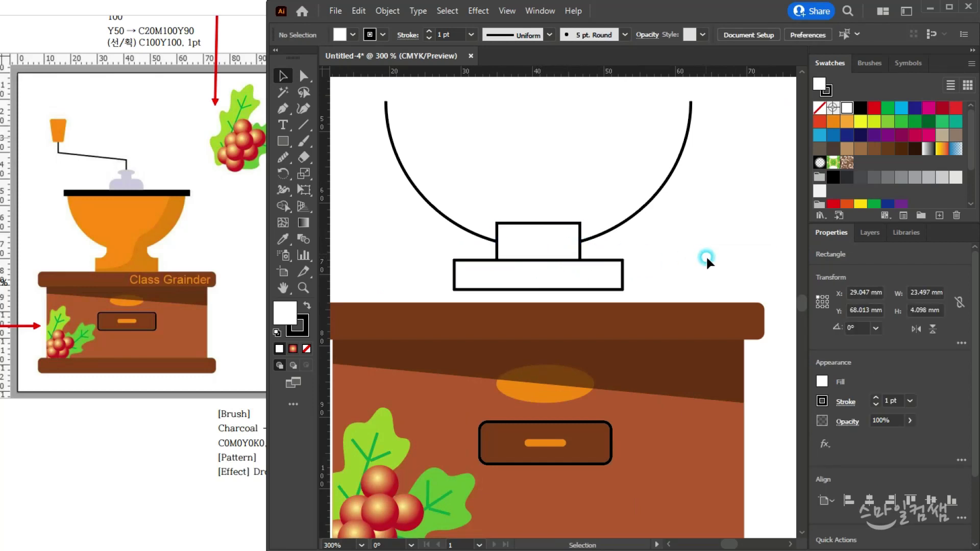
- Unite the bowl, neck and base into a single path and move it down to rest on the box lid
{"action": "left_click_drag", "start_coordinate": [470, 203], "coordinate": [579, 269]}
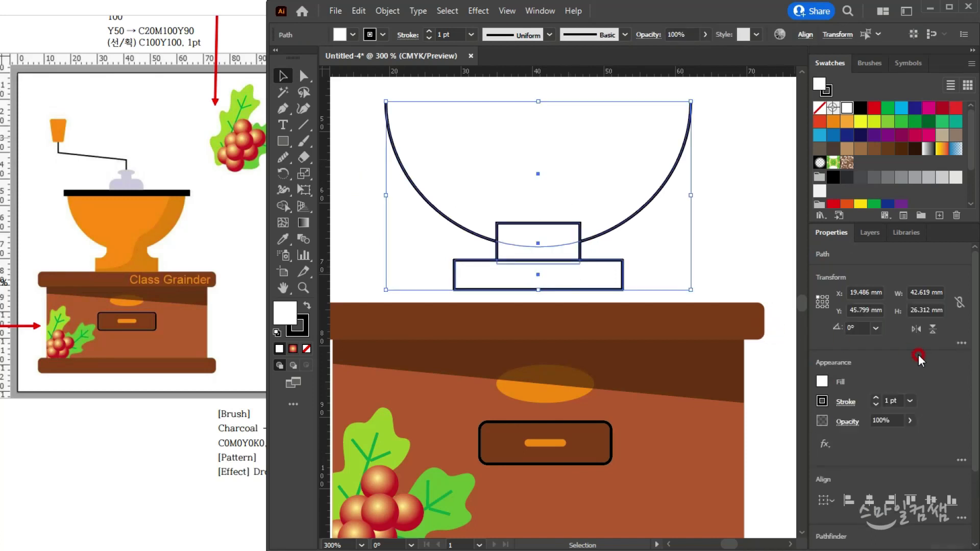
{"action": "scroll", "coordinate": [924, 365], "scroll_direction": "down", "scroll_amount": 2}
{"action": "left_click", "coordinate": [826, 462]}
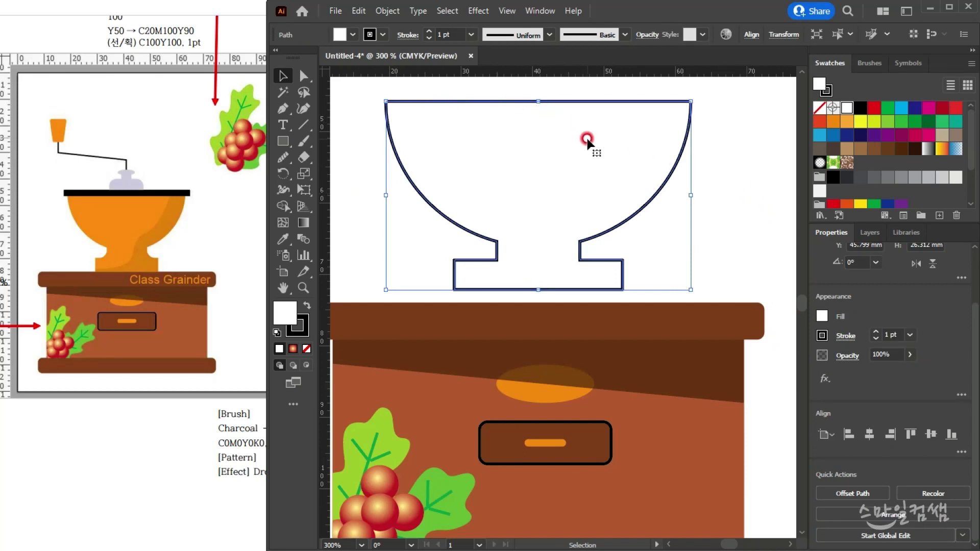
{"action": "left_click_drag", "start_coordinate": [587, 146], "coordinate": [588, 158]}
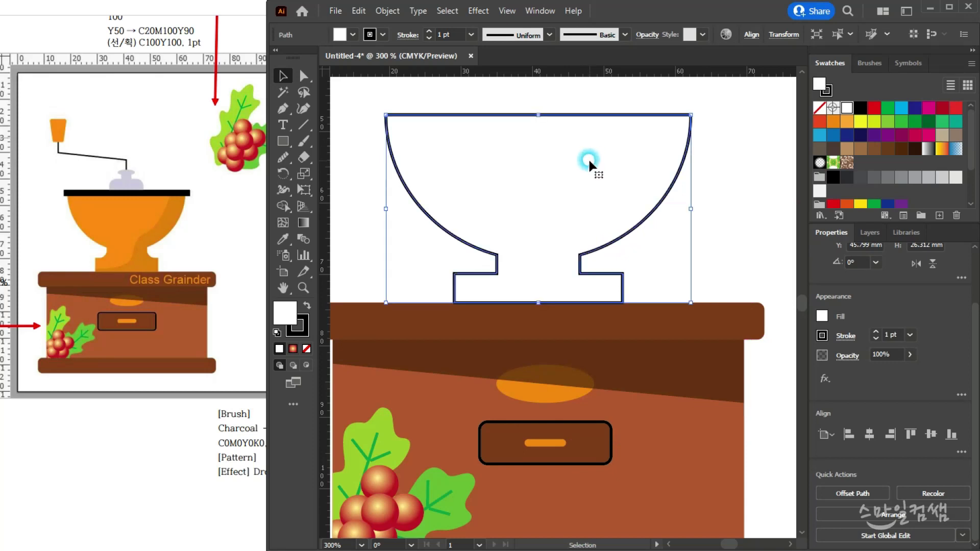
{"action": "left_click", "coordinate": [727, 247]}
{"action": "left_click", "coordinate": [530, 271]}
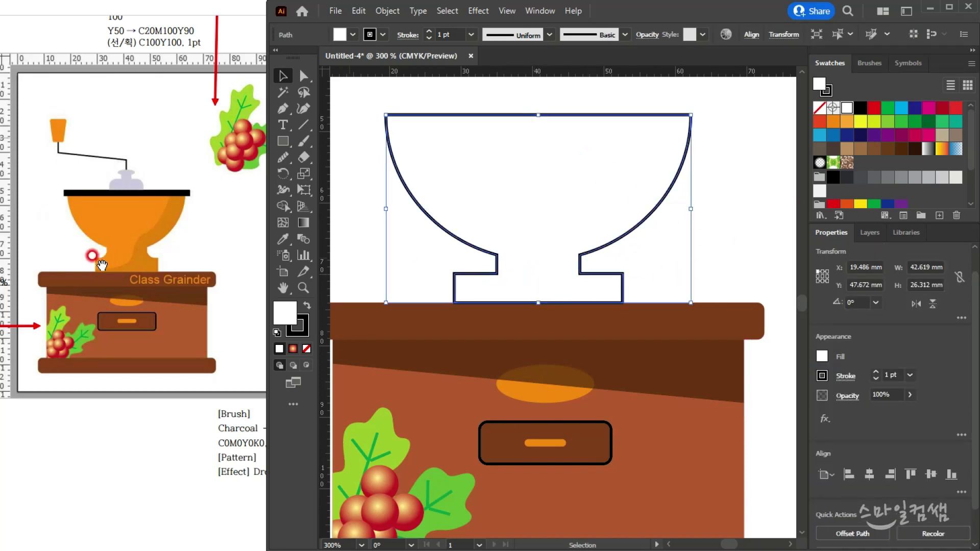
{"action": "left_click", "coordinate": [95, 235]}
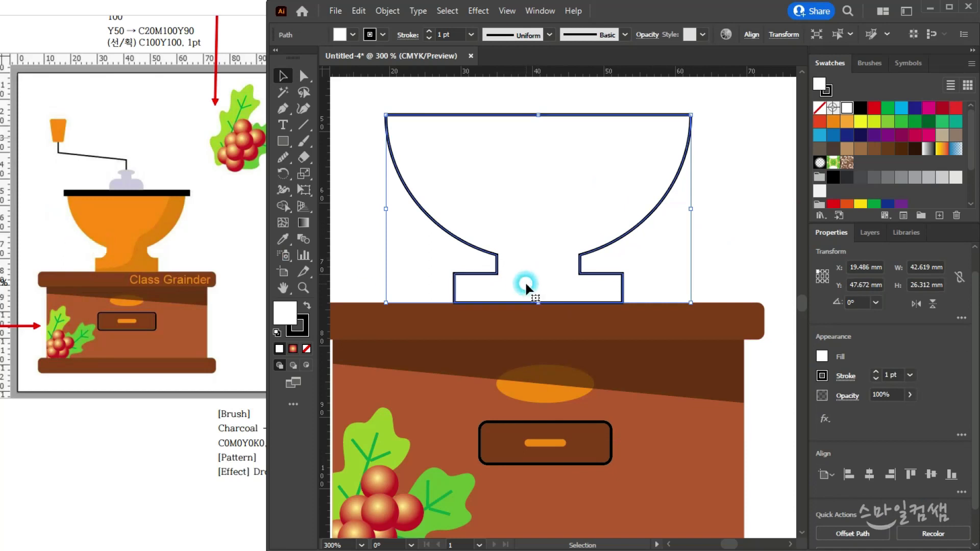
- Round the two inner corners where the neck meets the base into concave curves
{"action": "left_click", "coordinate": [308, 75]}
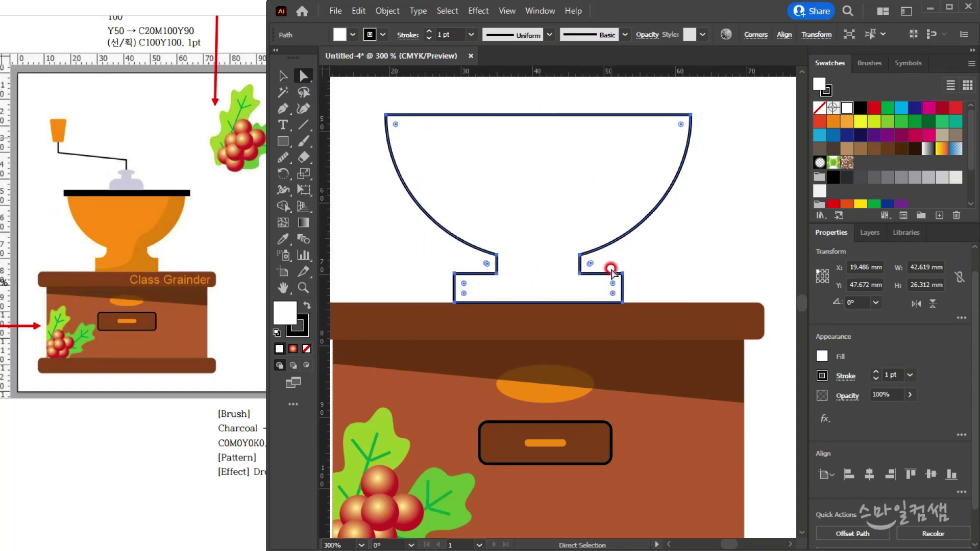
{"action": "scroll", "coordinate": [611, 269], "scroll_direction": "up", "scroll_amount": 3}
{"action": "left_click_drag", "start_coordinate": [529, 297], "coordinate": [673, 296]}
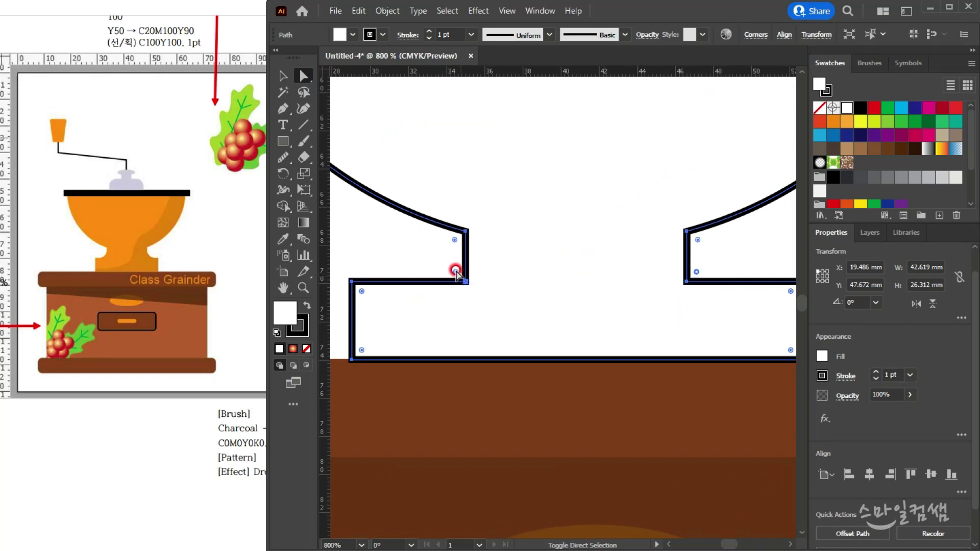
{"action": "left_click_drag", "start_coordinate": [697, 272], "coordinate": [756, 247]}
{"action": "scroll", "coordinate": [585, 289], "scroll_direction": "down", "scroll_amount": 5}
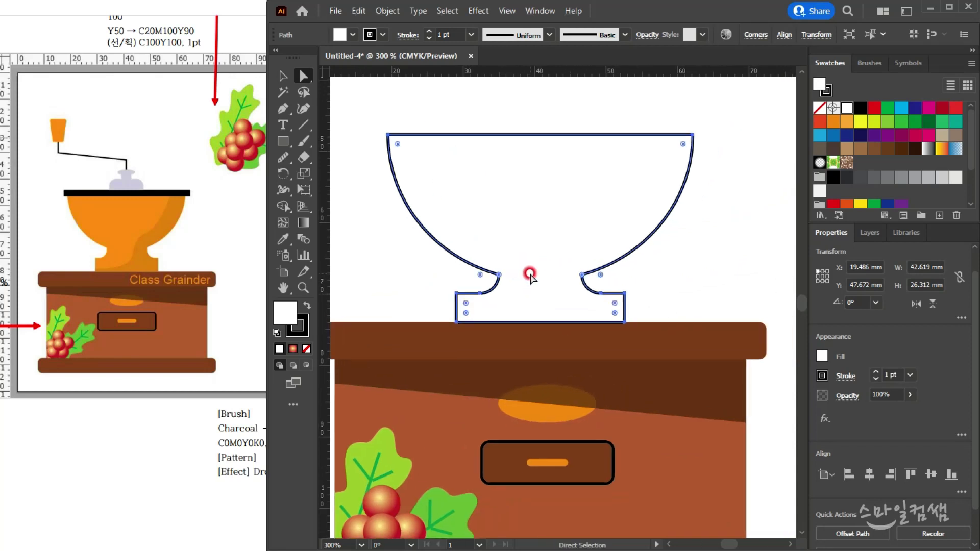
{"action": "left_click", "coordinate": [287, 112]}
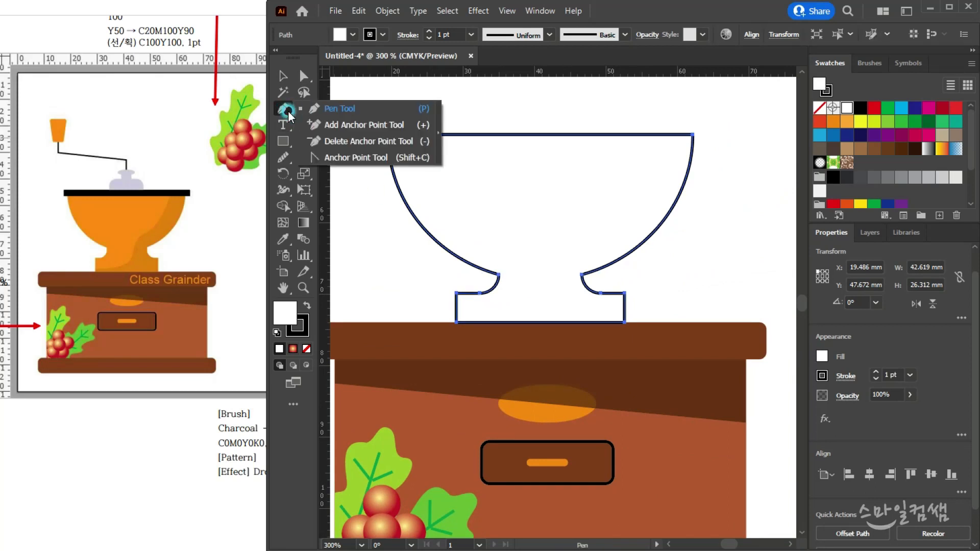
{"action": "left_click", "coordinate": [329, 154]}
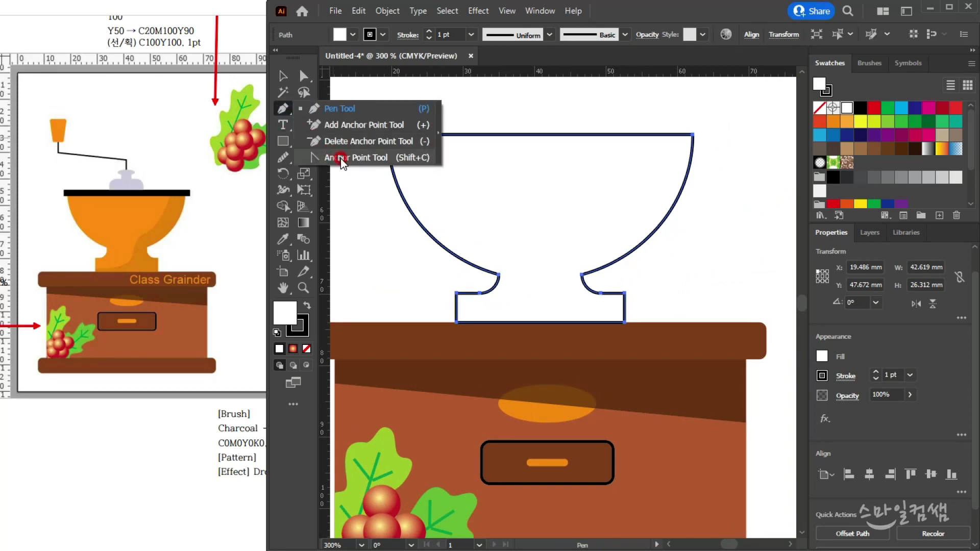
{"action": "left_click", "coordinate": [283, 108]}
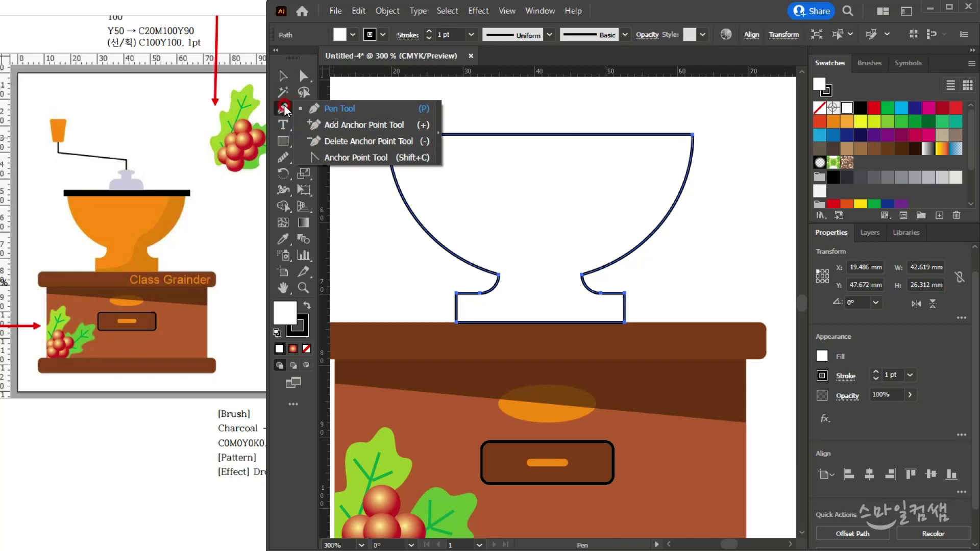
{"action": "left_click", "coordinate": [284, 108]}
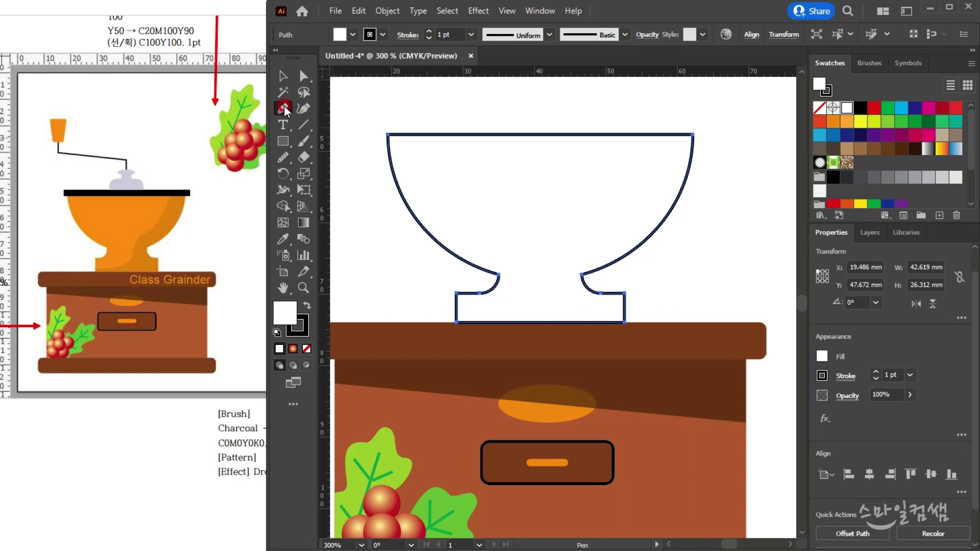
{"action": "mouse_move", "coordinate": [285, 118]}
{"action": "left_mouse_down"}
{"action": "mouse_move", "coordinate": [338, 163]}
{"action": "mouse_move", "coordinate": [284, 109]}
{"action": "left_mouse_up"}
{"action": "left_click", "coordinate": [283, 77]}
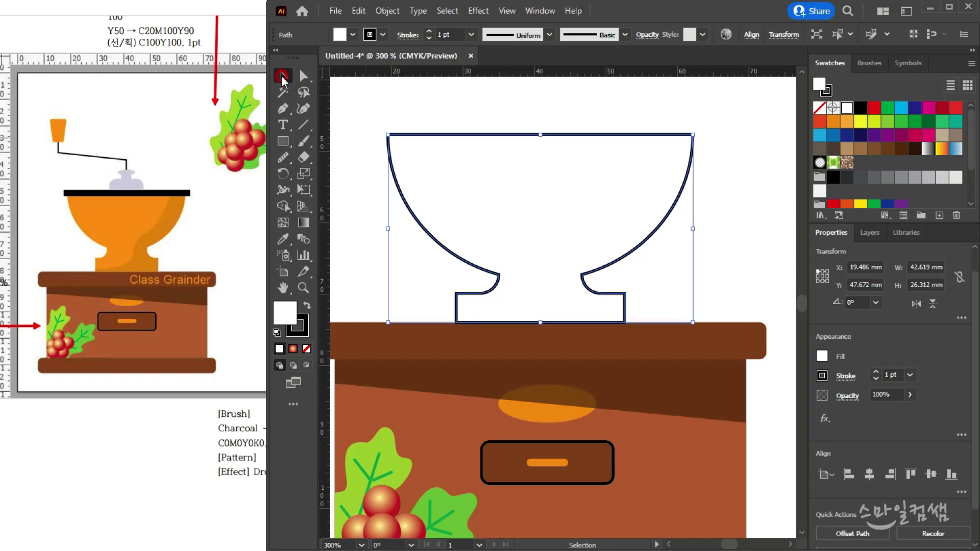
- Fill the white bowl silhouette above the wooden box with the custom orange swatch and remove its stroke
{"action": "left_click", "coordinate": [734, 262]}
{"action": "left_click", "coordinate": [574, 216]}
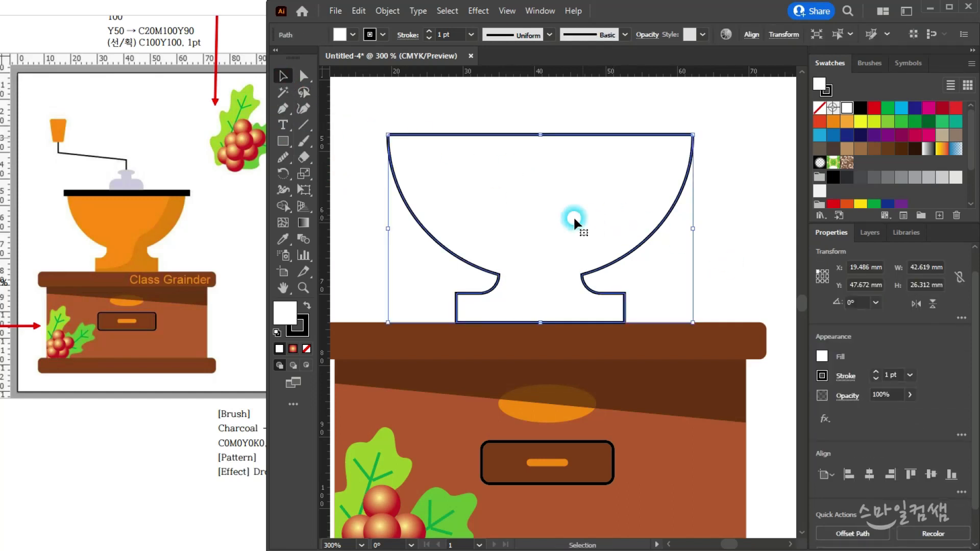
{"action": "scroll", "coordinate": [901, 179], "scroll_direction": "down", "scroll_amount": 3}
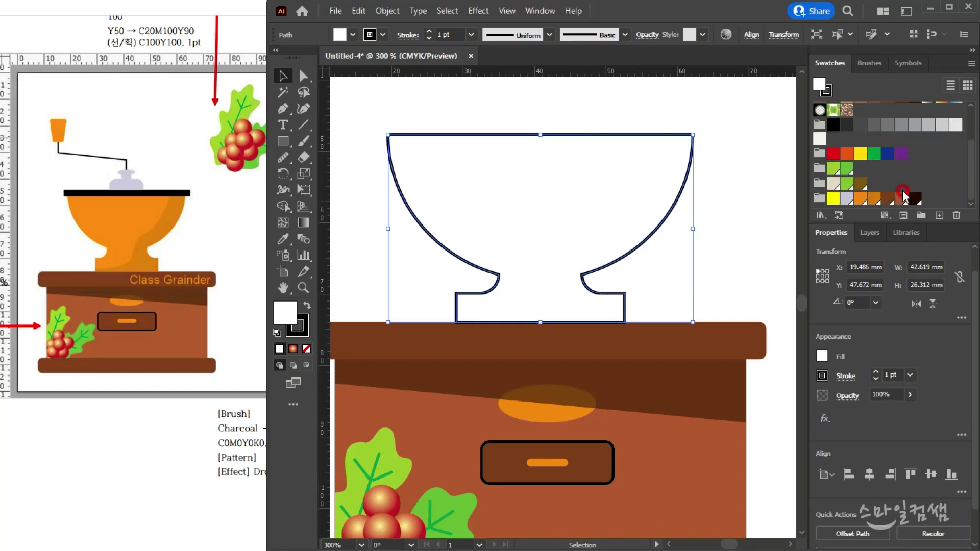
{"action": "left_click", "coordinate": [859, 199]}
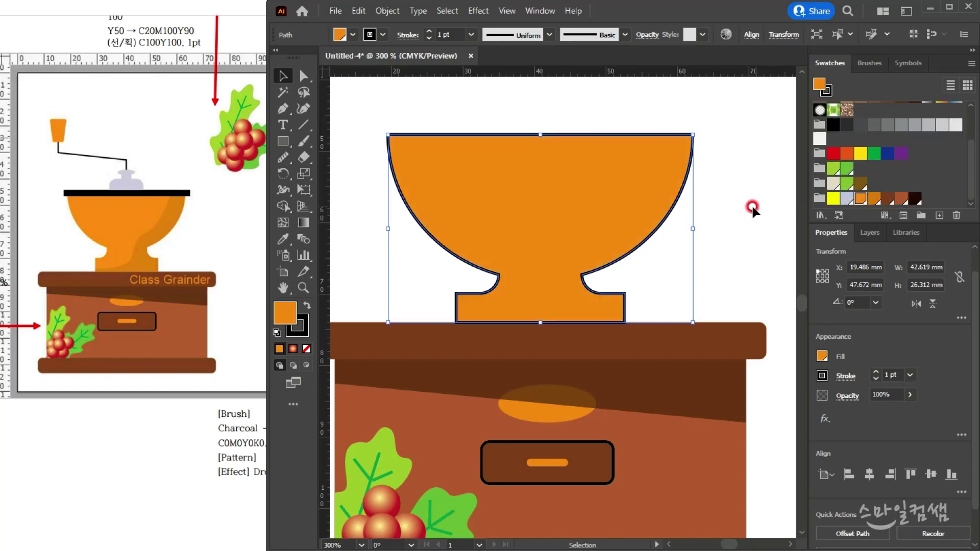
{"action": "left_click", "coordinate": [828, 92]}
{"action": "left_click", "coordinate": [819, 107]}
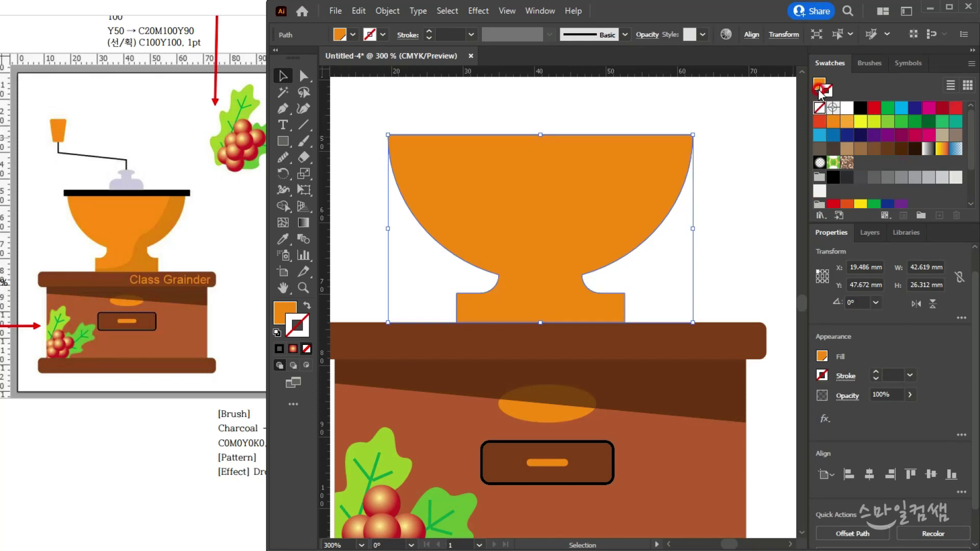
{"action": "left_click", "coordinate": [817, 84]}
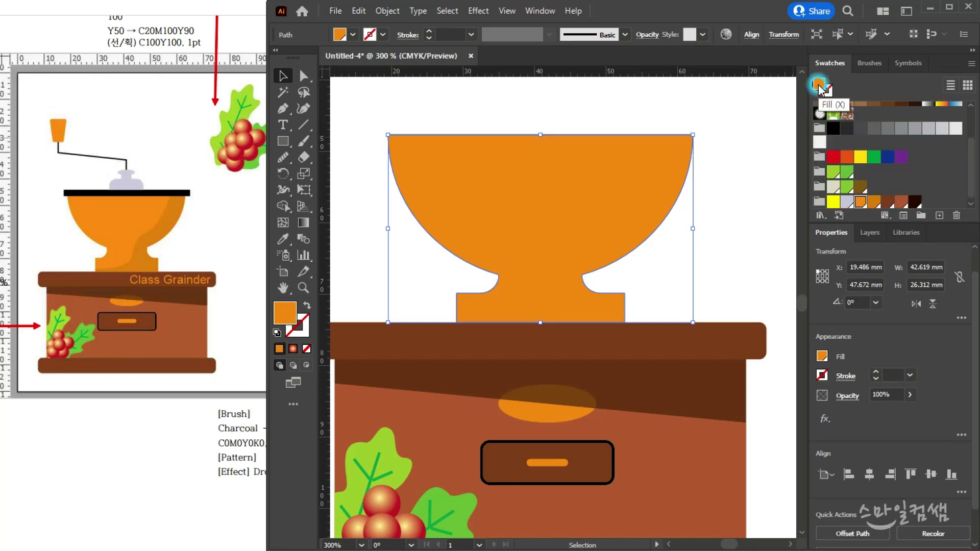
{"action": "left_click", "coordinate": [721, 200]}
- Copy the orange bowl and paste the duplicate in place directly in front of the original
{"action": "scroll", "coordinate": [720, 198], "scroll_direction": "down", "scroll_amount": 1}
{"action": "scroll", "coordinate": [683, 237], "scroll_direction": "down", "scroll_amount": 2}
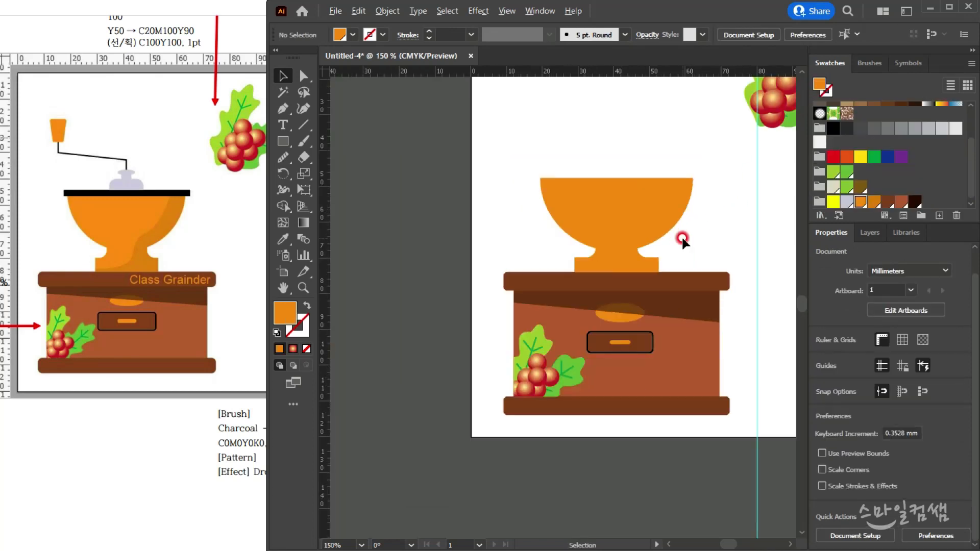
{"action": "scroll", "coordinate": [554, 283], "scroll_direction": "up", "scroll_amount": 1}
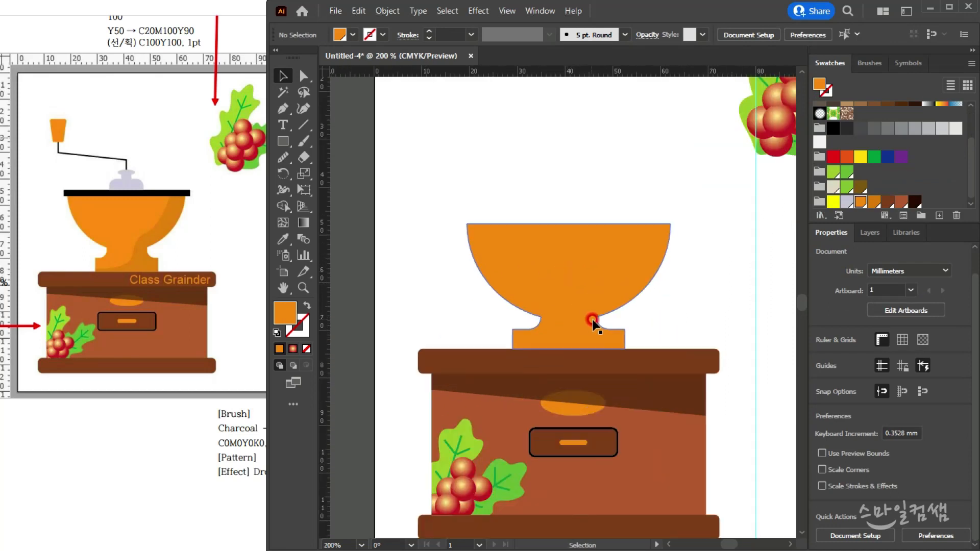
{"action": "scroll", "coordinate": [586, 428], "scroll_direction": "down", "scroll_amount": 1}
{"action": "scroll", "coordinate": [573, 312], "scroll_direction": "up", "scroll_amount": 1}
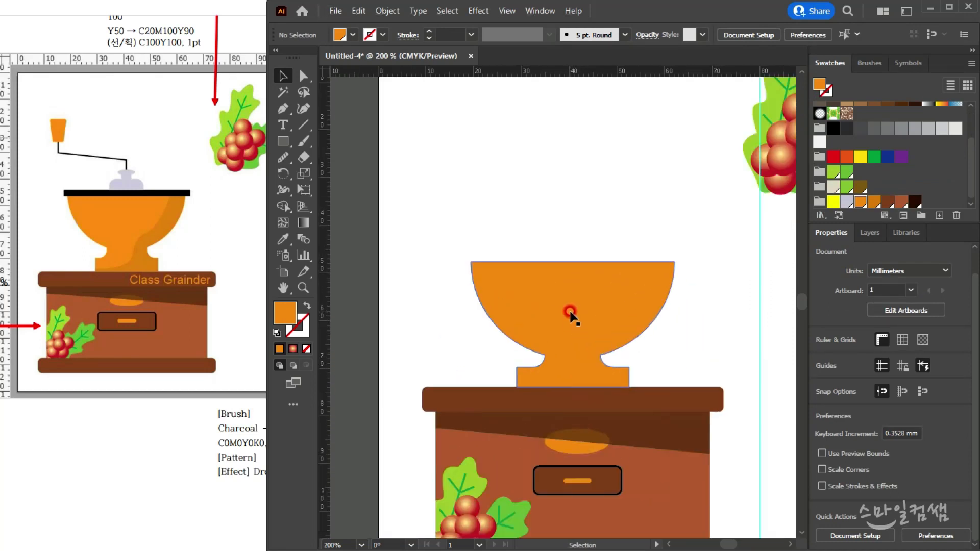
{"action": "scroll", "coordinate": [594, 346], "scroll_direction": "up", "scroll_amount": 1}
{"action": "left_click_drag", "start_coordinate": [549, 254], "coordinate": [524, 203]}
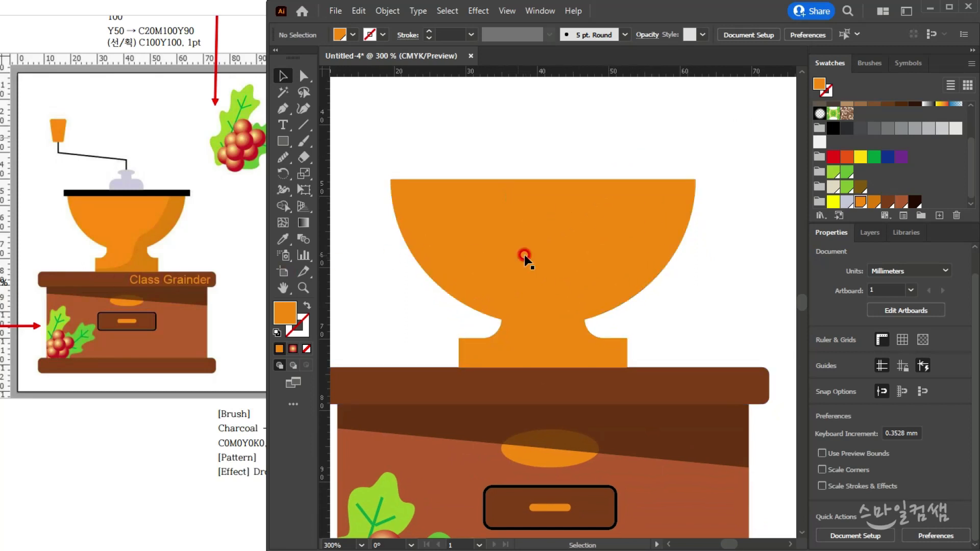
{"action": "left_click", "coordinate": [614, 231]}
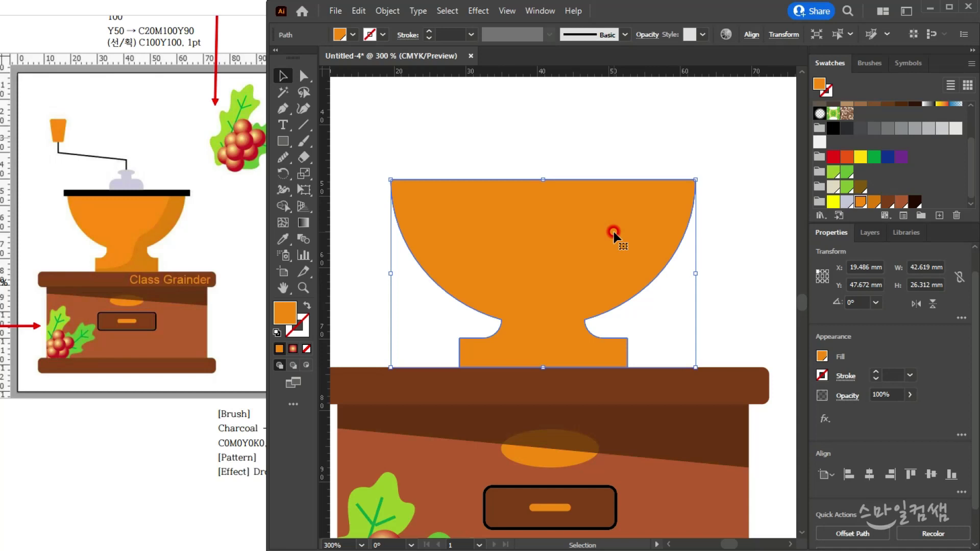
{"action": "key", "text": "a"}
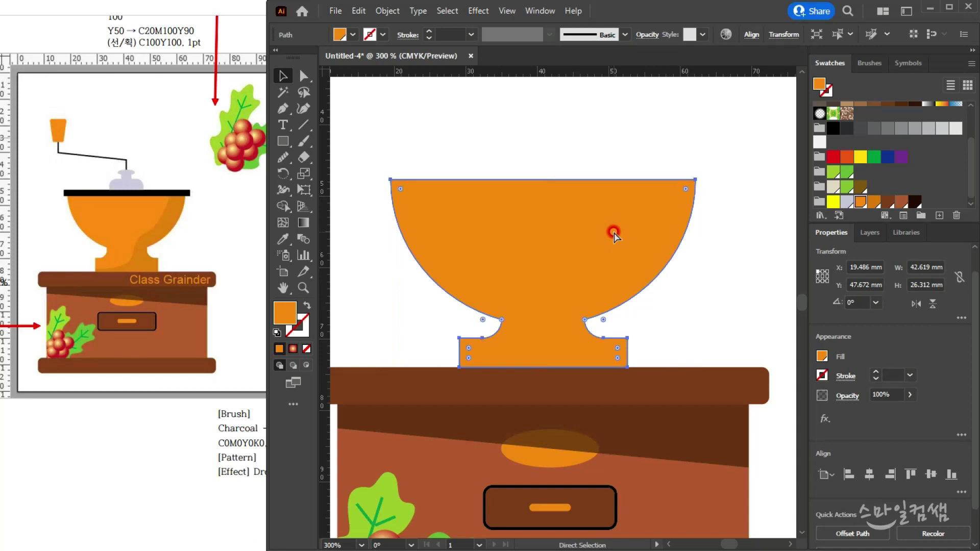
{"action": "key", "text": "v"}
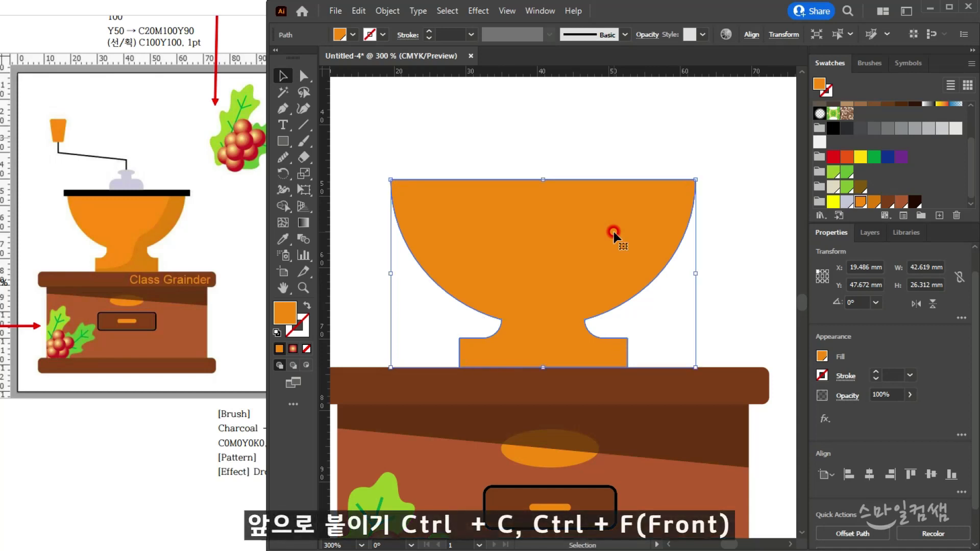
{"action": "left_click_drag", "start_coordinate": [568, 234], "coordinate": [647, 274]}
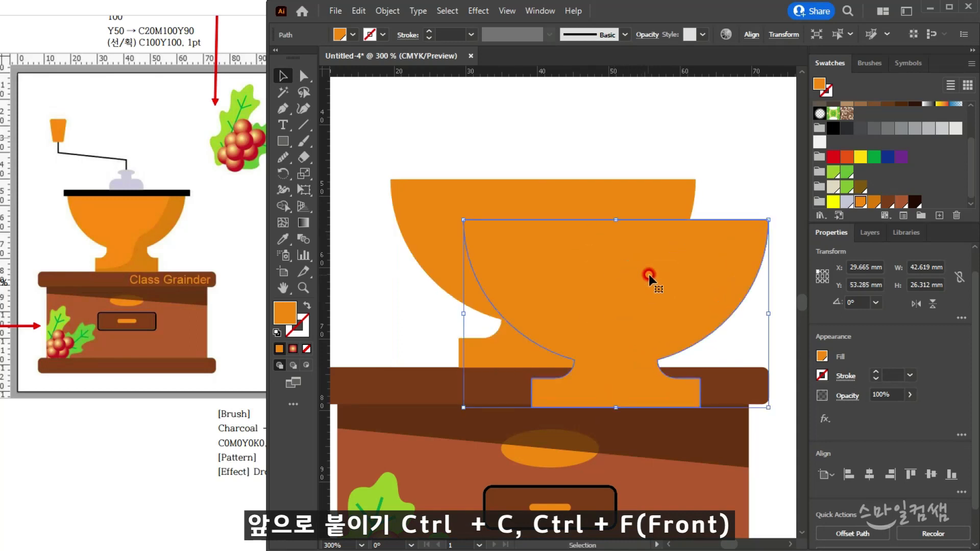
{"action": "key", "text": "ctrl+z"}
{"action": "left_click", "coordinate": [284, 158]}
{"action": "left_click", "coordinate": [302, 158]}
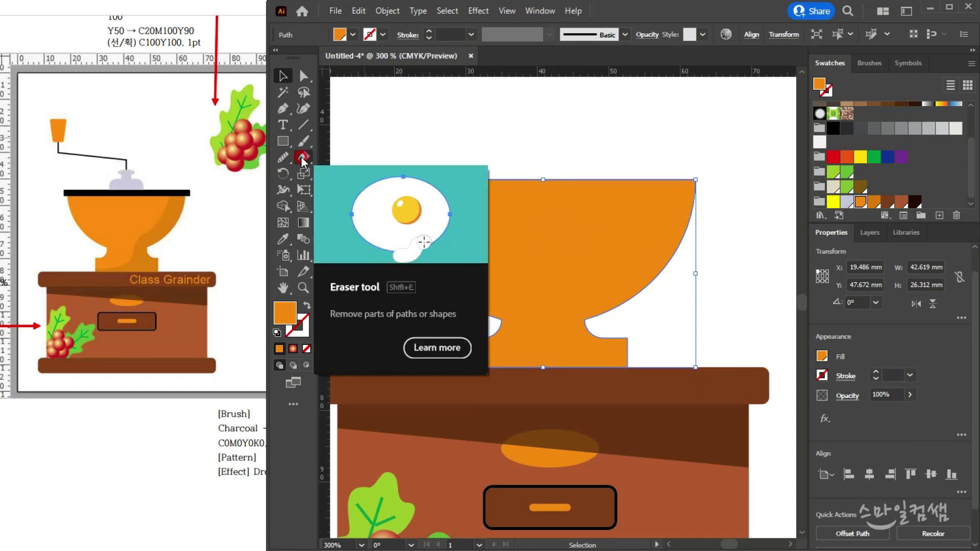
{"action": "left_click", "coordinate": [603, 224]}
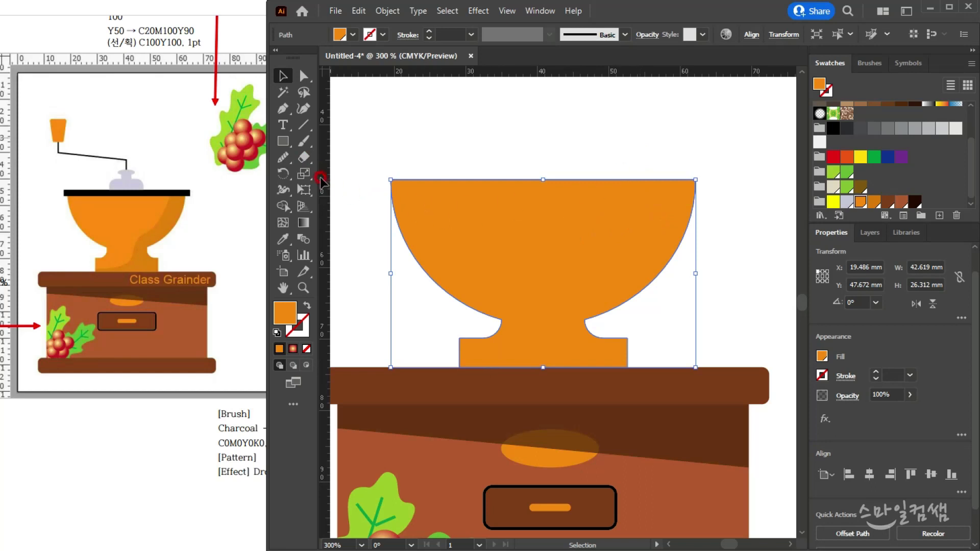
{"action": "left_click", "coordinate": [409, 380]}
- Draw a freehand black 1 pt Pencil curve, about 34 by 28 mm, from above the bowl's right rim to beyond the left side of its base
{"action": "left_click", "coordinate": [283, 157]}
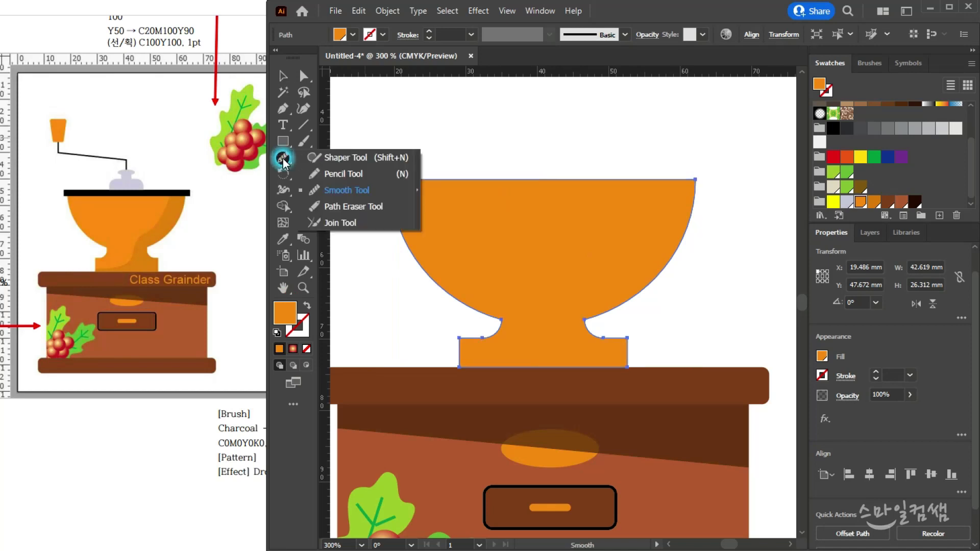
{"action": "left_click", "coordinate": [335, 173]}
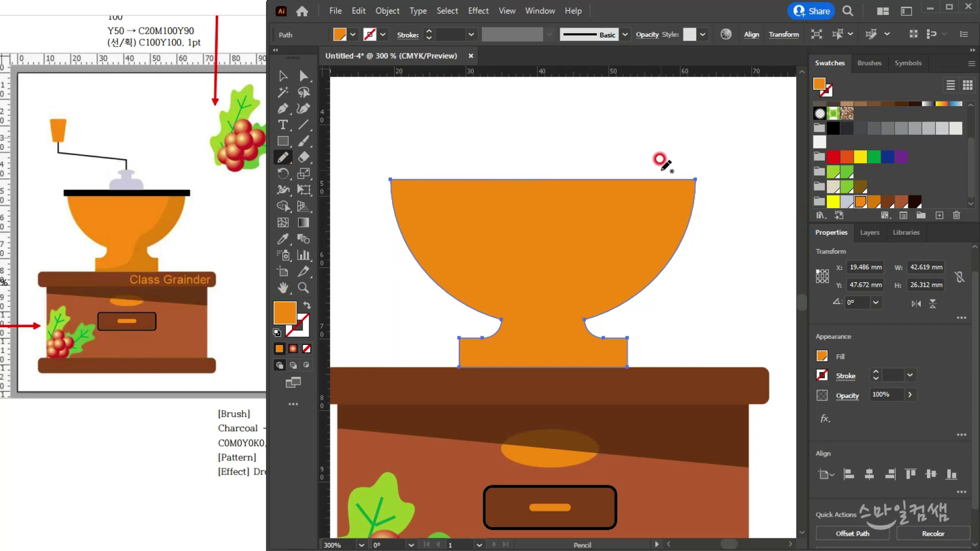
{"action": "key", "text": "ctrl+shift+a"}
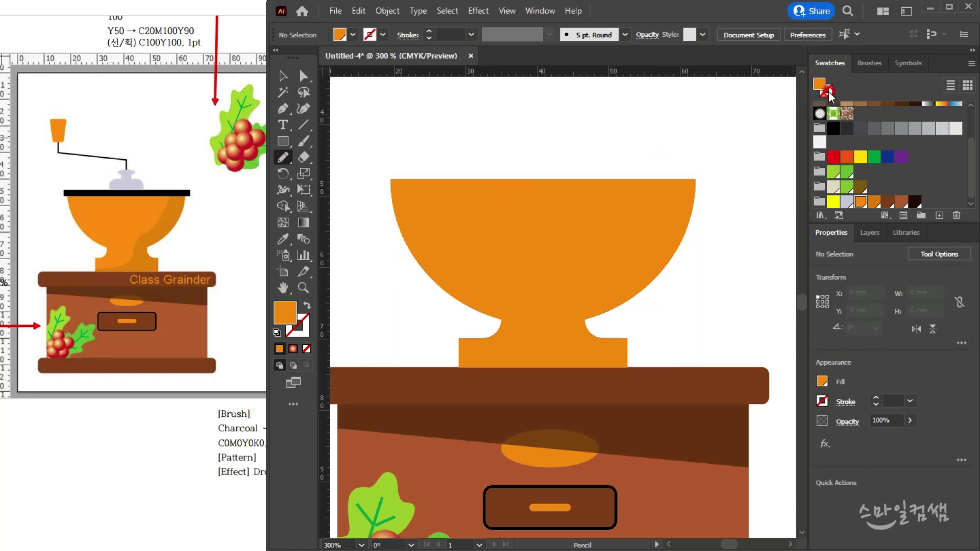
{"action": "scroll", "coordinate": [832, 107], "scroll_direction": "up", "scroll_amount": 3}
{"action": "left_click", "coordinate": [860, 108]}
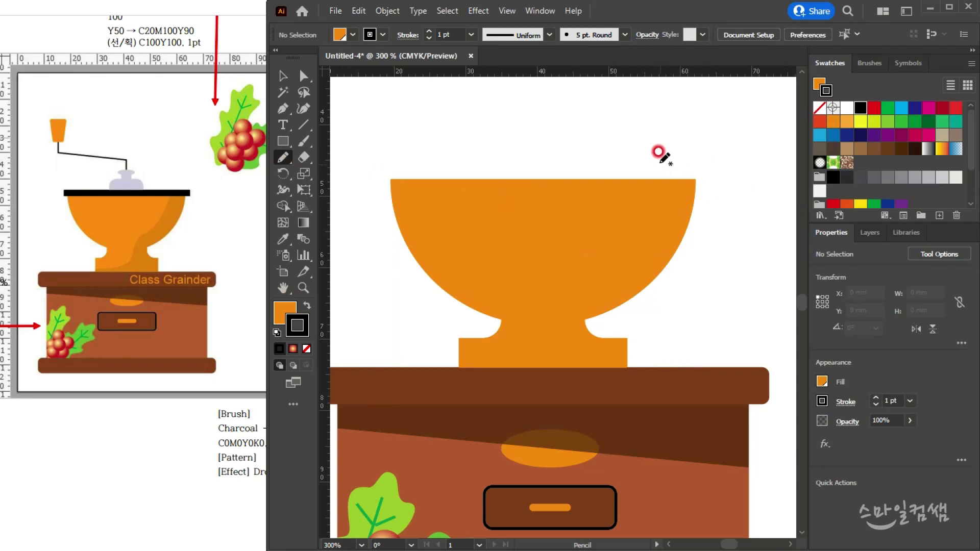
{"action": "scroll", "coordinate": [638, 186], "scroll_direction": "down", "scroll_amount": 1}
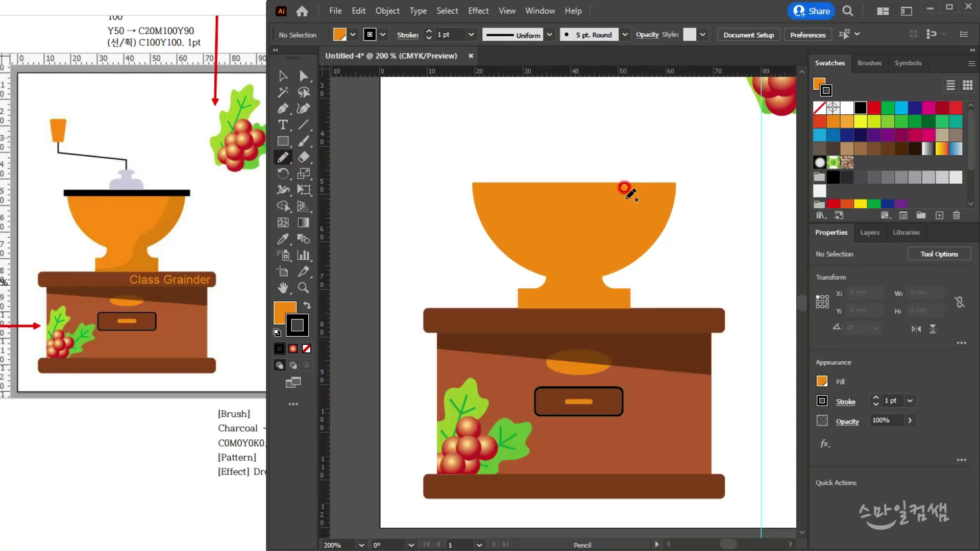
{"action": "scroll", "coordinate": [623, 188], "scroll_direction": "down", "scroll_amount": 1}
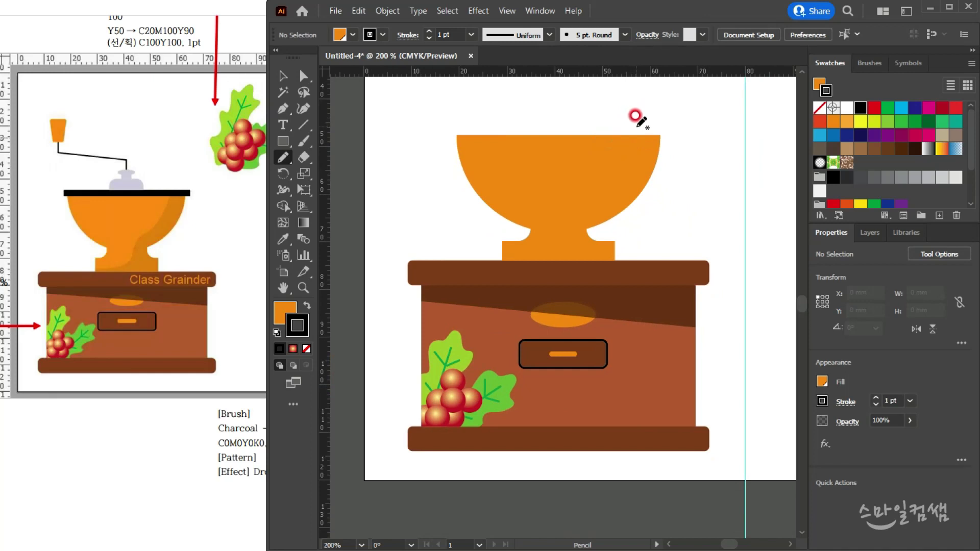
{"action": "mouse_move", "coordinate": [639, 120]}
{"action": "left_mouse_down"}
{"action": "mouse_move", "coordinate": [616, 182]}
{"action": "mouse_move", "coordinate": [566, 227]}
{"action": "left_mouse_up"}
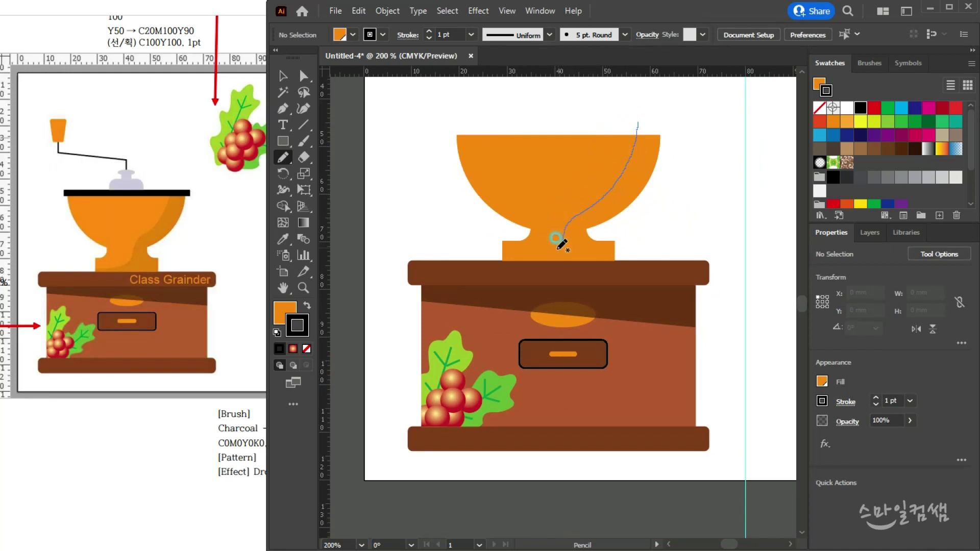
{"action": "left_click_drag", "start_coordinate": [557, 248], "coordinate": [474, 255]}
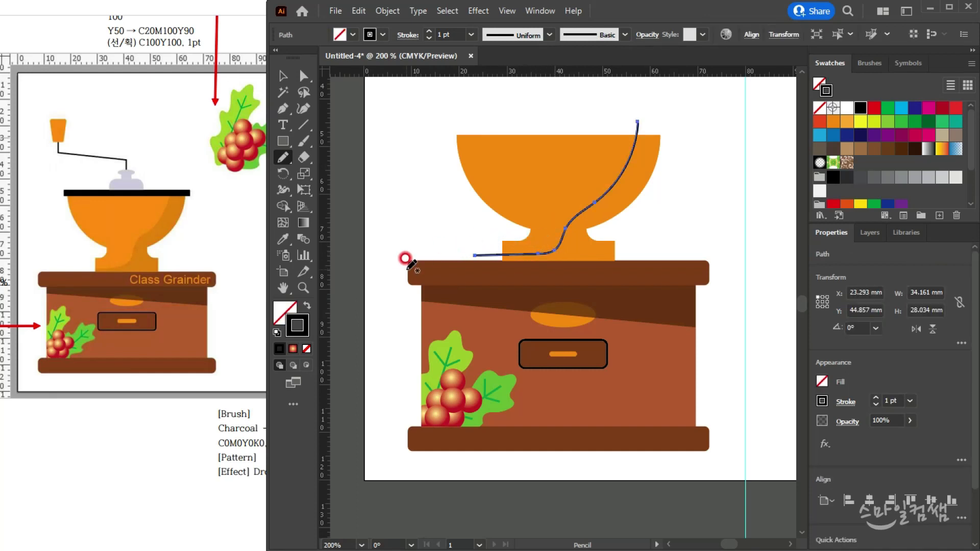
- Split the front bowl copy along the pencil curve with the Pathfinder Divide operation
{"action": "left_click", "coordinate": [282, 75]}
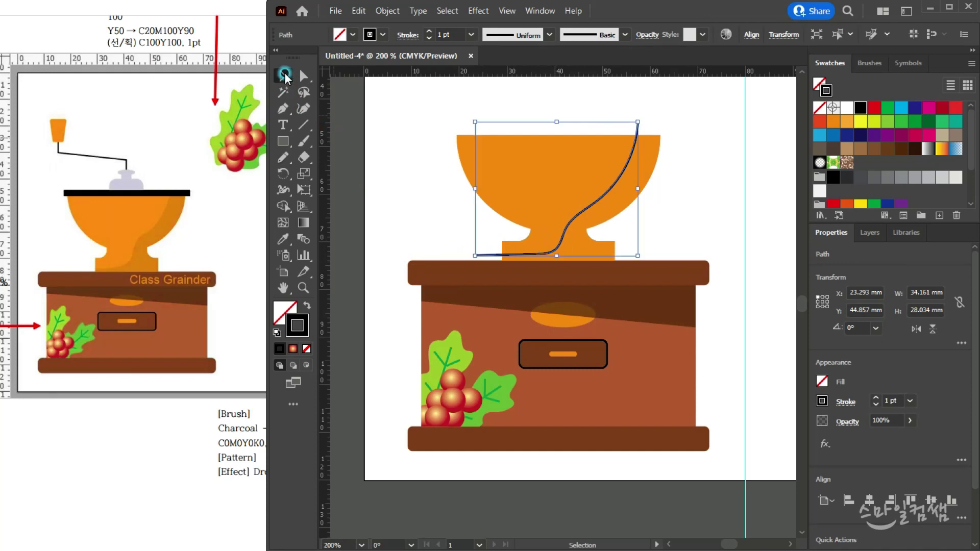
{"action": "left_click", "coordinate": [549, 171], "text": "shift"}
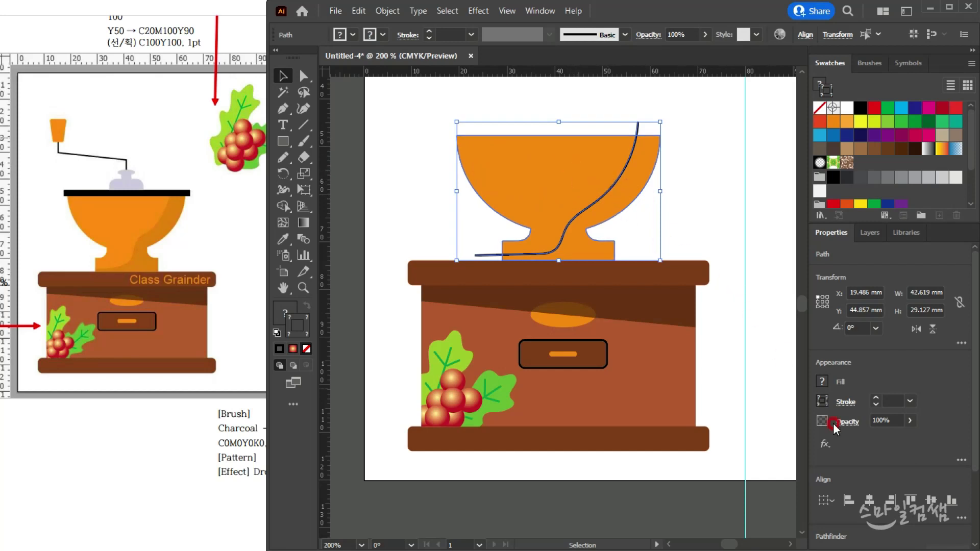
{"action": "scroll", "coordinate": [915, 442], "scroll_direction": "down", "scroll_amount": 3}
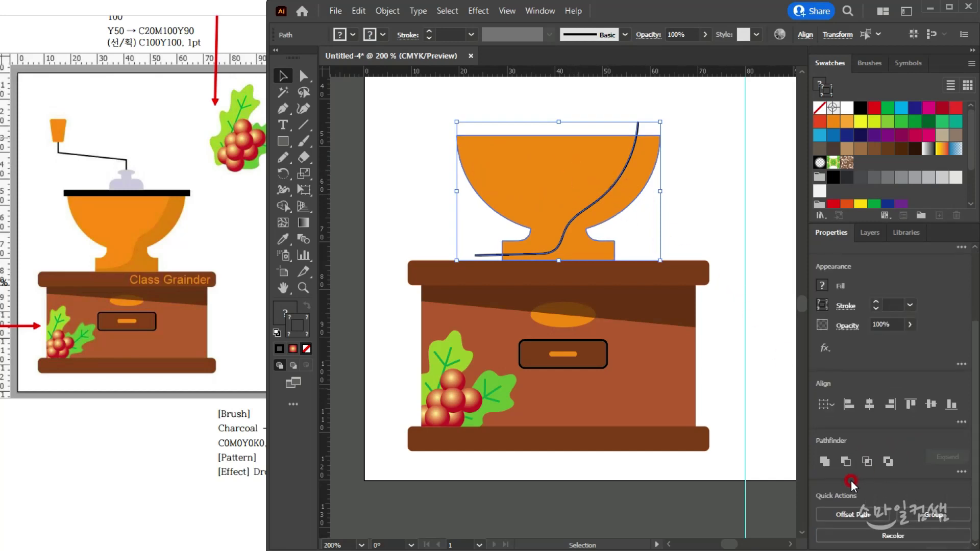
{"action": "left_click", "coordinate": [962, 471]}
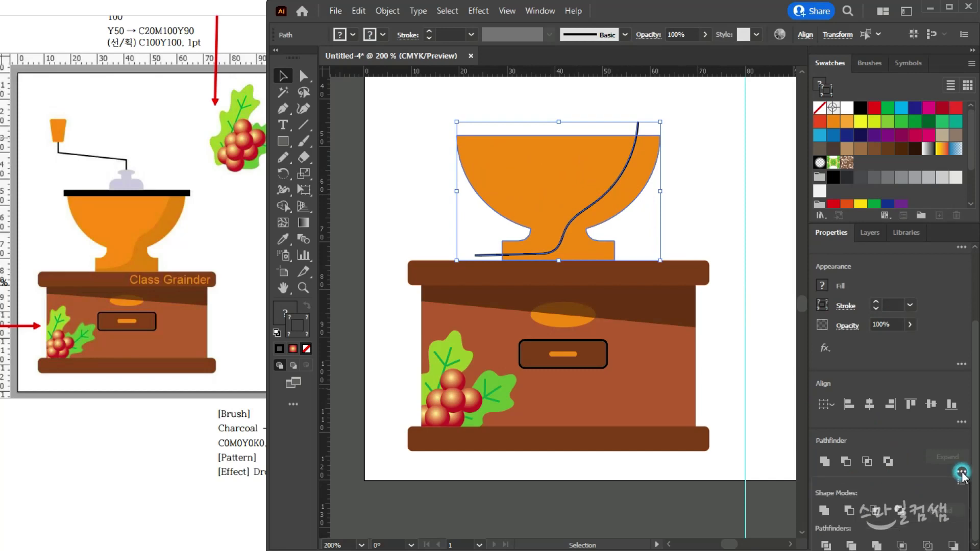
{"action": "left_click", "coordinate": [825, 546]}
{"action": "left_click", "coordinate": [301, 75]}
{"action": "left_click", "coordinate": [657, 162]}
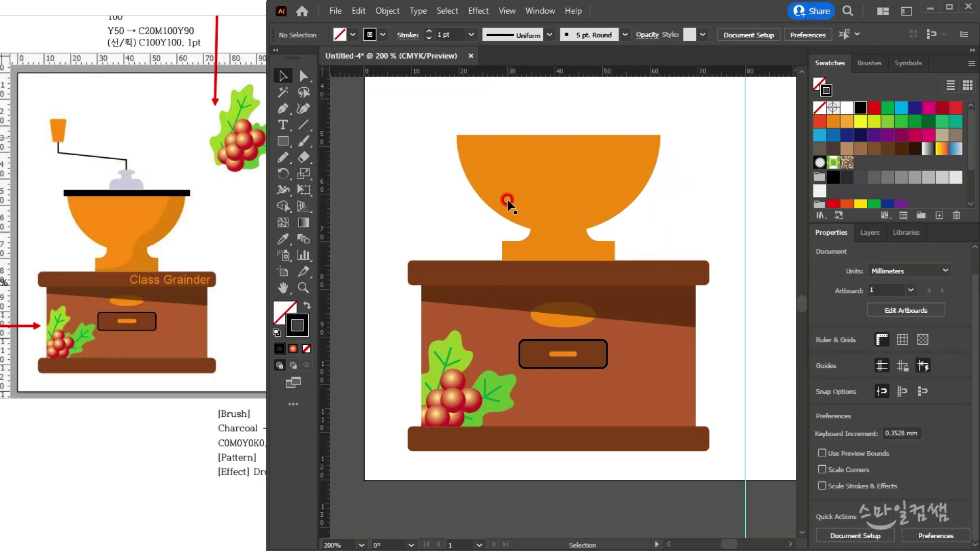
- Delete the larger left piece of the divided bowl copy, keeping only the right-hand shadow piece
{"action": "left_click", "coordinate": [500, 175]}
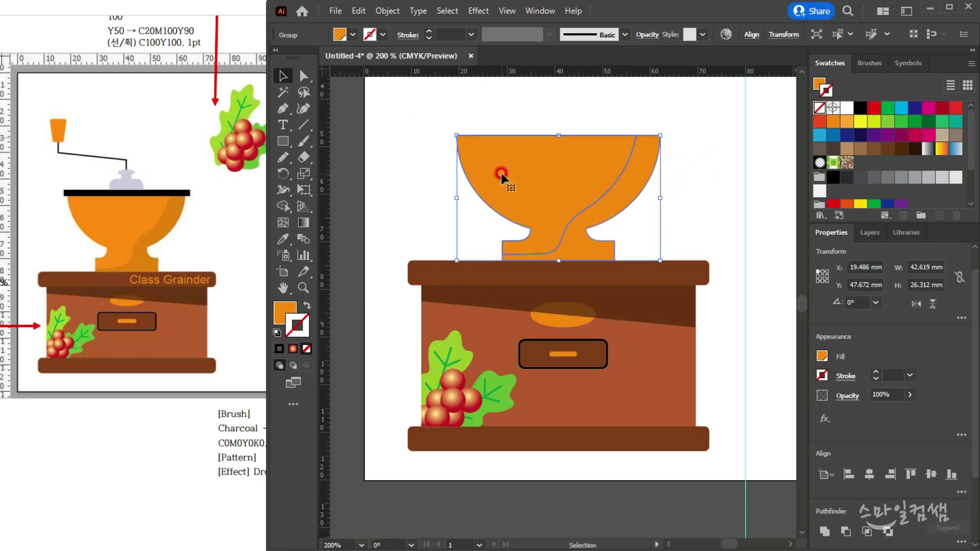
{"action": "left_click", "coordinate": [303, 78]}
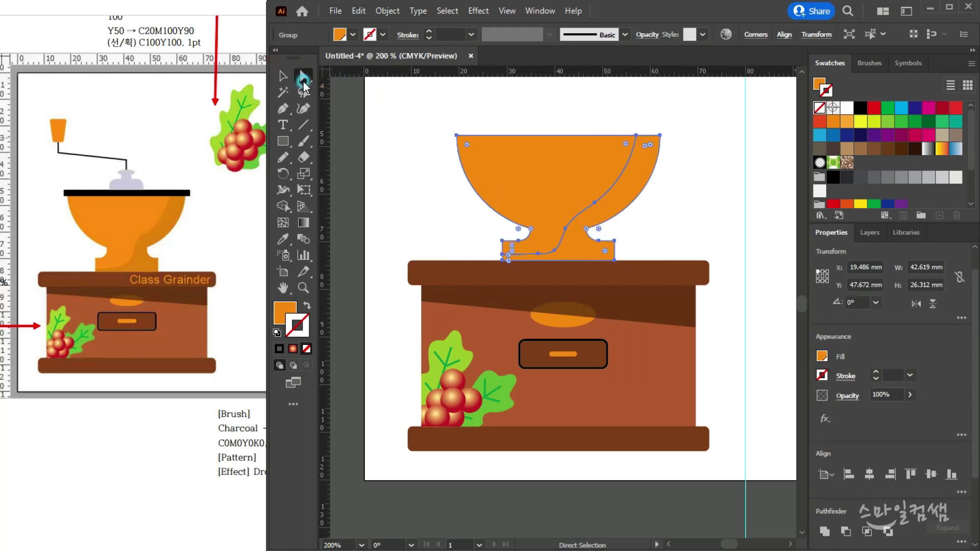
{"action": "left_click", "coordinate": [411, 124]}
{"action": "left_click", "coordinate": [498, 160]}
{"action": "left_click_drag", "start_coordinate": [538, 173], "coordinate": [425, 168]}
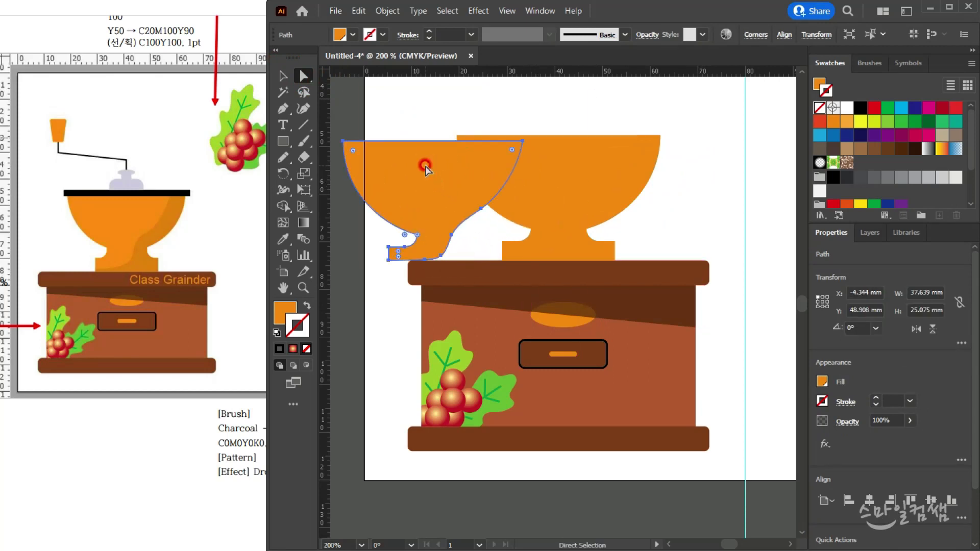
{"action": "key", "text": "ctrl+z"}
- Fill the right-hand shadow piece of the bowl with the darker orange swatch
{"action": "left_click", "coordinate": [641, 170]}
{"action": "scroll", "coordinate": [887, 168], "scroll_direction": "down", "scroll_amount": 2}
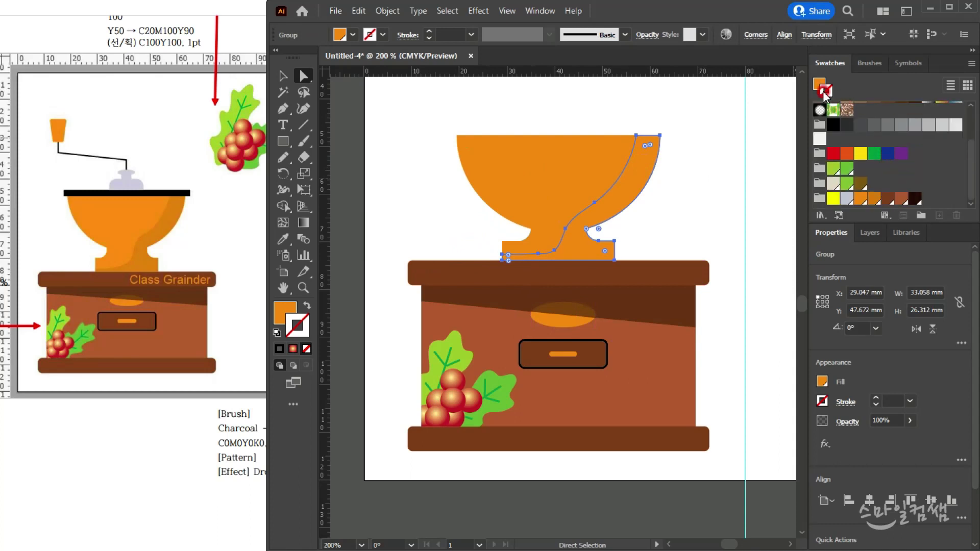
{"action": "left_click", "coordinate": [863, 199]}
{"action": "left_click", "coordinate": [870, 201]}
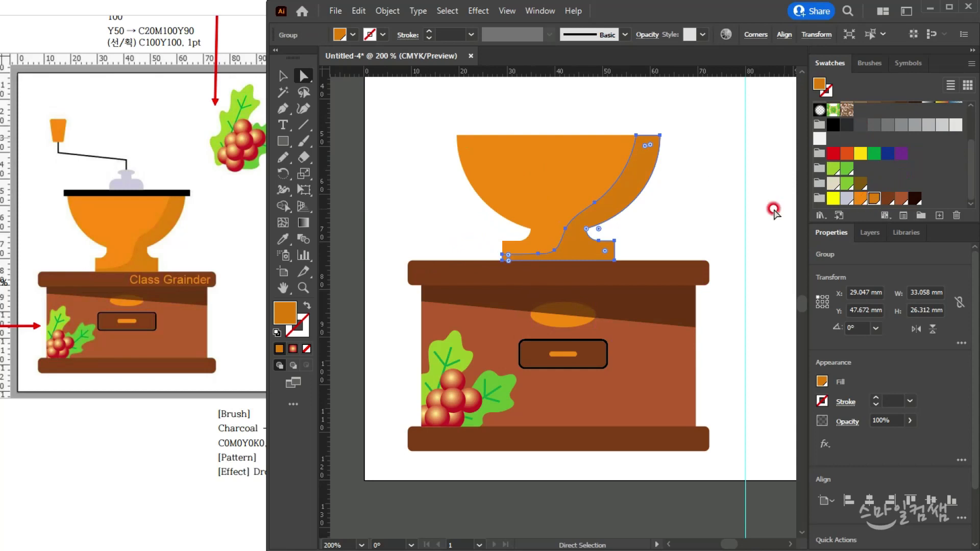
{"action": "left_click", "coordinate": [700, 221]}
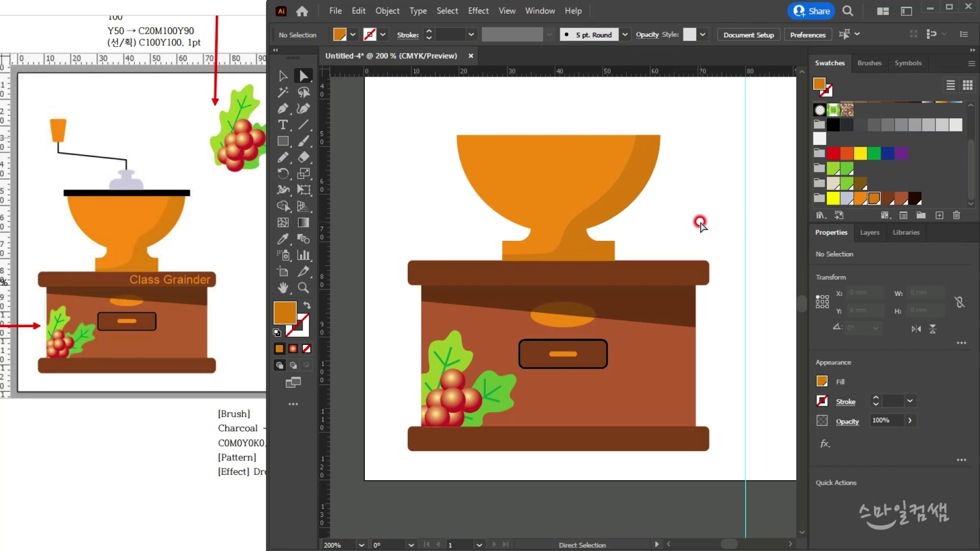
{"action": "left_click_drag", "start_coordinate": [530, 163], "coordinate": [472, 131]}
{"action": "key", "text": "ctrl+z"}
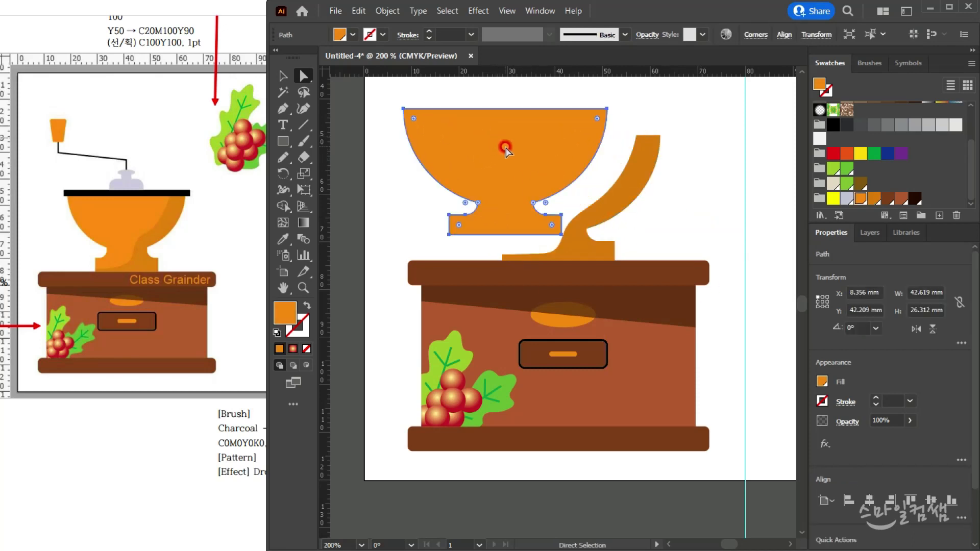
- Draw a rectangle about 42.6 by 2.3 mm along the top edge of the orange bowl and fill it black
{"action": "left_click", "coordinate": [694, 196]}
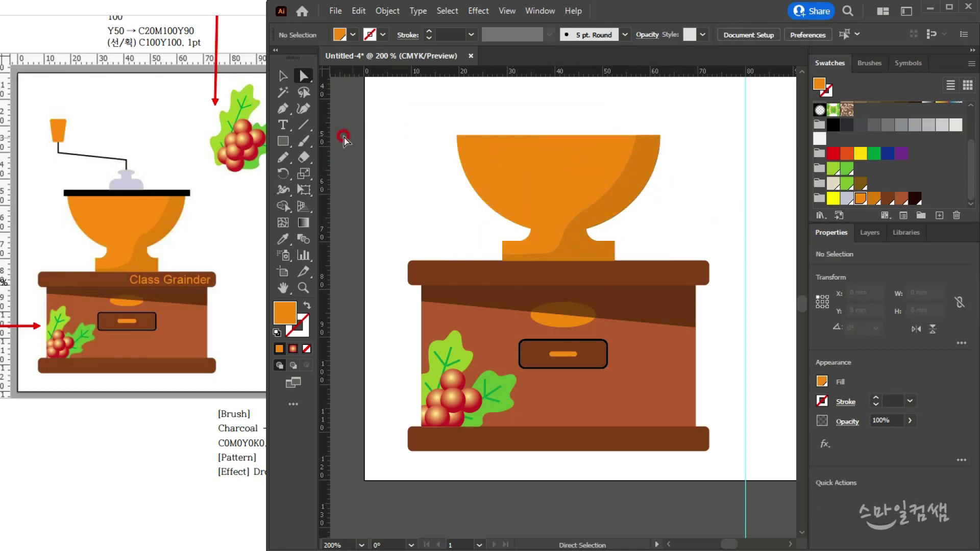
{"action": "left_click", "coordinate": [283, 140]}
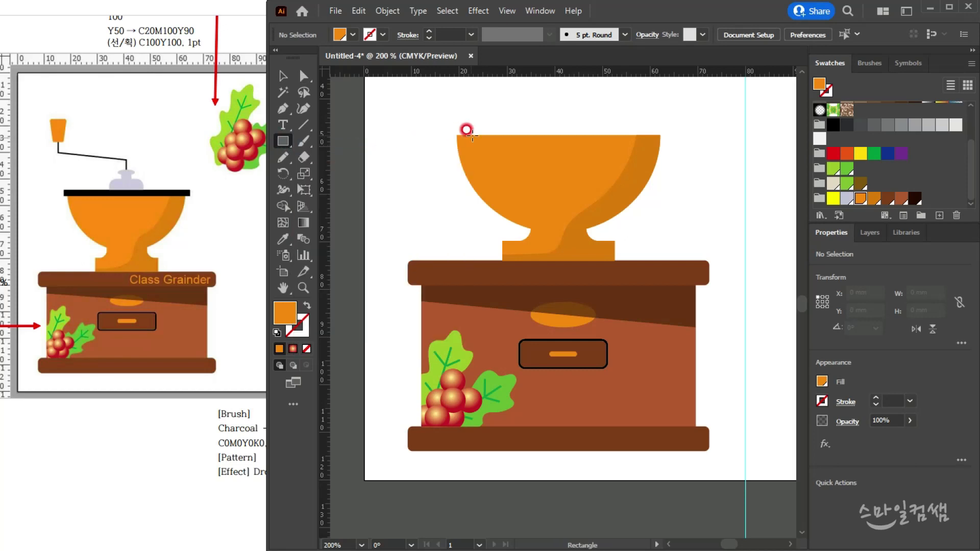
{"action": "left_click_drag", "start_coordinate": [455, 135], "coordinate": [660, 124]}
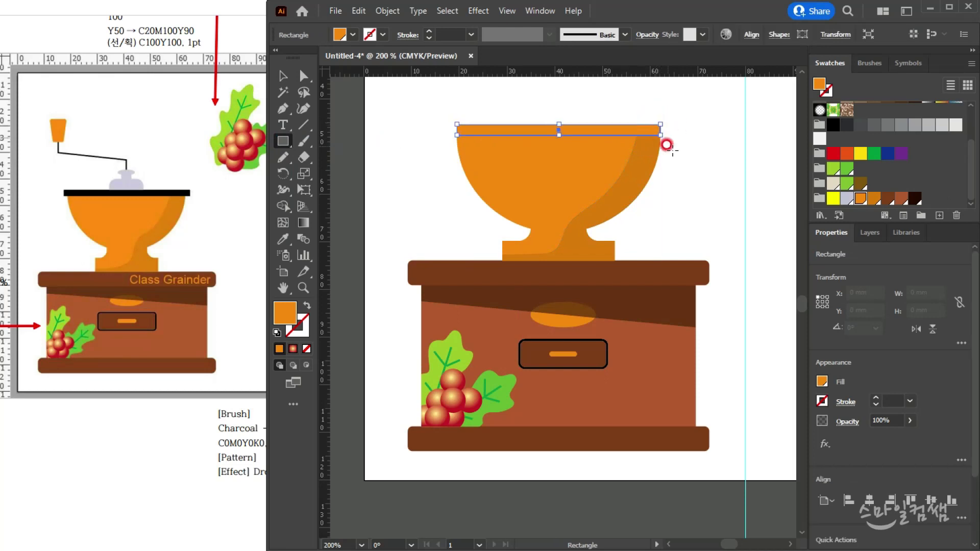
{"action": "scroll", "coordinate": [875, 142], "scroll_direction": "up", "scroll_amount": 3}
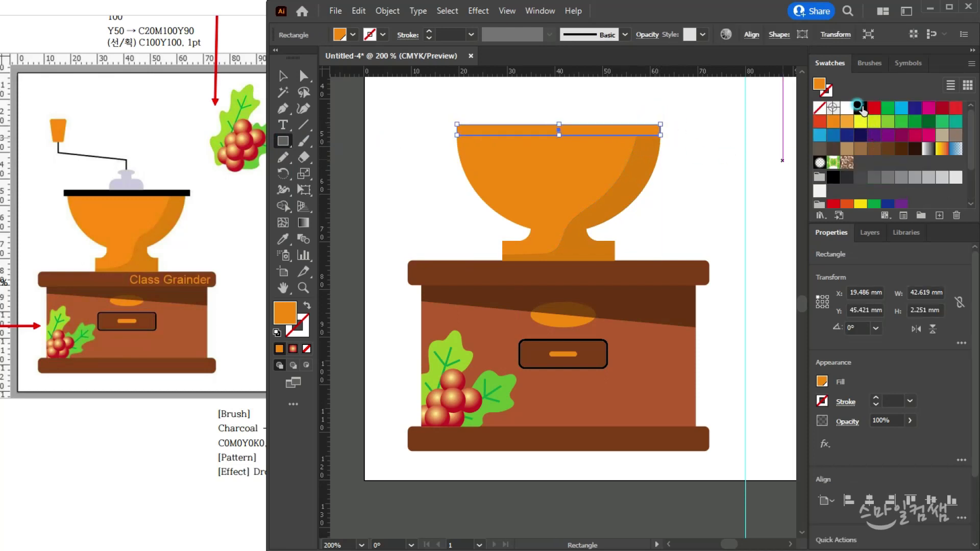
{"action": "left_click", "coordinate": [860, 107]}
- Widen the black rim bar symmetrically to about 46 mm so it overhangs both sides of the bowl
{"action": "left_click", "coordinate": [283, 76]}
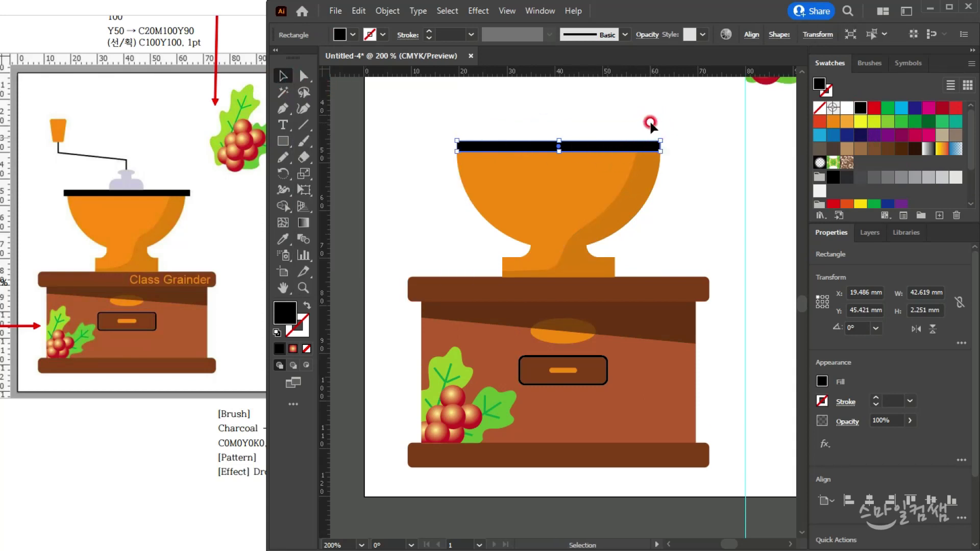
{"action": "scroll", "coordinate": [647, 123], "scroll_direction": "up", "scroll_amount": 3}
{"action": "left_click_drag", "start_coordinate": [681, 201], "coordinate": [703, 197]}
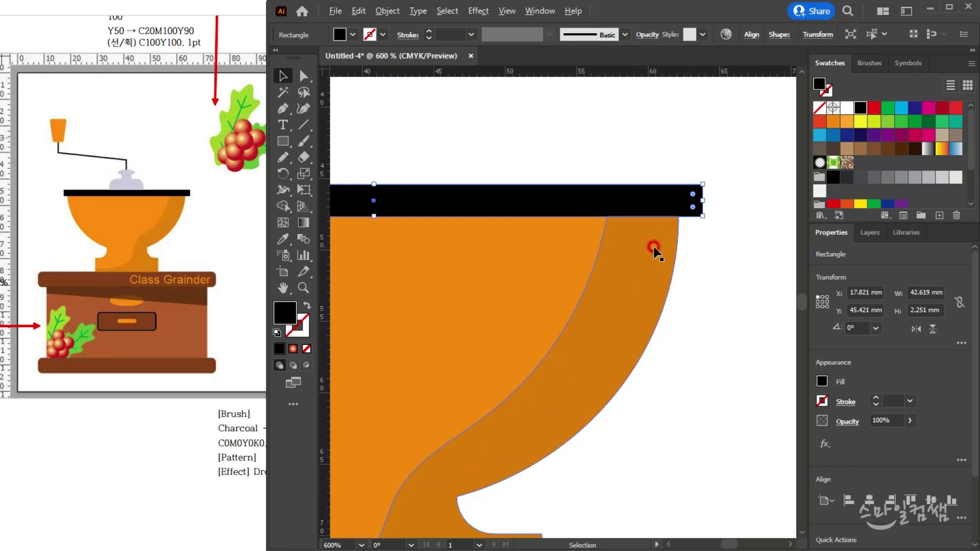
{"action": "scroll", "coordinate": [653, 246], "scroll_direction": "down", "scroll_amount": 3}
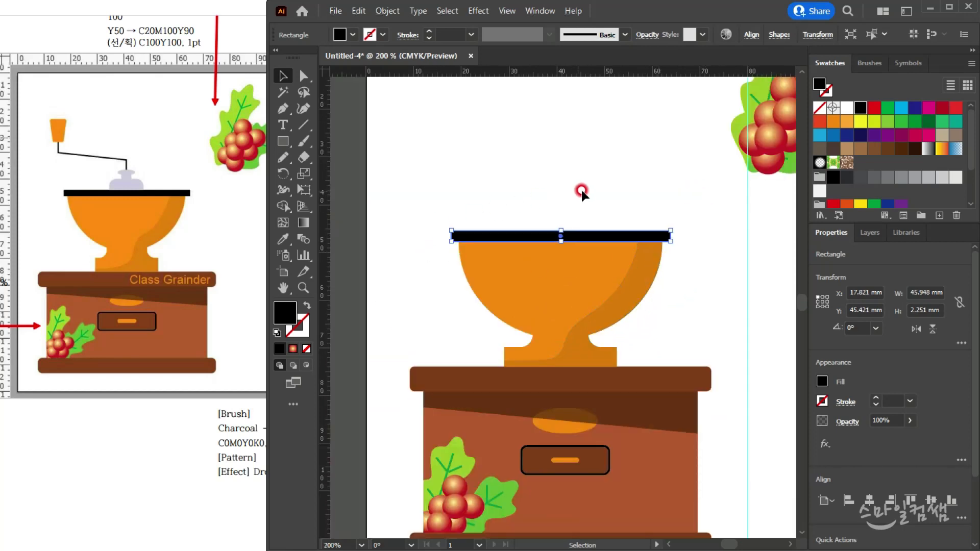
{"action": "left_click", "coordinate": [596, 188]}
- Draw a rounded rectangle about 11.2 by 7.2 mm, centred horizontally on the black rim and overlapping it
{"action": "scroll", "coordinate": [565, 213], "scroll_direction": "up", "scroll_amount": 1}
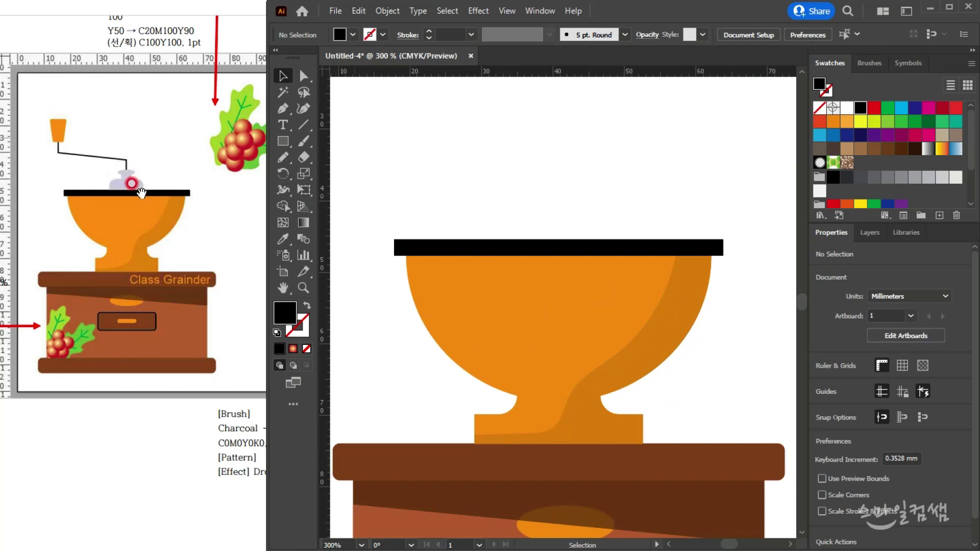
{"action": "left_click", "coordinate": [550, 216]}
{"action": "key", "text": "space"}
{"action": "left_click_drag", "start_coordinate": [547, 195], "coordinate": [531, 190]}
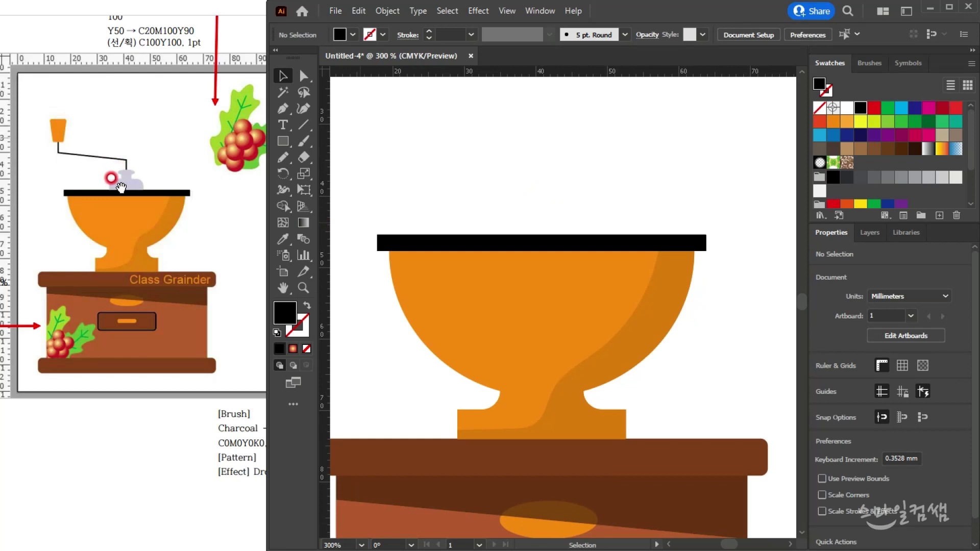
{"action": "left_click", "coordinate": [284, 142]}
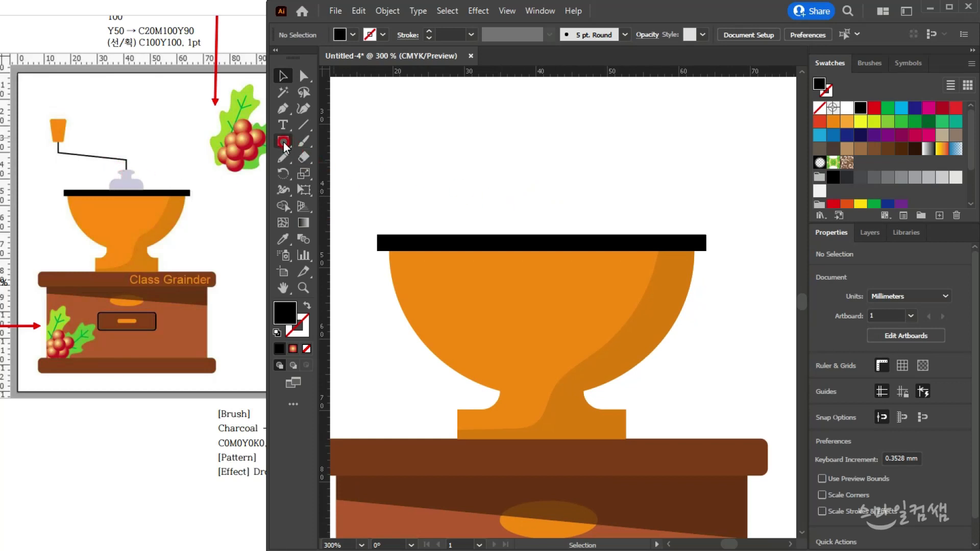
{"action": "left_click_drag", "start_coordinate": [284, 144], "coordinate": [329, 157]}
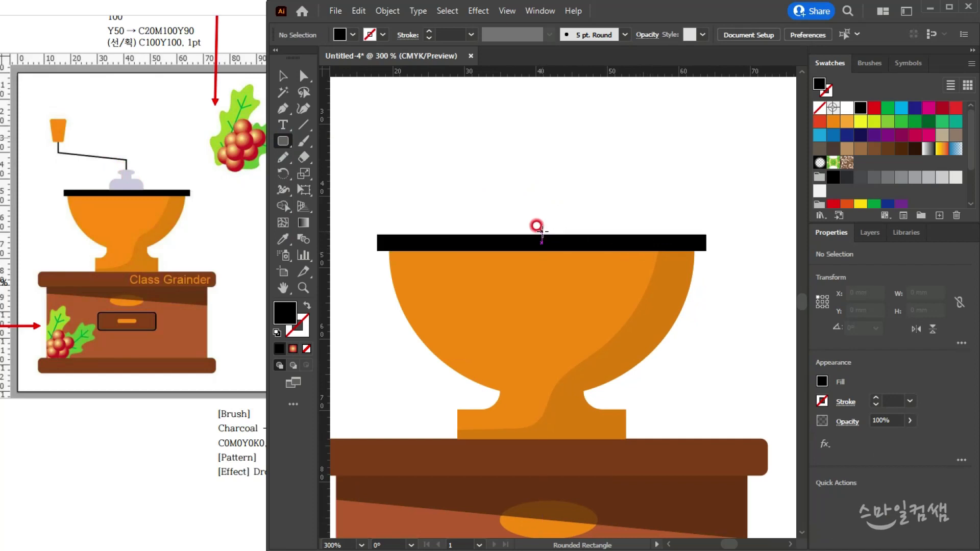
{"action": "left_click_drag", "start_coordinate": [541, 217], "coordinate": [581, 242]}
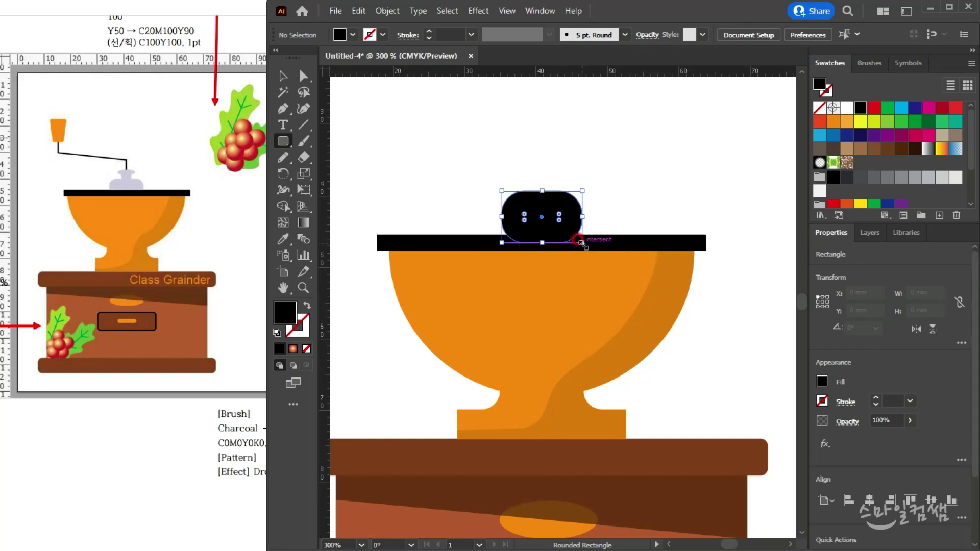
- Fill the rounded rectangle above the rim with the light grey-lavender swatch
{"action": "left_click", "coordinate": [563, 227]}
{"action": "scroll", "coordinate": [888, 153], "scroll_direction": "down", "scroll_amount": 2}
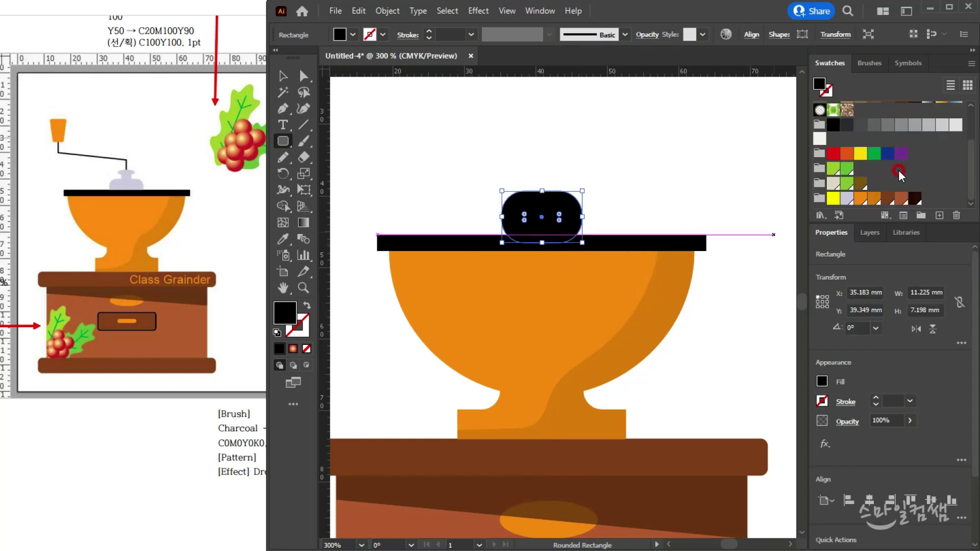
{"action": "left_click", "coordinate": [564, 215]}
{"action": "left_click", "coordinate": [837, 196]}
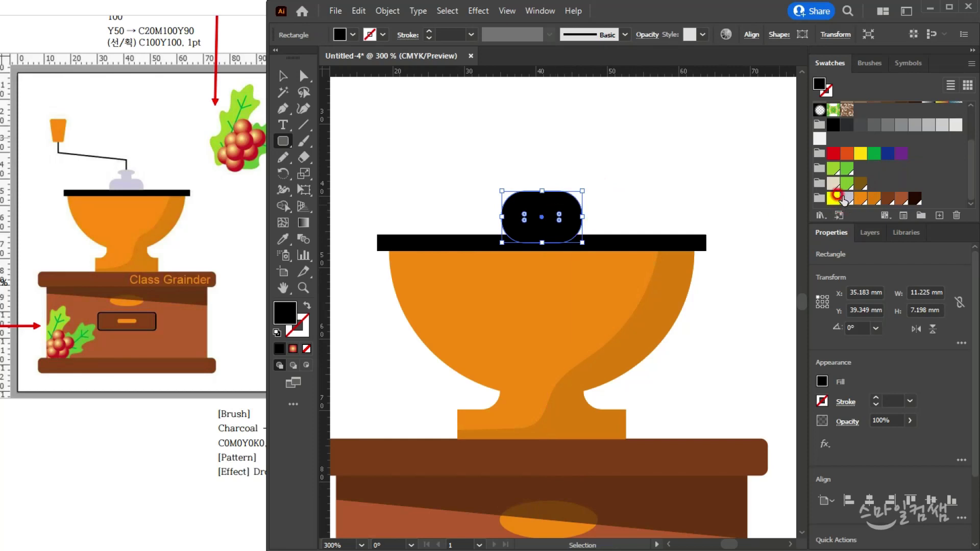
- Delete the anchor points of the grey shape's lower rounded corners and rest the flat-bottomed dome on the black rim
{"action": "left_click", "coordinate": [303, 75]}
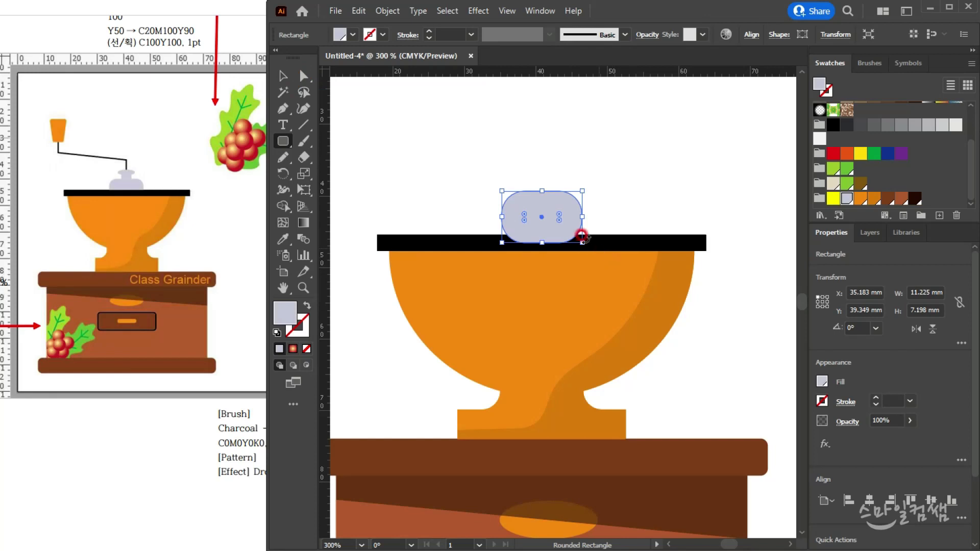
{"action": "left_click", "coordinate": [294, 71]}
{"action": "left_click_drag", "start_coordinate": [512, 191], "coordinate": [521, 170]}
{"action": "scroll", "coordinate": [566, 162], "scroll_direction": "up", "scroll_amount": 2}
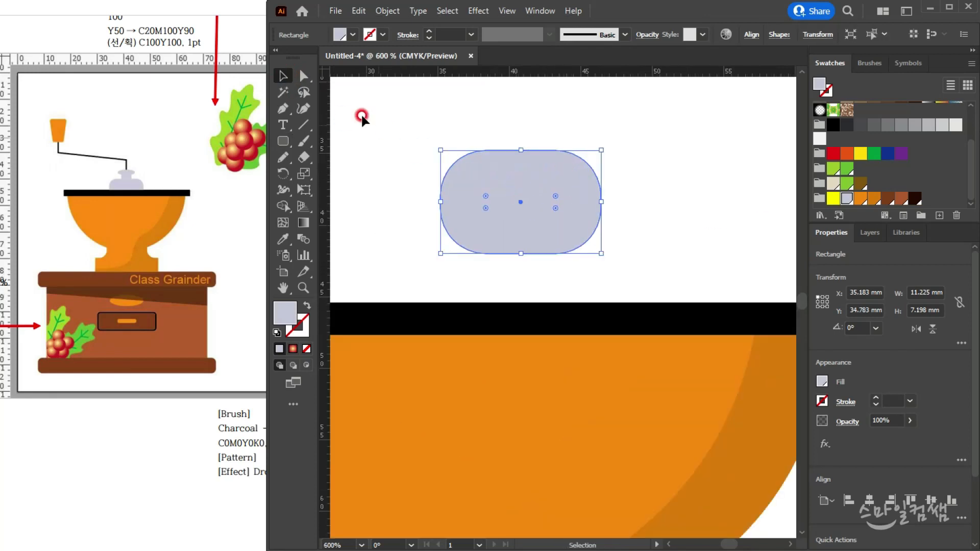
{"action": "left_click", "coordinate": [302, 75]}
{"action": "left_click_drag", "start_coordinate": [580, 268], "coordinate": [444, 227]}
{"action": "key", "text": "Delete"}
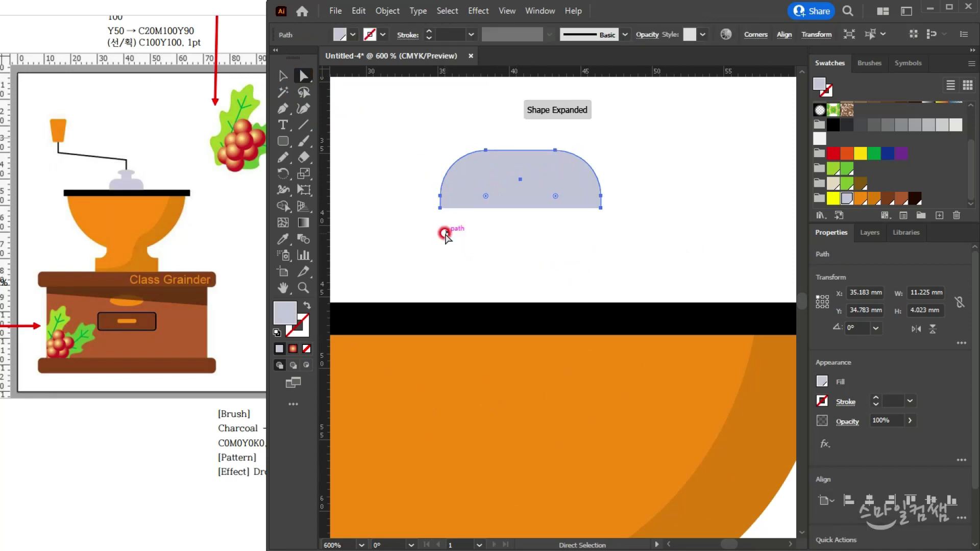
{"action": "left_click_drag", "start_coordinate": [555, 175], "coordinate": [552, 267]}
{"action": "scroll", "coordinate": [551, 266], "scroll_direction": "down", "scroll_amount": 3}
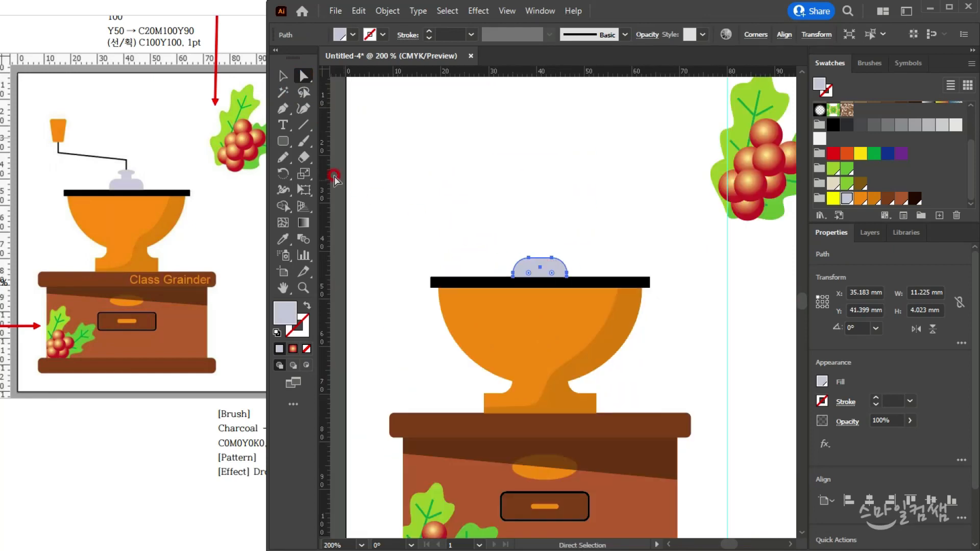
- Draw a small light grey rectangle centred on top of the dome as the knob's neck
{"action": "left_click", "coordinate": [283, 140]}
{"action": "left_click_drag", "start_coordinate": [283, 140], "coordinate": [352, 140]}
{"action": "scroll", "coordinate": [561, 268], "scroll_direction": "up", "scroll_amount": 3}
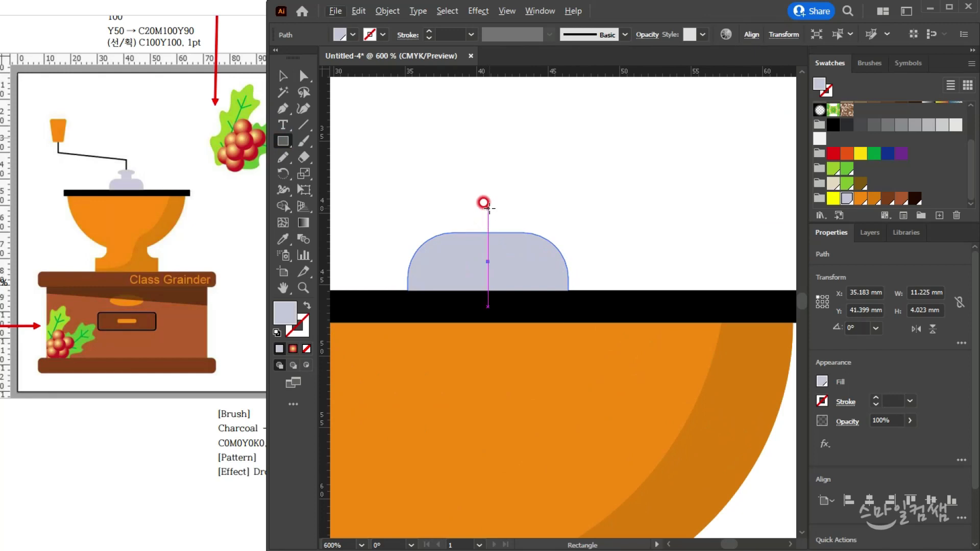
{"action": "left_click_drag", "start_coordinate": [487, 207], "coordinate": [518, 237]}
- Draw a wide, flat light grey ellipse centred on top of the neck as the knob's cap
{"action": "left_click_drag", "start_coordinate": [284, 145], "coordinate": [339, 170]}
{"action": "left_click_drag", "start_coordinate": [488, 190], "coordinate": [531, 208]}
{"action": "left_click", "coordinate": [283, 76]}
{"action": "left_click_drag", "start_coordinate": [474, 182], "coordinate": [503, 199]}
{"action": "left_click", "coordinate": [561, 211]}
{"action": "left_click", "coordinate": [512, 204]}
{"action": "left_click", "coordinate": [610, 225]}
{"action": "left_click", "coordinate": [521, 273]}
{"action": "scroll", "coordinate": [615, 296], "scroll_direction": "down", "scroll_amount": 2}
{"action": "scroll", "coordinate": [616, 301], "scroll_direction": "down", "scroll_amount": 1}
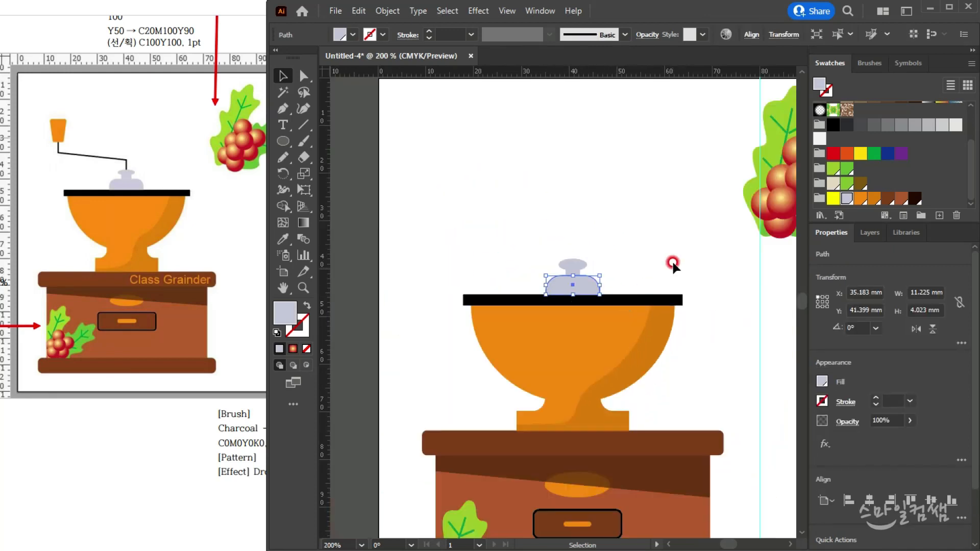
{"action": "left_click", "coordinate": [726, 285]}
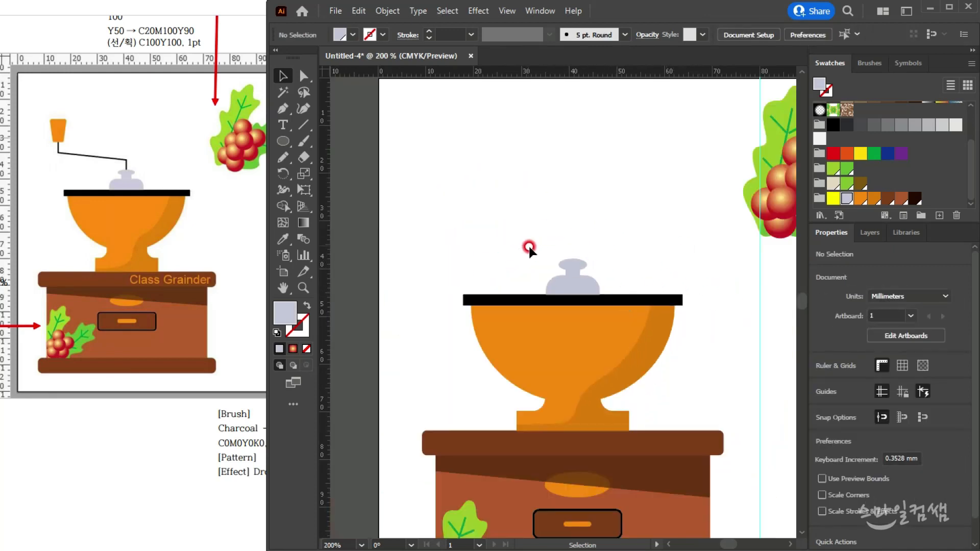
- Flatten the cap ellipse slightly from its top and group it with the neck and dome
{"action": "left_click", "coordinate": [588, 281]}
{"action": "left_click", "coordinate": [597, 261]}
{"action": "scroll", "coordinate": [597, 262], "scroll_direction": "up", "scroll_amount": 4}
{"action": "left_click", "coordinate": [572, 258]}
{"action": "left_click_drag", "start_coordinate": [545, 243], "coordinate": [544, 250]}
{"action": "left_click", "coordinate": [438, 265]}
{"action": "left_click", "coordinate": [634, 343]}
{"action": "left_click", "coordinate": [648, 213]}
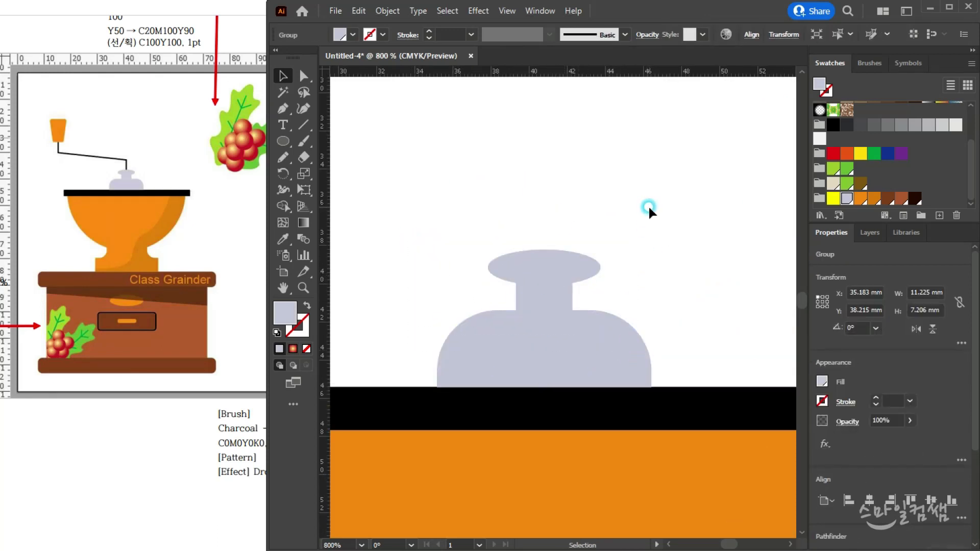
- Start a Pen path at the top centre of the knob's cap with a vertical segment about 3.1 mm tall
{"action": "scroll", "coordinate": [616, 229], "scroll_direction": "down", "scroll_amount": 4}
{"action": "left_click_drag", "start_coordinate": [604, 215], "coordinate": [531, 192]}
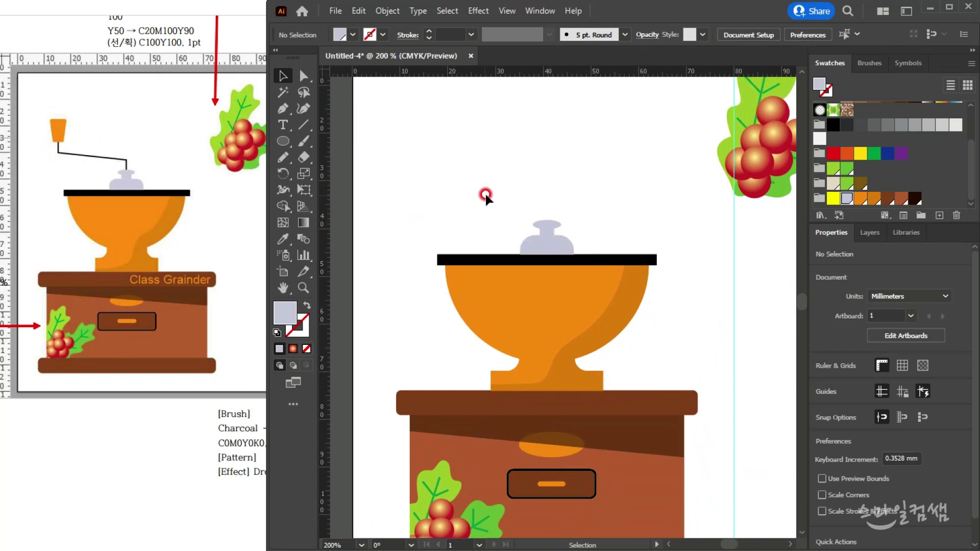
{"action": "left_click", "coordinate": [500, 202], "text": "ctrl"}
{"action": "left_click_drag", "start_coordinate": [507, 212], "coordinate": [469, 164]}
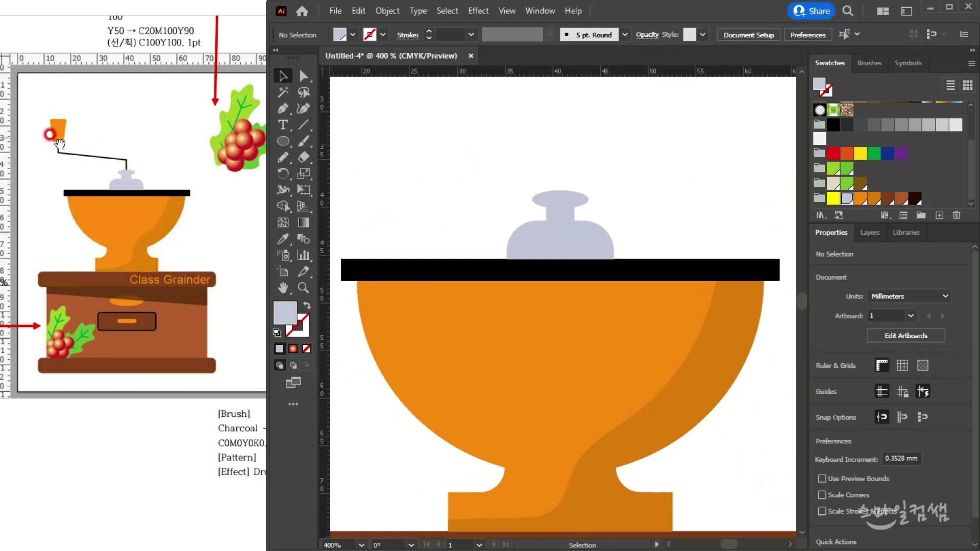
{"action": "left_click", "coordinate": [285, 109]}
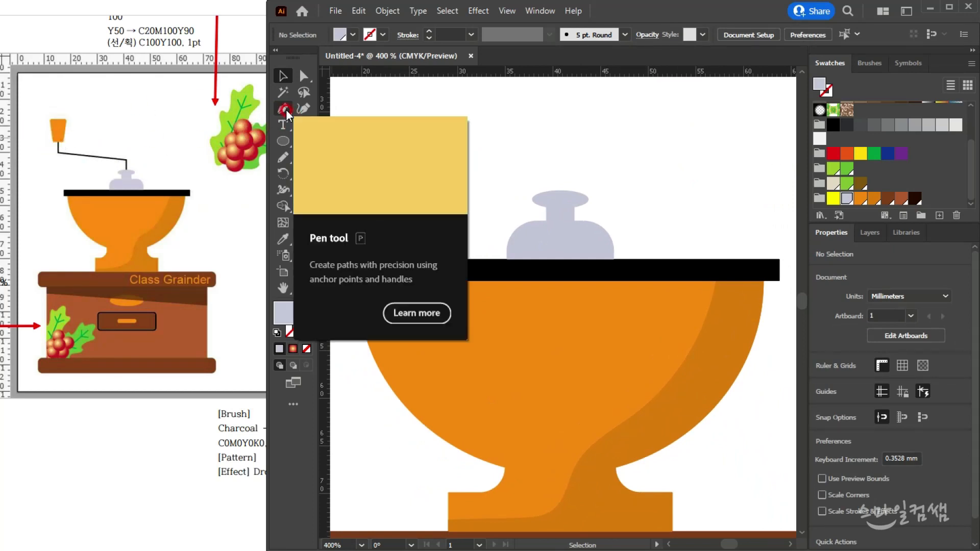
{"action": "left_click", "coordinate": [248, 106]}
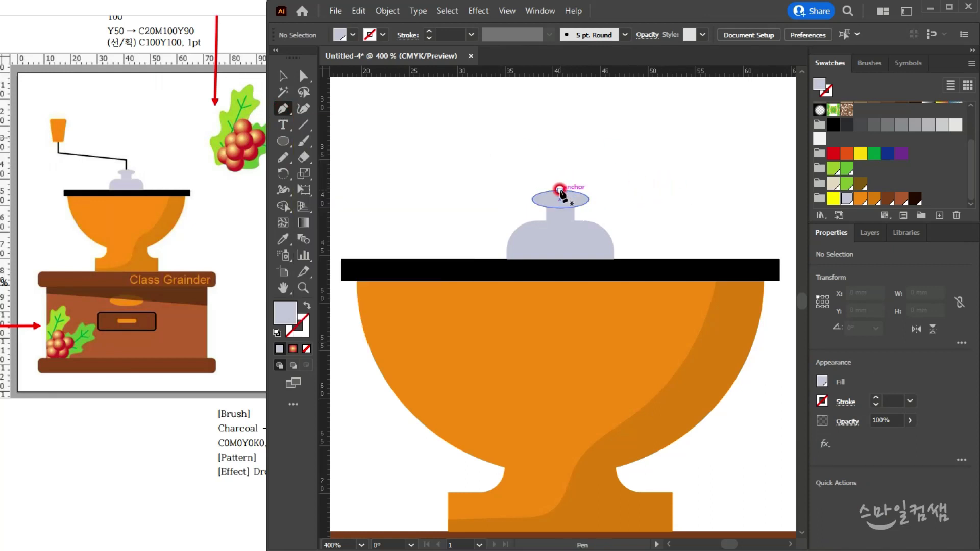
{"action": "left_click_drag", "start_coordinate": [560, 192], "coordinate": [590, 278]}
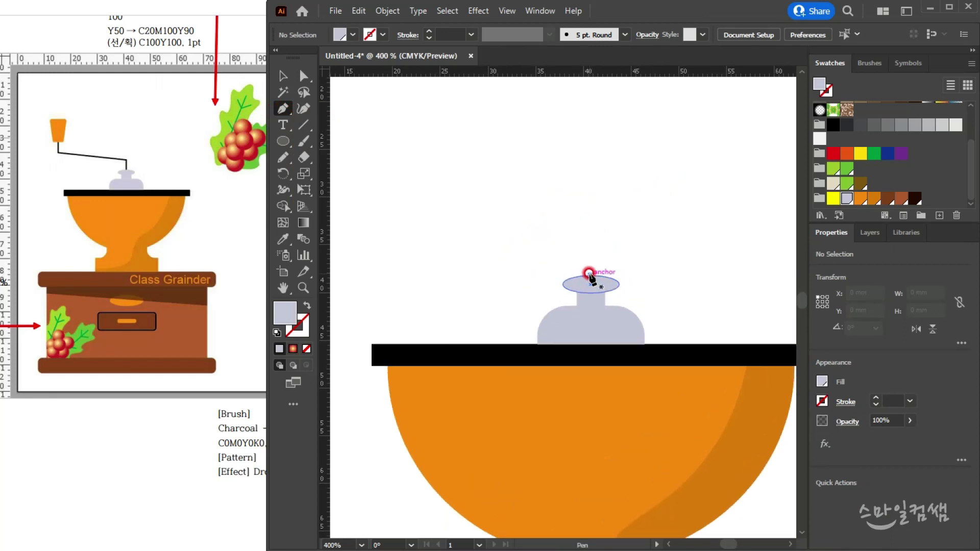
{"action": "left_click", "coordinate": [589, 274]}
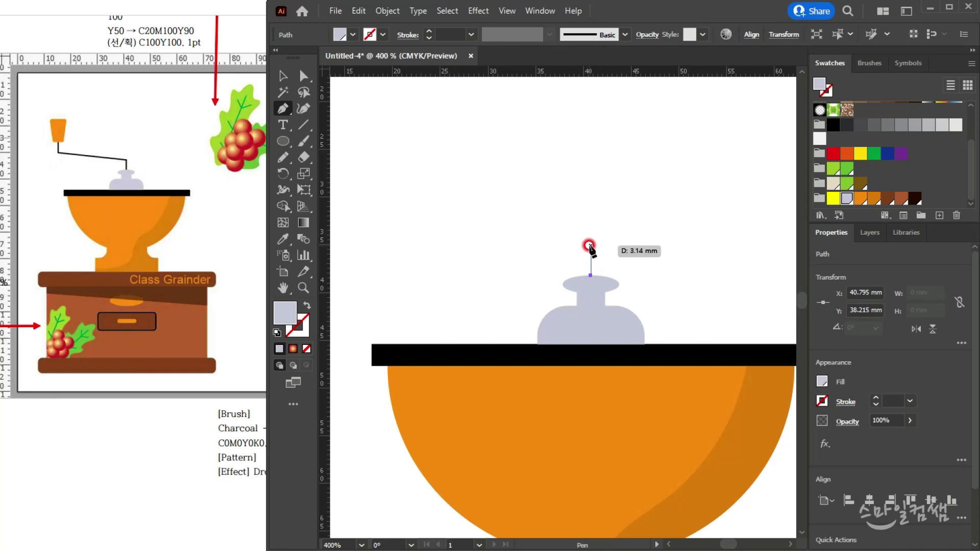
{"action": "left_click", "coordinate": [590, 246]}
- Give the crank path a black 1 pt stroke and extend it about 24 mm left with a shallow rise, ending in a short upward segment
{"action": "left_click", "coordinate": [827, 92]}
{"action": "scroll", "coordinate": [828, 94], "scroll_direction": "up", "scroll_amount": 2}
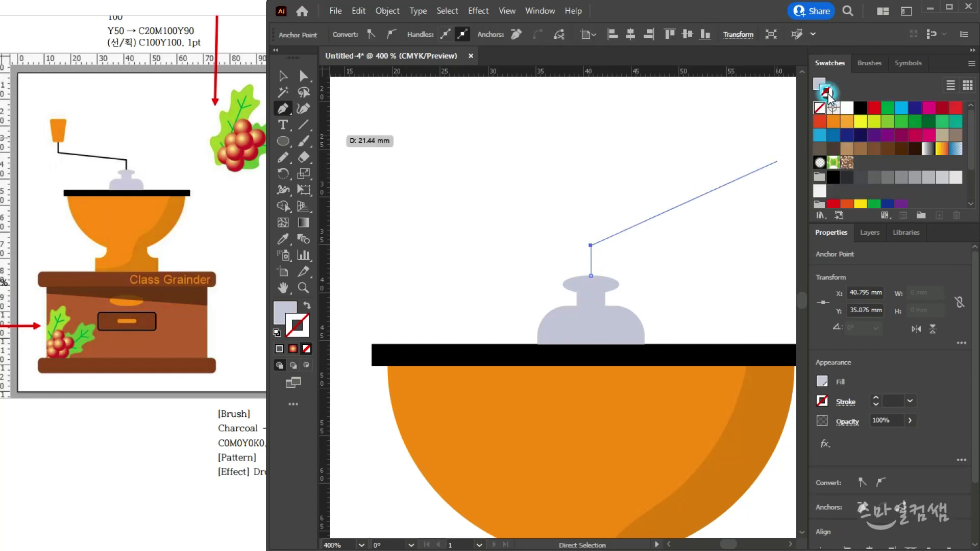
{"action": "left_click", "coordinate": [857, 108]}
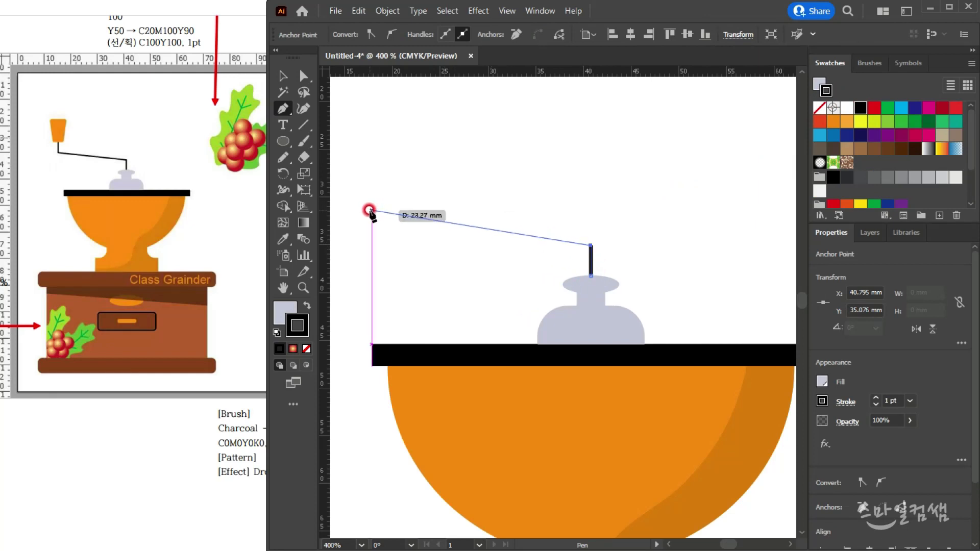
{"action": "left_click_drag", "start_coordinate": [361, 211], "coordinate": [363, 170]}
{"action": "left_click", "coordinate": [362, 170]}
- Remove the fill from the crank path, keeping only its black stroke
{"action": "left_click", "coordinate": [281, 76]}
{"action": "left_click", "coordinate": [286, 310]}
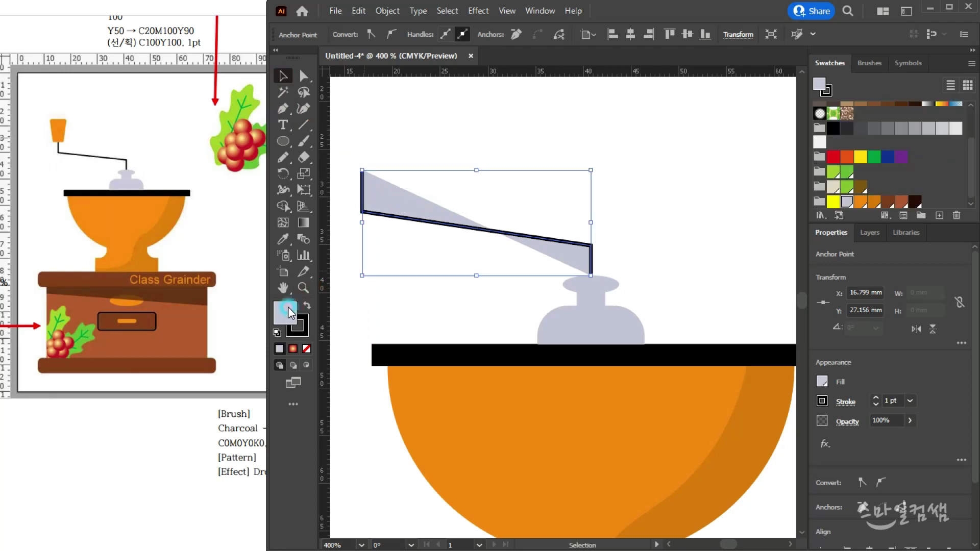
{"action": "left_click", "coordinate": [306, 350]}
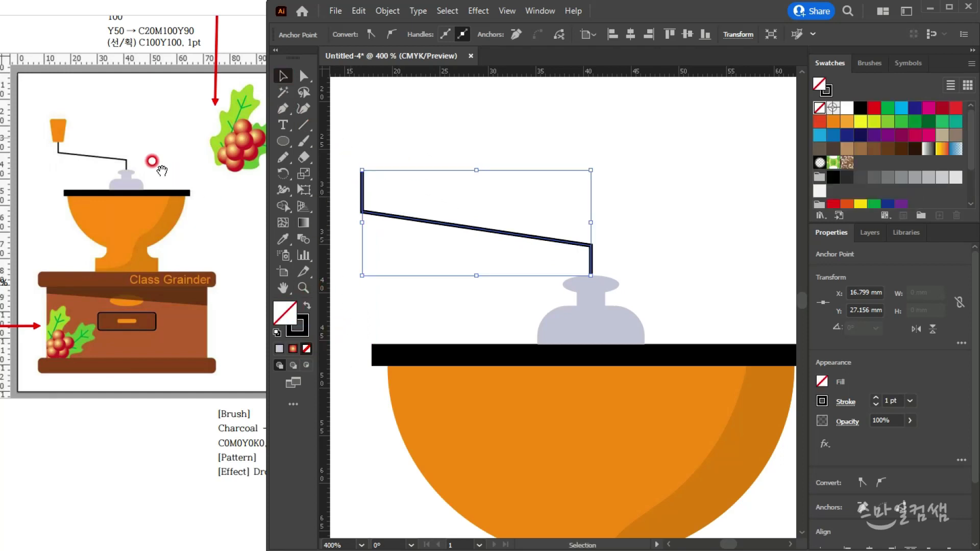
- Switch to the reference PDF and examine the grinder's colour values and the orange grip on its crank
{"action": "left_click", "coordinate": [110, 167]}
{"action": "scroll", "coordinate": [120, 177], "scroll_direction": "down", "scroll_amount": 1}
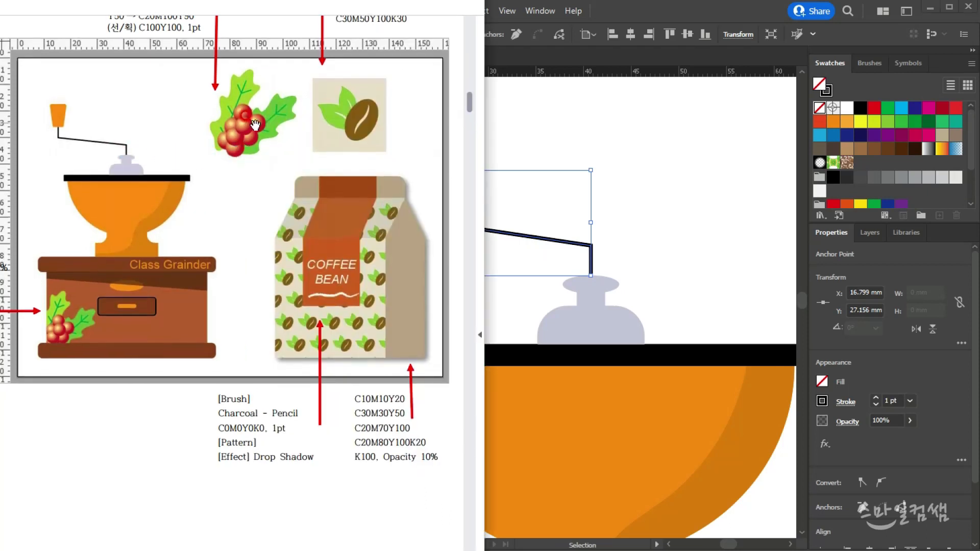
{"action": "left_click_drag", "start_coordinate": [138, 6], "coordinate": [306, 7]}
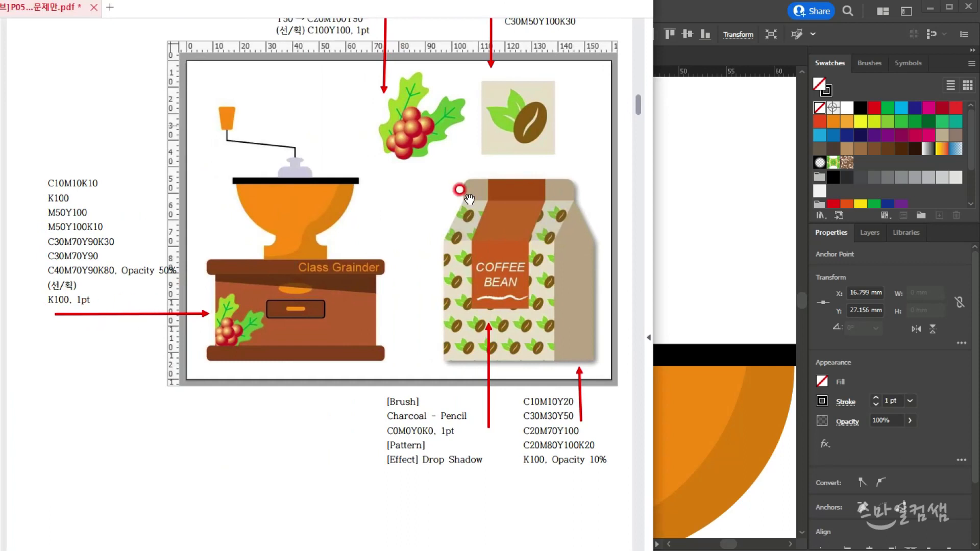
{"action": "left_click_drag", "start_coordinate": [317, 9], "coordinate": [149, 9]}
{"action": "left_click", "coordinate": [42, 117]}
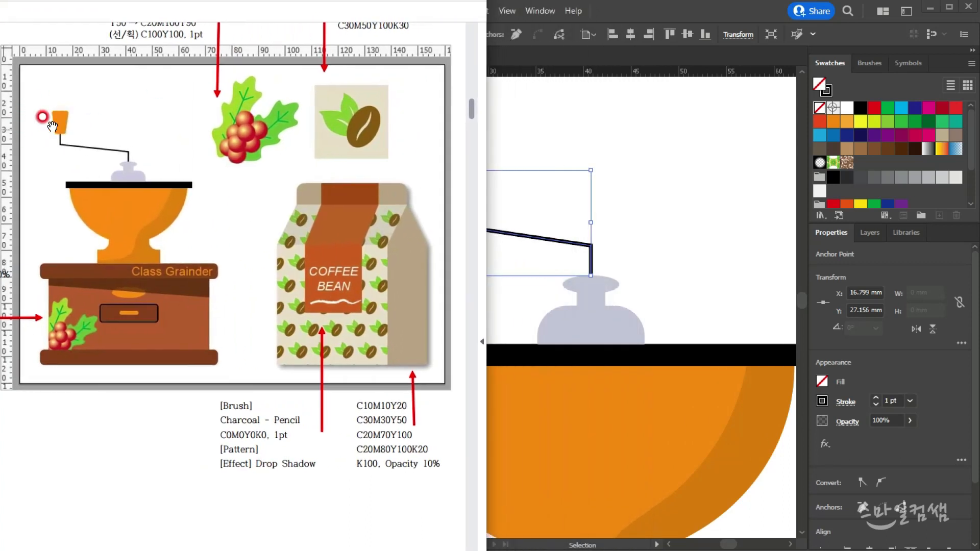
- Shift the vertical segment at the crank's outer end about 1.4 mm further left
{"action": "left_click", "coordinate": [568, 139]}
{"action": "left_click", "coordinate": [372, 201]}
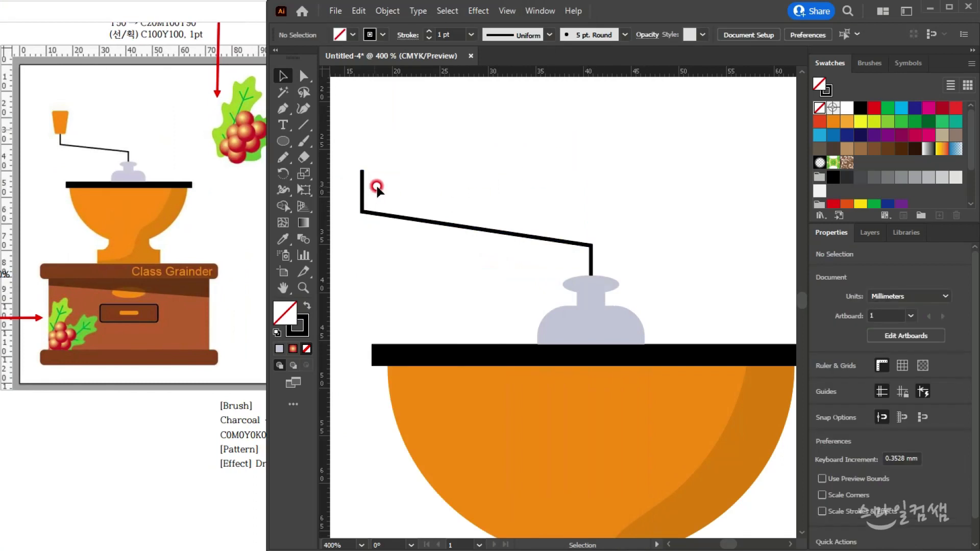
{"action": "scroll", "coordinate": [449, 207], "scroll_direction": "down", "scroll_amount": 2}
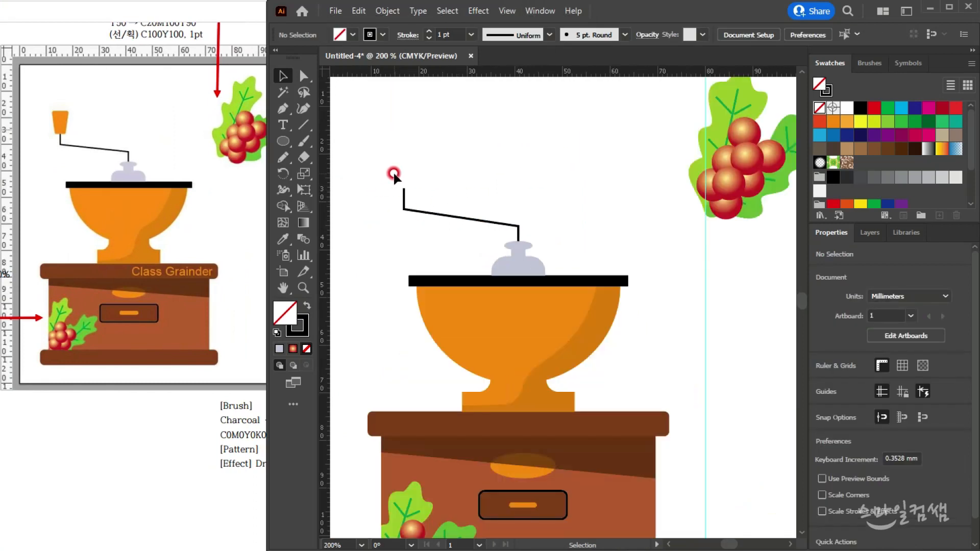
{"action": "scroll", "coordinate": [369, 172], "scroll_direction": "up", "scroll_amount": 2}
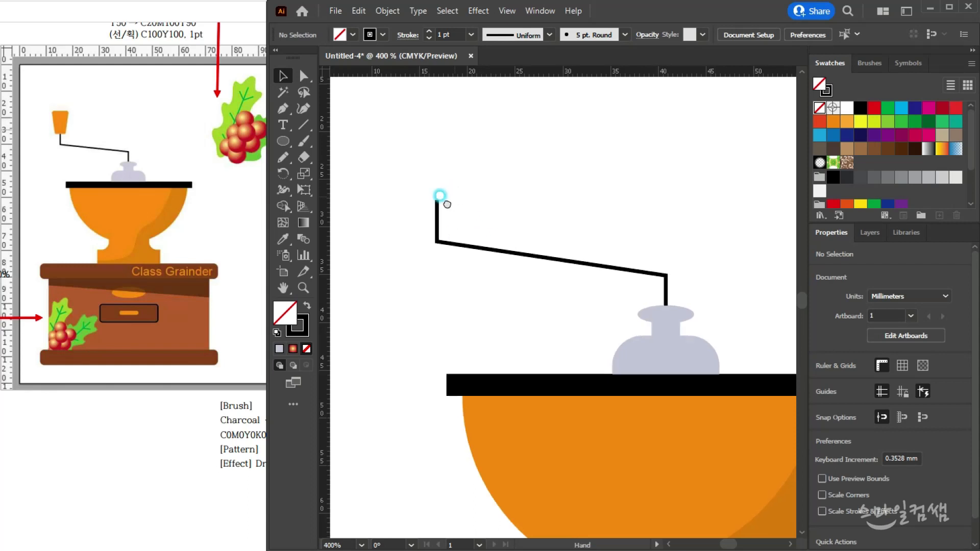
{"action": "scroll", "coordinate": [374, 209], "scroll_direction": "up", "scroll_amount": 2}
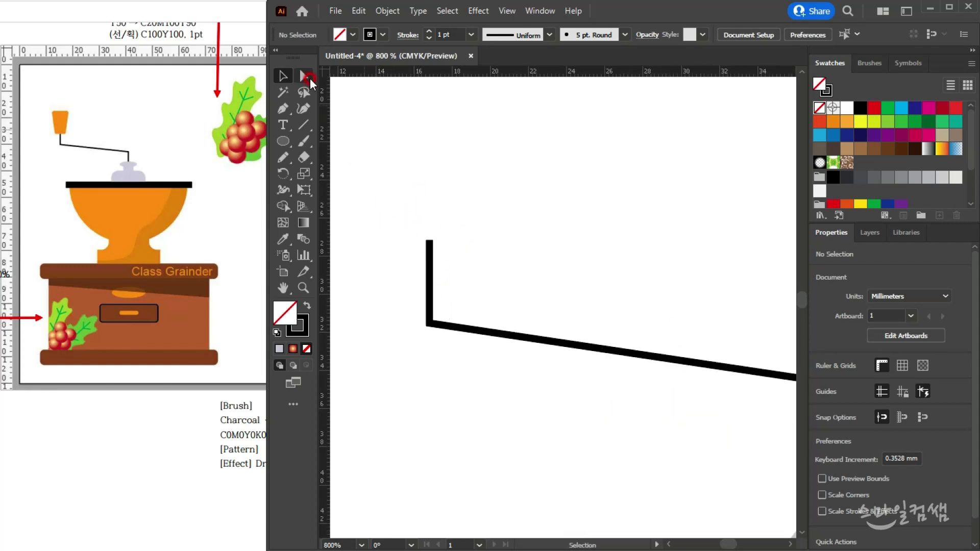
{"action": "scroll", "coordinate": [460, 335], "scroll_direction": "down", "scroll_amount": 3}
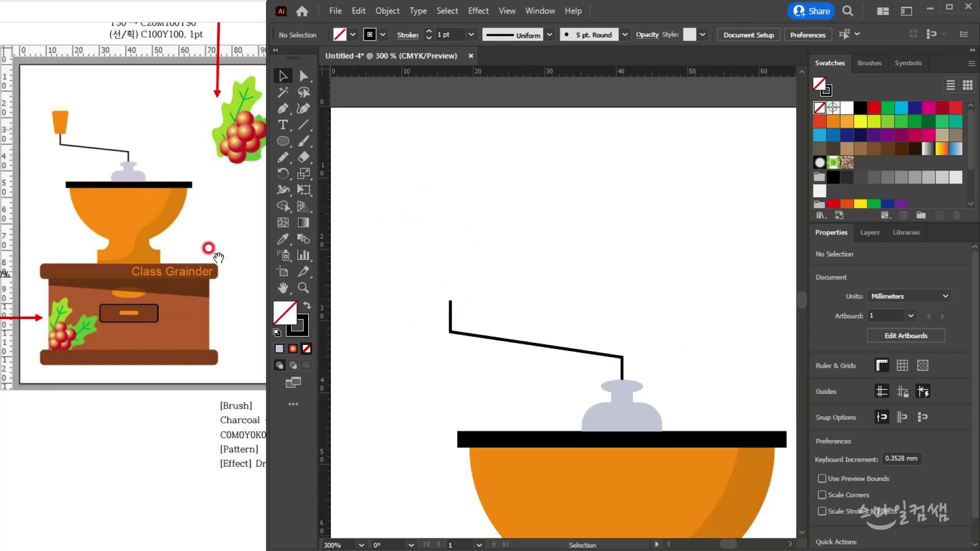
{"action": "left_click", "coordinate": [307, 79]}
{"action": "left_click_drag", "start_coordinate": [422, 280], "coordinate": [468, 365]}
{"action": "key", "text": "Left"}
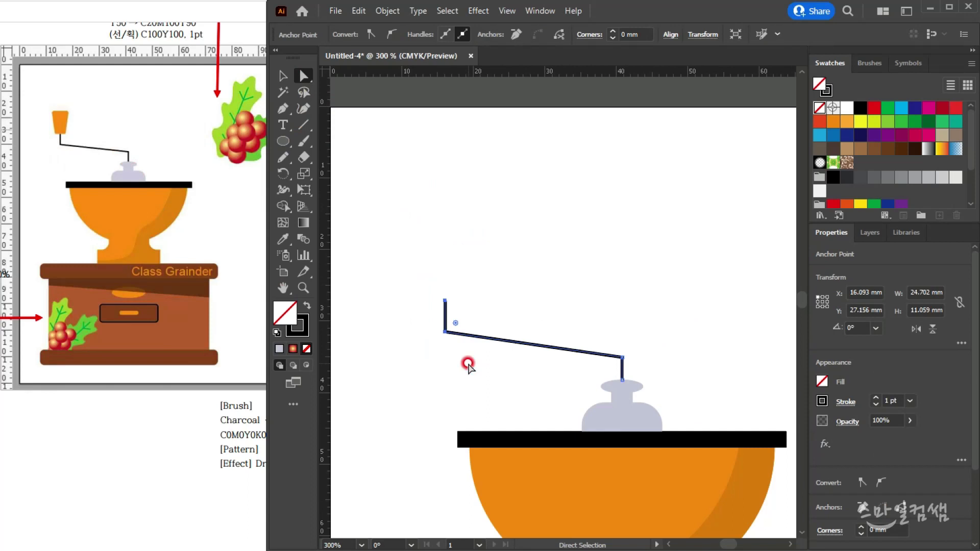
{"action": "key", "text": "Left"}
{"action": "key", "text": "Left"}
{"action": "key", "text": "v"}
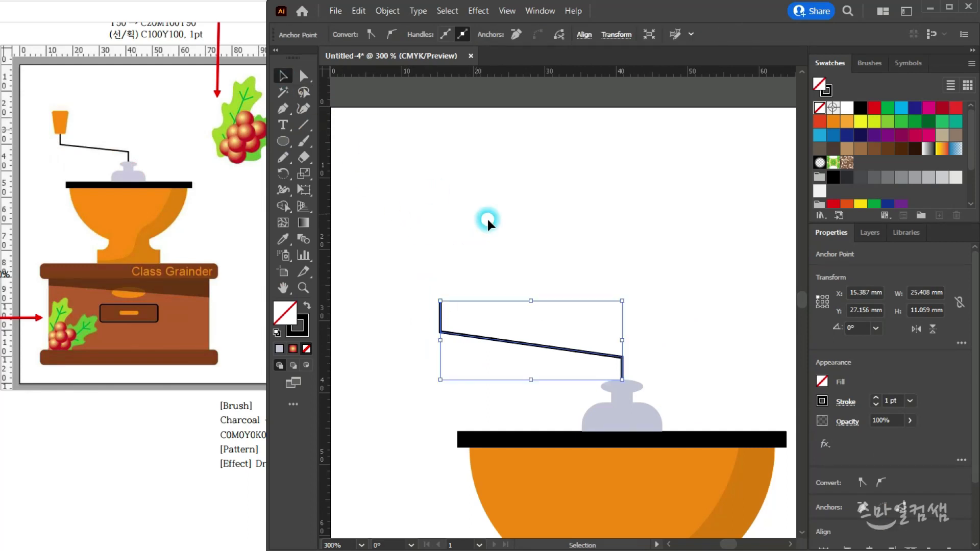
{"action": "left_click", "coordinate": [749, 371]}
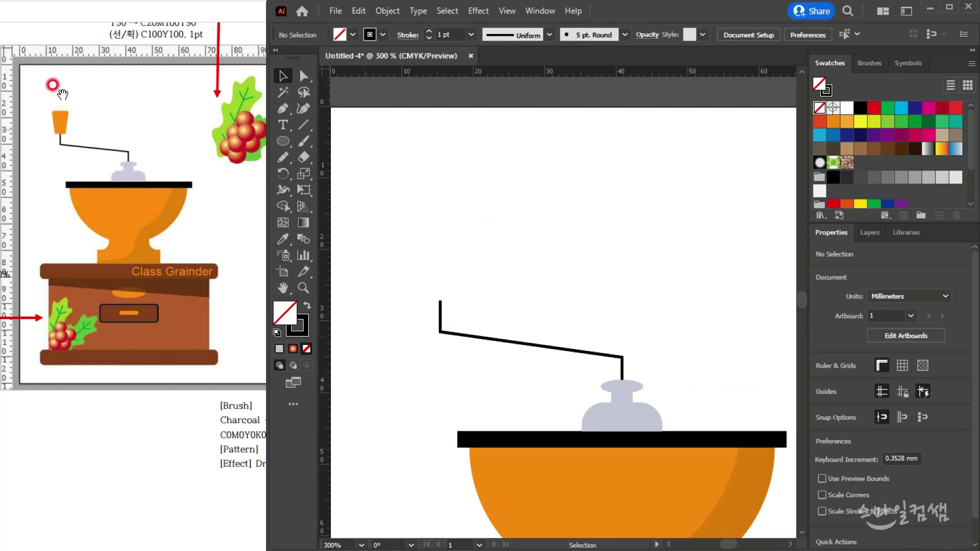
- Draw a rounded rectangle about 3.6 by 5.2 mm and position it just above the crank's outer end
{"action": "left_click", "coordinate": [285, 141]}
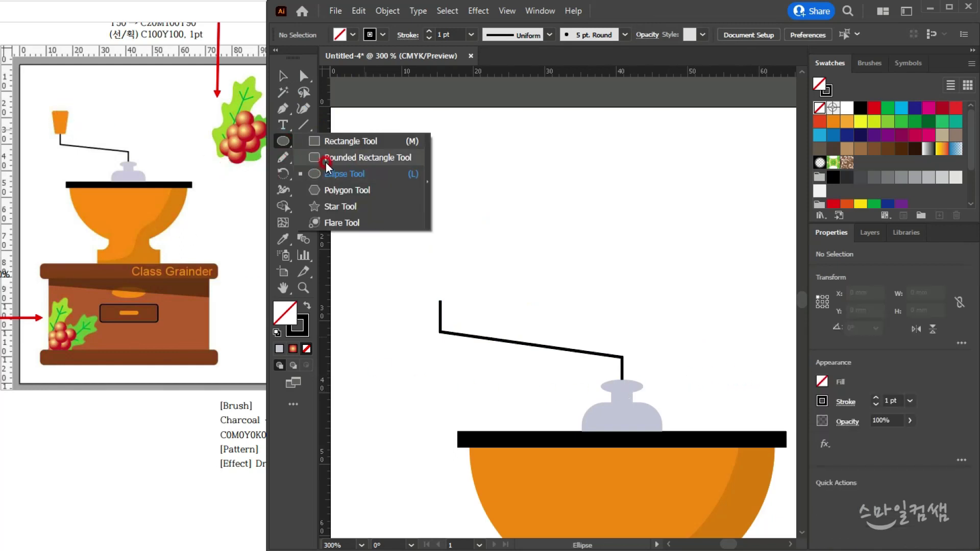
{"action": "left_click", "coordinate": [351, 141]}
{"action": "left_click_drag", "start_coordinate": [281, 148], "coordinate": [332, 159]}
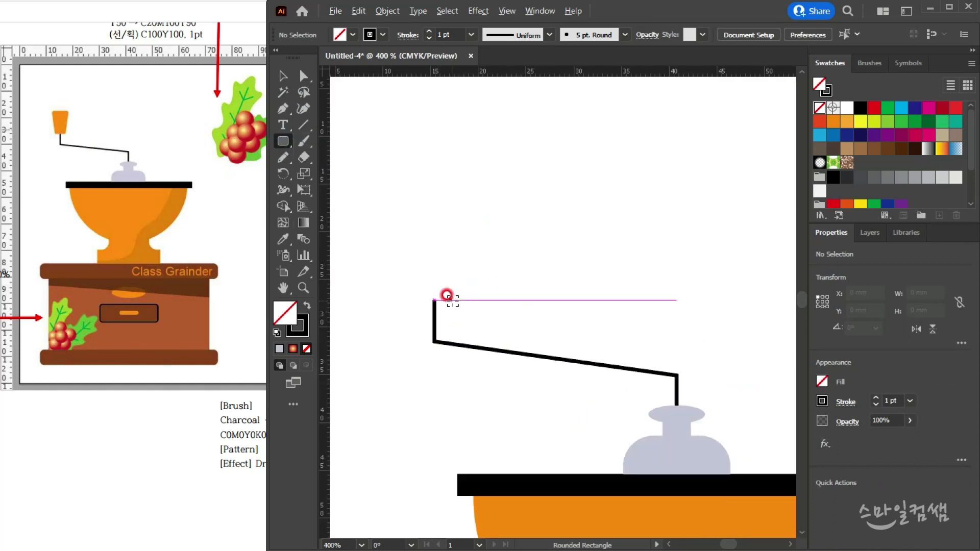
{"action": "scroll", "coordinate": [408, 260], "scroll_direction": "up", "scroll_amount": 3}
{"action": "left_click_drag", "start_coordinate": [370, 196], "coordinate": [446, 298]}
{"action": "left_click_drag", "start_coordinate": [410, 224], "coordinate": [424, 142]}
- Fill the rounded rectangle with the grinder bowl's orange swatch and remove its stroke
{"action": "key", "text": "v"}
{"action": "scroll", "coordinate": [858, 189], "scroll_direction": "down", "scroll_amount": 3}
{"action": "left_click", "coordinate": [855, 200]}
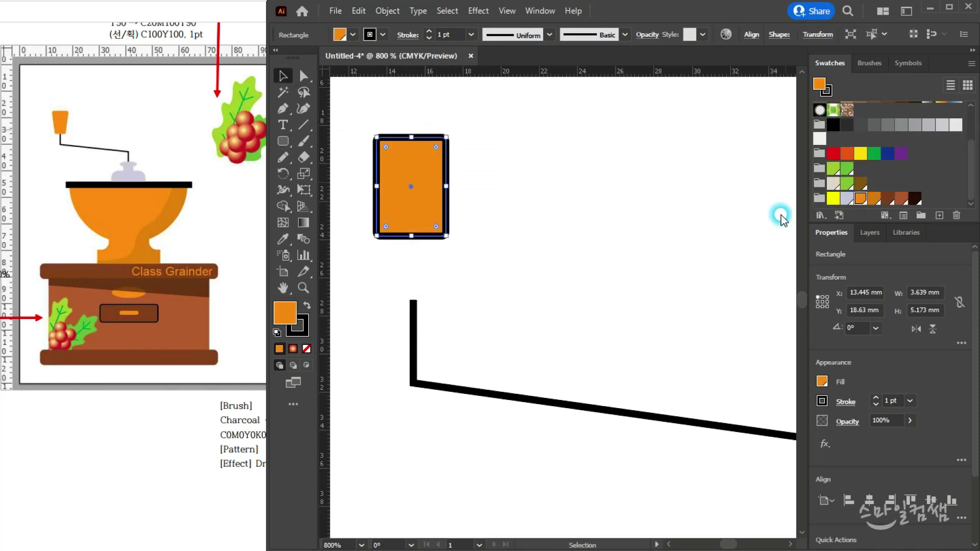
{"action": "left_click", "coordinate": [305, 325]}
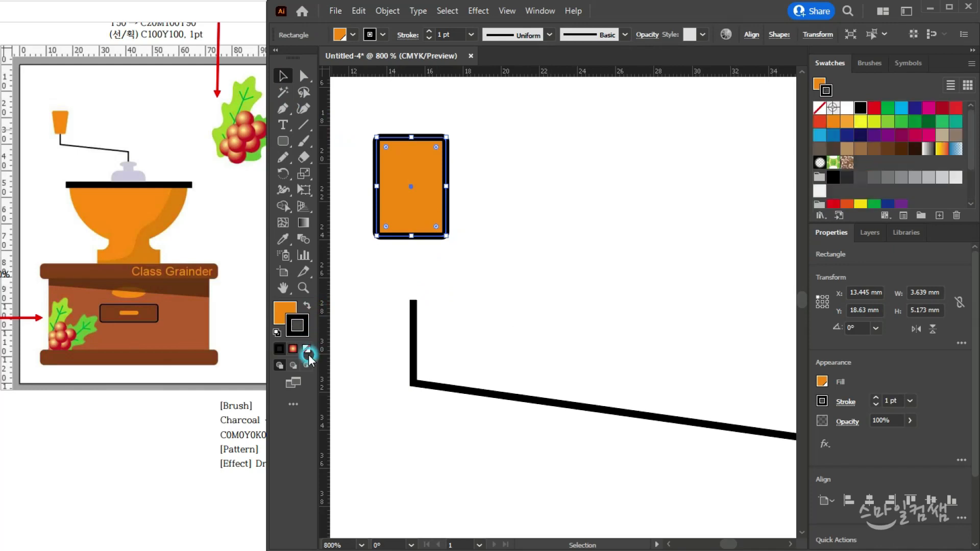
{"action": "left_click", "coordinate": [308, 350]}
{"action": "left_click", "coordinate": [285, 308]}
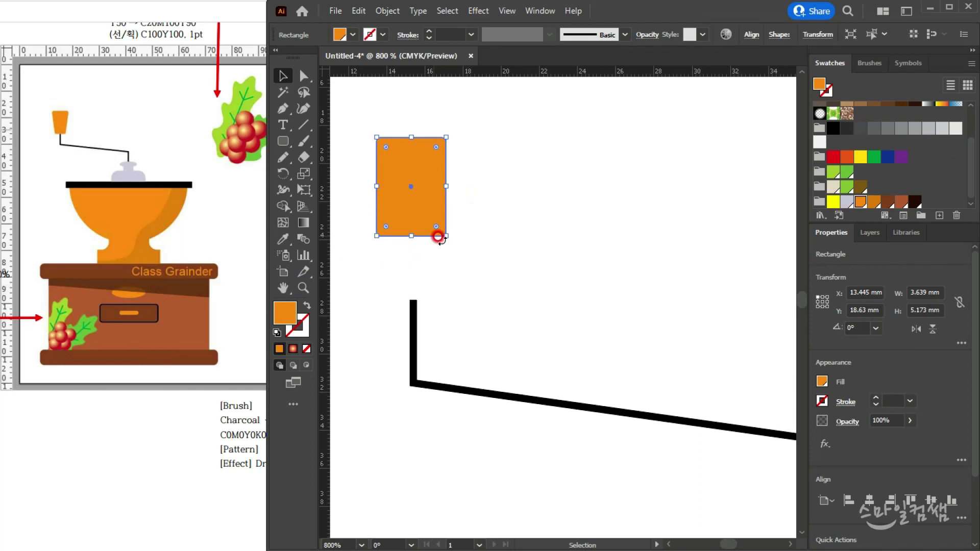
- Taper the orange rectangle into a grip by scaling its lower corner anchors inward towards the centre
{"action": "left_click", "coordinate": [304, 78]}
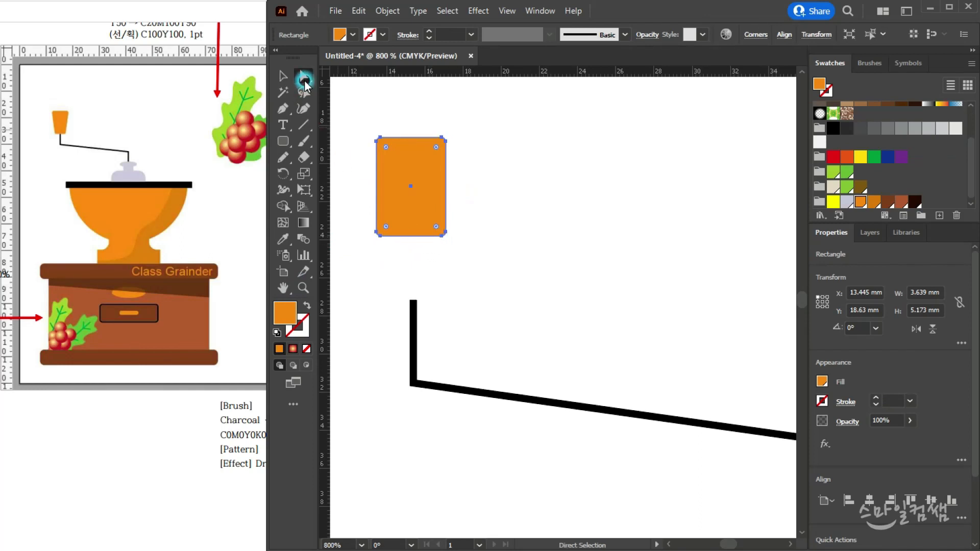
{"action": "left_click_drag", "start_coordinate": [363, 217], "coordinate": [490, 274]}
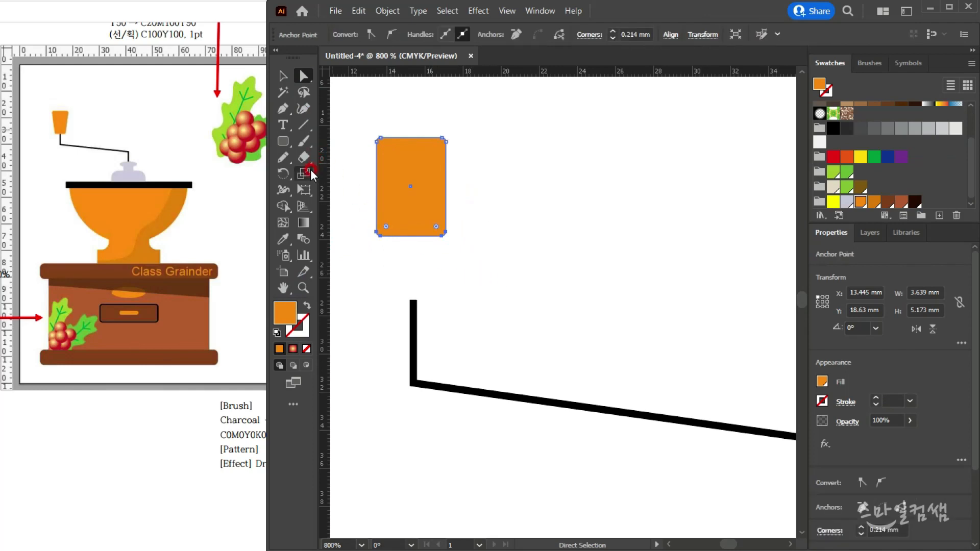
{"action": "key", "text": "s"}
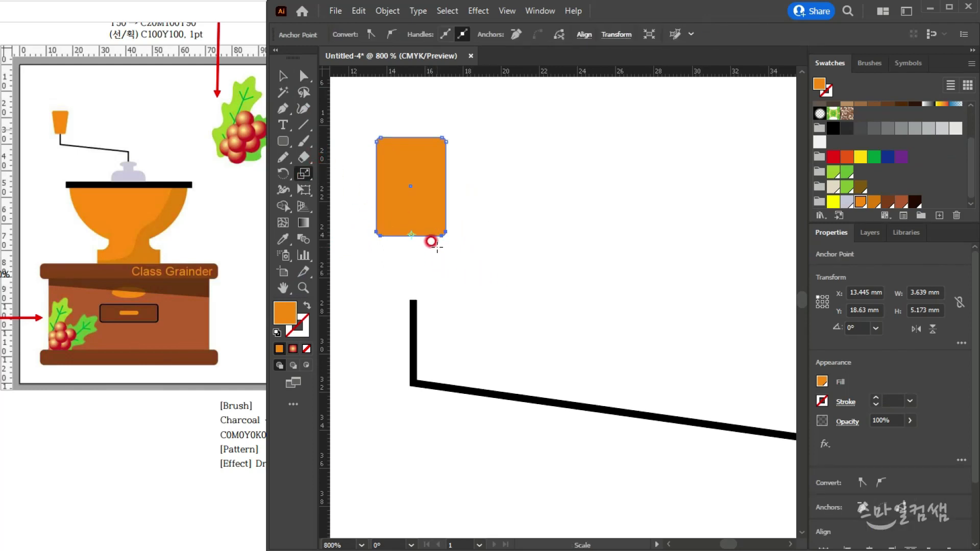
{"action": "left_click_drag", "start_coordinate": [430, 242], "coordinate": [424, 246]}
{"action": "left_click", "coordinate": [283, 75]}
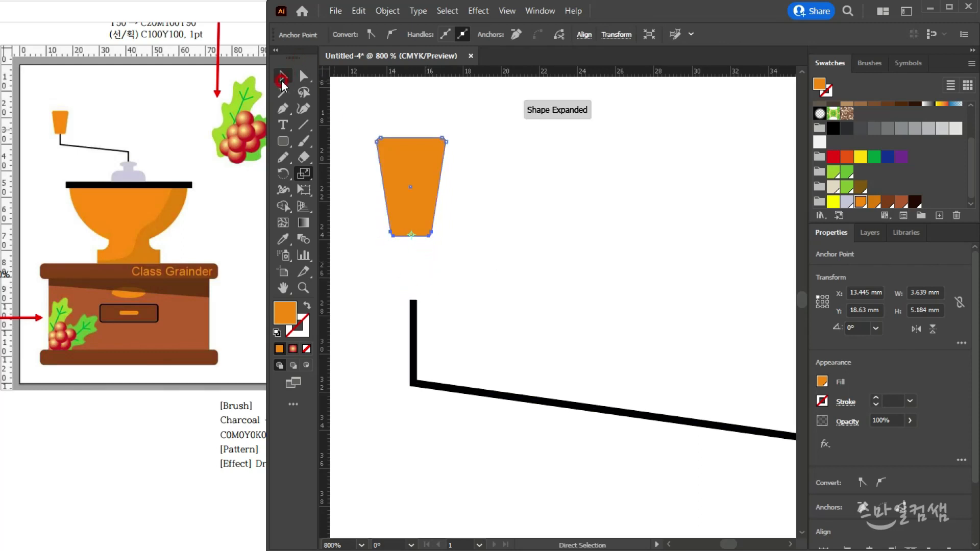
{"action": "left_click", "coordinate": [470, 223]}
- Move the orange grip down onto the top of the crank's outer vertical segment
{"action": "scroll", "coordinate": [537, 264], "scroll_direction": "down", "scroll_amount": 3}
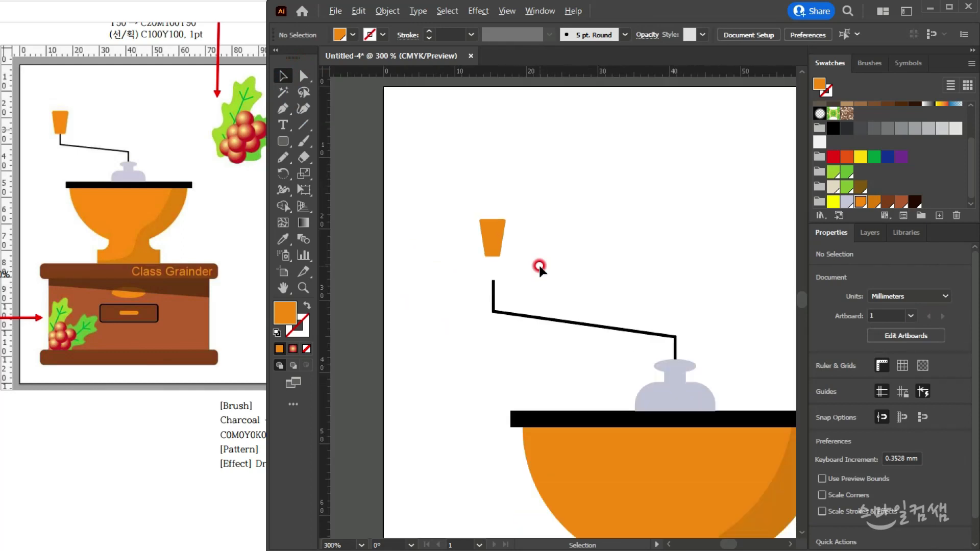
{"action": "left_click_drag", "start_coordinate": [502, 232], "coordinate": [459, 259]}
{"action": "left_click", "coordinate": [510, 270]}
{"action": "scroll", "coordinate": [510, 270], "scroll_direction": "up", "scroll_amount": 4}
{"action": "left_click", "coordinate": [591, 310]}
{"action": "scroll", "coordinate": [602, 310], "scroll_direction": "down", "scroll_amount": 5}
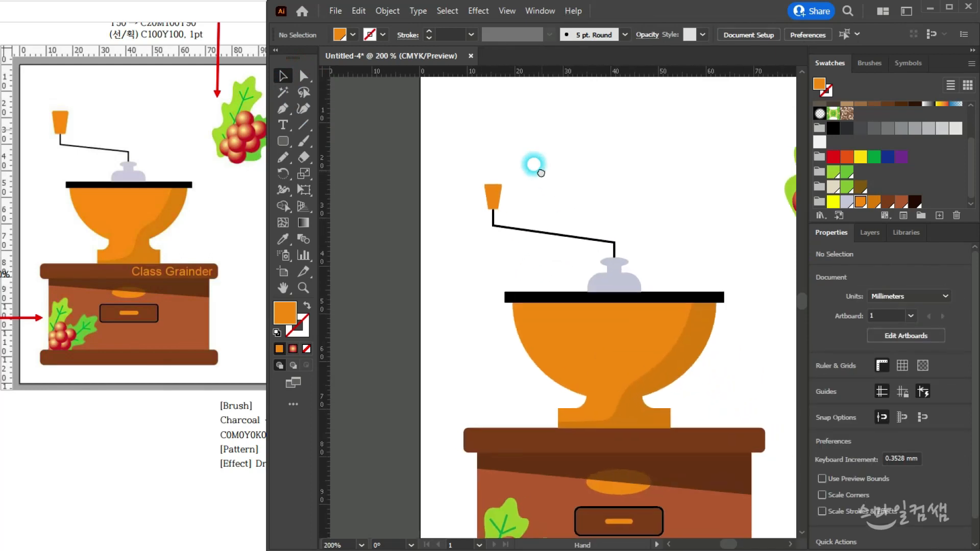
{"action": "scroll", "coordinate": [586, 268], "scroll_direction": "down", "scroll_amount": 2}
{"action": "scroll", "coordinate": [529, 271], "scroll_direction": "up", "scroll_amount": 2}
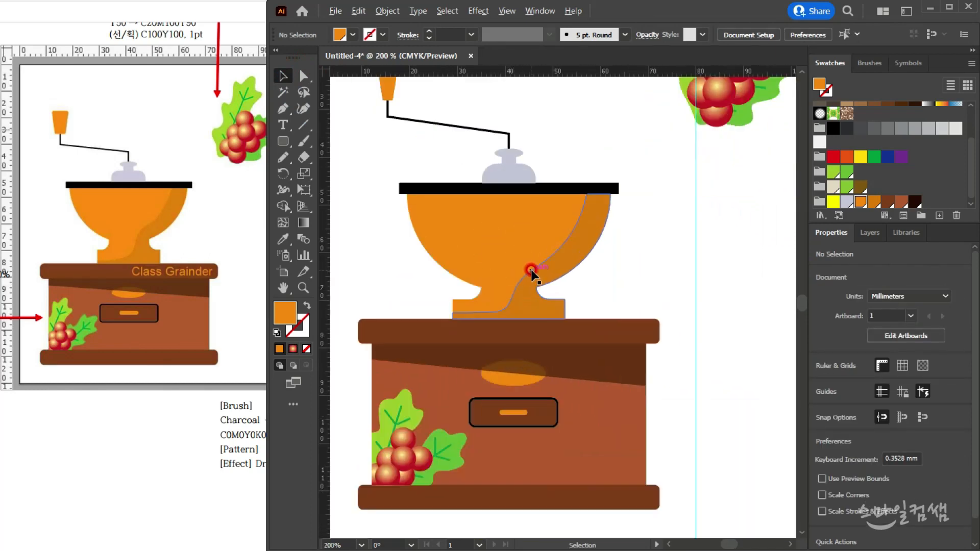
{"action": "scroll", "coordinate": [491, 194], "scroll_direction": "up", "scroll_amount": 3}
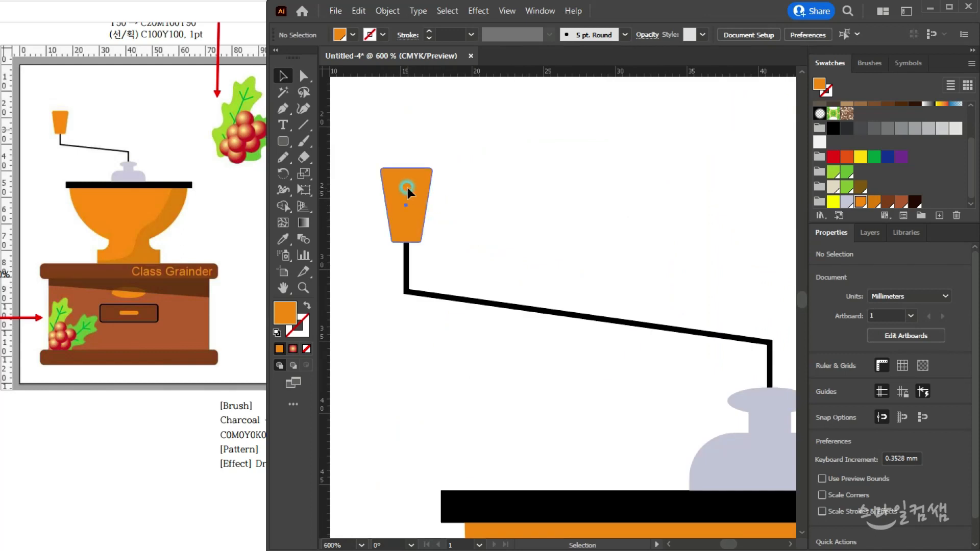
- Enlarge the orange grip proportionally from its centre to about 6.4 by 9.2 mm
{"action": "left_click", "coordinate": [408, 193]}
{"action": "left_click_drag", "start_coordinate": [432, 167], "coordinate": [443, 154]}
{"action": "left_click", "coordinate": [556, 332]}
{"action": "scroll", "coordinate": [555, 326], "scroll_direction": "down", "scroll_amount": 4}
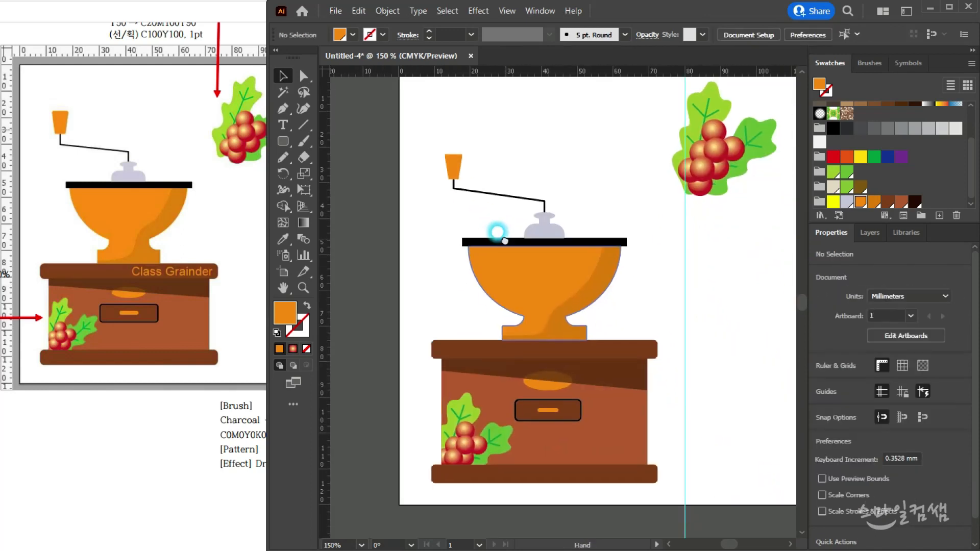
{"action": "left_click", "coordinate": [451, 166]}
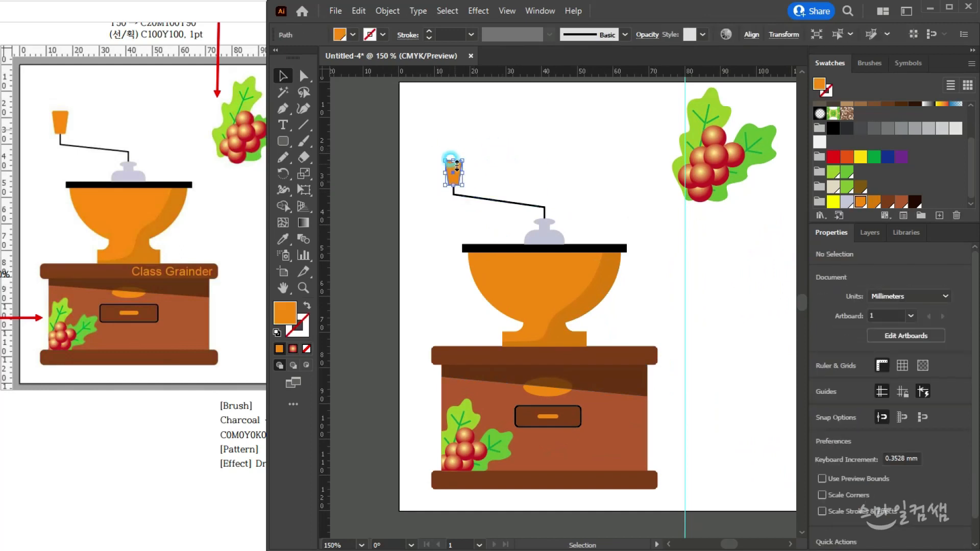
{"action": "left_click_drag", "start_coordinate": [463, 161], "coordinate": [465, 154]}
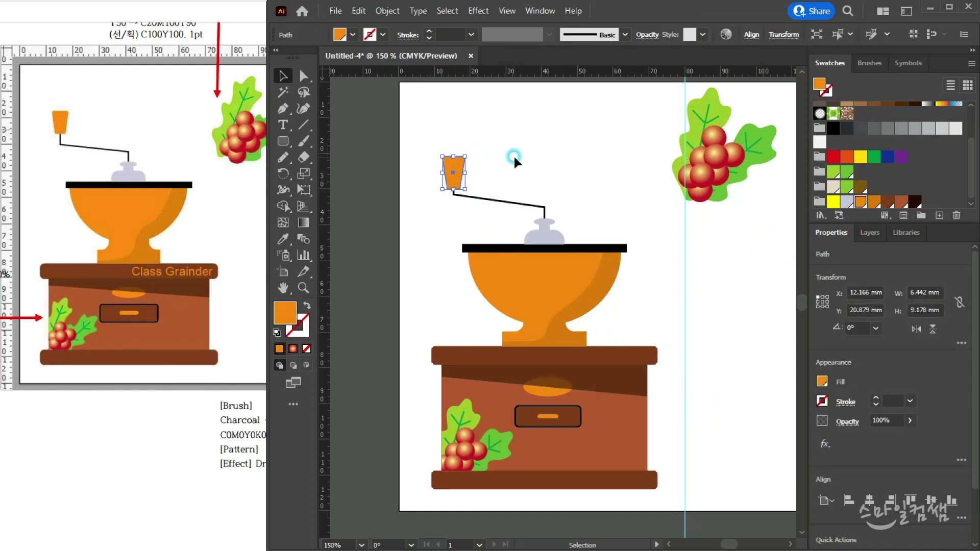
{"action": "left_click", "coordinate": [512, 158]}
- Raise the enlarged grip about 1.7 mm so its base rests on the end of the crank
{"action": "scroll", "coordinate": [451, 168], "scroll_direction": "up", "scroll_amount": 4}
{"action": "left_click_drag", "start_coordinate": [471, 198], "coordinate": [493, 196]}
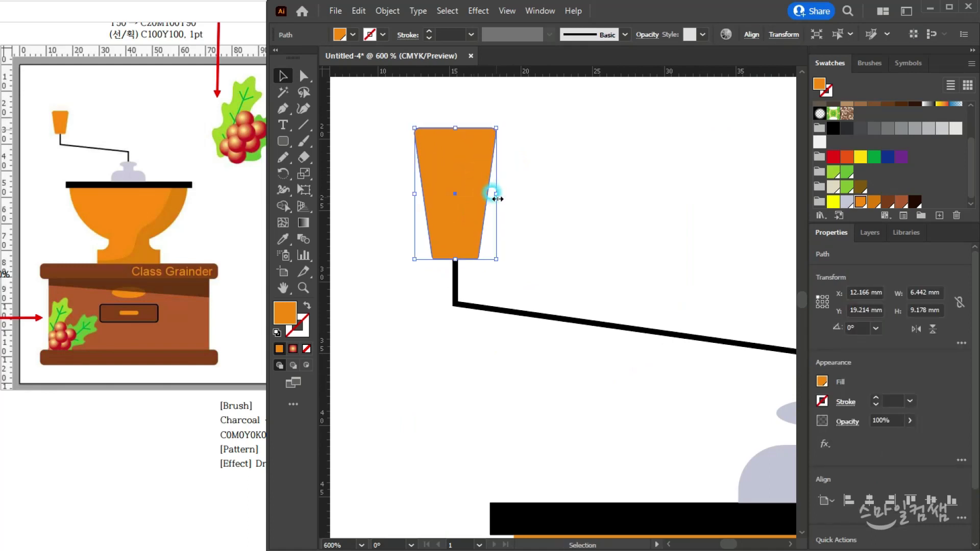
{"action": "left_click", "coordinate": [635, 300]}
{"action": "scroll", "coordinate": [635, 307], "scroll_direction": "down", "scroll_amount": 4}
{"action": "scroll", "coordinate": [660, 349], "scroll_direction": "down", "scroll_amount": 2}
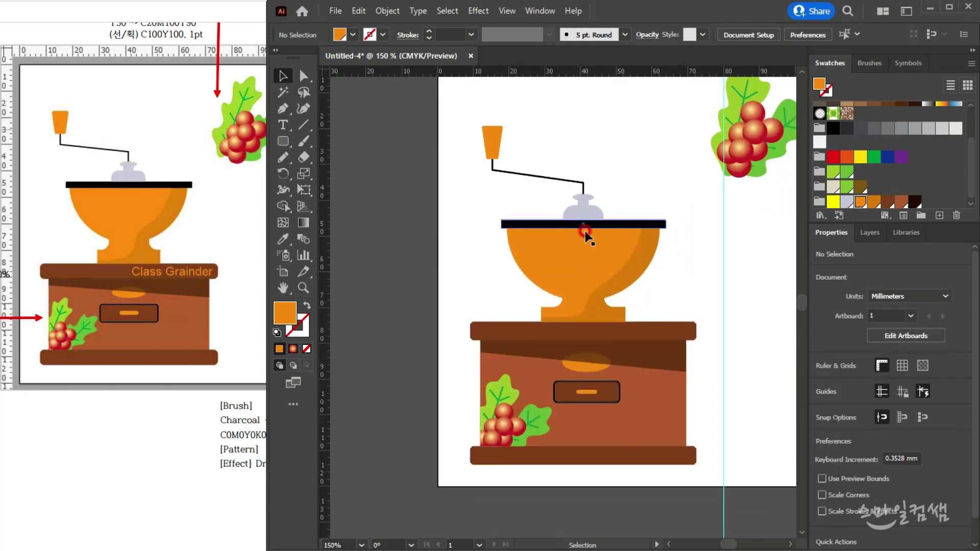
- Select the whole grinder illustration and move it slightly up on the artboard
{"action": "left_click_drag", "start_coordinate": [496, 154], "coordinate": [657, 418]}
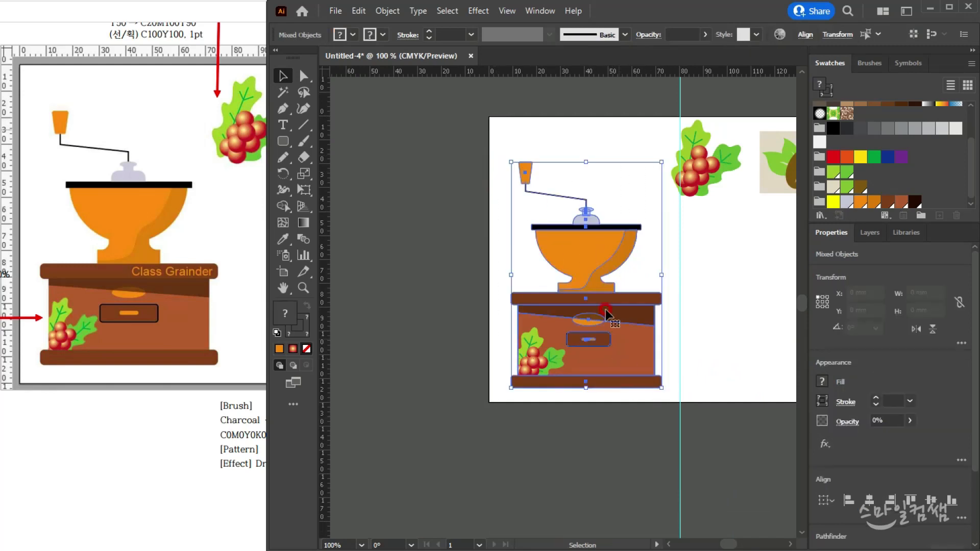
{"action": "left_click_drag", "start_coordinate": [607, 314], "coordinate": [538, 321]}
{"action": "left_click_drag", "start_coordinate": [497, 248], "coordinate": [501, 243]}
{"action": "left_click", "coordinate": [527, 193]}
{"action": "scroll", "coordinate": [534, 207], "scroll_direction": "up", "scroll_amount": 2}
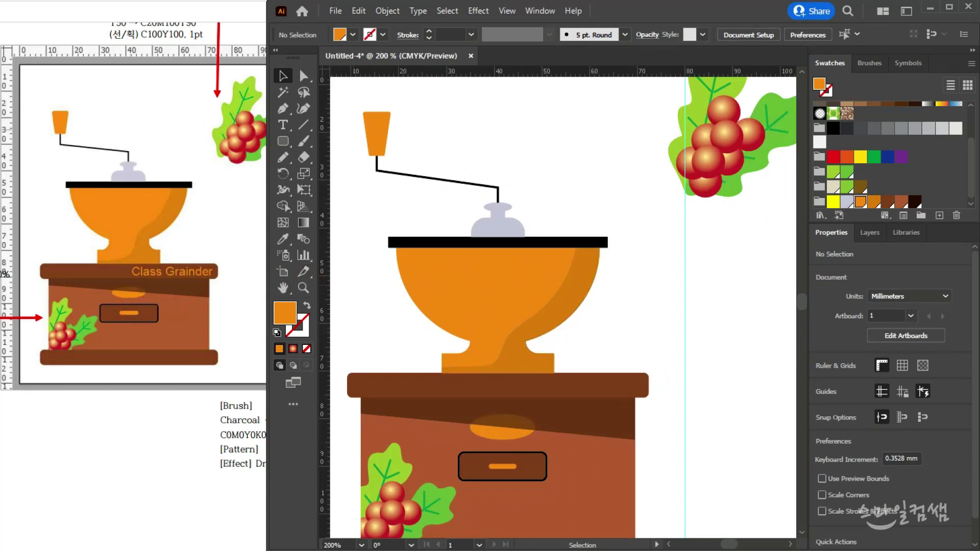
- Switch to the reference PDF and examine the coffee bag with its brush, pattern, effect and colour values
{"action": "left_click", "coordinate": [212, 254]}
{"action": "left_click_drag", "start_coordinate": [212, 253], "coordinate": [34, 259]}
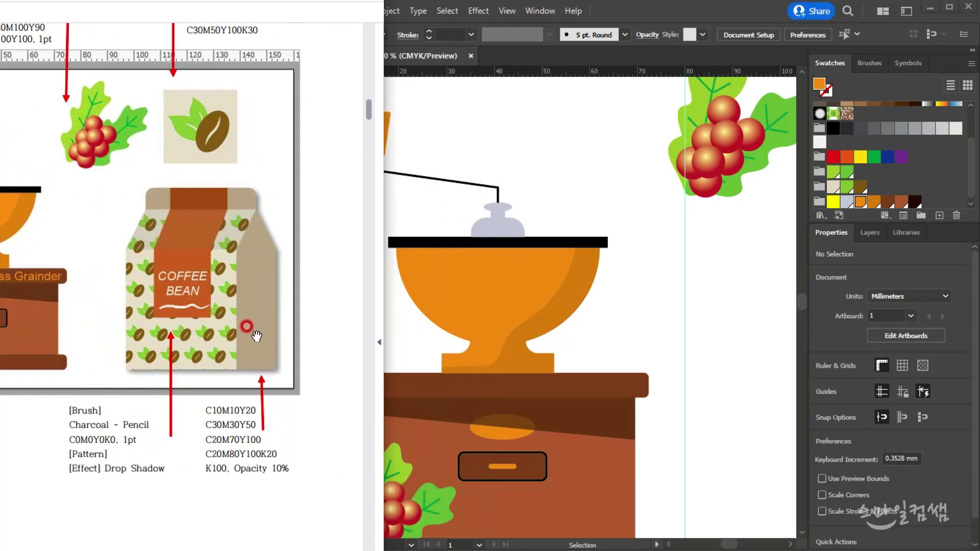
{"action": "left_click", "coordinate": [707, 407]}
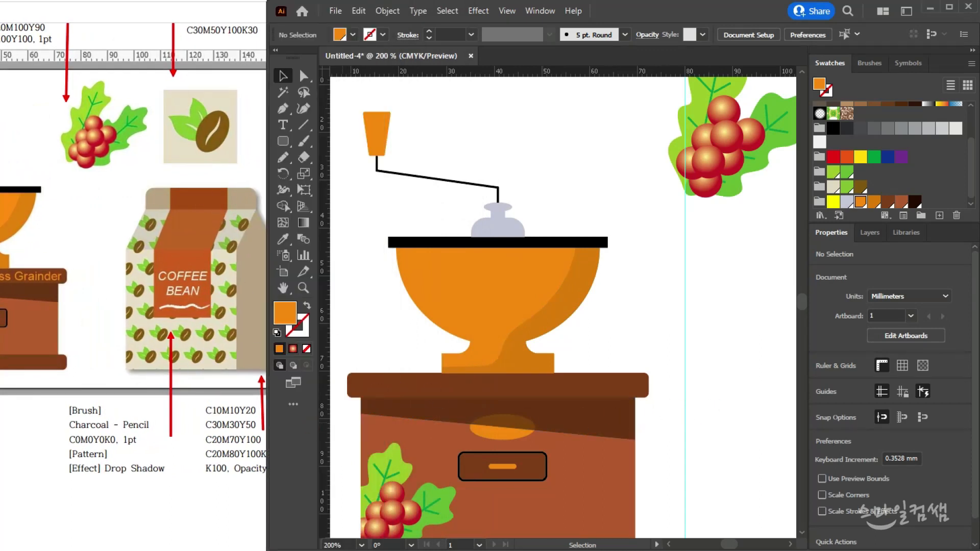
{"action": "left_click", "coordinate": [765, 257]}
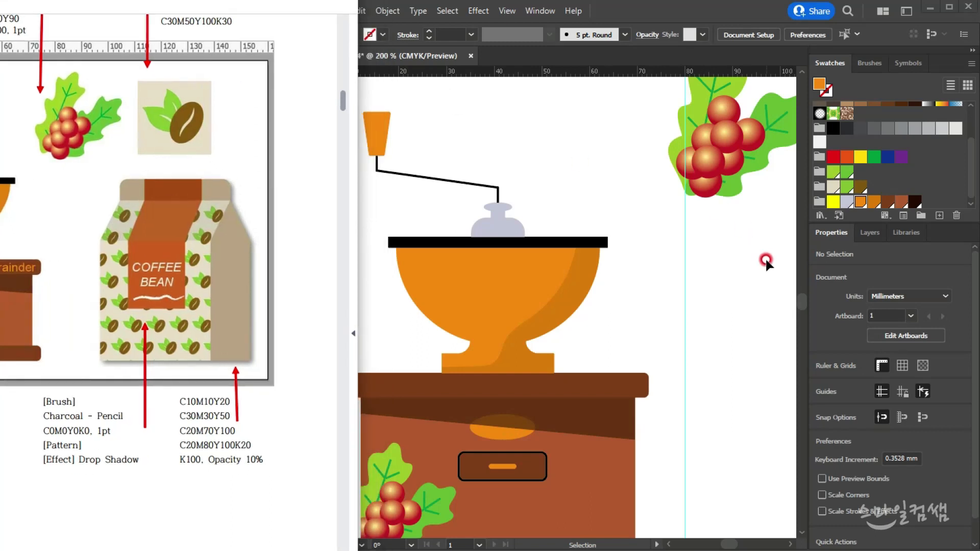
- Create a new swatch colour group and return the orange swatch to the end of the grinder's colour group
{"action": "scroll", "coordinate": [869, 142], "scroll_direction": "down", "scroll_amount": 1}
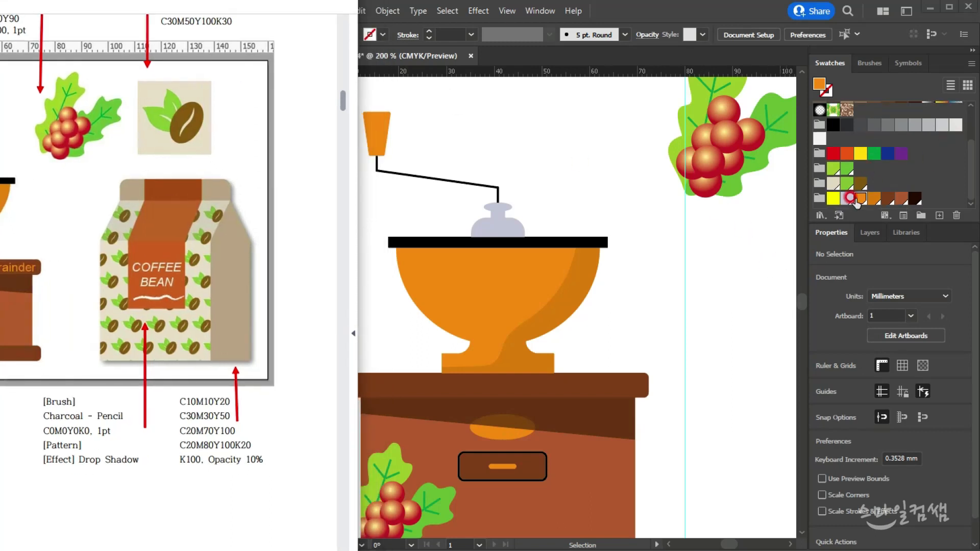
{"action": "left_click", "coordinate": [716, 284]}
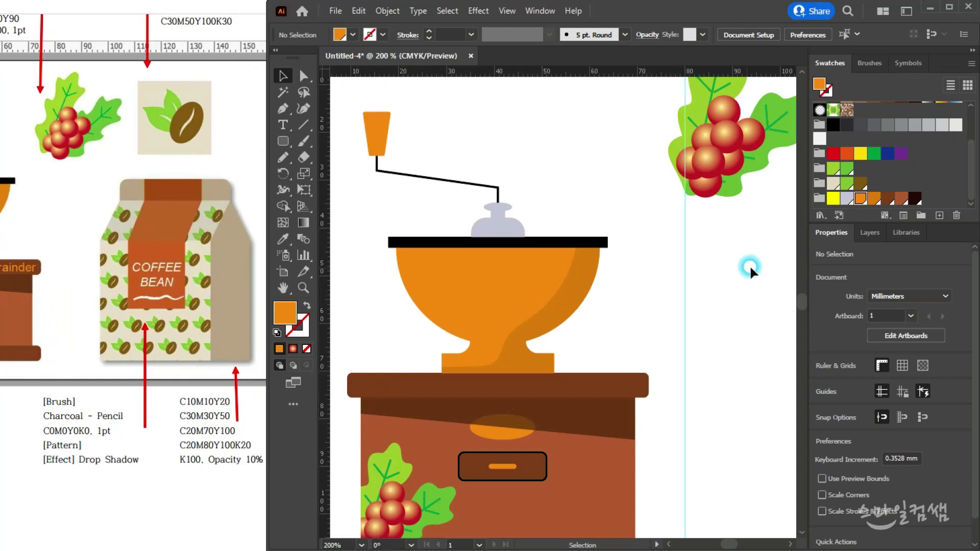
{"action": "left_click", "coordinate": [920, 215]}
{"action": "key", "text": "Return"}
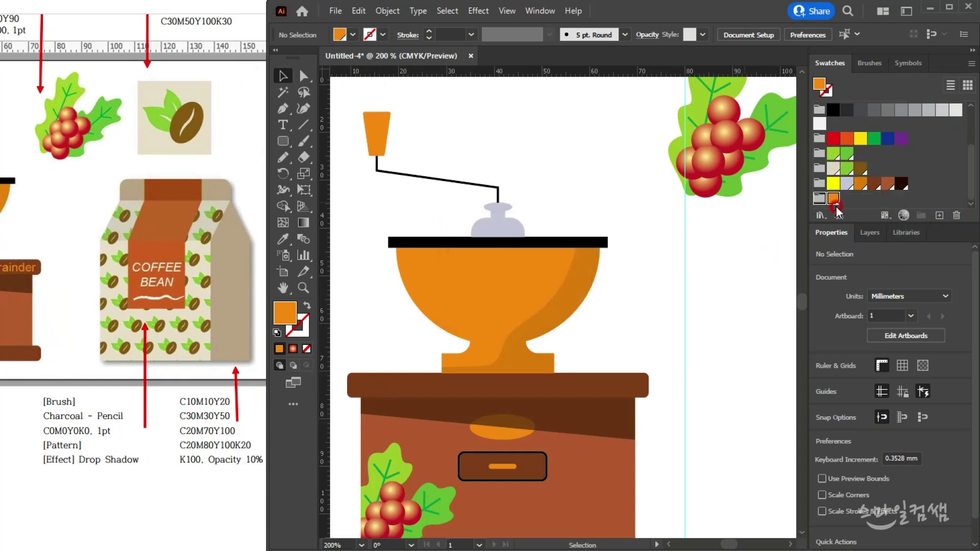
{"action": "left_click_drag", "start_coordinate": [832, 201], "coordinate": [915, 184]}
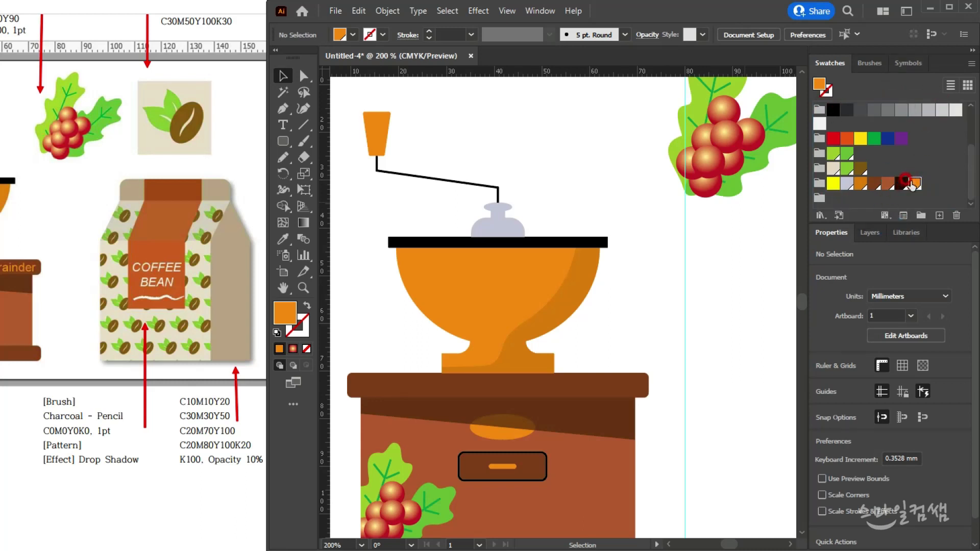
- Add a global CMYK swatch with C10 M10 Y20 K0 to the new empty colour group
{"action": "left_click_drag", "start_coordinate": [916, 186], "coordinate": [905, 176]}
{"action": "left_click", "coordinate": [819, 199]}
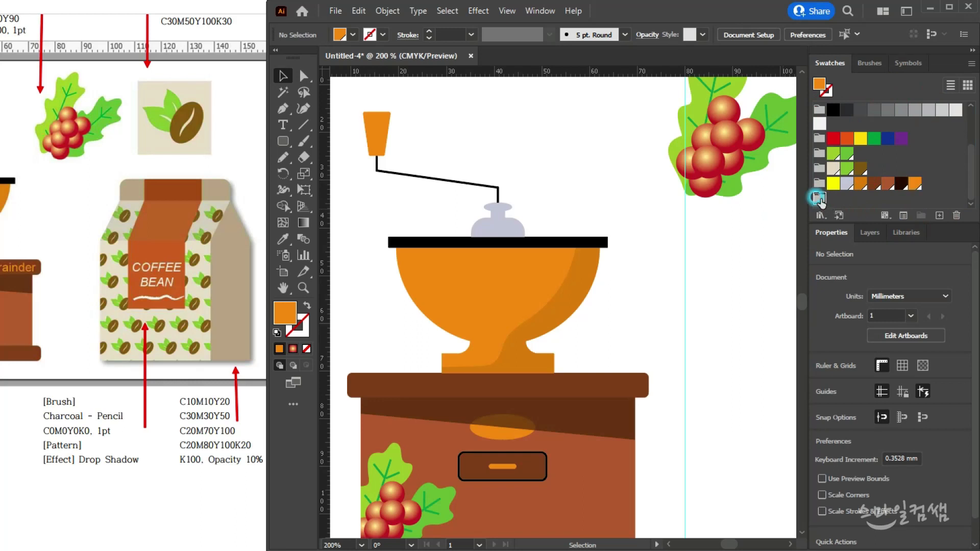
{"action": "left_click", "coordinate": [936, 216]}
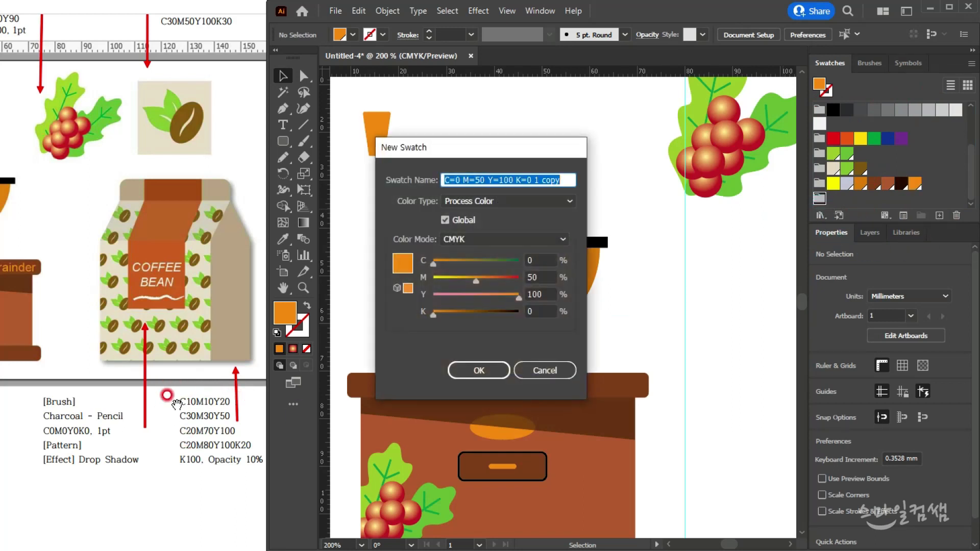
{"action": "left_click", "coordinate": [541, 265]}
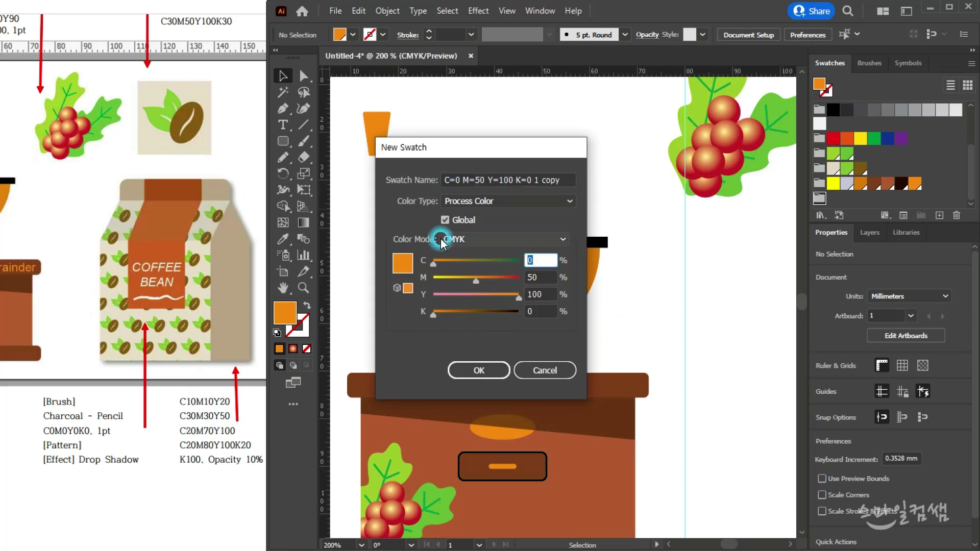
{"action": "key", "text": "Tab"}
{"action": "type", "text": "10"}
{"action": "key", "text": "Tab"}
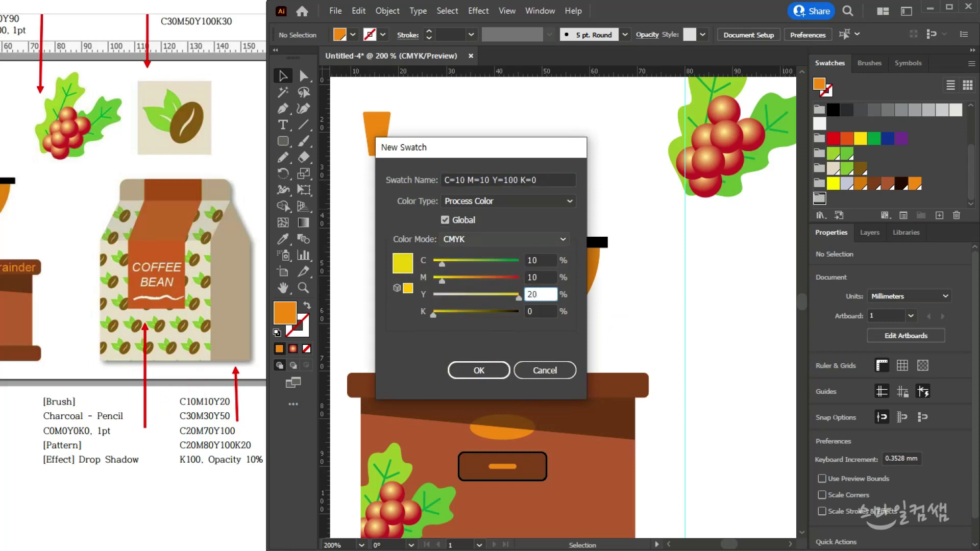
{"action": "key", "text": "Return"}
- Add a global swatch with C30 M30 Y50 to the bag's colour group
{"action": "left_click", "coordinate": [939, 215]}
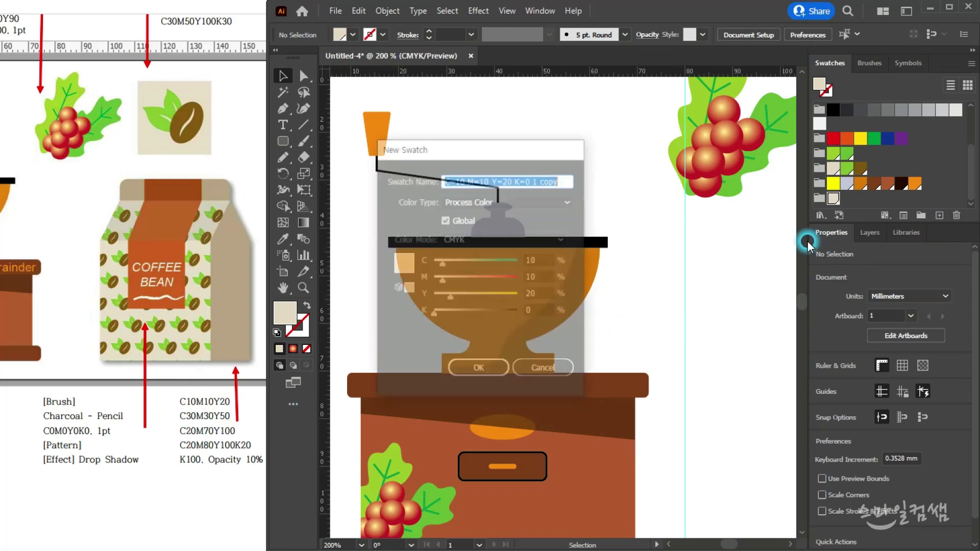
{"action": "left_click", "coordinate": [545, 259]}
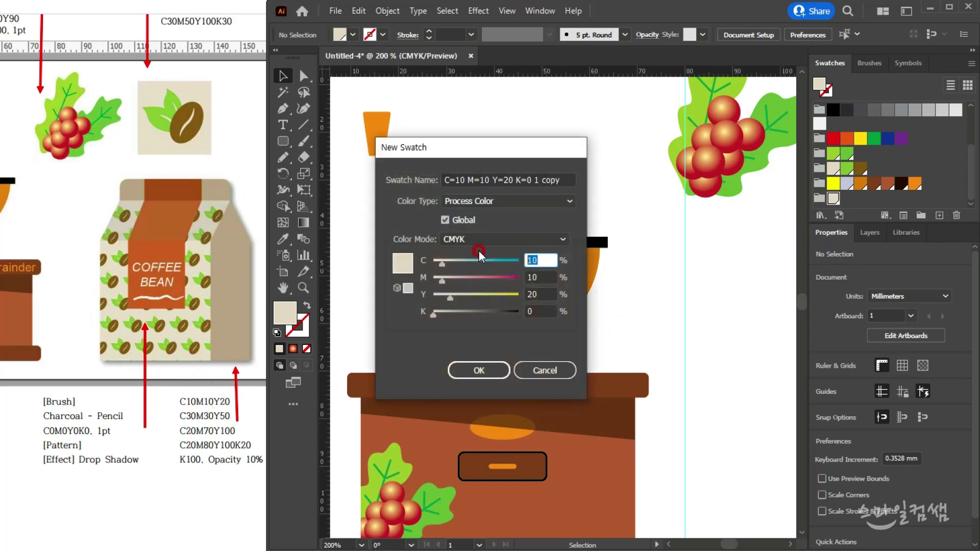
{"action": "type", "text": "30"}
{"action": "key", "text": "Tab"}
{"action": "type", "text": "30"}
{"action": "key", "text": "Tab"}
{"action": "type", "text": "50"}
{"action": "key", "text": "Return"}
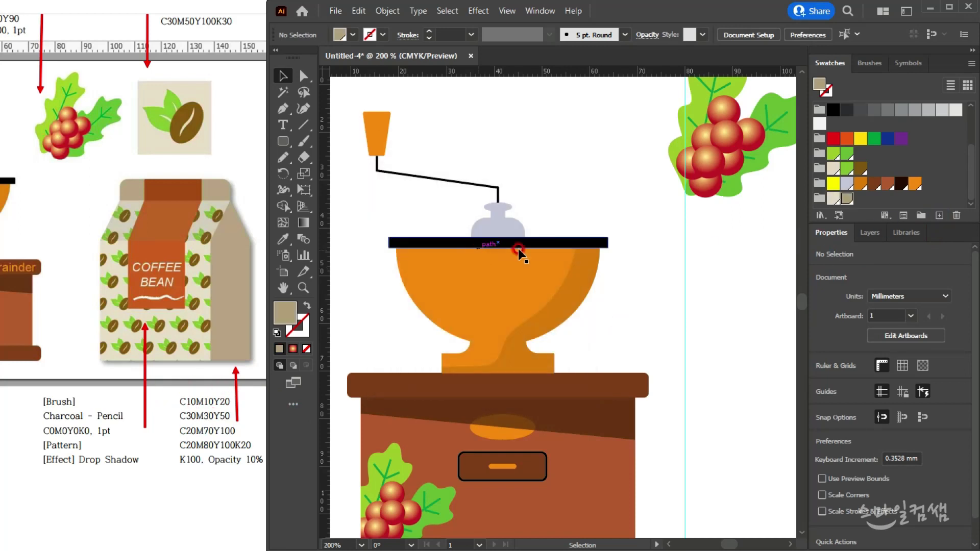
- Add a global orange-brown swatch with C20 M70 Y100 K0 to the bag's colour group
{"action": "left_click", "coordinate": [939, 216]}
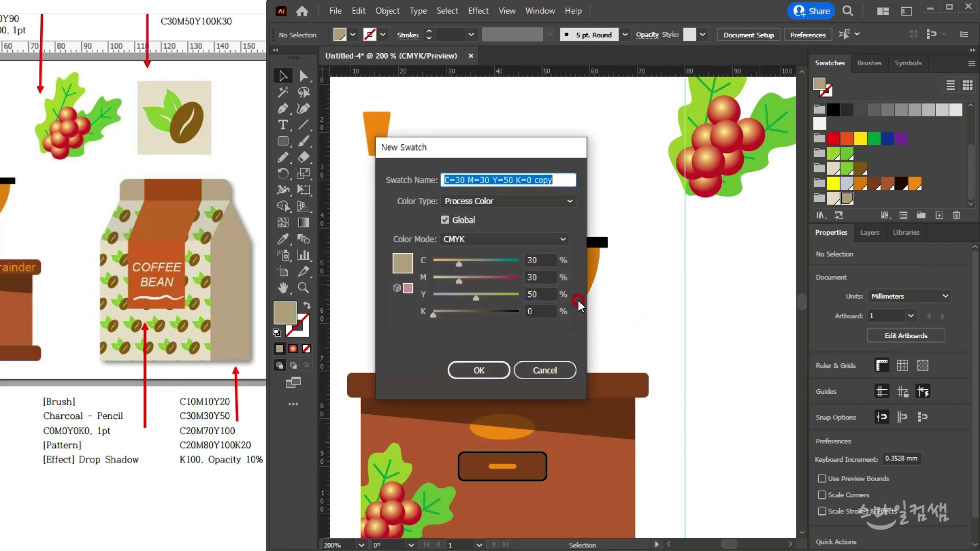
{"action": "left_click", "coordinate": [541, 259]}
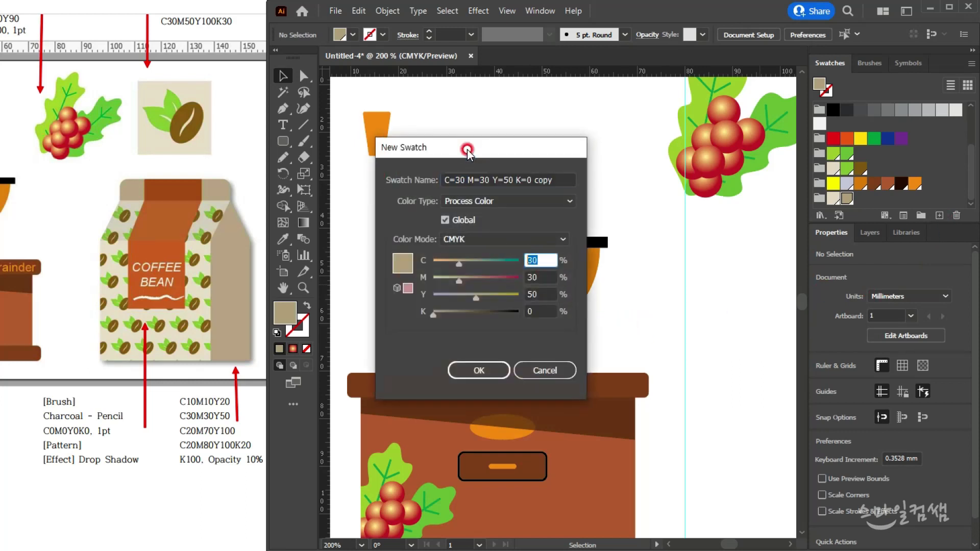
{"action": "type", "text": "30"}
{"action": "key", "text": "Tab"}
{"action": "type", "text": "80"}
{"action": "key", "text": "Tab"}
{"action": "type", "text": "0"}
{"action": "key", "text": "Return"}
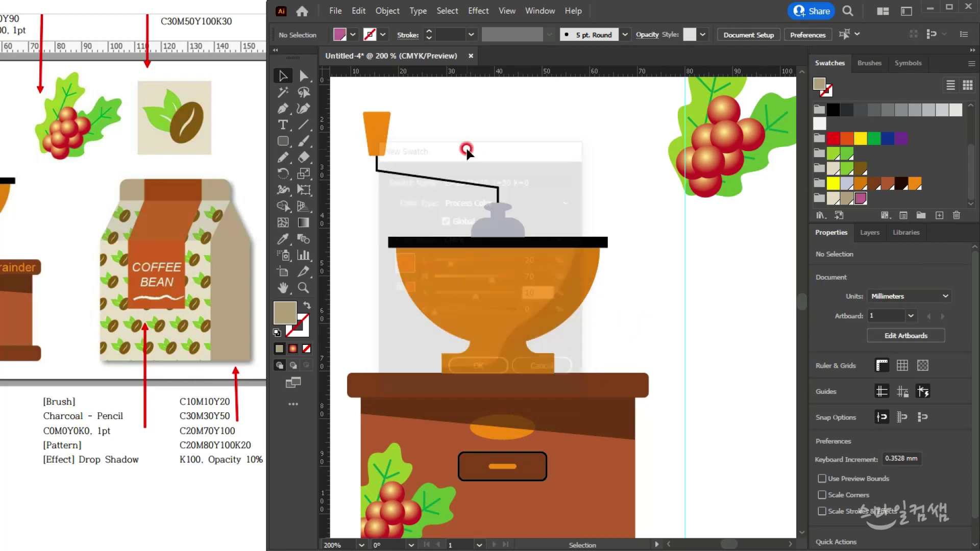
{"action": "double_click", "coordinate": [859, 200]}
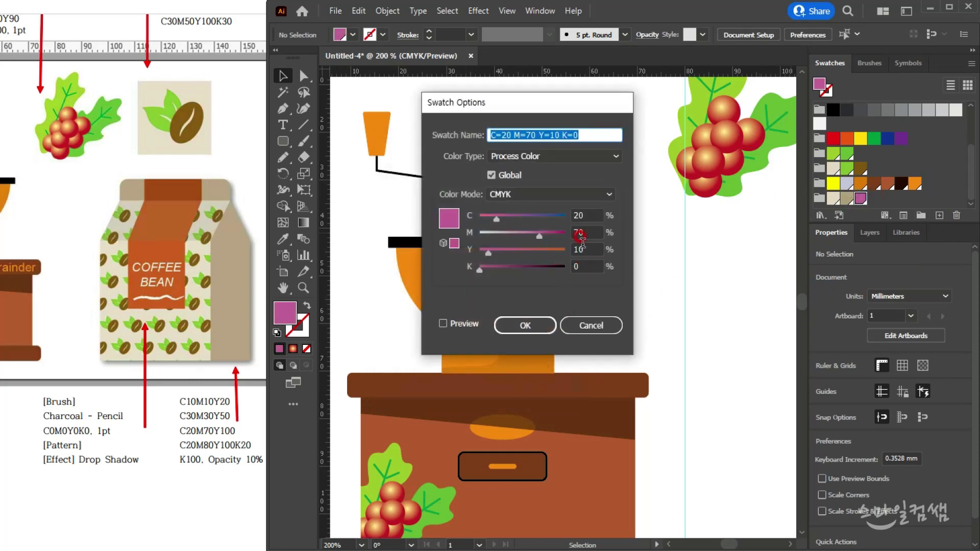
{"action": "left_click", "coordinate": [582, 245]}
{"action": "type", "text": "100"}
{"action": "key", "text": "Return"}
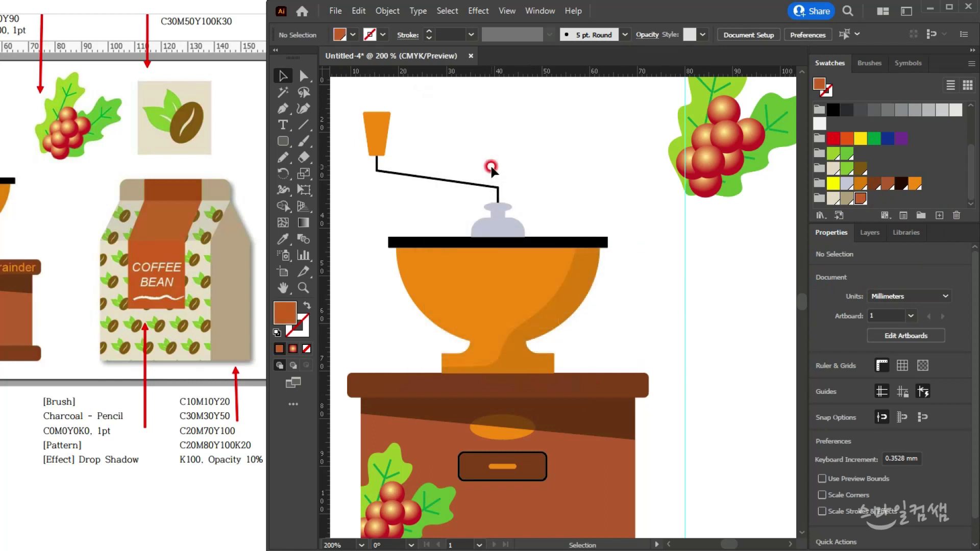
- Add a dark red-brown global swatch with C20 M80 Y100 K20 to the bag's colour group
{"action": "left_click", "coordinate": [939, 216]}
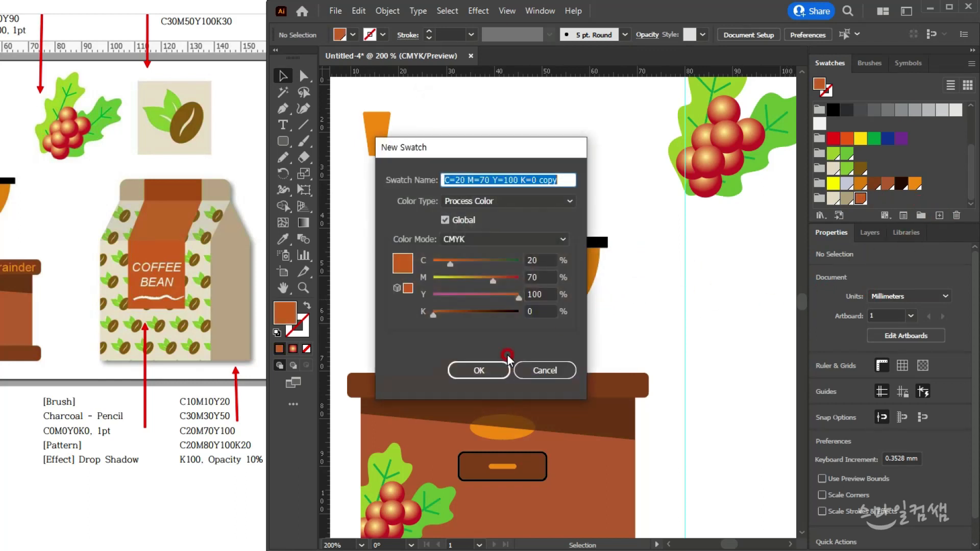
{"action": "left_click", "coordinate": [549, 275]}
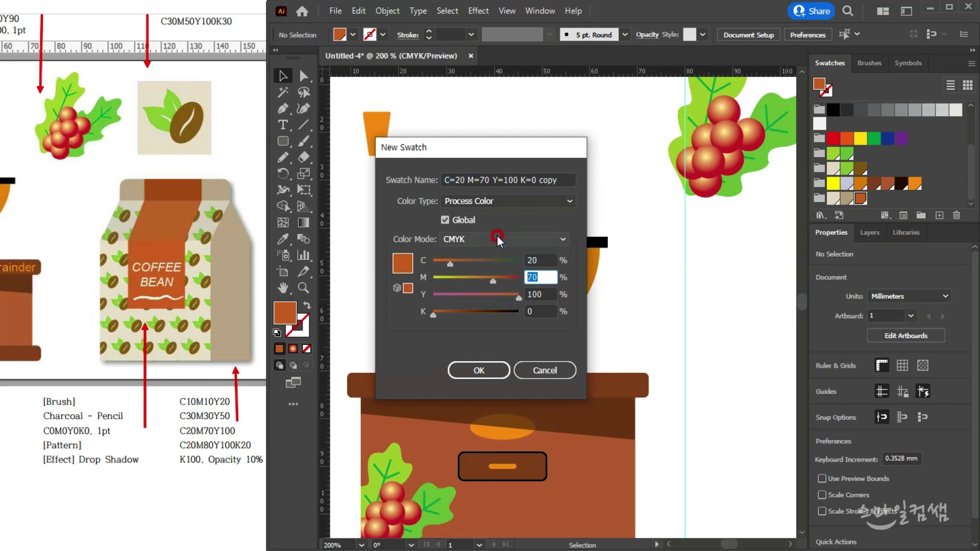
{"action": "type", "text": "80"}
{"action": "key", "text": "Tab"}
{"action": "type", "text": "100"}
{"action": "key", "text": "Tab"}
{"action": "type", "text": "20"}
{"action": "key", "text": "Return"}
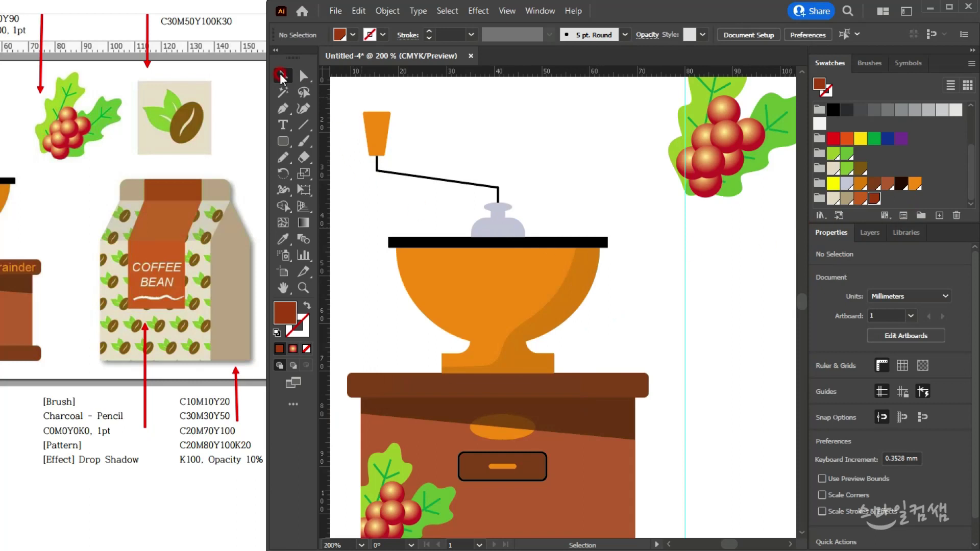
- Move the vertical guide to about 95 mm on the horizontal ruler to mark the area for the coffee bag
{"action": "key", "text": "ctrl+minus"}
{"action": "key", "text": "ctrl+minus"}
{"action": "key", "text": "ctrl+plus"}
{"action": "key", "text": "ctrl+plus"}
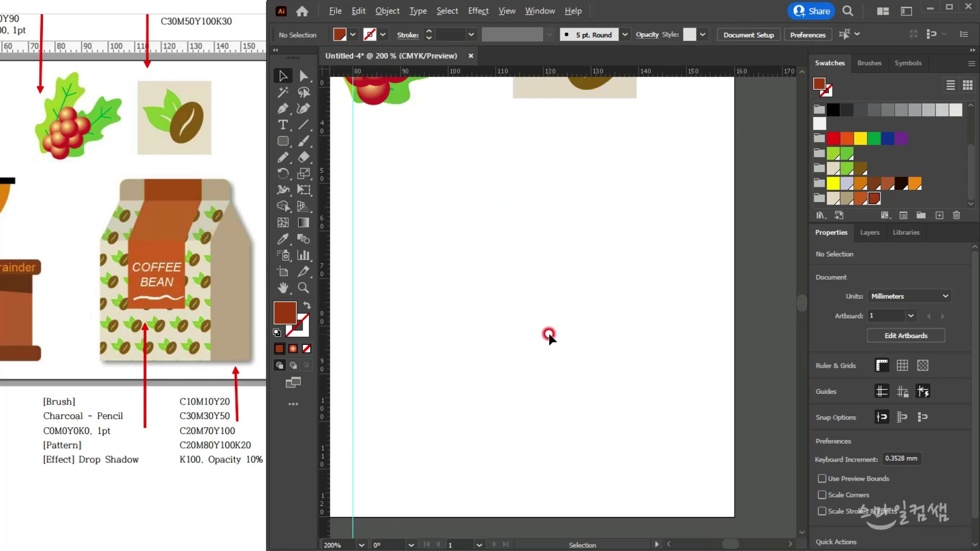
{"action": "key", "text": "ctrl+minus"}
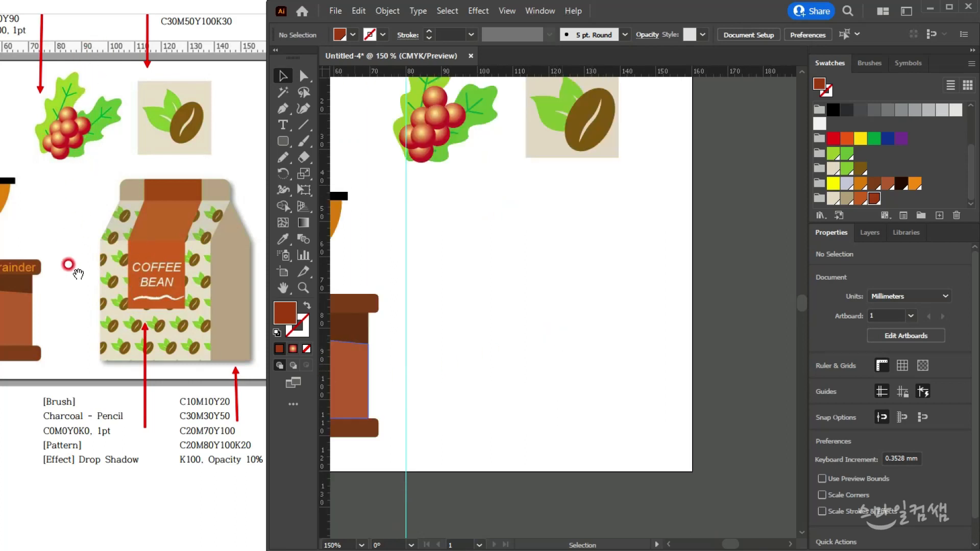
{"action": "left_click_drag", "start_coordinate": [406, 282], "coordinate": [460, 316]}
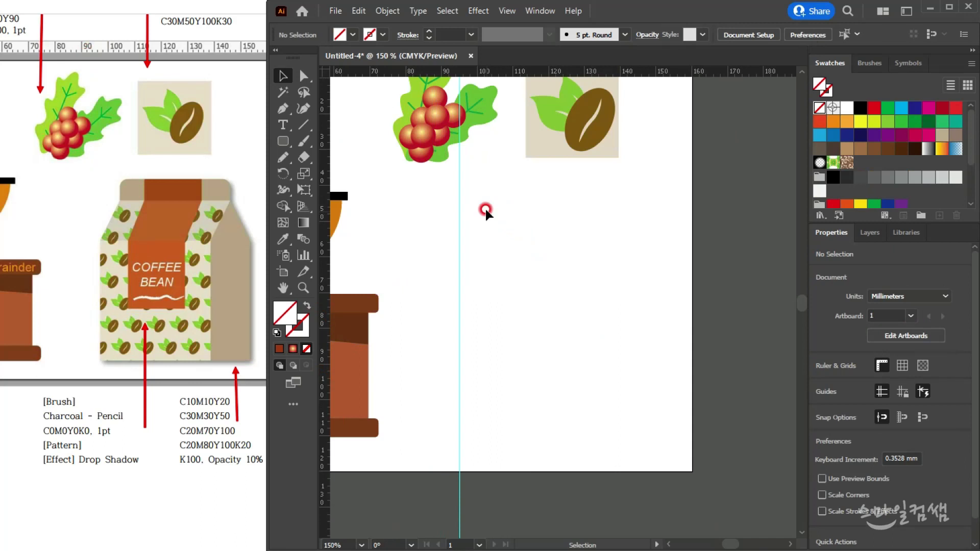
{"action": "left_click_drag", "start_coordinate": [595, 424], "coordinate": [474, 365]}
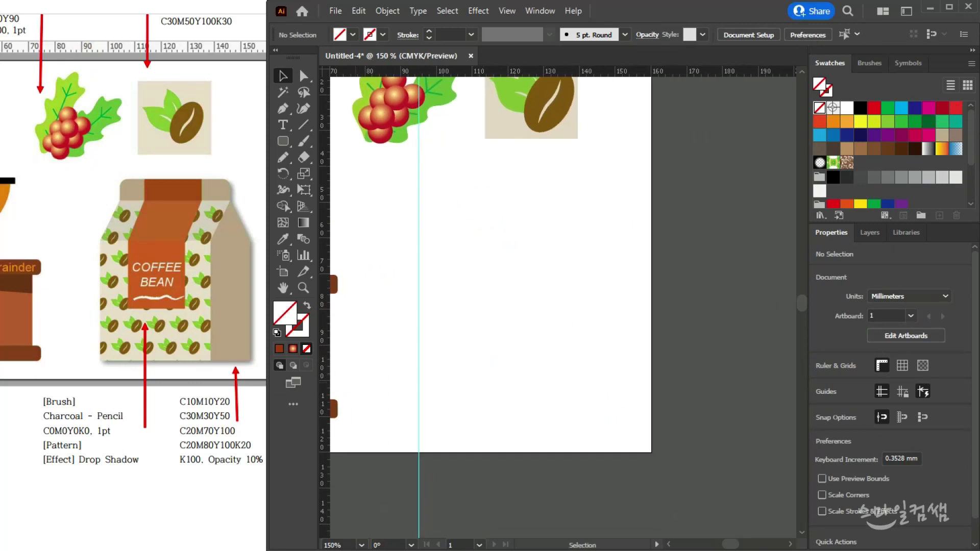
- Draw a white rectangle with a 1 pt black stroke, about 40.2 by 49.4 mm, below the bean artwork for the bag's front
{"action": "left_click_drag", "start_coordinate": [139, 367], "coordinate": [181, 350]}
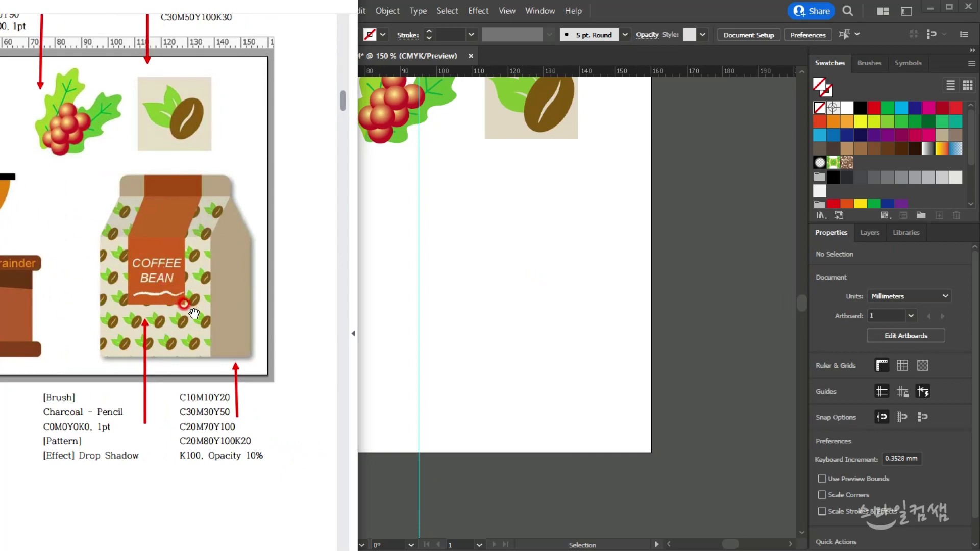
{"action": "left_click", "coordinate": [567, 304]}
{"action": "key", "text": "ctrl+plus"}
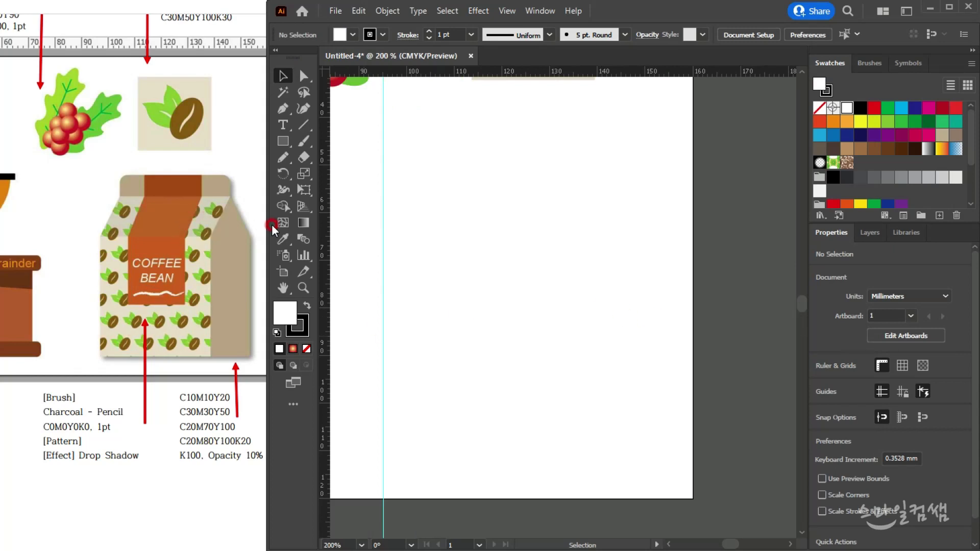
{"action": "left_click", "coordinate": [281, 143]}
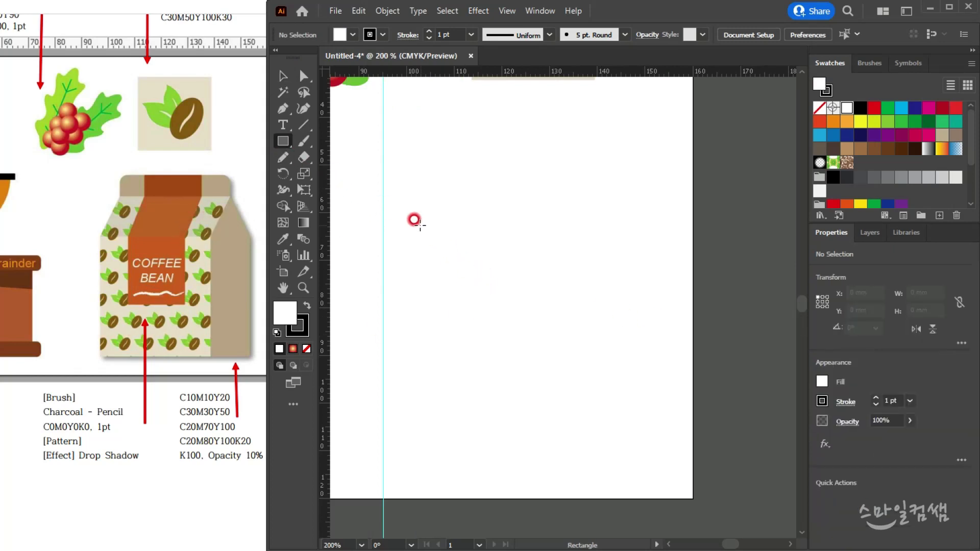
{"action": "left_click_drag", "start_coordinate": [406, 207], "coordinate": [599, 443]}
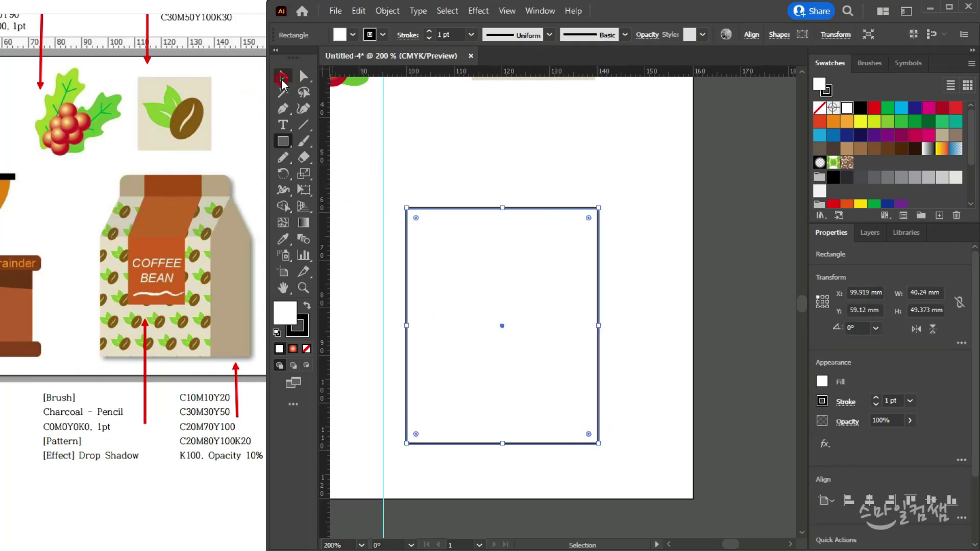
- Duplicate the front rectangle directly above the original and reduce the copy's height to about 14.6 mm
{"action": "left_click", "coordinate": [283, 76]}
{"action": "left_click_drag", "start_coordinate": [529, 411], "coordinate": [537, 369]}
{"action": "left_click_drag", "start_coordinate": [505, 398], "coordinate": [491, 205]}
{"action": "left_click_drag", "start_coordinate": [502, 164], "coordinate": [493, 135]}
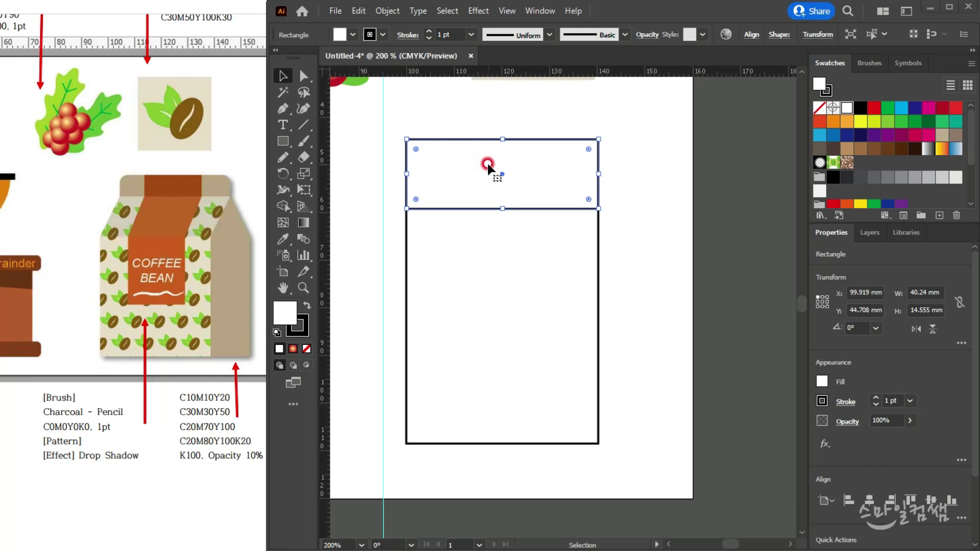
- Shear the upper rectangle to slant rightward, about 45.7 mm wide overall, and align its base with the front panel's upper edge
{"action": "left_click_drag", "start_coordinate": [304, 173], "coordinate": [359, 192]}
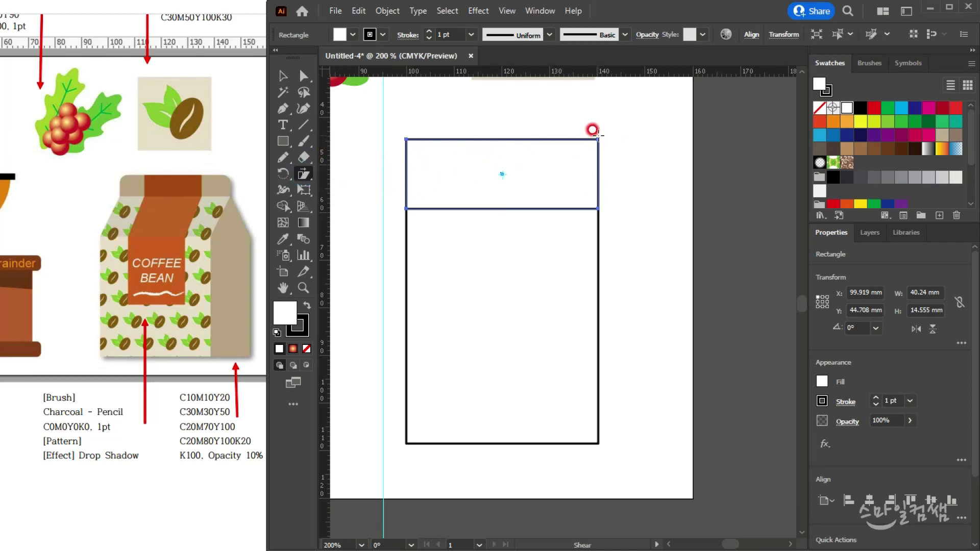
{"action": "left_click_drag", "start_coordinate": [596, 137], "coordinate": [611, 143]}
{"action": "left_click", "coordinate": [283, 77]}
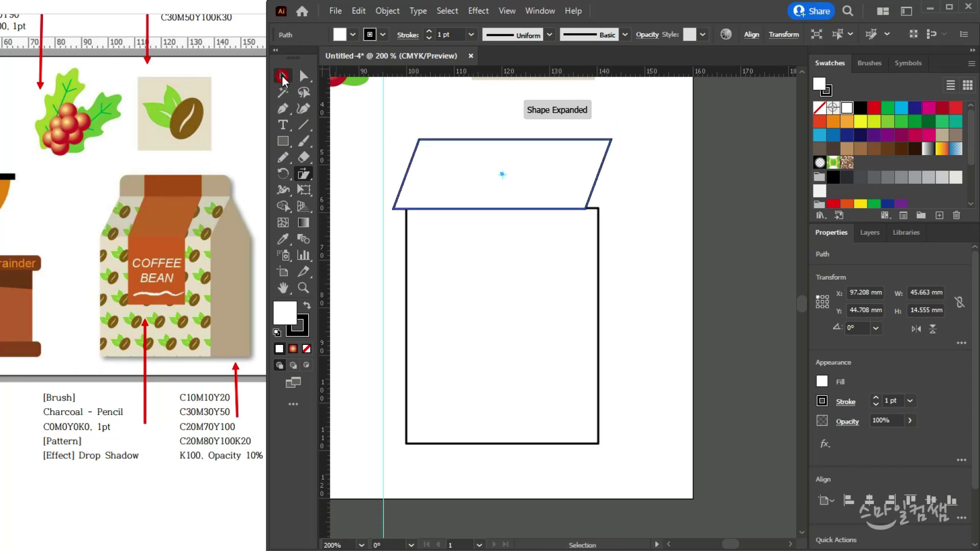
{"action": "left_click", "coordinate": [546, 170]}
{"action": "left_click_drag", "start_coordinate": [567, 186], "coordinate": [578, 189]}
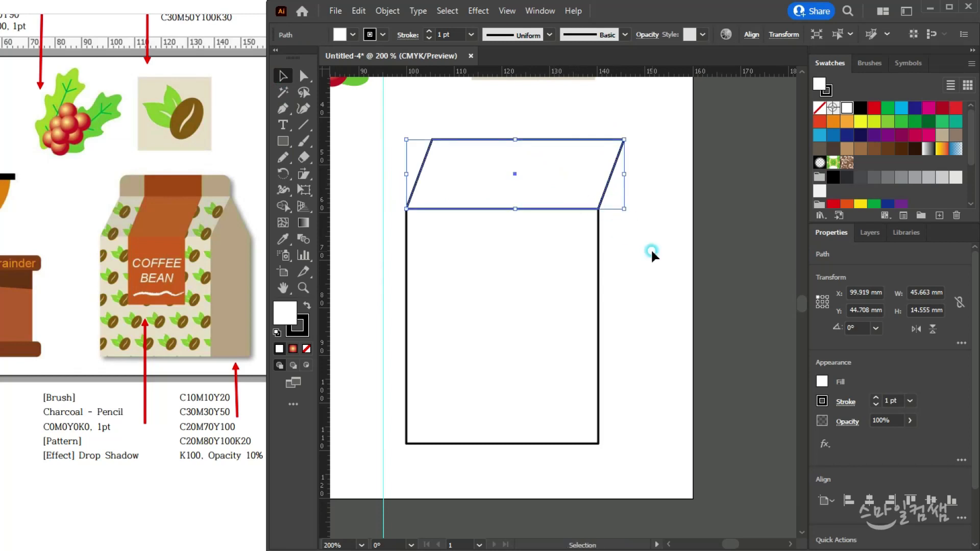
{"action": "left_click", "coordinate": [651, 249]}
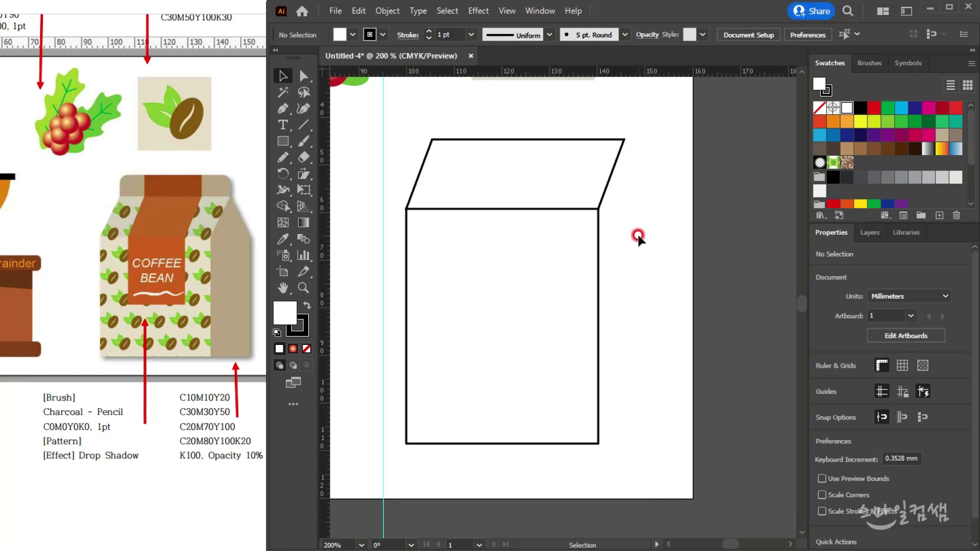
- Create a copy of both bag panels reflected about the vertical axis and shift it right until its upper-left corner meets the slanted panel's corner
{"action": "left_click_drag", "start_coordinate": [622, 170], "coordinate": [511, 271]}
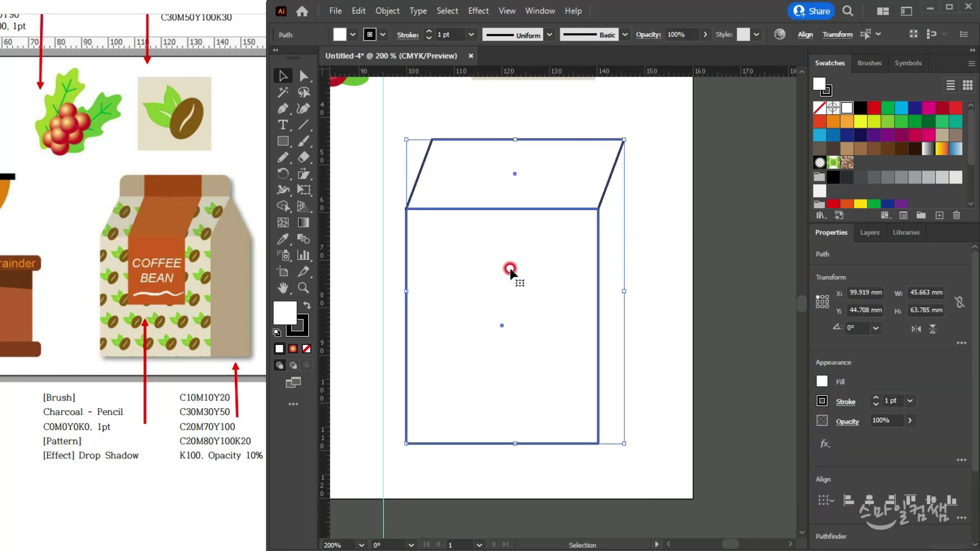
{"action": "left_click", "coordinate": [283, 176]}
{"action": "left_click_drag", "start_coordinate": [282, 176], "coordinate": [327, 194]}
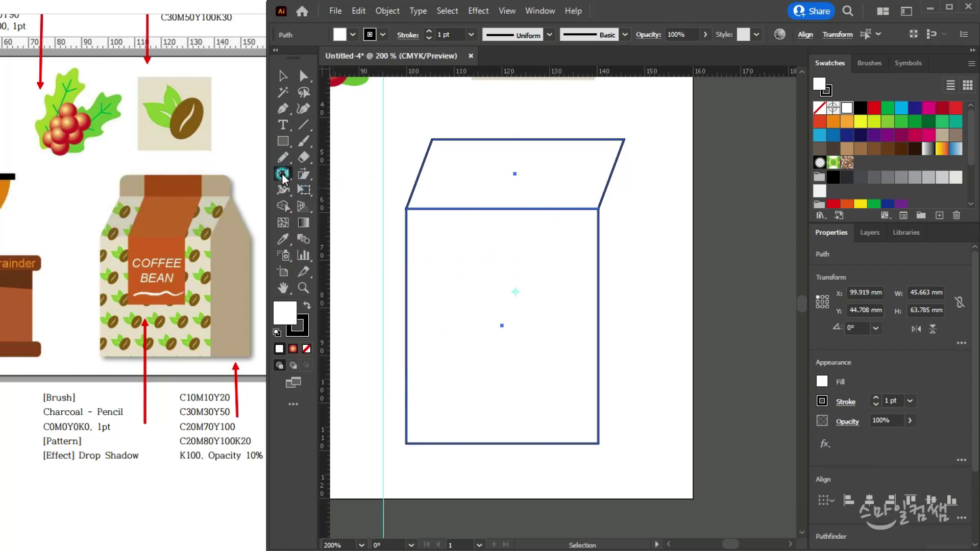
{"action": "double_click", "coordinate": [282, 176]}
{"action": "left_click_drag", "start_coordinate": [513, 176], "coordinate": [580, 108]}
{"action": "left_click", "coordinate": [574, 177]}
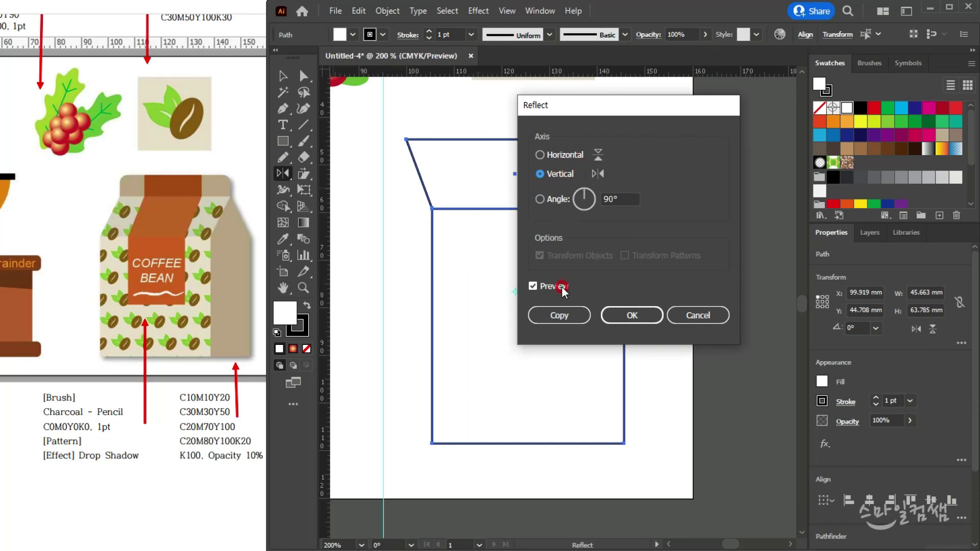
{"action": "left_click", "coordinate": [554, 315]}
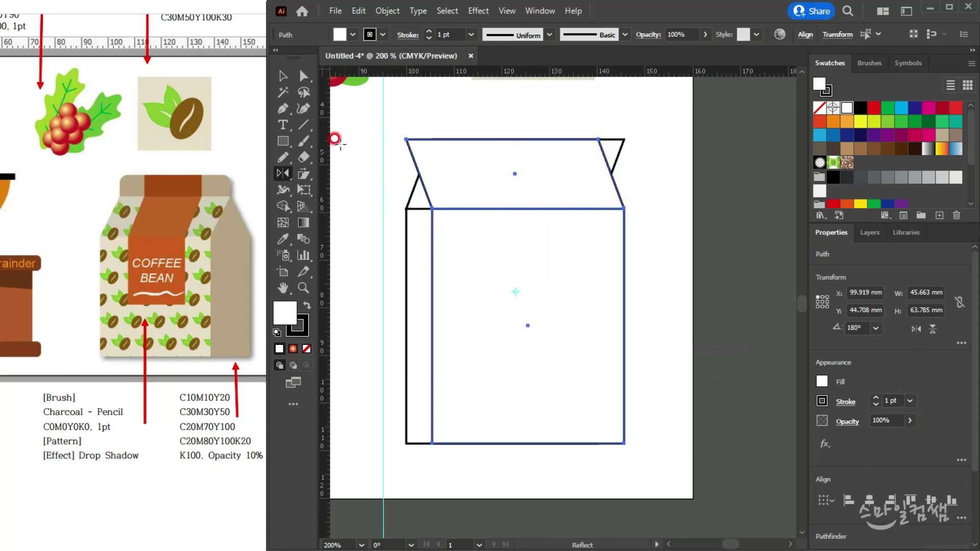
{"action": "left_click", "coordinate": [282, 77]}
{"action": "left_click_drag", "start_coordinate": [524, 168], "coordinate": [596, 192]}
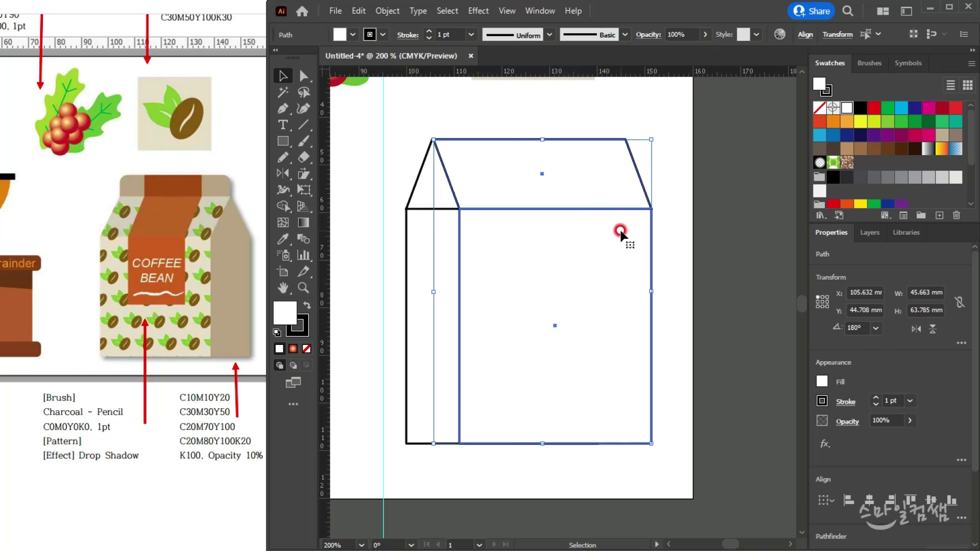
- Send the mirrored side panels to the back, behind the bag's front panels
{"action": "right_click", "coordinate": [570, 237]}
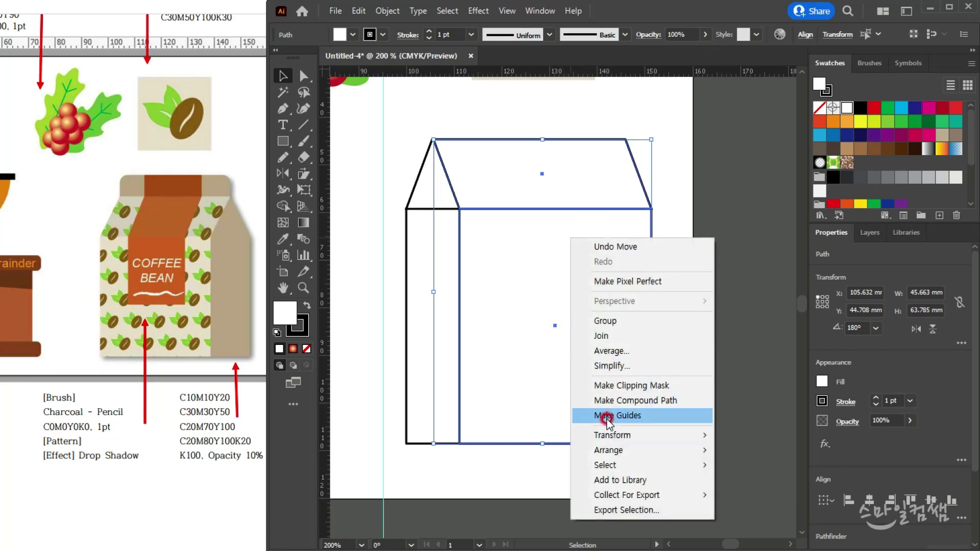
{"action": "mouse_move", "coordinate": [614, 451]}
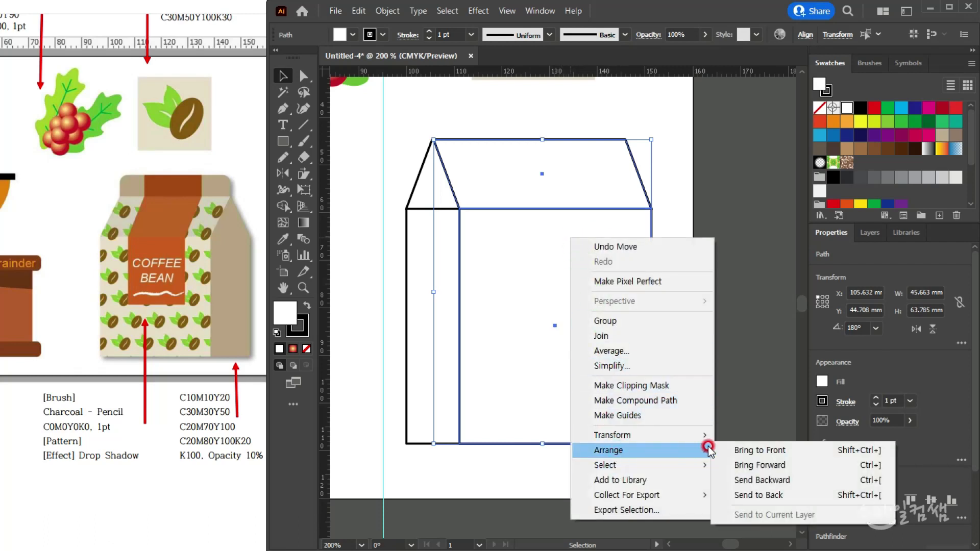
{"action": "left_click", "coordinate": [775, 496]}
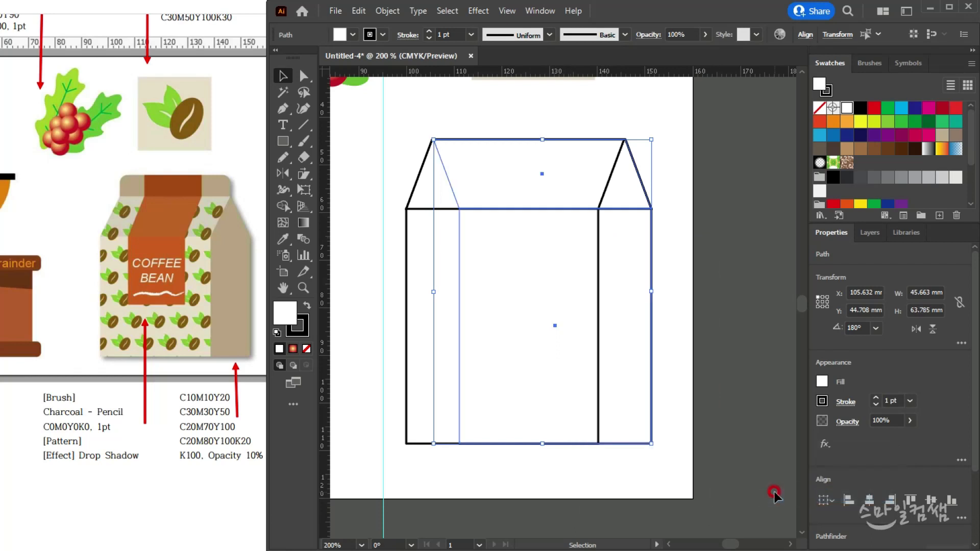
{"action": "left_click", "coordinate": [672, 287]}
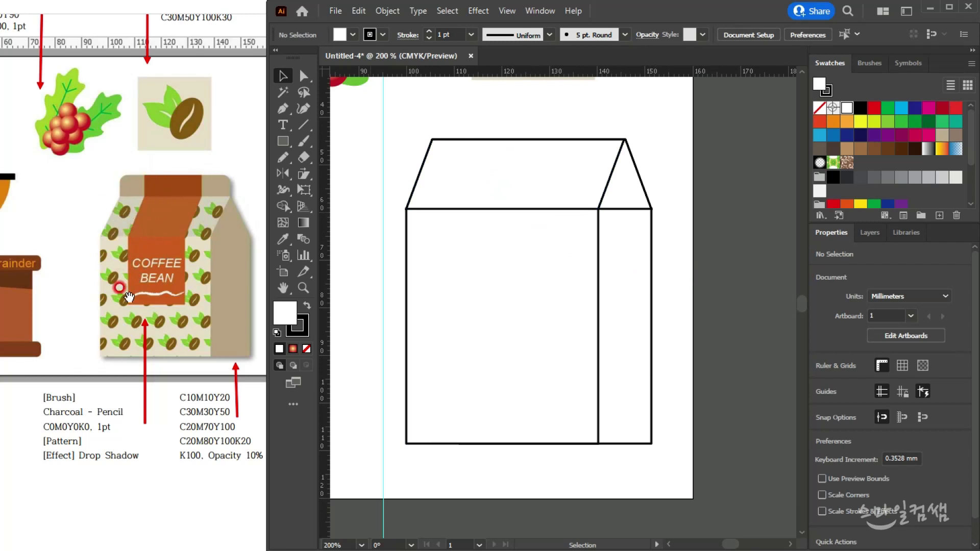
- Duplicate the slanted upper front panel in place and narrow the copy about its centre to about 19.4 mm wide for the label band
{"action": "left_click", "coordinate": [518, 157]}
{"action": "left_click", "coordinate": [492, 329]}
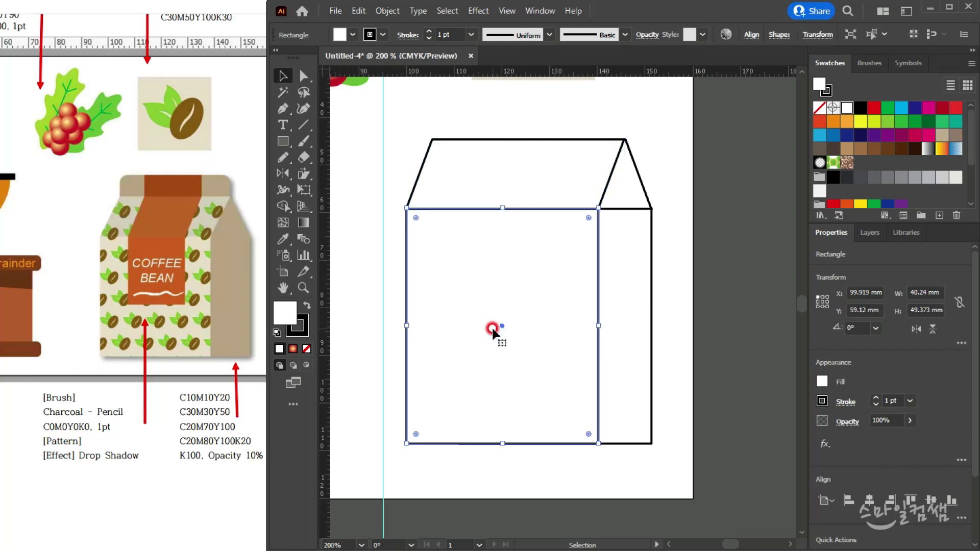
{"action": "left_click", "coordinate": [550, 95]}
{"action": "left_click", "coordinate": [532, 170]}
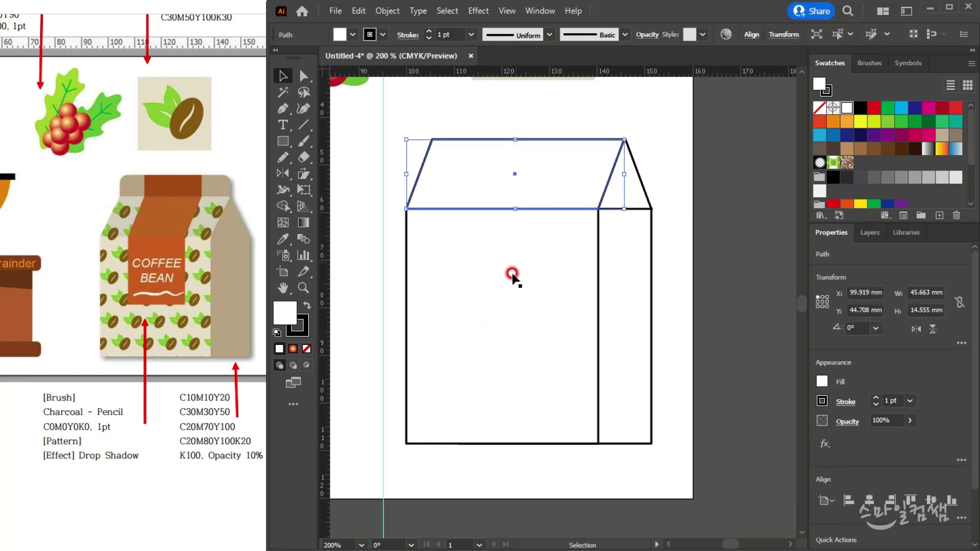
{"action": "left_click", "coordinate": [498, 309]}
{"action": "left_click", "coordinate": [550, 159]}
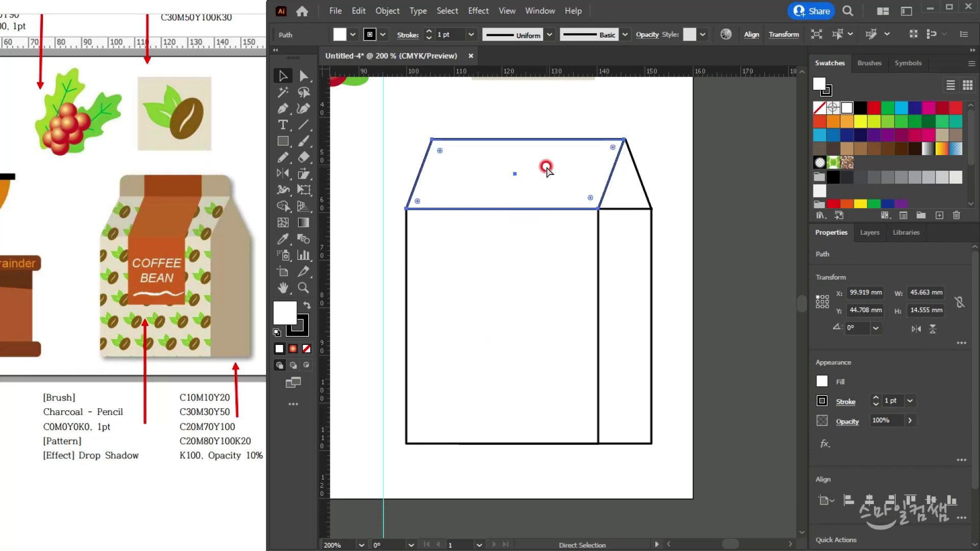
{"action": "left_click_drag", "start_coordinate": [607, 177], "coordinate": [560, 185]}
{"action": "left_click", "coordinate": [527, 149], "text": "ctrl"}
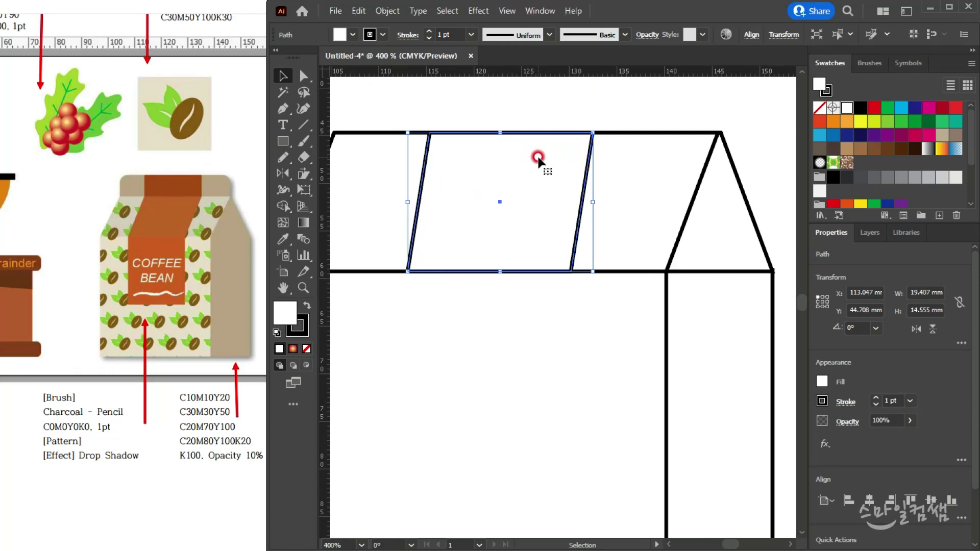
{"action": "scroll", "coordinate": [542, 169], "scroll_direction": "left", "scroll_amount": 1}
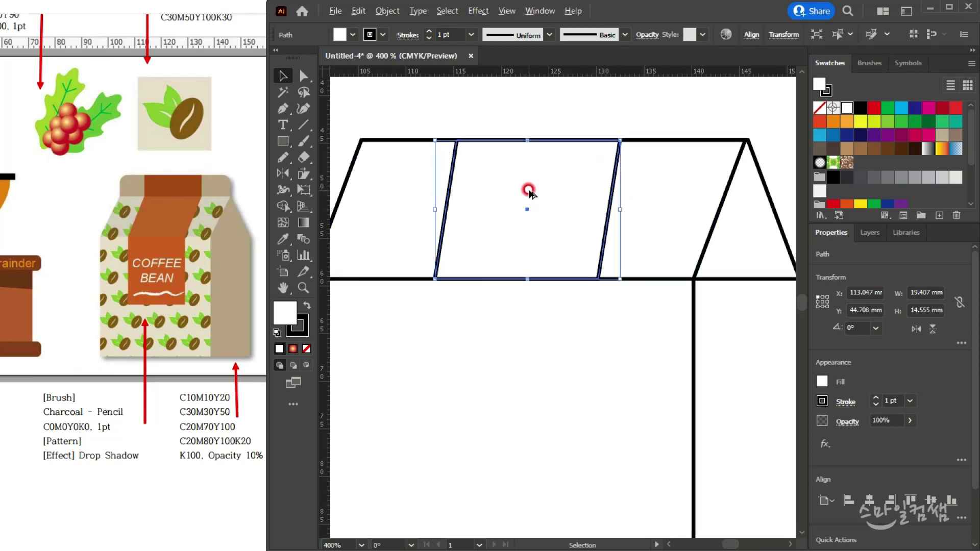
- Widen the band copy slightly and shear it to match the upper panel's slant, about 23.5 mm wide overall
{"action": "left_click_drag", "start_coordinate": [619, 210], "coordinate": [625, 209]}
{"action": "left_click", "coordinate": [302, 175], "text": "alt"}
{"action": "left_click_drag", "start_coordinate": [302, 176], "coordinate": [360, 191]}
{"action": "left_click_drag", "start_coordinate": [626, 137], "coordinate": [639, 141]}
{"action": "left_click", "coordinate": [284, 78]}
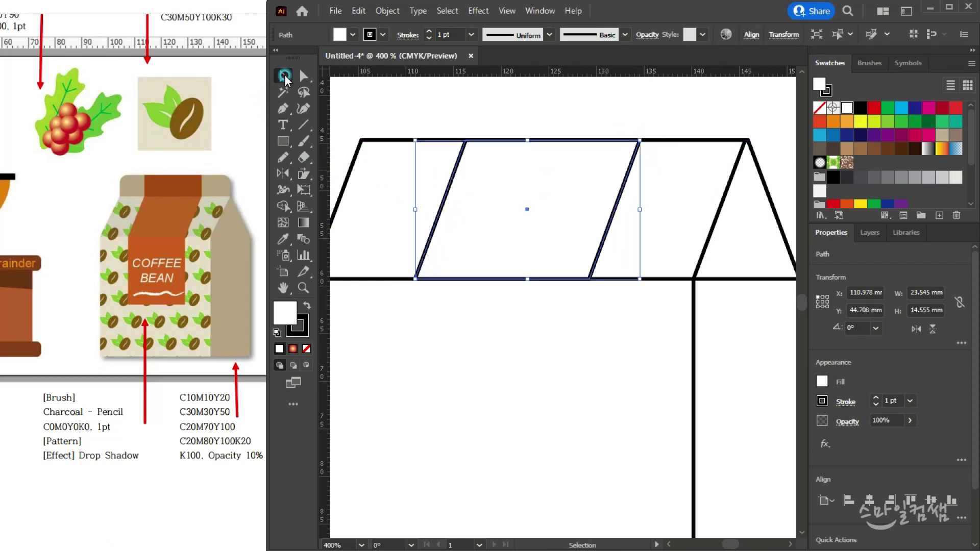
{"action": "left_click", "coordinate": [445, 96]}
{"action": "scroll", "coordinate": [555, 306], "scroll_direction": "down", "scroll_amount": 2}
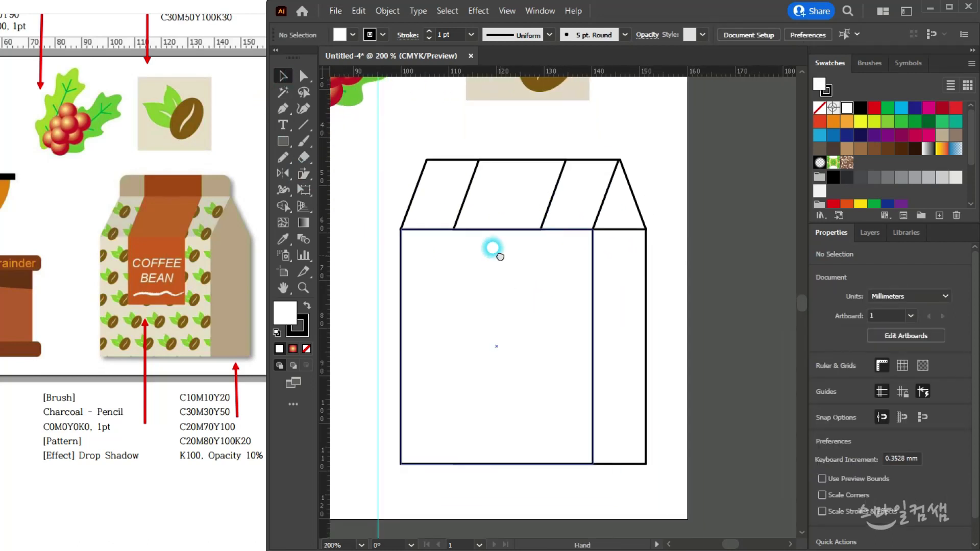
- Duplicate the front rectangle, shrink the copy to about 16.8 by 20.7 mm, and place its upper-left corner at the slanted band's lower-left corner
{"action": "left_click", "coordinate": [535, 319]}
{"action": "left_click_drag", "start_coordinate": [591, 454], "coordinate": [532, 396]}
{"action": "left_click_drag", "start_coordinate": [485, 306], "coordinate": [485, 241]}
{"action": "scroll", "coordinate": [470, 235], "scroll_direction": "up", "scroll_amount": 3}
{"action": "left_click_drag", "start_coordinate": [524, 266], "coordinate": [514, 264]}
{"action": "scroll", "coordinate": [555, 302], "scroll_direction": "down", "scroll_amount": 1}
{"action": "left_click_drag", "start_coordinate": [555, 301], "coordinate": [494, 275]}
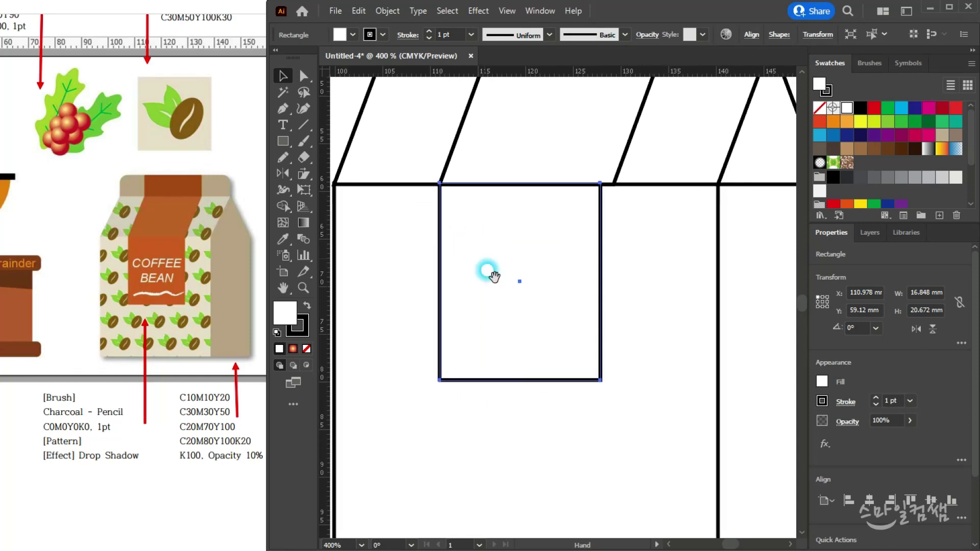
- Enlarge the label rectangle to about 18.3 by 29.3 mm so its width matches the slanted band's base
{"action": "left_click_drag", "start_coordinate": [599, 380], "coordinate": [612, 443]}
{"action": "left_click", "coordinate": [657, 411]}
{"action": "scroll", "coordinate": [674, 409], "scroll_direction": "down", "scroll_amount": 4}
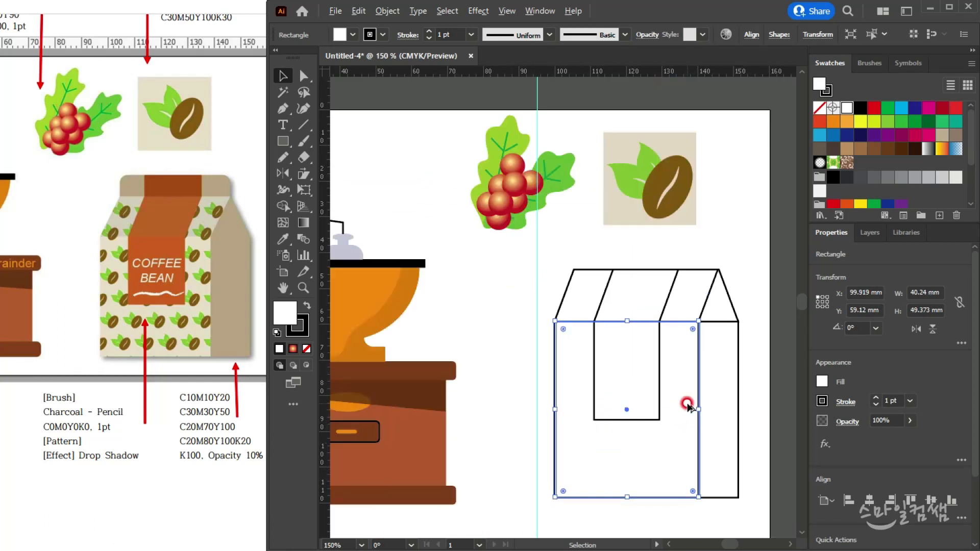
{"action": "left_click_drag", "start_coordinate": [678, 434], "coordinate": [557, 335]}
{"action": "left_click", "coordinate": [557, 335]}
{"action": "scroll", "coordinate": [529, 309], "scroll_direction": "up", "scroll_amount": 3}
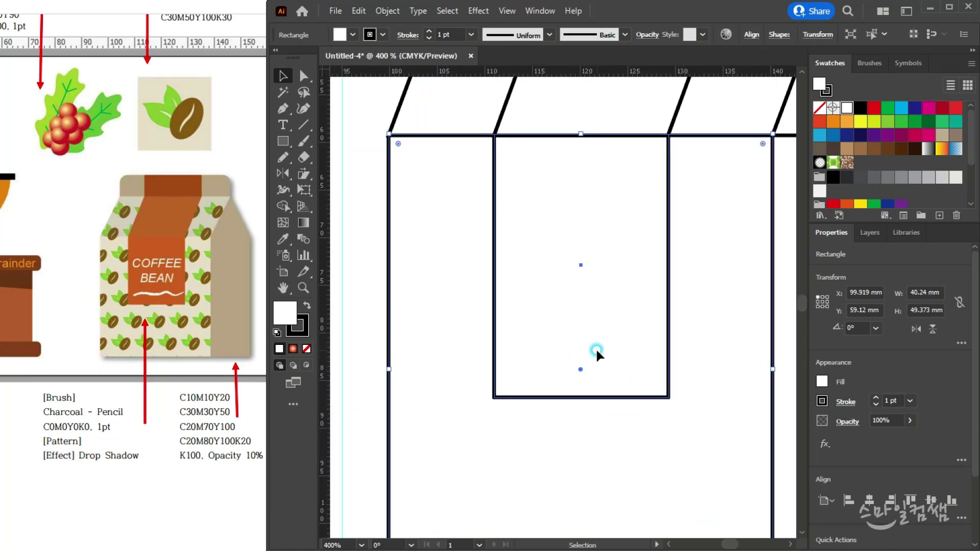
{"action": "left_click_drag", "start_coordinate": [580, 396], "coordinate": [580, 412]}
{"action": "left_click", "coordinate": [595, 453]}
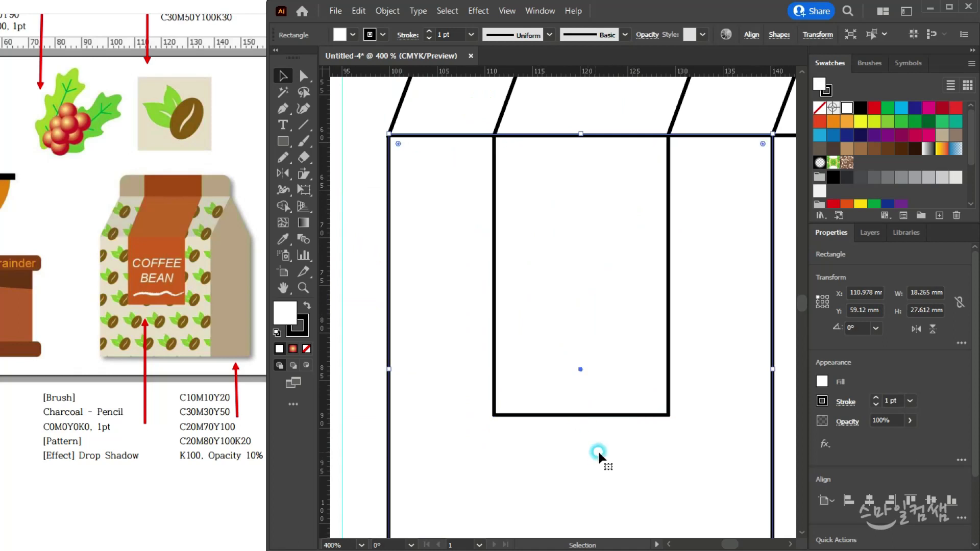
{"action": "scroll", "coordinate": [645, 422], "scroll_direction": "down", "scroll_amount": 4}
{"action": "scroll", "coordinate": [559, 291], "scroll_direction": "up", "scroll_amount": 2}
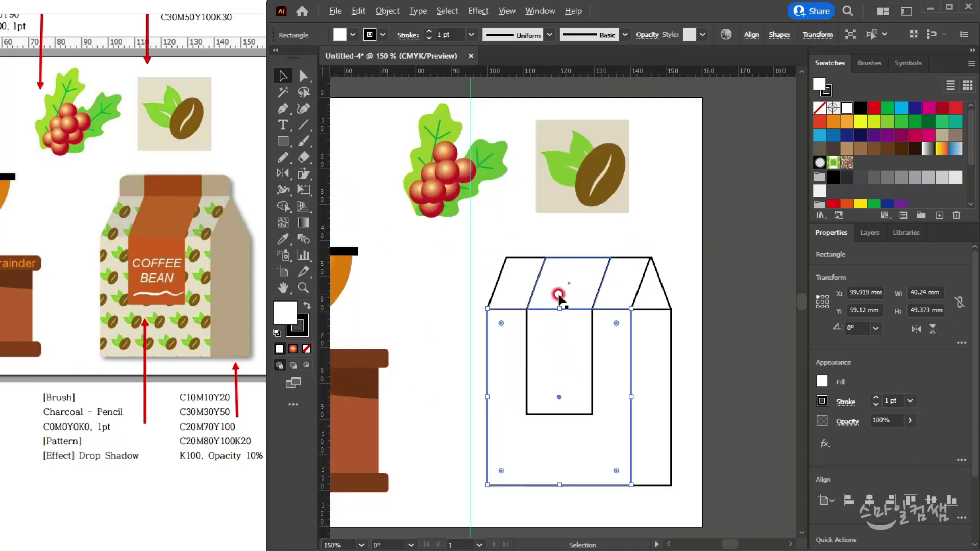
- Fill both mirrored side panels with the tan swatch C30 M30 Y50
{"action": "left_click", "coordinate": [706, 251]}
{"action": "left_click_drag", "start_coordinate": [546, 380], "coordinate": [485, 348]}
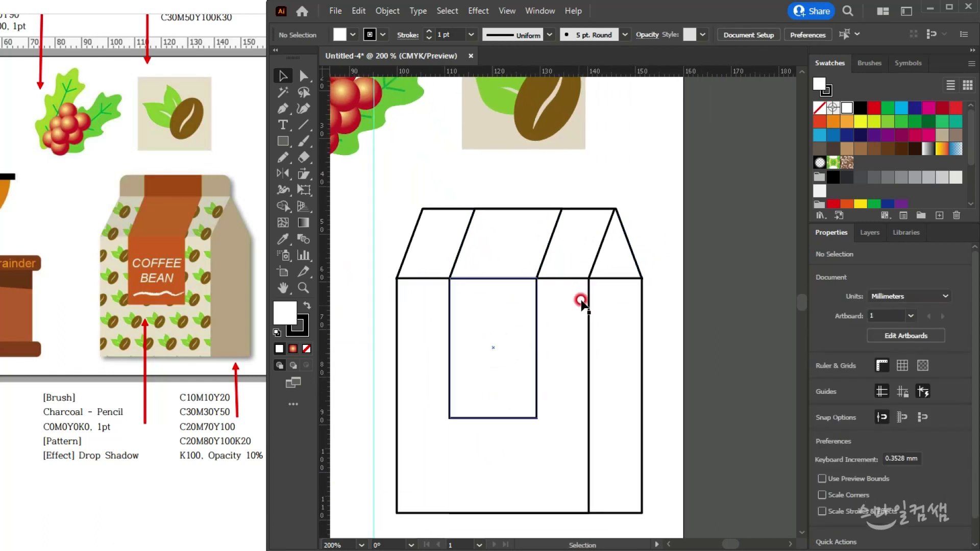
{"action": "left_click", "coordinate": [617, 256]}
{"action": "left_click", "coordinate": [623, 333], "text": "shift"}
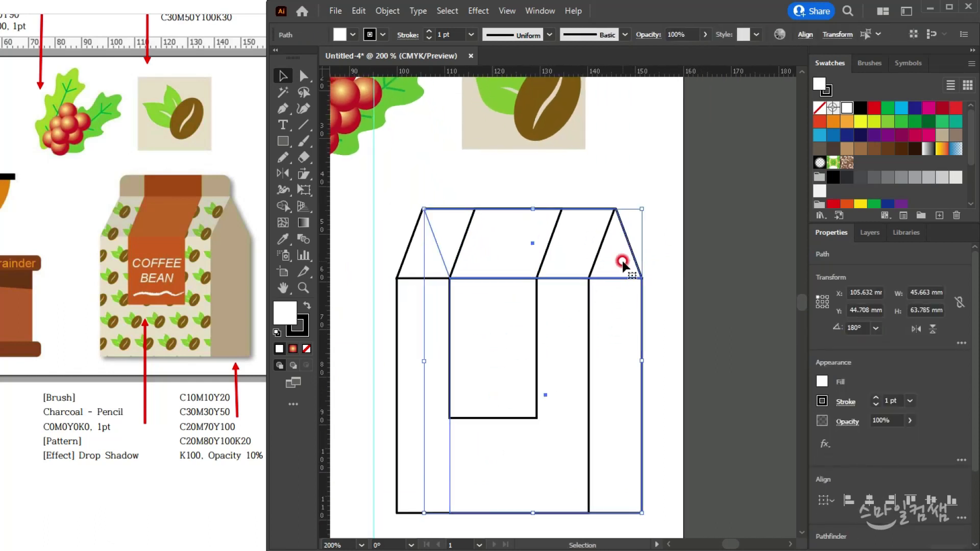
{"action": "scroll", "coordinate": [884, 180], "scroll_direction": "down", "scroll_amount": 3}
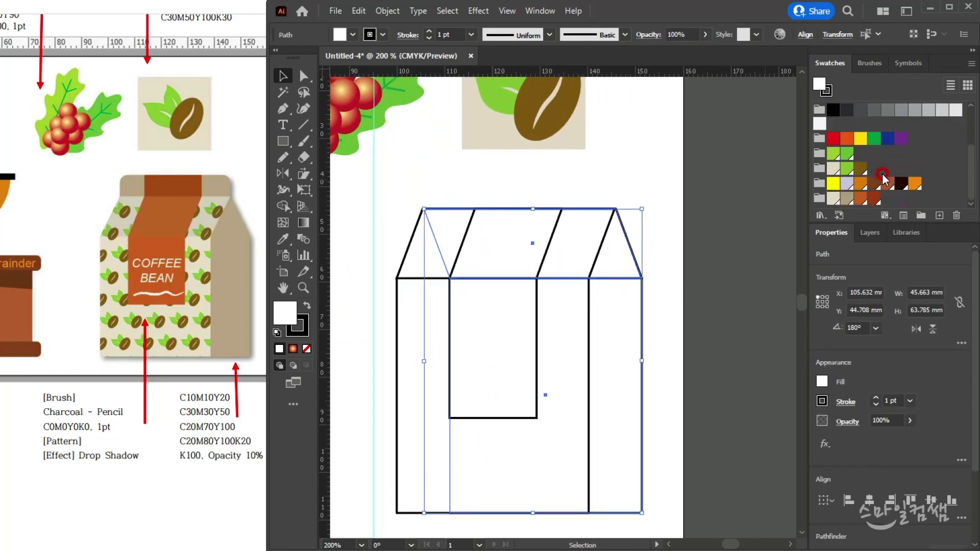
{"action": "left_click", "coordinate": [847, 199]}
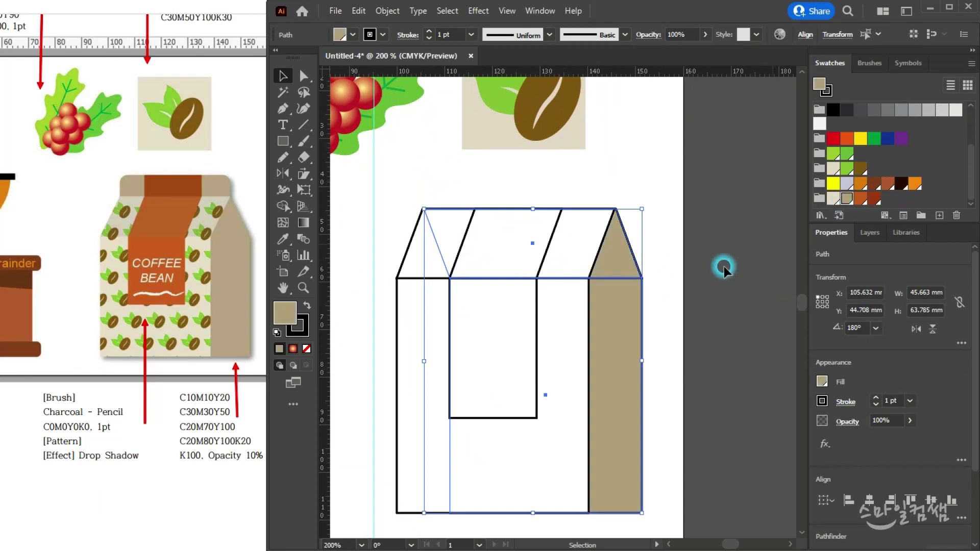
- Fill the front rectangle and the slanted upper front panel with the light beige swatch C10 M10 Y20
{"action": "left_click", "coordinate": [569, 263]}
{"action": "left_click", "coordinate": [560, 325], "text": "shift"}
{"action": "left_click", "coordinate": [872, 160]}
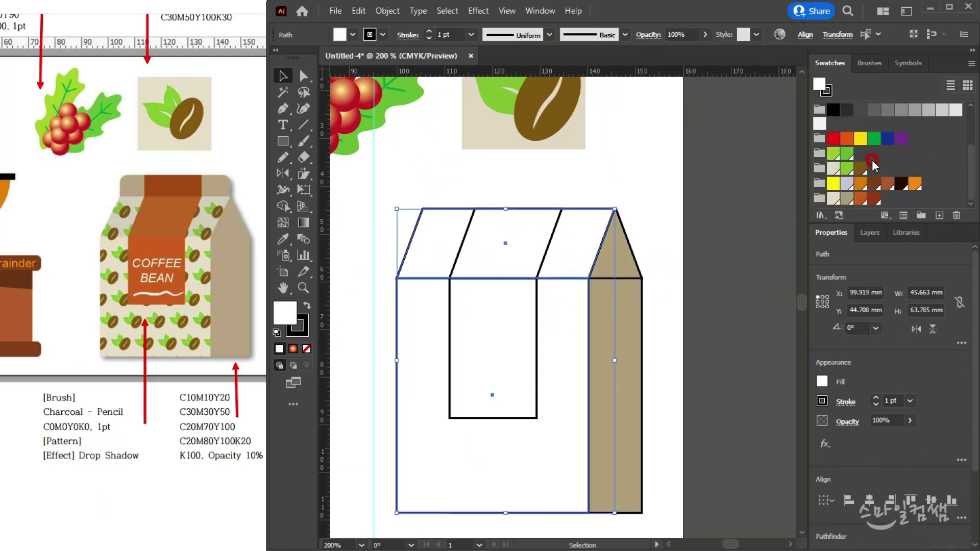
{"action": "left_click", "coordinate": [658, 261]}
- Remove the stroke from all of the bag's panels and both label pieces
{"action": "left_click_drag", "start_coordinate": [641, 218], "coordinate": [472, 347]}
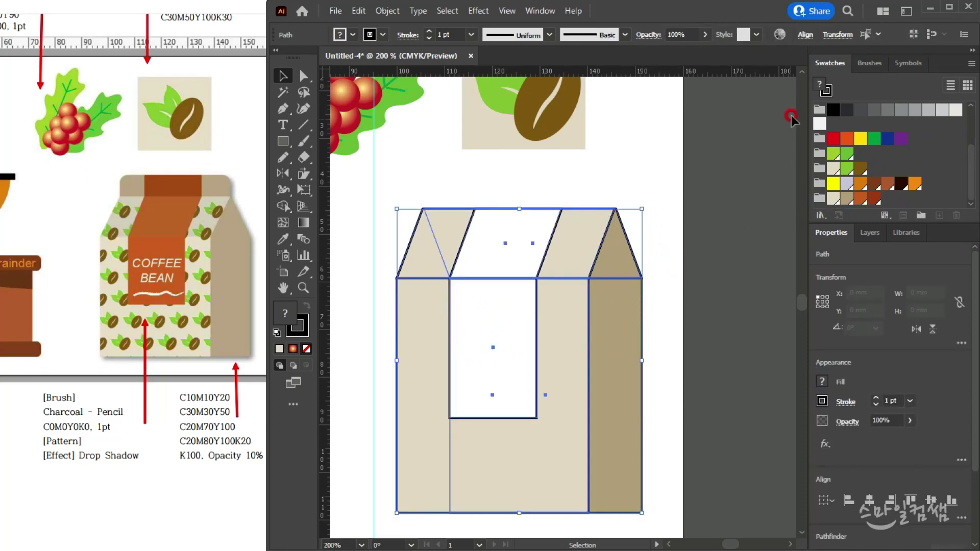
{"action": "scroll", "coordinate": [819, 102], "scroll_direction": "up", "scroll_amount": 5}
{"action": "left_click", "coordinate": [819, 107]}
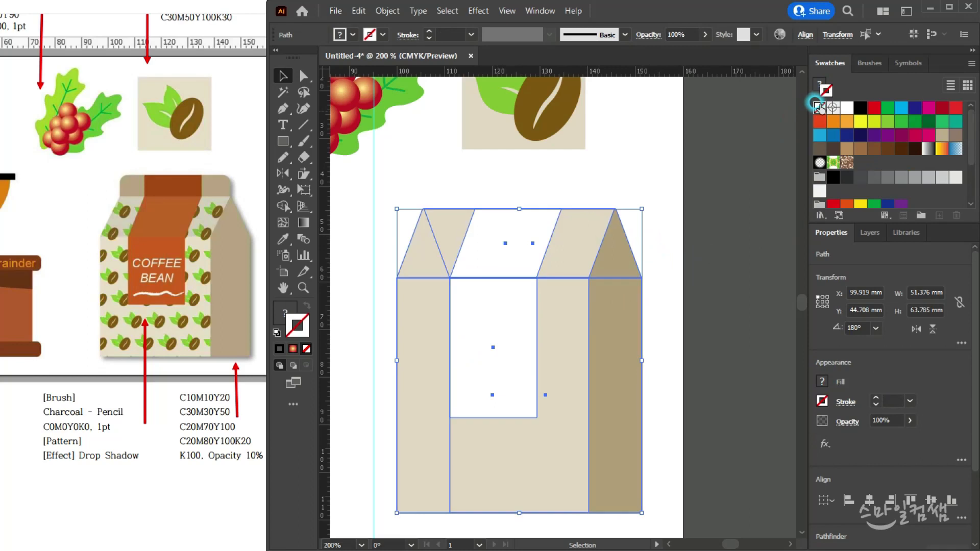
{"action": "left_click", "coordinate": [632, 183]}
- Fill the slanted band and the label rectangle with the orange-brown swatch C=20 M=70 Y=100 K=0
{"action": "left_click", "coordinate": [502, 250]}
{"action": "left_click", "coordinate": [498, 331], "text": "shift"}
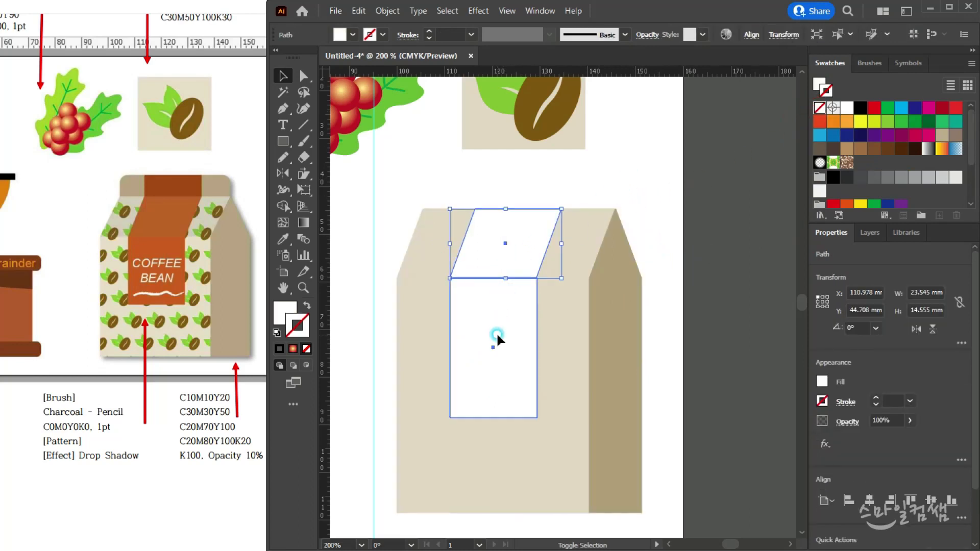
{"action": "scroll", "coordinate": [902, 177], "scroll_direction": "down", "scroll_amount": 3}
{"action": "scroll", "coordinate": [902, 177], "scroll_direction": "down", "scroll_amount": 2}
{"action": "left_click", "coordinate": [815, 83]}
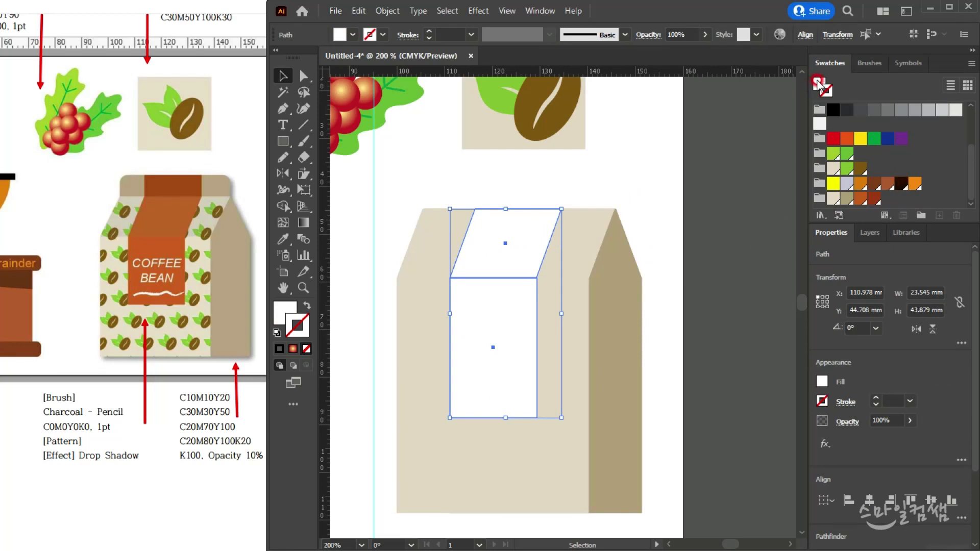
{"action": "left_click", "coordinate": [868, 199]}
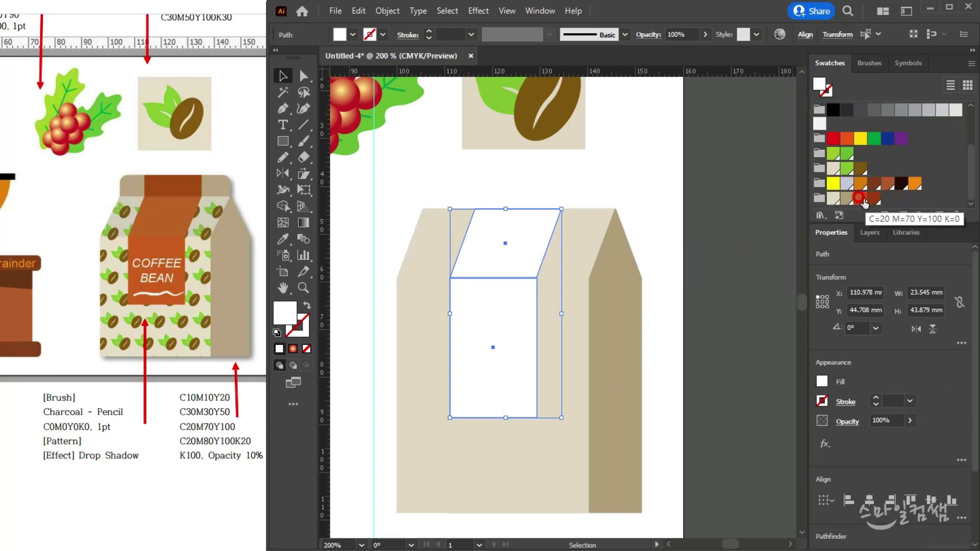
{"action": "left_click", "coordinate": [859, 199]}
{"action": "left_click", "coordinate": [869, 199]}
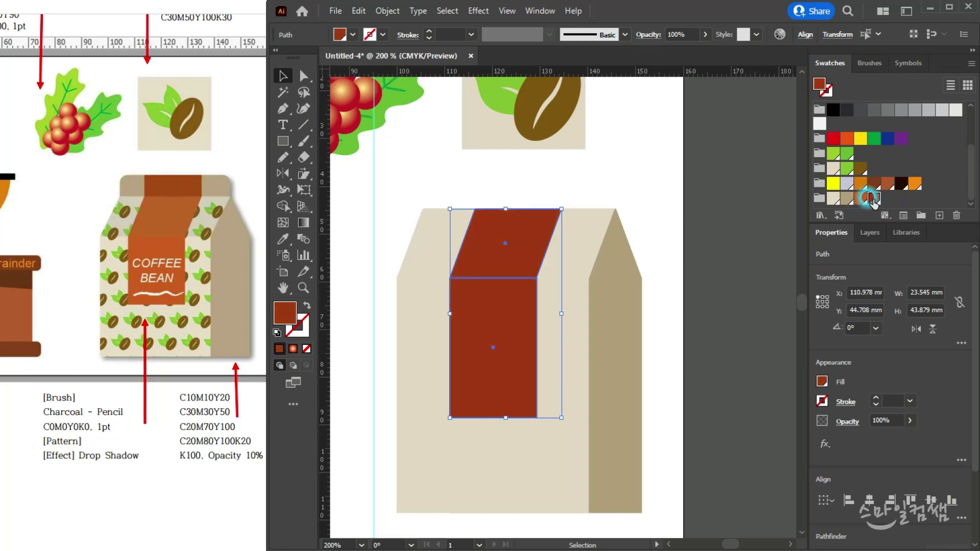
{"action": "left_click", "coordinate": [861, 198]}
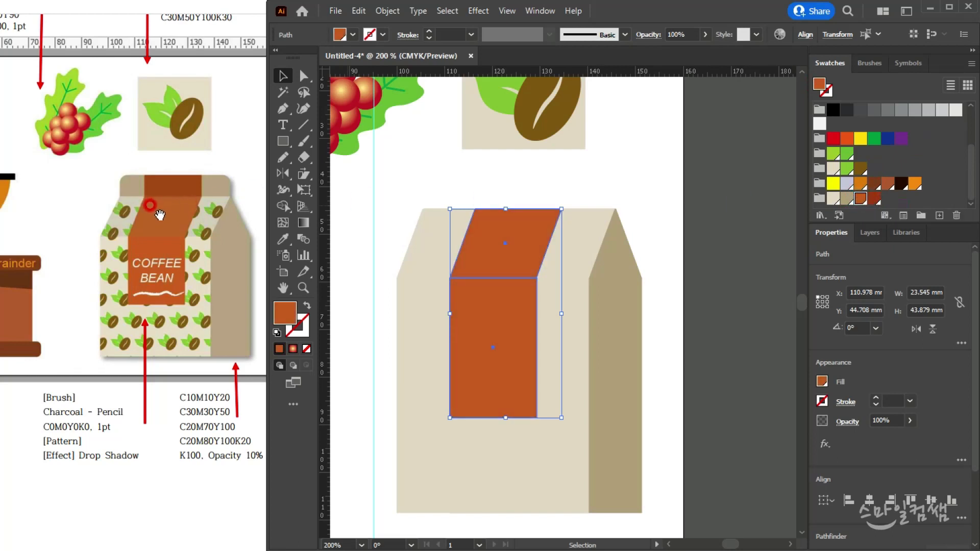
{"action": "left_click", "coordinate": [845, 199]}
{"action": "left_click_drag", "start_coordinate": [350, 241], "coordinate": [659, 140]}
{"action": "left_click", "coordinate": [756, 184]}
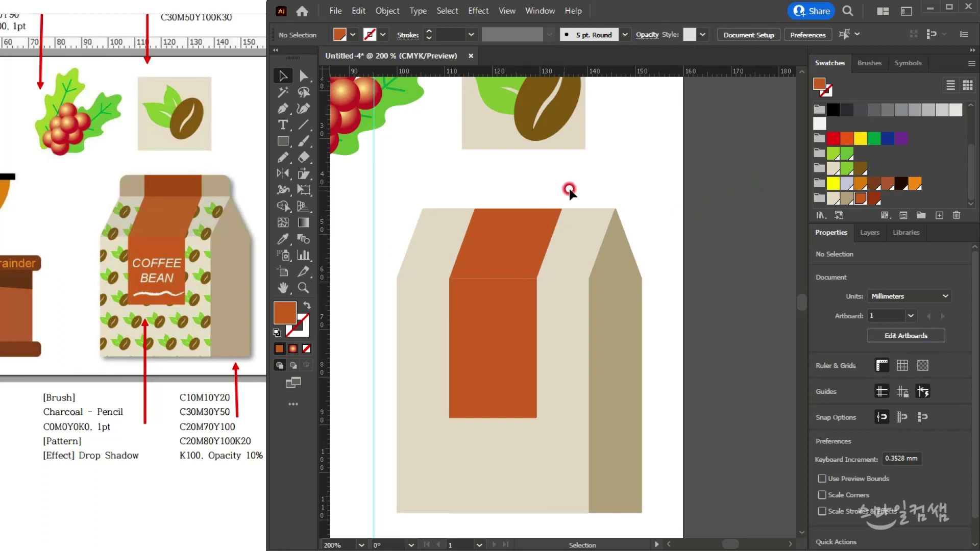
- Try to bring the front rectangle and the slanted upper front panel to the front, then undo the reordering
{"action": "left_click", "coordinate": [558, 334]}
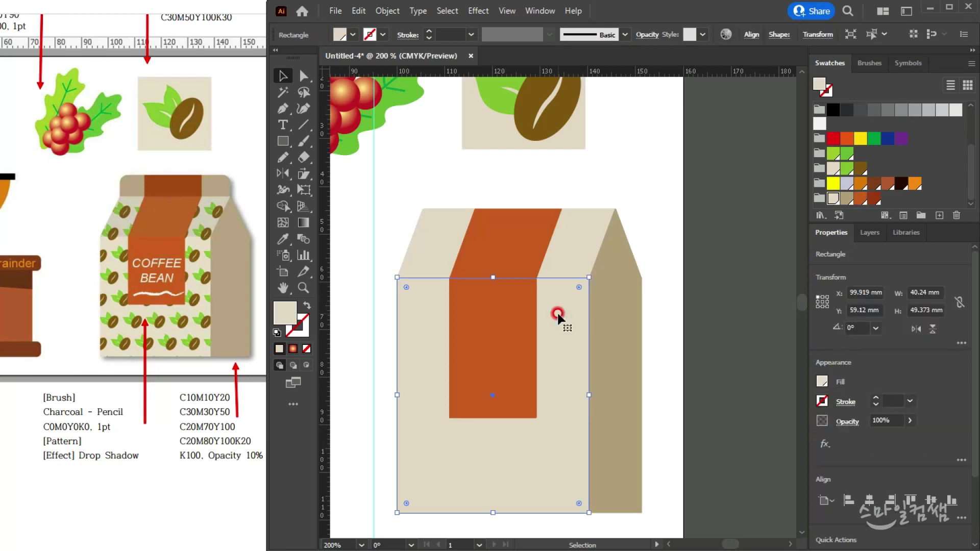
{"action": "left_click", "coordinate": [572, 240]}
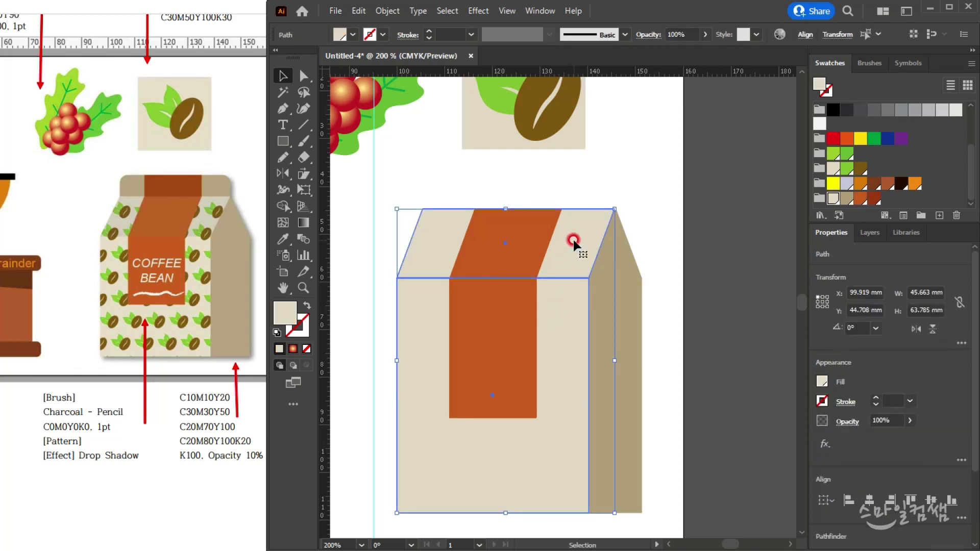
{"action": "key", "text": "ctrl+shift+bracketright"}
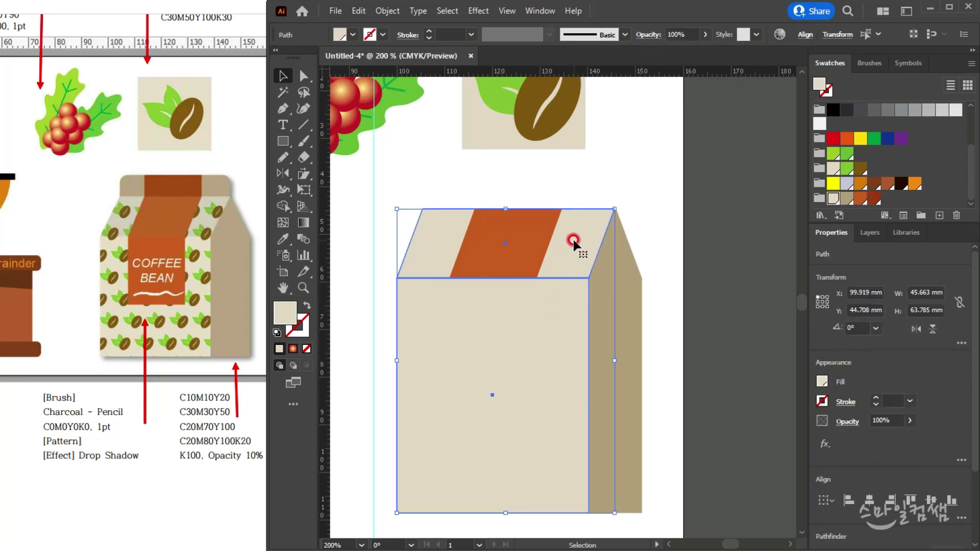
{"action": "key", "text": "ctrl+z"}
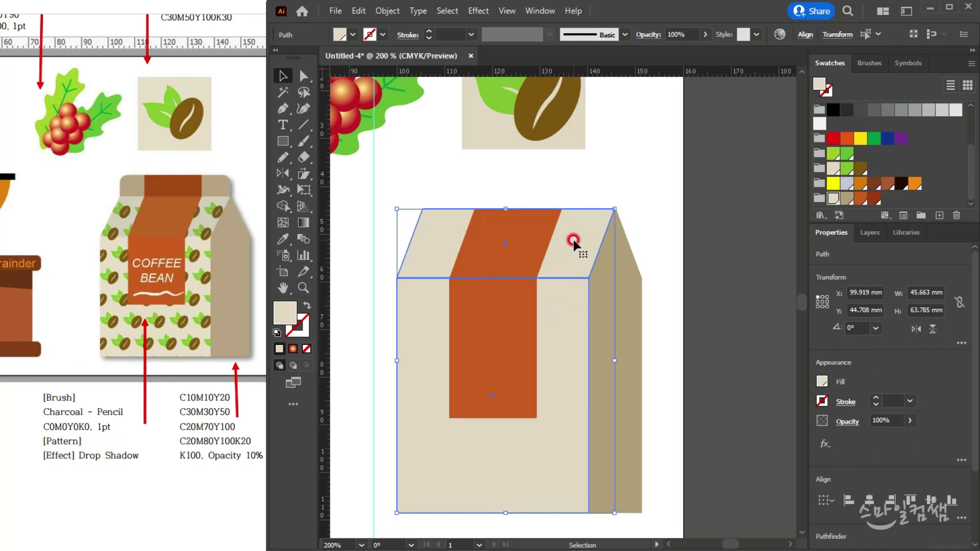
{"action": "left_click", "coordinate": [626, 185]}
{"action": "left_click", "coordinate": [566, 326]}
{"action": "left_click", "coordinate": [581, 245], "text": "shift"}
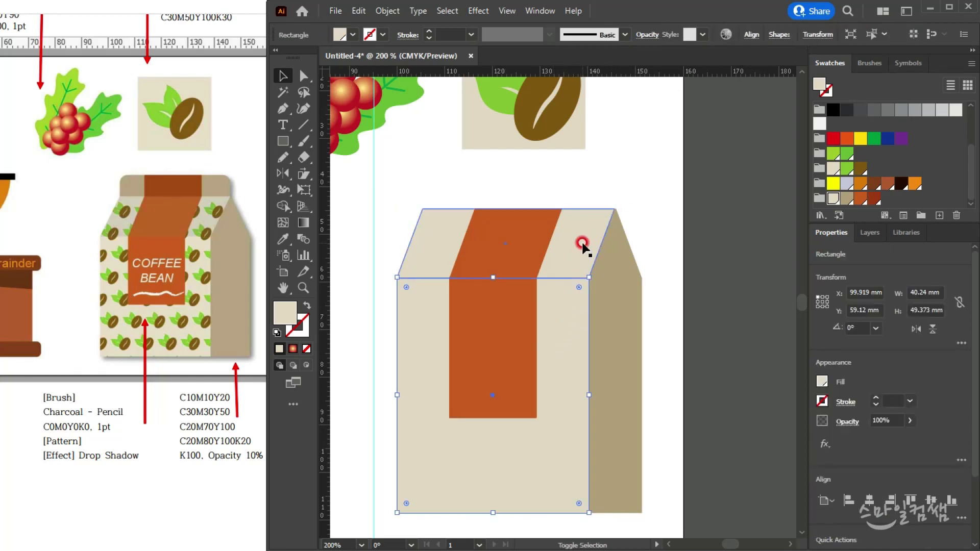
{"action": "left_click", "coordinate": [582, 245]}
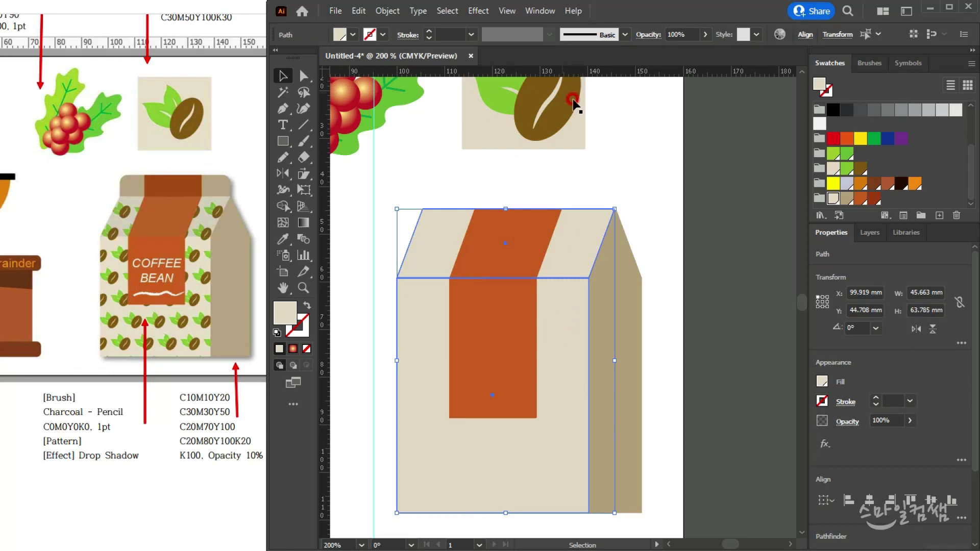
- Add the grouped beige tile with the leaves and coffee bean to the swatches as a new pattern
{"action": "scroll", "coordinate": [547, 251], "scroll_direction": "up", "scroll_amount": 3}
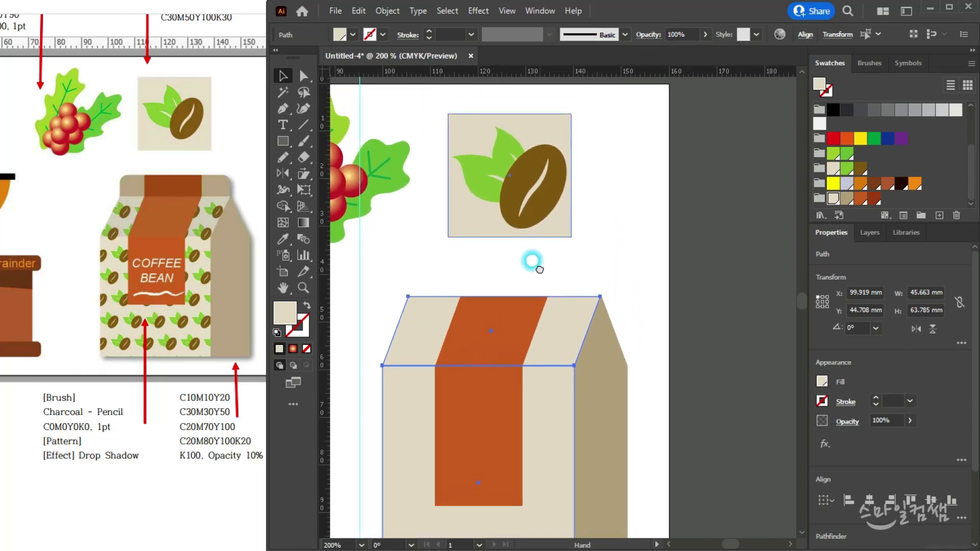
{"action": "left_click_drag", "start_coordinate": [433, 115], "coordinate": [567, 247]}
{"action": "left_click", "coordinate": [454, 151]}
{"action": "left_click", "coordinate": [836, 86]}
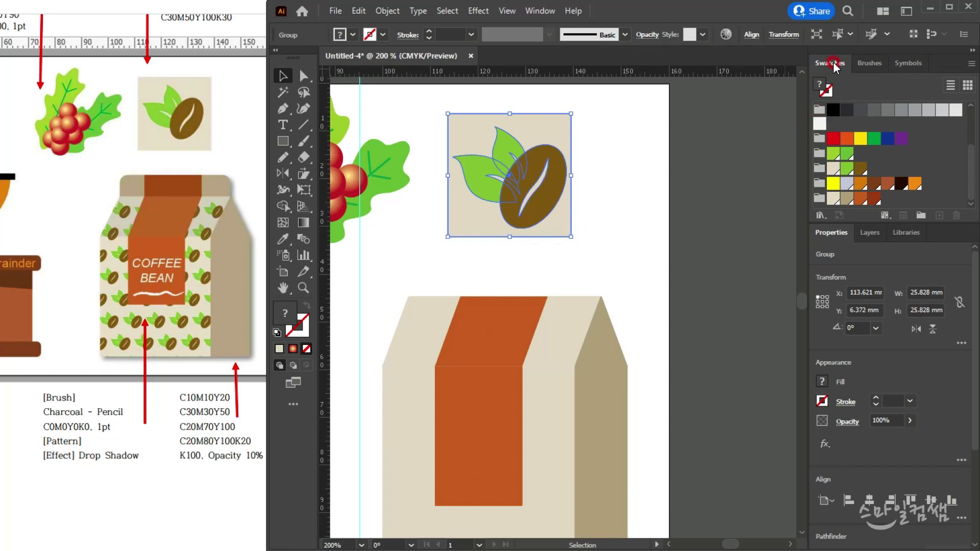
{"action": "left_click_drag", "start_coordinate": [501, 155], "coordinate": [854, 114]}
{"action": "scroll", "coordinate": [868, 161], "scroll_direction": "up", "scroll_amount": 3}
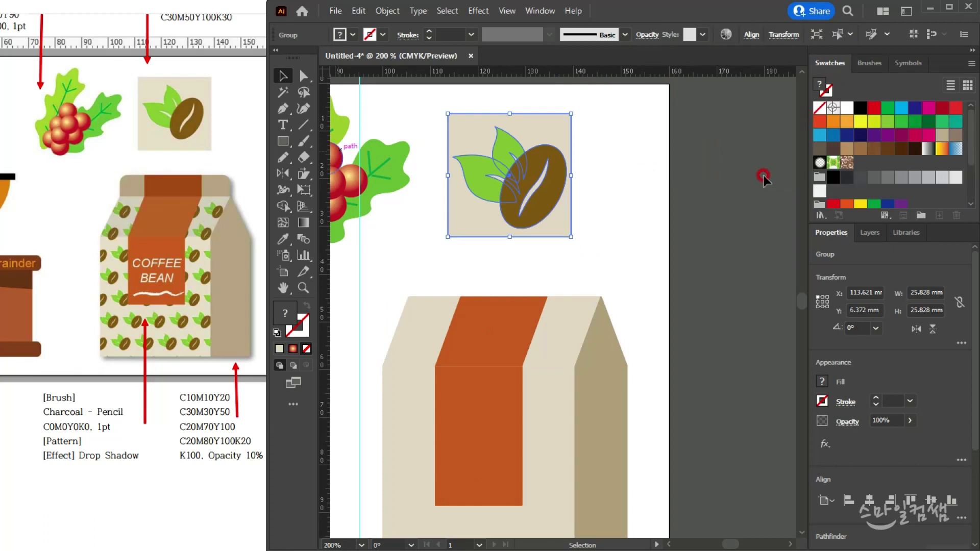
{"action": "left_click_drag", "start_coordinate": [520, 171], "coordinate": [864, 163]}
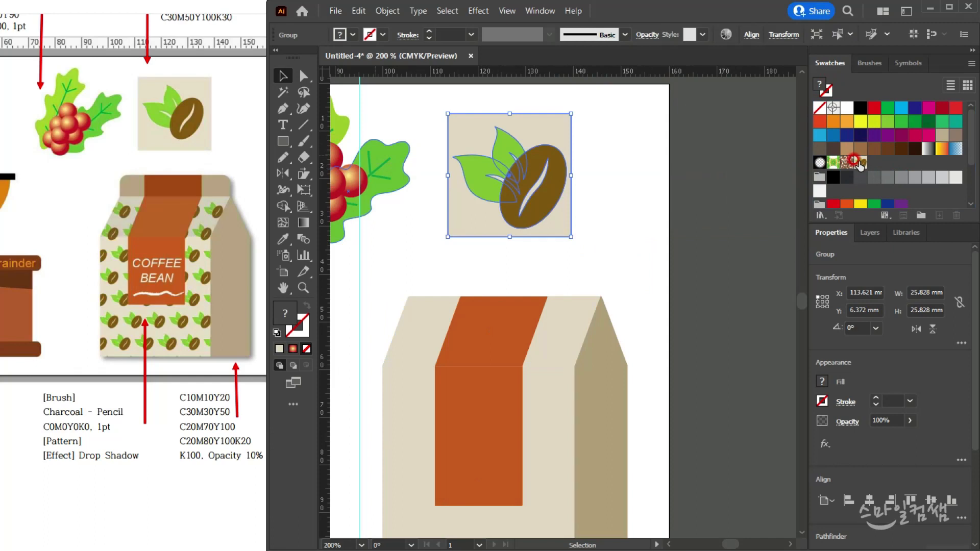
{"action": "left_click", "coordinate": [647, 198]}
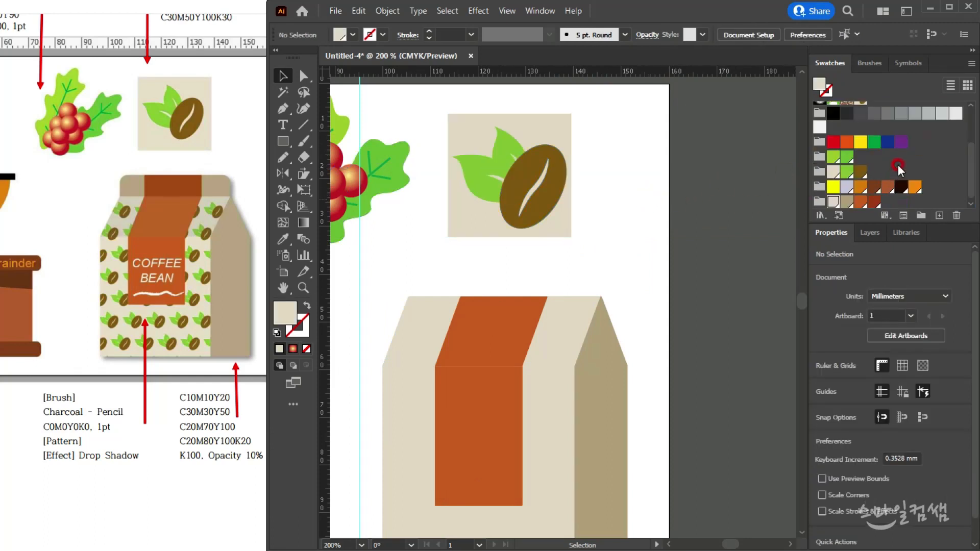
- Open the new leaf-and-bean pattern swatch for editing and rename it 커피콩
{"action": "scroll", "coordinate": [873, 138], "scroll_direction": "up", "scroll_amount": 5}
{"action": "left_click", "coordinate": [841, 162]}
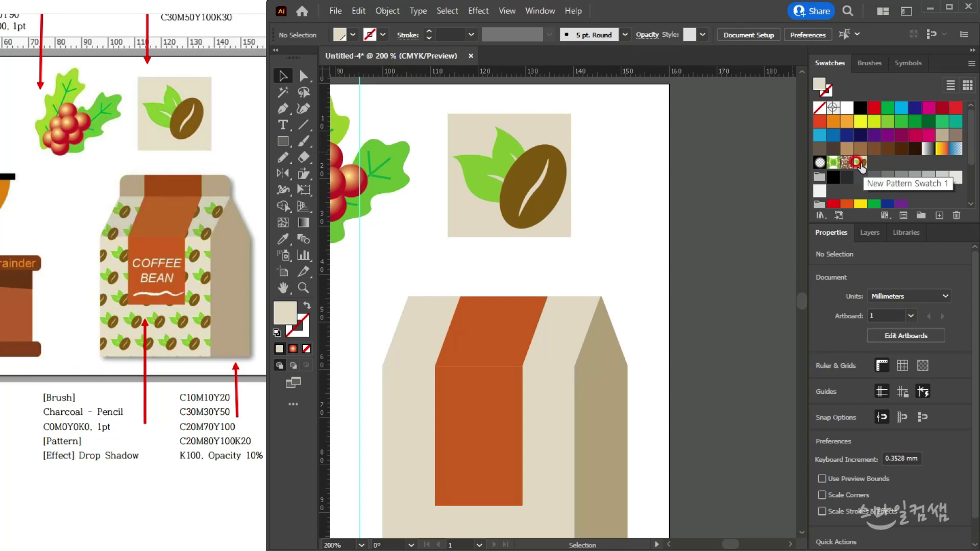
{"action": "double_click", "coordinate": [859, 164]}
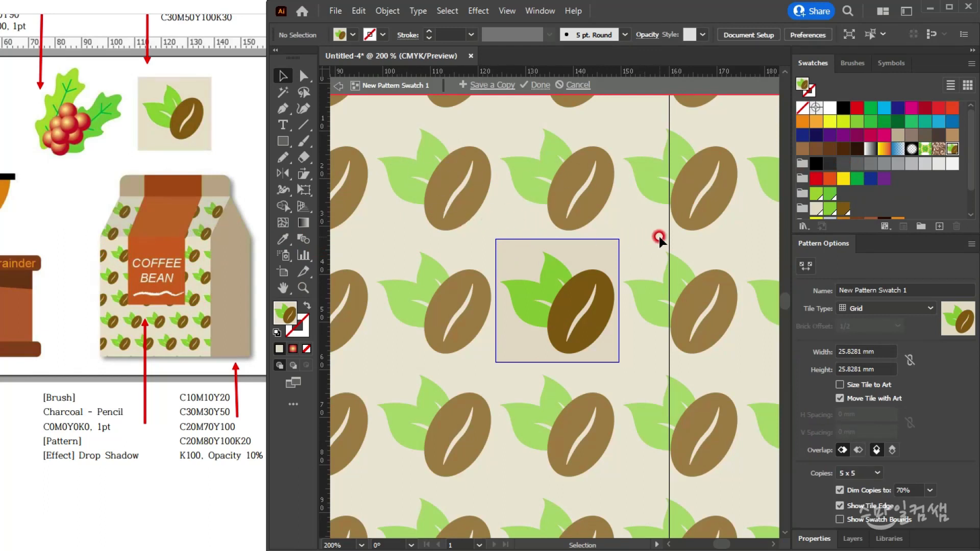
{"action": "left_click", "coordinate": [600, 261]}
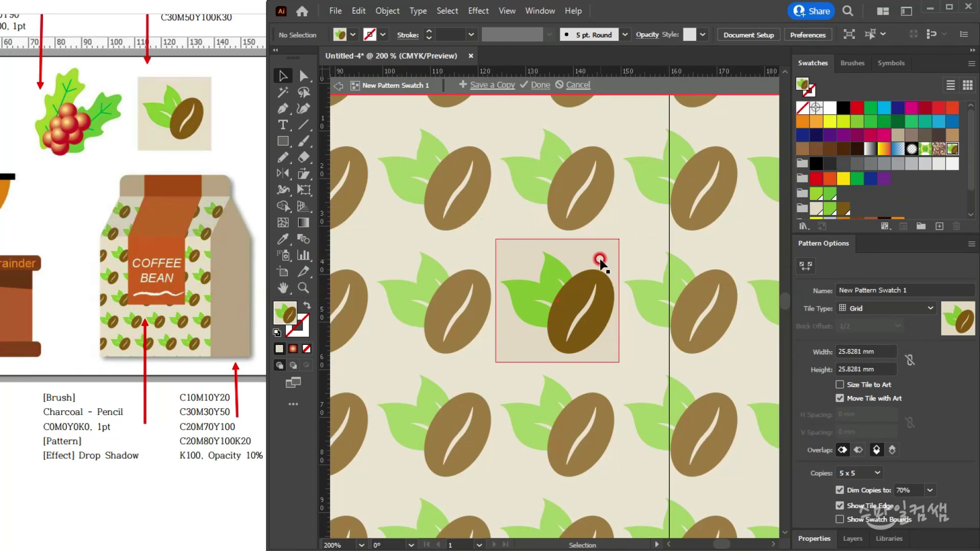
{"action": "left_click", "coordinate": [30, 47]}
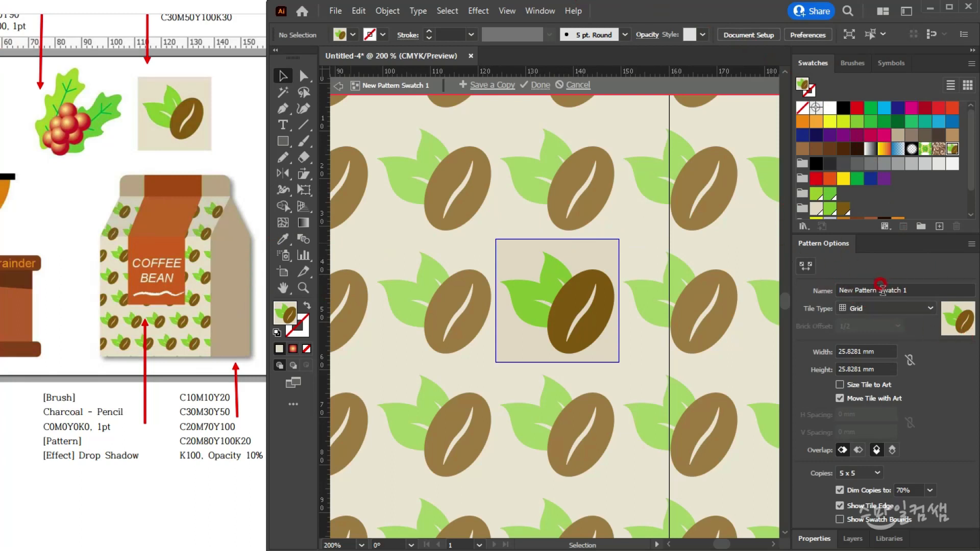
{"action": "left_click_drag", "start_coordinate": [62, 105], "coordinate": [107, 204]}
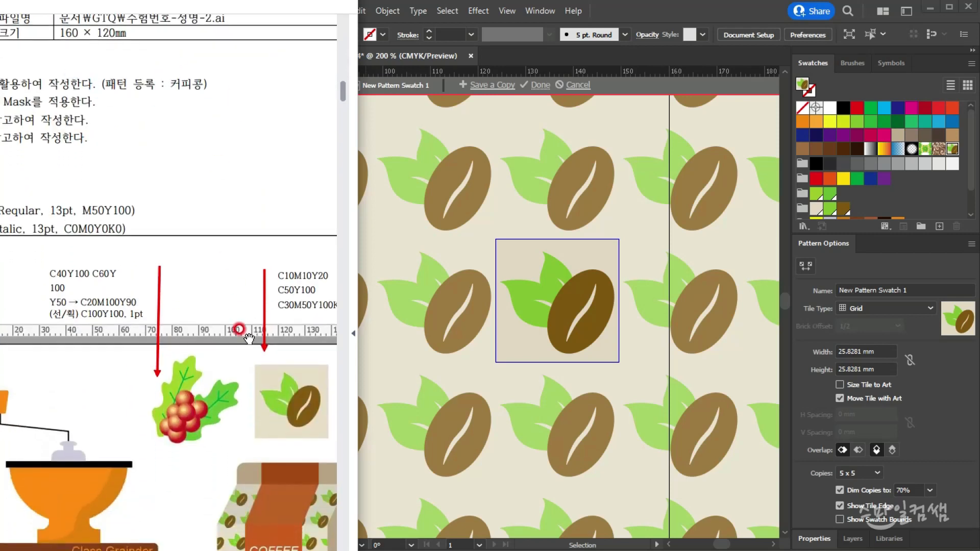
{"action": "left_click_drag", "start_coordinate": [235, 541], "coordinate": [110, 317]}
{"action": "left_click", "coordinate": [783, 266]}
{"action": "type", "text": "zj"}
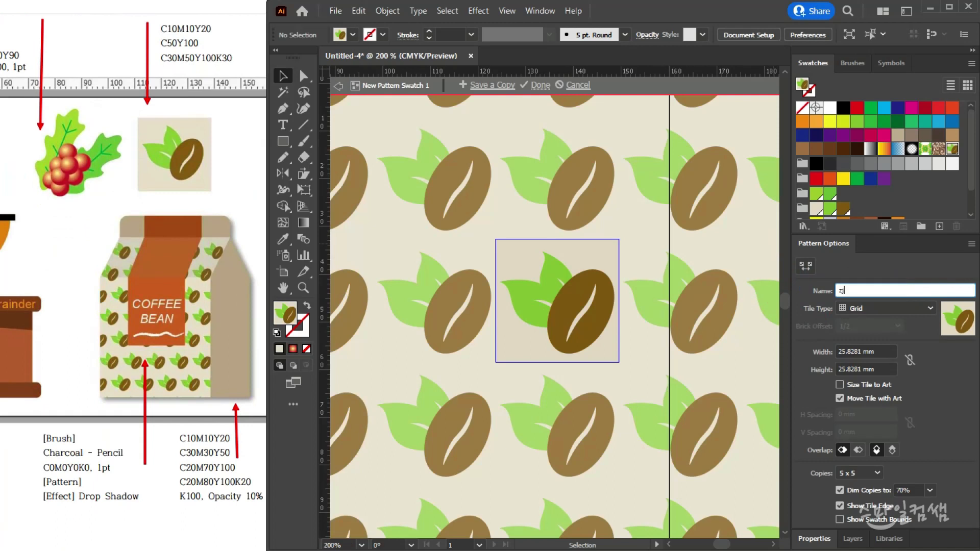
{"action": "type", "text": "vlzhd"}
{"action": "key", "text": "Return"}
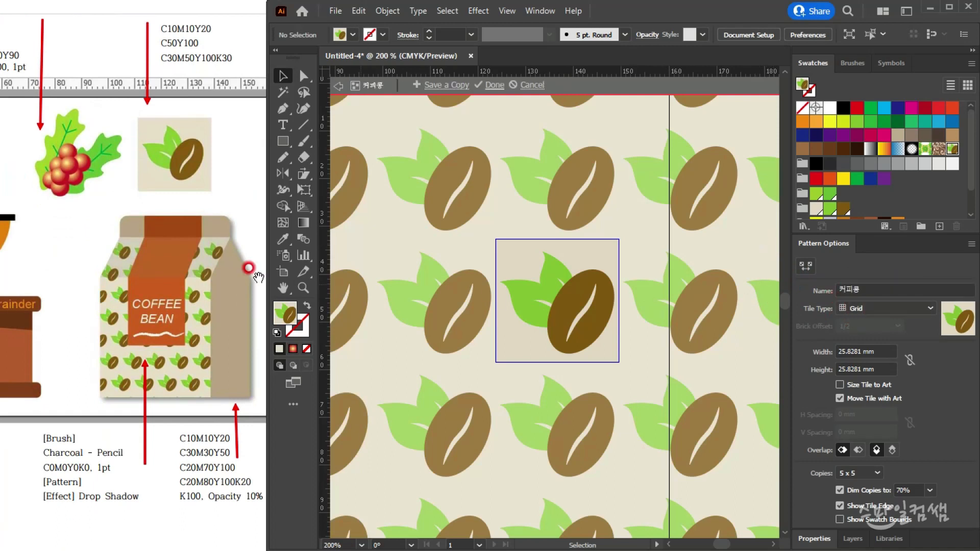
- Set the pattern's tile type to Brick by Row and finish the pattern editing
{"action": "left_click", "coordinate": [887, 308]}
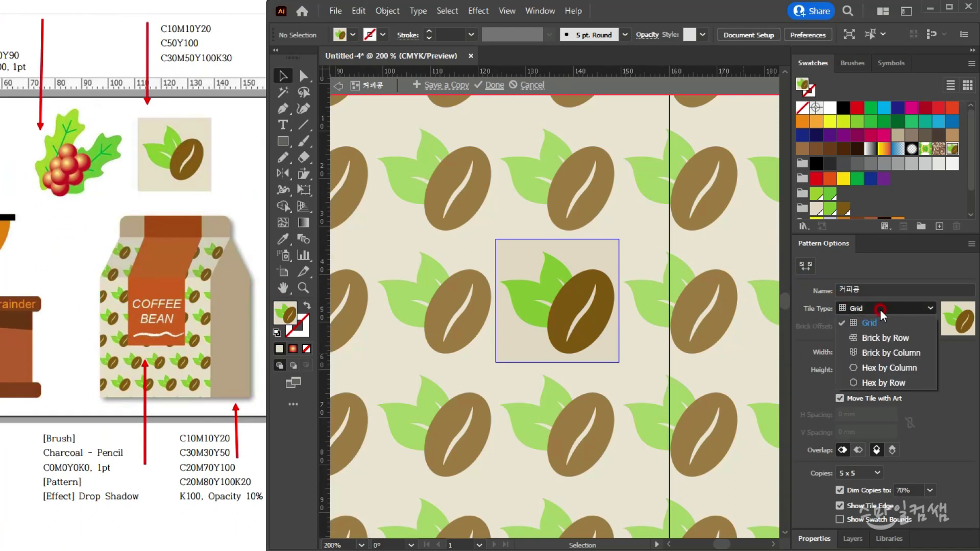
{"action": "left_click", "coordinate": [881, 339]}
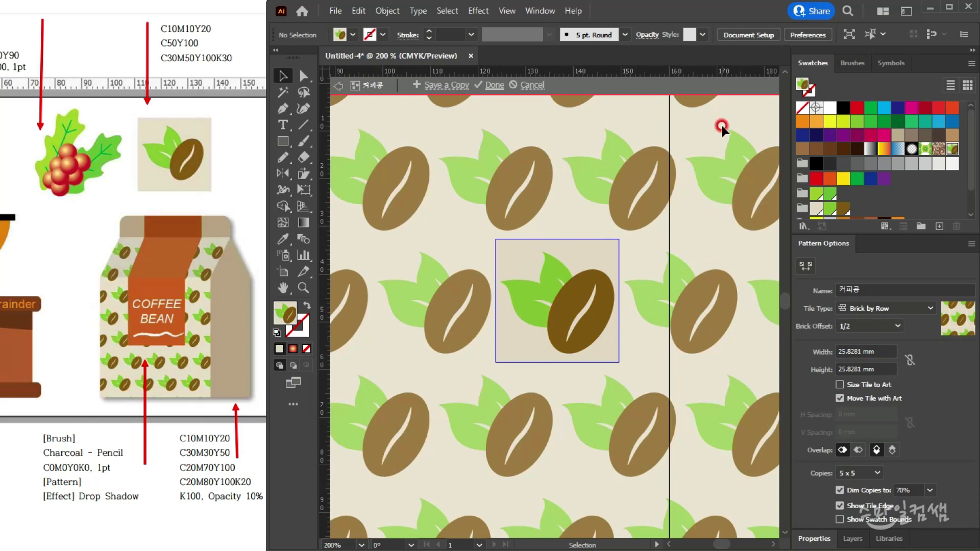
{"action": "left_click", "coordinate": [491, 85]}
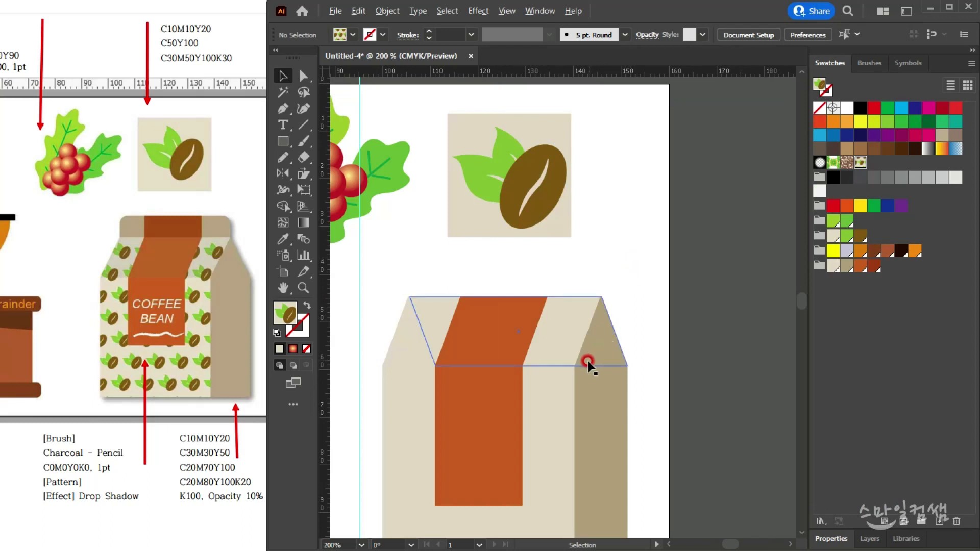
- Fill the bag's front rectangle and slanted upper front panel with the 커피콩 pattern swatch
{"action": "key", "text": "ctrl+minus"}
{"action": "left_click", "coordinate": [555, 412]}
{"action": "left_click_drag", "start_coordinate": [556, 412], "coordinate": [625, 255]}
{"action": "left_click", "coordinate": [634, 226]}
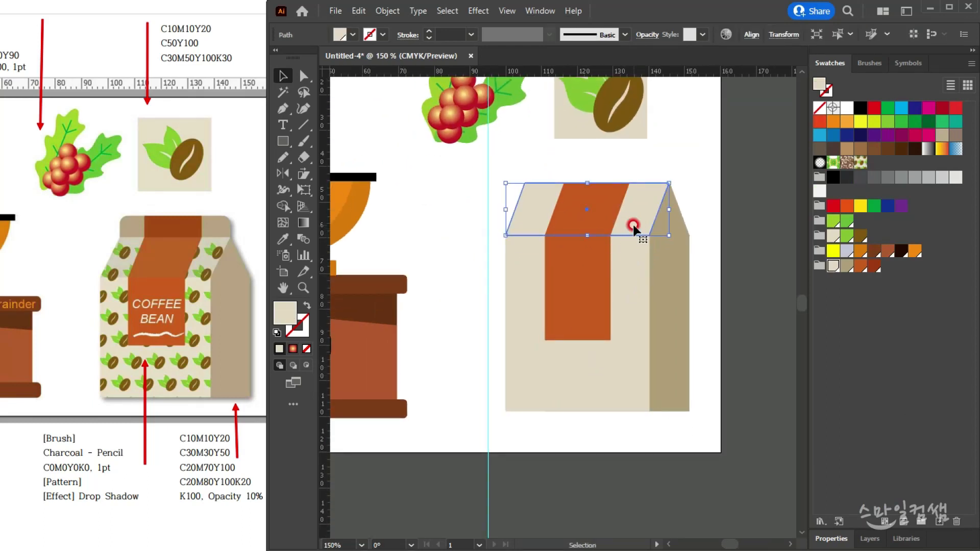
{"action": "left_click", "coordinate": [624, 299], "text": "shift"}
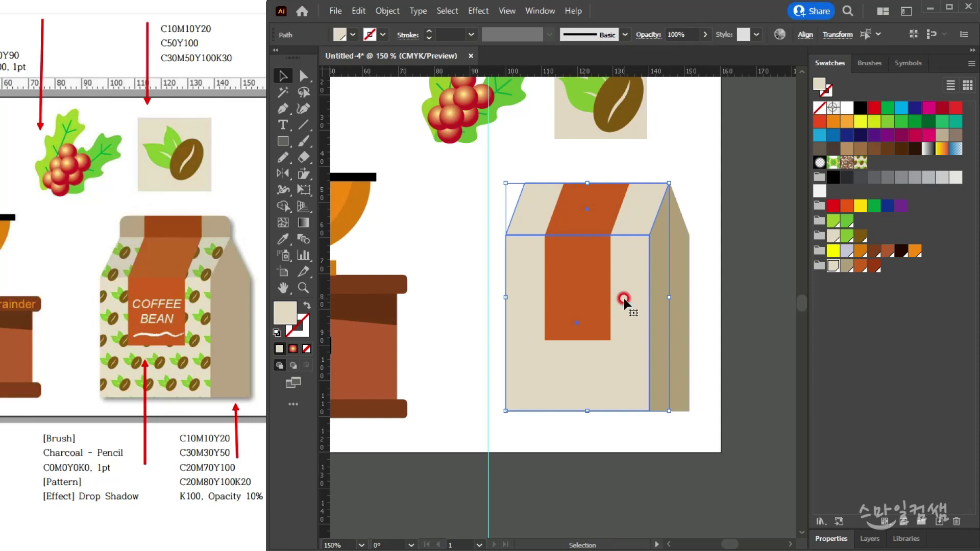
{"action": "left_click", "coordinate": [853, 162]}
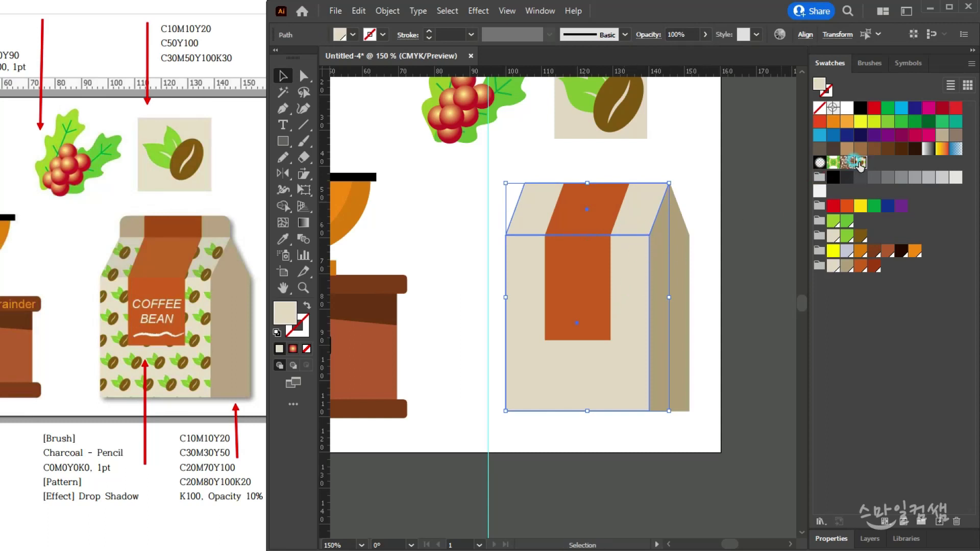
{"action": "left_click", "coordinate": [855, 162]}
{"action": "left_click_drag", "start_coordinate": [860, 163], "coordinate": [463, 362]}
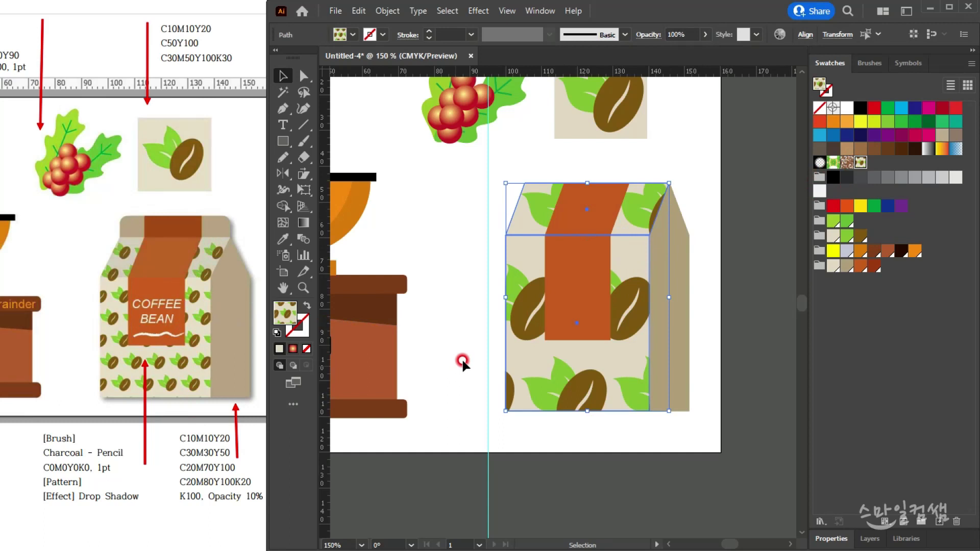
- Set a uniform 30% scale for the two patterned panels, transforming only the patterns and not the objects
{"action": "left_click_drag", "start_coordinate": [592, 261], "coordinate": [307, 180]}
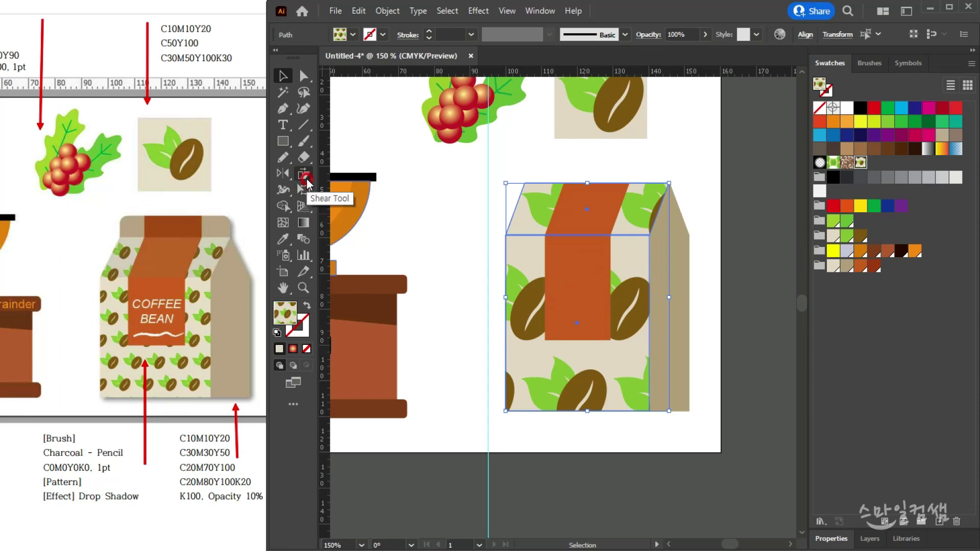
{"action": "left_click", "coordinate": [305, 176]}
{"action": "left_click", "coordinate": [336, 174]}
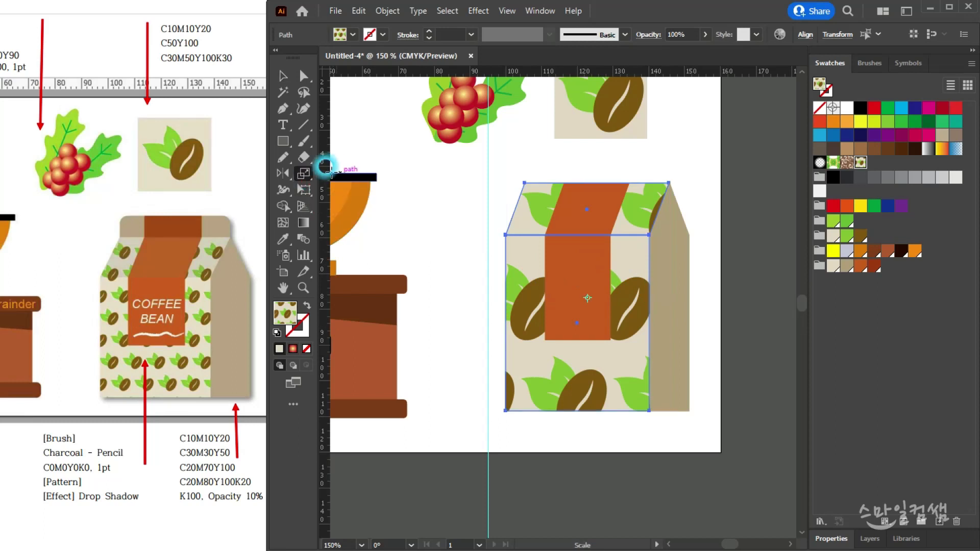
{"action": "double_click", "coordinate": [302, 176]}
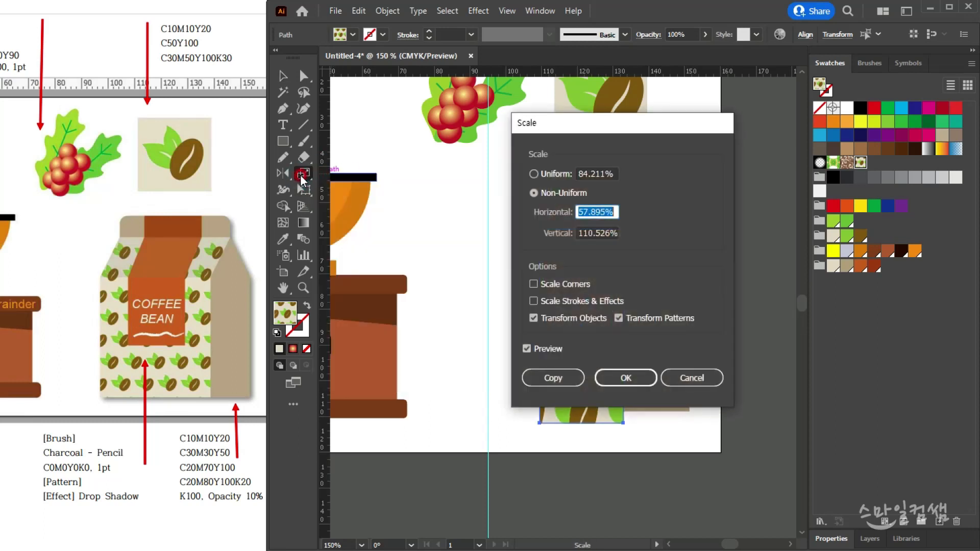
{"action": "left_click", "coordinate": [546, 175]}
{"action": "left_click_drag", "start_coordinate": [573, 125], "coordinate": [332, 127]}
{"action": "left_click", "coordinate": [394, 210]}
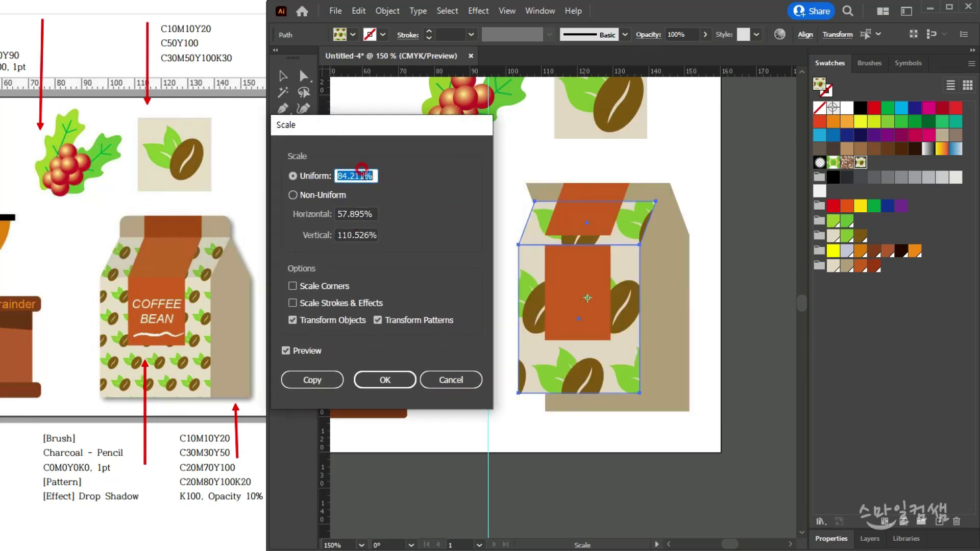
{"action": "type", "text": "30"}
{"action": "left_click", "coordinate": [286, 351]}
{"action": "left_click", "coordinate": [286, 350]}
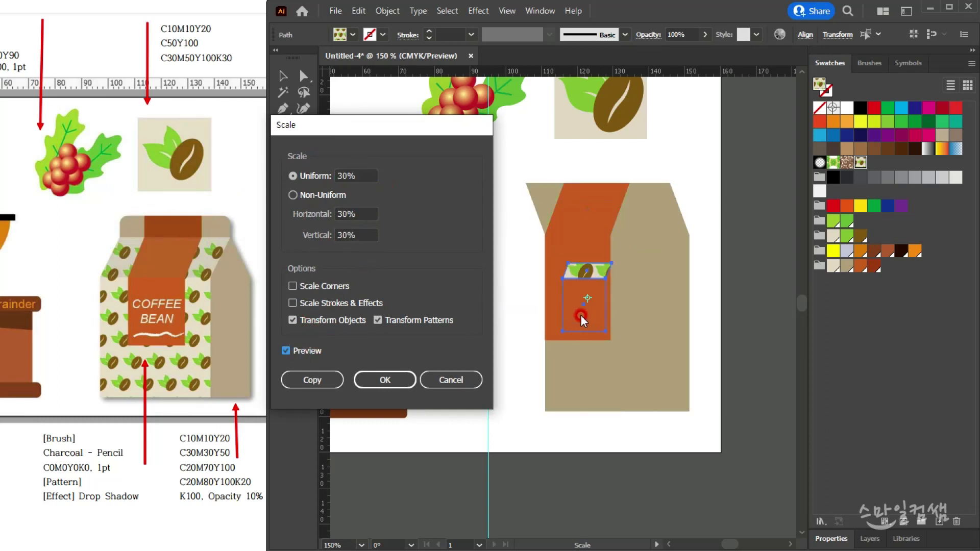
{"action": "left_click", "coordinate": [307, 323]}
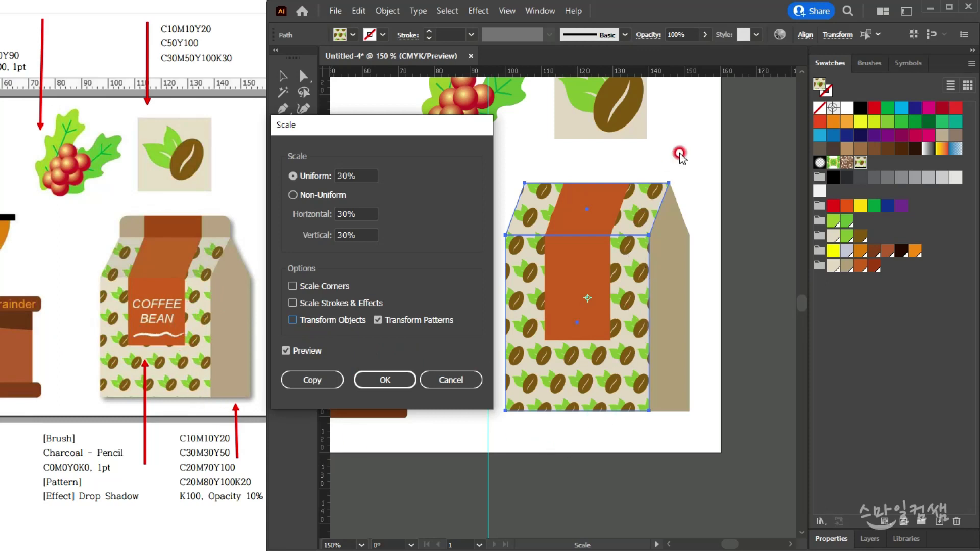
- Change the uniform pattern scale to 35%, apply it to both panels and deselect them
{"action": "left_click", "coordinate": [360, 174]}
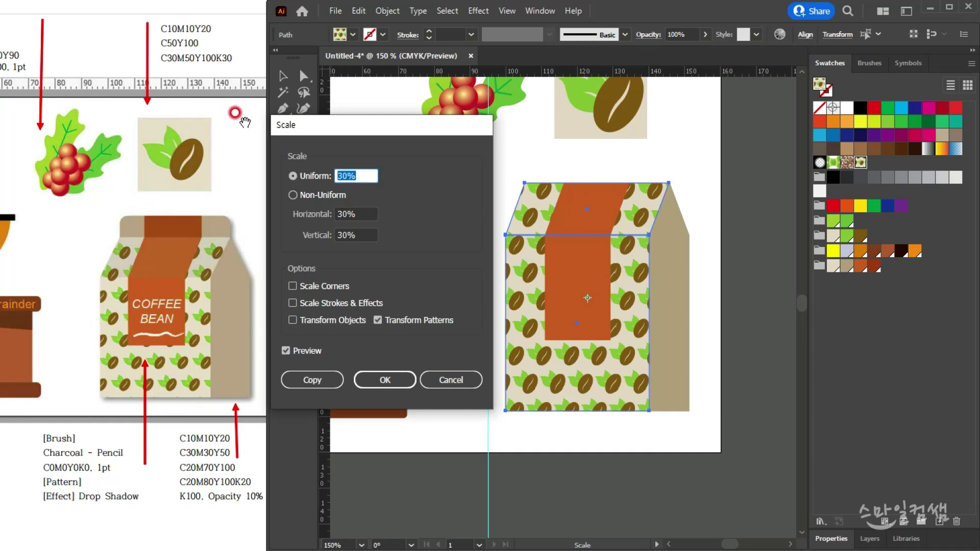
{"action": "left_click", "coordinate": [317, 349]}
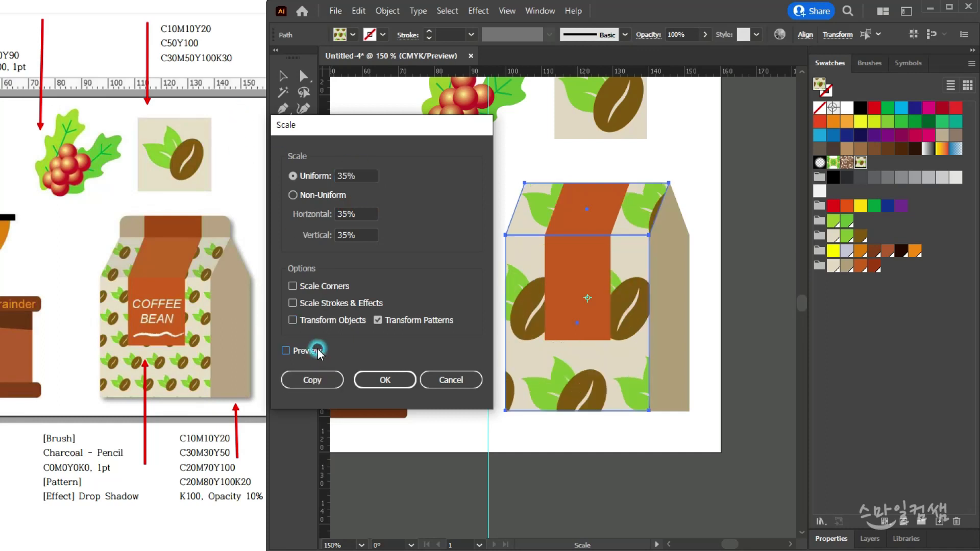
{"action": "left_click", "coordinate": [317, 349]}
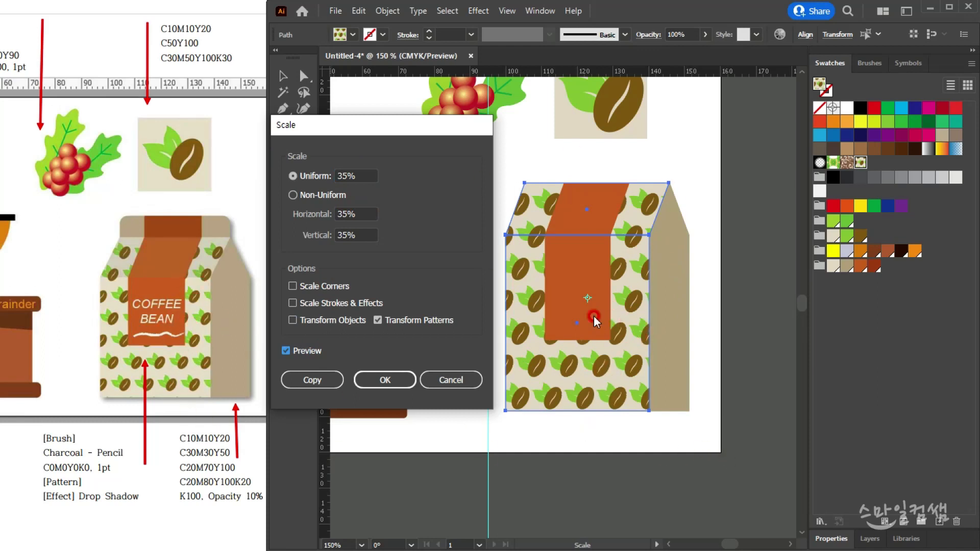
{"action": "left_click", "coordinate": [385, 380]}
{"action": "left_click", "coordinate": [284, 77]}
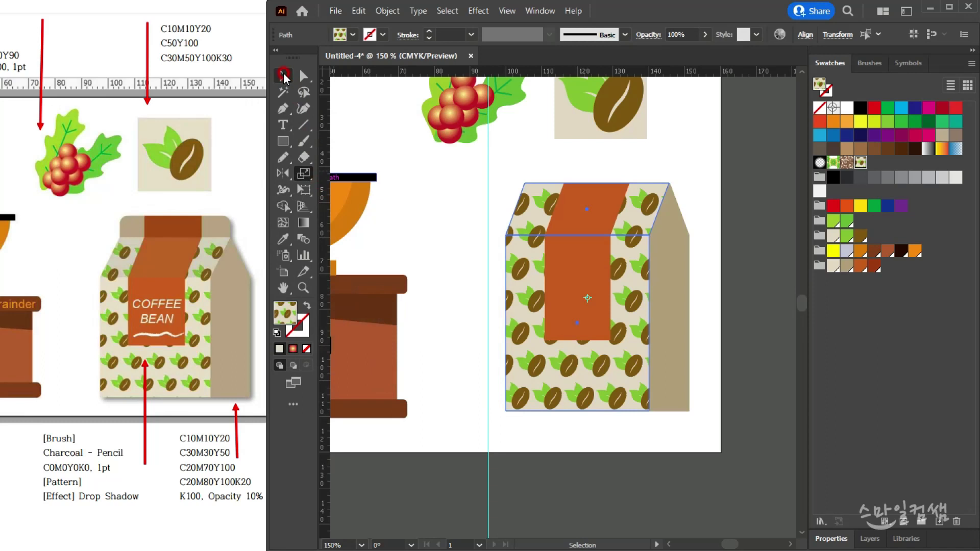
{"action": "left_click", "coordinate": [445, 236]}
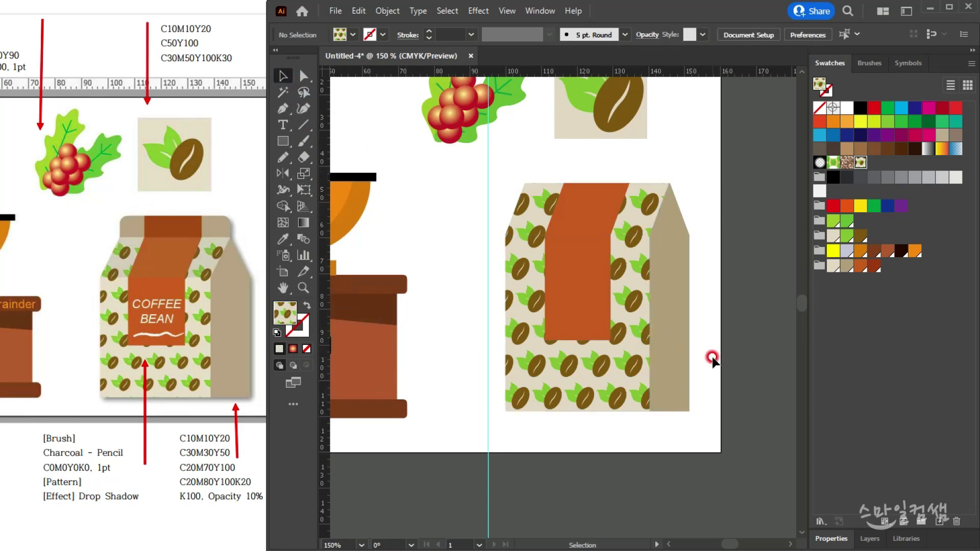
- Select the whole coffee bag, scale it down slightly and move it a little lower on the artboard
{"action": "scroll", "coordinate": [623, 329], "scroll_direction": "down", "scroll_amount": 1}
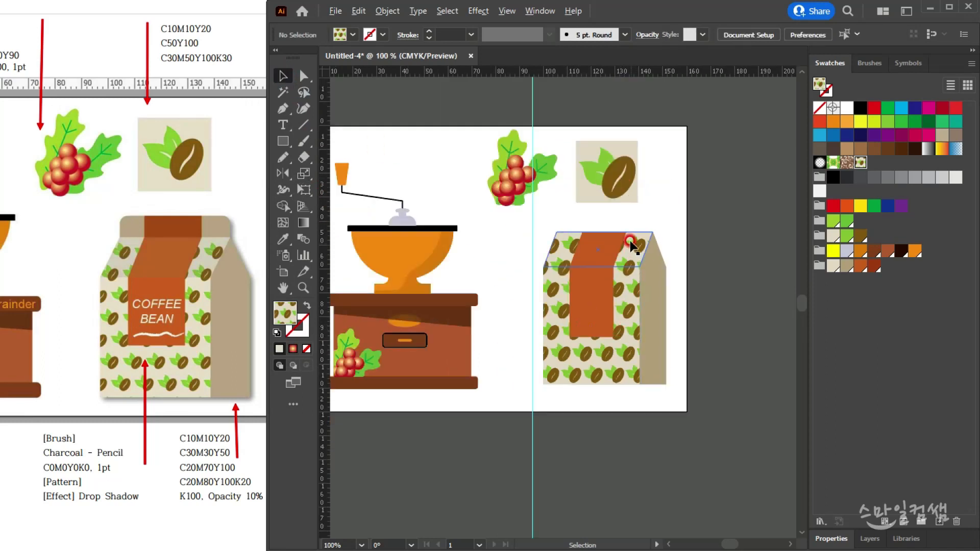
{"action": "left_click_drag", "start_coordinate": [538, 223], "coordinate": [669, 387]}
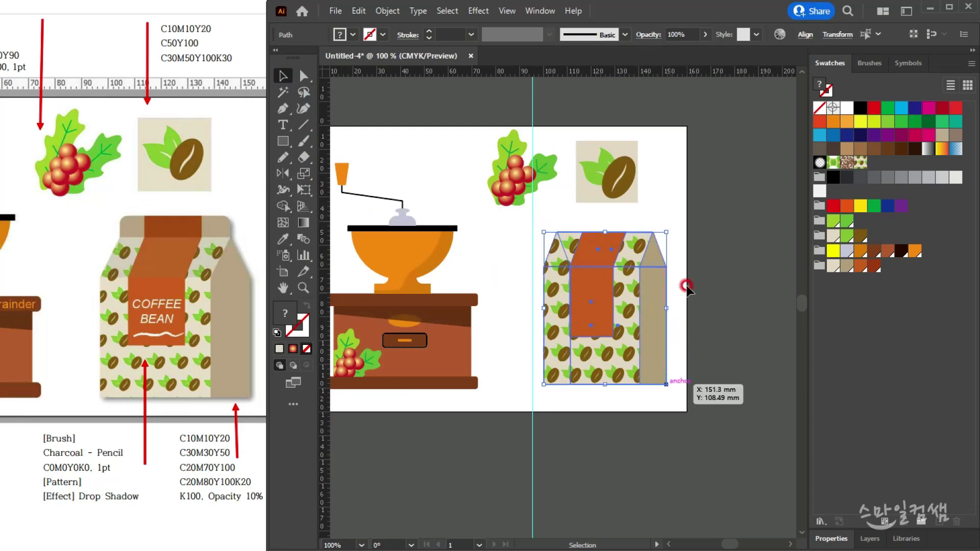
{"action": "left_click_drag", "start_coordinate": [664, 229], "coordinate": [660, 233]}
{"action": "left_click_drag", "start_coordinate": [638, 326], "coordinate": [635, 338]}
{"action": "scroll", "coordinate": [627, 286], "scroll_direction": "up", "scroll_amount": 2}
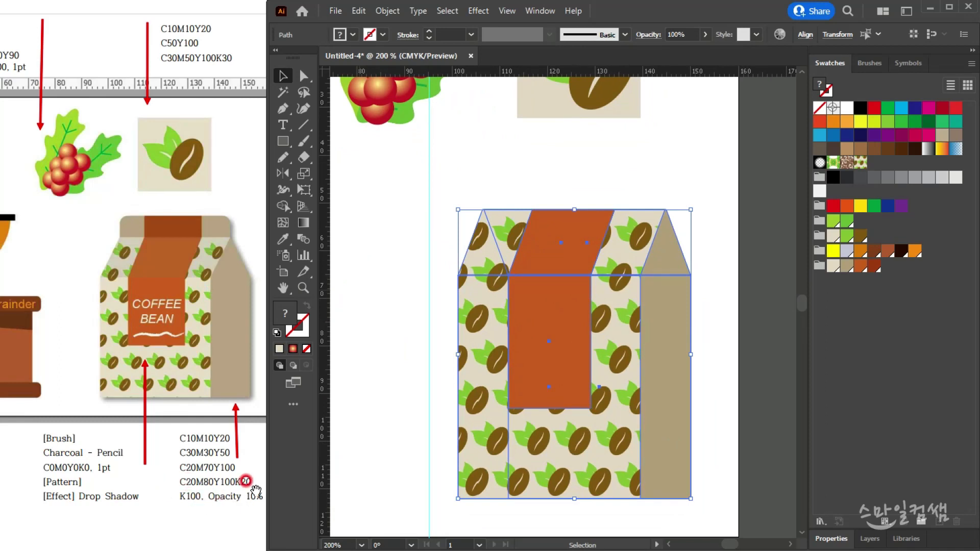
{"action": "left_click", "coordinate": [509, 176]}
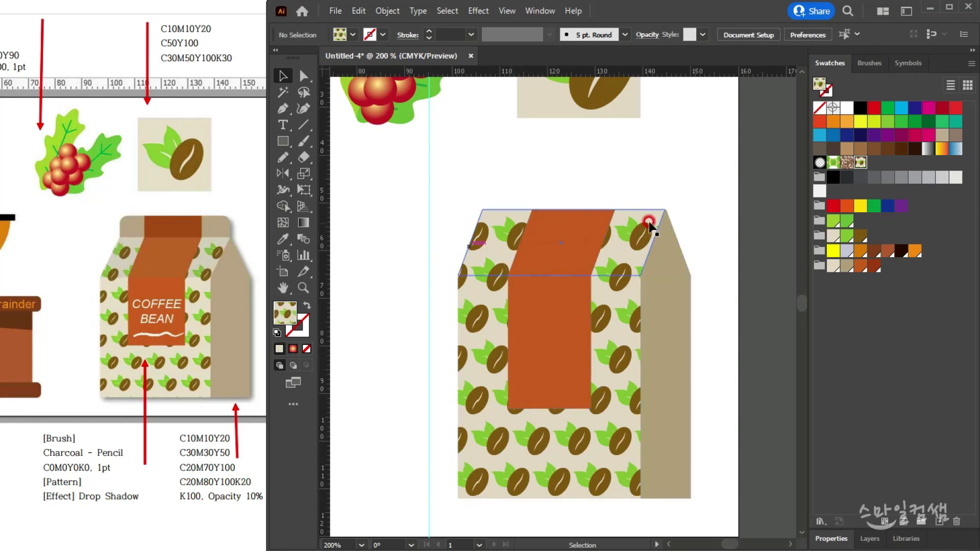
{"action": "left_click_drag", "start_coordinate": [652, 217], "coordinate": [661, 158]}
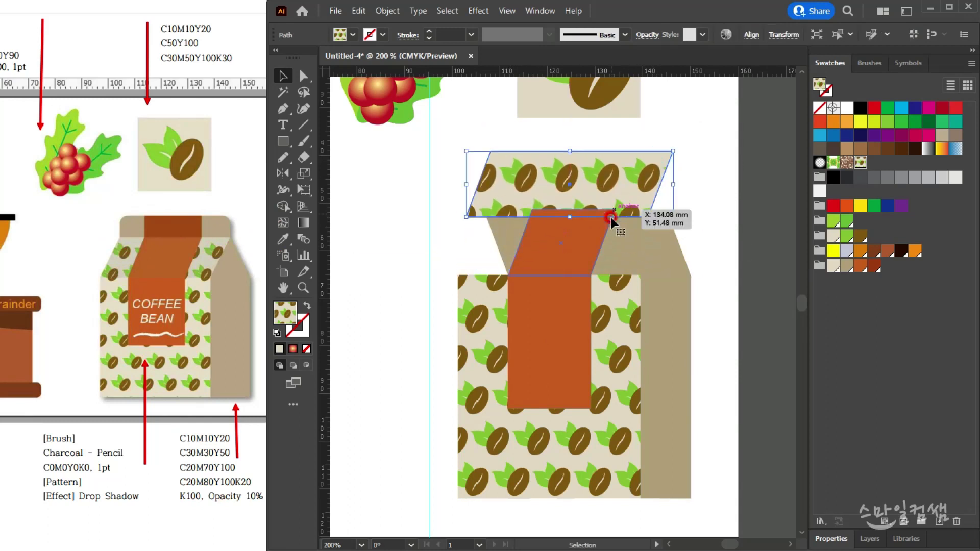
{"action": "key", "text": "ctrl+z"}
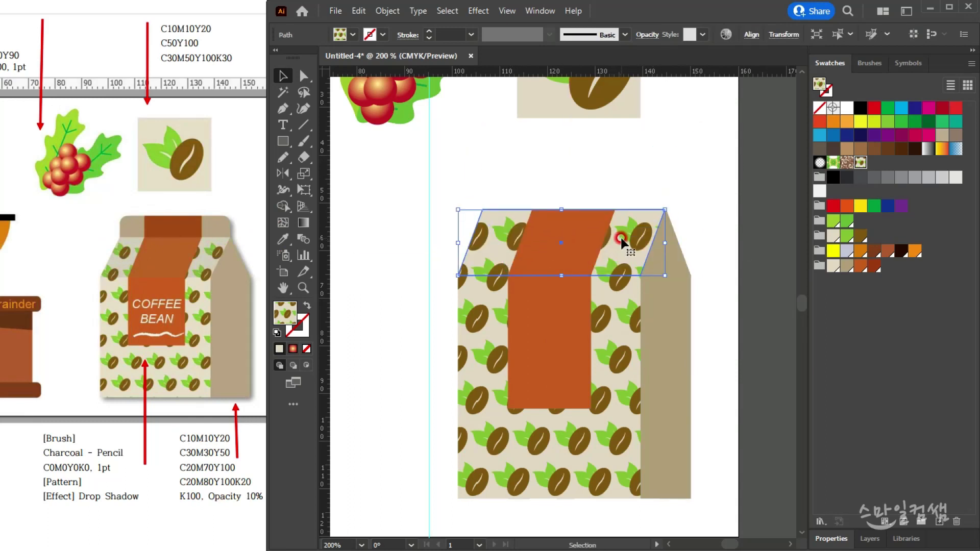
{"action": "left_click_drag", "start_coordinate": [617, 242], "coordinate": [629, 195]}
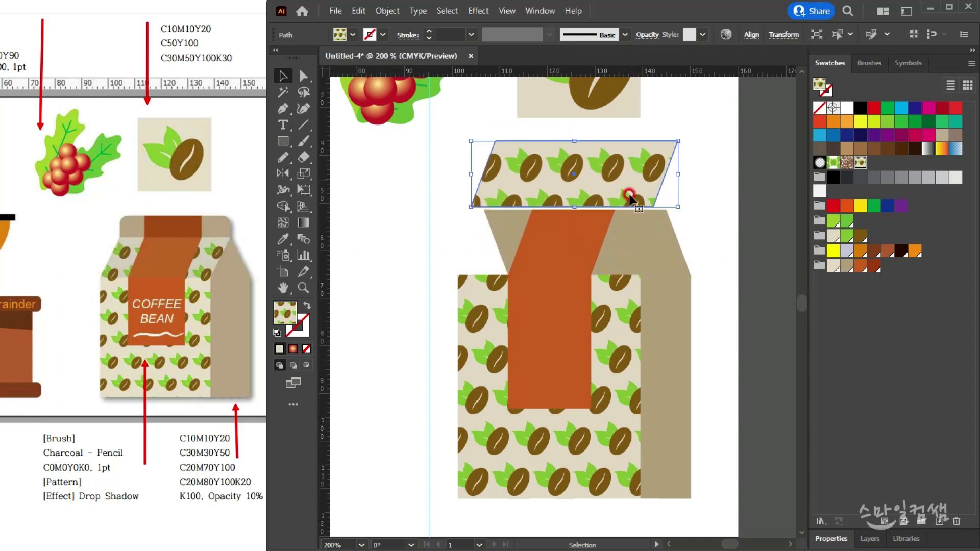
{"action": "key", "text": "ctrl+z"}
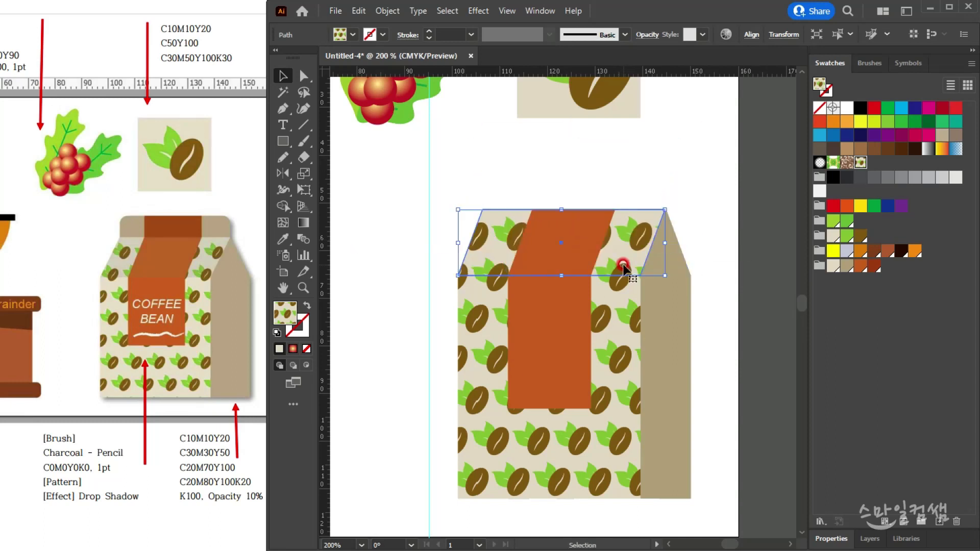
- Duplicate the slanted patterned upper front panel in place, fill the copy with black and set its opacity to 10%
{"action": "key", "text": "a"}
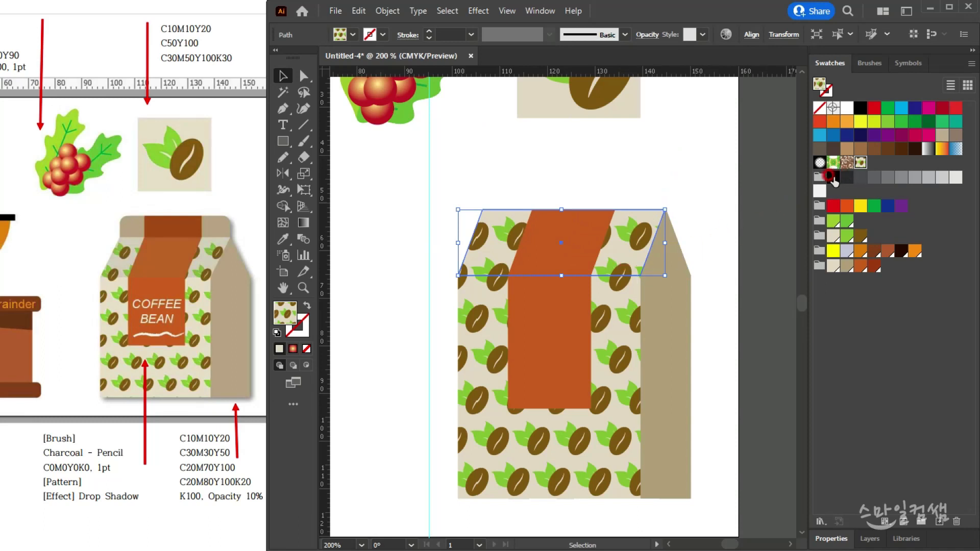
{"action": "left_click", "coordinate": [860, 108]}
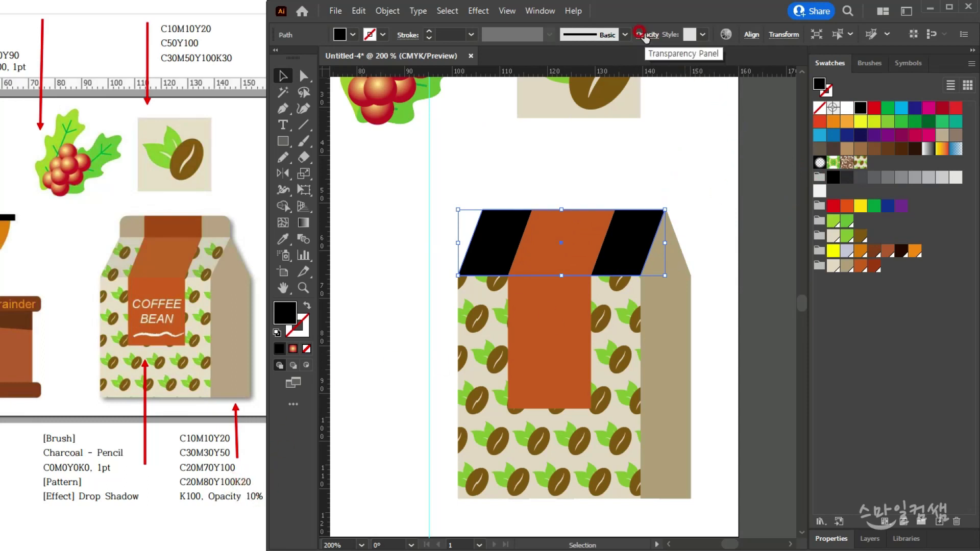
{"action": "left_click", "coordinate": [831, 538]}
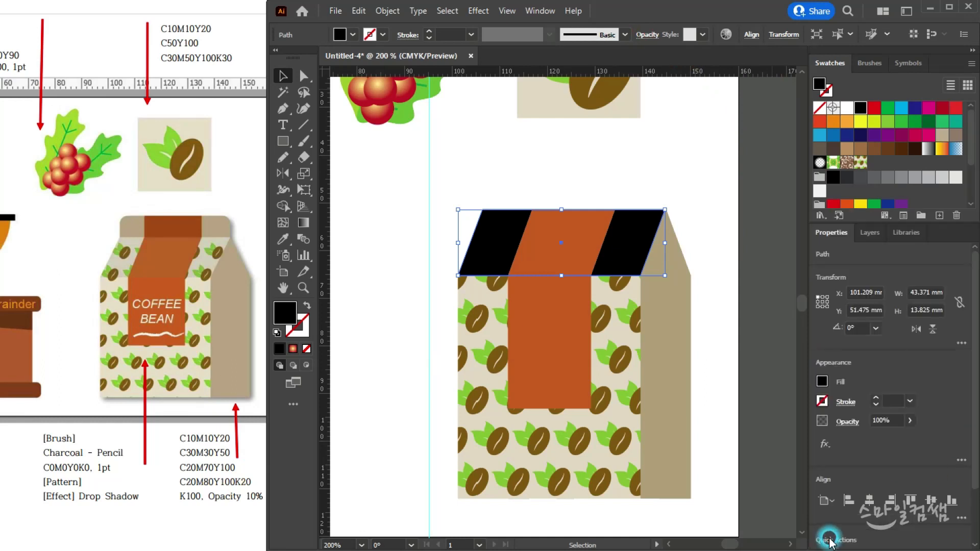
{"action": "left_click", "coordinate": [883, 418]}
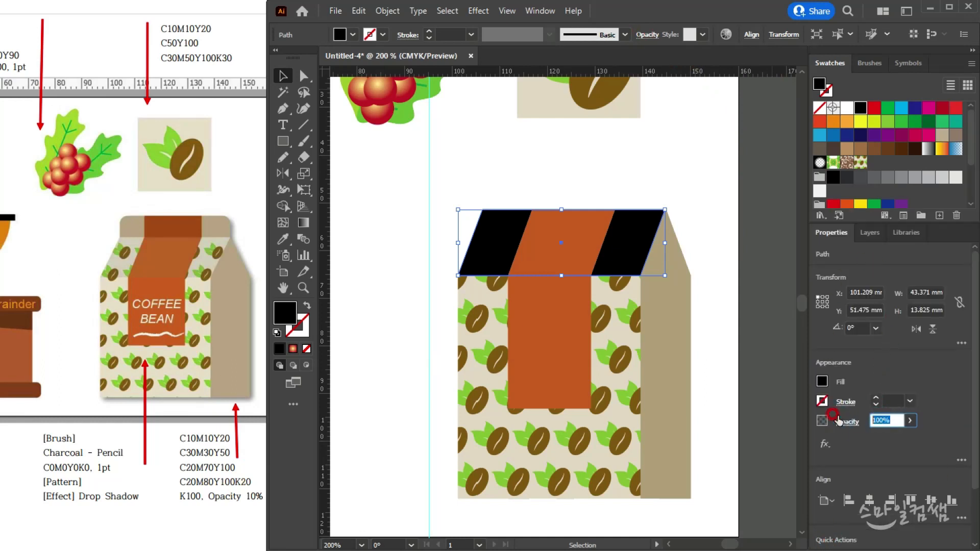
{"action": "type", "text": "10"}
{"action": "key", "text": "Return"}
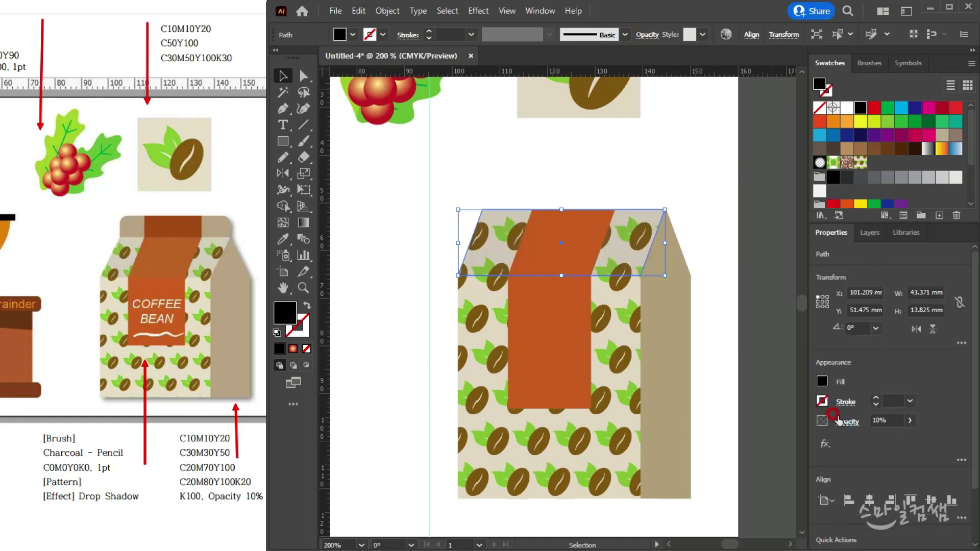
{"action": "left_click", "coordinate": [675, 165]}
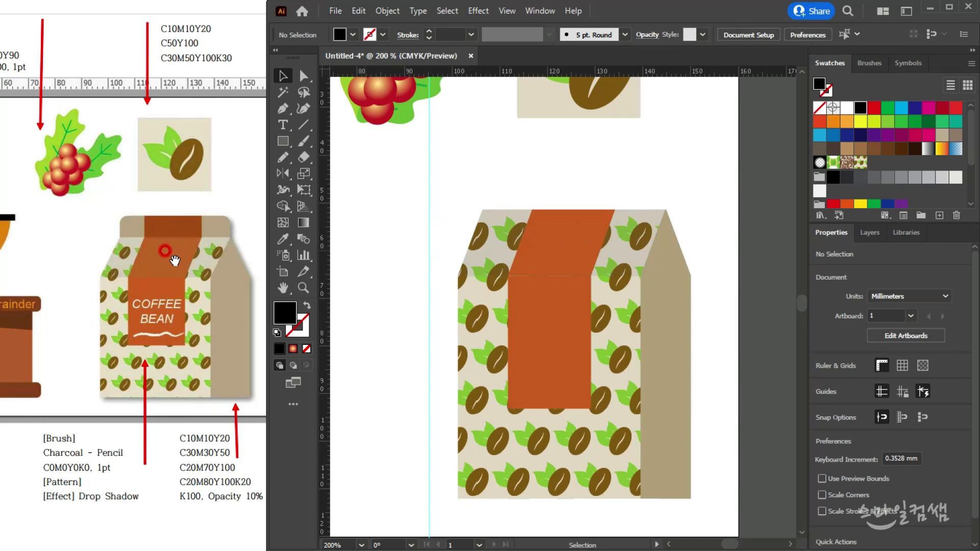
- Bring the translucent black shading panel to the front so it also covers the slanted orange strip, and deselect it
{"action": "left_click_drag", "start_coordinate": [654, 211], "coordinate": [662, 179]}
{"action": "key", "text": "ctrl+z"}
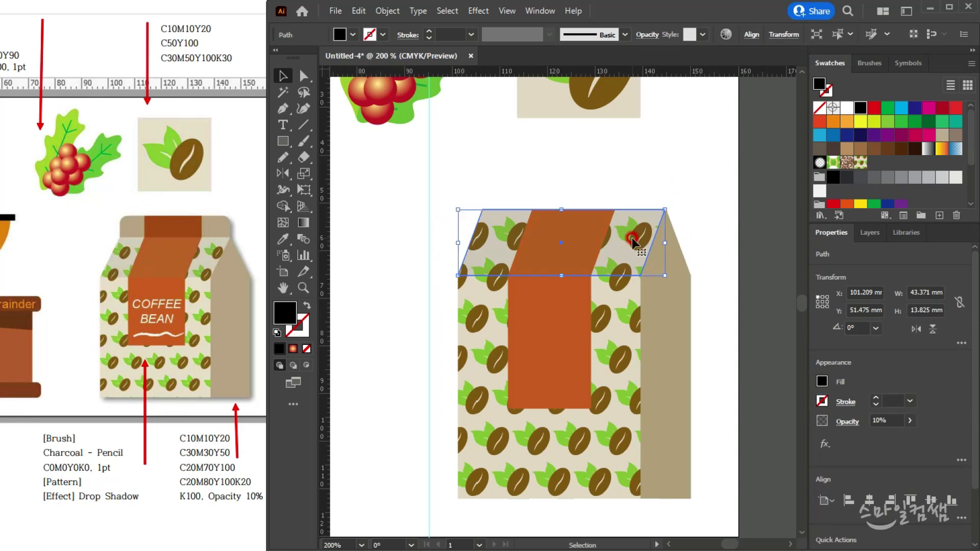
{"action": "right_click", "coordinate": [641, 213]}
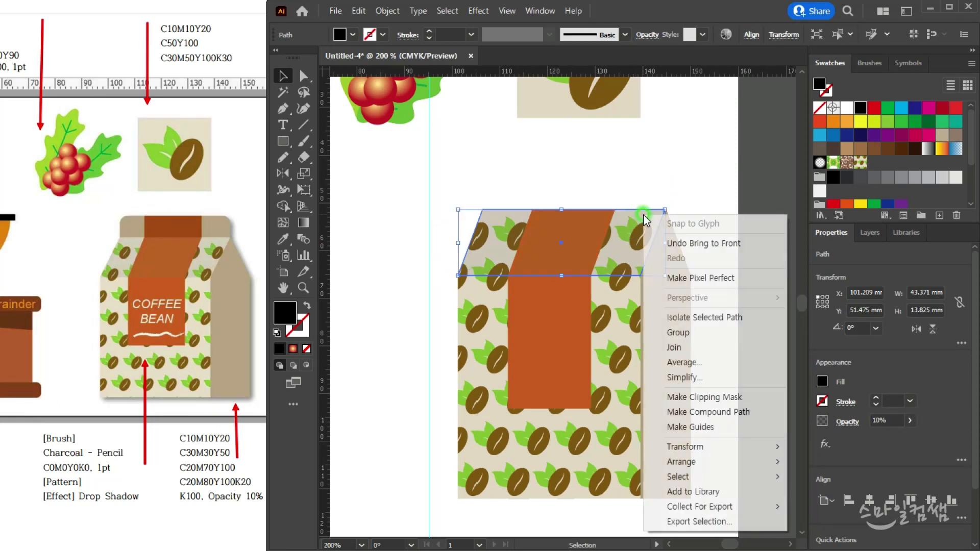
{"action": "left_click", "coordinate": [703, 462]}
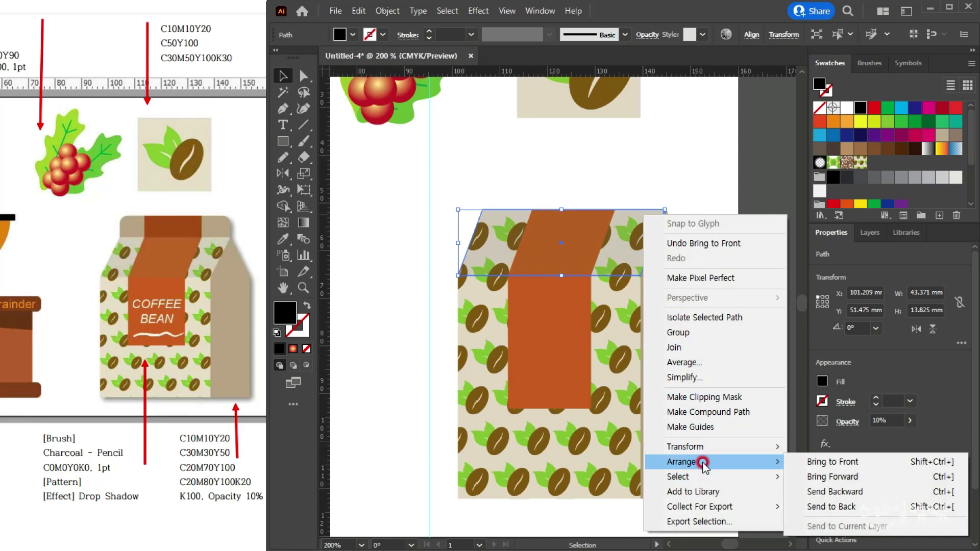
{"action": "left_click", "coordinate": [848, 462]}
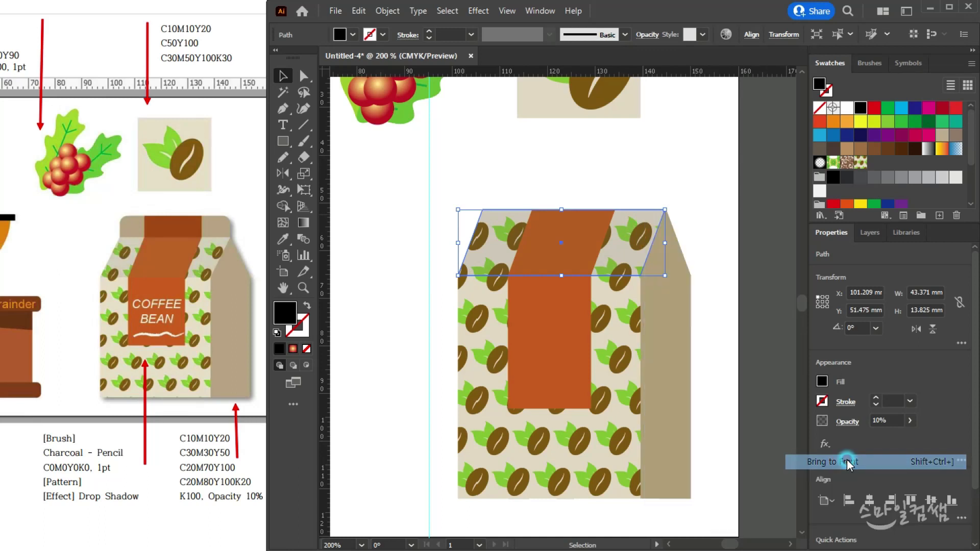
{"action": "left_click", "coordinate": [595, 133]}
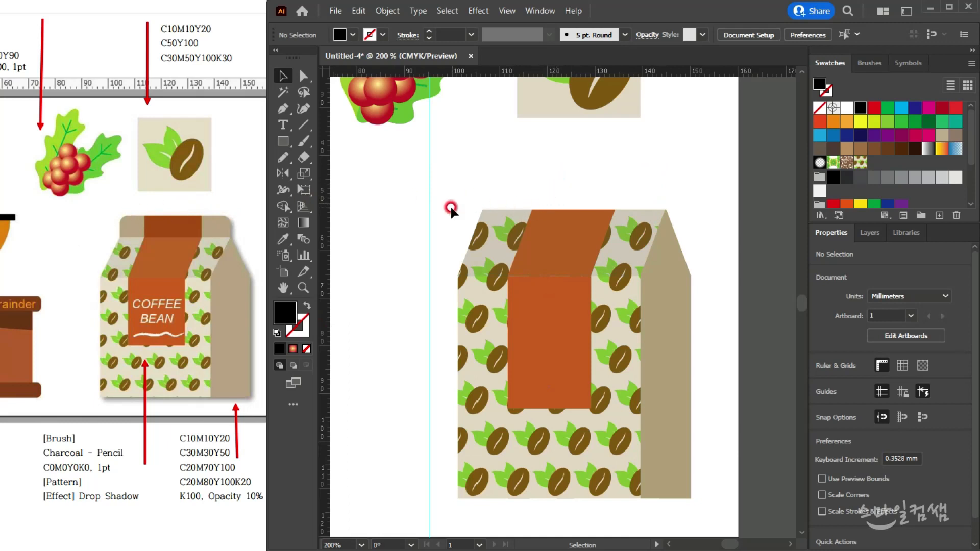
- Draw a rounded rectangle about 37.8 mm wide and 10.6 mm high centred over the bag's top edge
{"action": "left_click", "coordinate": [279, 141]}
{"action": "left_click", "coordinate": [360, 159]}
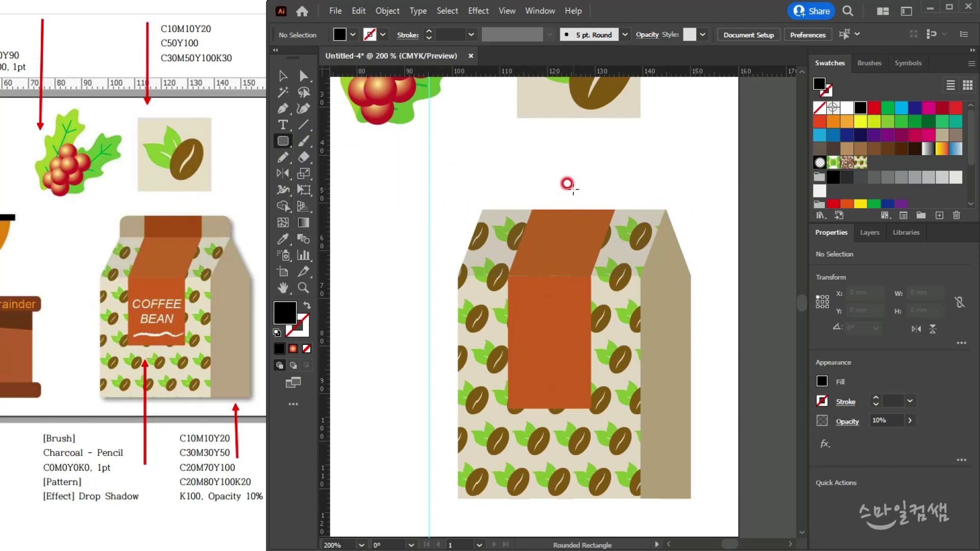
{"action": "left_click_drag", "start_coordinate": [572, 188], "coordinate": [663, 214]}
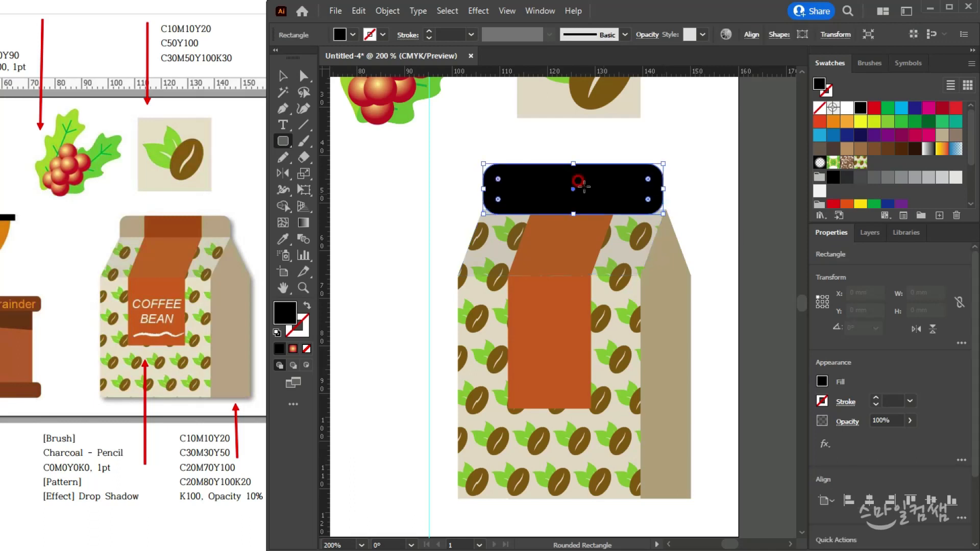
- Move the rounded rectangle slightly above the bag and fill it with the same tan swatch as the side panel
{"action": "left_click", "coordinate": [282, 76]}
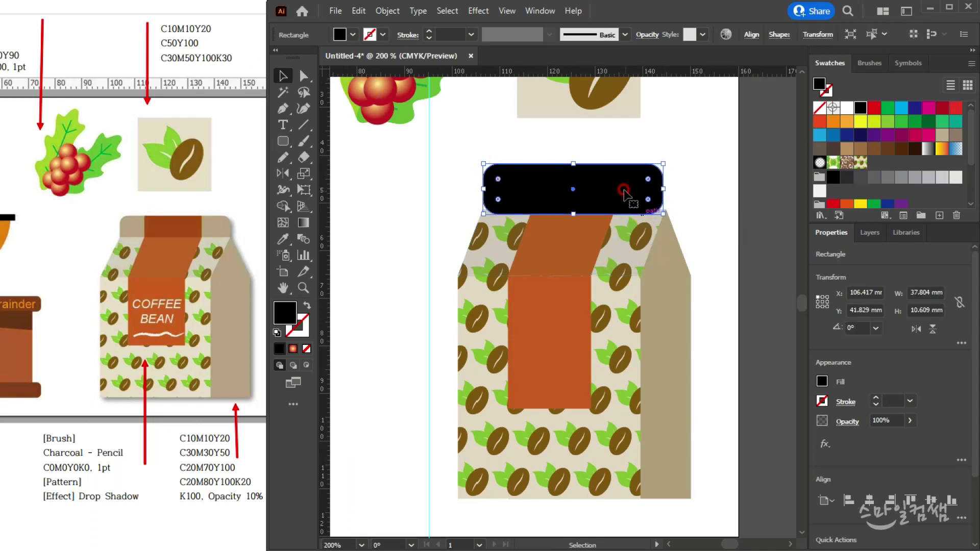
{"action": "left_click_drag", "start_coordinate": [628, 194], "coordinate": [625, 168]}
{"action": "scroll", "coordinate": [919, 181], "scroll_direction": "down", "scroll_amount": 3}
{"action": "left_click", "coordinate": [844, 199]}
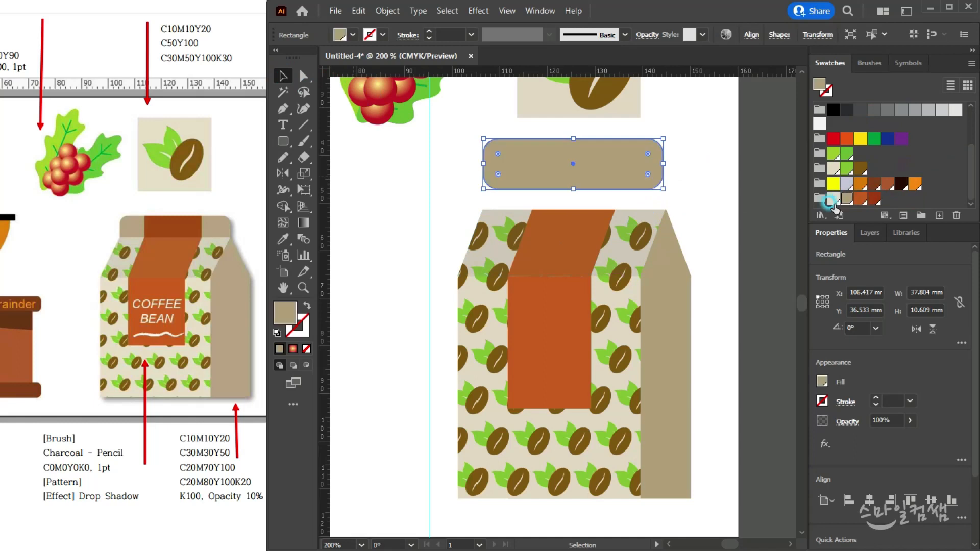
{"action": "left_click", "coordinate": [678, 189]}
{"action": "scroll", "coordinate": [541, 151], "scroll_direction": "up", "scroll_amount": 2}
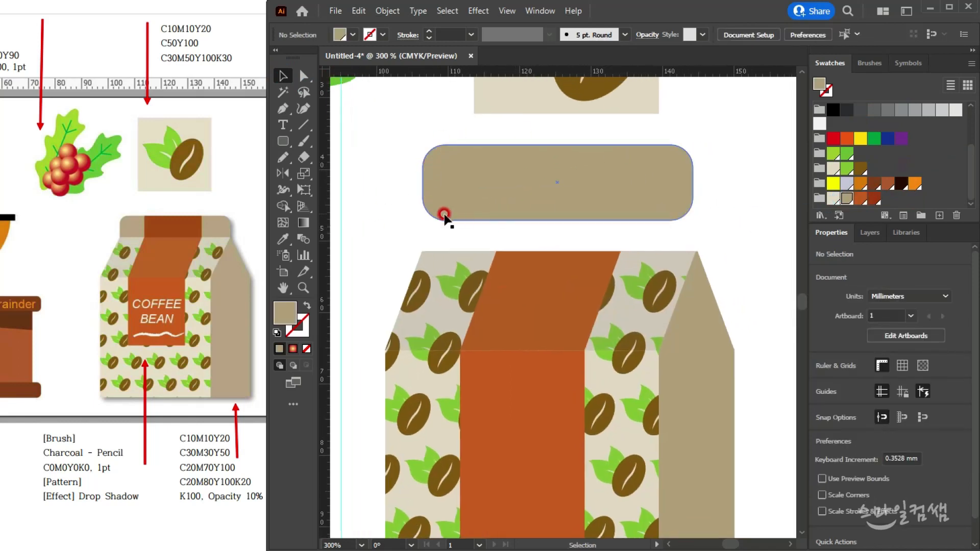
{"action": "left_click", "coordinate": [492, 191]}
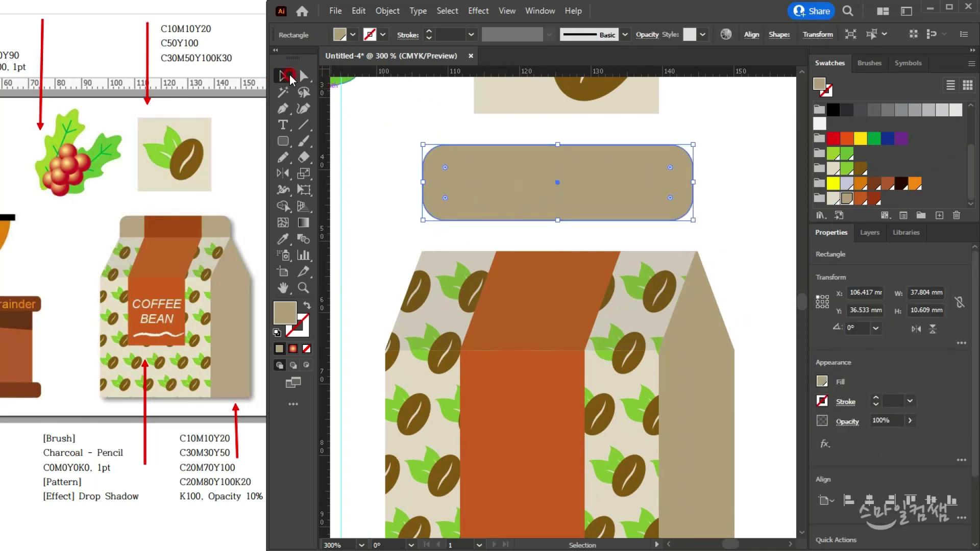
{"action": "left_click", "coordinate": [425, 204]}
{"action": "left_click", "coordinate": [446, 197]}
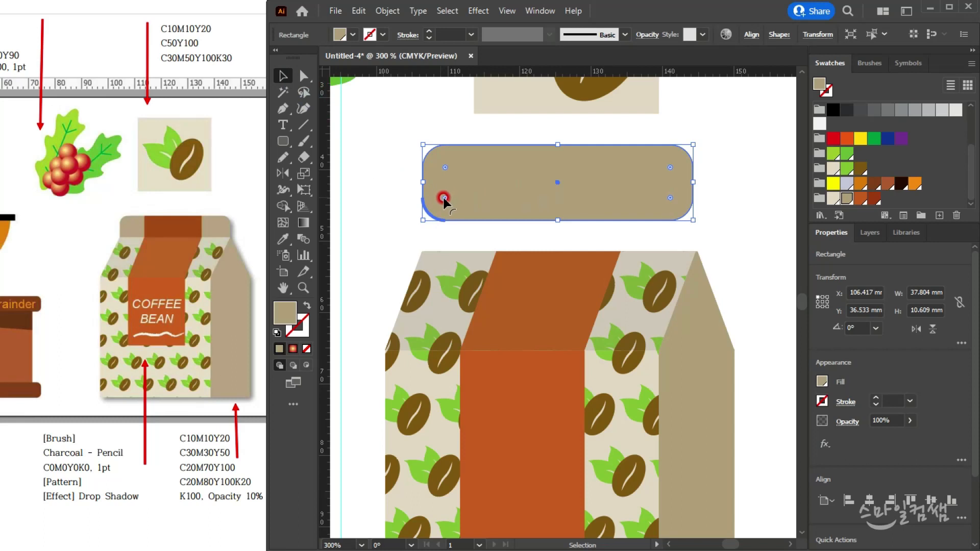
{"action": "left_click", "coordinate": [669, 199], "text": "shift"}
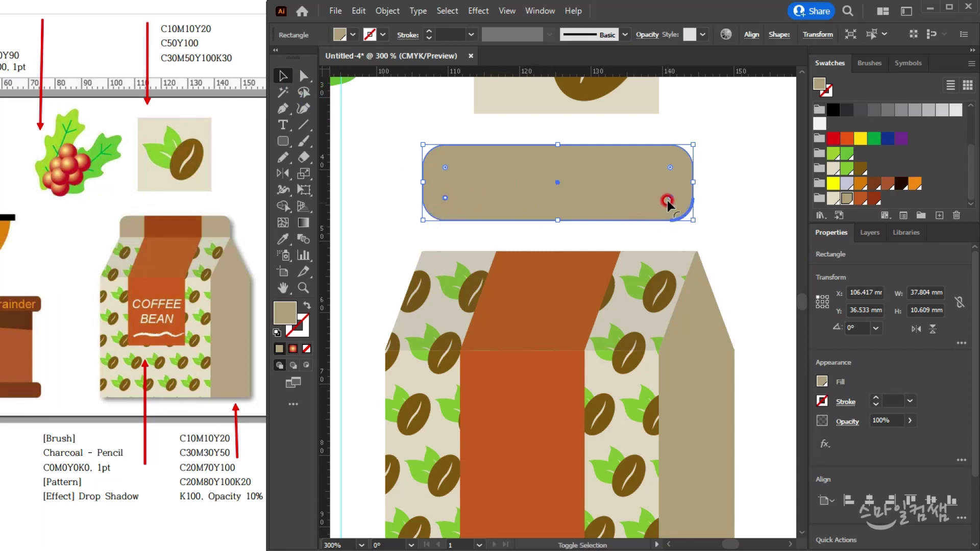
{"action": "left_click_drag", "start_coordinate": [670, 197], "coordinate": [752, 258]}
{"action": "key", "text": "ctrl+z"}
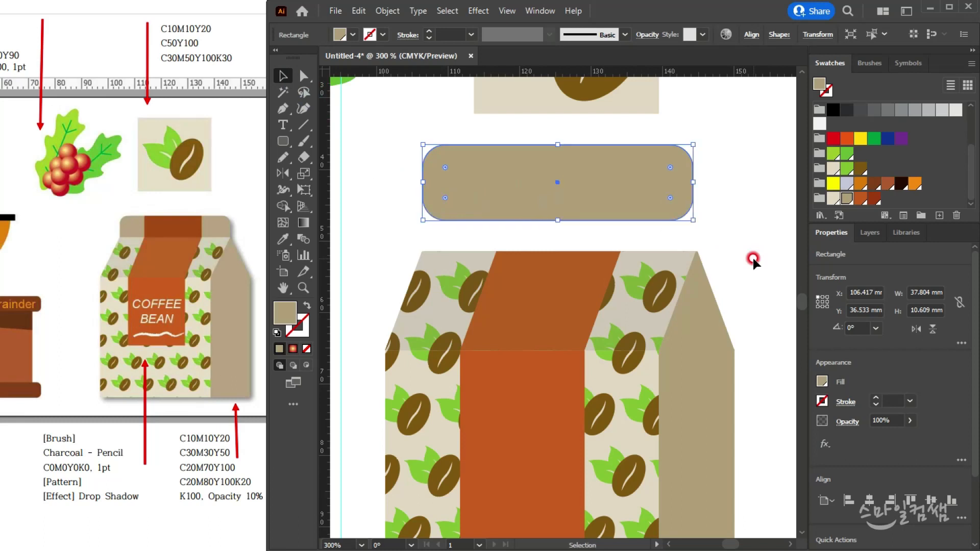
- Delete the two bottom anchor points of the tan rounded rectangle to give the flap square lower corners
{"action": "left_click", "coordinate": [303, 76]}
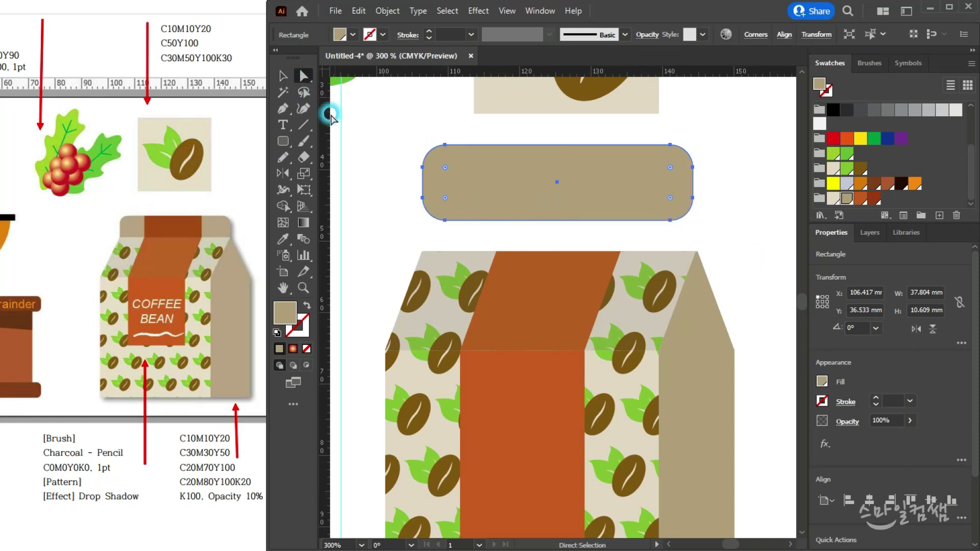
{"action": "left_click_drag", "start_coordinate": [408, 221], "coordinate": [690, 240]}
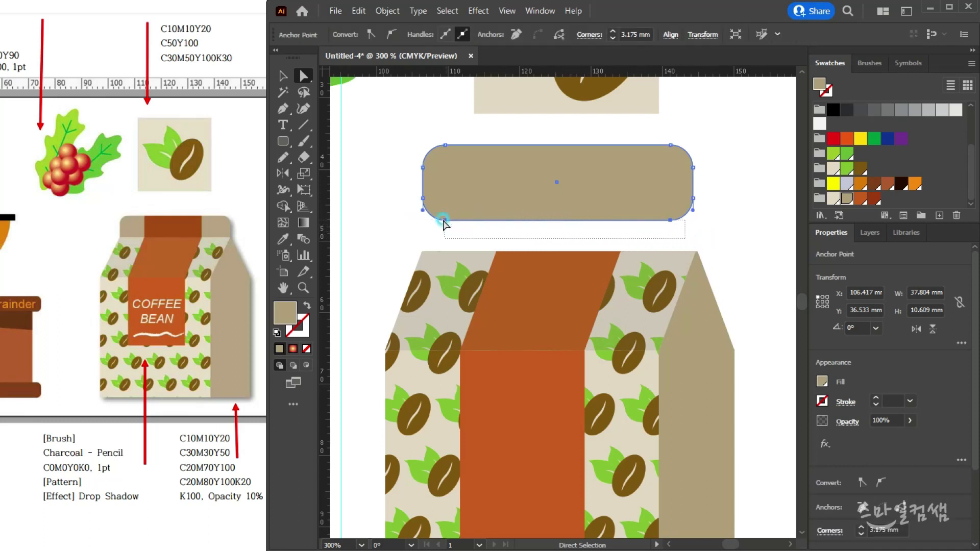
{"action": "key", "text": "Delete"}
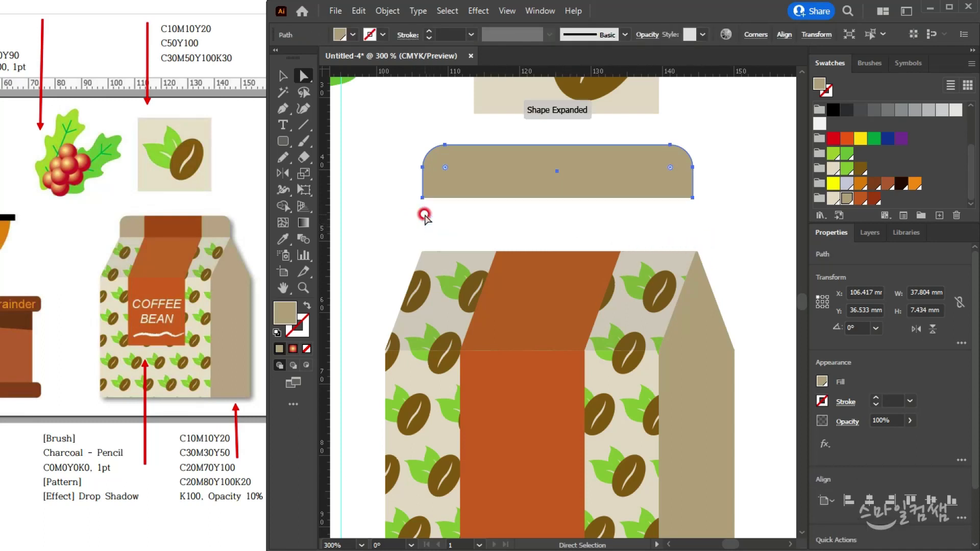
- Seat the tan flap on the bag's top edge and widen it to about 38.2 mm to span that edge
{"action": "left_click", "coordinate": [283, 75]}
{"action": "left_click", "coordinate": [635, 190]}
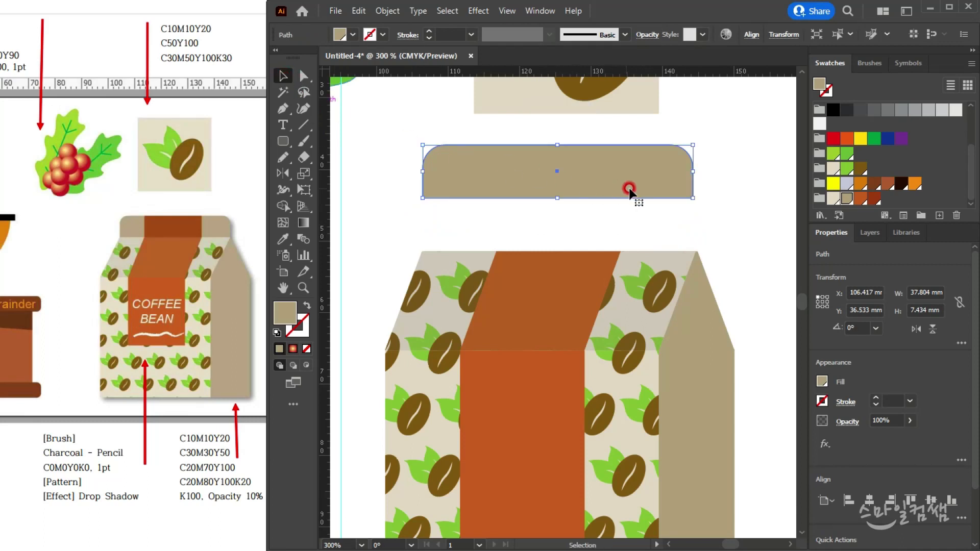
{"action": "left_click_drag", "start_coordinate": [642, 188], "coordinate": [696, 224]}
{"action": "left_click", "coordinate": [740, 221]}
{"action": "left_click", "coordinate": [678, 224]}
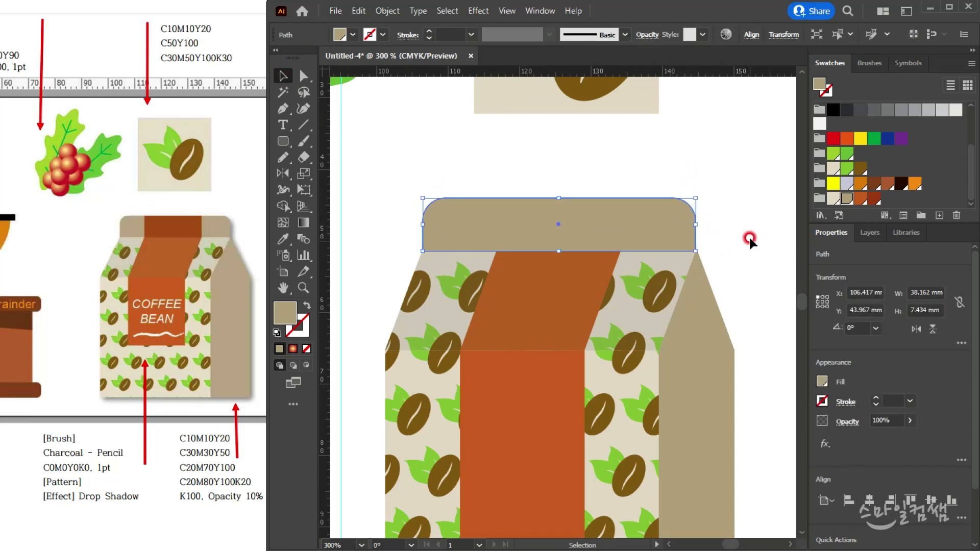
{"action": "left_click", "coordinate": [751, 239]}
- Copy the orange front label rectangle above the bag, aligned with the slanted strip's top, and shorten it to about 7.35 mm high
{"action": "left_click", "coordinate": [521, 443]}
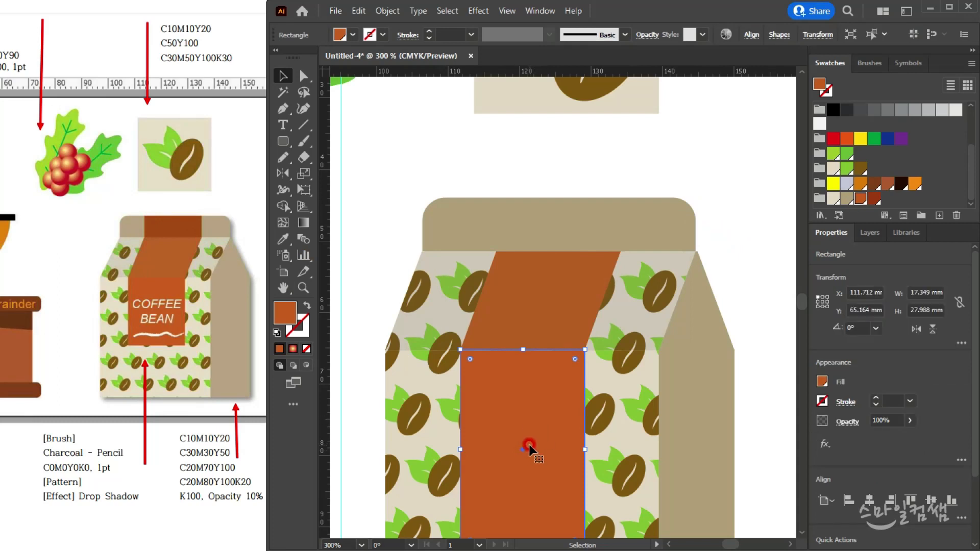
{"action": "left_click_drag", "start_coordinate": [542, 420], "coordinate": [574, 205]}
{"action": "left_click_drag", "start_coordinate": [553, 347], "coordinate": [559, 203]}
{"action": "left_click", "coordinate": [579, 170]}
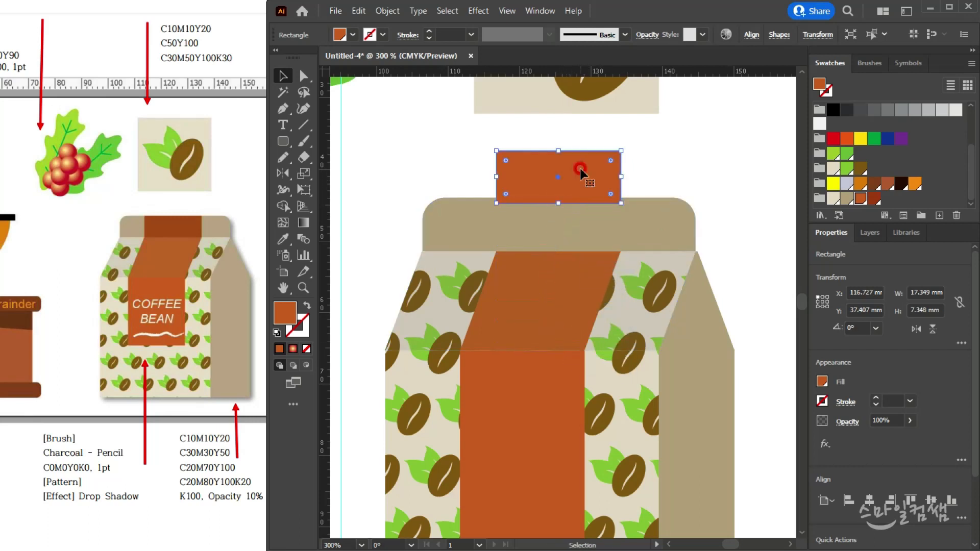
- Move the short orange rectangle onto the tan flap, fit it flush against the slanted orange strip below, and deselect it
{"action": "left_click_drag", "start_coordinate": [580, 172], "coordinate": [576, 218]}
{"action": "scroll", "coordinate": [578, 215], "scroll_direction": "up", "scroll_amount": 1}
{"action": "scroll", "coordinate": [579, 216], "scroll_direction": "up", "scroll_amount": 2}
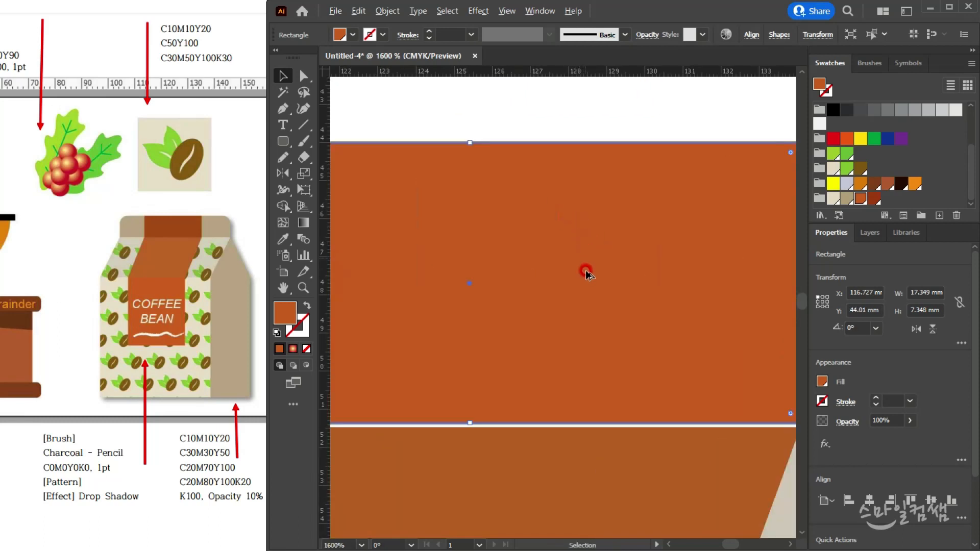
{"action": "scroll", "coordinate": [584, 271], "scroll_direction": "down", "scroll_amount": 1}
{"action": "mouse_move", "coordinate": [540, 332]}
{"action": "left_mouse_down"}
{"action": "mouse_move", "coordinate": [531, 326]}
{"action": "mouse_move", "coordinate": [539, 329]}
{"action": "left_mouse_up"}
{"action": "left_click", "coordinate": [590, 210]}
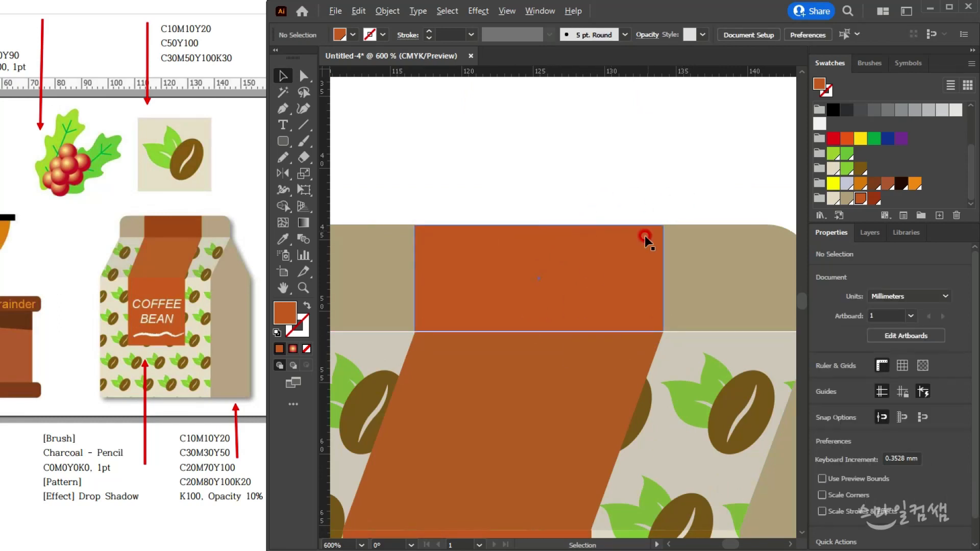
{"action": "scroll", "coordinate": [671, 301], "scroll_direction": "down", "scroll_amount": 3}
{"action": "scroll", "coordinate": [671, 278], "scroll_direction": "up", "scroll_amount": 2}
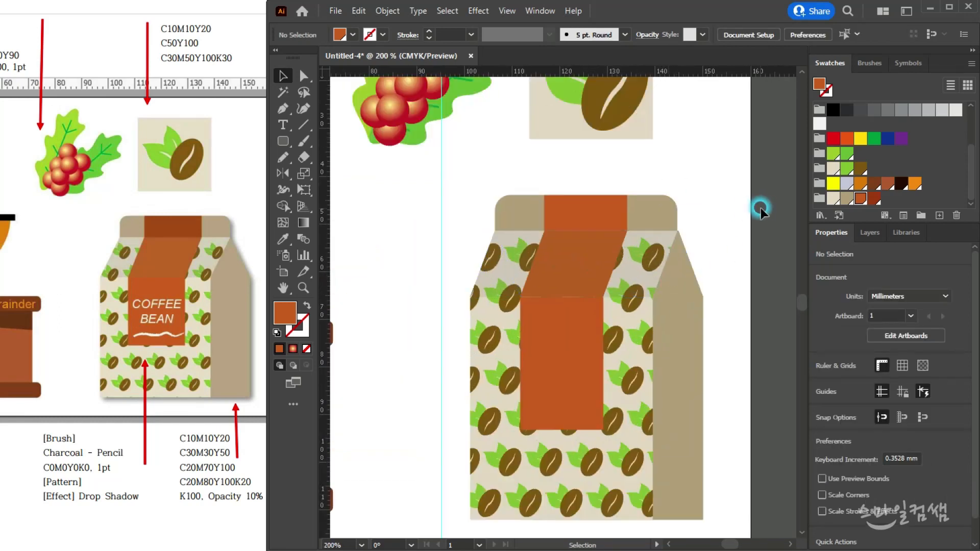
- Fill the short orange rectangle on the bag's top flap with the dark red-brown swatch and deselect it
{"action": "left_click", "coordinate": [604, 210]}
{"action": "scroll", "coordinate": [604, 209], "scroll_direction": "up", "scroll_amount": 2}
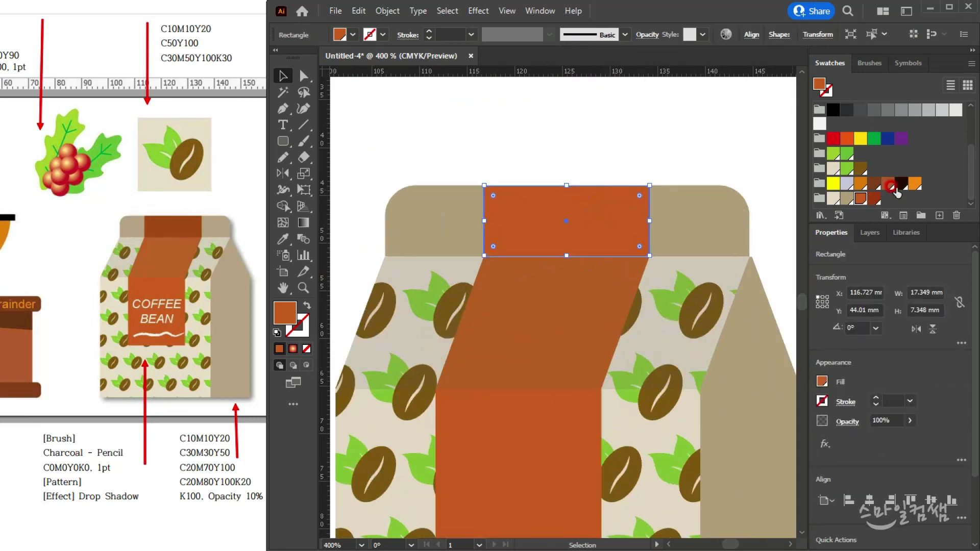
{"action": "left_click", "coordinate": [869, 199]}
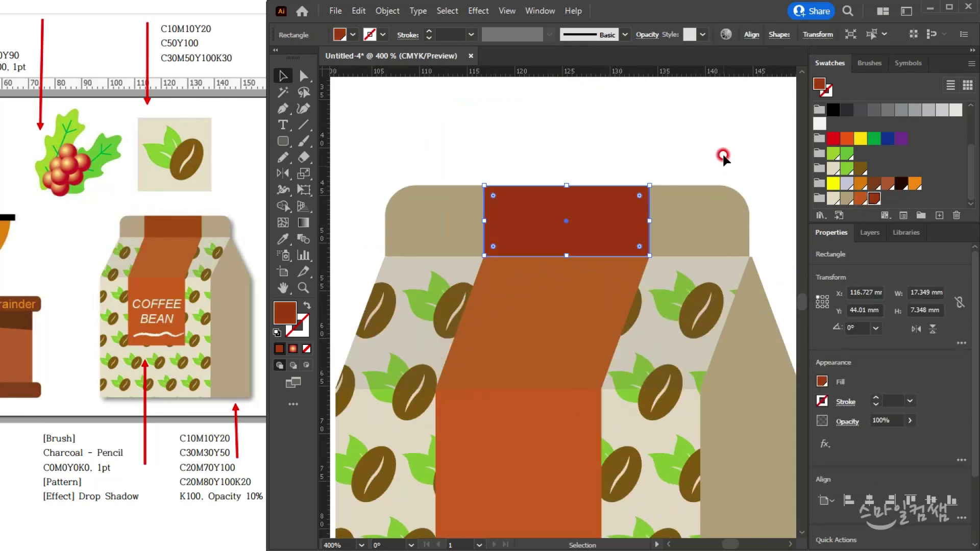
{"action": "left_click", "coordinate": [721, 133]}
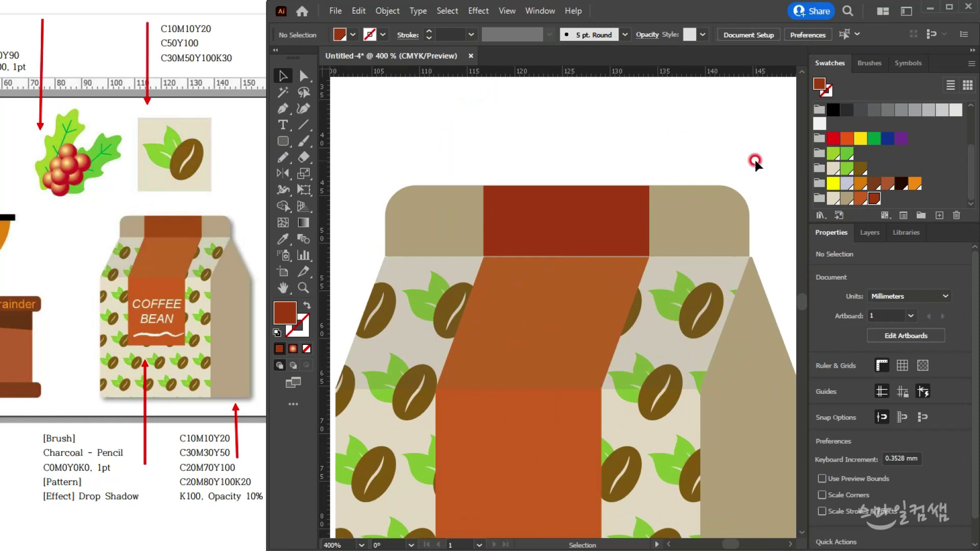
{"action": "scroll", "coordinate": [703, 301], "scroll_direction": "down", "scroll_amount": 2}
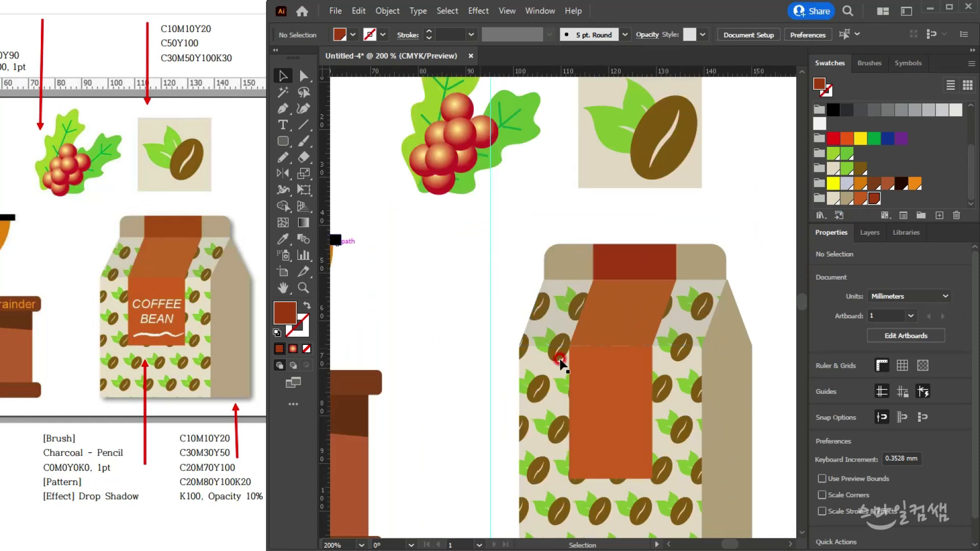
- Group all the parts of the coffee bean bag and deselect the group
{"action": "left_click_drag", "start_coordinate": [688, 444], "coordinate": [655, 354]}
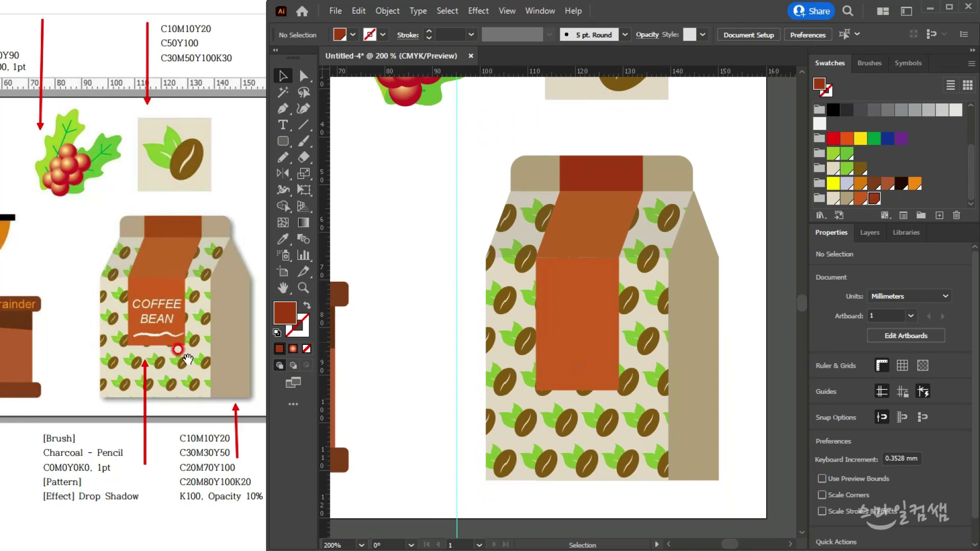
{"action": "left_click_drag", "start_coordinate": [487, 163], "coordinate": [713, 477]}
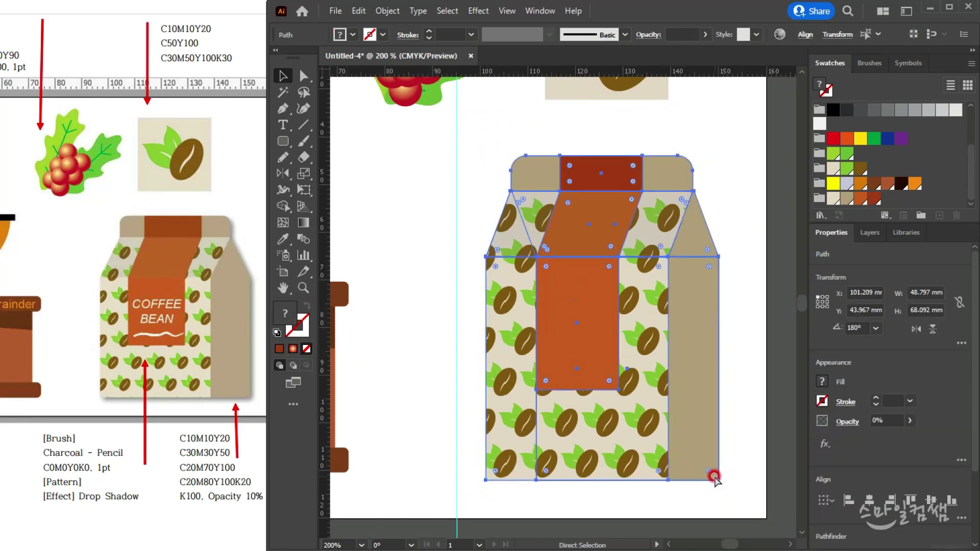
{"action": "key", "text": "ctrl+g"}
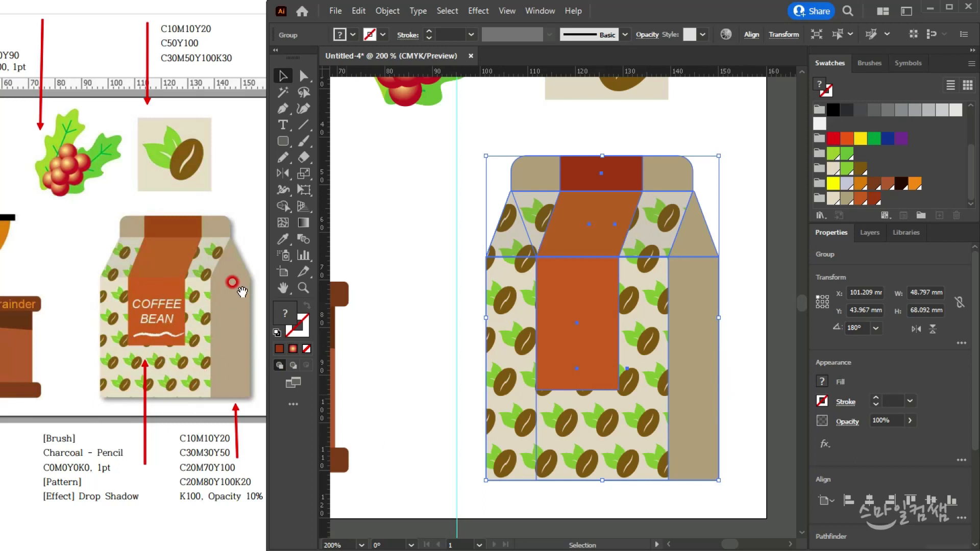
{"action": "left_click", "coordinate": [757, 341]}
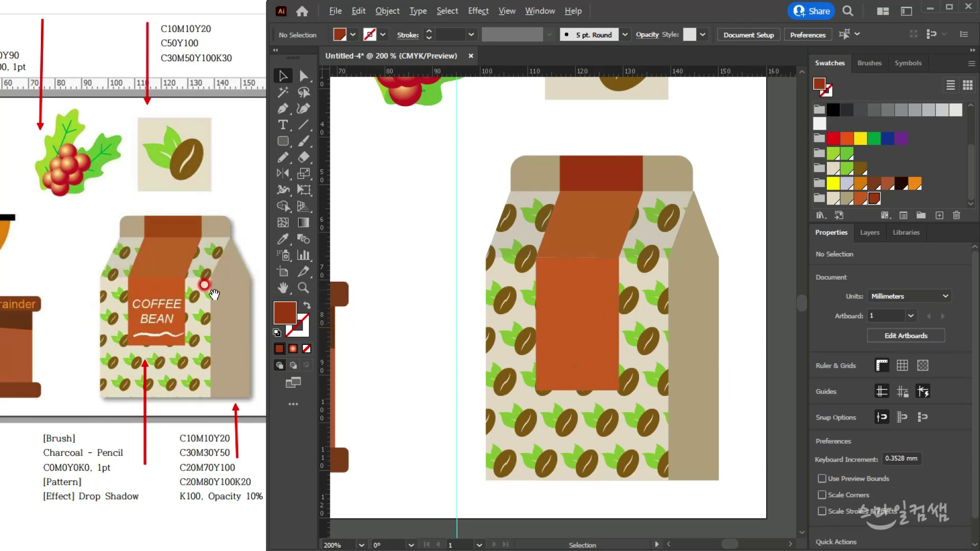
- Open the bag group in isolation, then exit it and release the grouping
{"action": "scroll", "coordinate": [587, 284], "scroll_direction": "up", "scroll_amount": 2}
{"action": "left_click", "coordinate": [612, 271]}
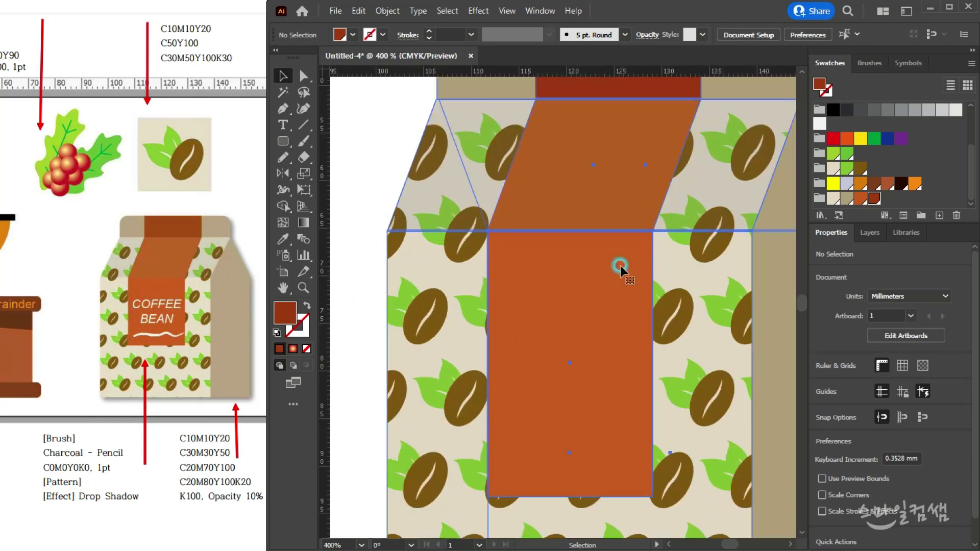
{"action": "double_click", "coordinate": [585, 295]}
{"action": "scroll", "coordinate": [585, 295], "scroll_direction": "down", "scroll_amount": 2}
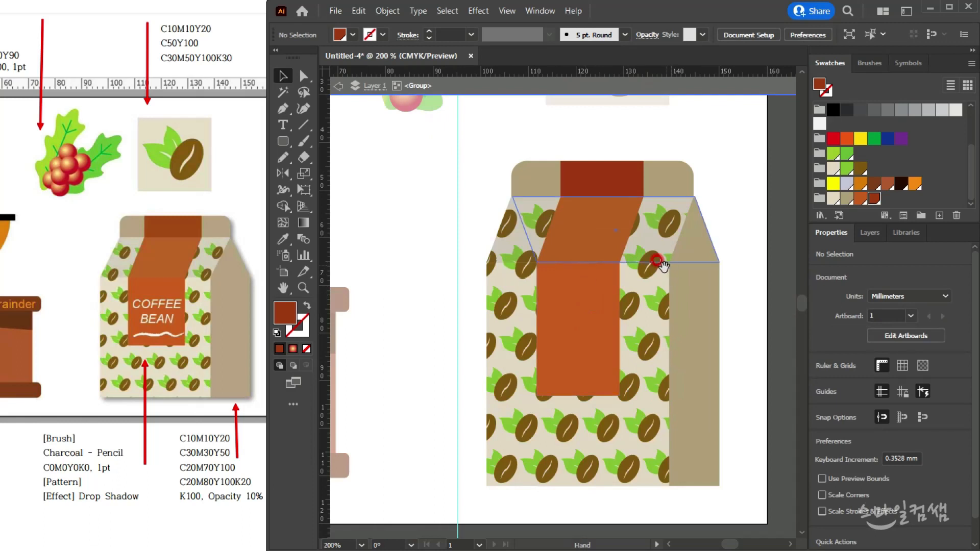
{"action": "double_click", "coordinate": [712, 310]}
{"action": "left_click", "coordinate": [657, 339]}
{"action": "key", "text": "a"}
{"action": "key", "text": "v"}
{"action": "left_click", "coordinate": [711, 344]}
- Move the semi-transparent black shade off the bag's upper panel to free the slanted orange strip for selection
{"action": "left_click", "coordinate": [595, 324]}
{"action": "left_click", "coordinate": [568, 238], "text": "shift"}
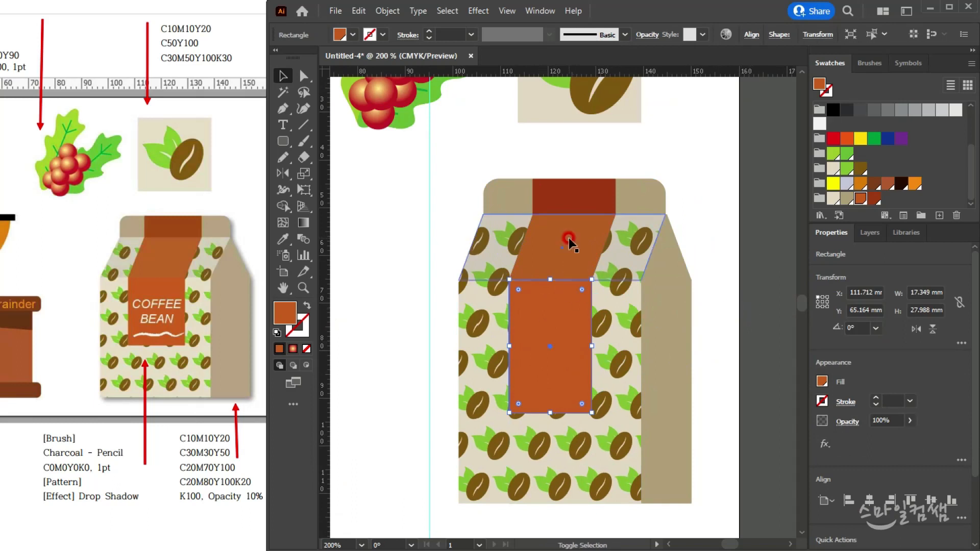
{"action": "left_click", "coordinate": [562, 325]}
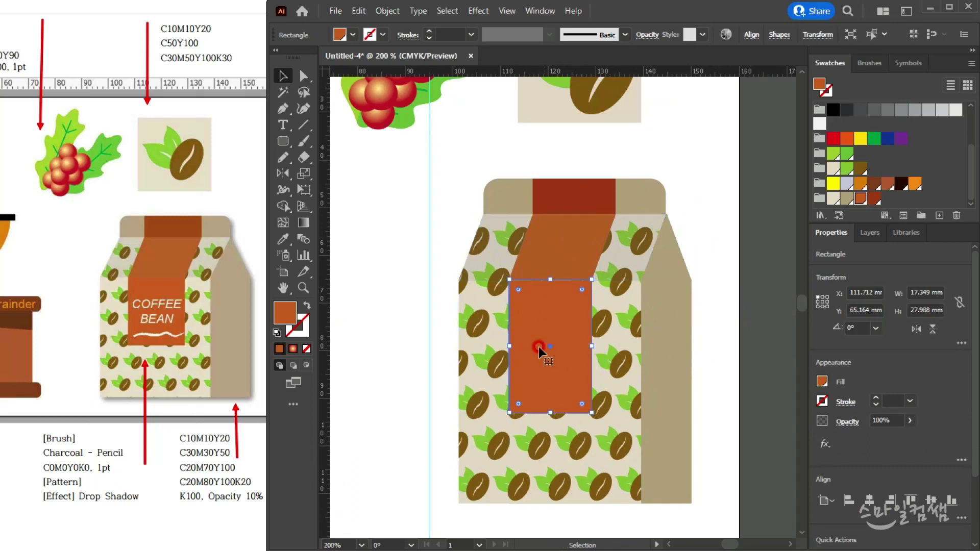
{"action": "scroll", "coordinate": [538, 347], "scroll_direction": "up", "scroll_amount": 1}
{"action": "key", "text": "a"}
{"action": "left_click", "coordinate": [591, 221]}
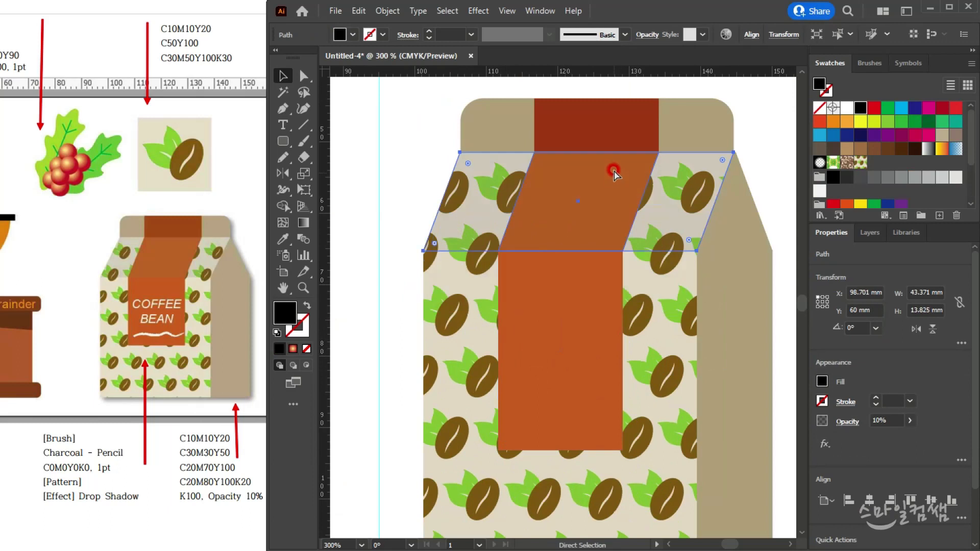
{"action": "key", "text": "v"}
{"action": "left_click_drag", "start_coordinate": [614, 173], "coordinate": [578, 208]}
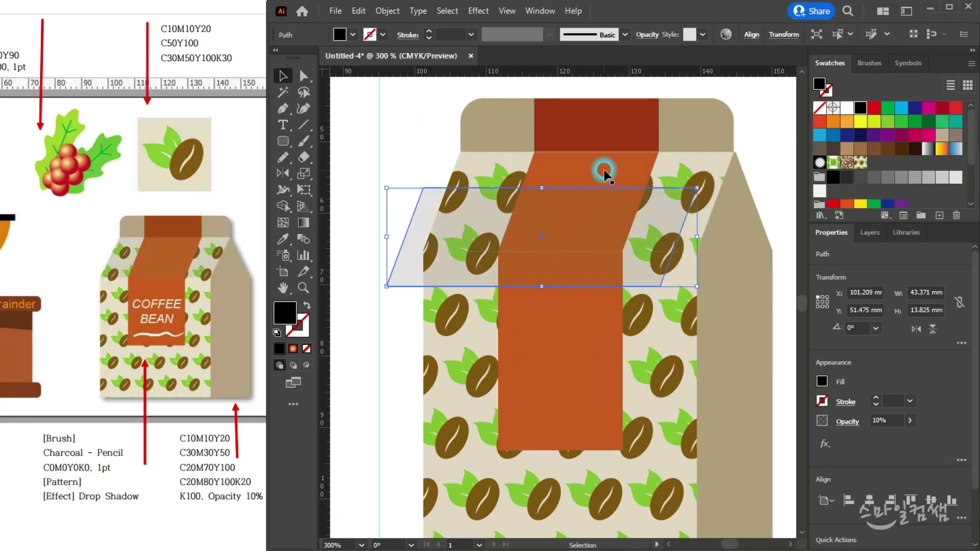
- Widen the flap rectangle, slanted strip and front label together, evenly about their shared centre, keeping their heights
{"action": "left_click", "coordinate": [610, 125]}
{"action": "left_click", "coordinate": [573, 375], "text": "shift"}
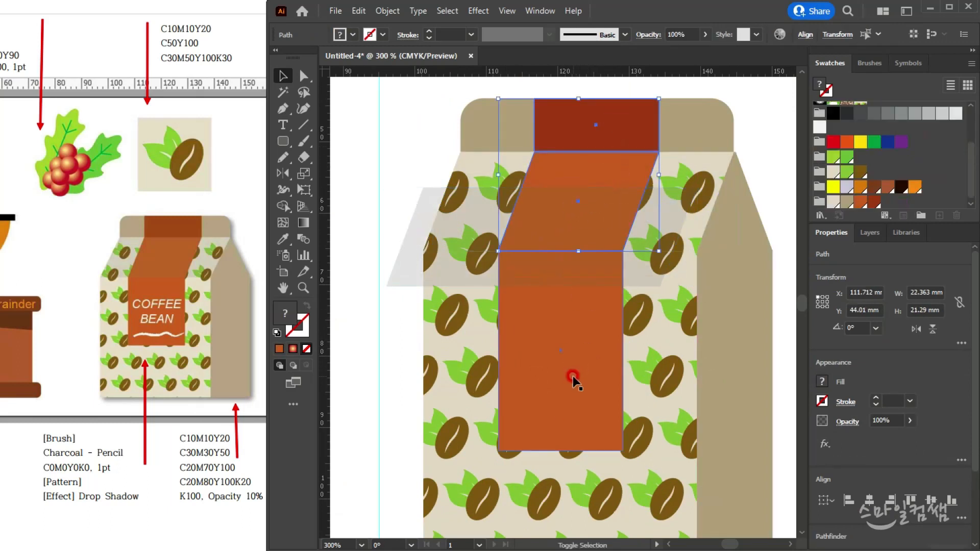
{"action": "left_click_drag", "start_coordinate": [657, 270], "coordinate": [664, 269]}
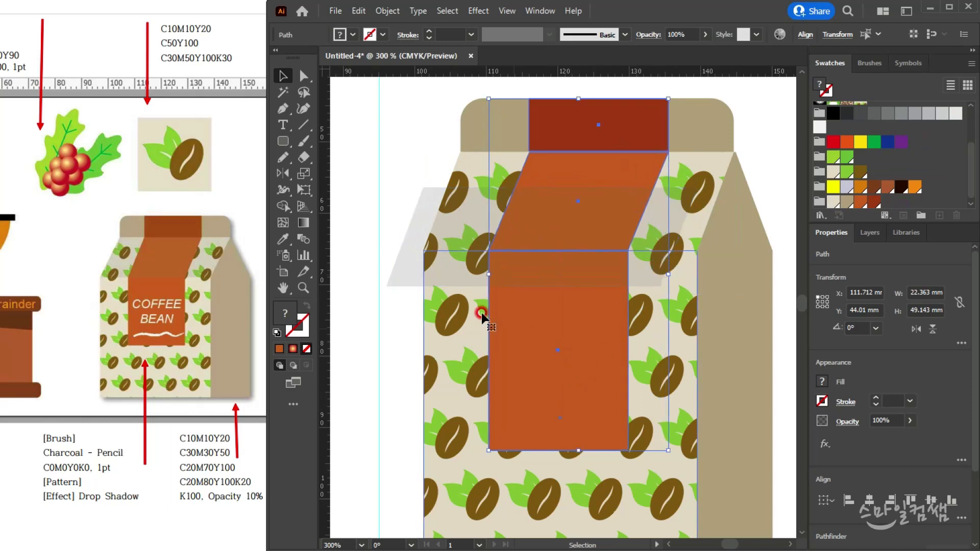
{"action": "left_click", "coordinate": [393, 148]}
- Return the semi-transparent black shade to the bag's upper panel, aligned with its edges, and deselect it
{"action": "left_click_drag", "start_coordinate": [620, 235], "coordinate": [649, 184]}
{"action": "left_click", "coordinate": [776, 198]}
{"action": "key", "text": "ctrl+minus"}
{"action": "key", "text": "ctrl+minus"}
{"action": "left_click_drag", "start_coordinate": [656, 333], "coordinate": [581, 321]}
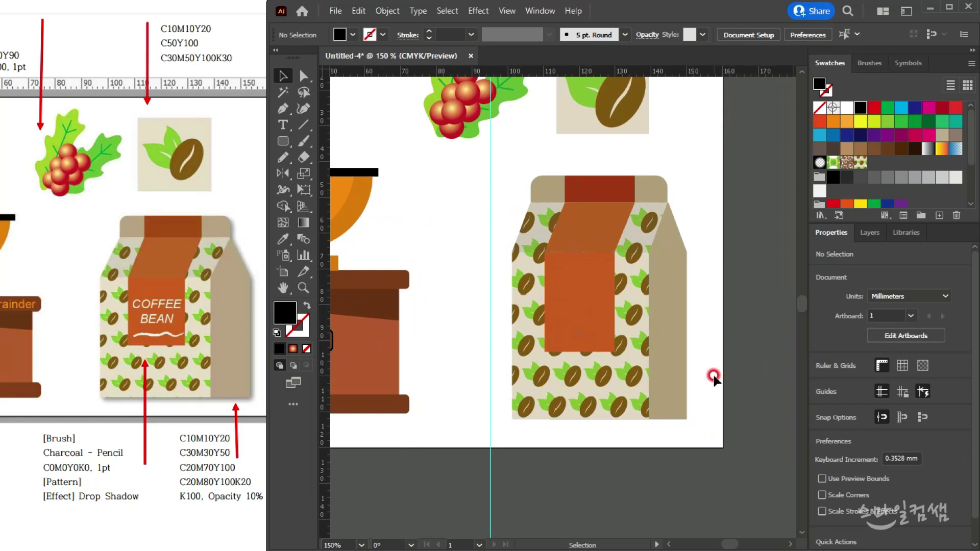
- Examine the lettering and wavy brush line on the reference bag's label
{"action": "left_click", "coordinate": [549, 291]}
{"action": "left_click", "coordinate": [572, 296]}
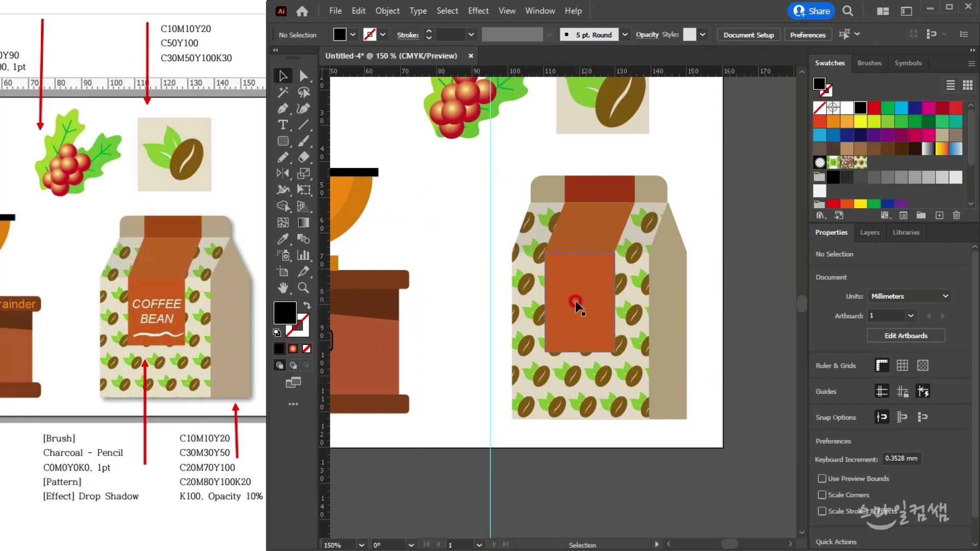
{"action": "left_click", "coordinate": [138, 335]}
{"action": "scroll", "coordinate": [141, 336], "scroll_direction": "up", "scroll_amount": 2}
{"action": "scroll", "coordinate": [146, 431], "scroll_direction": "up", "scroll_amount": 2}
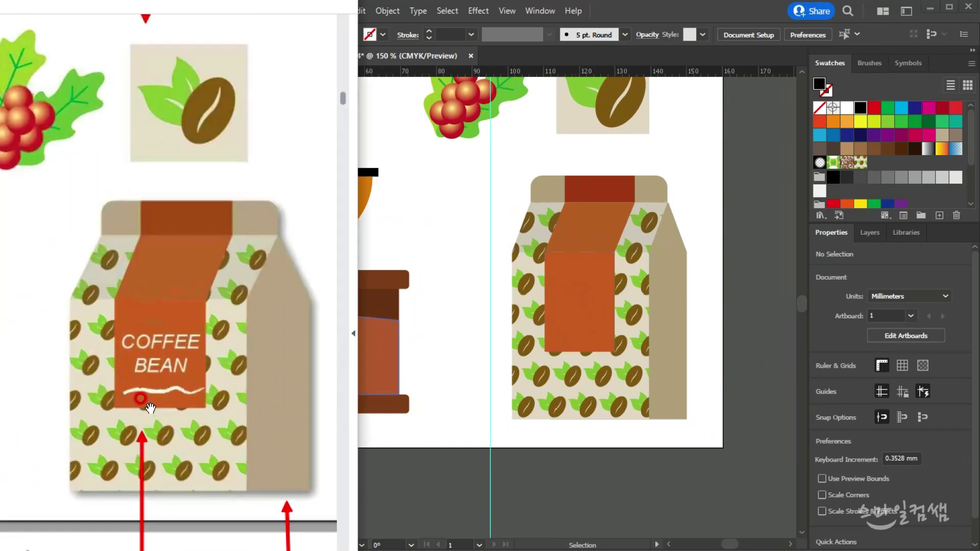
{"action": "scroll", "coordinate": [149, 348], "scroll_direction": "down", "scroll_amount": 1}
{"action": "left_click", "coordinate": [149, 341]}
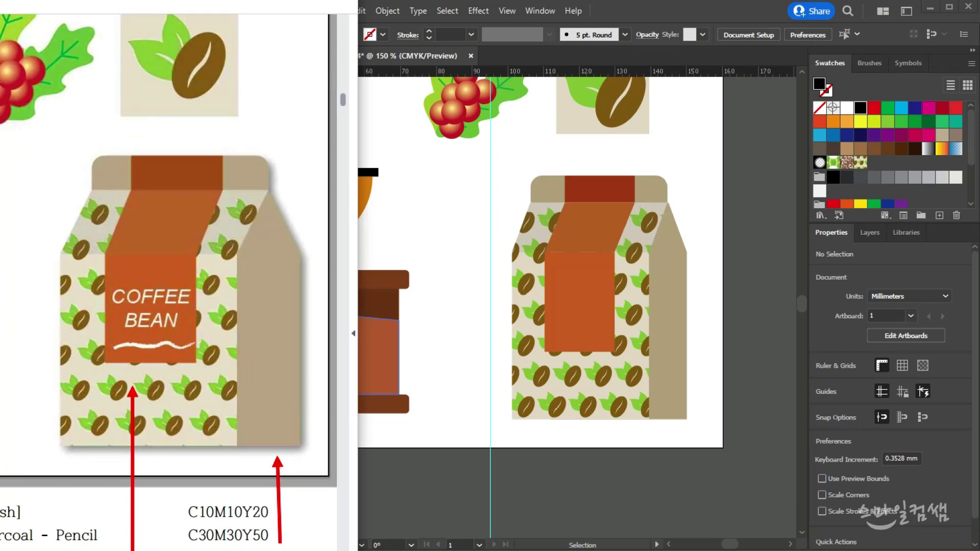
{"action": "left_click", "coordinate": [505, 217]}
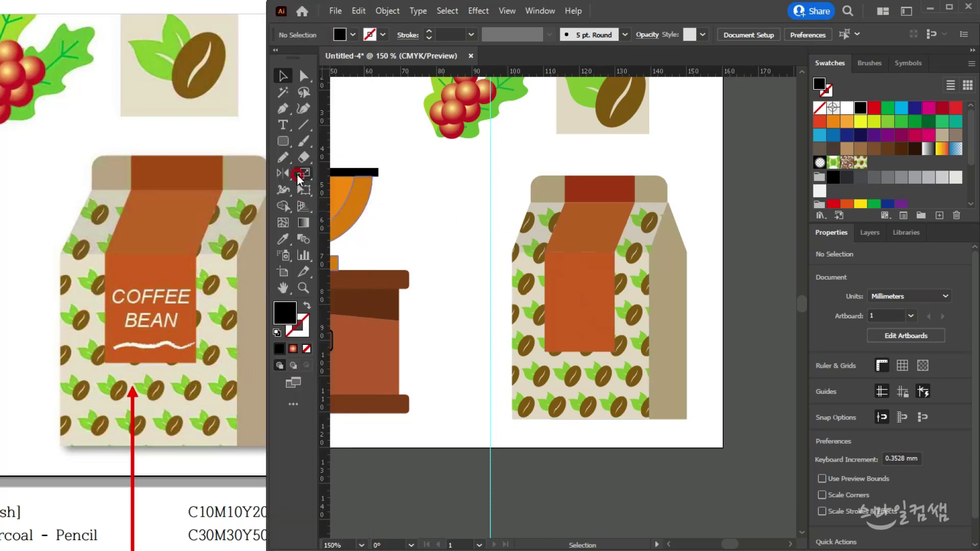
- Draw a freehand wavy line about 16.8 mm long near the bottom of the orange front label with the Pencil tool
{"action": "left_click", "coordinate": [284, 157]}
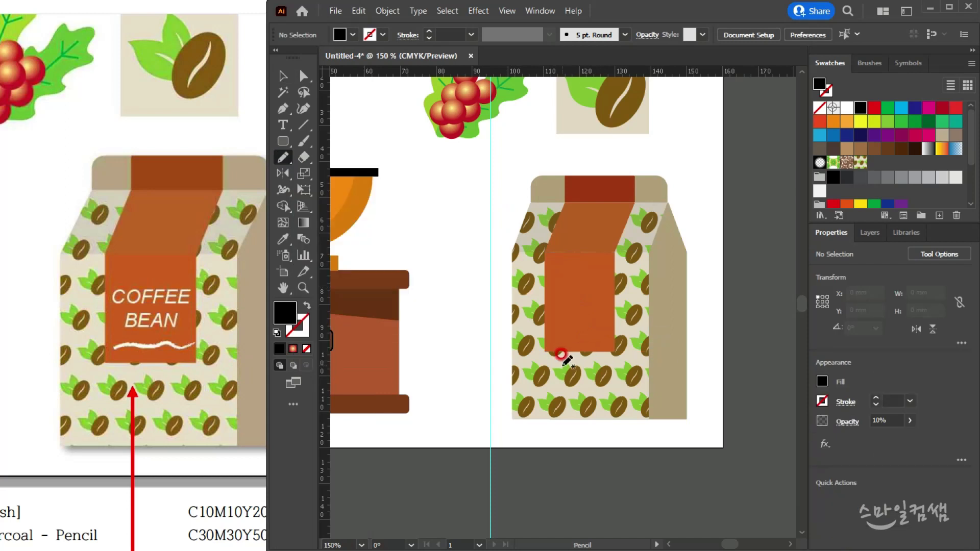
{"action": "scroll", "coordinate": [594, 360], "scroll_direction": "up", "scroll_amount": 2}
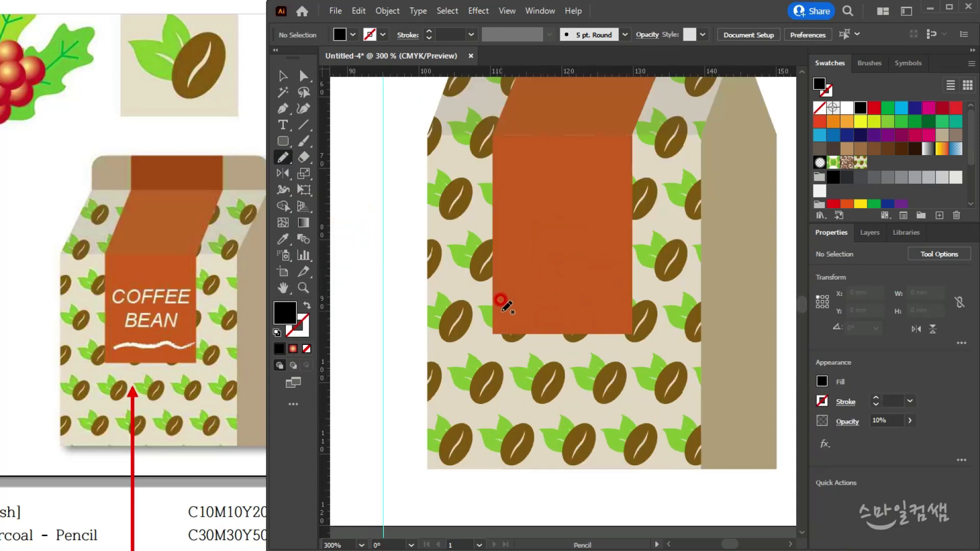
{"action": "mouse_move", "coordinate": [505, 310]}
{"action": "left_mouse_down"}
{"action": "mouse_move", "coordinate": [558, 311]}
{"action": "mouse_move", "coordinate": [586, 301]}
{"action": "mouse_move", "coordinate": [625, 304]}
{"action": "left_mouse_up"}
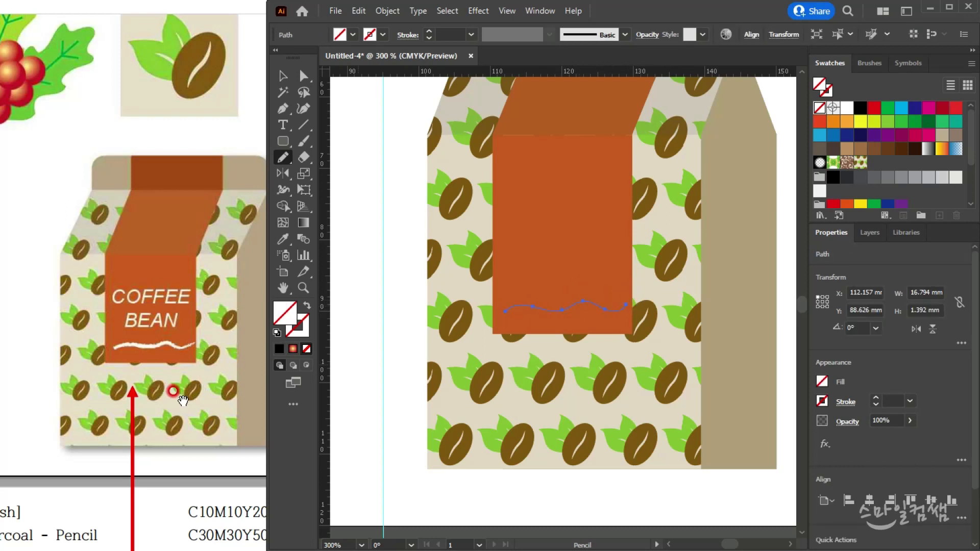
- Check the reference's brush specification and open the Artistic_ChalkCharcoalPencil brush library
{"action": "left_click_drag", "start_coordinate": [148, 443], "coordinate": [215, 280]}
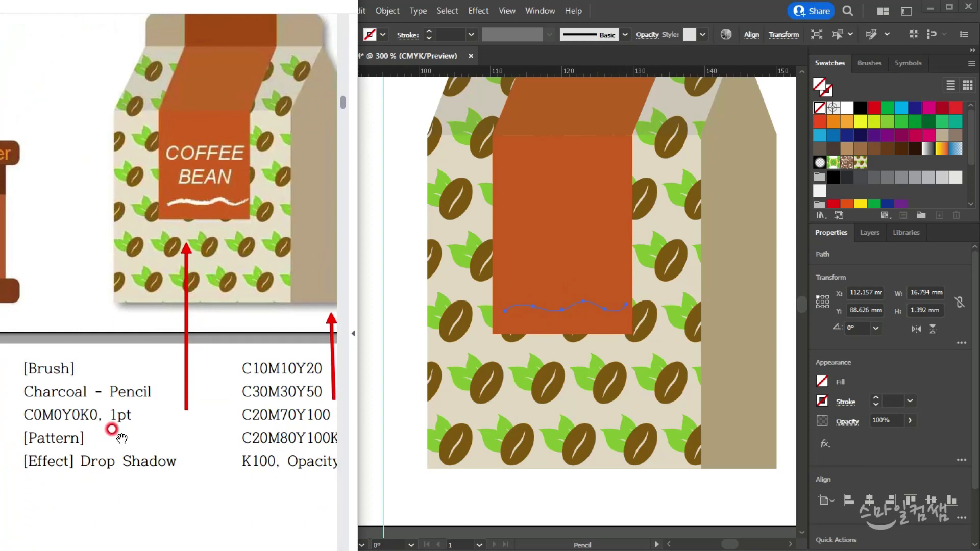
{"action": "scroll", "coordinate": [130, 428], "scroll_direction": "down", "scroll_amount": 2}
{"action": "scroll", "coordinate": [134, 393], "scroll_direction": "up", "scroll_amount": 1}
{"action": "key", "text": "v"}
{"action": "left_click", "coordinate": [630, 6]}
{"action": "key", "text": "n"}
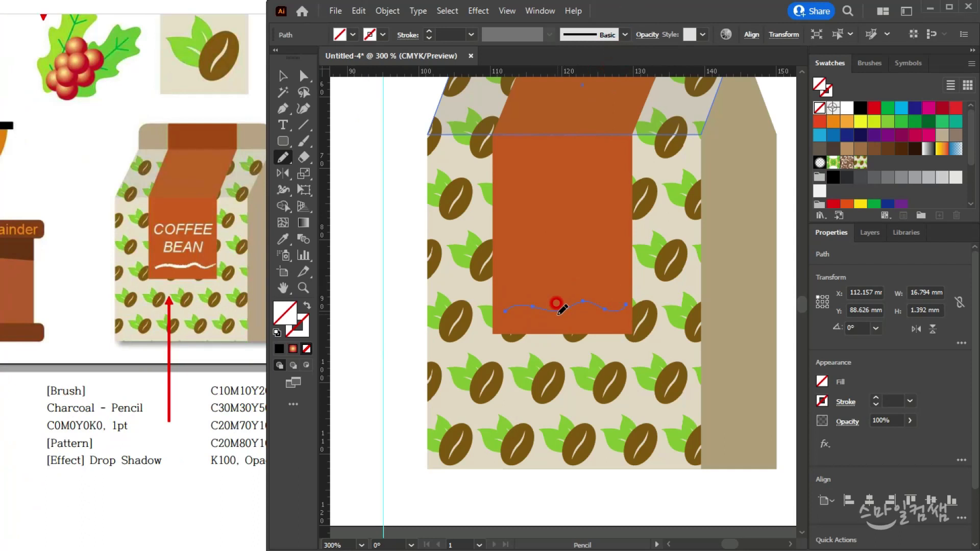
{"action": "key", "text": "F5"}
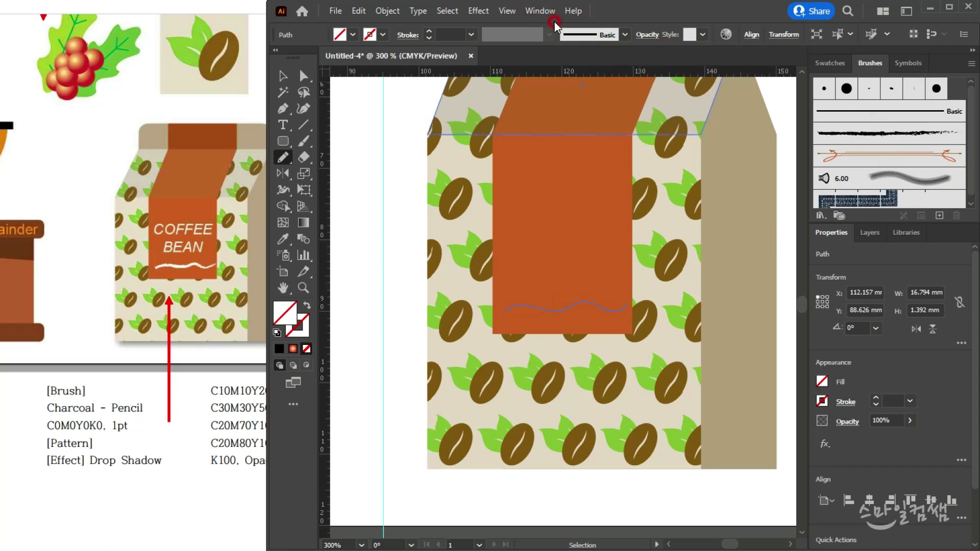
{"action": "left_click", "coordinate": [820, 215]}
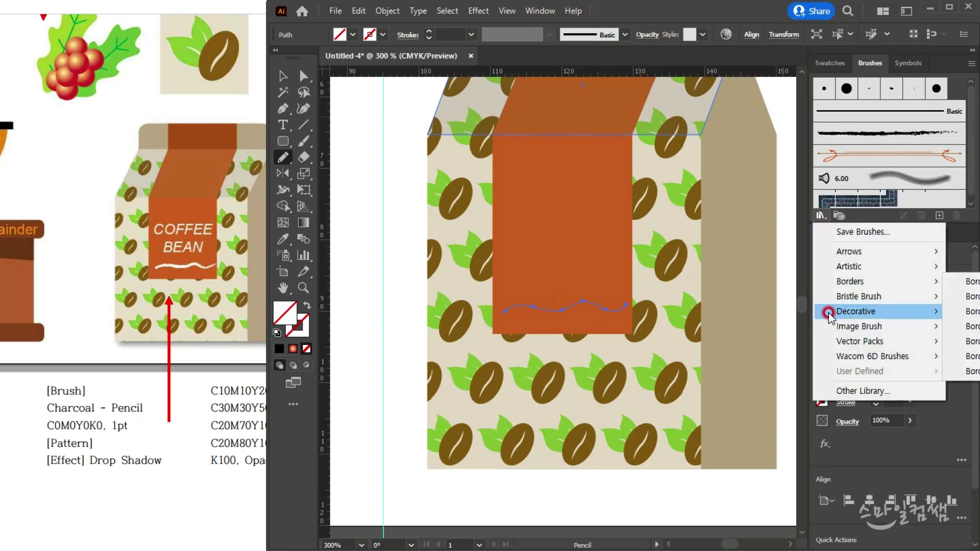
{"action": "left_click", "coordinate": [832, 269]}
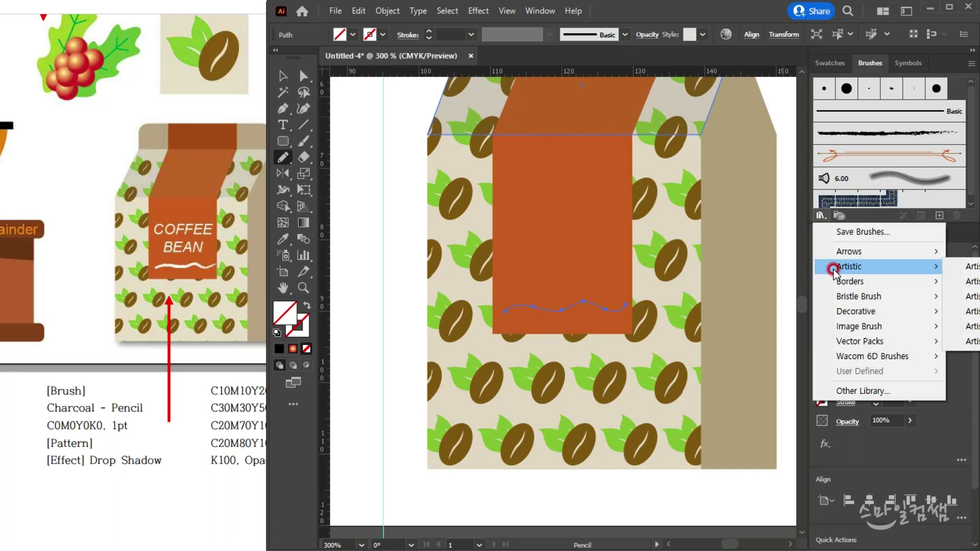
{"action": "left_click", "coordinate": [972, 281]}
- Apply the Charcoal - Pencil brush at 1 pt to the wavy line and close the brush library
{"action": "left_click_drag", "start_coordinate": [340, 264], "coordinate": [535, 215]}
{"action": "left_click", "coordinate": [551, 307]}
{"action": "left_click_drag", "start_coordinate": [522, 306], "coordinate": [501, 457]}
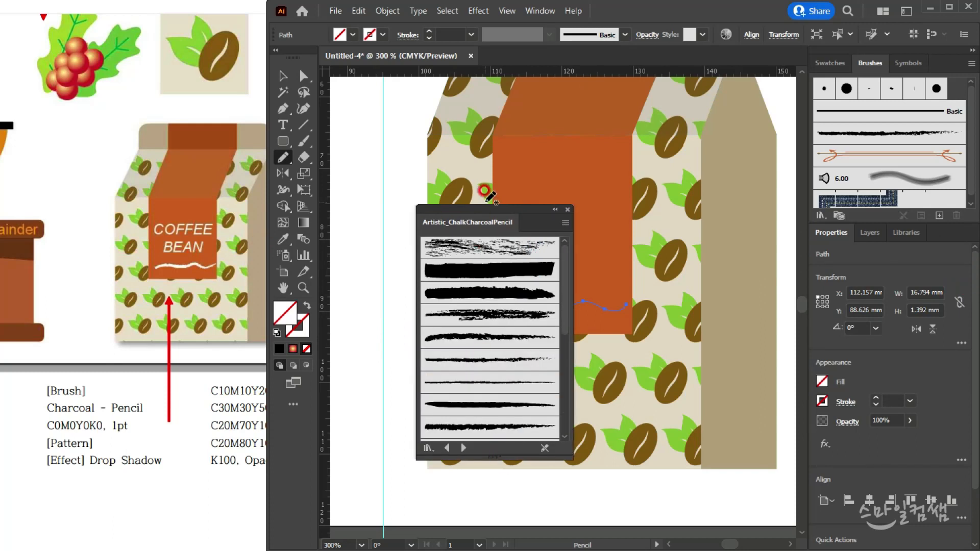
{"action": "left_click_drag", "start_coordinate": [487, 215], "coordinate": [383, 201]}
{"action": "left_click", "coordinate": [374, 350]}
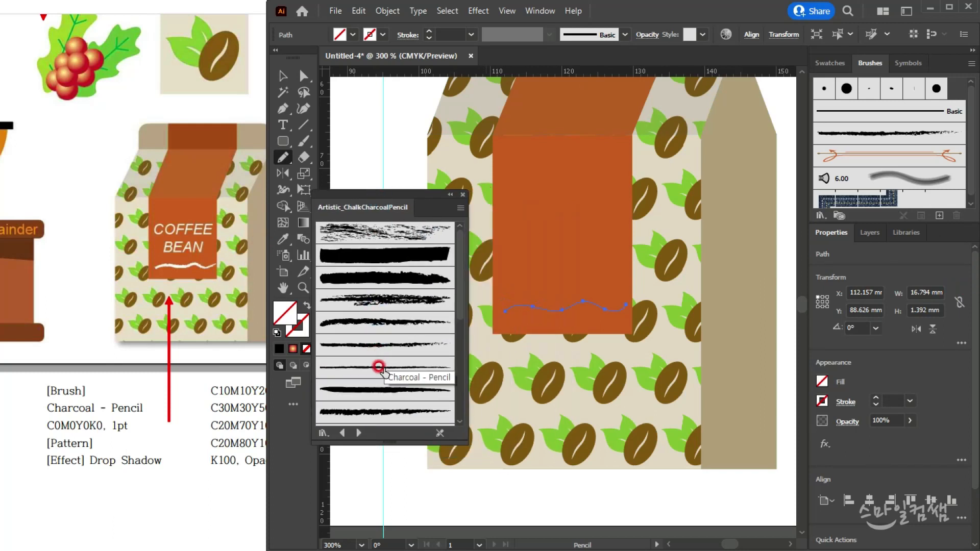
{"action": "left_click", "coordinate": [372, 367]}
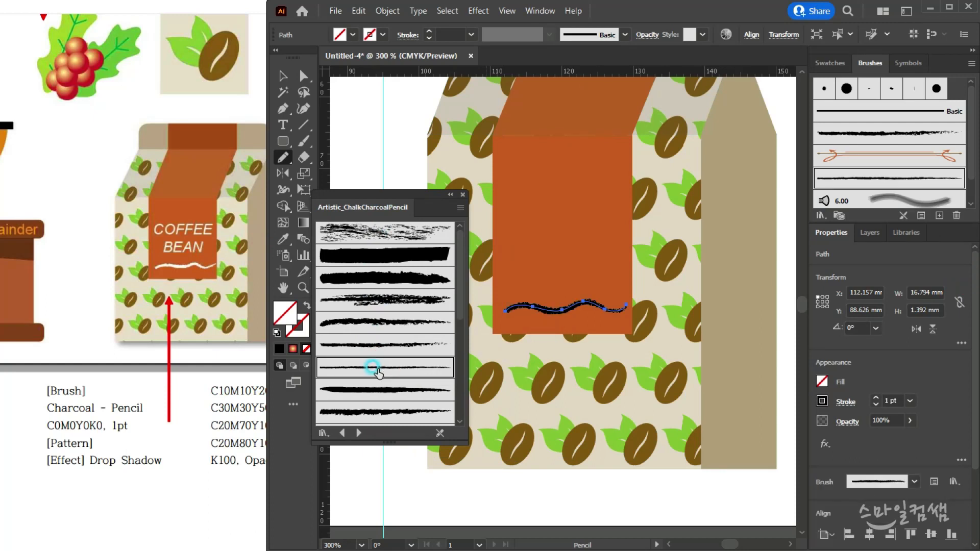
{"action": "left_click", "coordinate": [463, 194]}
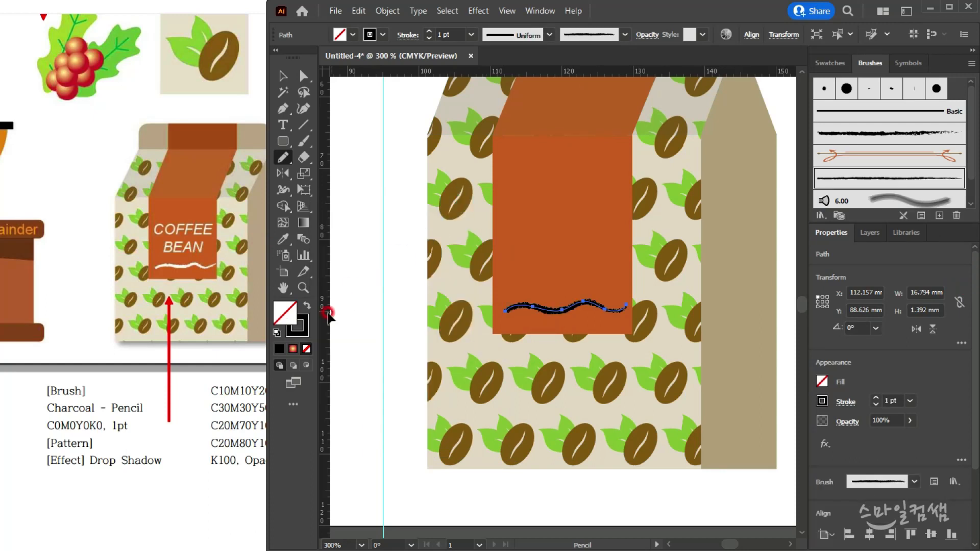
- Set the wavy brush line's stroke colour to white (C0 M0 Y0 K0, hex FFFFFF) and deselect it
{"action": "double_click", "coordinate": [300, 326]}
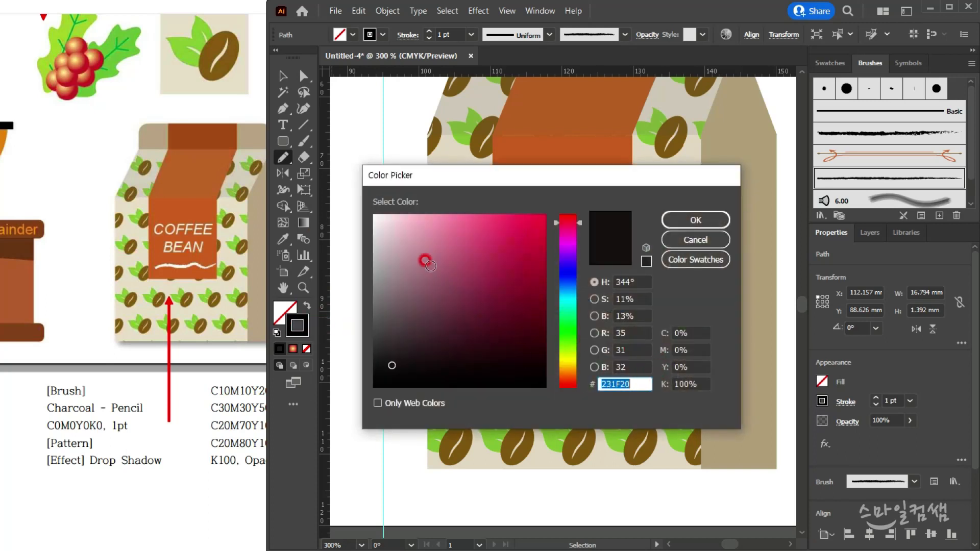
{"action": "left_click_drag", "start_coordinate": [430, 266], "coordinate": [356, 202]}
{"action": "left_click", "coordinate": [698, 339]}
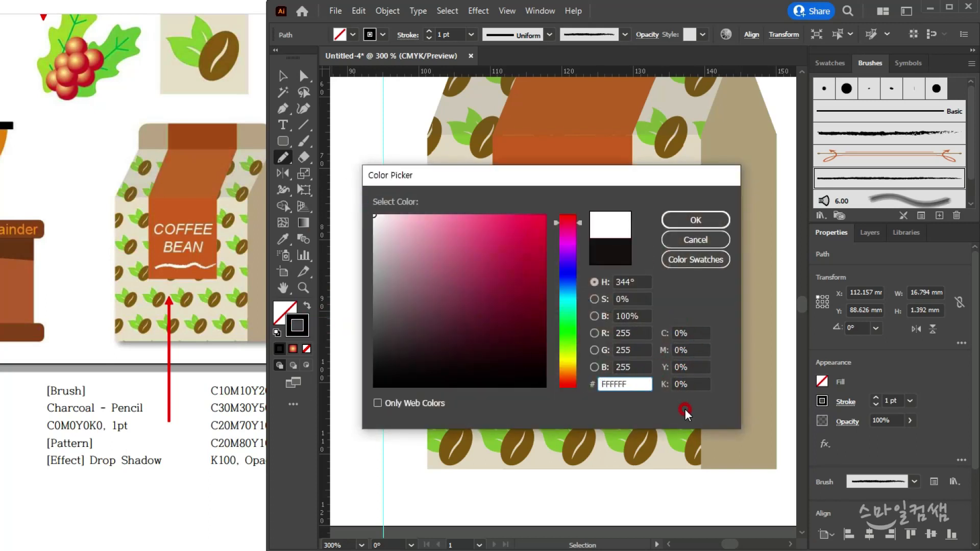
{"action": "left_click", "coordinate": [709, 219]}
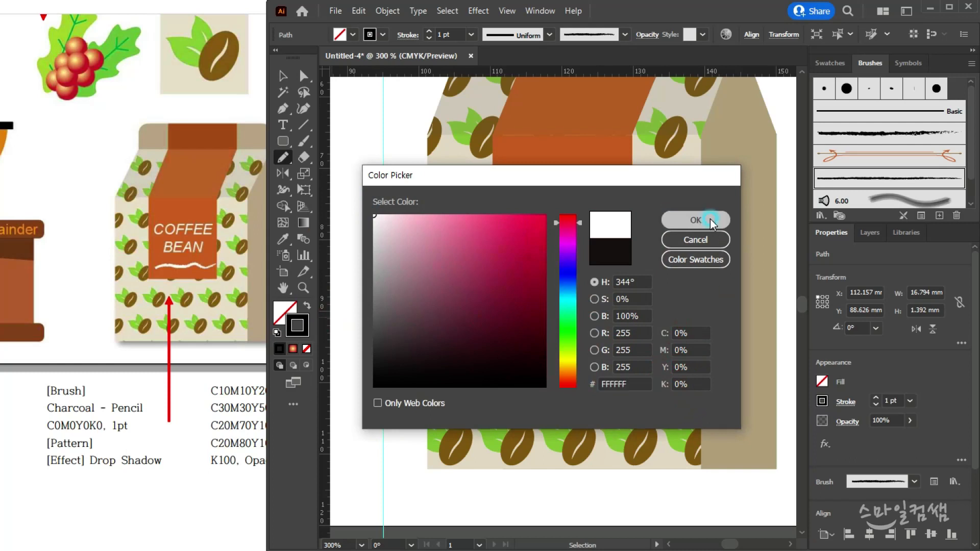
{"action": "left_click", "coordinate": [287, 80]}
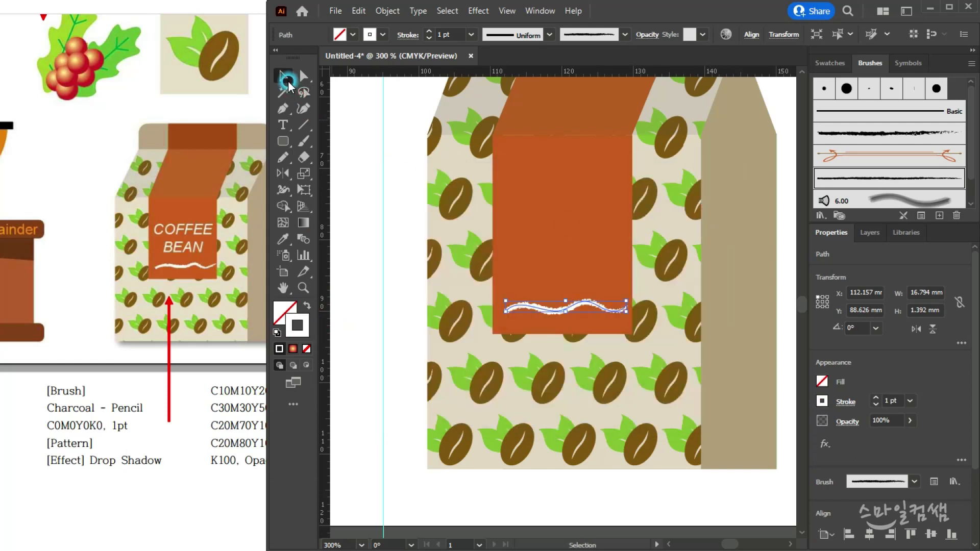
{"action": "left_click", "coordinate": [343, 150]}
- Check the reference's text specification and the placement of the COFFEE BEAN lettering on the bag
{"action": "scroll", "coordinate": [707, 372], "scroll_direction": "down", "scroll_amount": 2}
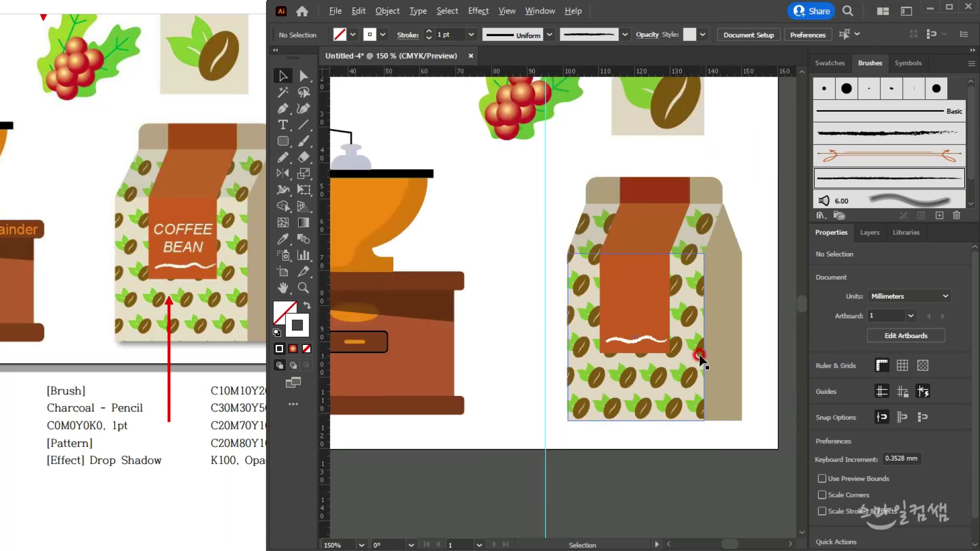
{"action": "scroll", "coordinate": [664, 338], "scroll_direction": "down", "scroll_amount": 1}
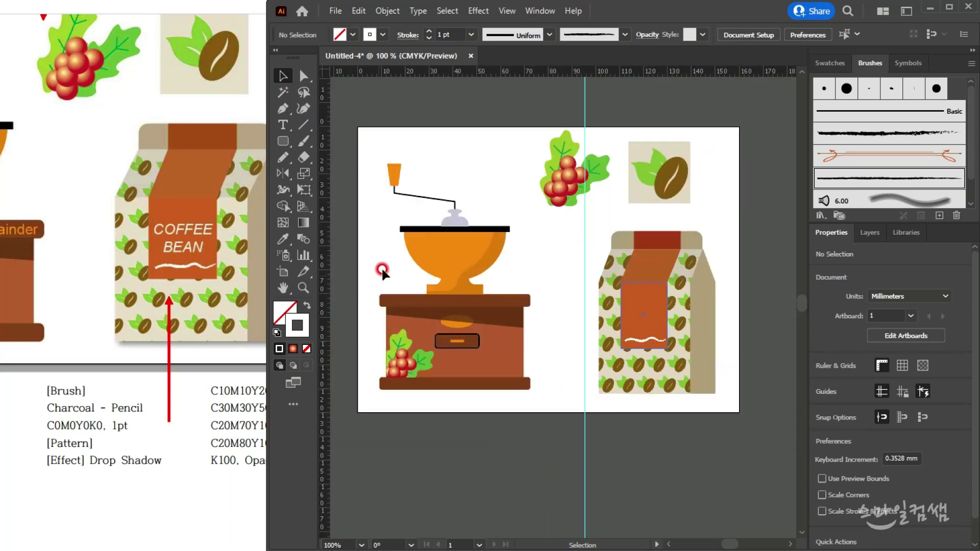
{"action": "scroll", "coordinate": [696, 363], "scroll_direction": "up", "scroll_amount": 3}
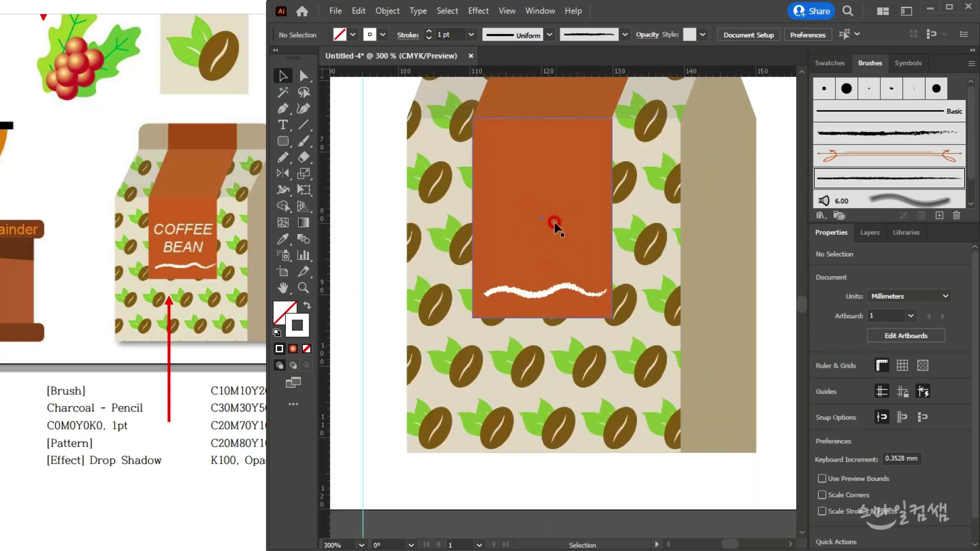
{"action": "left_click_drag", "start_coordinate": [574, 259], "coordinate": [613, 309]}
{"action": "left_click_drag", "start_coordinate": [206, 253], "coordinate": [205, 326]}
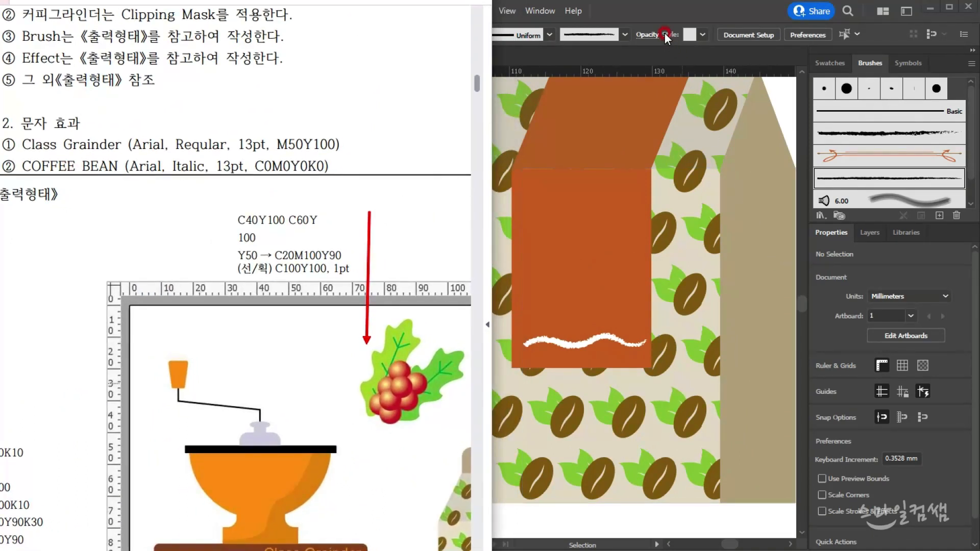
{"action": "scroll", "coordinate": [356, 419], "scroll_direction": "down", "scroll_amount": 3}
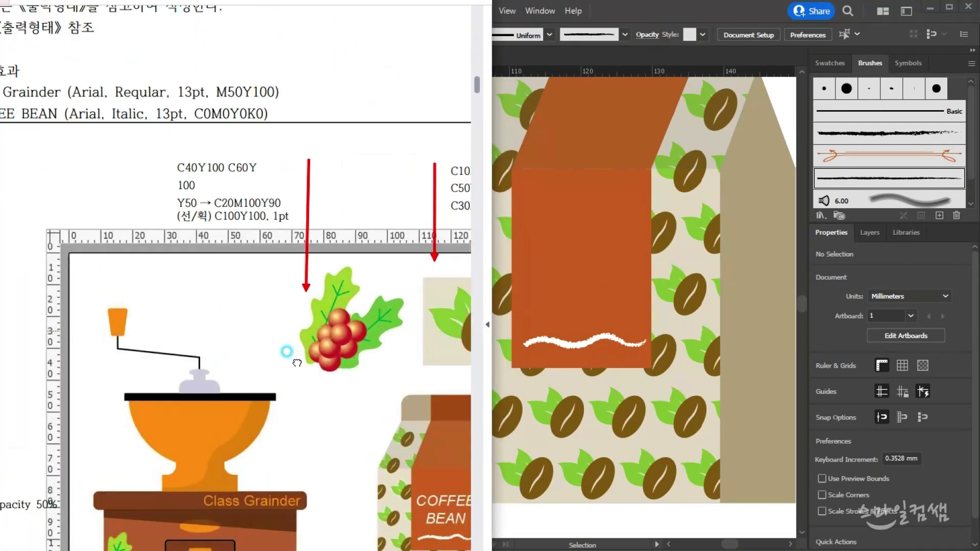
{"action": "scroll", "coordinate": [272, 300], "scroll_direction": "up", "scroll_amount": 3}
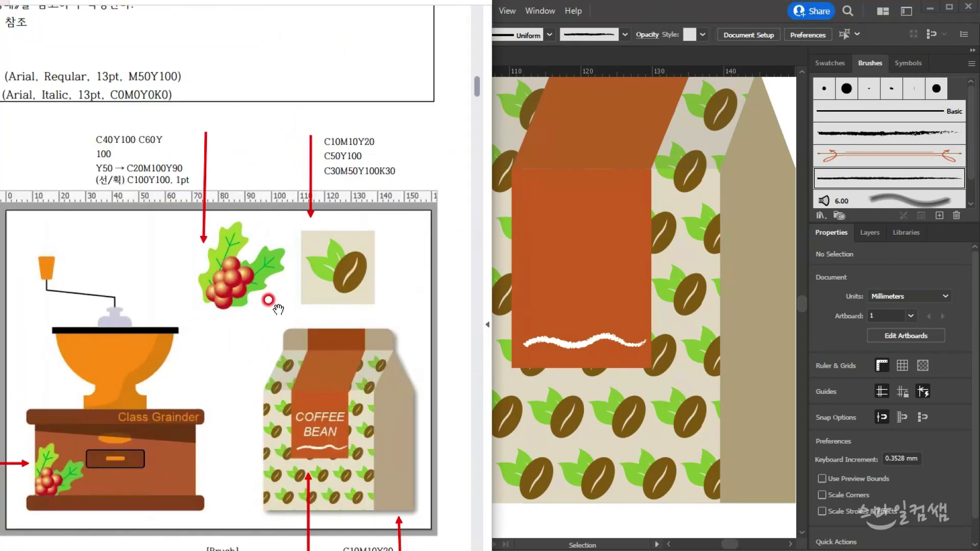
{"action": "left_click", "coordinate": [634, 11]}
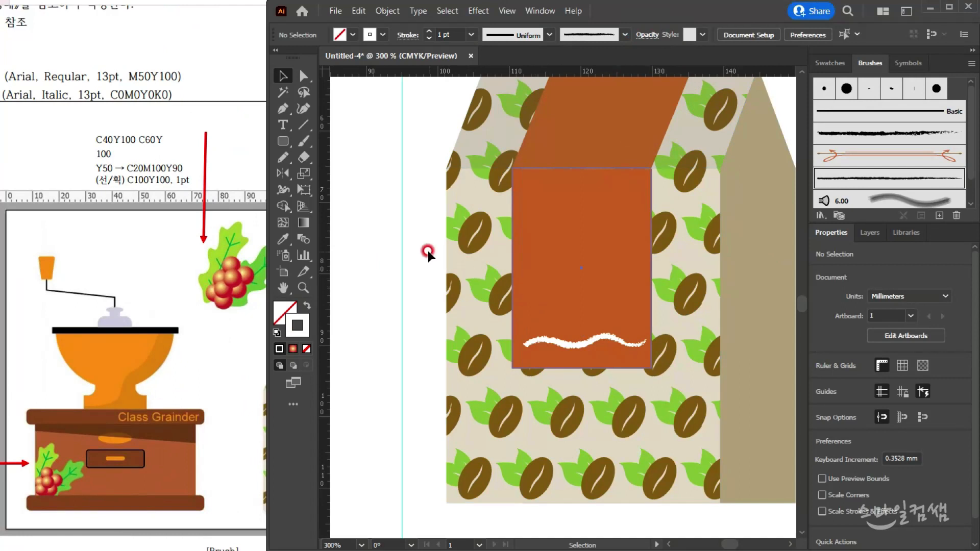
- Add the text "COFFEE BEAN" on two lines to the orange front label, above the wavy line
{"action": "left_click", "coordinate": [281, 75]}
{"action": "left_click", "coordinate": [281, 76]}
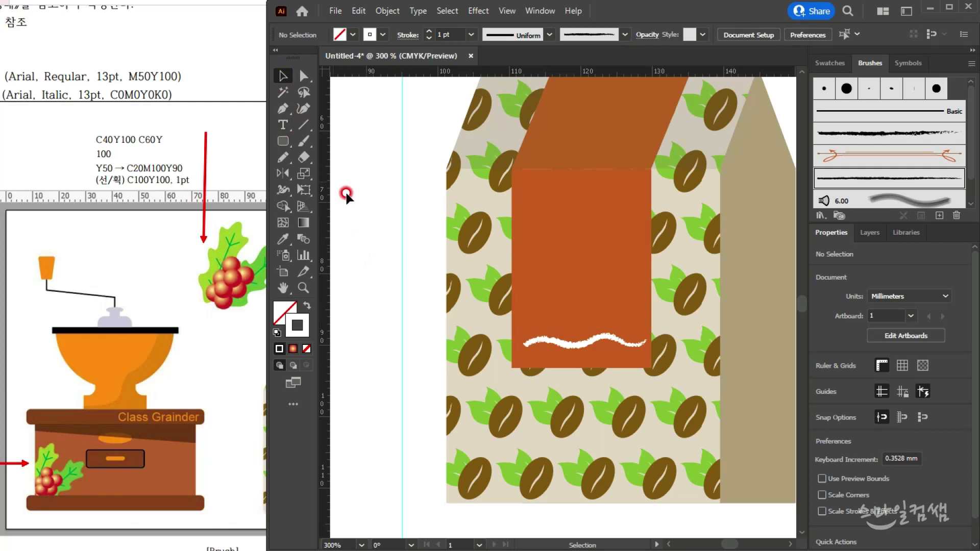
{"action": "key", "text": "t"}
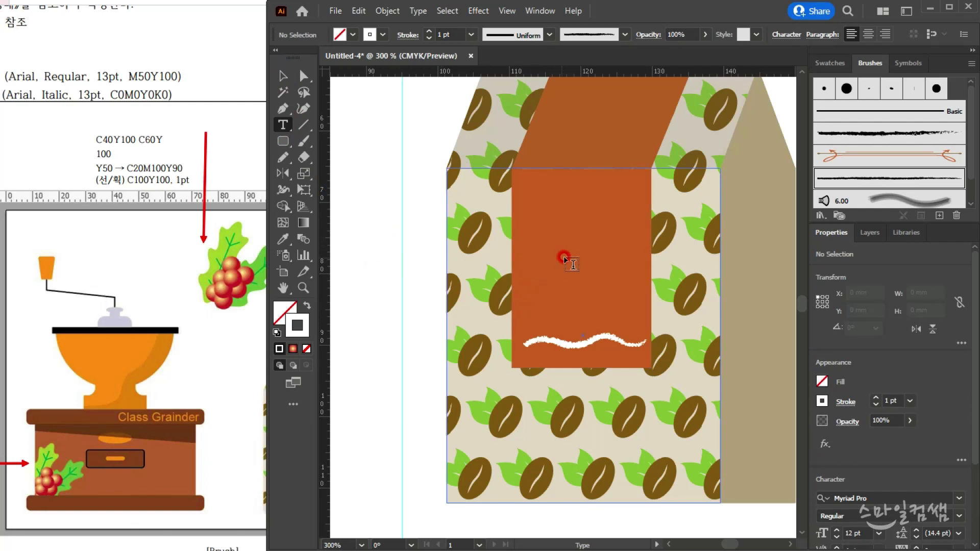
{"action": "left_click", "coordinate": [523, 266]}
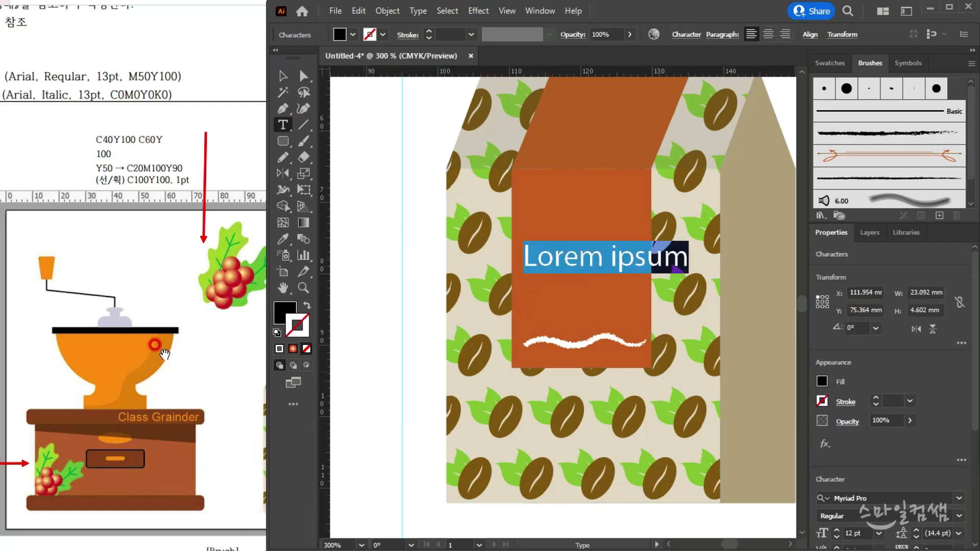
{"action": "left_click", "coordinate": [155, 348]}
{"action": "left_click_drag", "start_coordinate": [156, 348], "coordinate": [141, 340]}
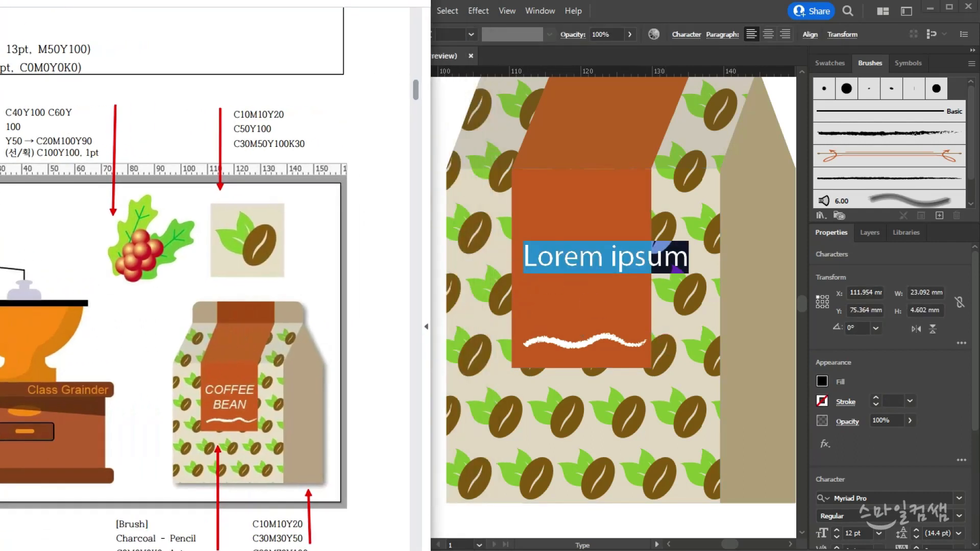
{"action": "left_click_drag", "start_coordinate": [492, 276], "coordinate": [381, 276]}
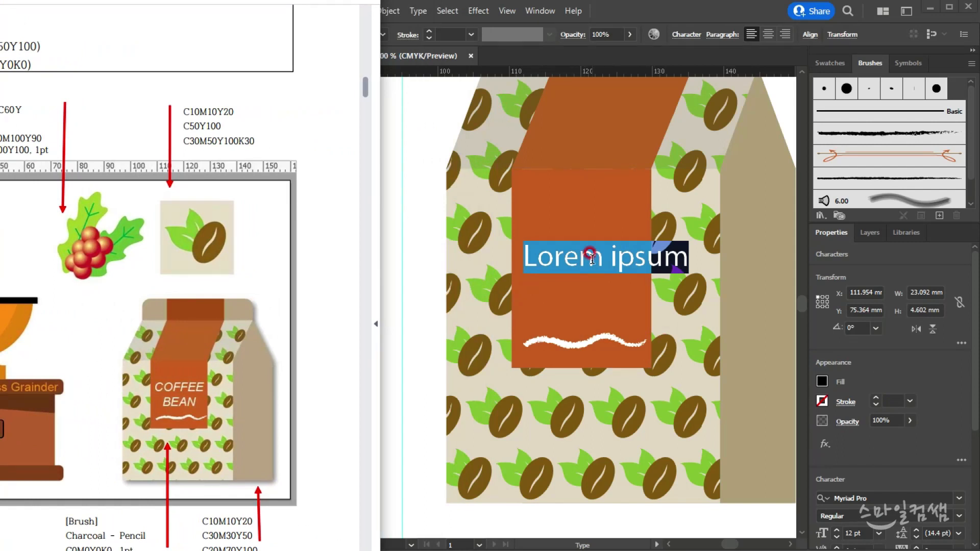
{"action": "left_click", "coordinate": [635, 9]}
{"action": "type", "text": "COFFEE"}
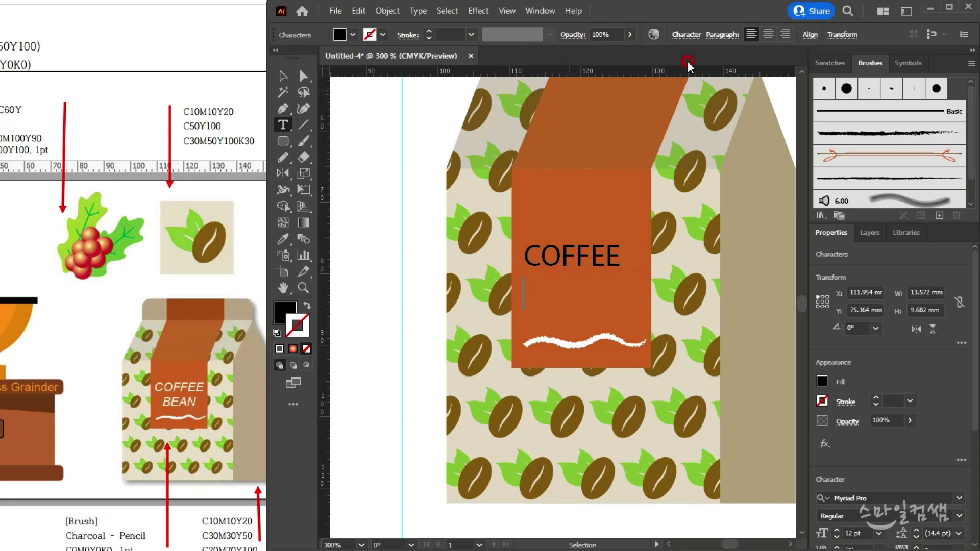
- Set all of the COFFEE BEAN text to Arial Italic at 13 pt
{"action": "key", "text": "ctrl+a"}
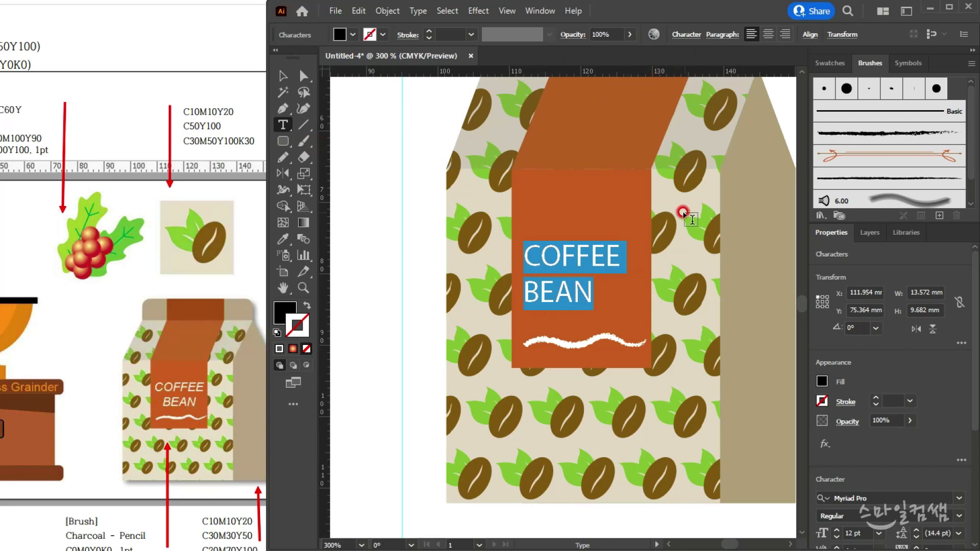
{"action": "key", "text": "ctrl+t"}
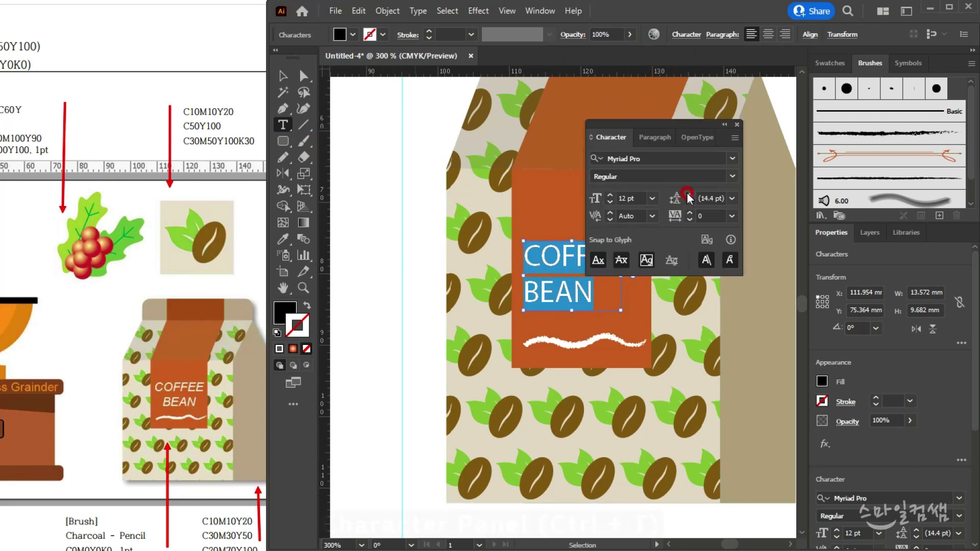
{"action": "left_click", "coordinate": [652, 156]}
{"action": "type", "text": "ar"}
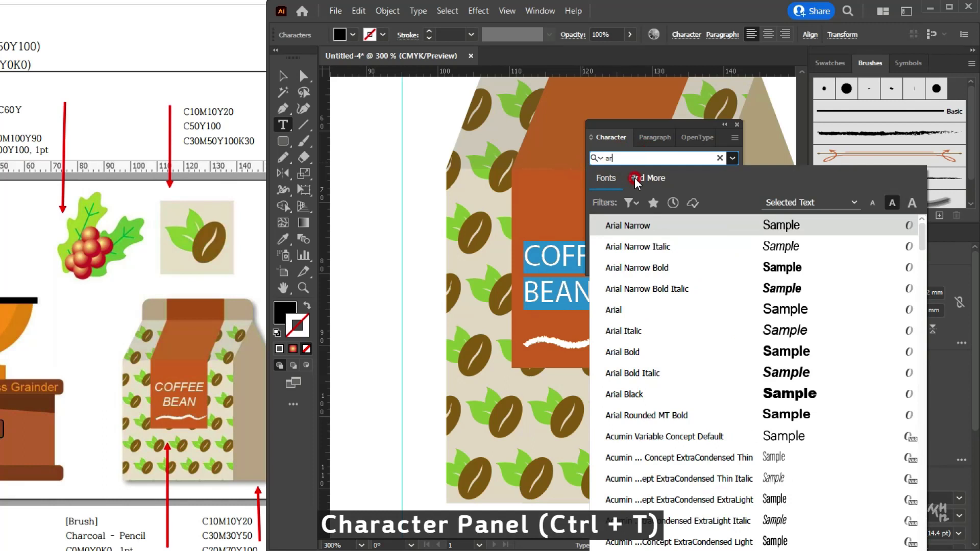
{"action": "left_click", "coordinate": [656, 333]}
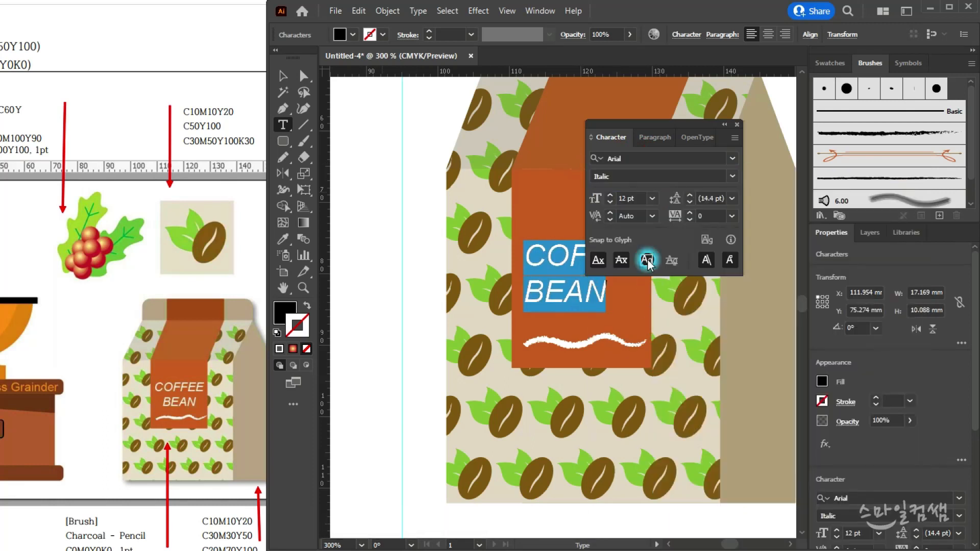
{"action": "left_click", "coordinate": [612, 200]}
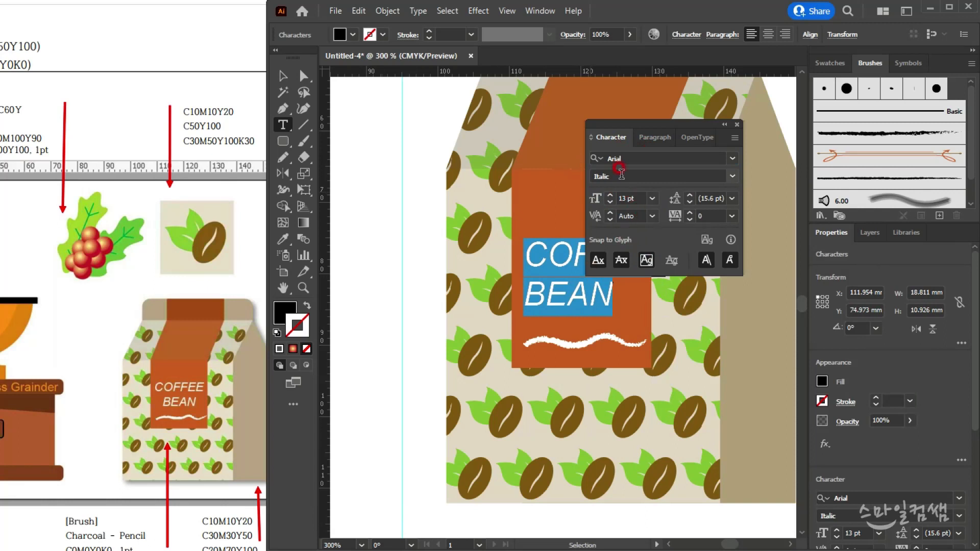
- Centre-align the two lines of the COFFEE BEAN text and select it as an object
{"action": "left_click_drag", "start_coordinate": [641, 125], "coordinate": [680, 111]}
{"action": "left_click", "coordinate": [690, 123]}
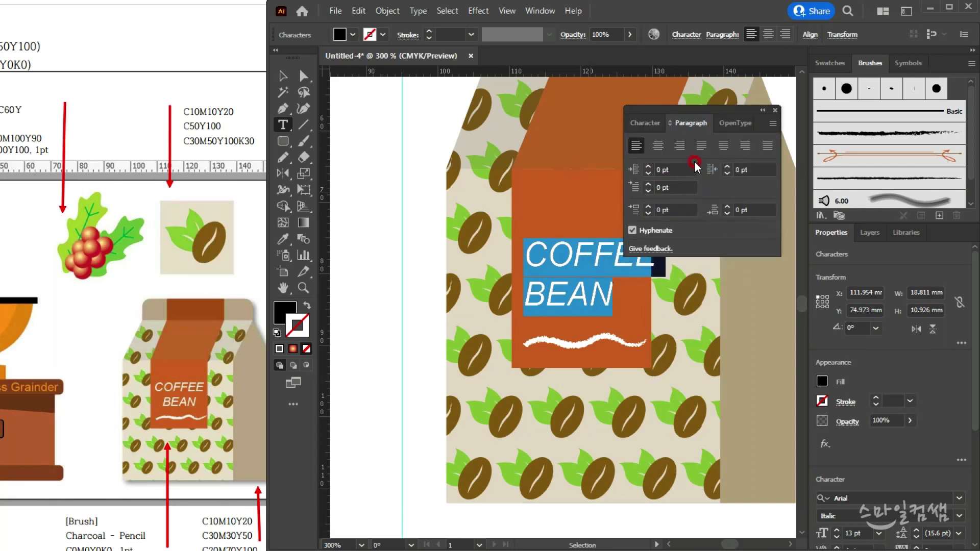
{"action": "left_click", "coordinate": [658, 148]}
{"action": "left_click", "coordinate": [282, 76]}
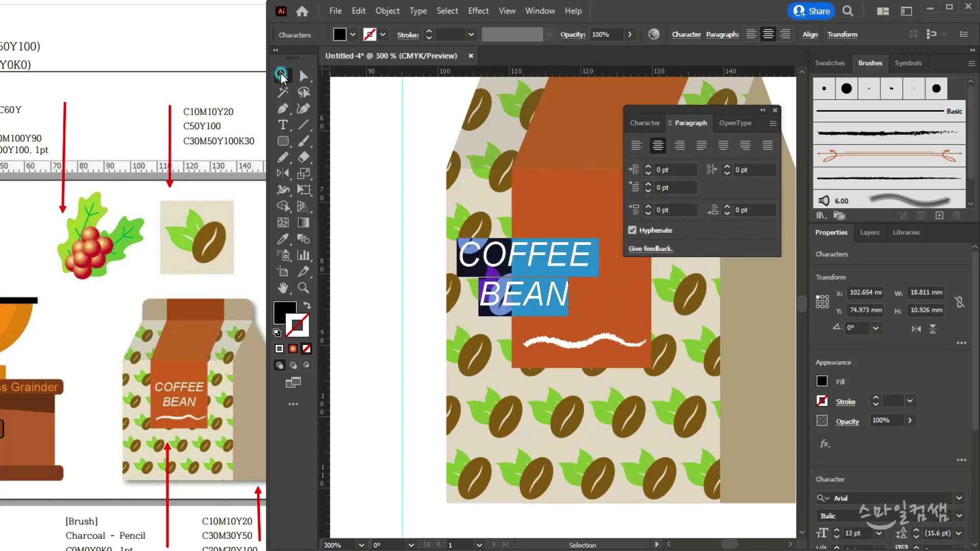
{"action": "left_click", "coordinate": [492, 239]}
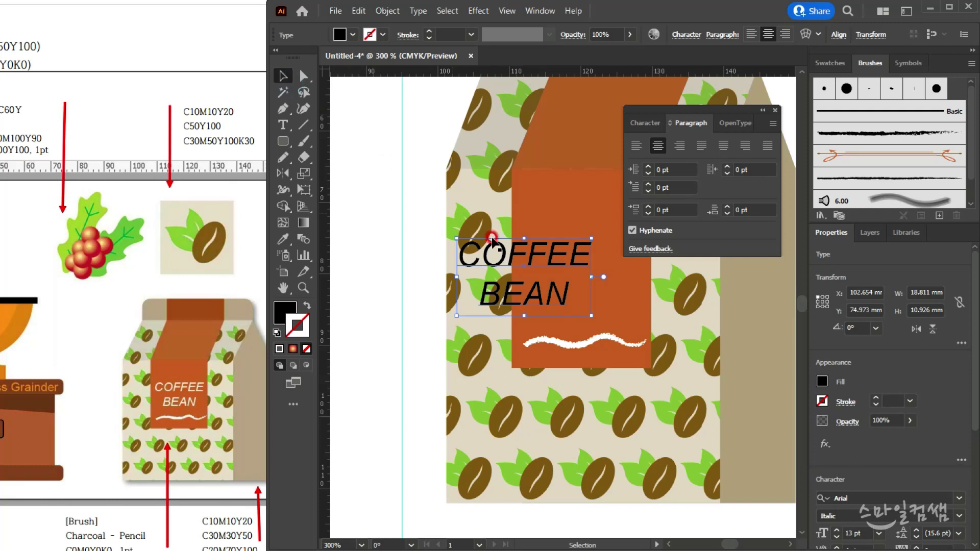
- Fill the COFFEE BEAN text with white and move it onto the orange label above the wavy line
{"action": "left_click", "coordinate": [832, 62]}
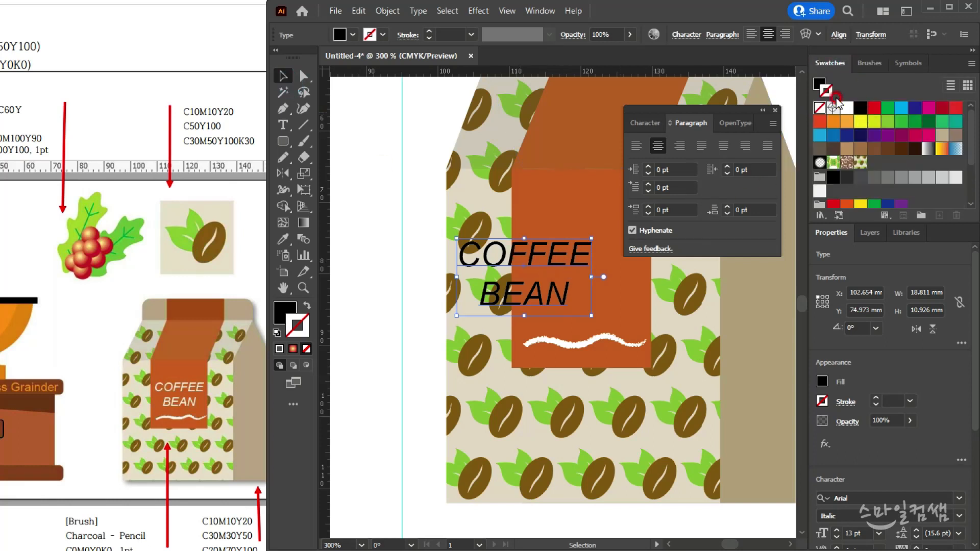
{"action": "left_click", "coordinate": [818, 83]}
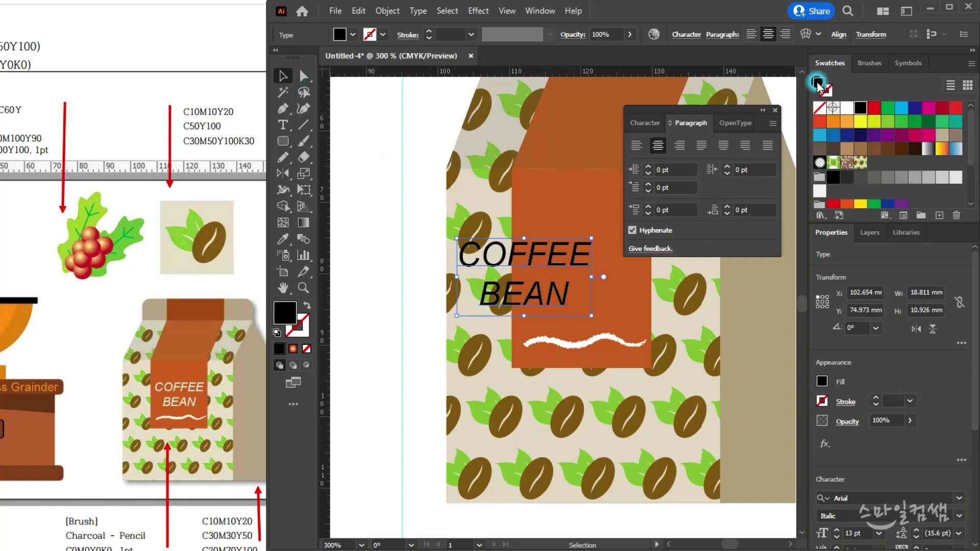
{"action": "left_click", "coordinate": [846, 109]}
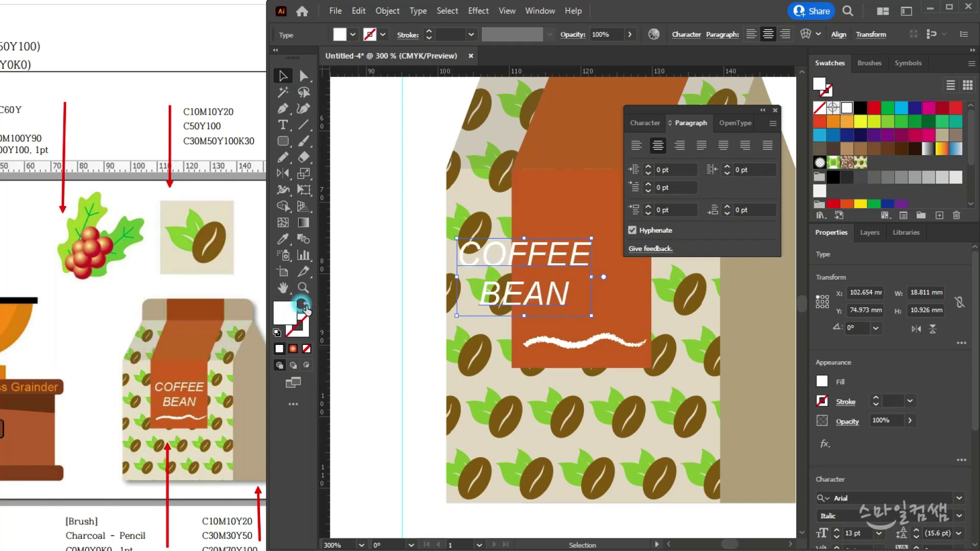
{"action": "left_click", "coordinate": [772, 125]}
{"action": "left_click", "coordinate": [776, 111]}
{"action": "left_click_drag", "start_coordinate": [546, 260], "coordinate": [604, 264]}
{"action": "left_click", "coordinate": [381, 216]}
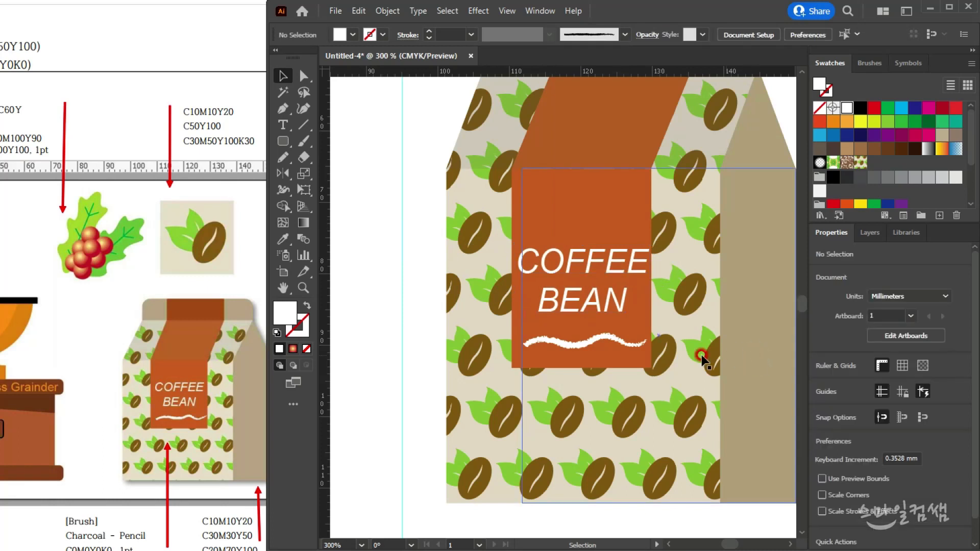
{"action": "scroll", "coordinate": [634, 350], "scroll_direction": "down", "scroll_amount": 2}
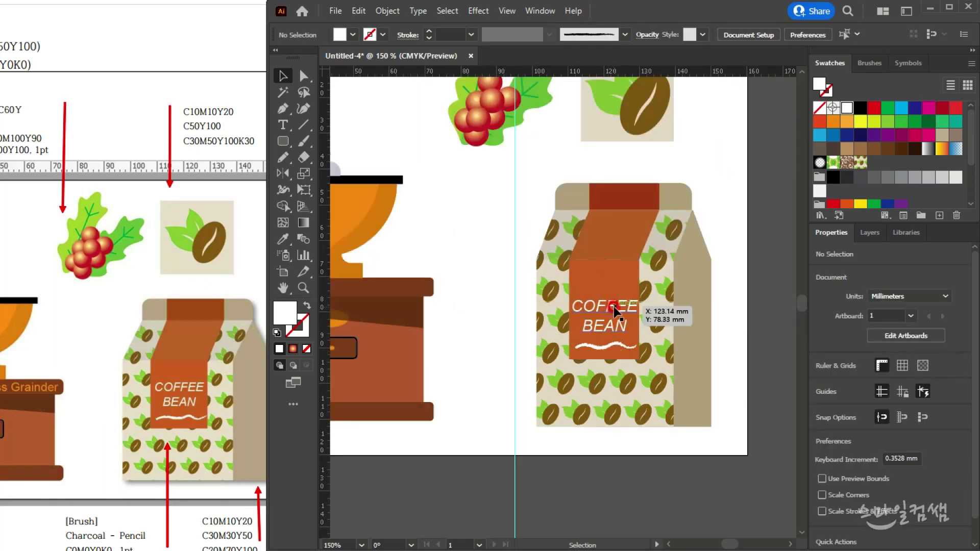
- Move the COFFEE BEAN text off the artboard and widen the bag artwork to about 50.7 mm
{"action": "left_click_drag", "start_coordinate": [610, 312], "coordinate": [661, 486]}
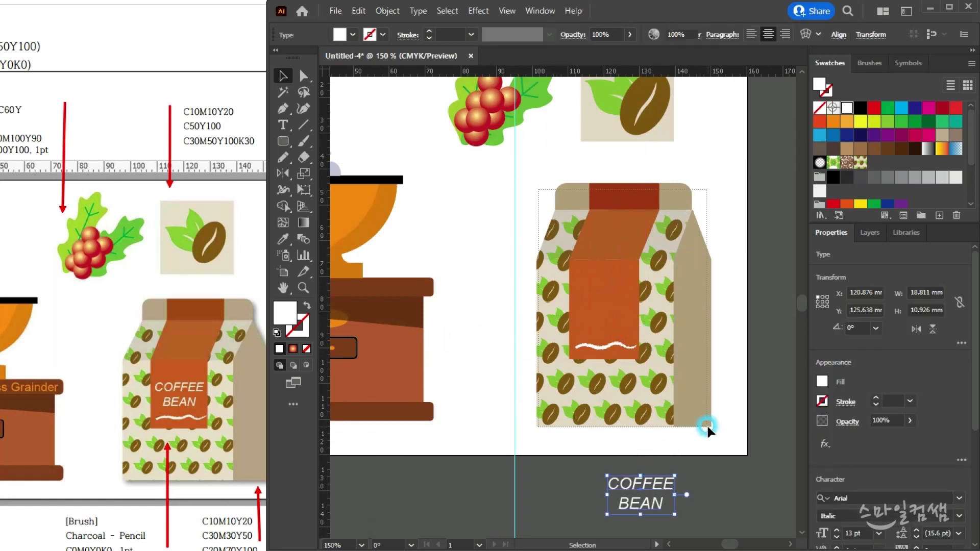
{"action": "left_click", "coordinate": [704, 404]}
{"action": "left_click_drag", "start_coordinate": [711, 304], "coordinate": [717, 305]}
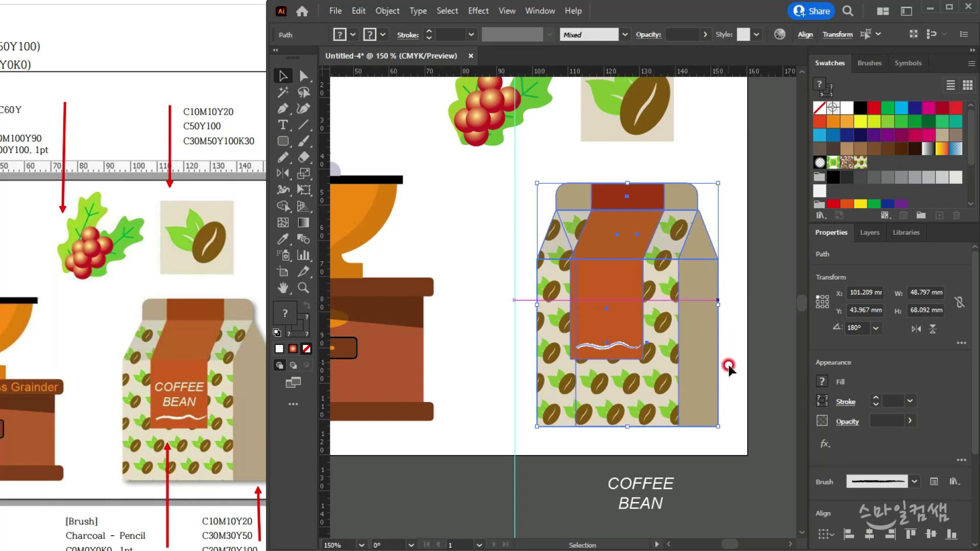
- Move the COFFEE BEAN text back onto the widened orange label, centred above the wavy line
{"action": "left_click_drag", "start_coordinate": [641, 508], "coordinate": [629, 303]}
{"action": "scroll", "coordinate": [619, 310], "scroll_direction": "up", "scroll_amount": 3}
{"action": "scroll", "coordinate": [627, 313], "scroll_direction": "down", "scroll_amount": 3}
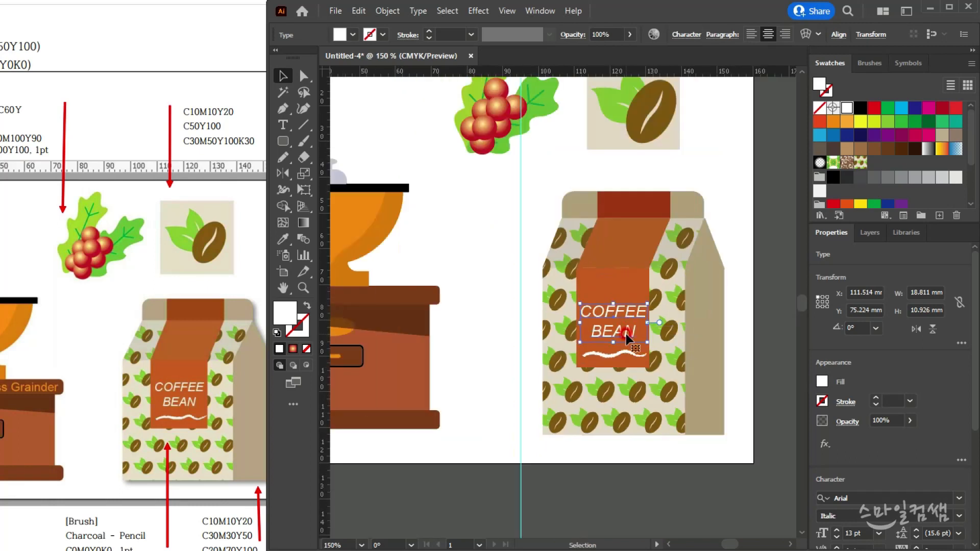
{"action": "left_click", "coordinate": [703, 430]}
{"action": "left_click", "coordinate": [700, 166]}
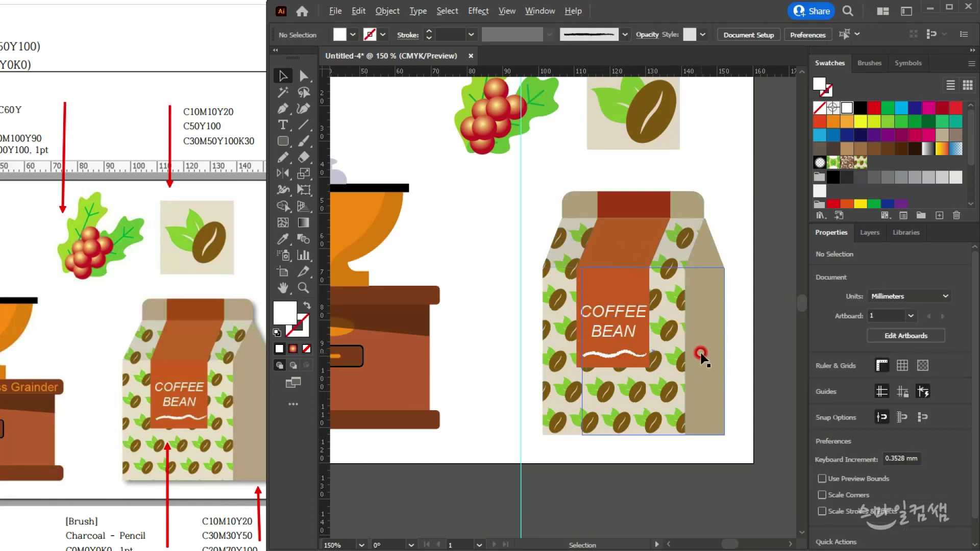
- Select all parts of the coffee bag, including its lettering and wavy line, and group them
{"action": "scroll", "coordinate": [632, 337], "scroll_direction": "right", "scroll_amount": 2}
{"action": "left_click_drag", "start_coordinate": [505, 201], "coordinate": [700, 448]}
{"action": "left_click", "coordinate": [603, 356], "text": "shift"}
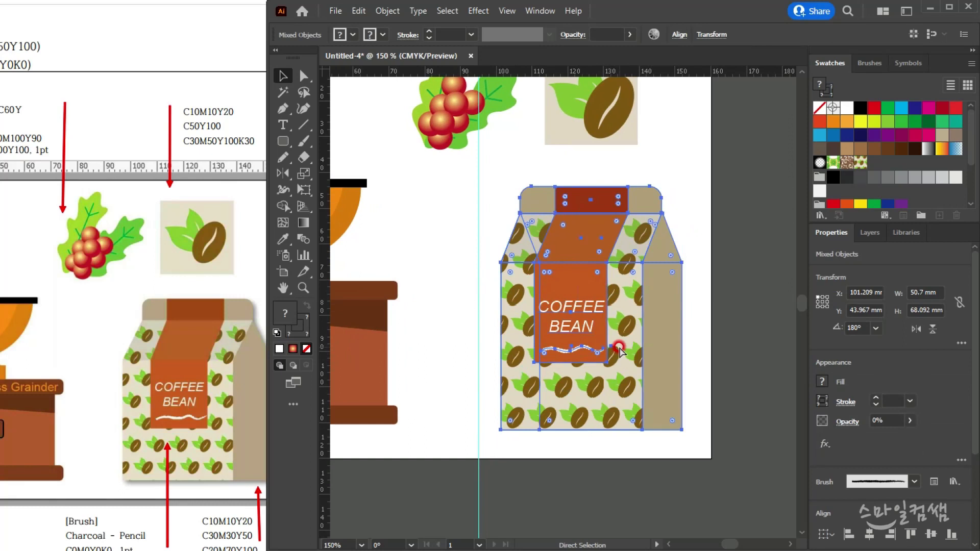
{"action": "left_click", "coordinate": [610, 353], "text": "shift"}
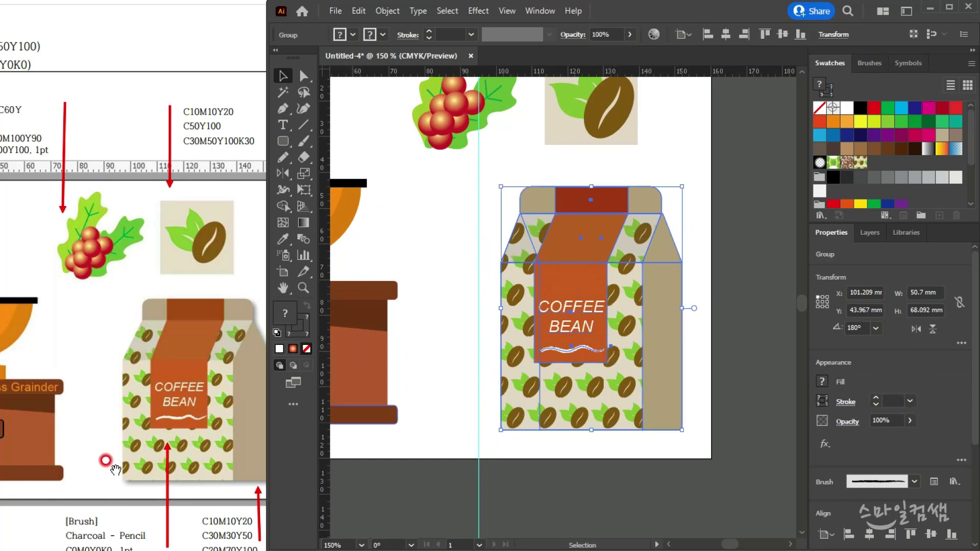
- Check the effect specified for the bag in the reference and start a Drop Shadow effect on the grouped bag
{"action": "left_click", "coordinate": [247, 470]}
{"action": "scroll", "coordinate": [199, 398], "scroll_direction": "down", "scroll_amount": 3}
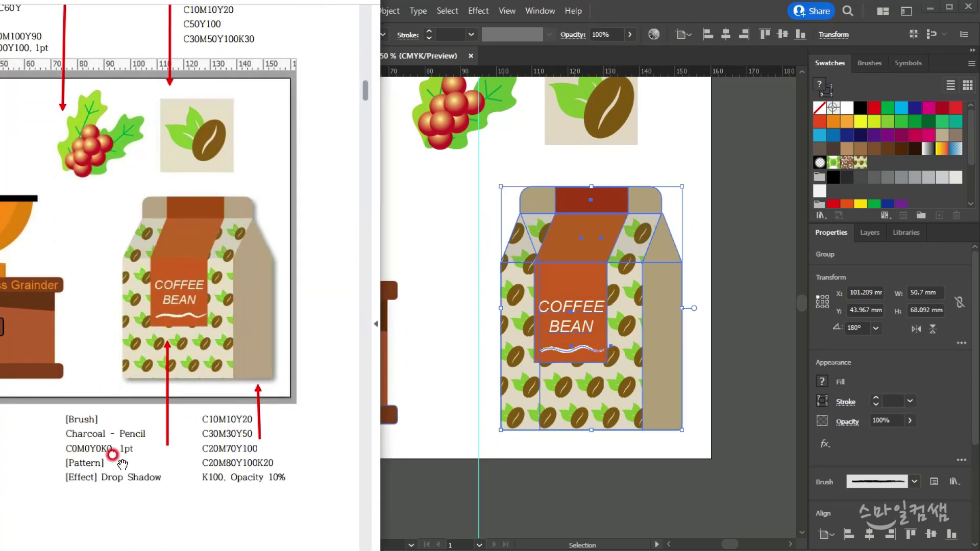
{"action": "left_click", "coordinate": [612, 16]}
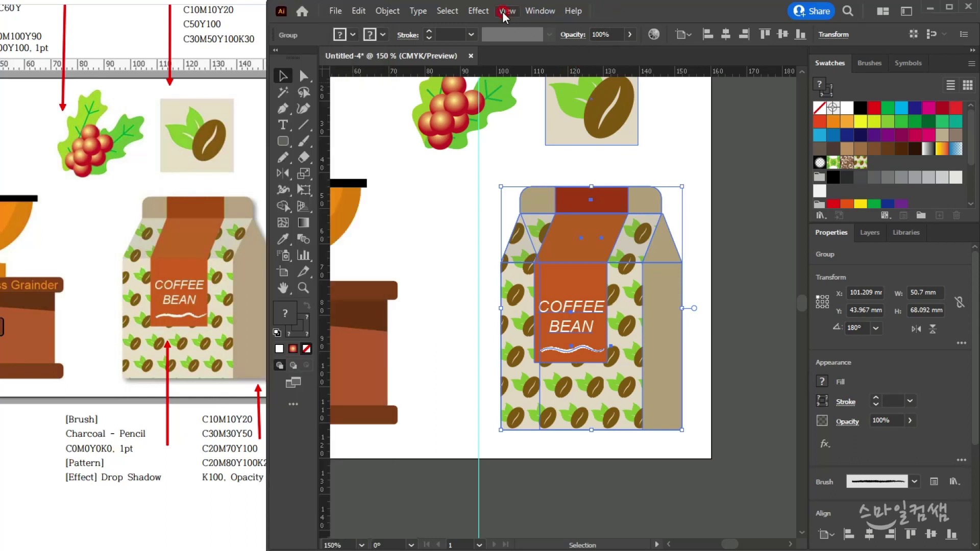
{"action": "left_click", "coordinate": [479, 11]}
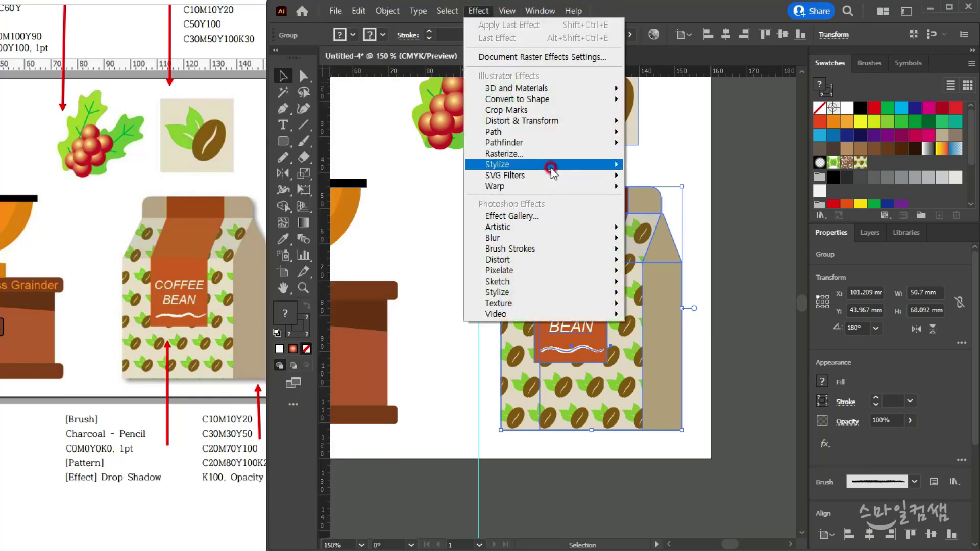
{"action": "mouse_move", "coordinate": [562, 165]}
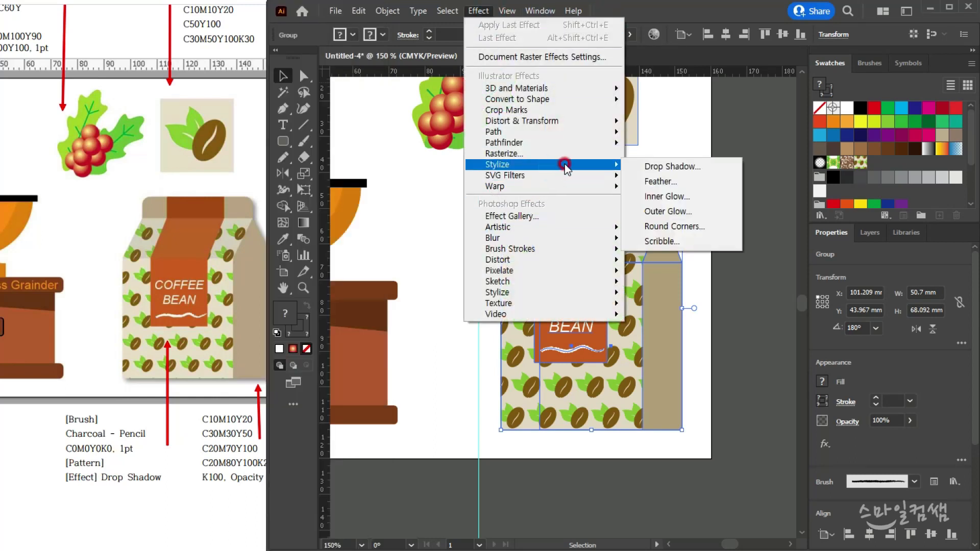
{"action": "left_click", "coordinate": [646, 167]}
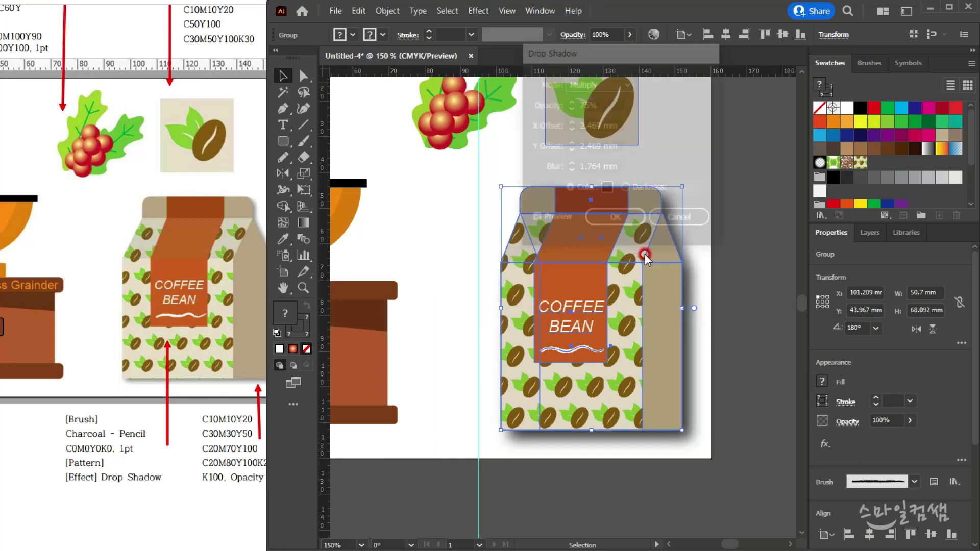
- Apply the bag's drop shadow with 50% opacity, 1 mm X and Y offsets and 1 mm blur
{"action": "left_click", "coordinate": [563, 104]}
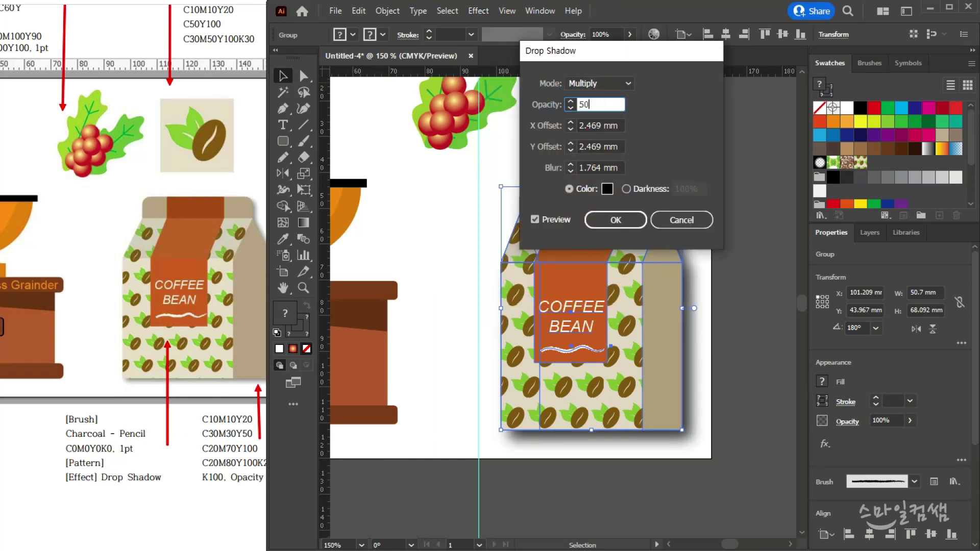
{"action": "key", "text": "Tab"}
{"action": "type", "text": "1"}
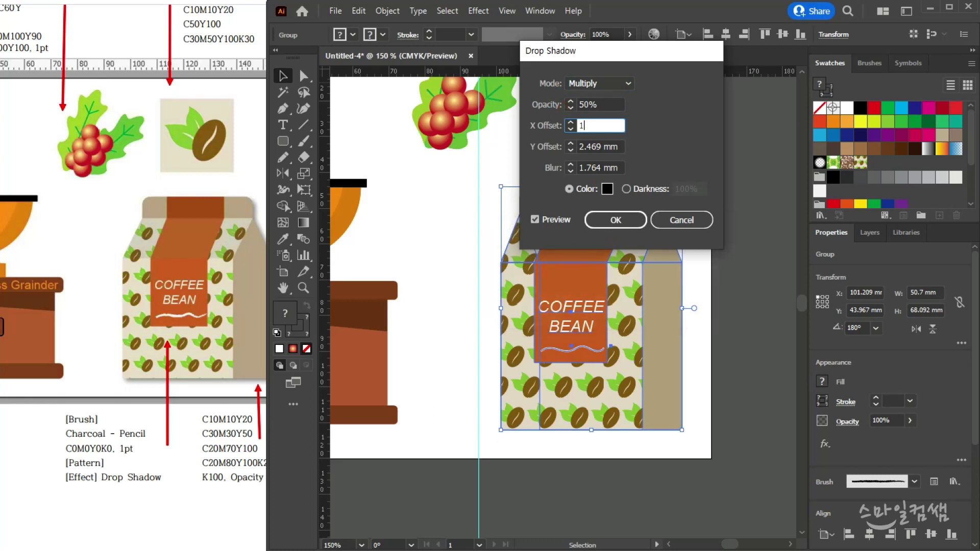
{"action": "key", "text": "Tab"}
{"action": "type", "text": "1"}
{"action": "key", "text": "Tab"}
{"action": "type", "text": "1"}
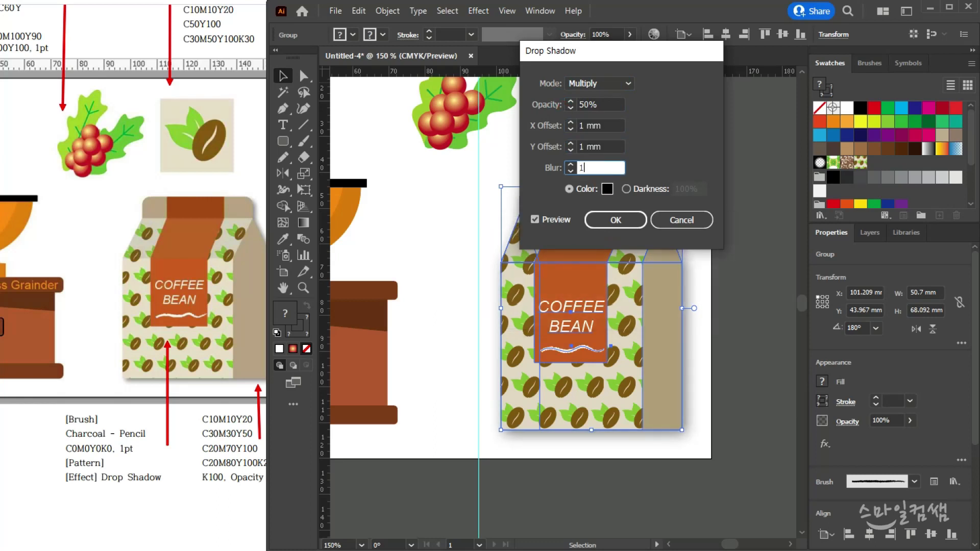
{"action": "key", "text": "Return"}
{"action": "left_click", "coordinate": [623, 160]}
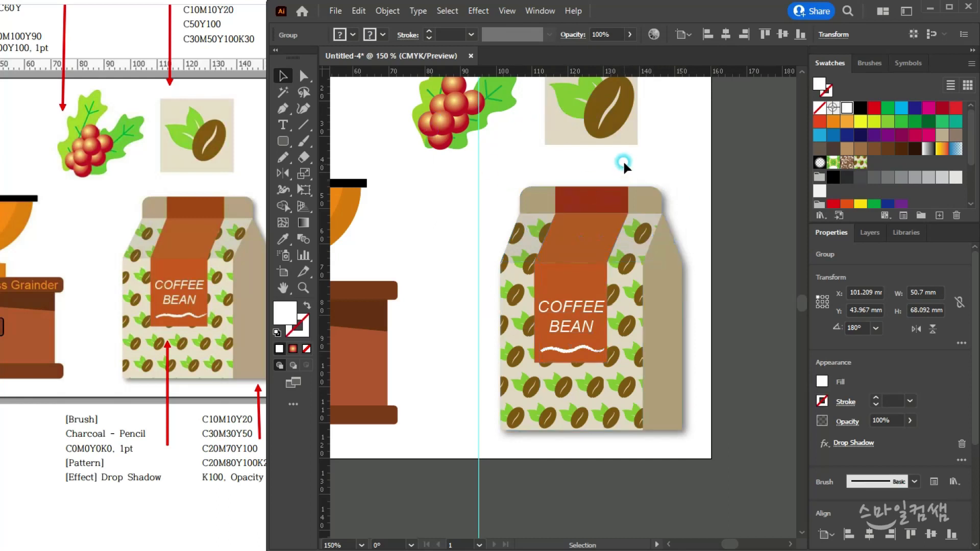
{"action": "left_click", "coordinate": [642, 354]}
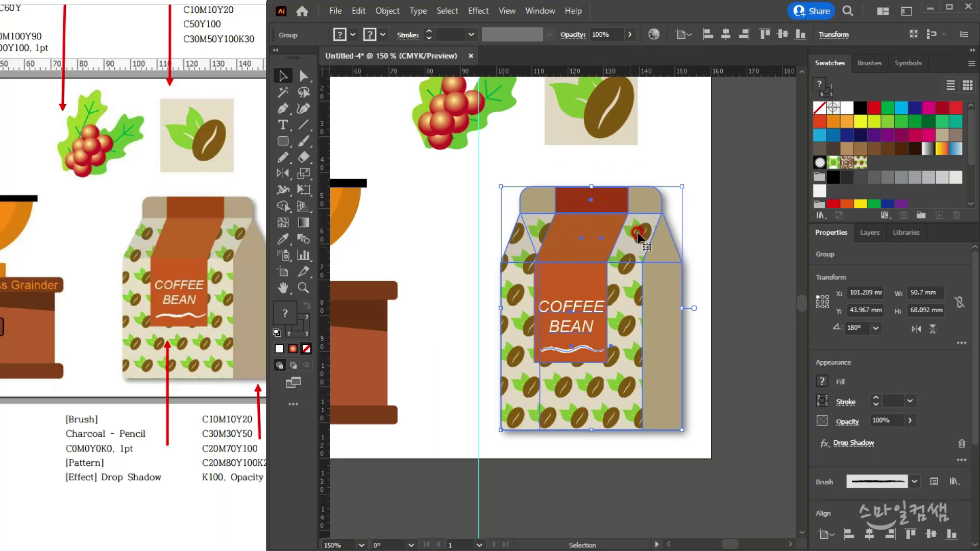
{"action": "left_click", "coordinate": [680, 156]}
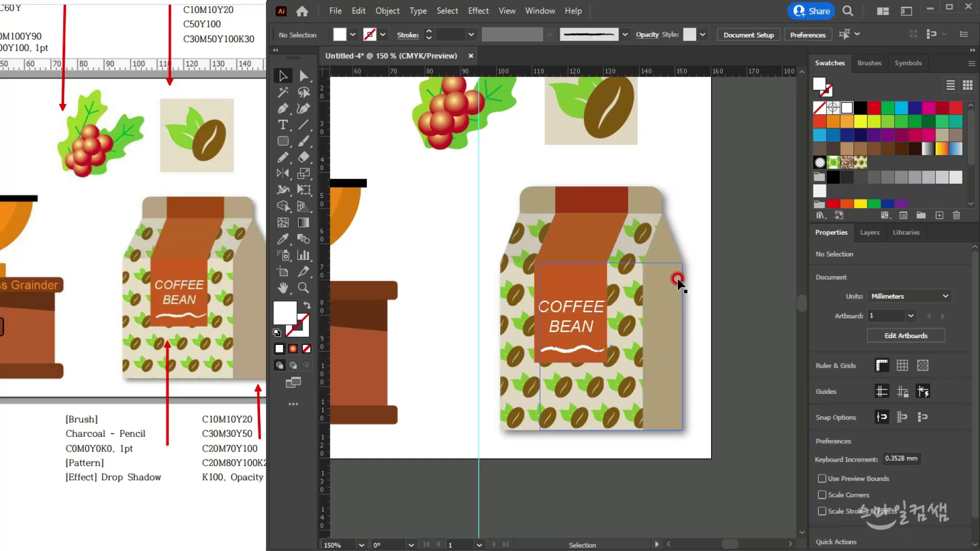
- Add the text "Class Grainder" at the dark brown top board of the coffee grinder, following the reference
{"action": "scroll", "coordinate": [485, 256], "scroll_direction": "left", "scroll_amount": 4}
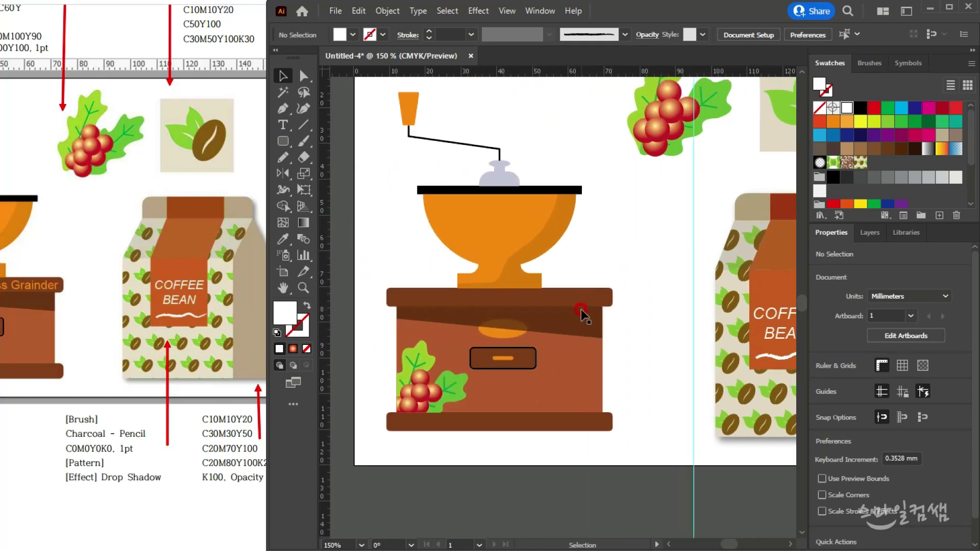
{"action": "scroll", "coordinate": [579, 313], "scroll_direction": "up", "scroll_amount": 2}
{"action": "left_click_drag", "start_coordinate": [513, 305], "coordinate": [573, 289]}
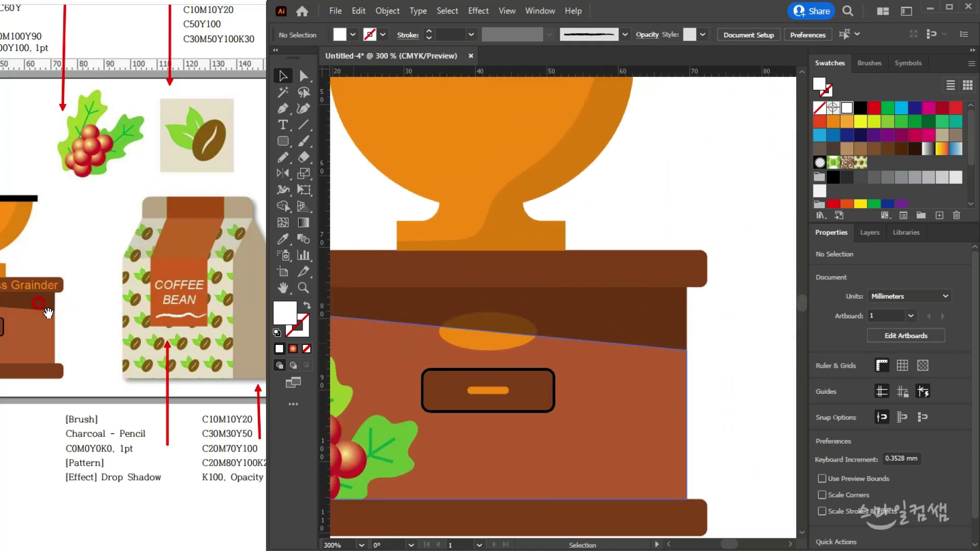
{"action": "left_click_drag", "start_coordinate": [76, 209], "coordinate": [252, 378]}
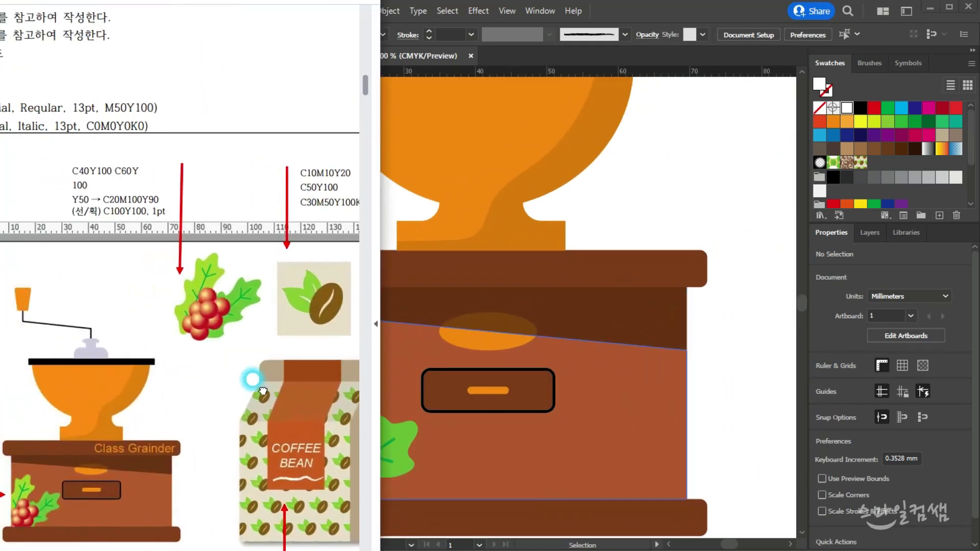
{"action": "left_click", "coordinate": [650, 219]}
{"action": "key", "text": "t"}
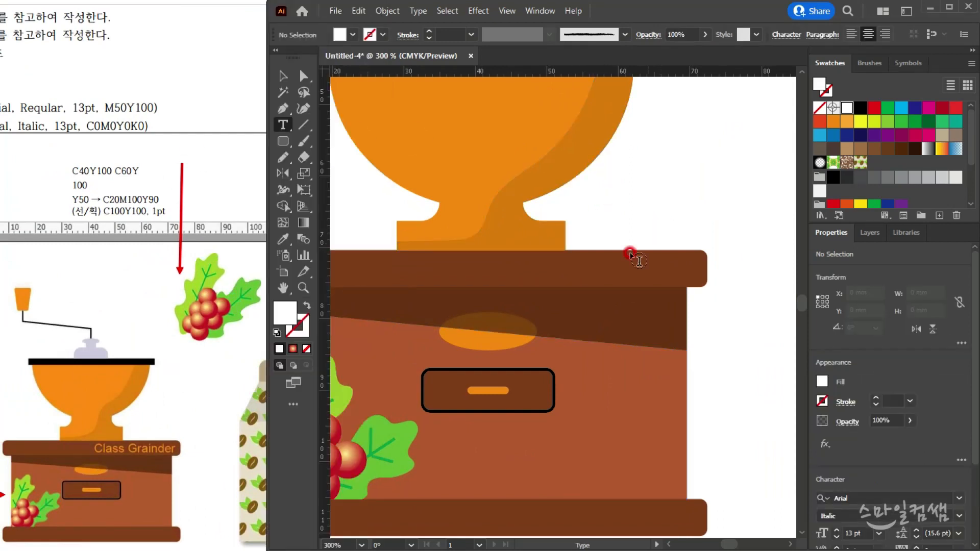
{"action": "left_click", "coordinate": [446, 266]}
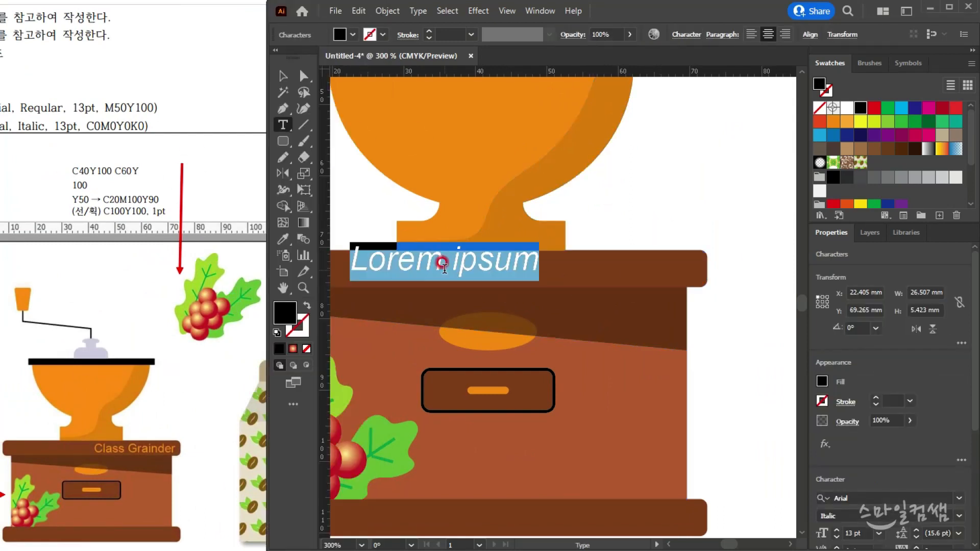
{"action": "type", "text": "Cla"}
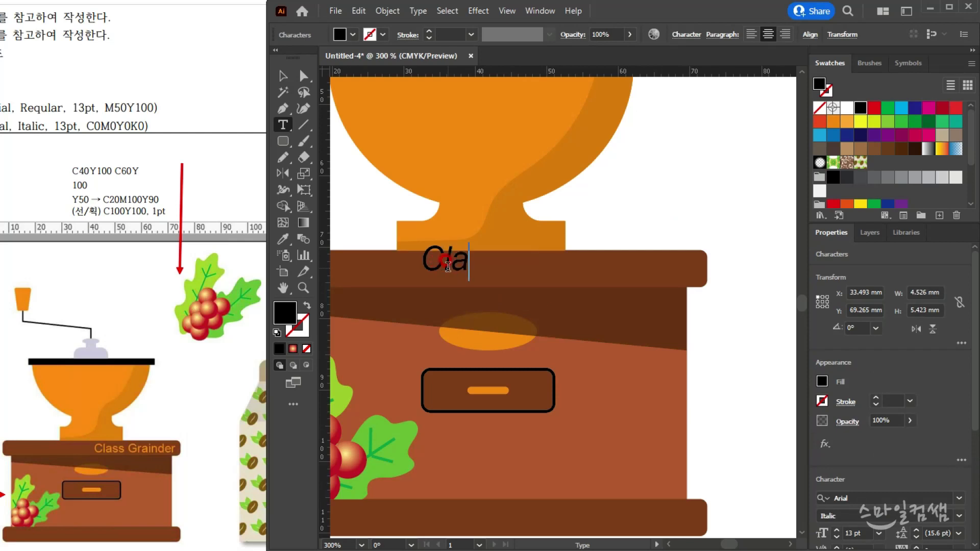
{"action": "type", "text": "ss Grainder"}
{"action": "key", "text": "Escape"}
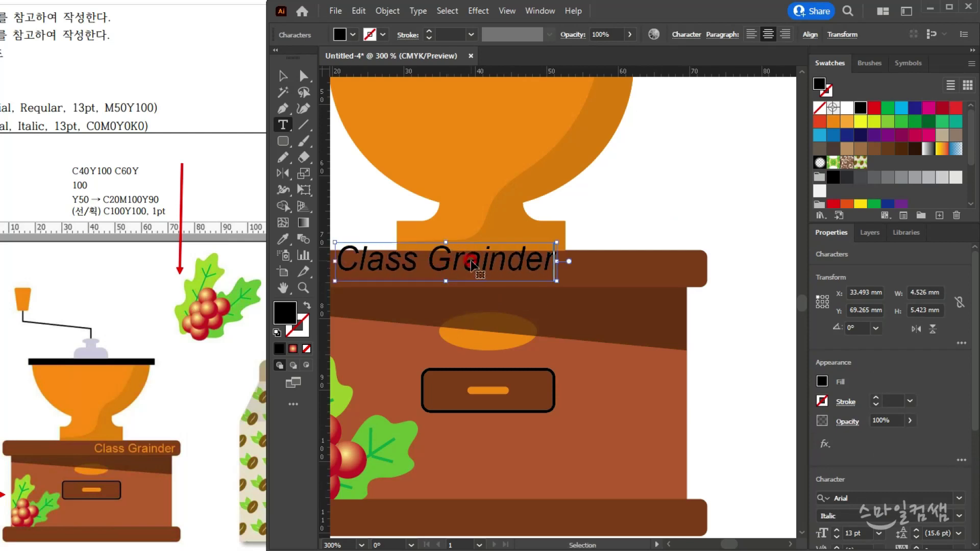
- Change the font style of the Class Grainder text to Arial Regular
{"action": "triple_click", "coordinate": [470, 262]}
{"action": "key", "text": "ctrl+t"}
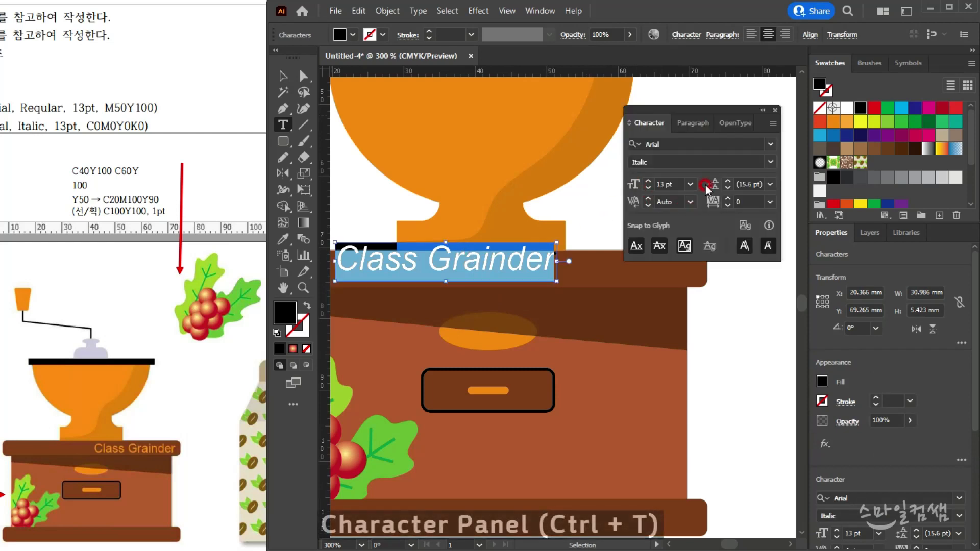
{"action": "left_click", "coordinate": [773, 163]}
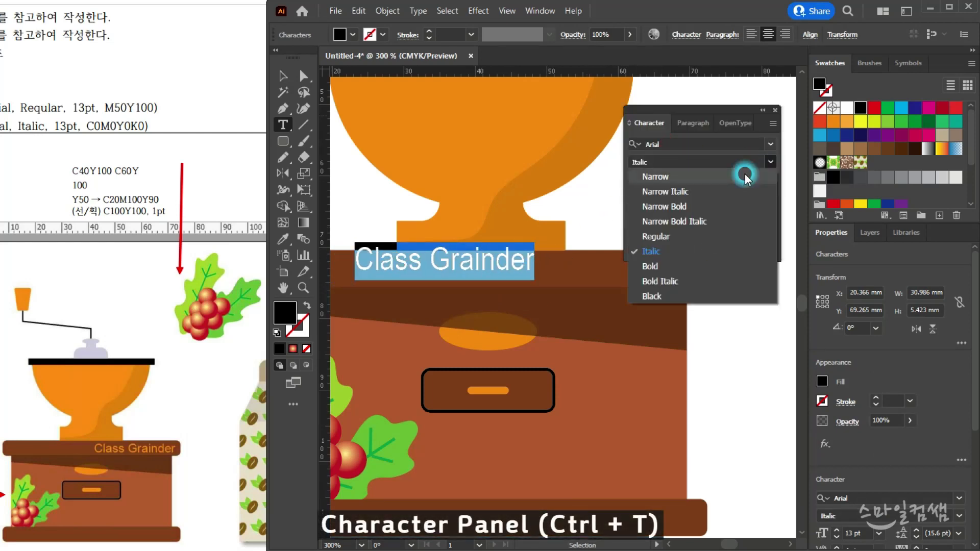
{"action": "left_click", "coordinate": [656, 237]}
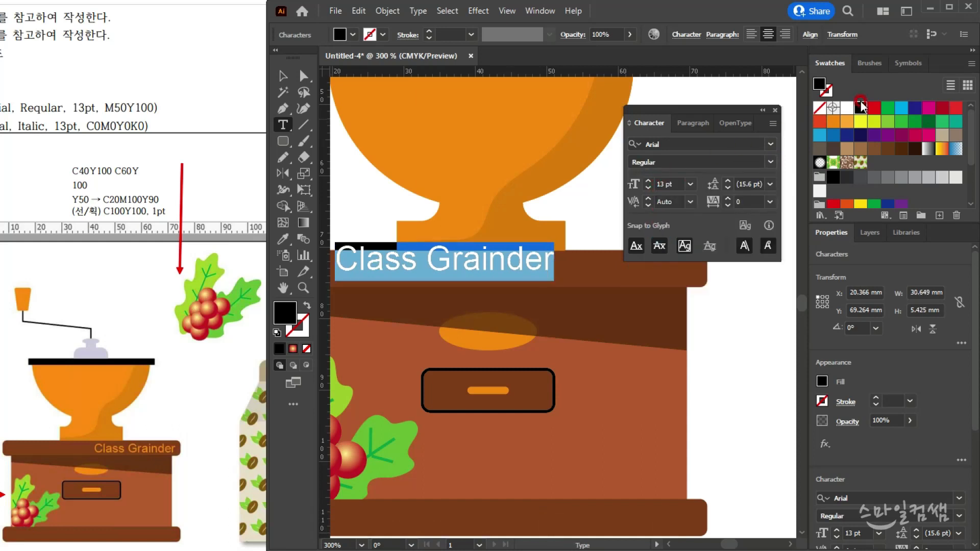
- Fill the Class Grainder text with orange, using M 50%, Y 100% and K 0%
{"action": "double_click", "coordinate": [818, 87]}
{"action": "left_click", "coordinate": [755, 169]}
{"action": "left_click_drag", "start_coordinate": [695, 348], "coordinate": [649, 351]}
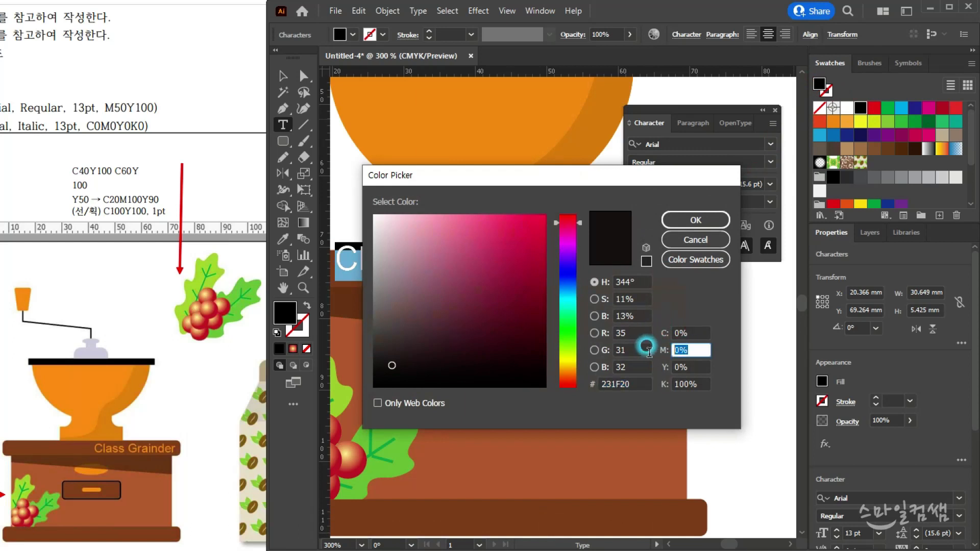
{"action": "type", "text": "50"}
{"action": "key", "text": "Tab"}
{"action": "type", "text": "100"}
{"action": "key", "text": "Tab"}
{"action": "type", "text": "0"}
{"action": "key", "text": "Return"}
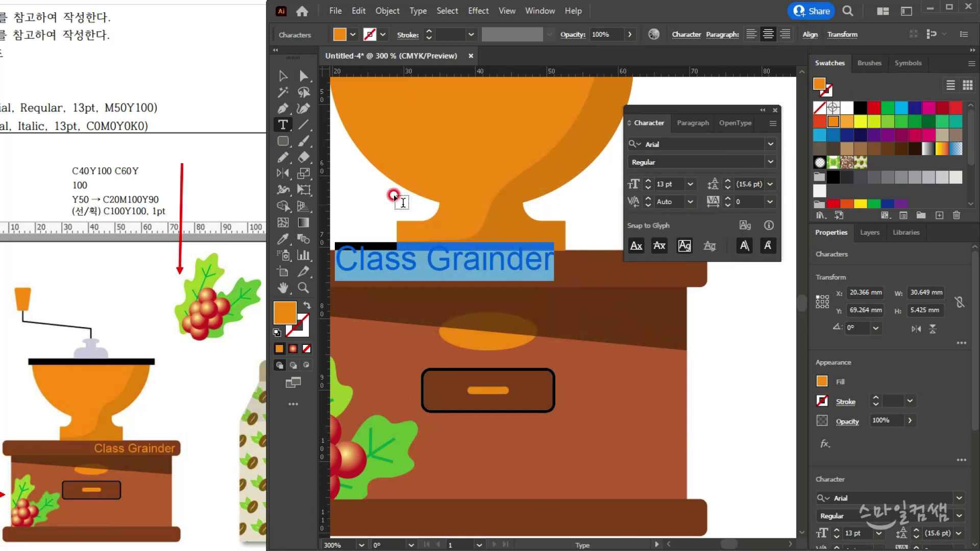
- Move the Class Grainder text to the right end of the grinder's top board and fine-tune its position
{"action": "key", "text": "Escape"}
{"action": "left_click_drag", "start_coordinate": [414, 227], "coordinate": [623, 253]}
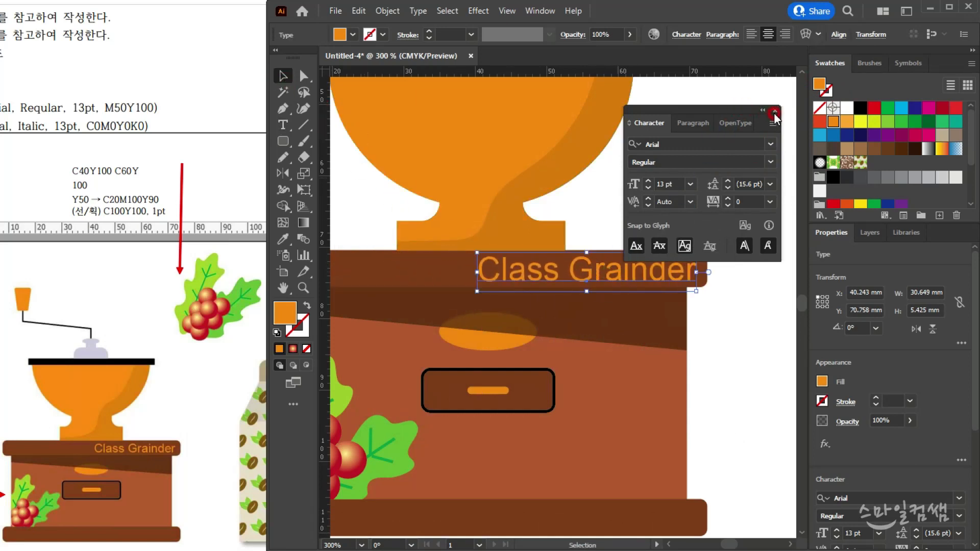
{"action": "left_click", "coordinate": [776, 110]}
{"action": "scroll", "coordinate": [666, 260], "scroll_direction": "up", "scroll_amount": 1, "text": "alt"}
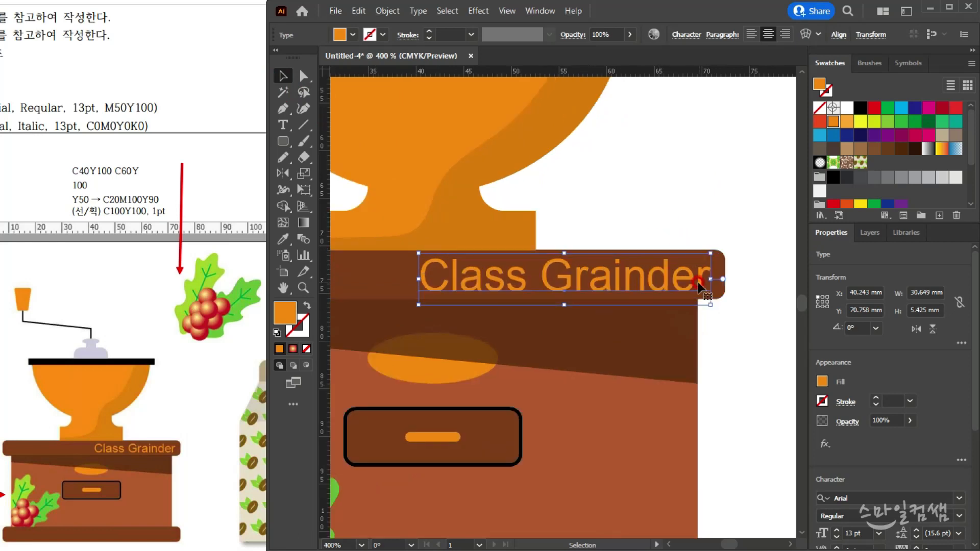
{"action": "left_click_drag", "start_coordinate": [700, 283], "coordinate": [701, 284]}
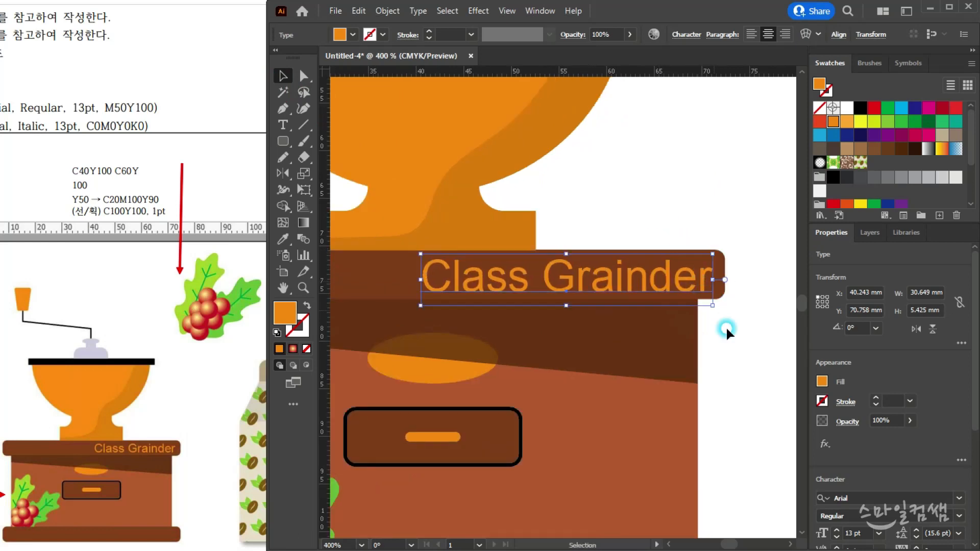
{"action": "left_click", "coordinate": [727, 420]}
- Hide the panels and compare the whole illustration with the reference sheet
{"action": "scroll", "coordinate": [727, 420], "scroll_direction": "down", "scroll_amount": 3, "text": "alt"}
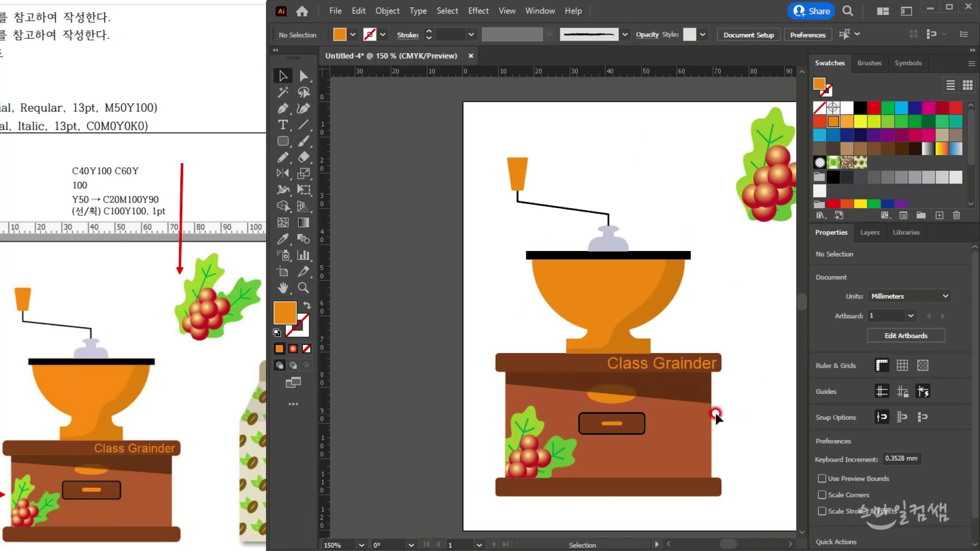
{"action": "scroll", "coordinate": [716, 416], "scroll_direction": "down", "scroll_amount": 1, "text": "alt"}
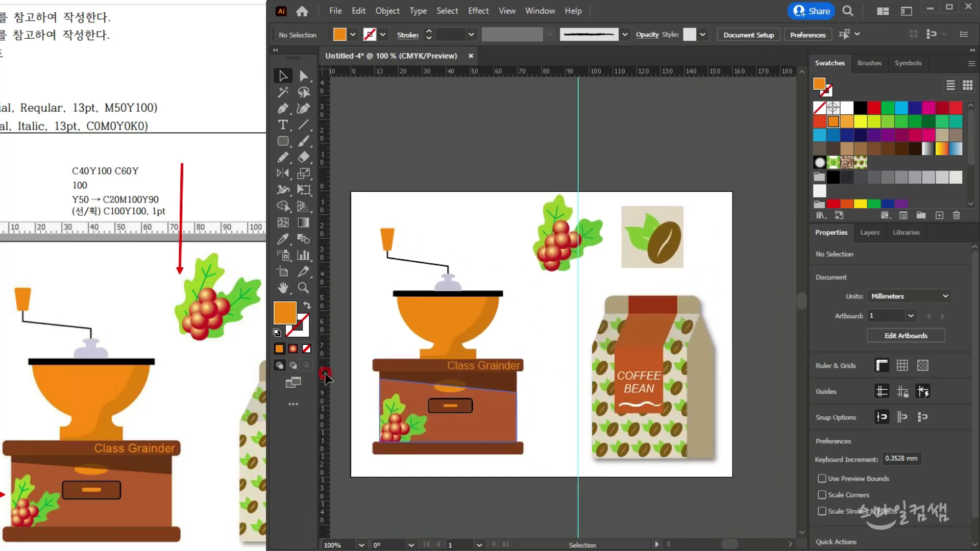
{"action": "key", "text": "Tab"}
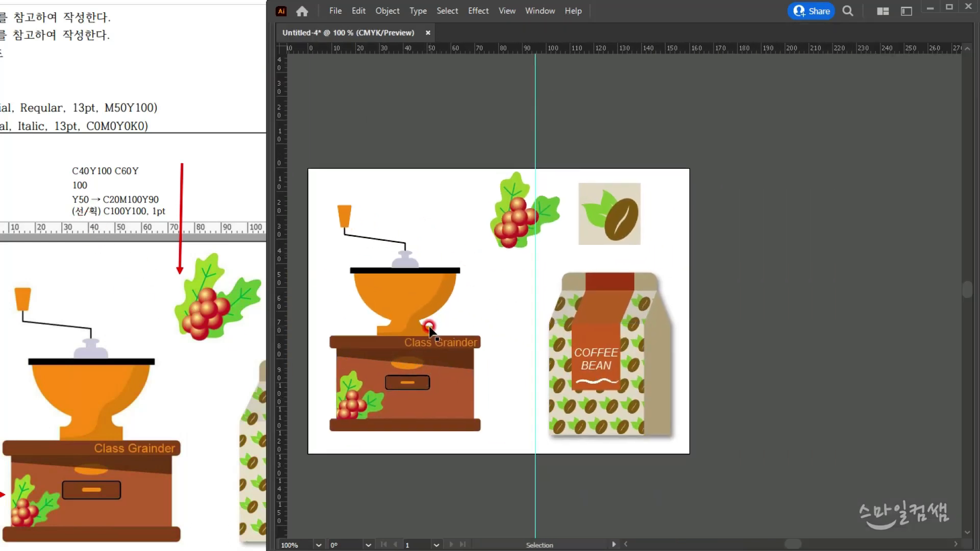
{"action": "scroll", "coordinate": [437, 309], "scroll_direction": "up", "scroll_amount": 1, "text": "alt"}
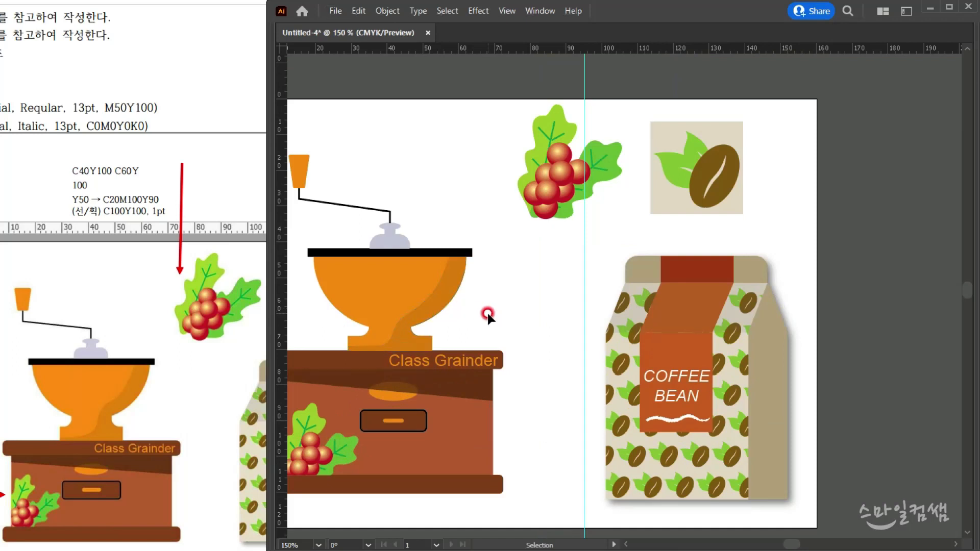
{"action": "scroll", "coordinate": [488, 314], "scroll_direction": "down", "scroll_amount": 1, "text": "alt"}
{"action": "left_click", "coordinate": [163, 309]}
{"action": "scroll", "coordinate": [178, 306], "scroll_direction": "down", "scroll_amount": 4}
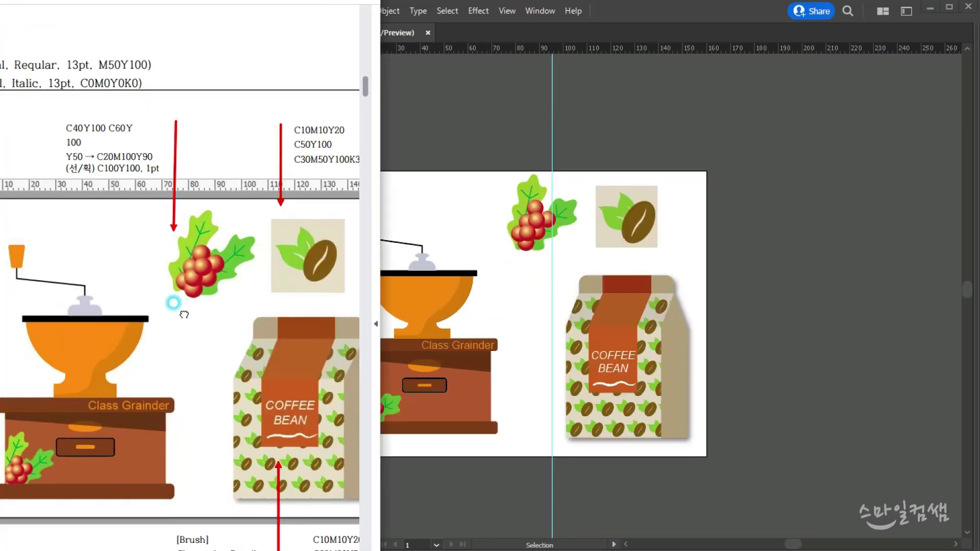
{"action": "left_click_drag", "start_coordinate": [177, 261], "coordinate": [168, 259]}
{"action": "left_click", "coordinate": [415, 216]}
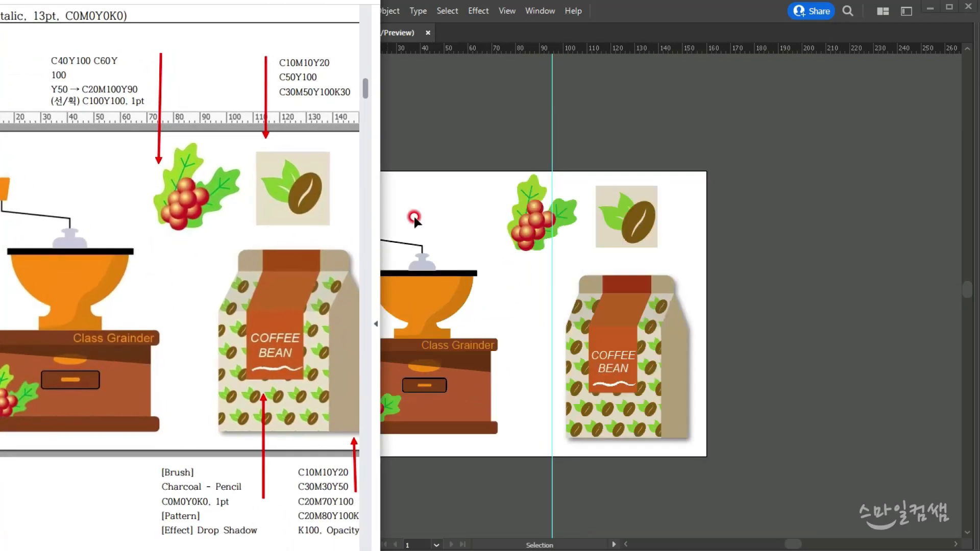
{"action": "left_click", "coordinate": [513, 102]}
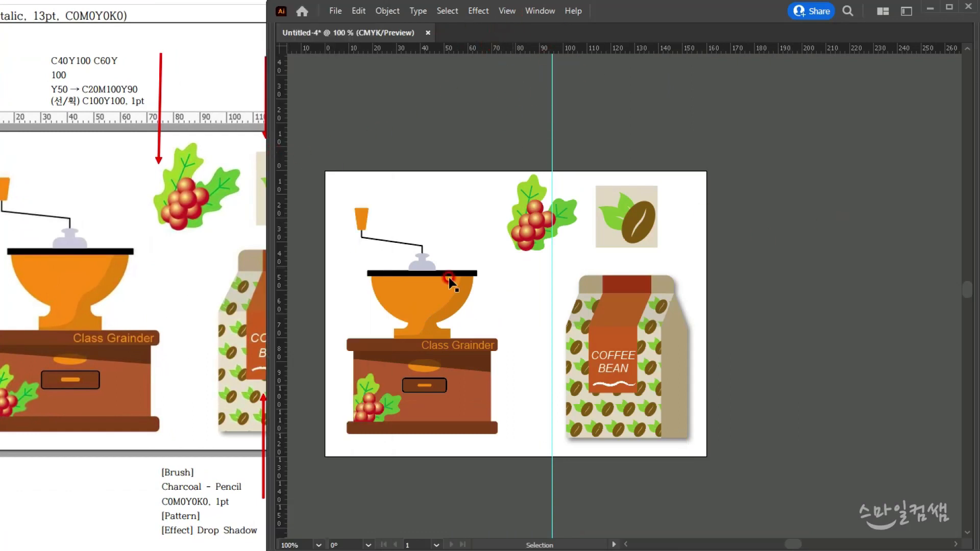
{"action": "left_click", "coordinate": [175, 315]}
{"action": "scroll", "coordinate": [253, 352], "scroll_direction": "down", "scroll_amount": 1}
{"action": "left_click", "coordinate": [184, 349]}
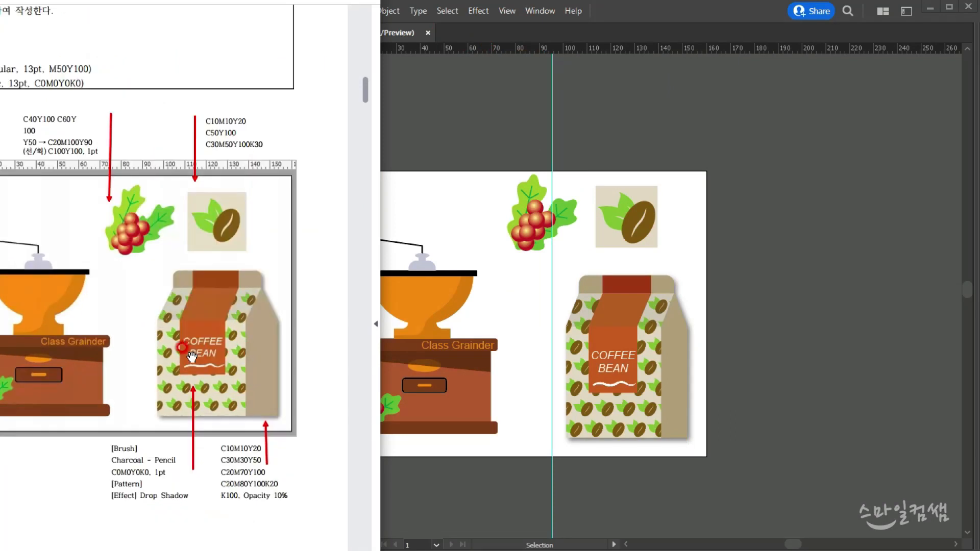
- Arrange the reference and artwork windows side by side so both illustrations can be seen in full
{"action": "scroll", "coordinate": [235, 357], "scroll_direction": "up", "scroll_amount": 1}
{"action": "left_click_drag", "start_coordinate": [380, 5], "coordinate": [438, 18]}
{"action": "left_click", "coordinate": [519, 130]}
{"action": "left_click_drag", "start_coordinate": [629, 14], "coordinate": [718, 12]}
{"action": "left_click", "coordinate": [690, 322]}
- Delete the vertical guide that crosses the artboard
{"action": "left_click_drag", "start_coordinate": [687, 146], "coordinate": [556, 128]}
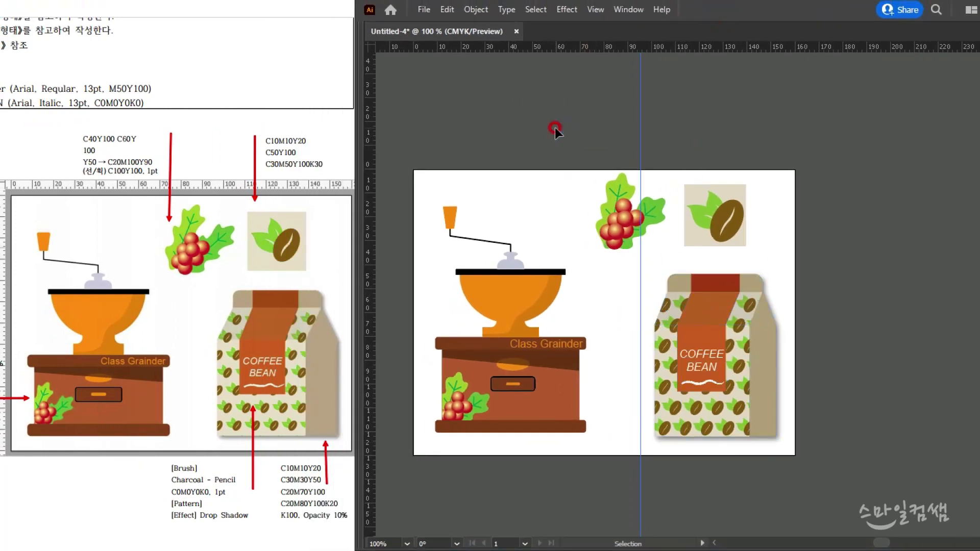
{"action": "left_click_drag", "start_coordinate": [666, 114], "coordinate": [585, 108]}
{"action": "key", "text": "Delete"}
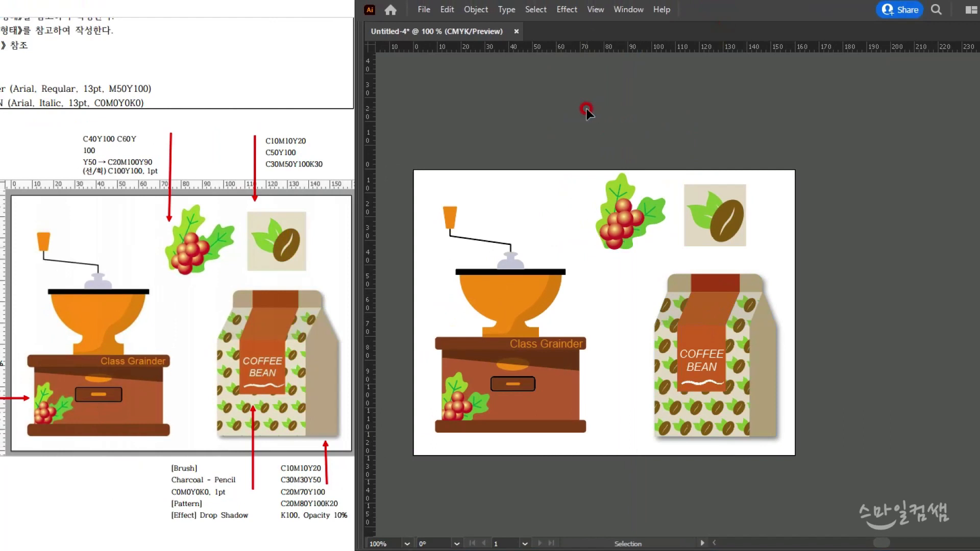